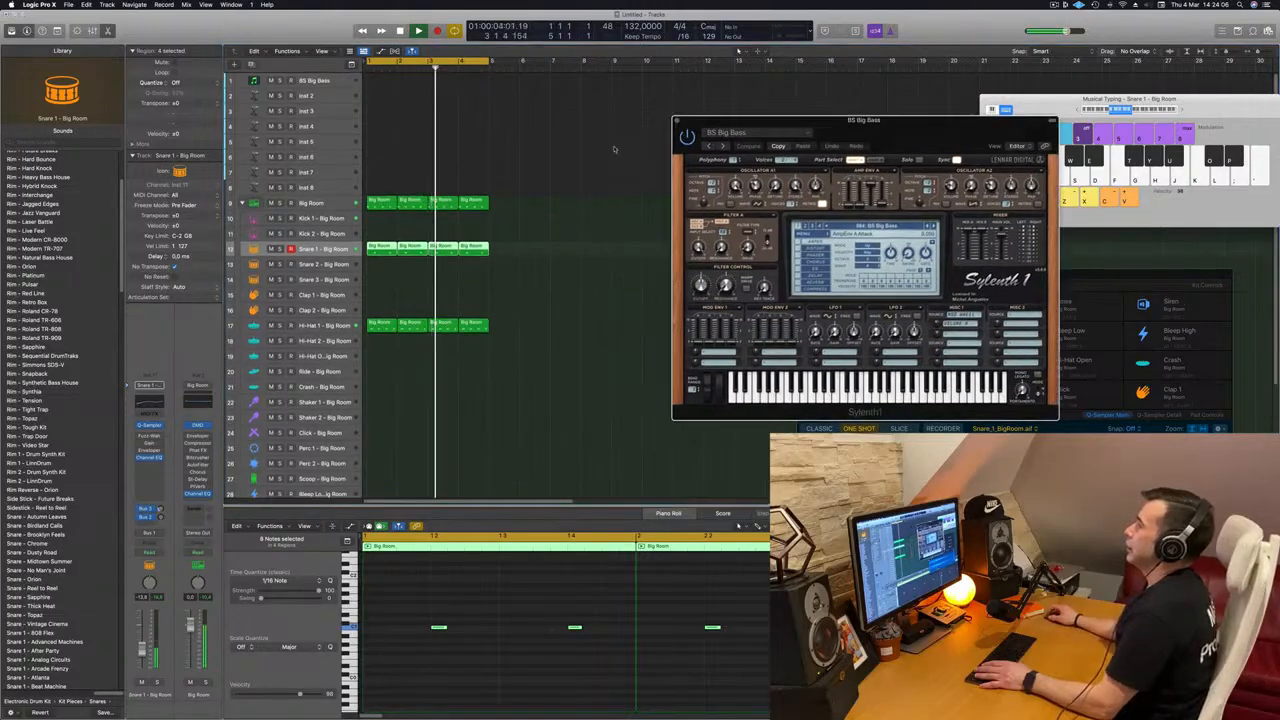
Step: Copy the first region of the Big Room track onto the BS Big Bass track and move its four notes up in pitch
key(Return)
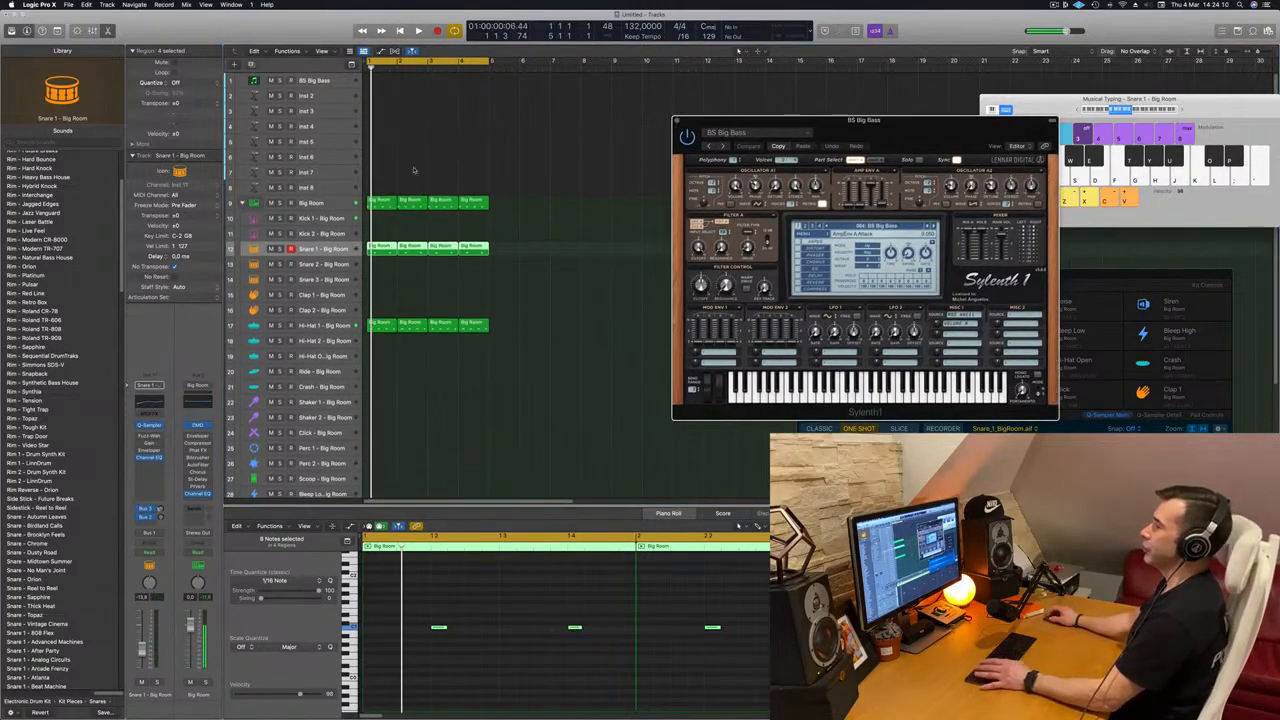
drag(388, 207, 380, 86)
key(space)
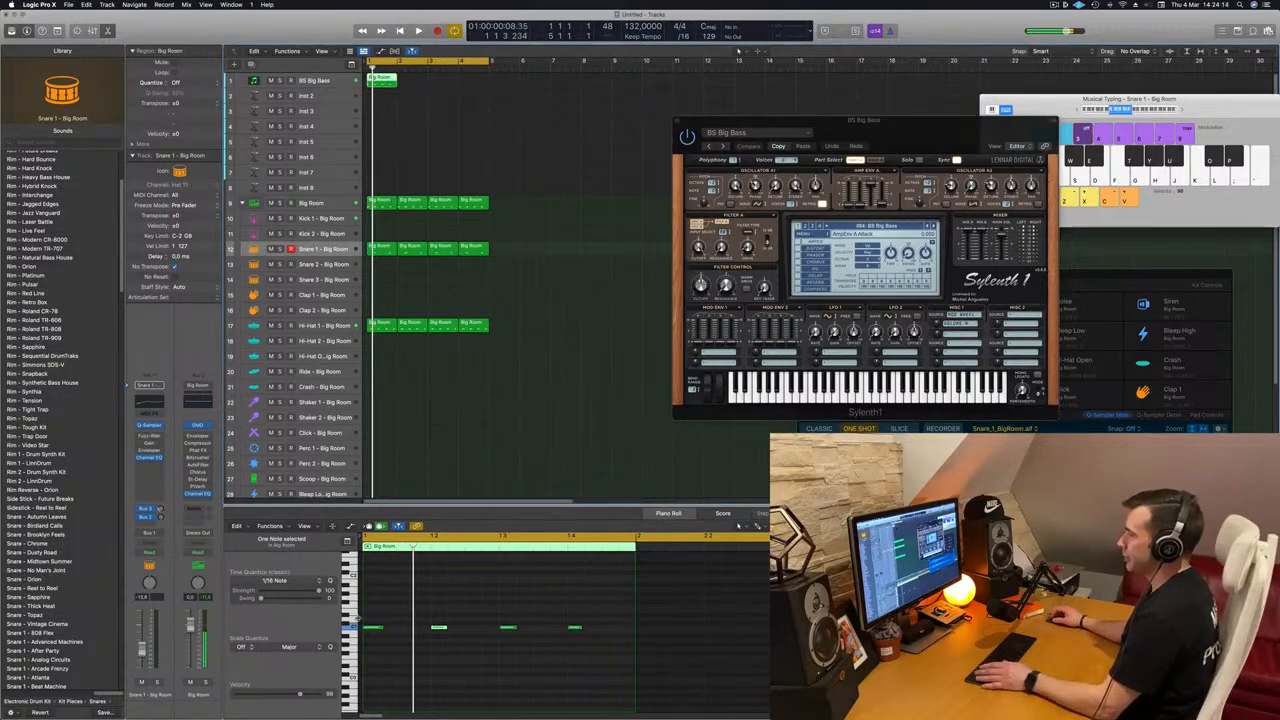
drag(366, 617, 629, 646)
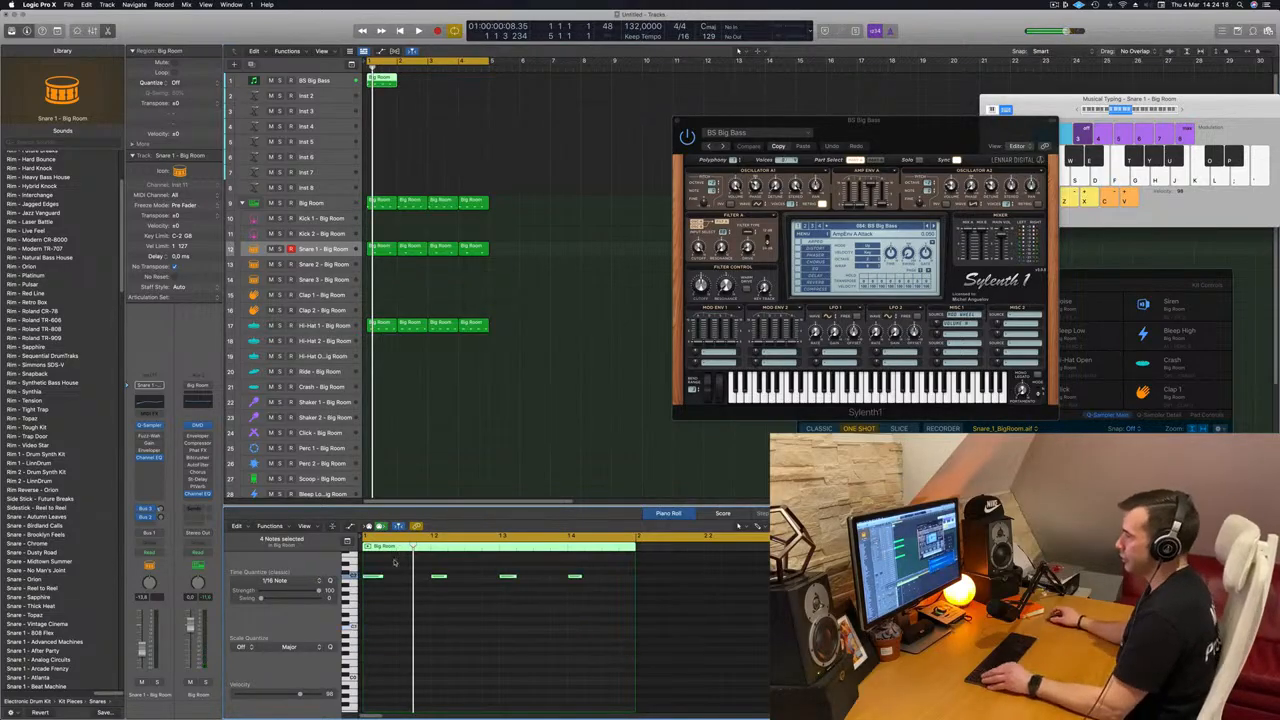
scroll(391, 580, up, 5)
Step: Build an off-beat bass pattern with three notes per beat, the third one pitched higher
drag(428, 577, 395, 581)
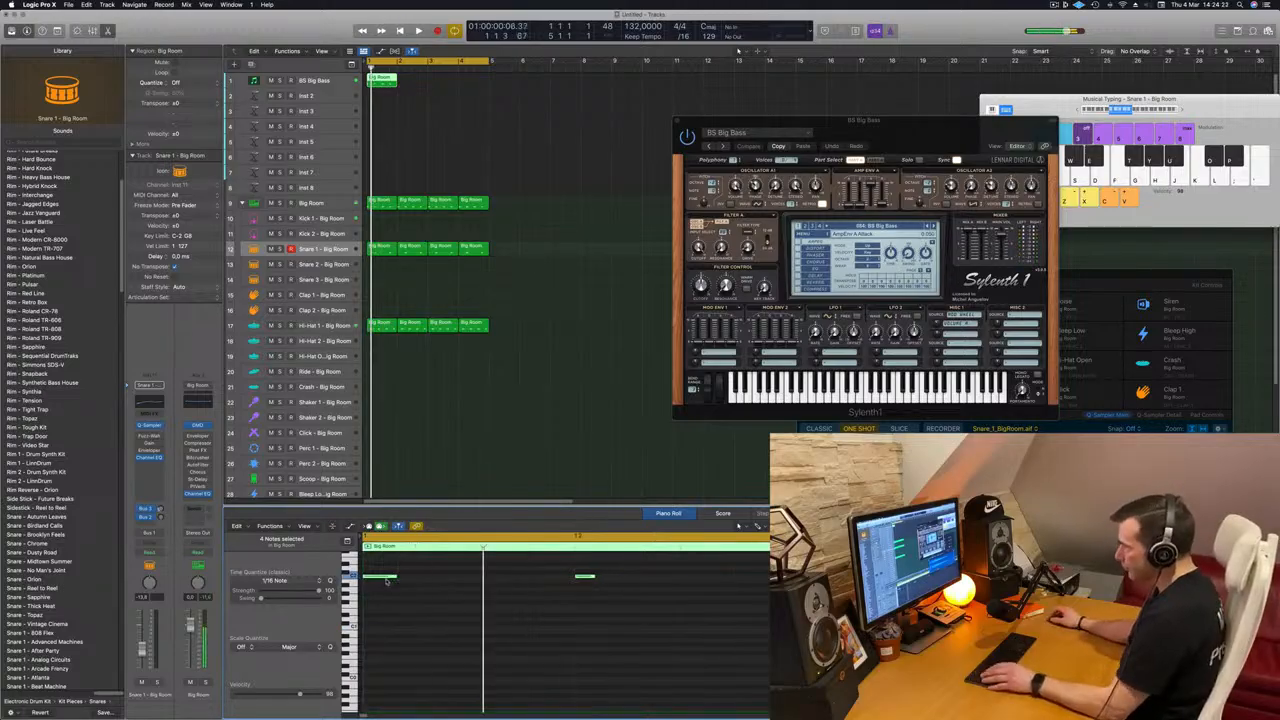
drag(381, 580, 435, 581)
scroll(387, 583, left, 8)
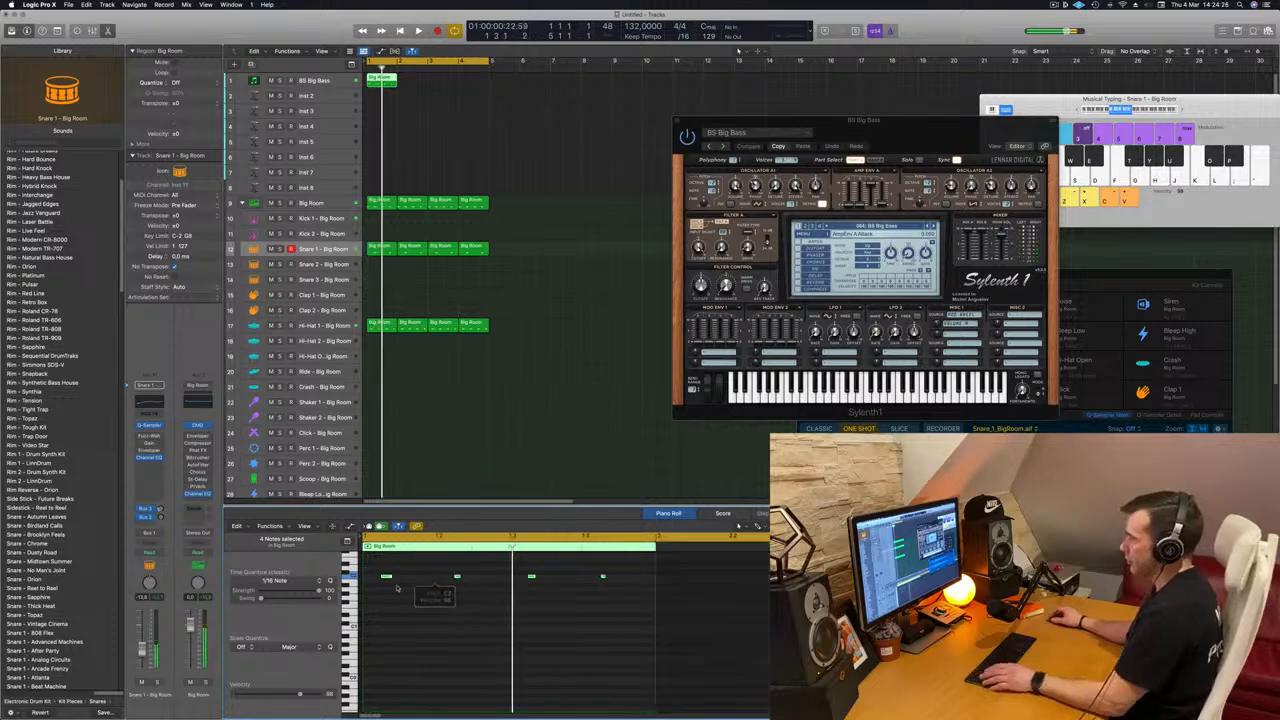
mouse_move(397, 583)
mouse_down()
mouse_move(418, 587)
mouse_move(416, 571)
mouse_up()
Step: Add a lower note on each of the four beats, and repeat the finished bass region through bar 4
click(378, 592)
key(space)
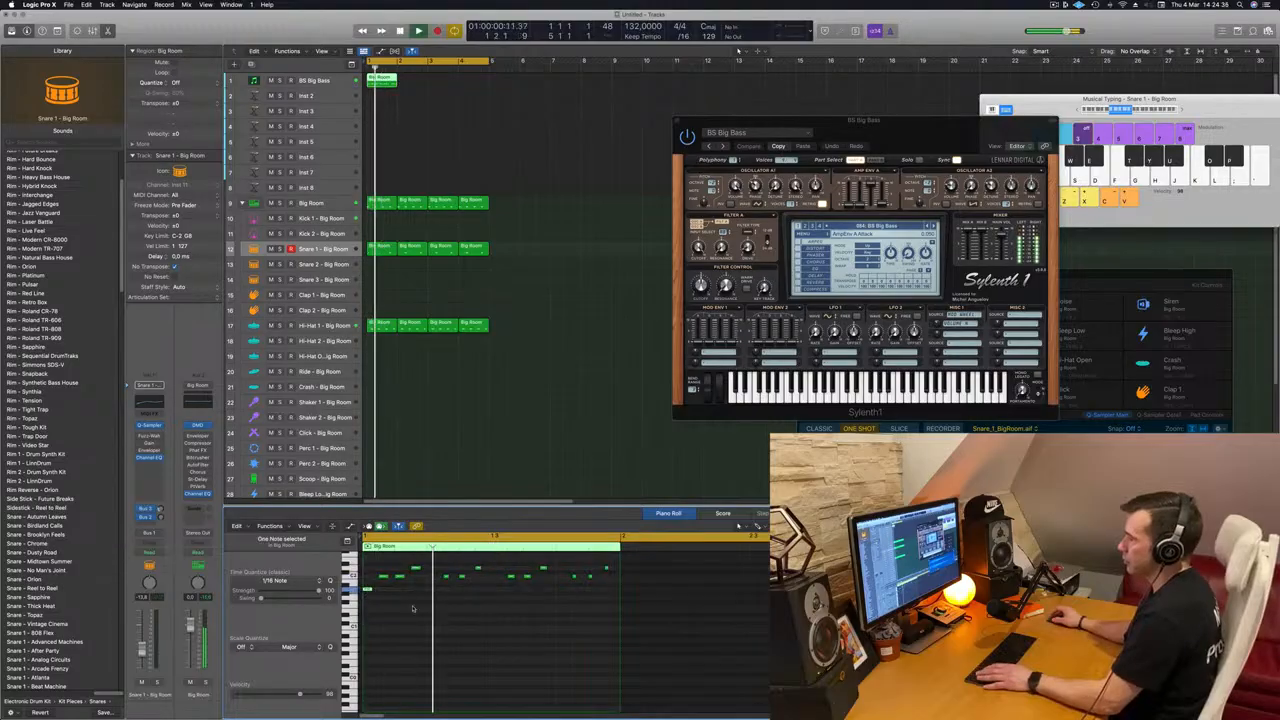
key(space)
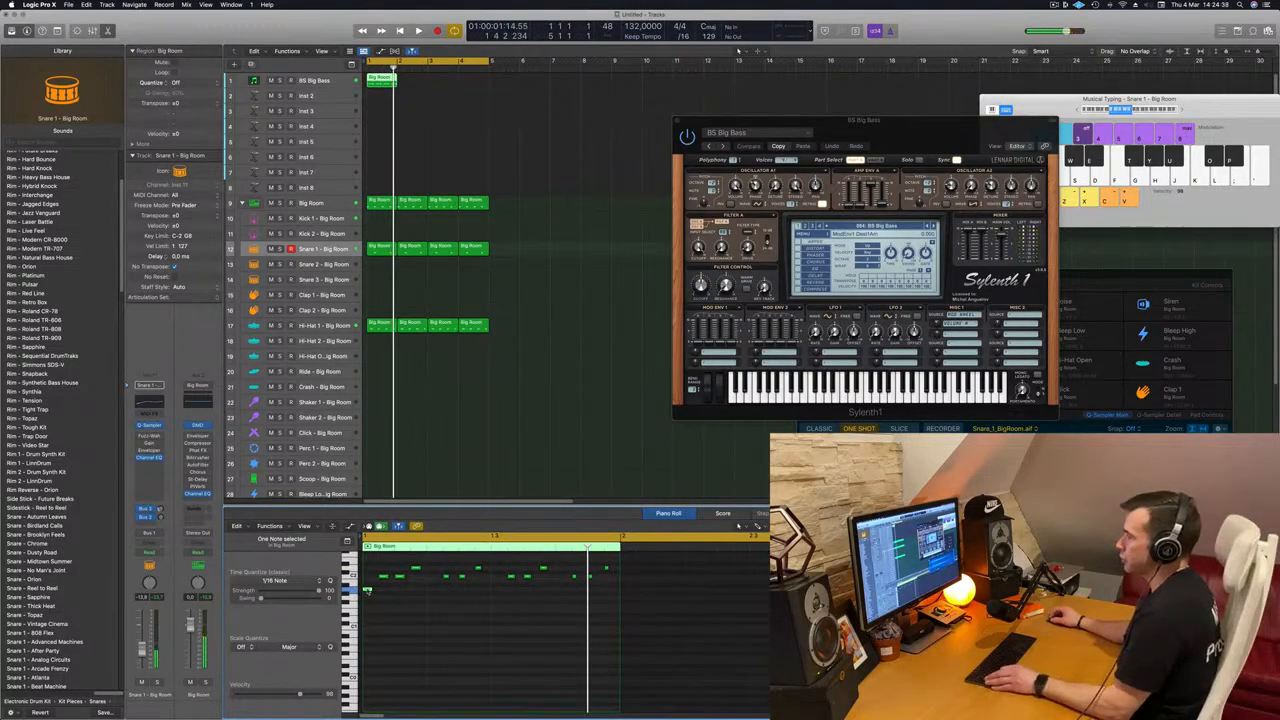
drag(368, 591, 561, 591)
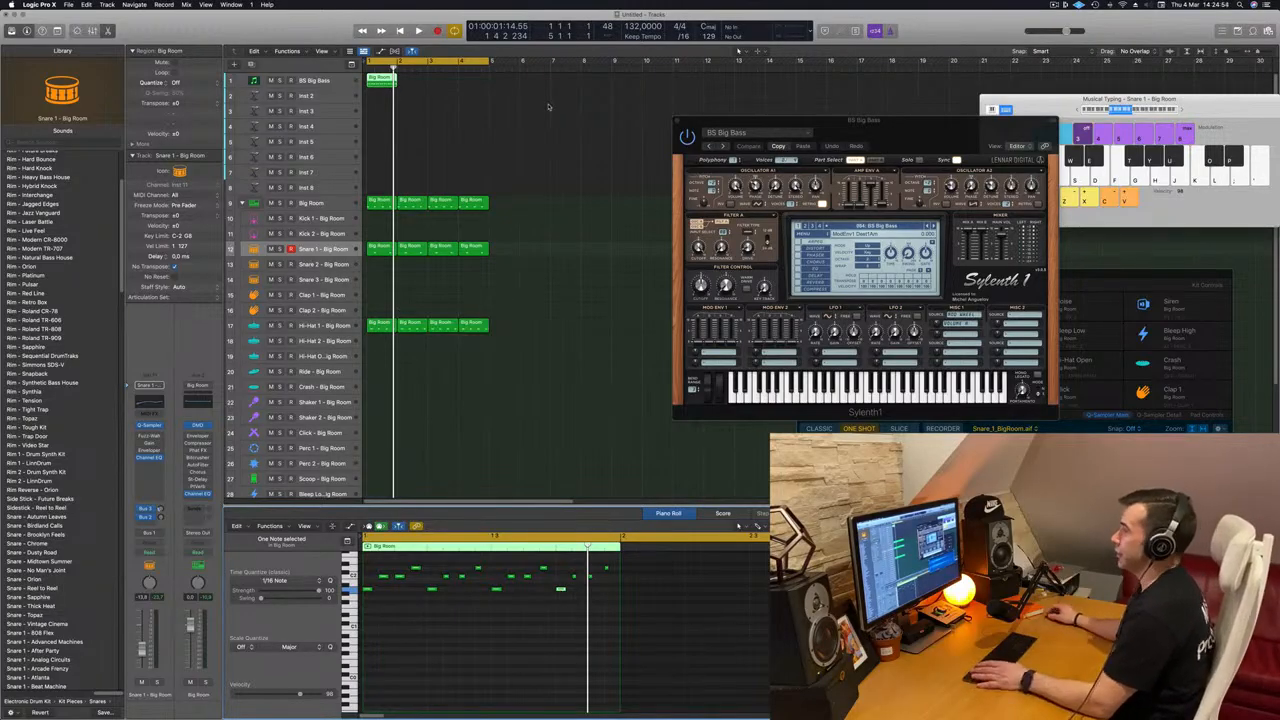
drag(392, 84, 452, 87)
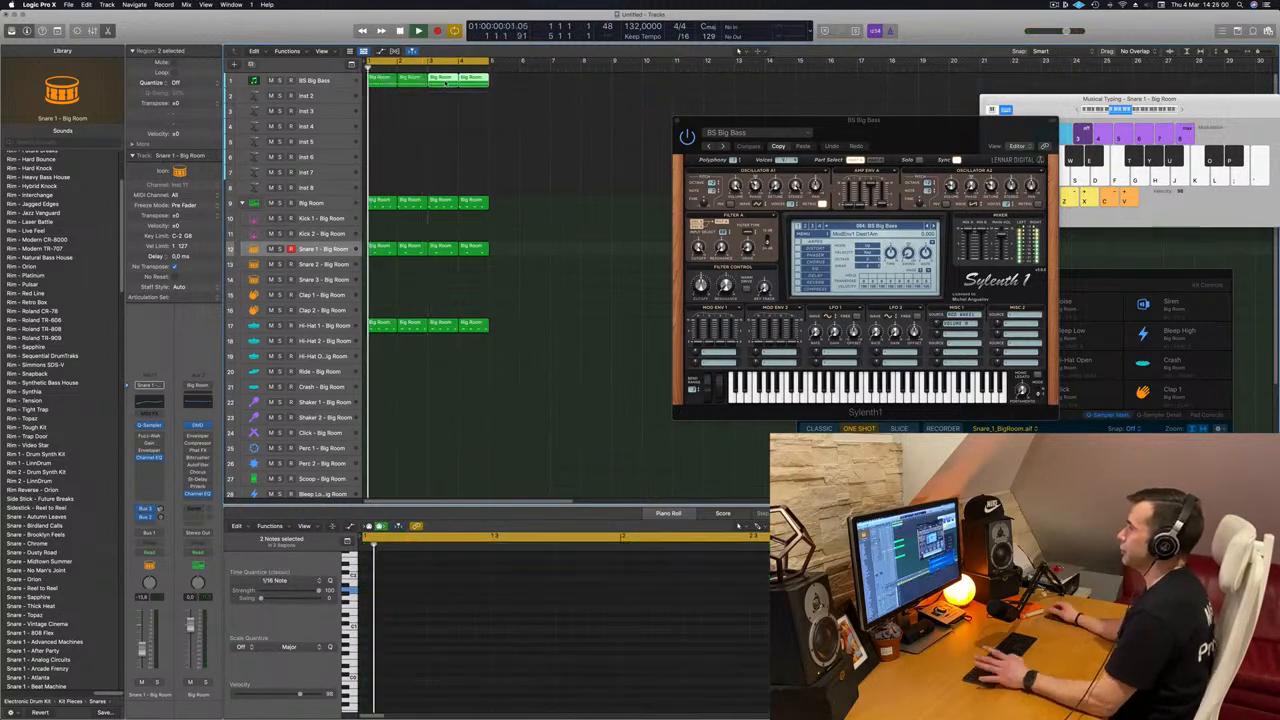
Step: Try the BS Classic PWM preset in Sylenth1 and play the loop with the bass track selected
drag(900, 118, 738, 88)
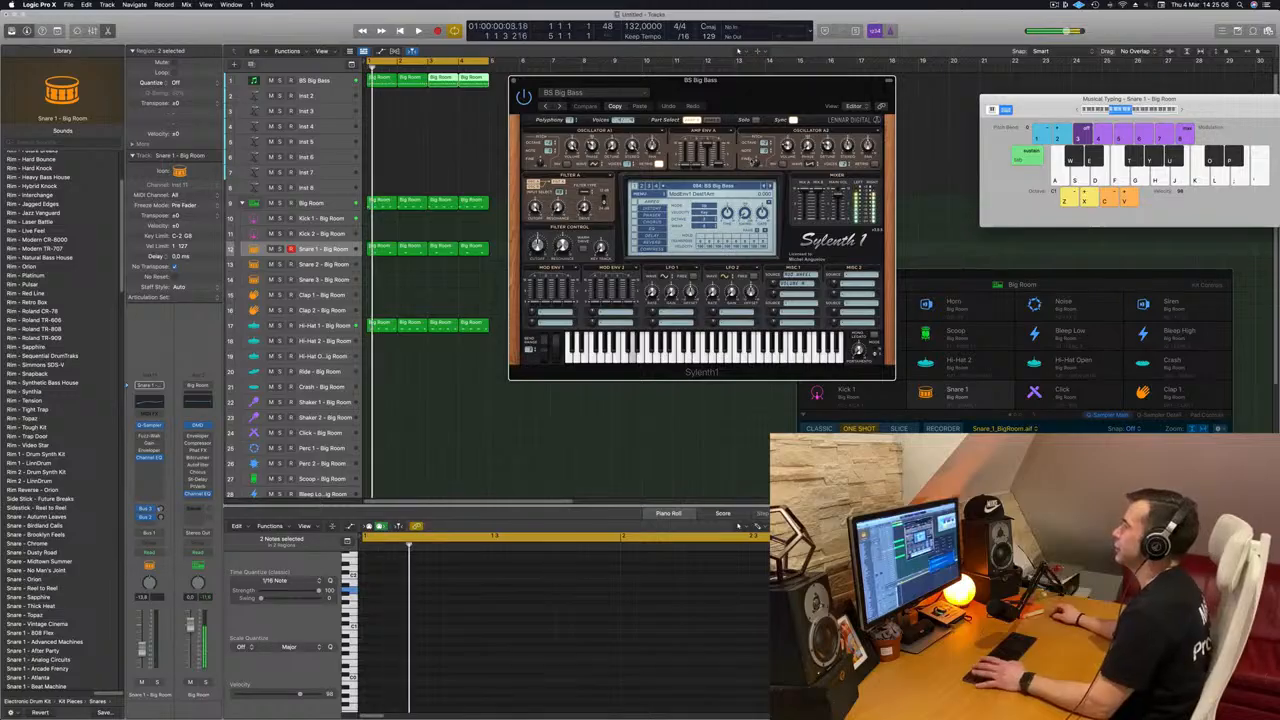
click(771, 186)
drag(749, 88, 827, 69)
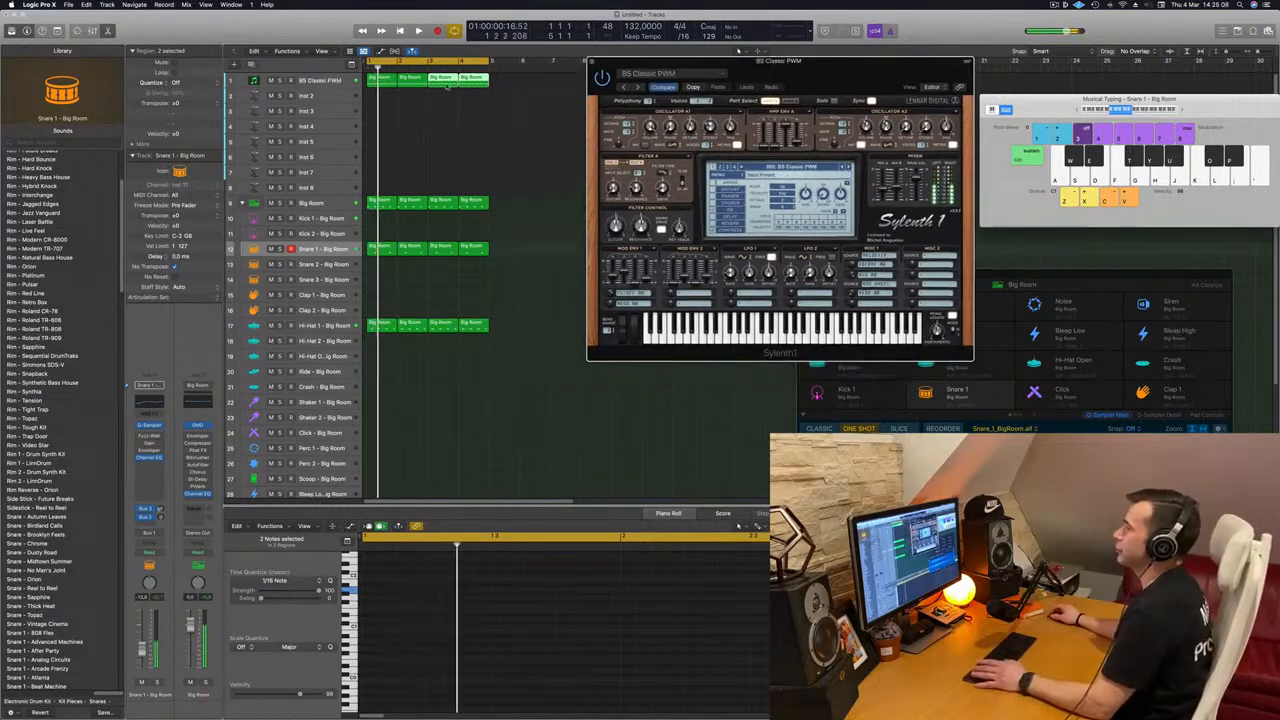
click(317, 82)
key(space)
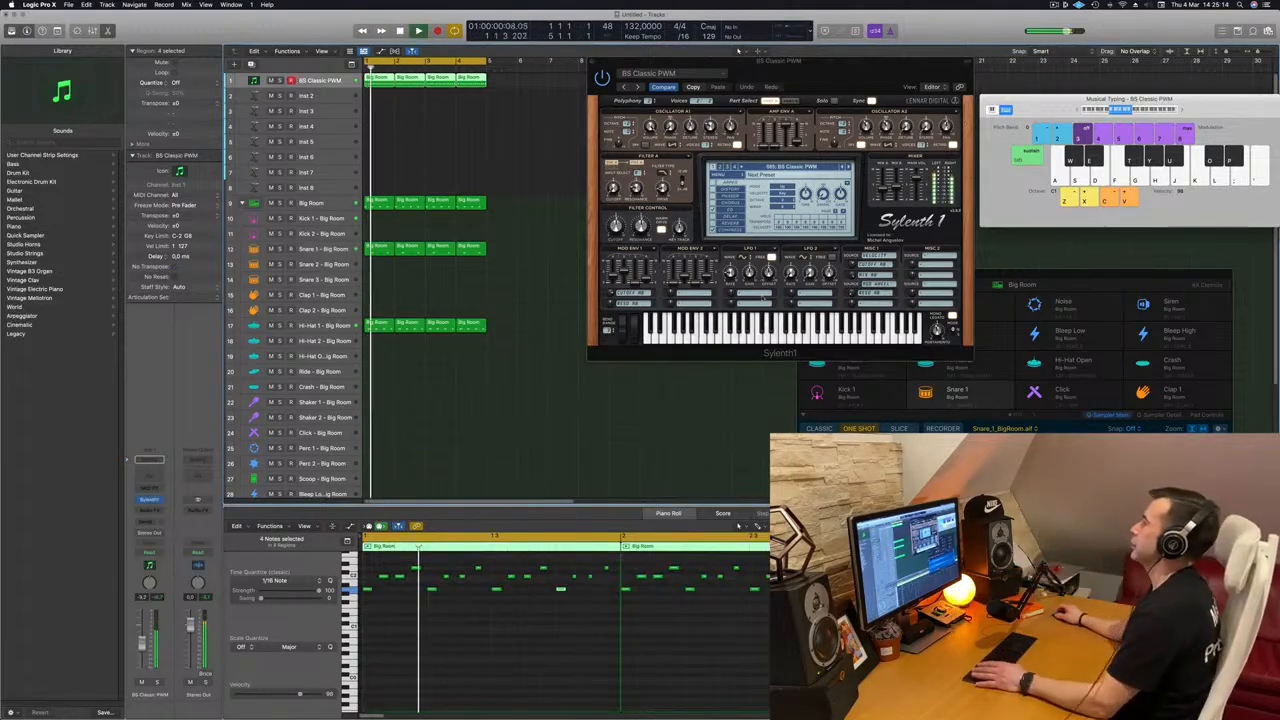
drag(767, 61, 530, 101)
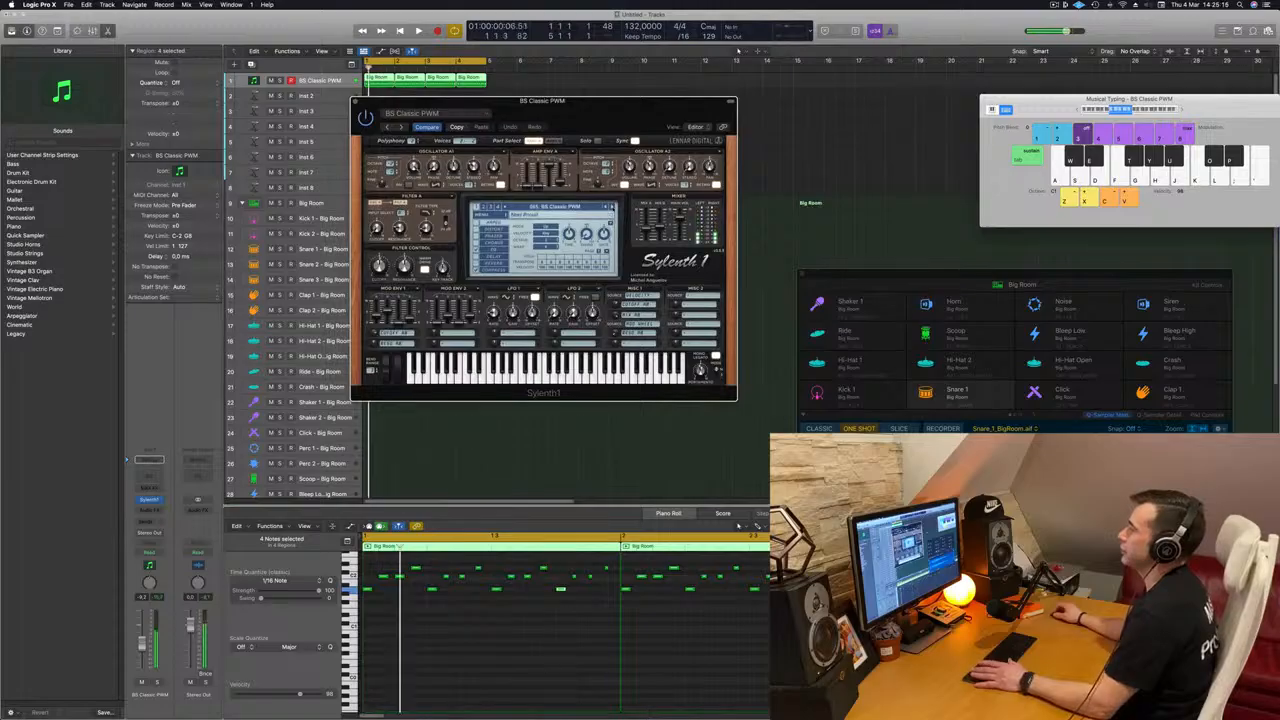
Step: Step through the Sylenth1 bass presets up to BS Italo while the loop plays
click(610, 208)
key(space)
click(612, 208)
key(space)
key(space)
click(612, 208)
drag(645, 94, 822, 106)
drag(743, 116, 694, 122)
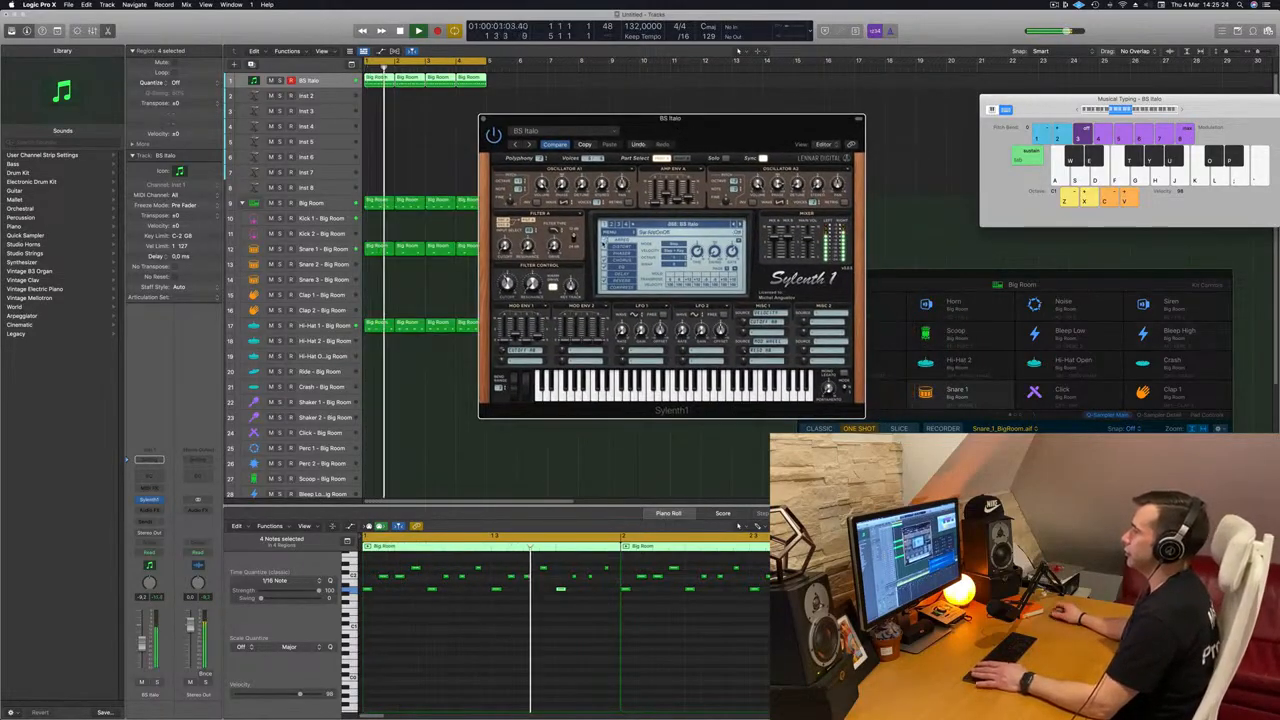
Step: Listen to the bass pattern with the BS Italo preset, stopping and restarting the loop
drag(727, 132, 690, 138)
key(space)
key(space)
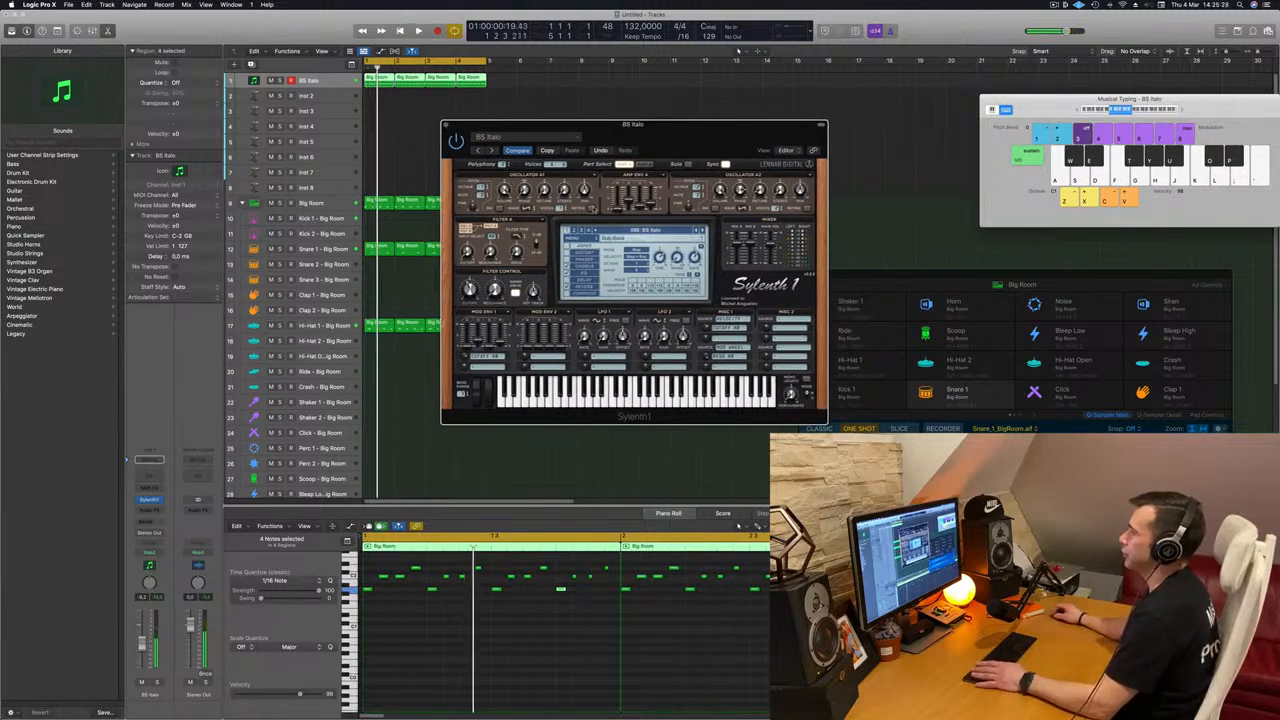
key(space)
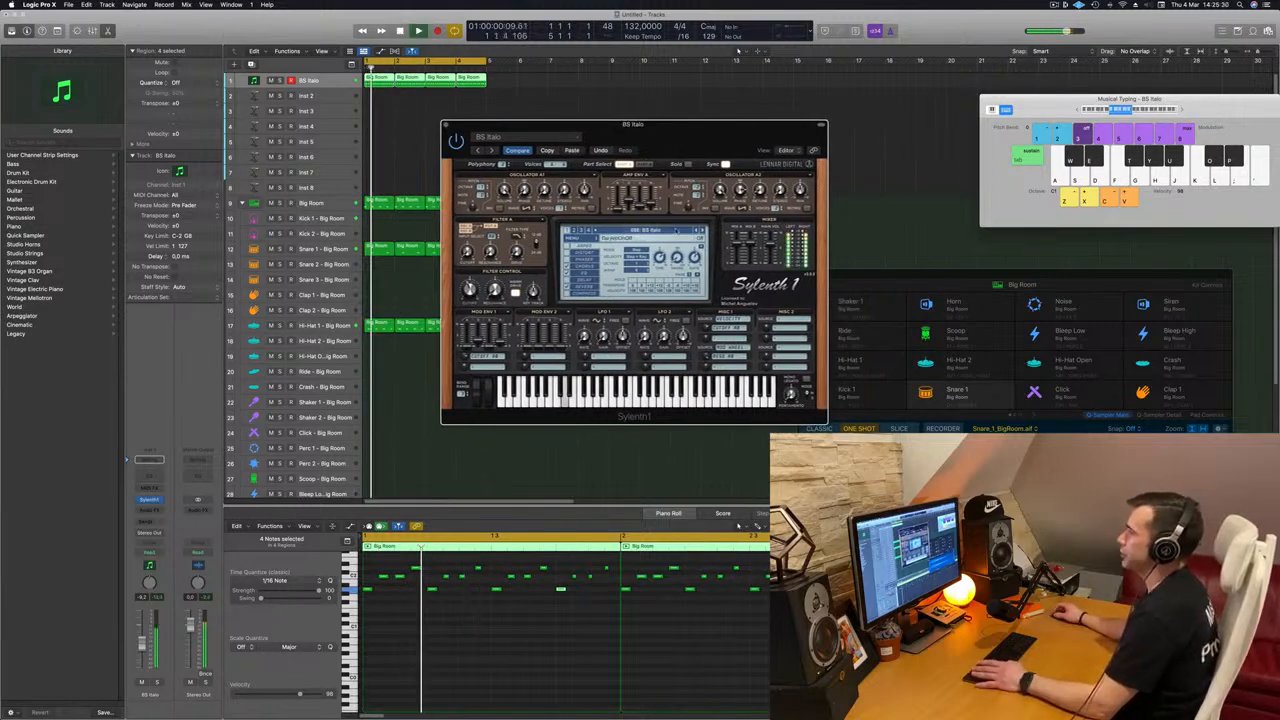
key(space)
key(space)
Step: Audition the BS LMBass, BS SquareRoot, BS TranceBass and BS WetSub presets against the drums
click(702, 230)
click(702, 230)
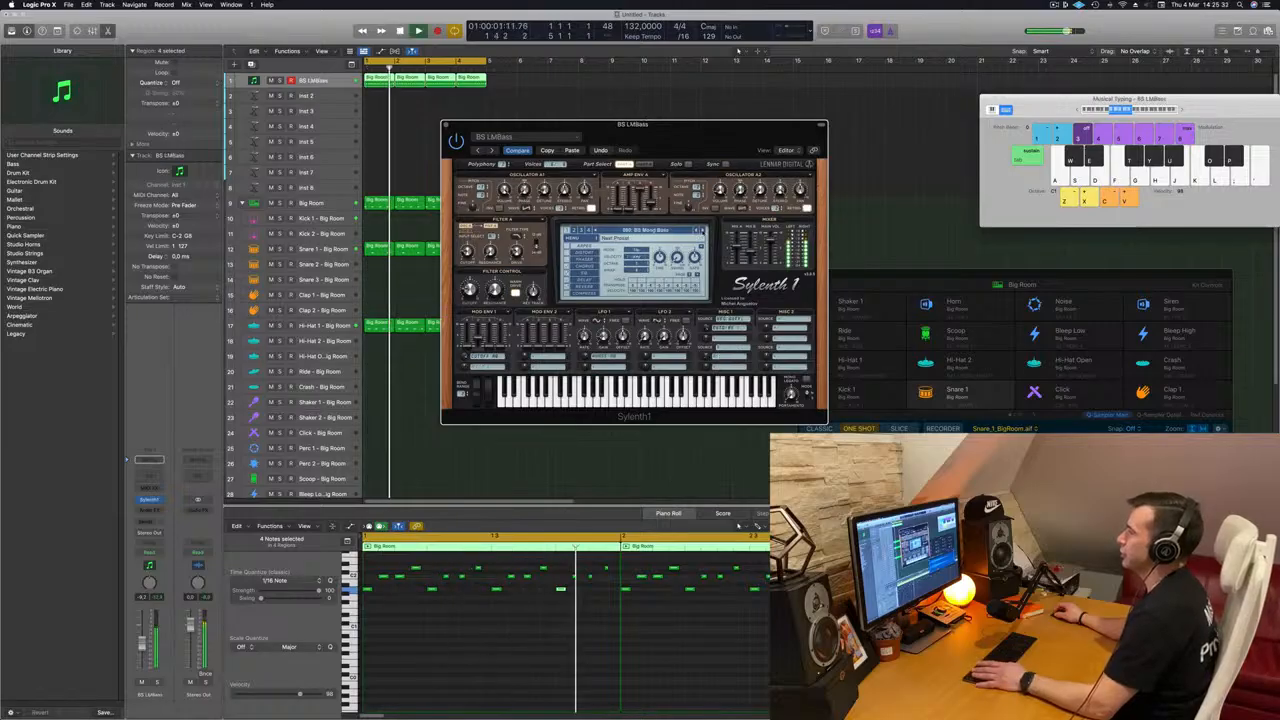
click(702, 230)
click(702, 230)
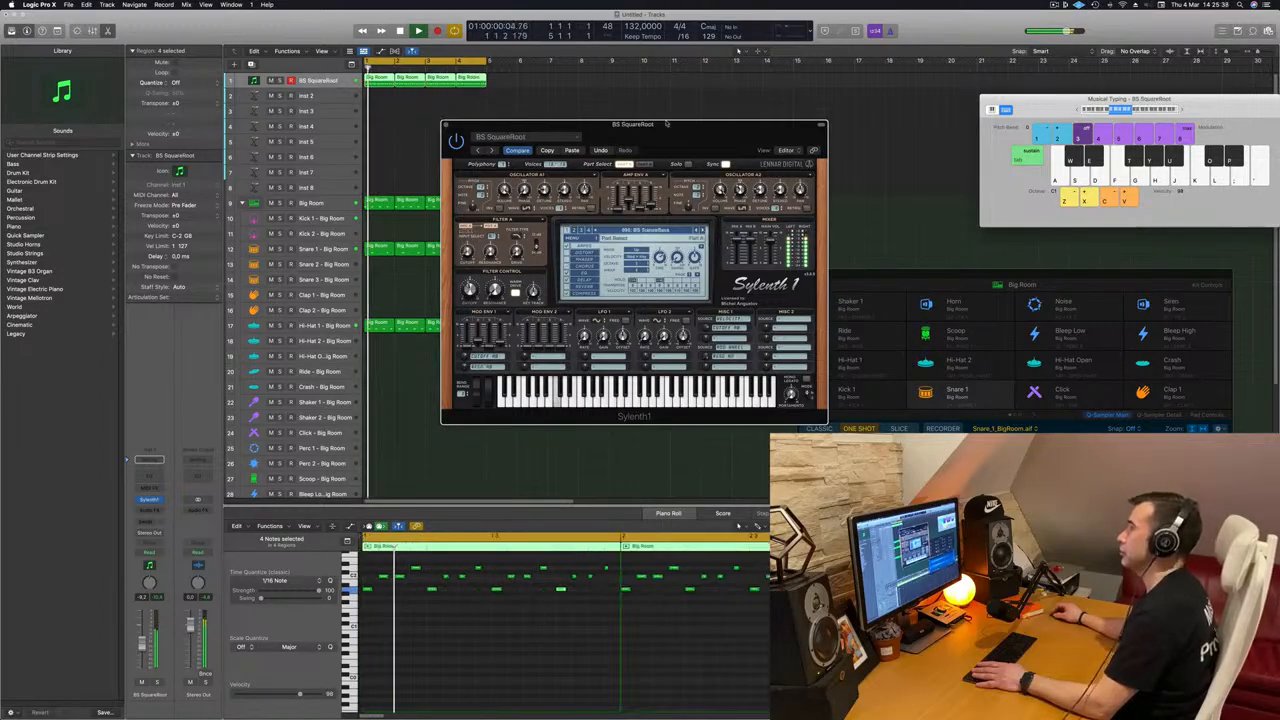
click(702, 230)
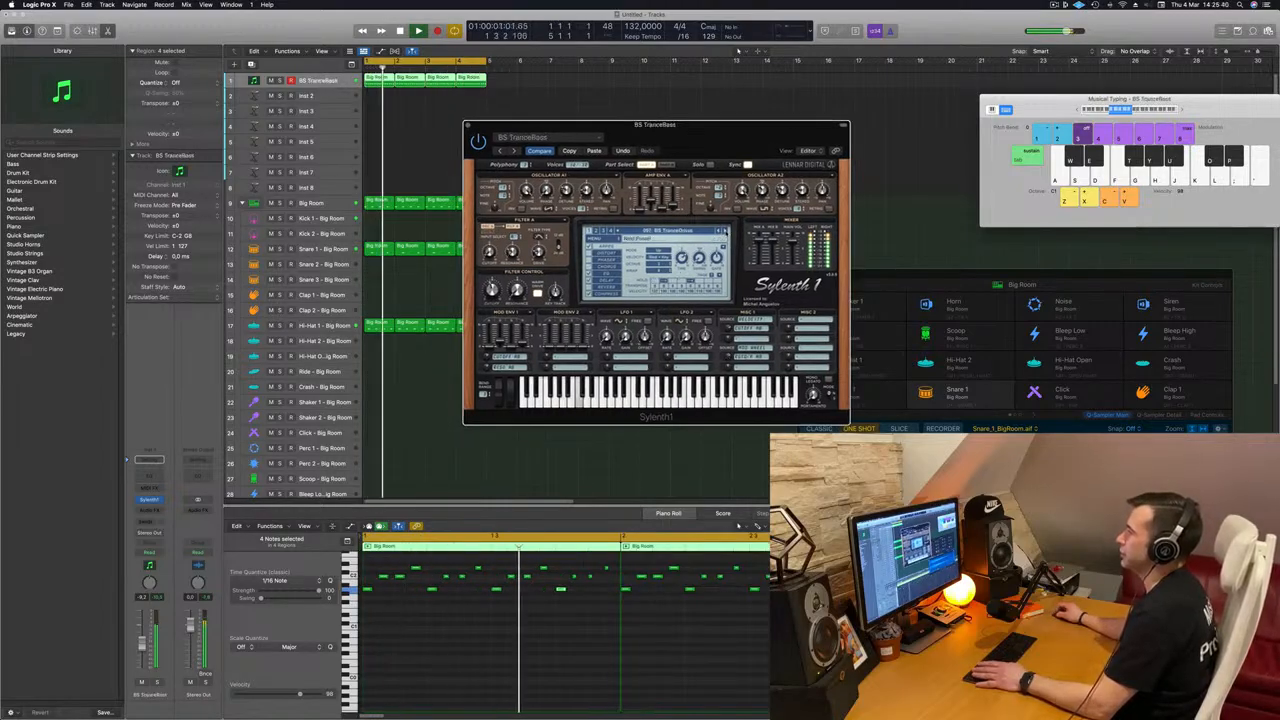
click(724, 230)
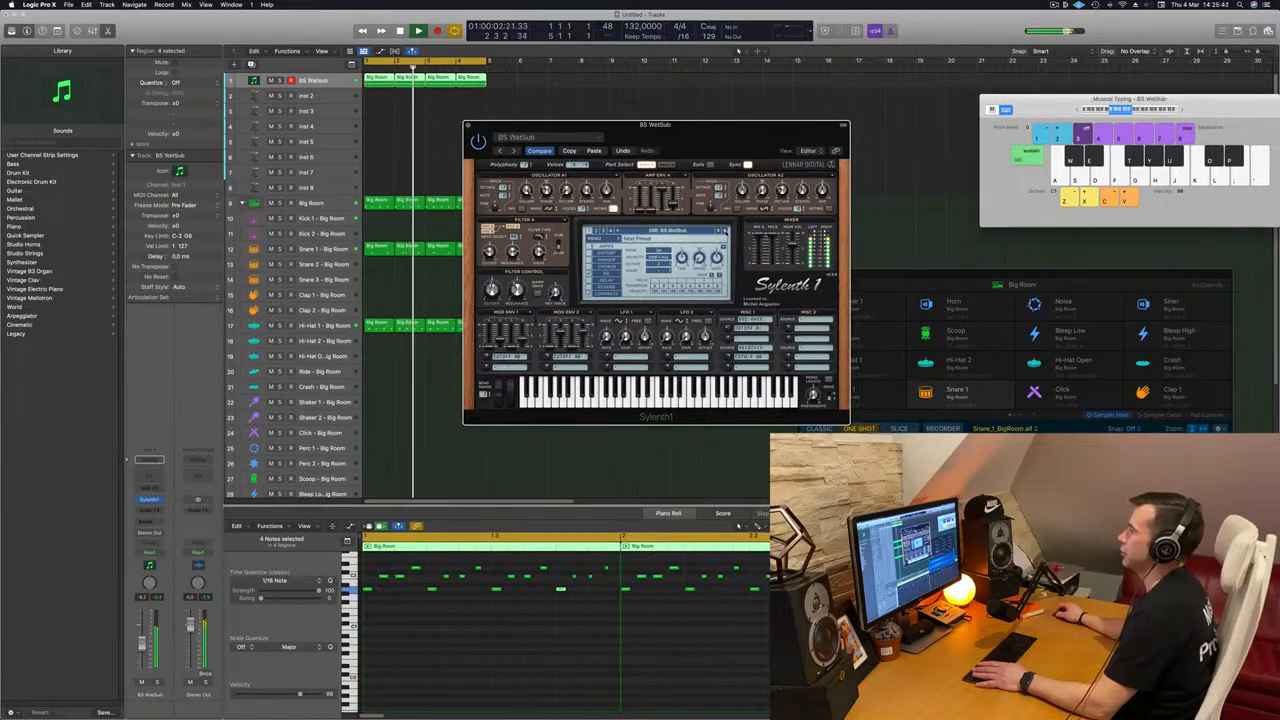
Step: Load the ORG Another DrawBar preset, lower the bass track's volume, and close the Sylenth1 window
click(724, 230)
drag(144, 653, 144, 657)
key(space)
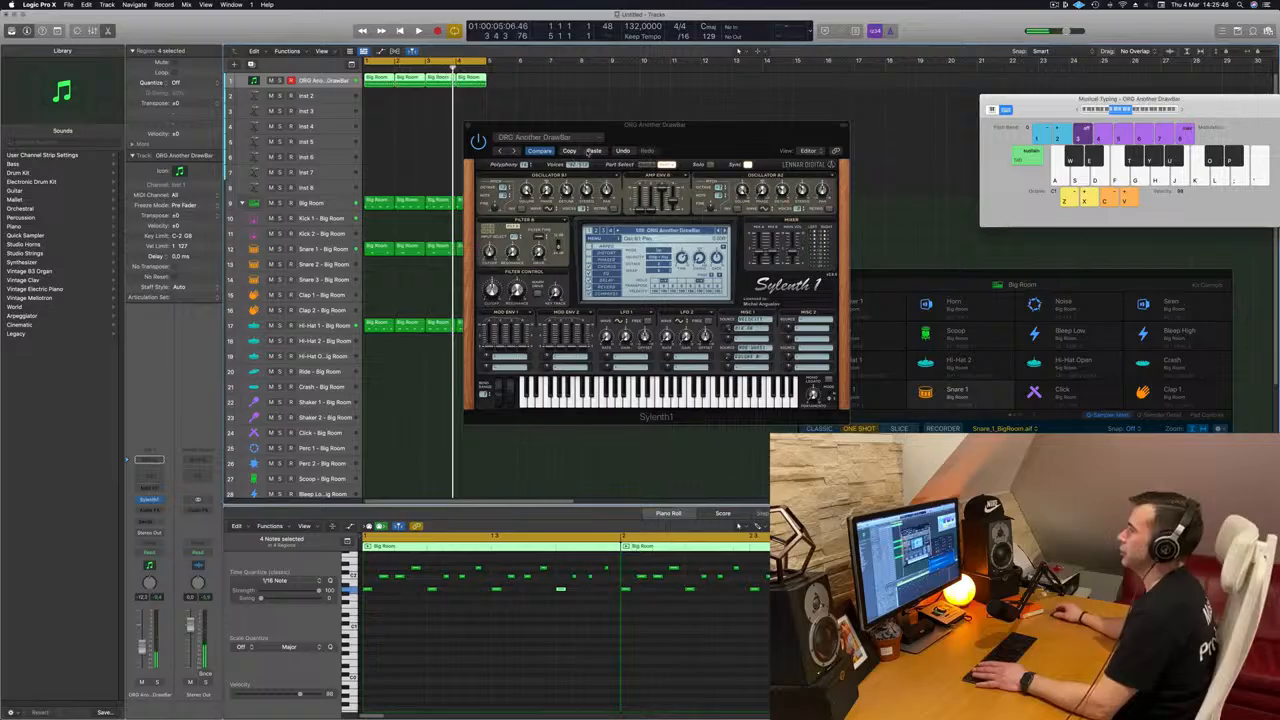
click(596, 151)
key(space)
drag(767, 133, 703, 174)
click(424, 154)
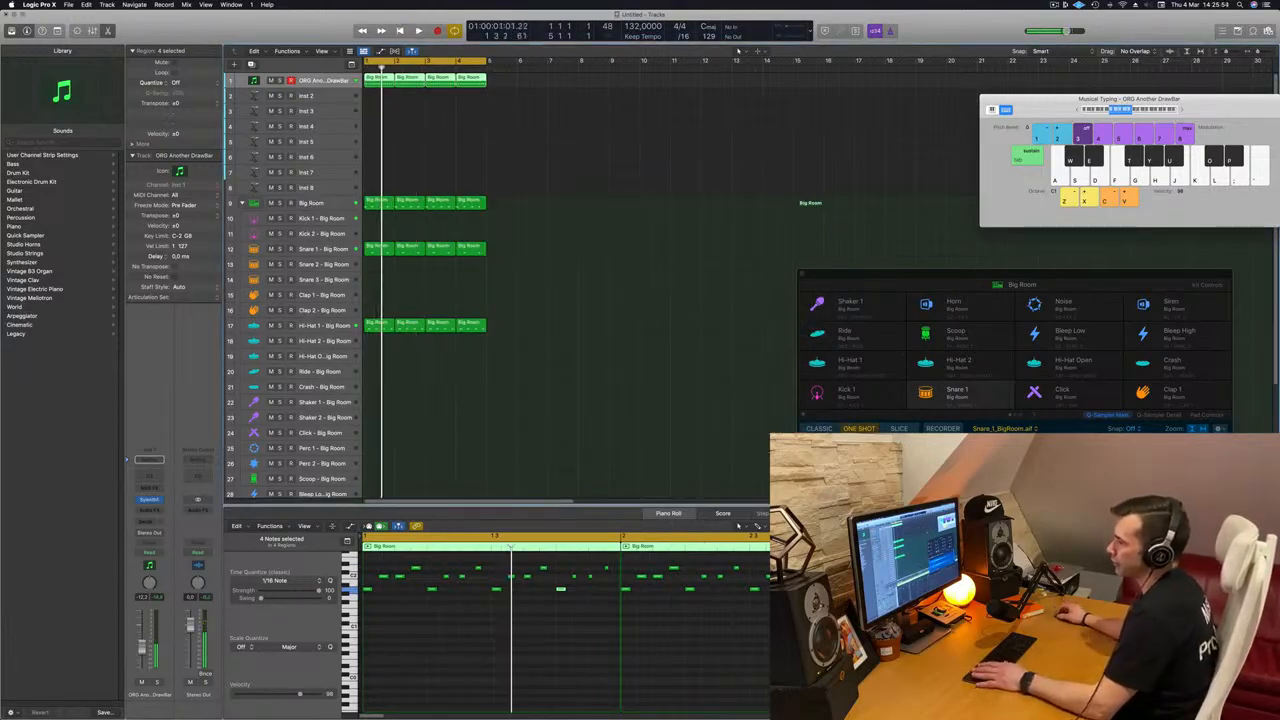
Step: Repeat all drum and bass regions three times so the arrangement fills 16 bars
scroll(449, 157, up, 1)
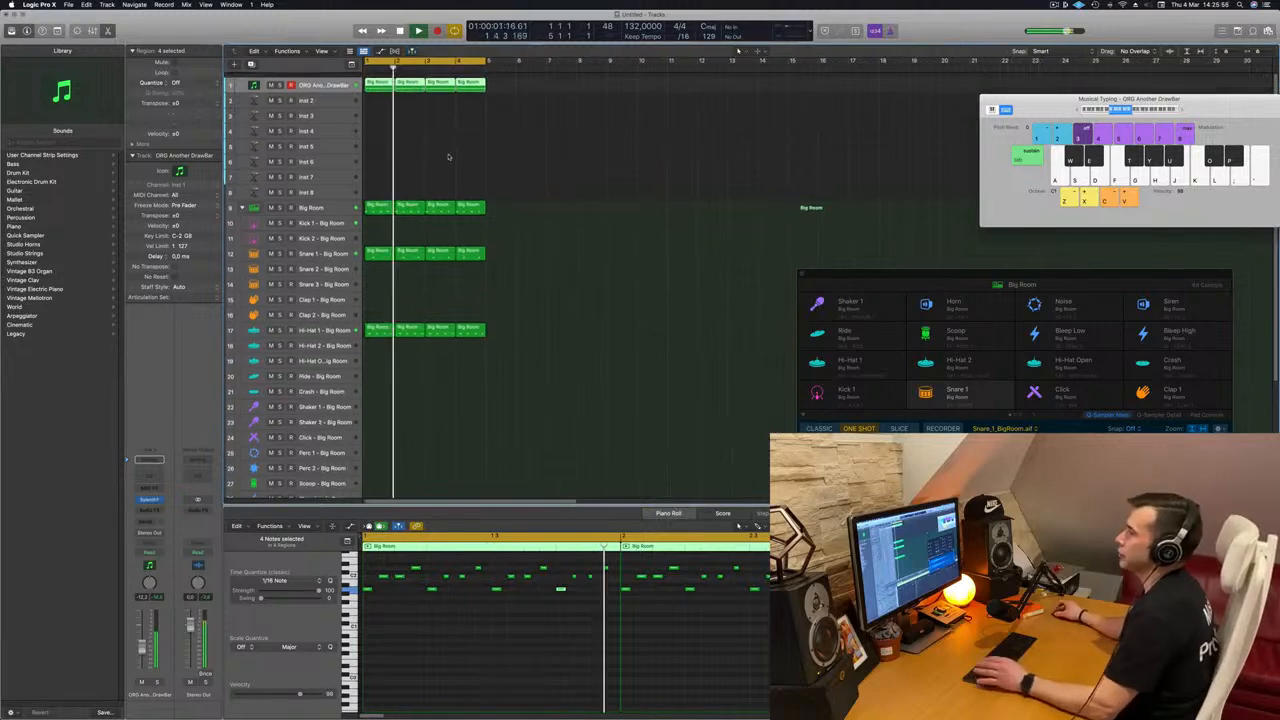
click(343, 247)
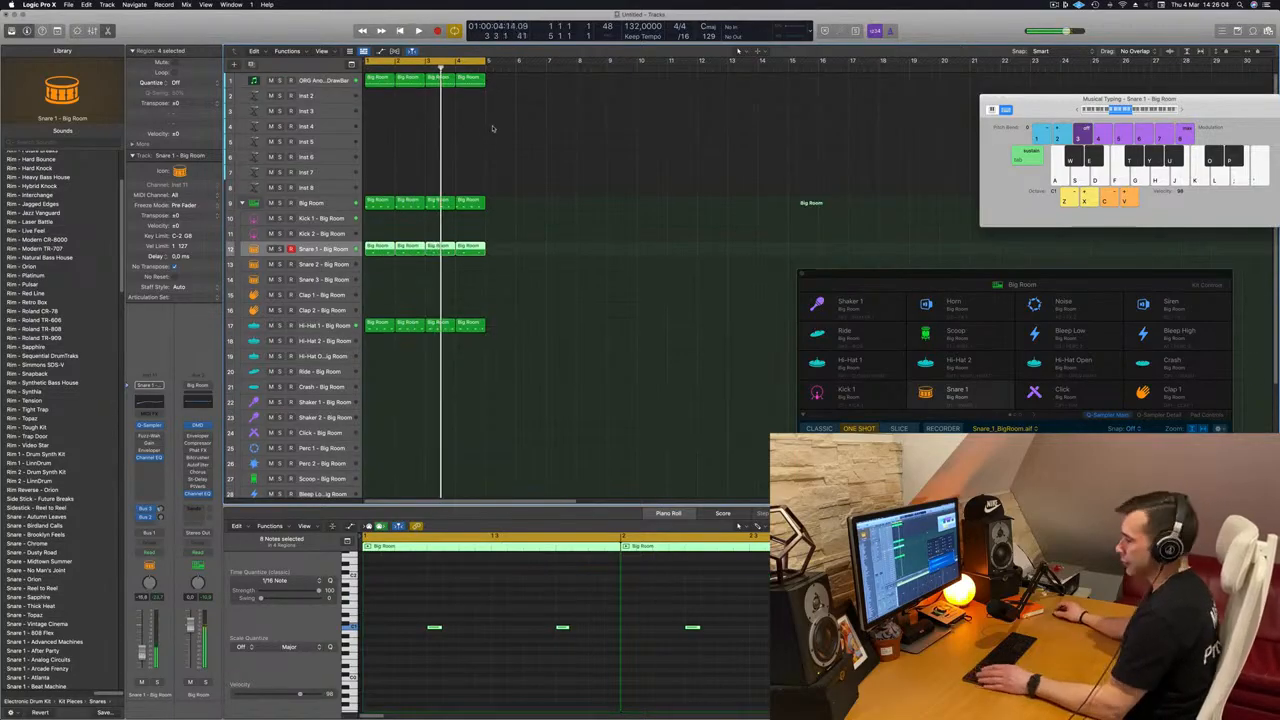
key(super+a)
key(super+r)
key(super+r)
key(super+r)
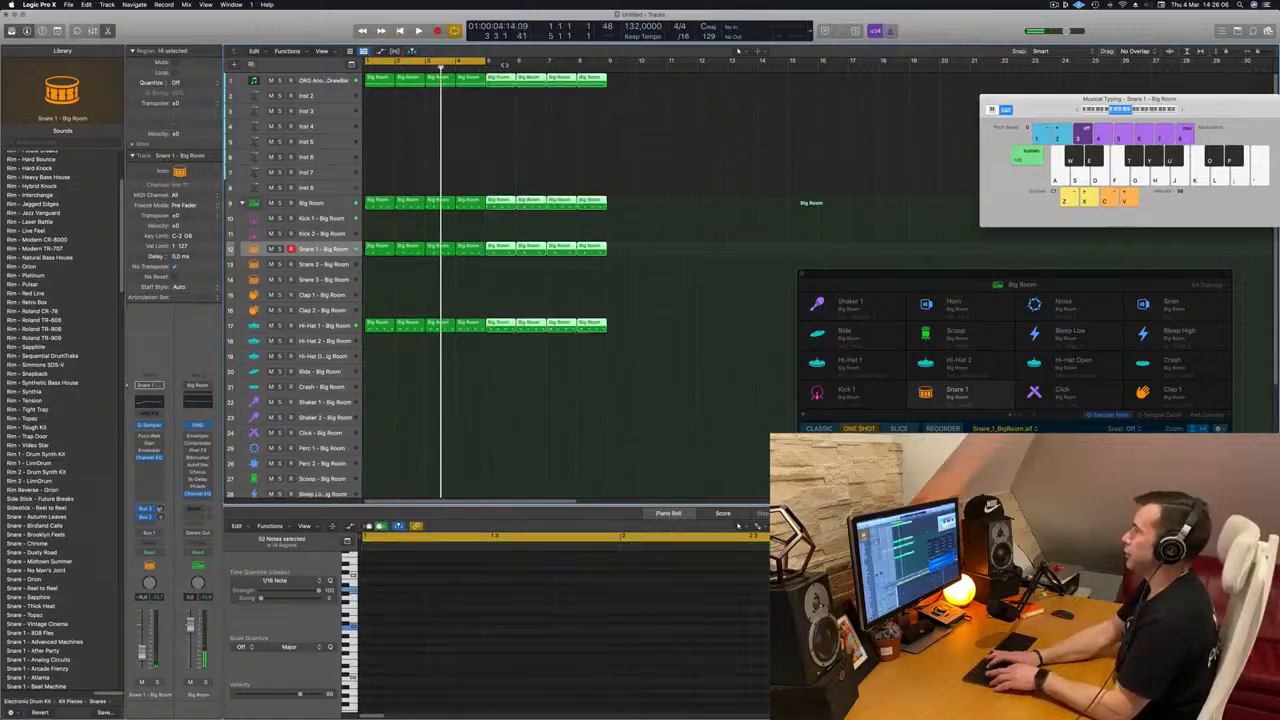
key(space)
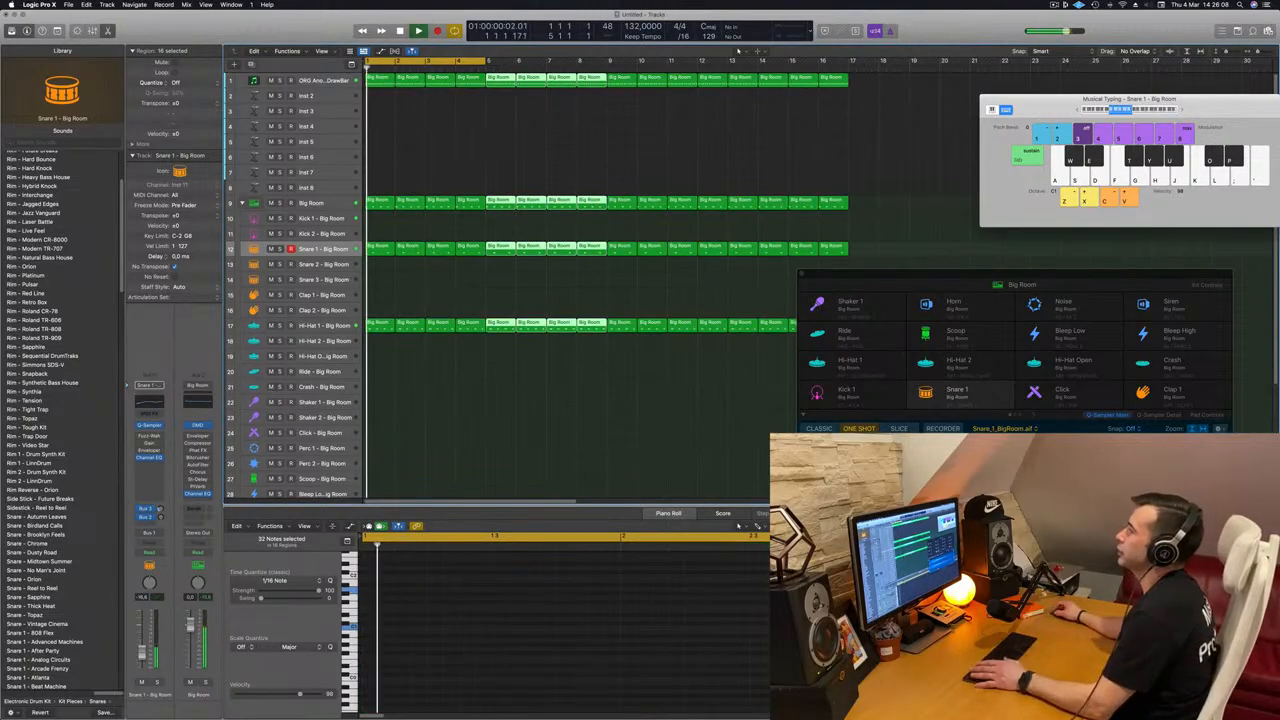
Step: Extend the cycle range to cover all 16 bars and play the arrangement
drag(488, 62, 849, 62)
key(space)
key(space)
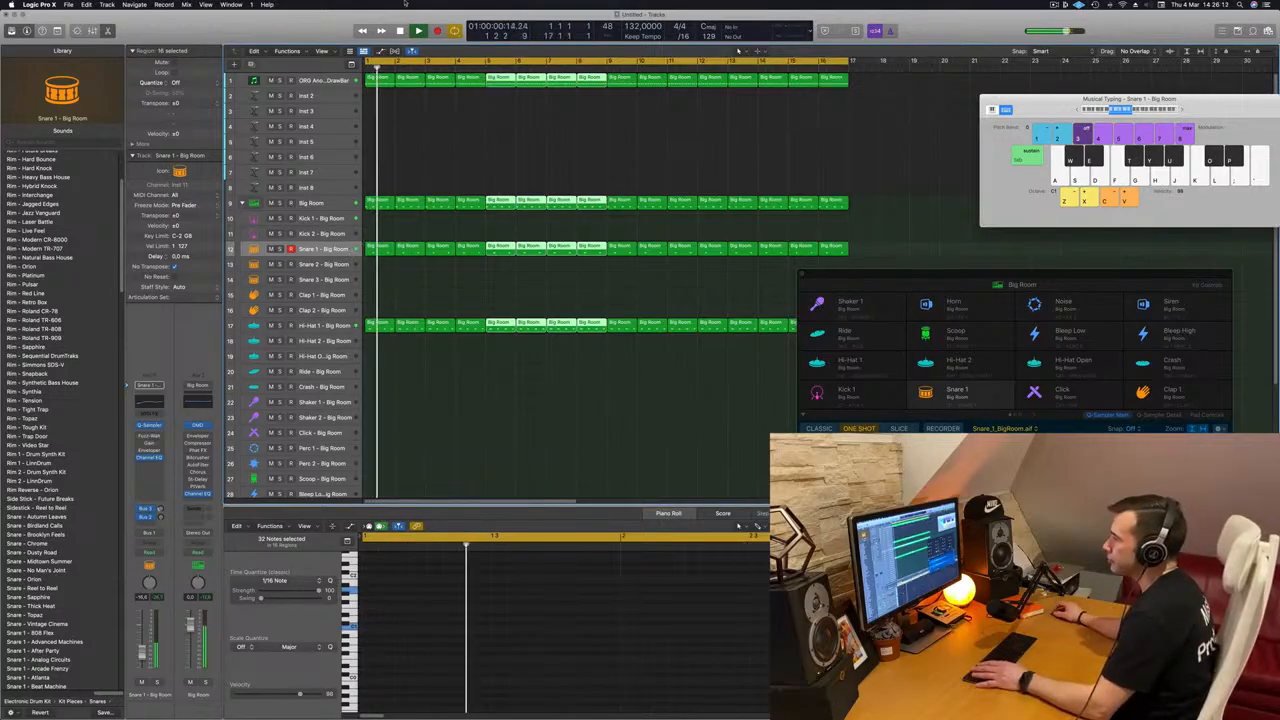
click(318, 80)
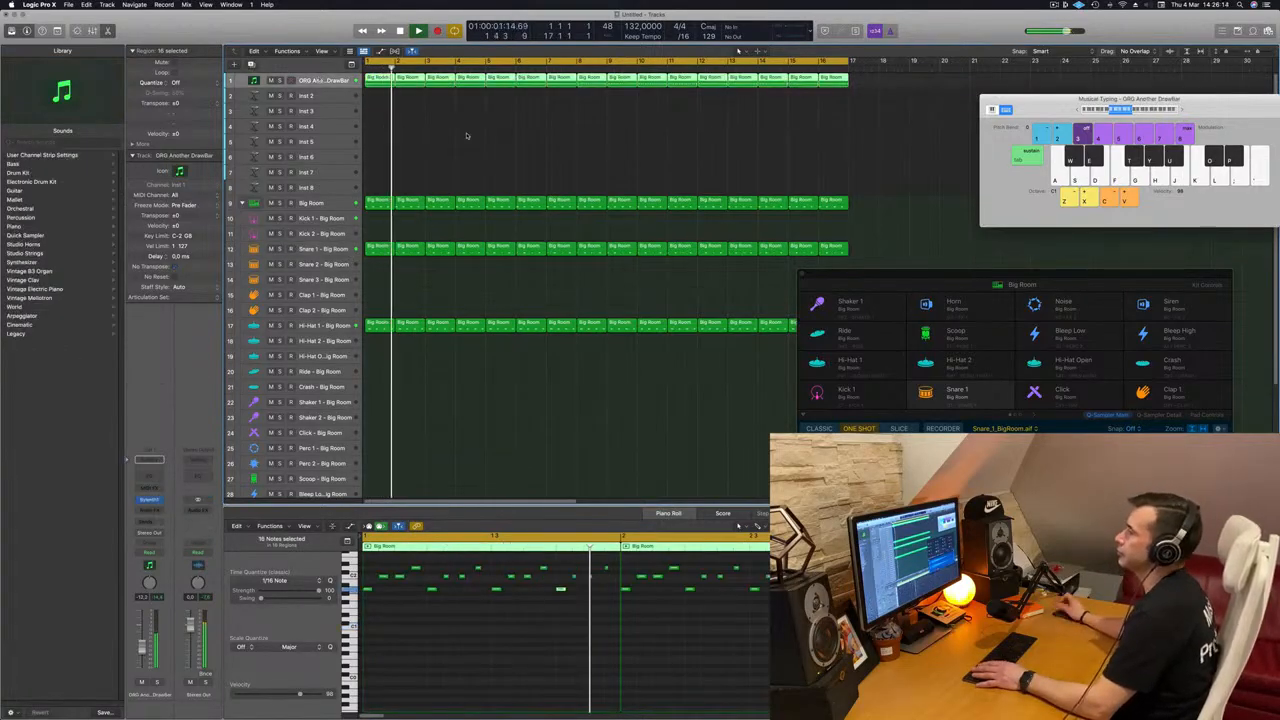
click(381, 112)
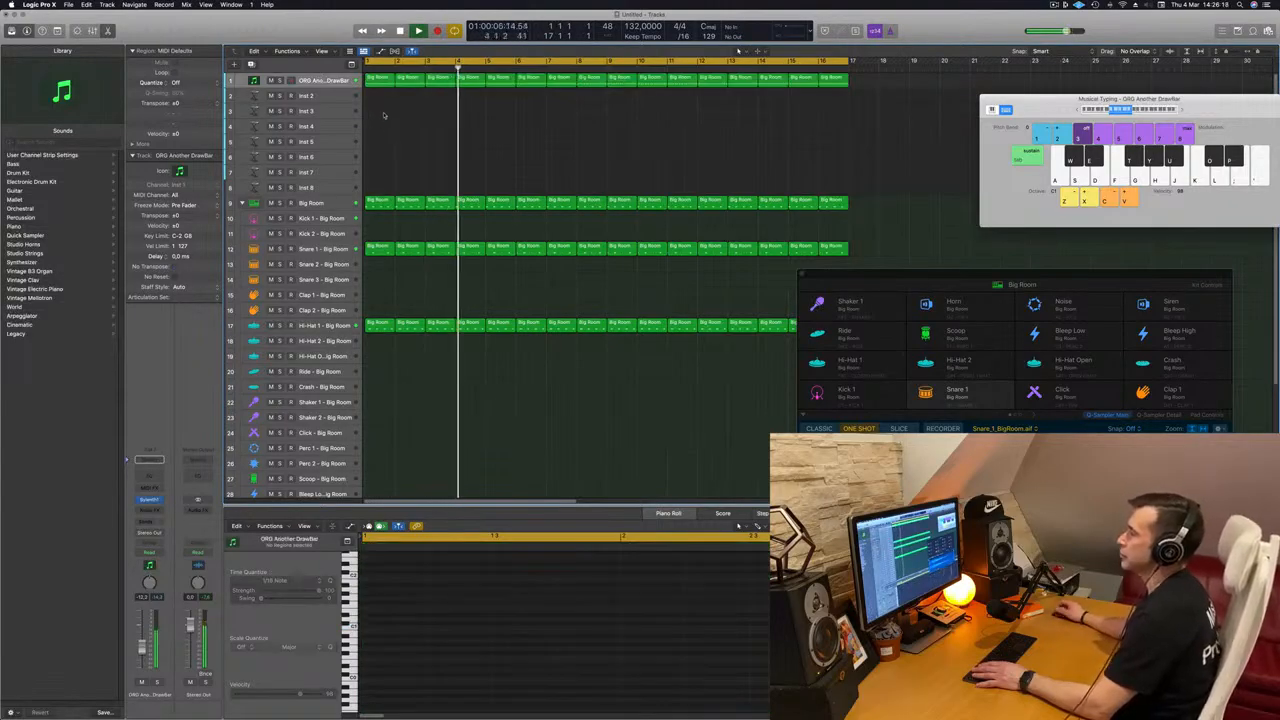
key(space)
Step: Create a new software instrument track below the ORG Another DrawBar track and copy the first bass region onto it
click(381, 83)
drag(381, 82, 380, 82)
click(325, 81)
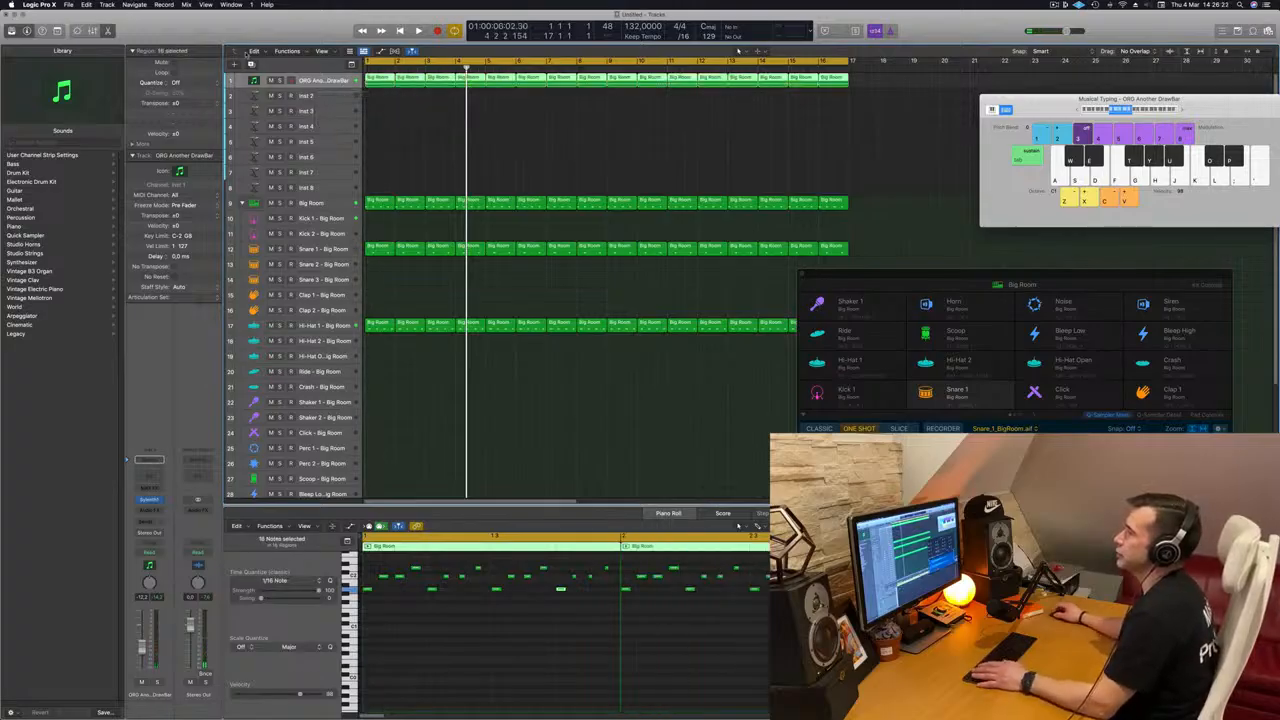
key(alt+super+s)
drag(380, 82, 381, 96)
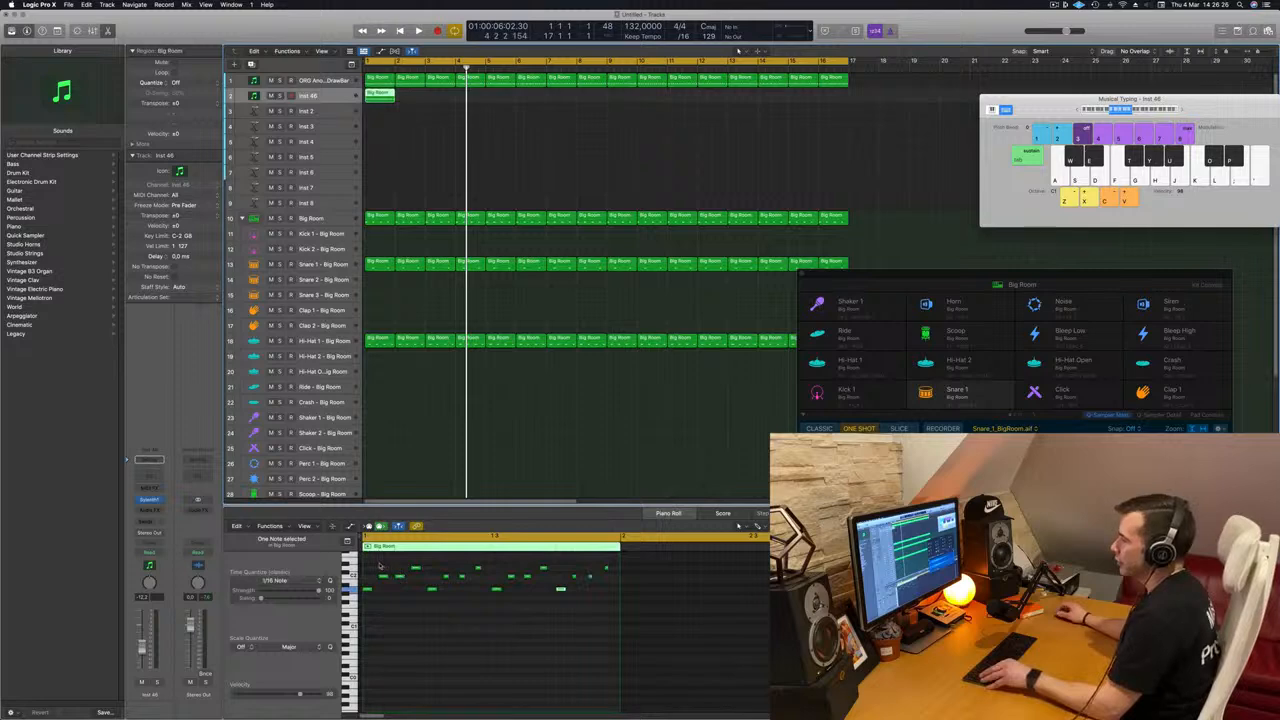
Step: Reduce the copied region's pattern to a single three-note chord at the start of the bar and play it
click(383, 578)
drag(373, 579, 695, 606)
key(Delete)
key(space)
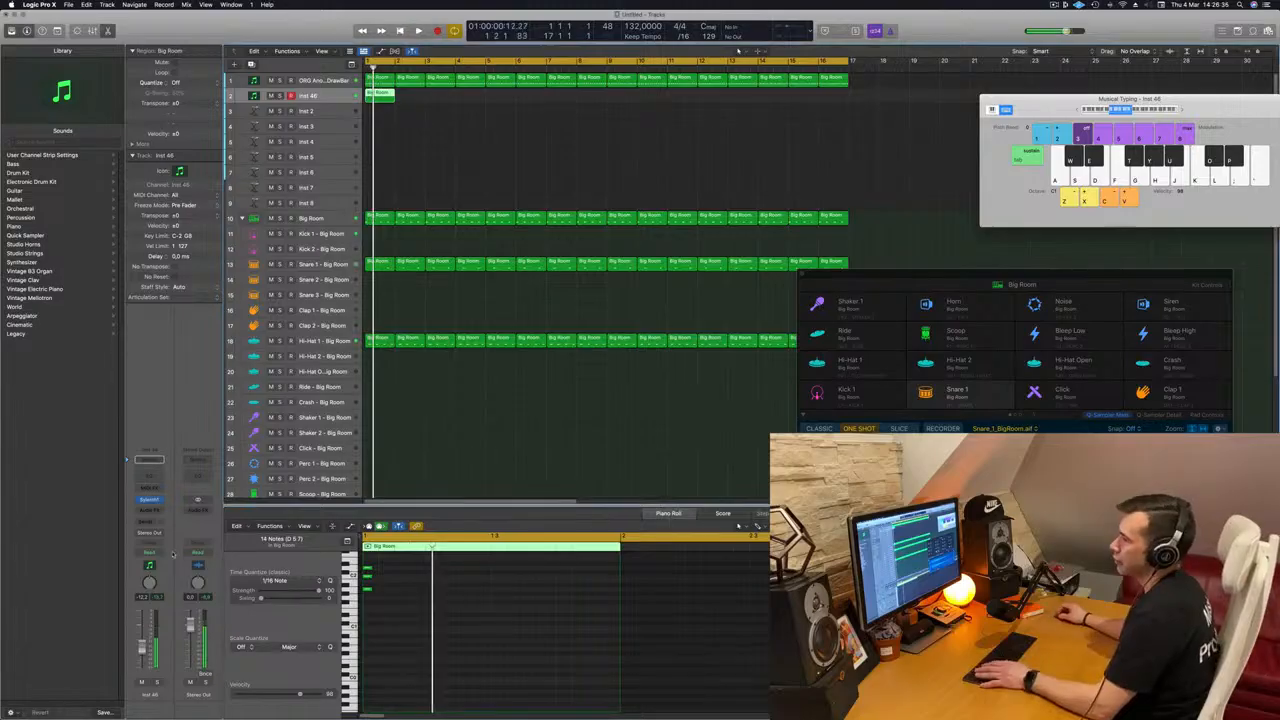
Step: Load the KEY BigSynth preset in Sylenth1 on the new instrument track
click(149, 499)
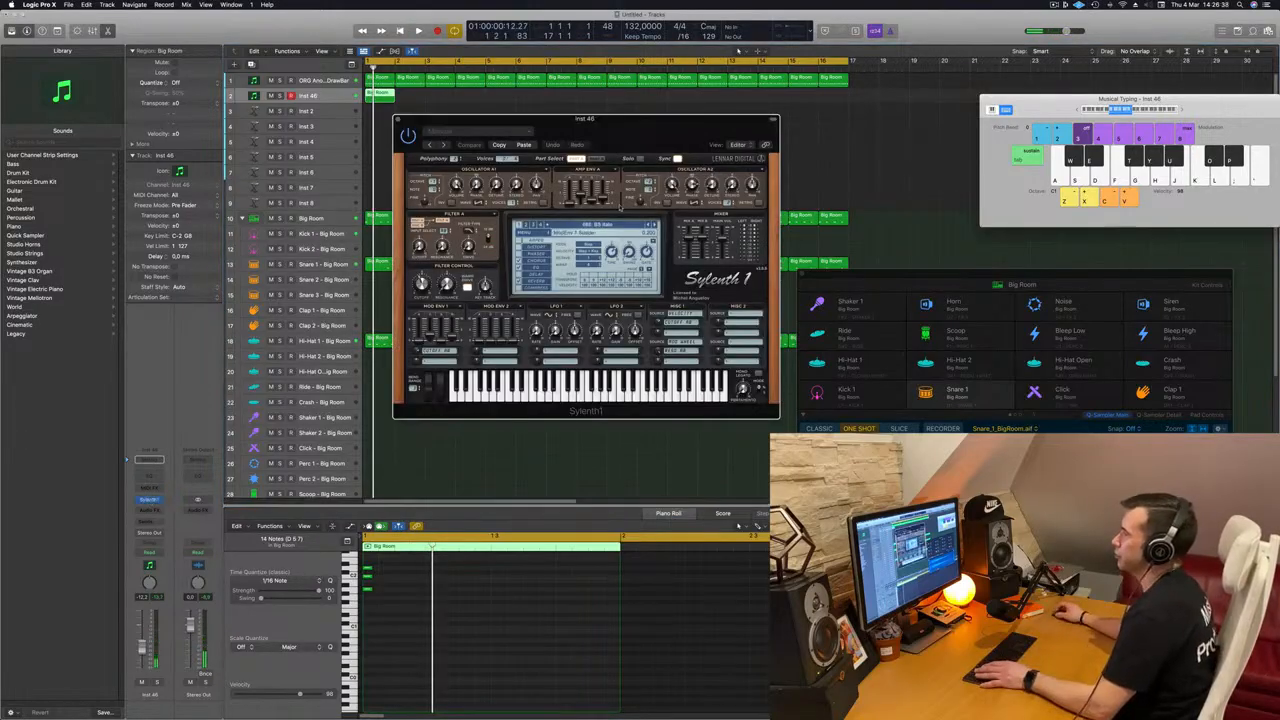
click(620, 227)
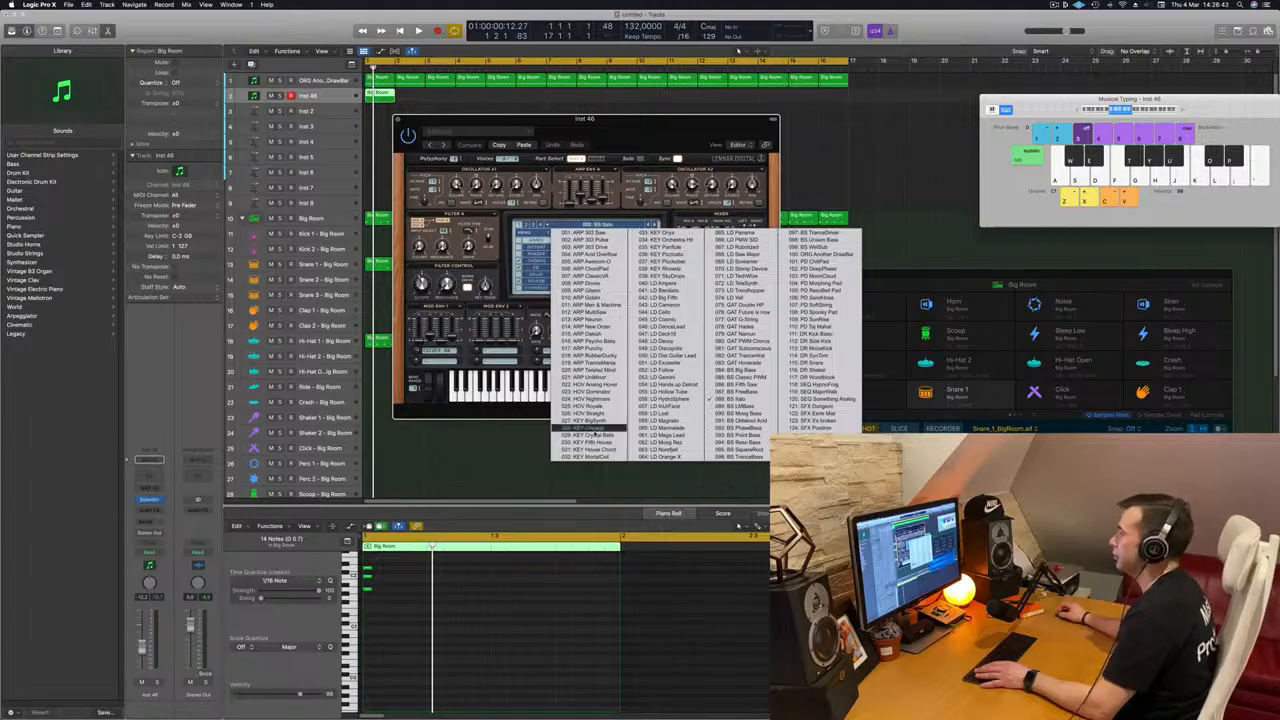
click(590, 421)
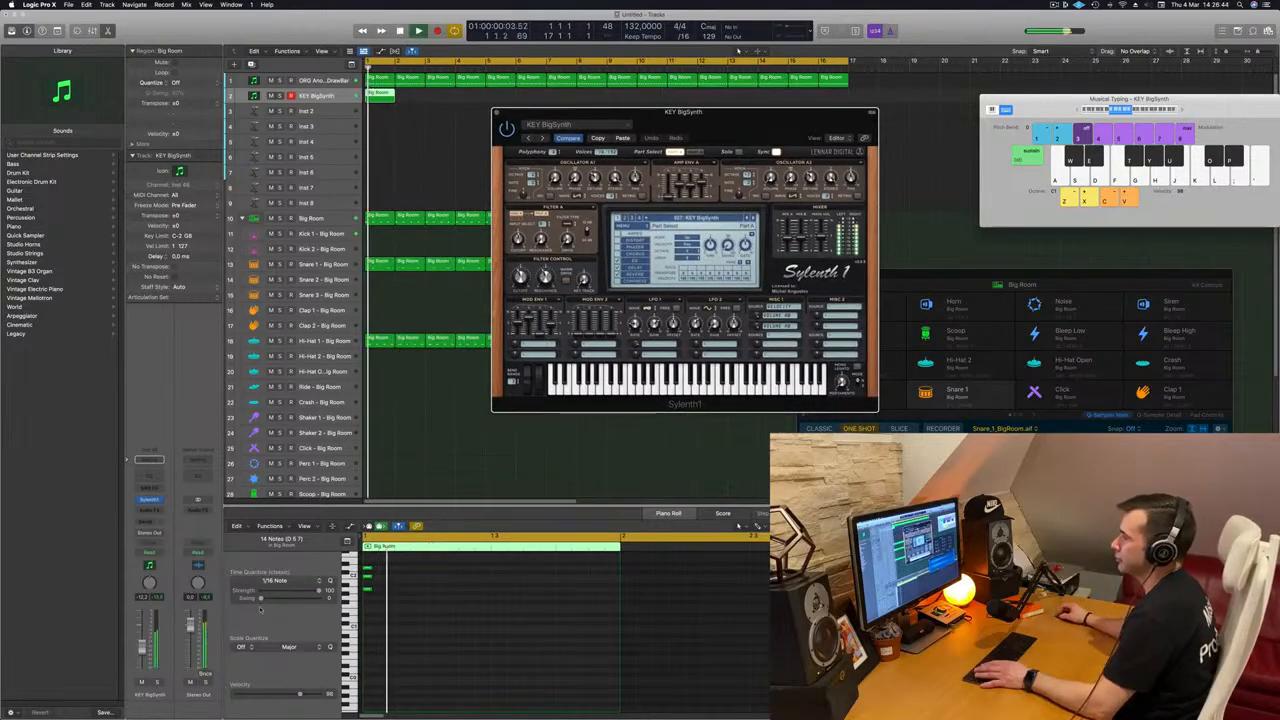
Step: Copy the chord region on the KEY BigSynth track to every second bar, from bar 3 through bar 15
key(space)
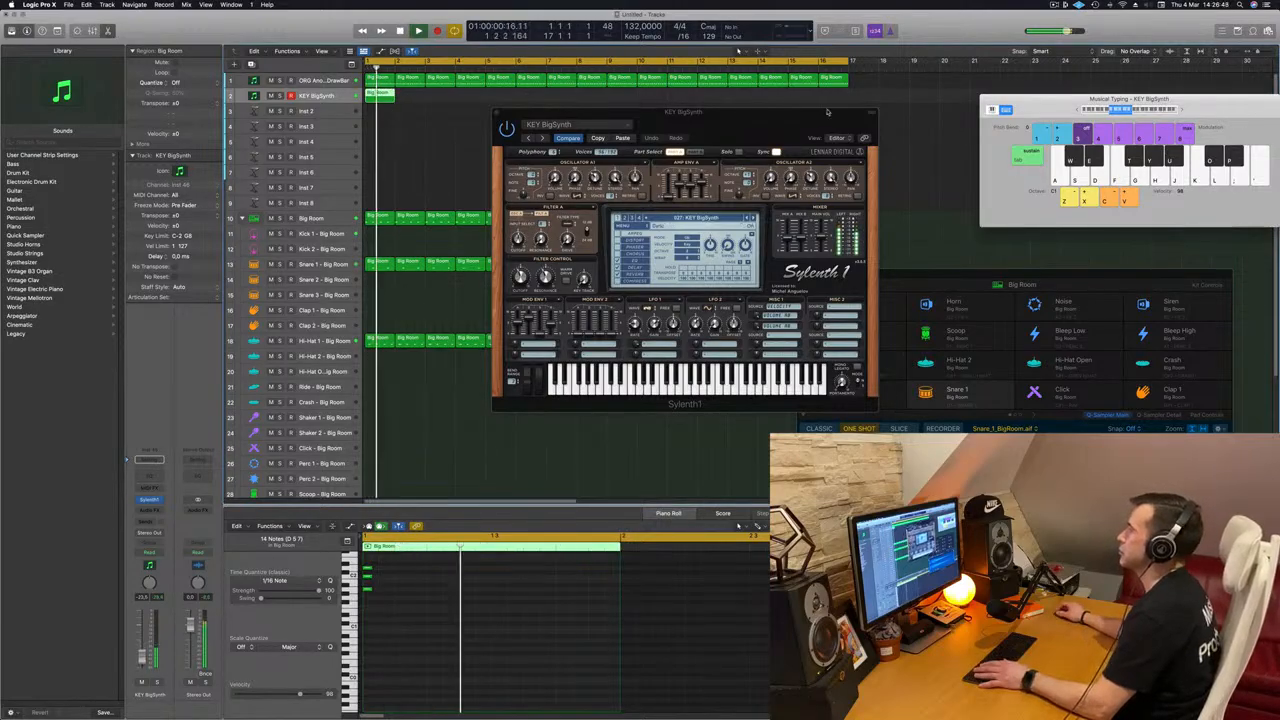
drag(768, 113, 822, 99)
drag(380, 94, 446, 103)
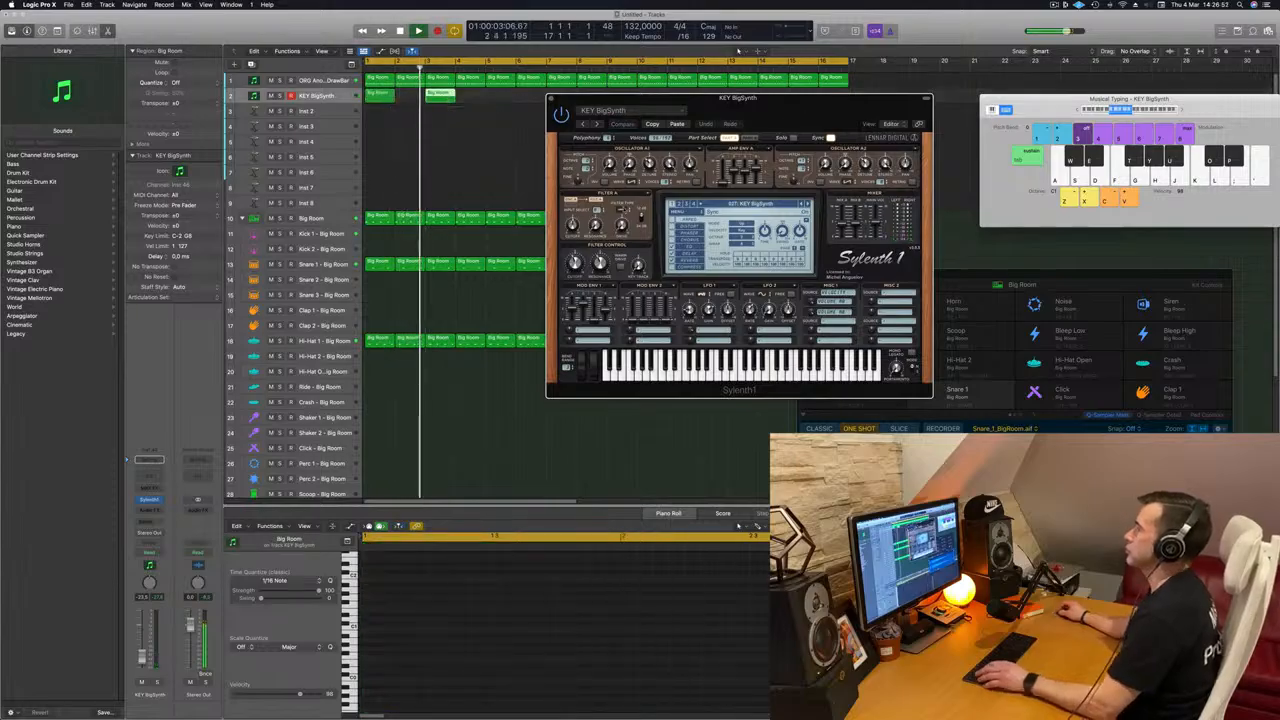
shift+click(381, 94)
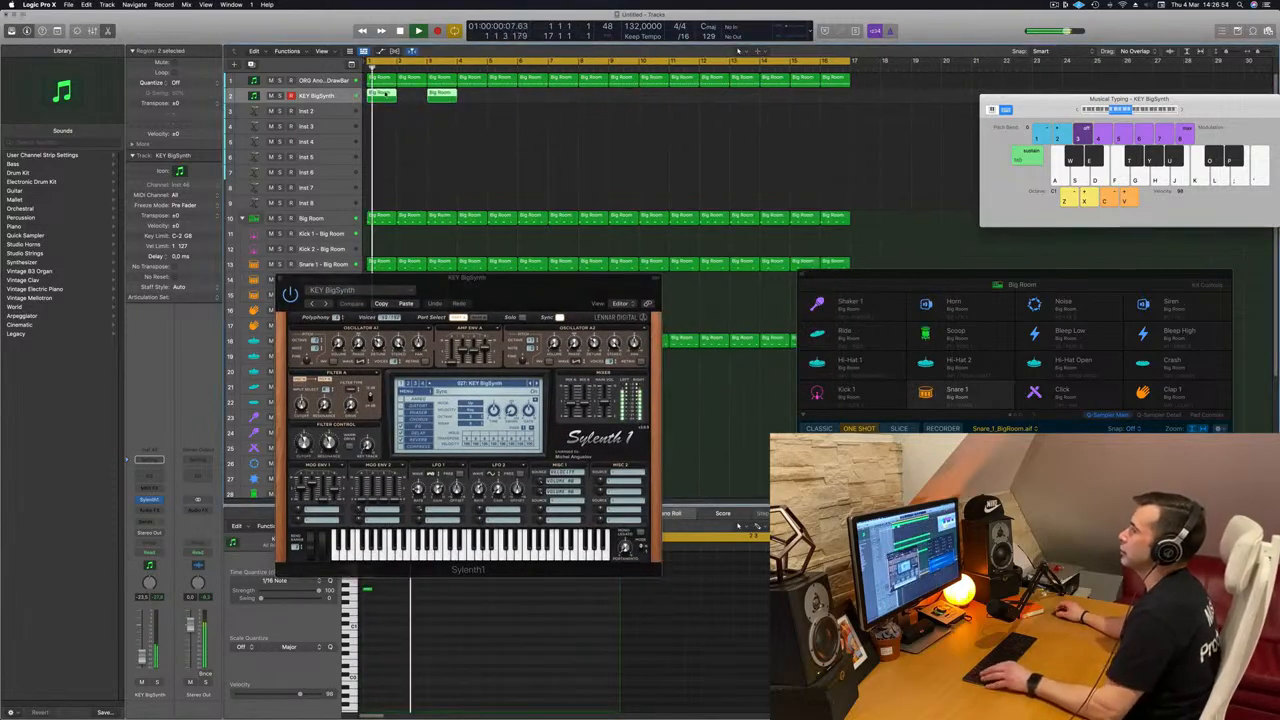
key(super+r)
key(Return)
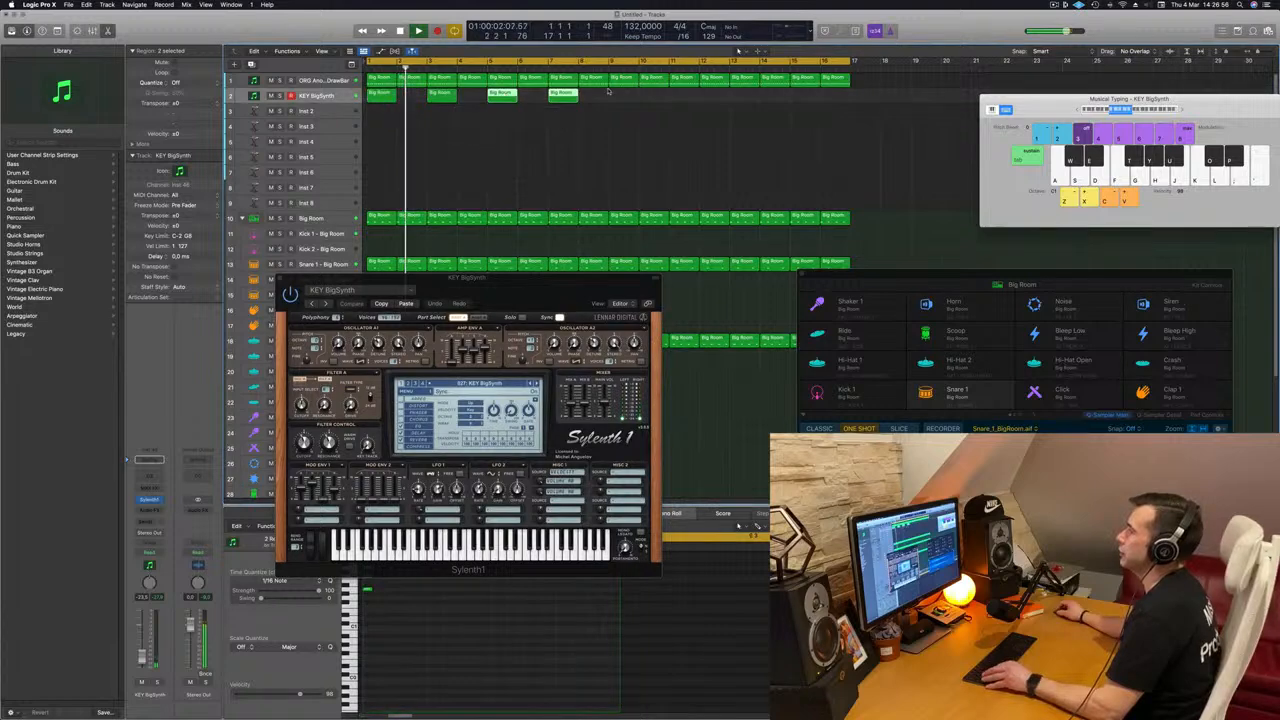
drag(390, 96, 630, 104)
drag(540, 281, 563, 196)
Step: Audition the following Sylenth1 KEY presets on the chord track during playback and choose KEY SkyDrops
key(space)
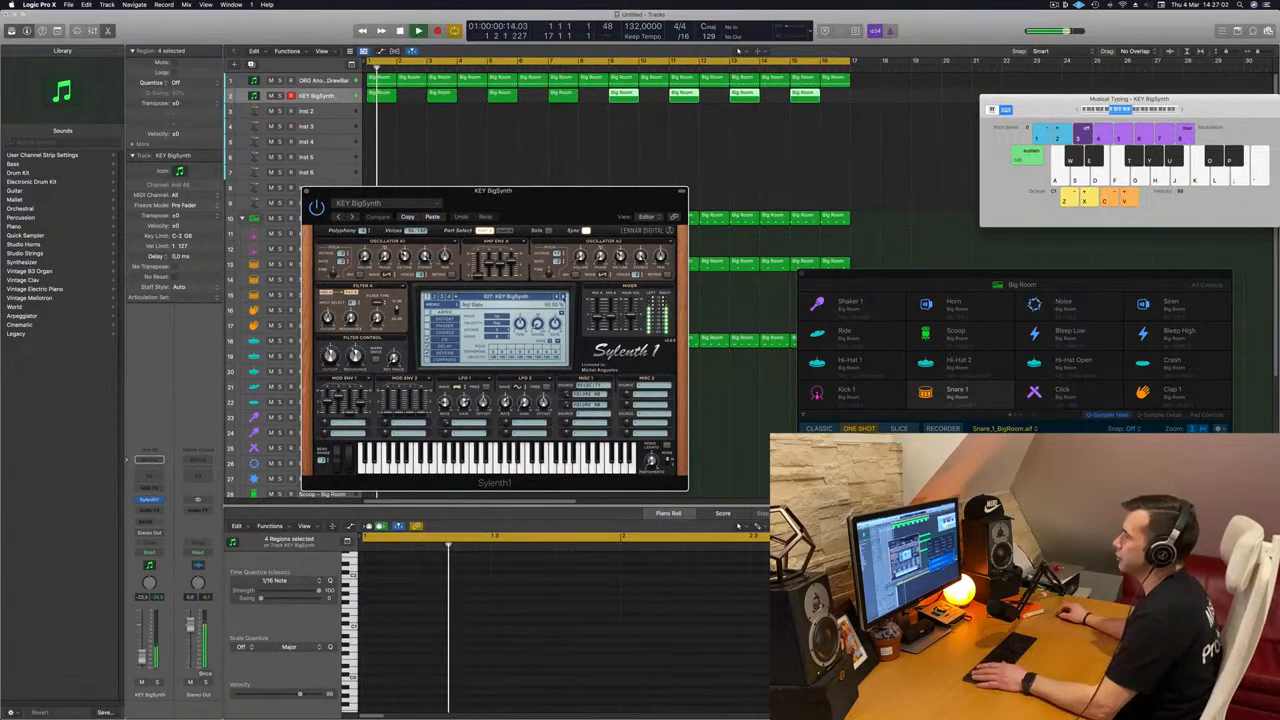
click(563, 297)
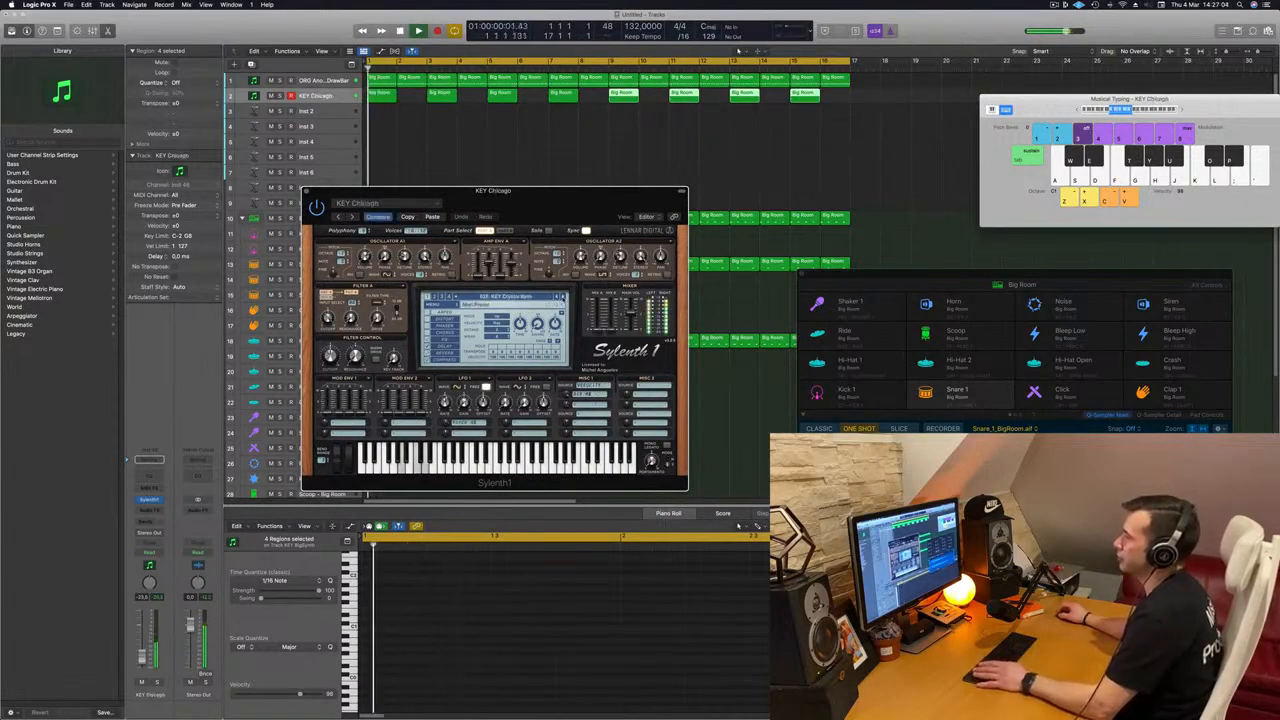
click(563, 297)
click(563, 297)
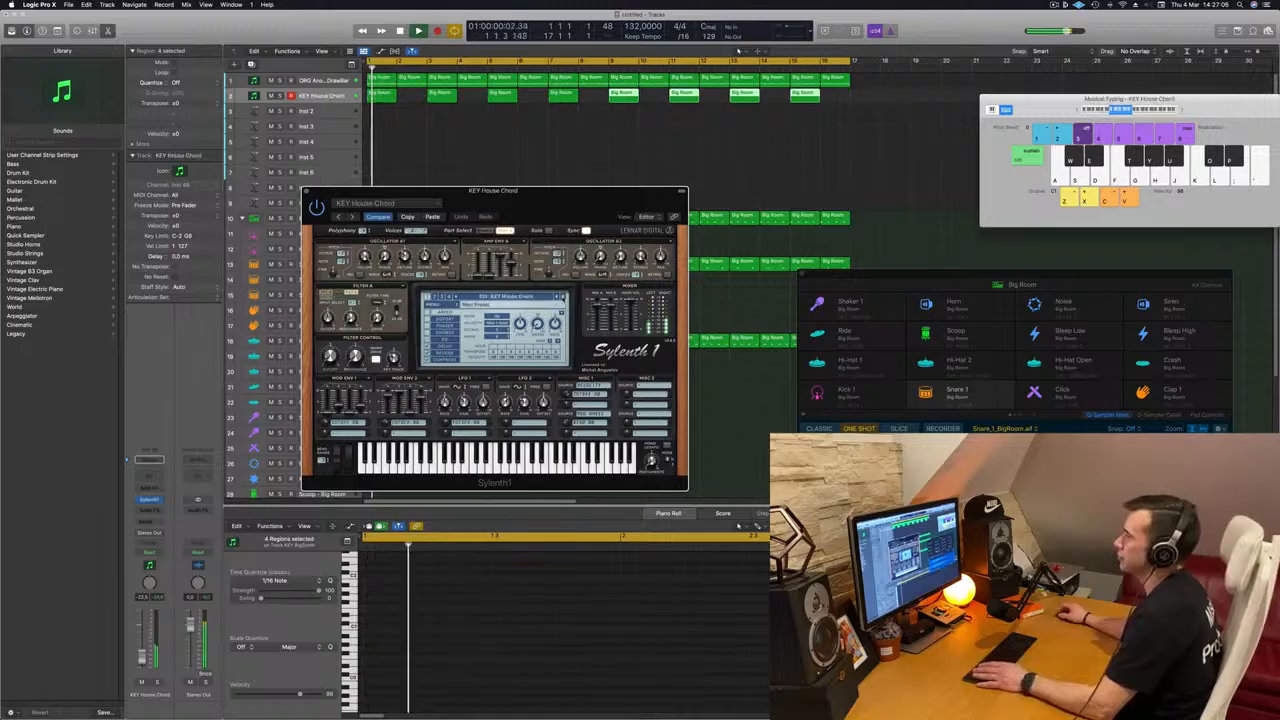
click(563, 297)
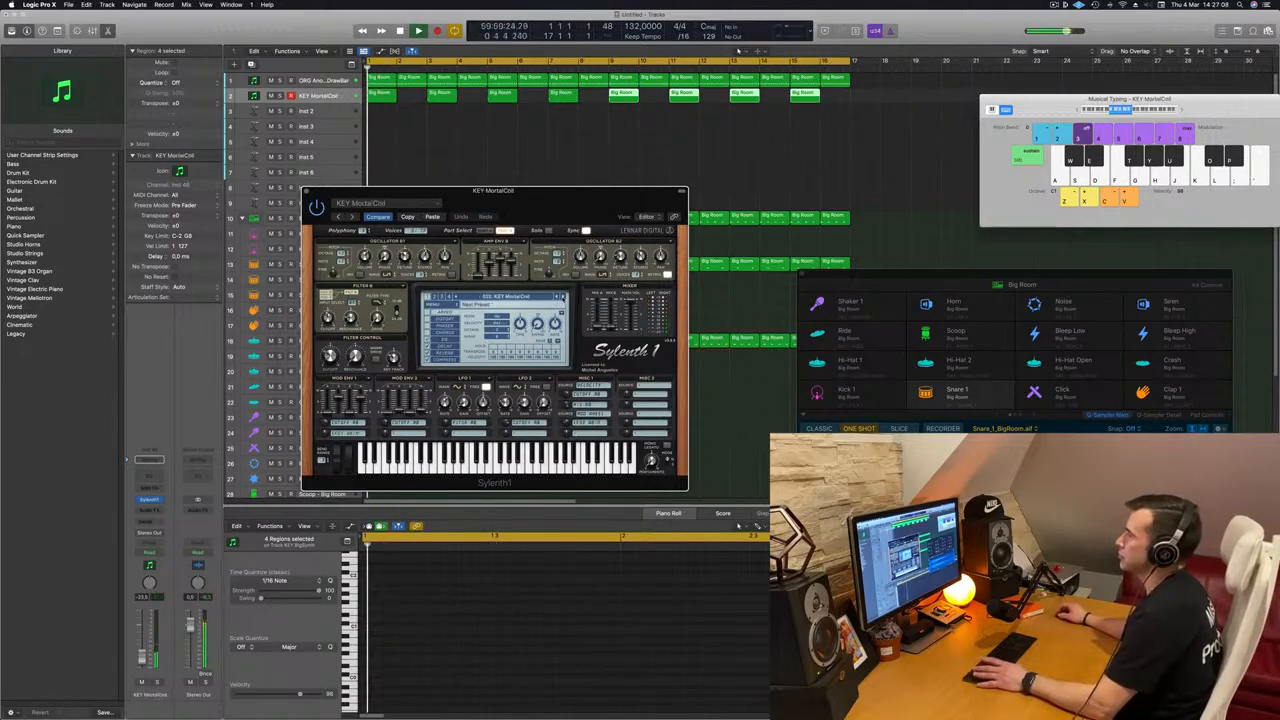
click(563, 297)
click(563, 297)
click(563, 297)
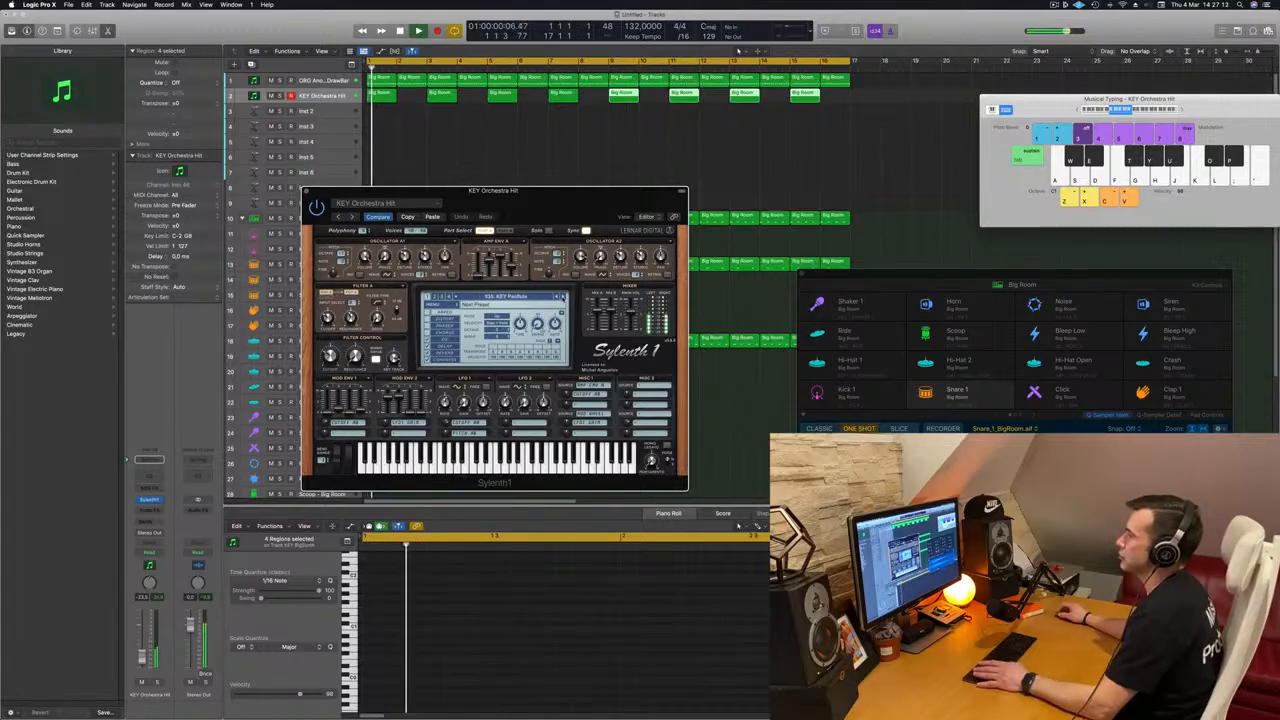
click(563, 297)
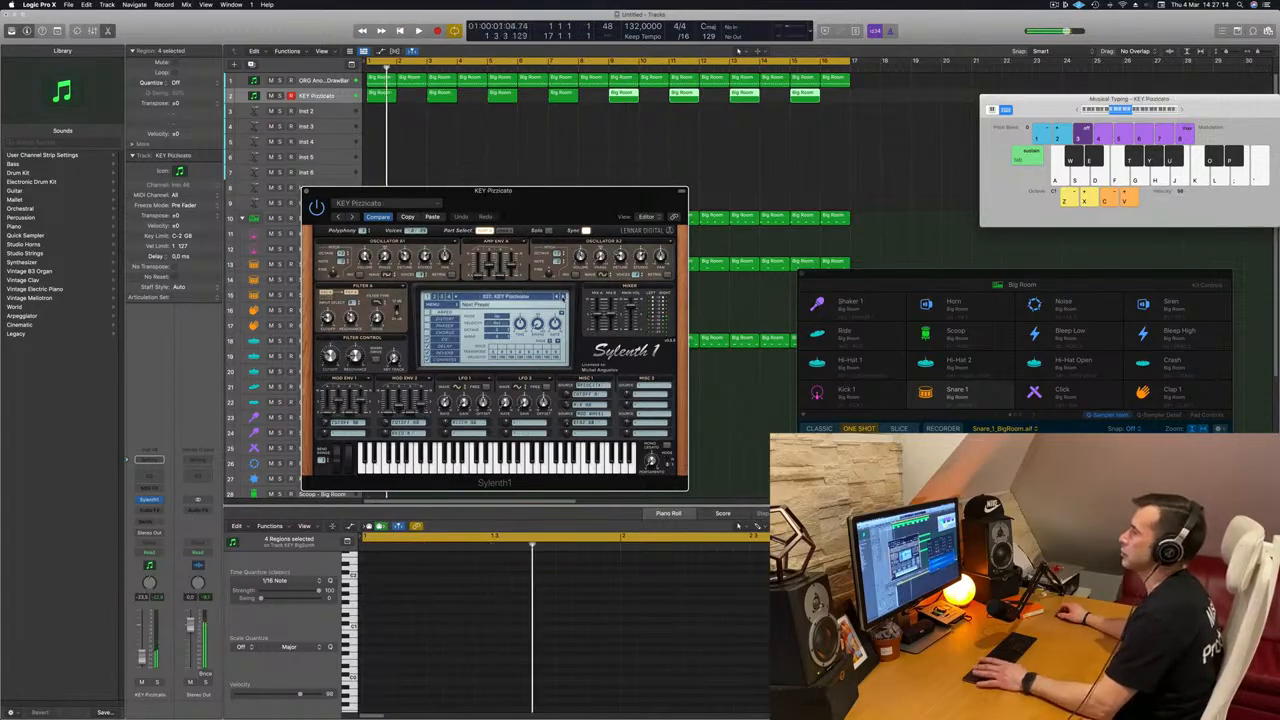
click(563, 297)
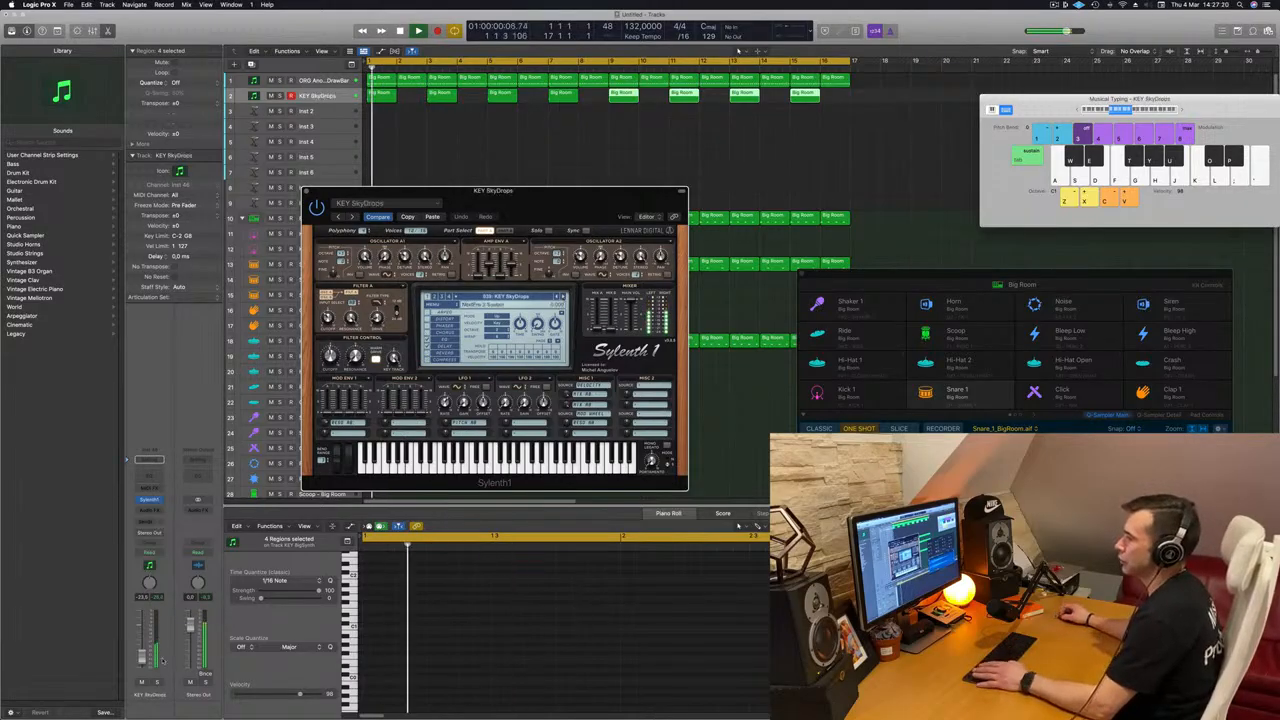
click(563, 297)
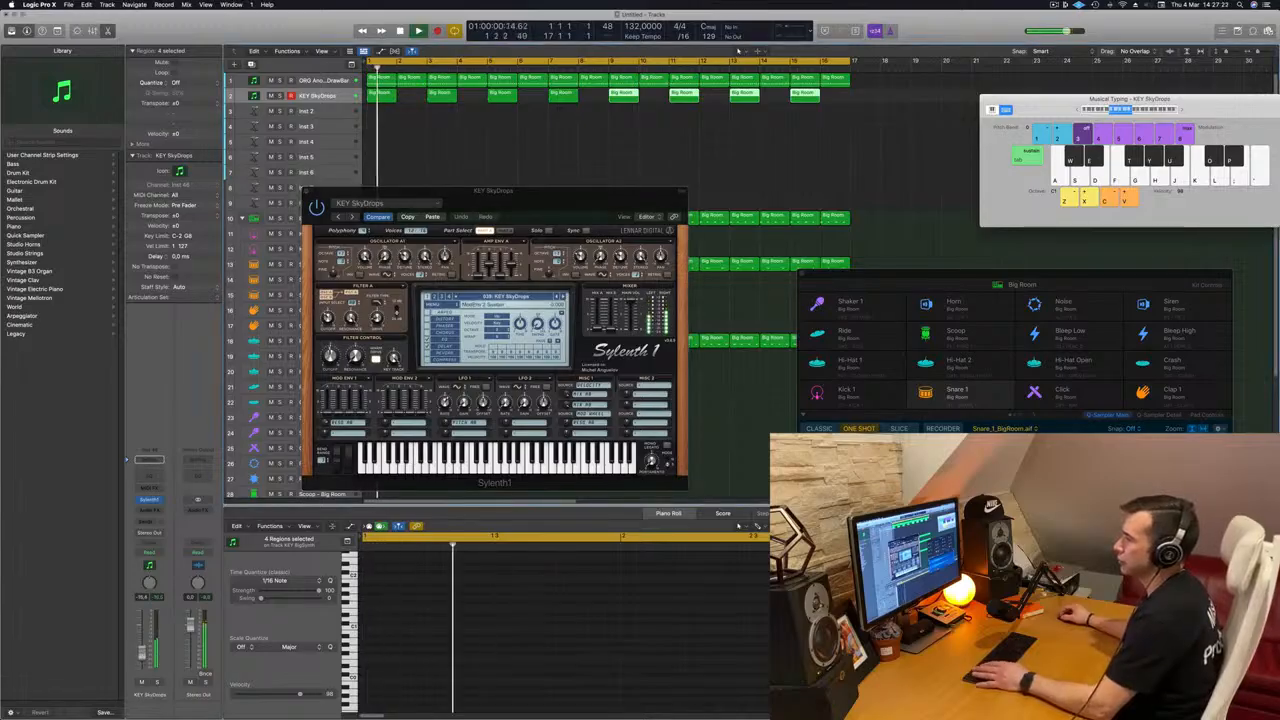
Step: Add a send to Bus 7 on the KEY SkyDrops channel
click(143, 521)
mouse_move(150, 534)
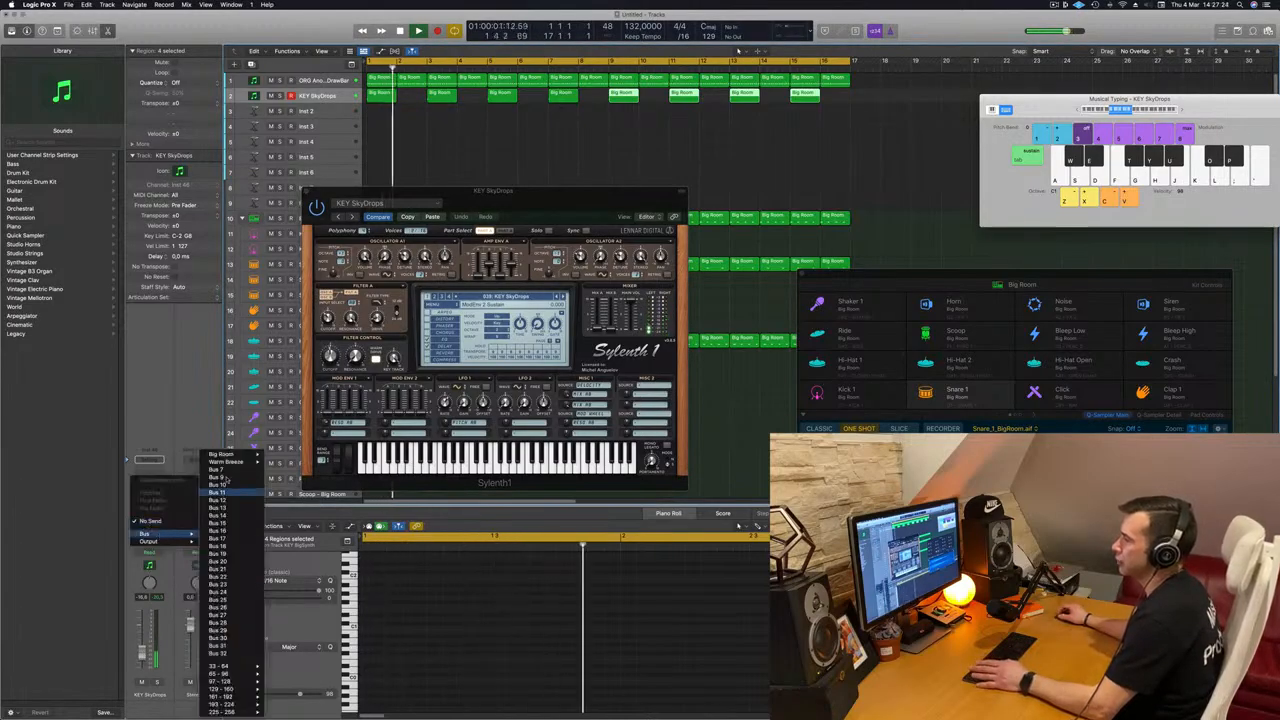
key(space)
key(space)
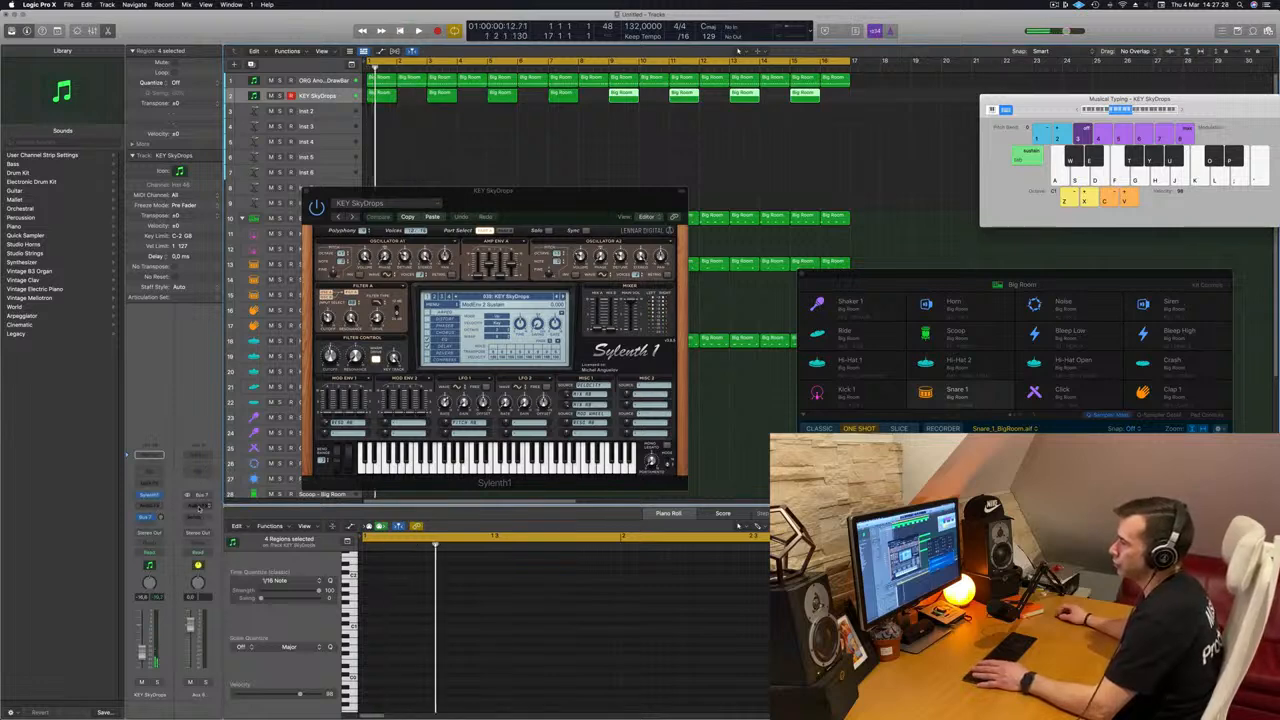
Step: Insert a stereo SilverVerb on the Bus 7 aux channel and load its grandiose preset
click(199, 507)
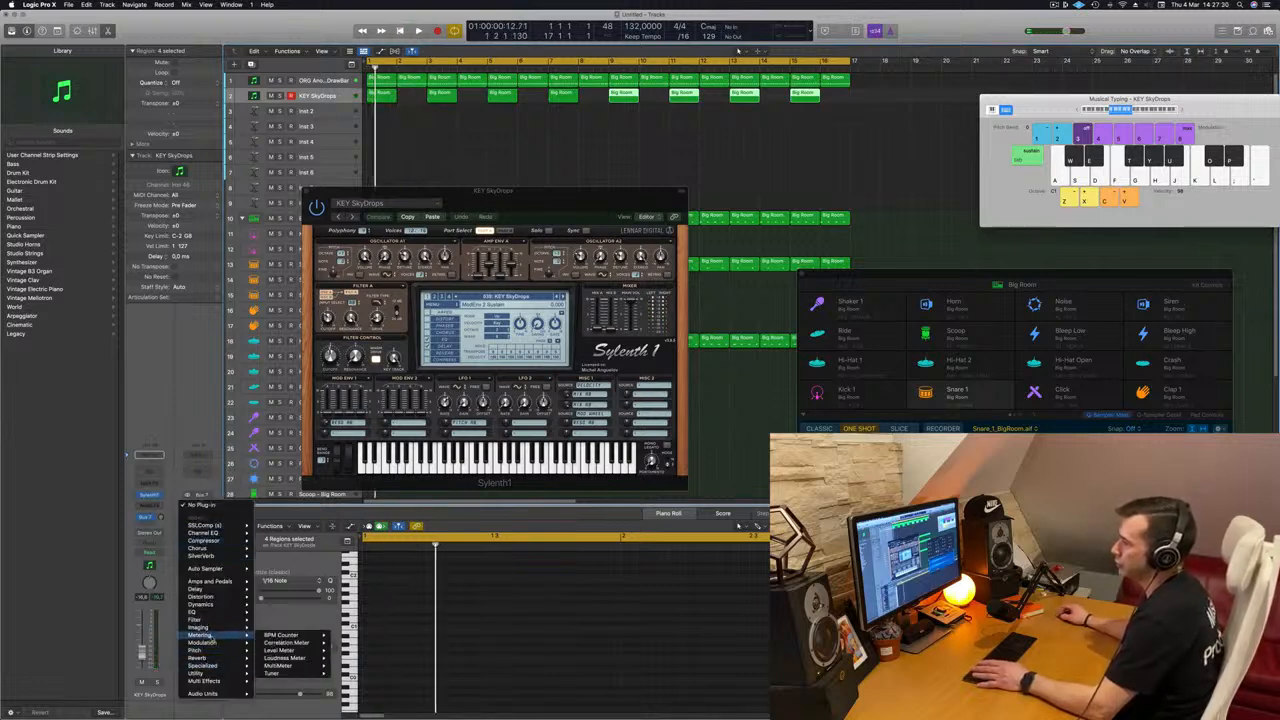
mouse_move(214, 659)
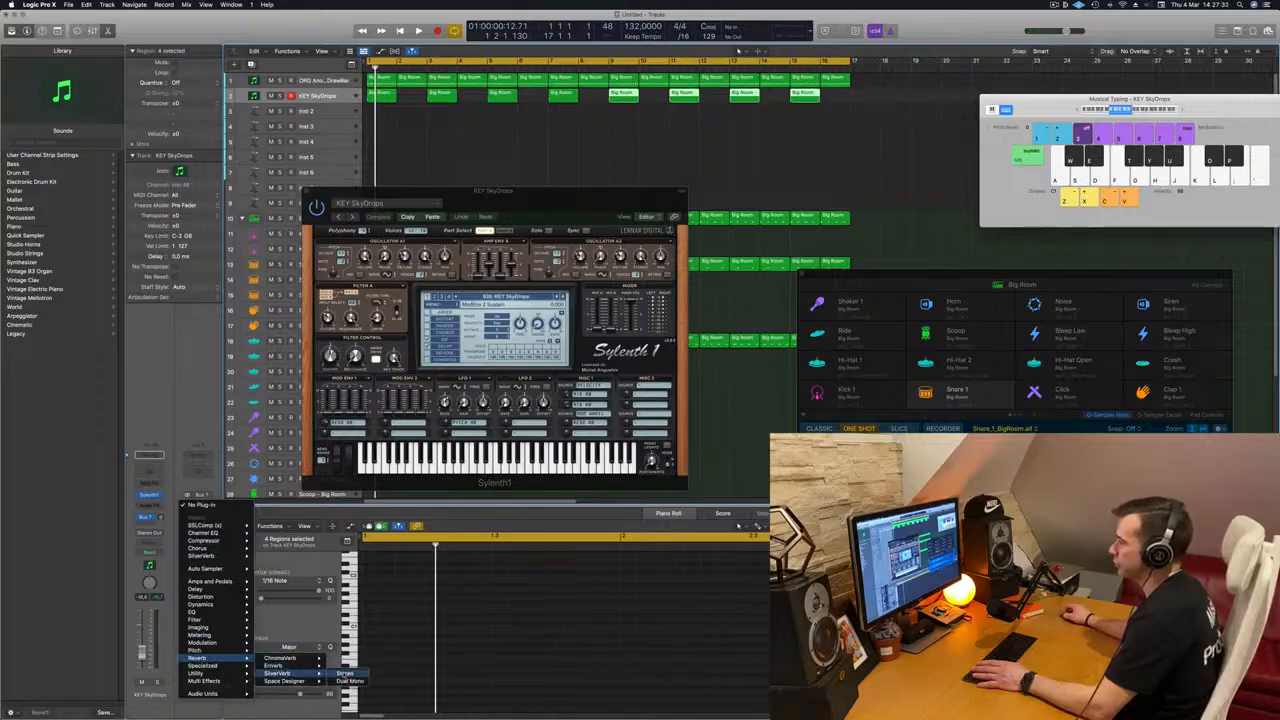
click(346, 674)
drag(543, 133, 521, 133)
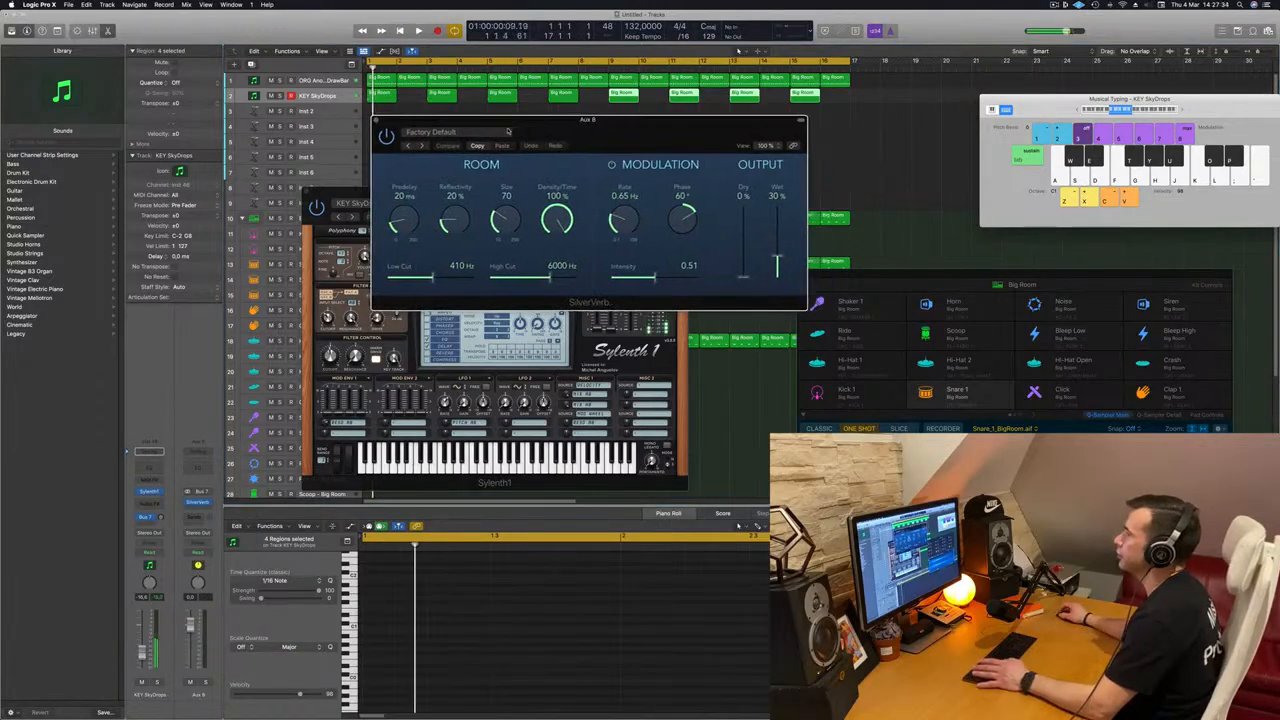
click(440, 131)
click(487, 297)
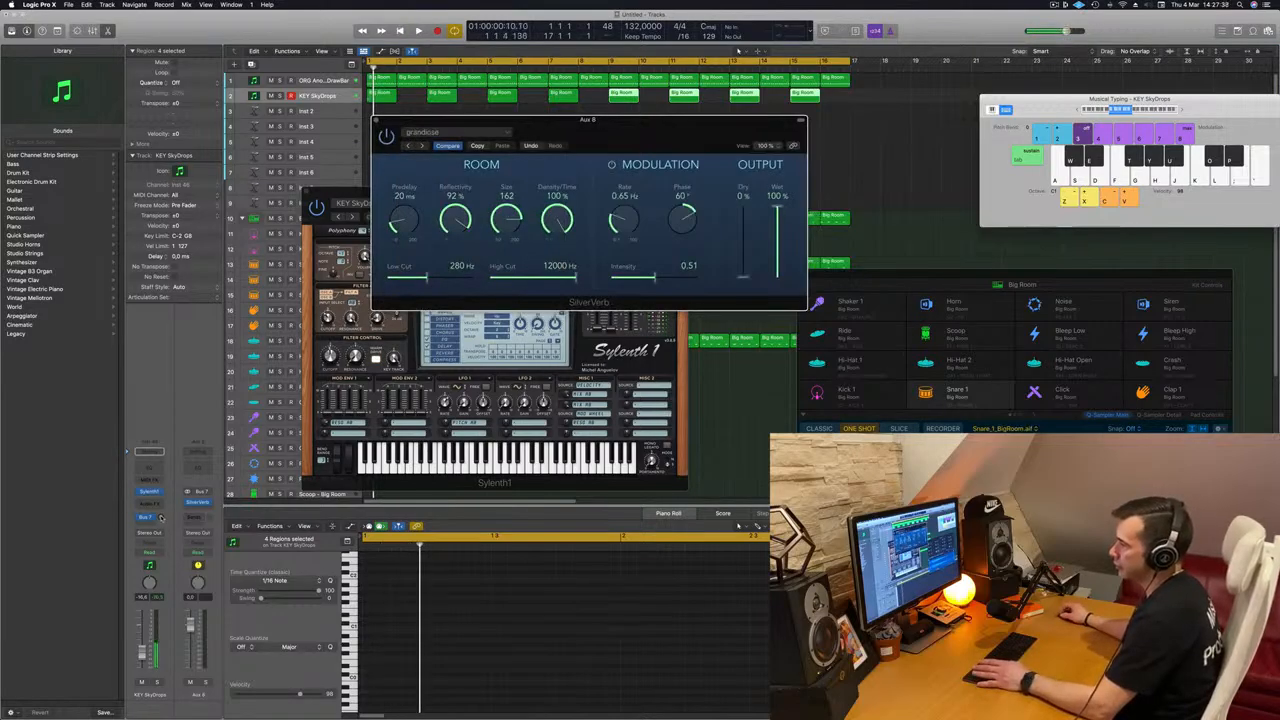
Step: Raise the KEY SkyDrops channel's Bus 7 send level during playback and move the SilverVerb window aside
key(space)
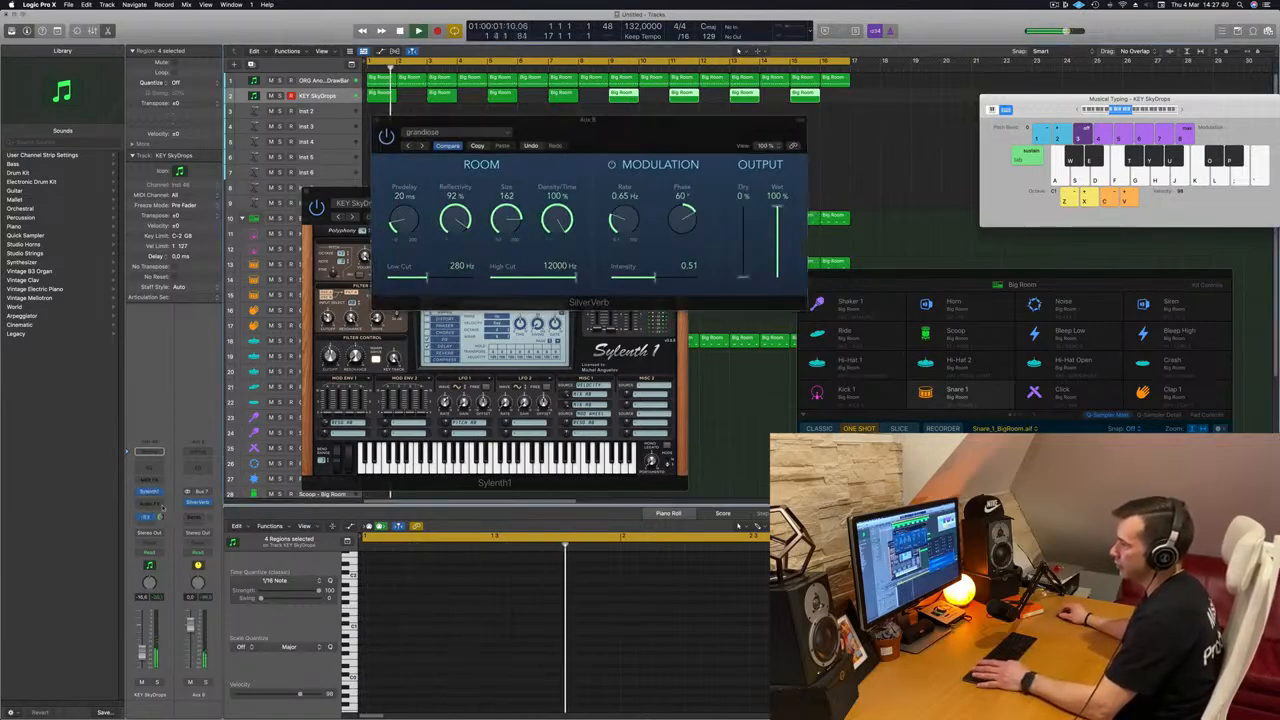
drag(588, 119, 1190, 119)
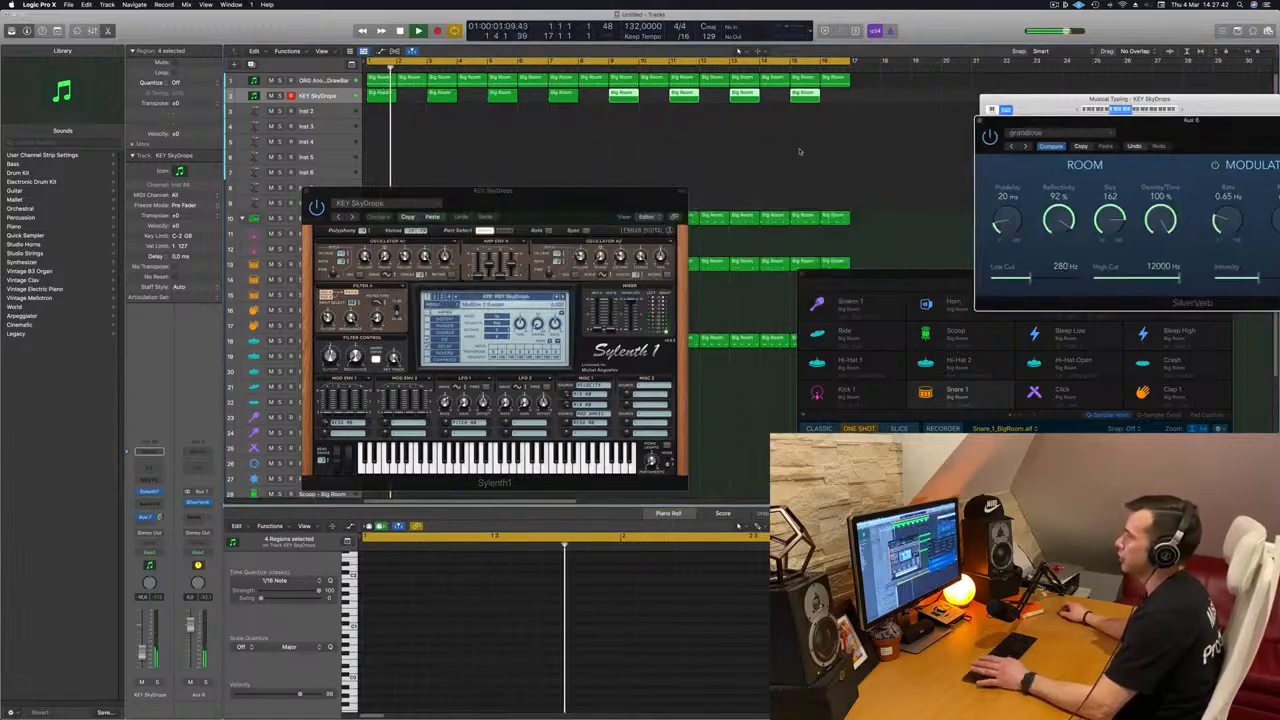
key(space)
key(space)
key(space)
Step: Add a Channel EQ to the KEY SkyDrops channel and enable a high cut at 815 Hz with a 24 dB/Oct slope
click(158, 470)
click(1060, 166)
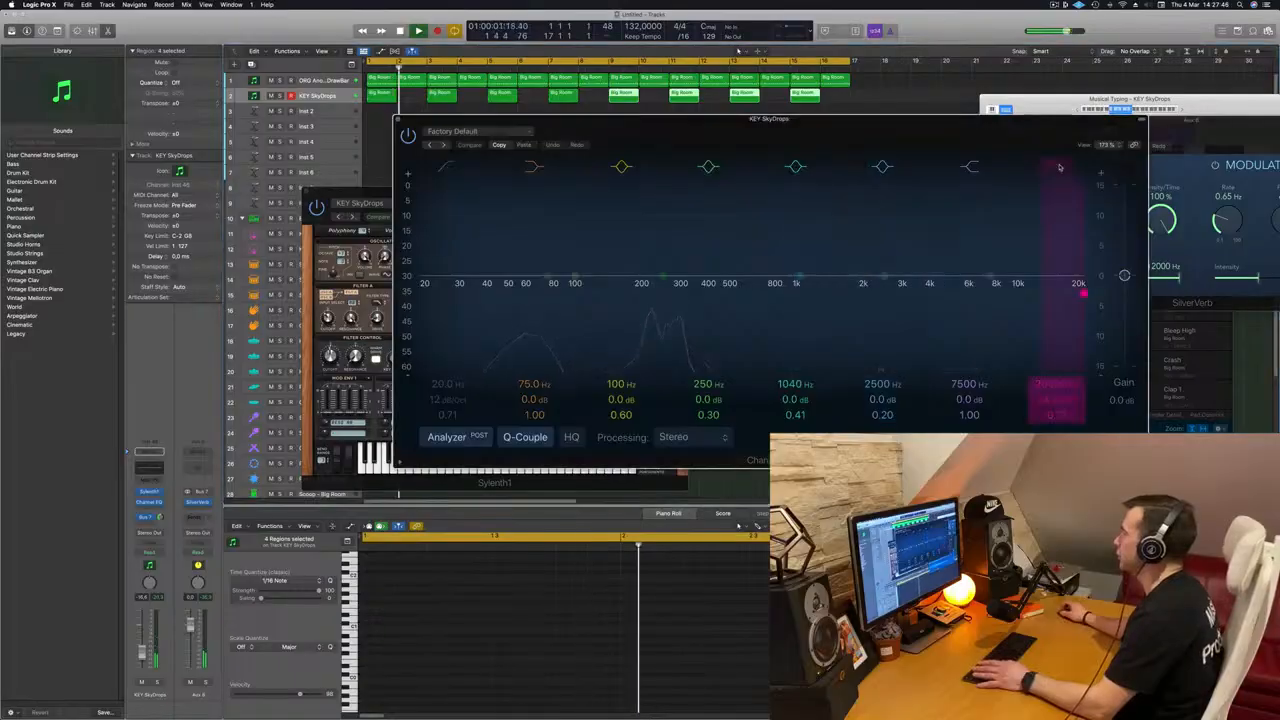
drag(1051, 383, 1051, 440)
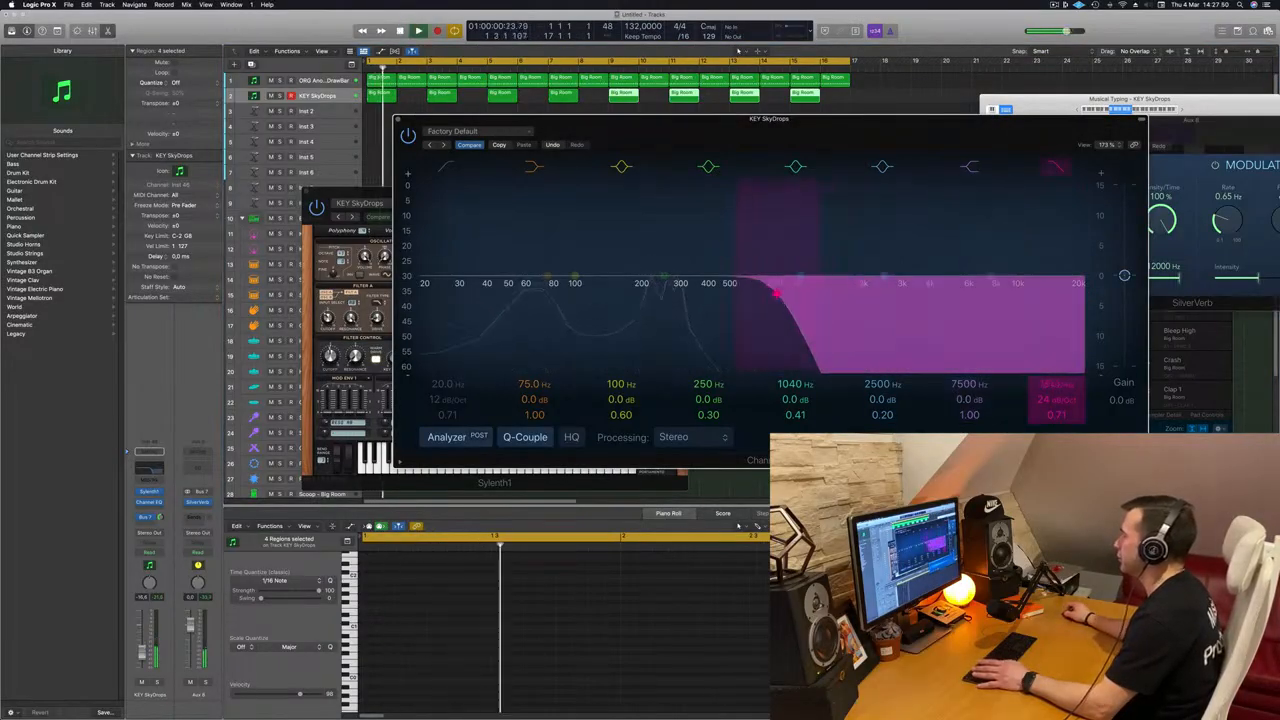
drag(816, 121, 936, 97)
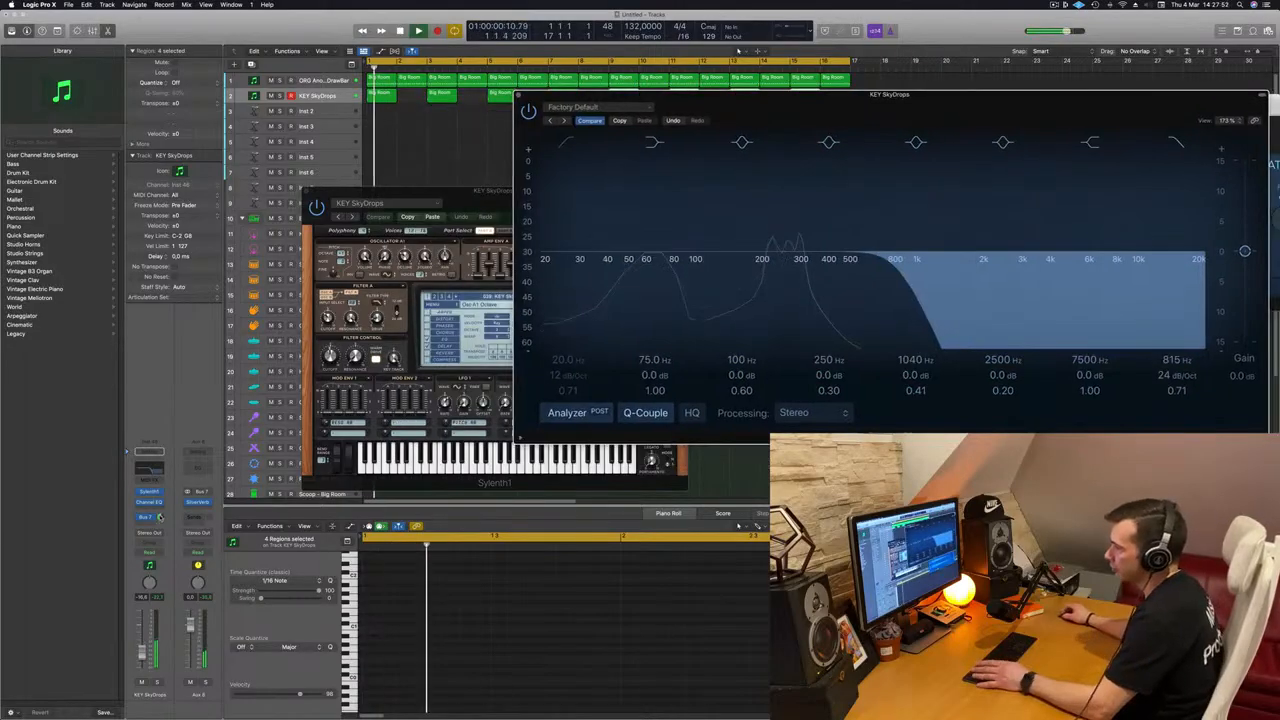
Step: Adjust the Bus 7 send level on KEY SkyDrops during playback, then clear the EQ and Sylenth1 windows away from the regions
key(Return)
drag(160, 517, 160, 518)
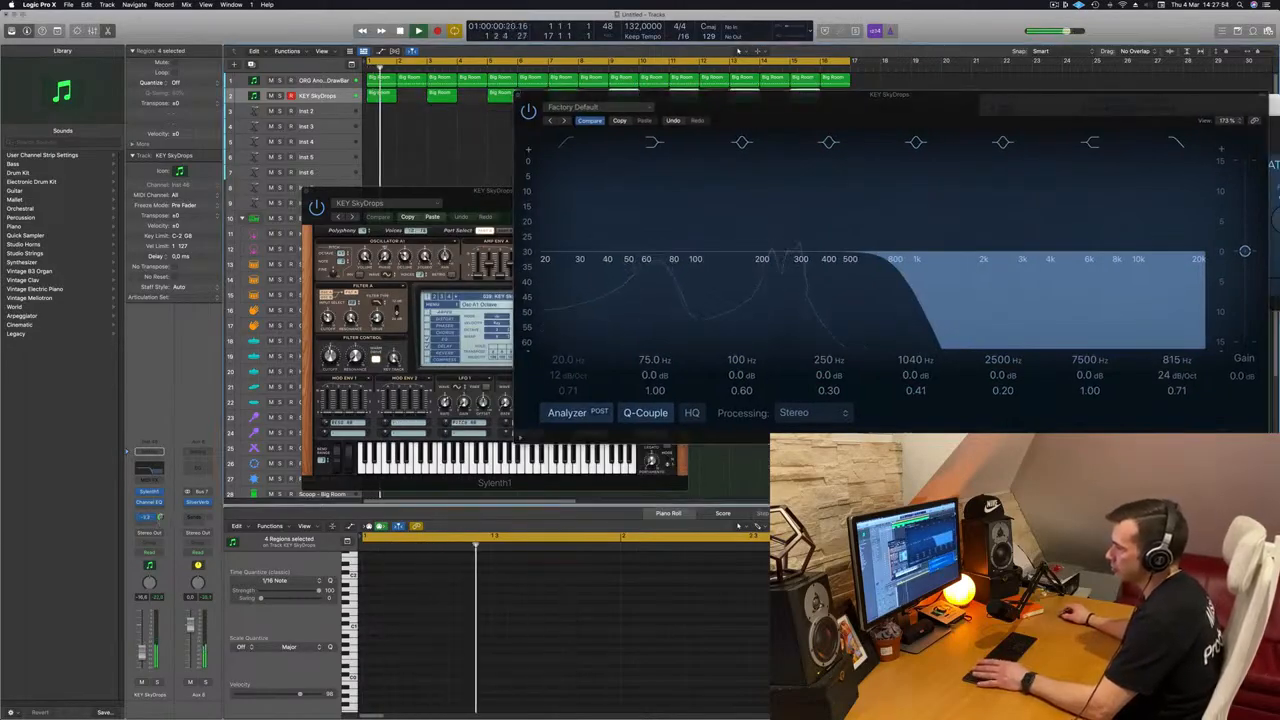
drag(527, 95, 108, 255)
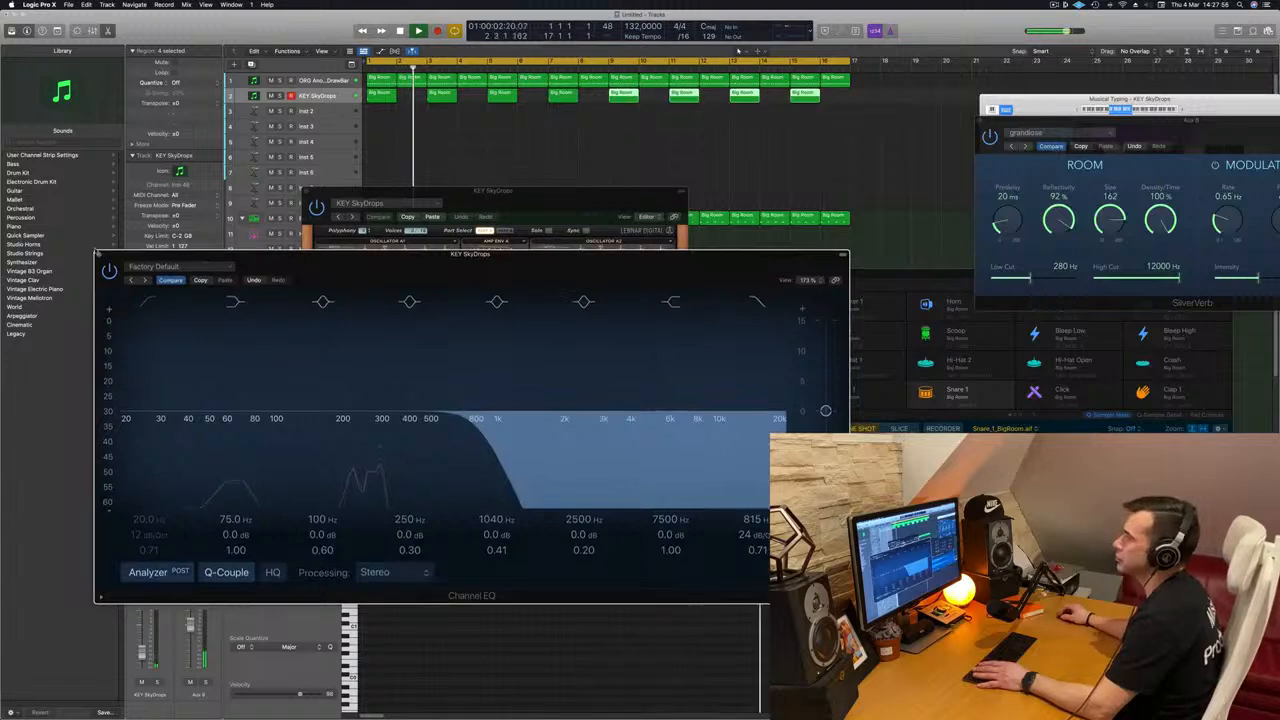
click(99, 256)
drag(336, 196, 761, 208)
key(Return)
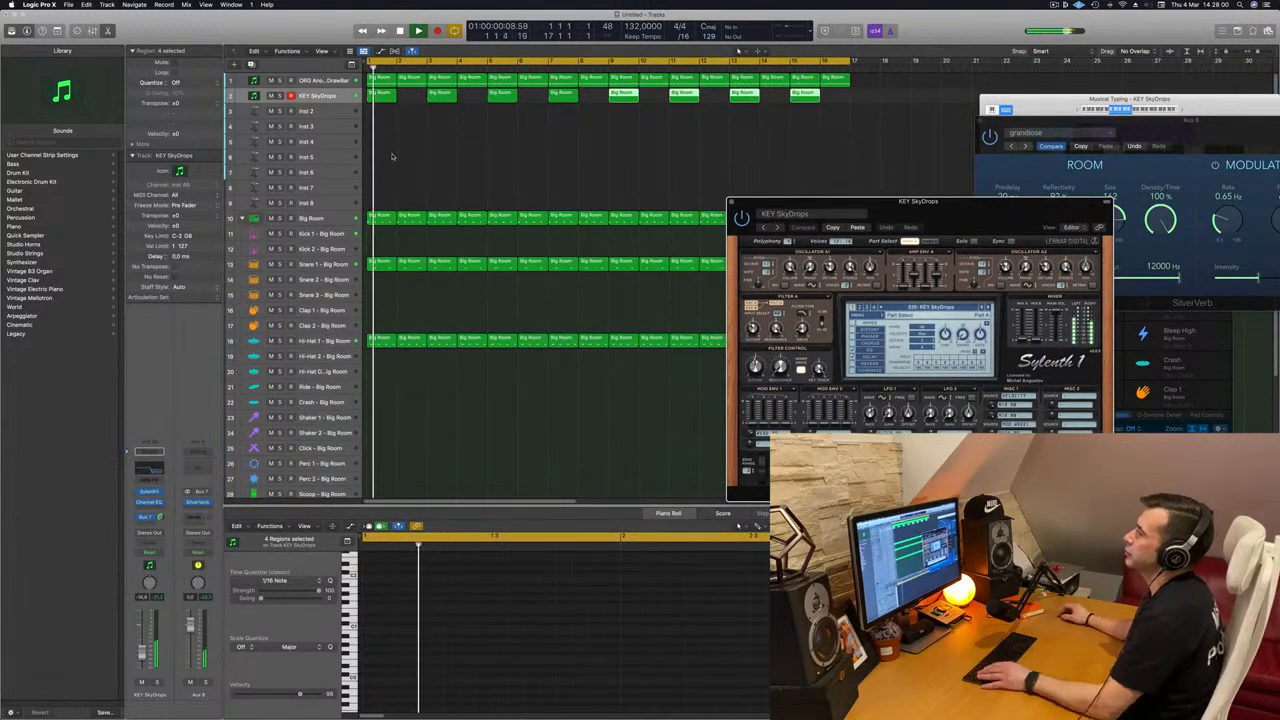
Step: Play the arrangement to review how the KEY SkyDrops chords and the ORG Another DrawBar bass regions work together
drag(848, 143, 376, 98)
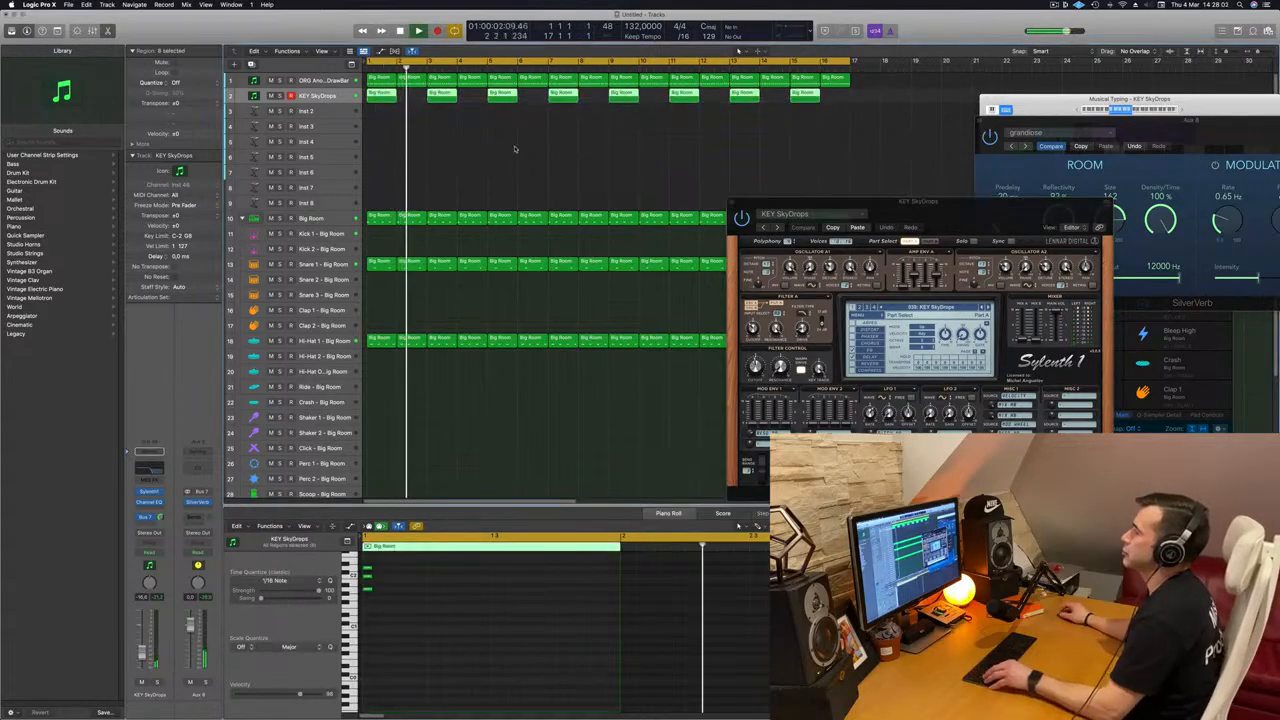
scroll(465, 157, down, 1)
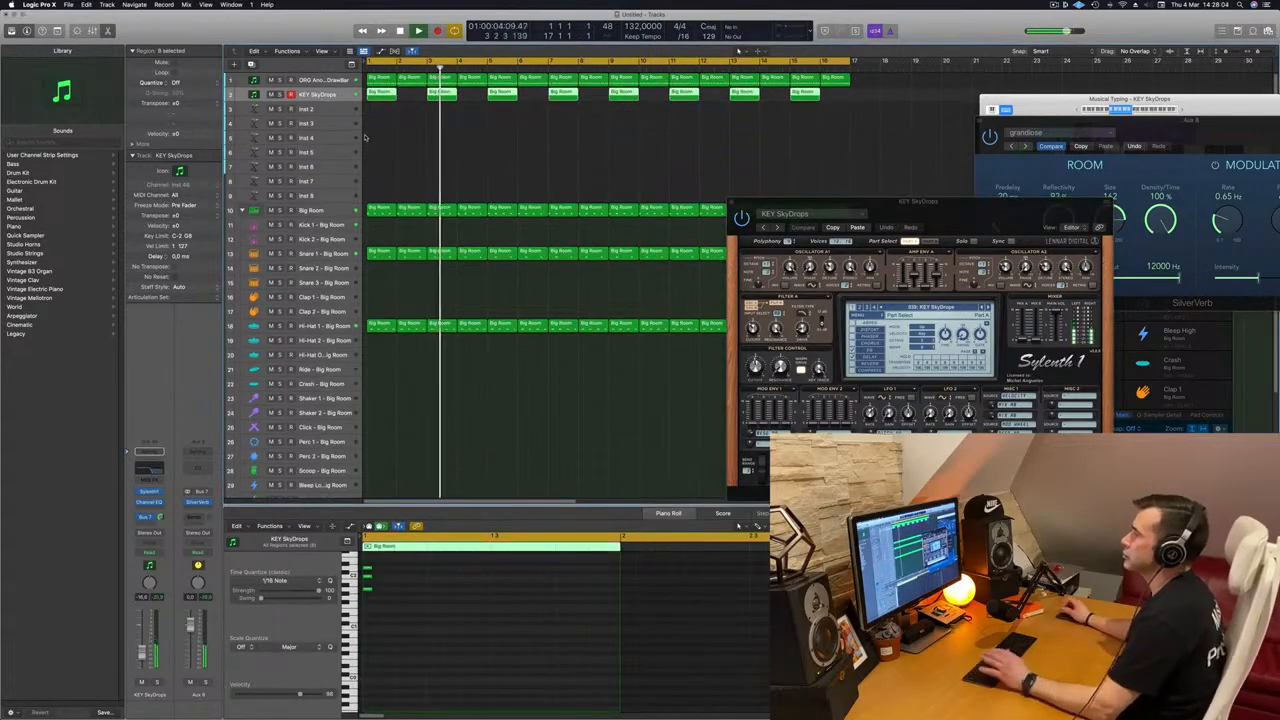
click(349, 97)
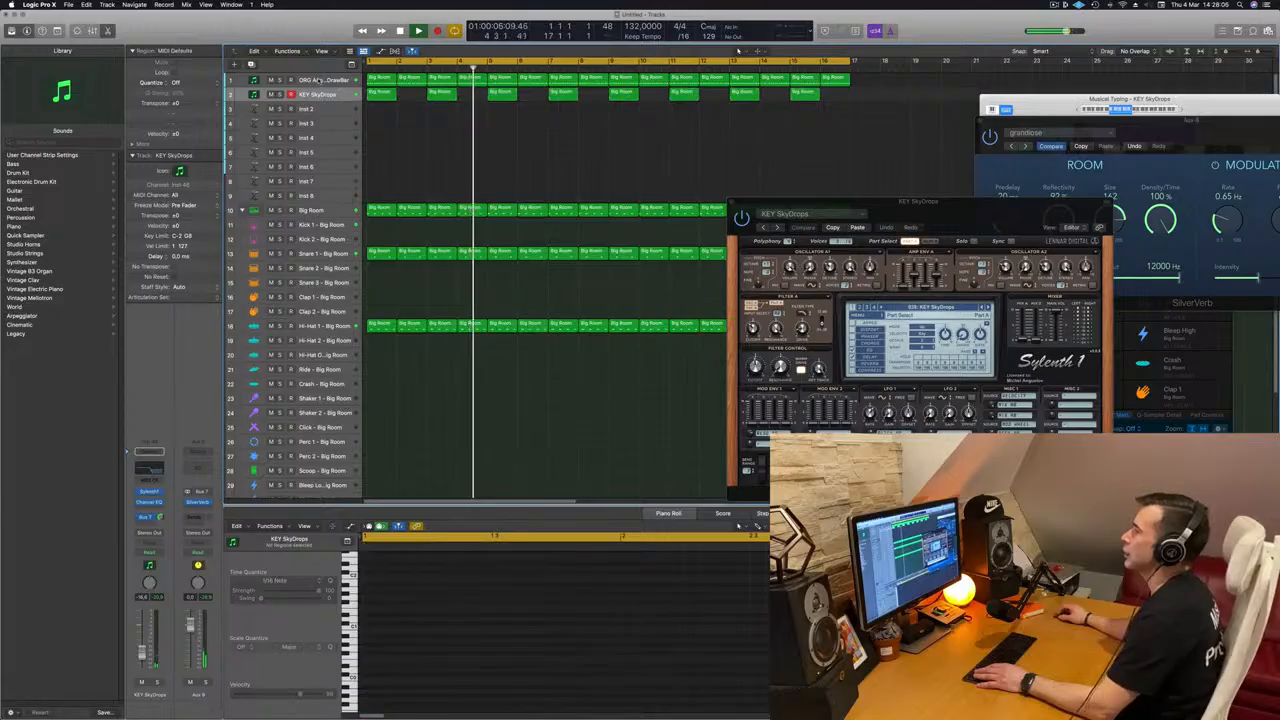
click(289, 80)
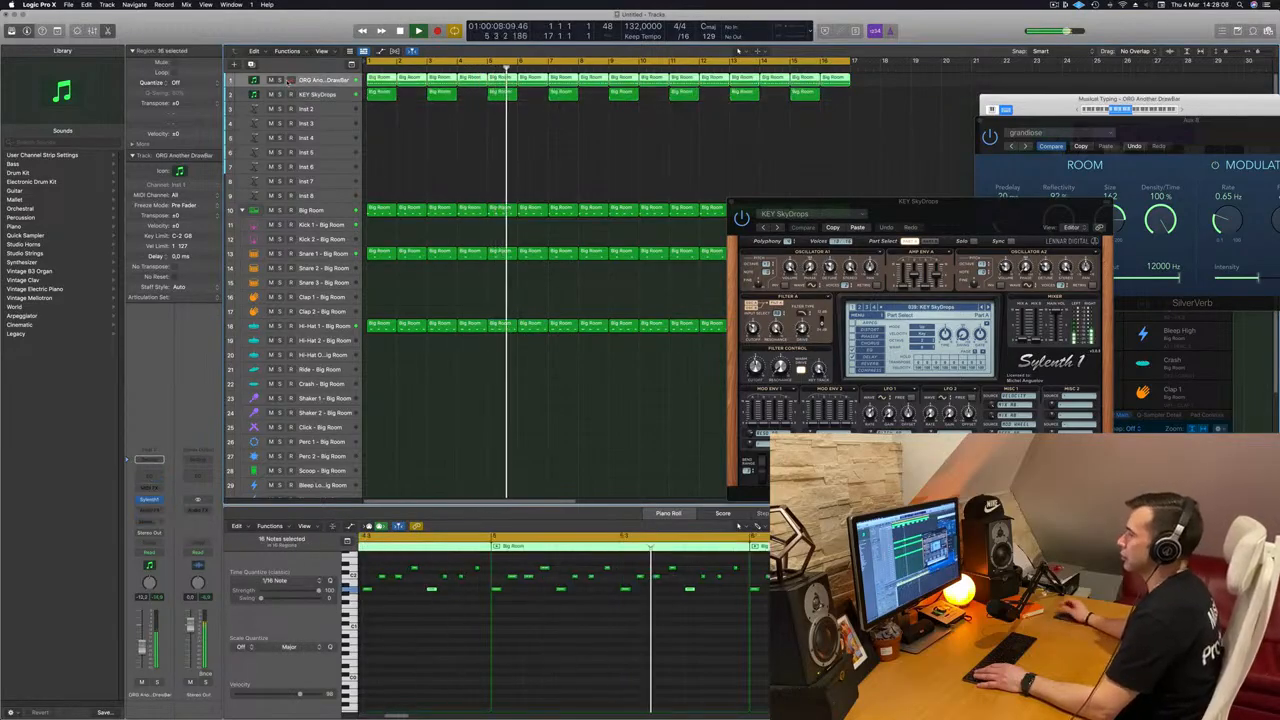
key(space)
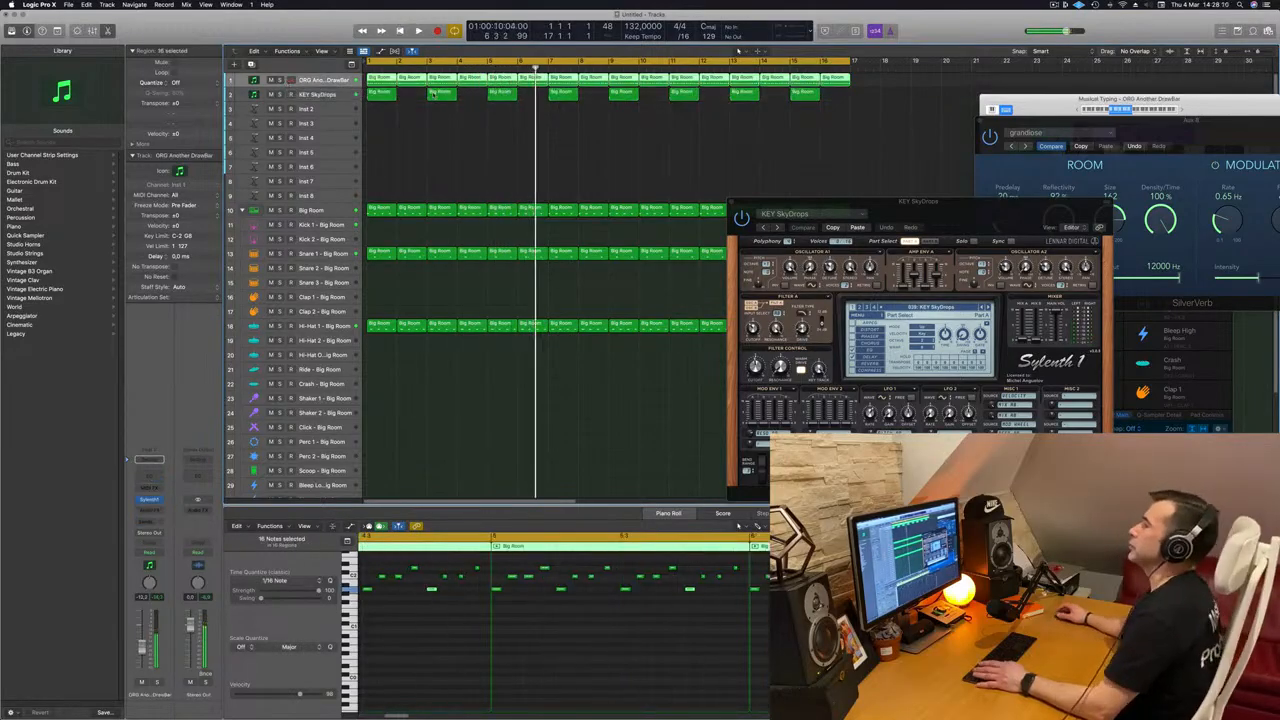
key(space)
scroll(424, 119, down, 2)
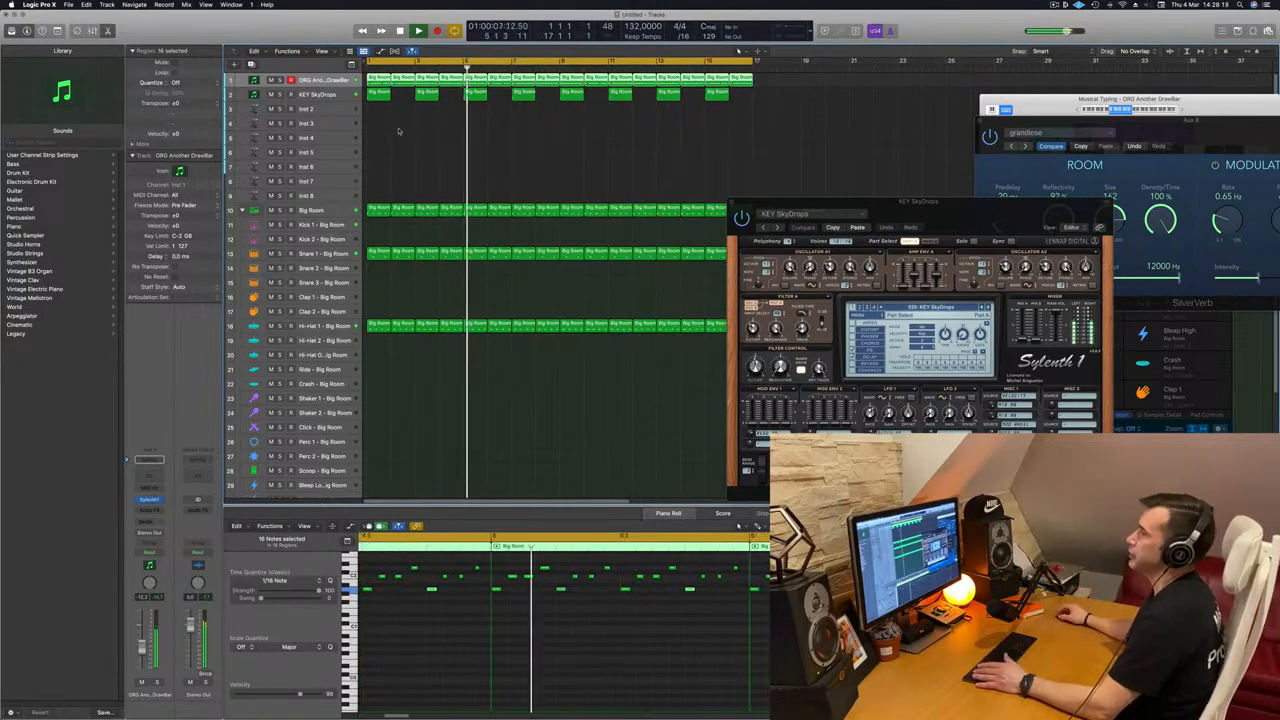
key(Return)
Step: Select the first chord region on the KEY SkyDrops track and stop playback
click(345, 96)
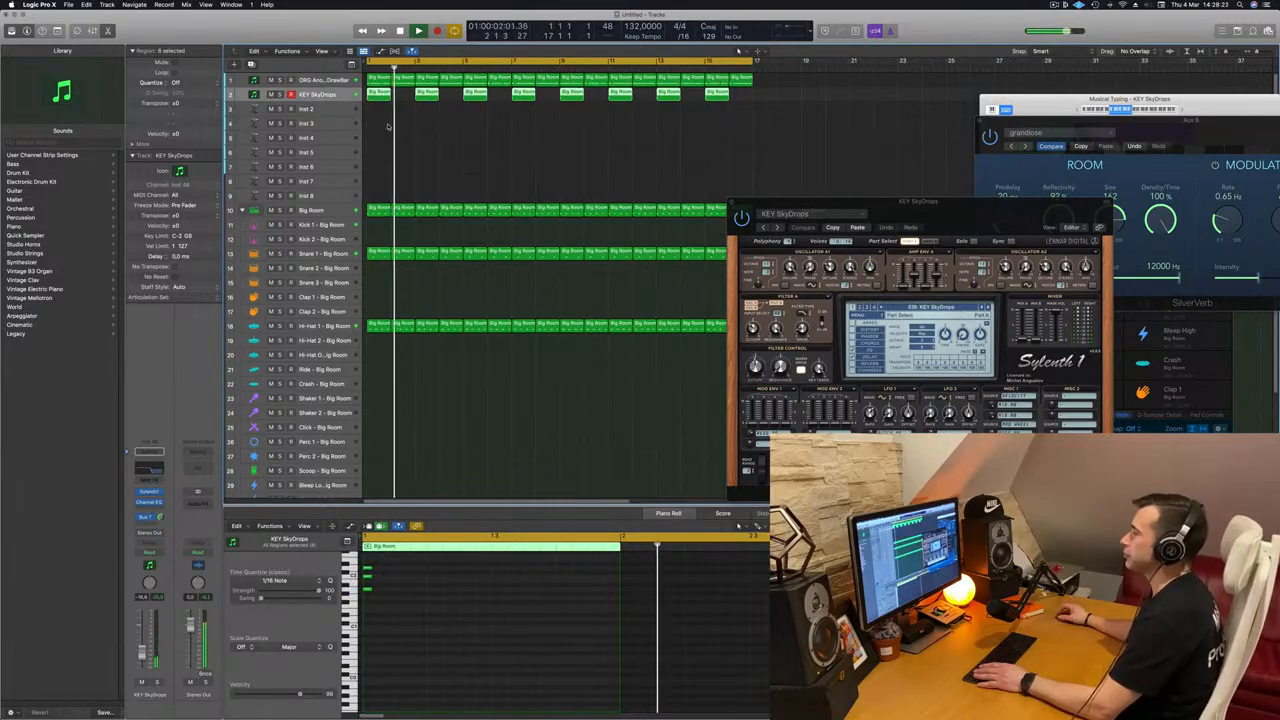
click(379, 93)
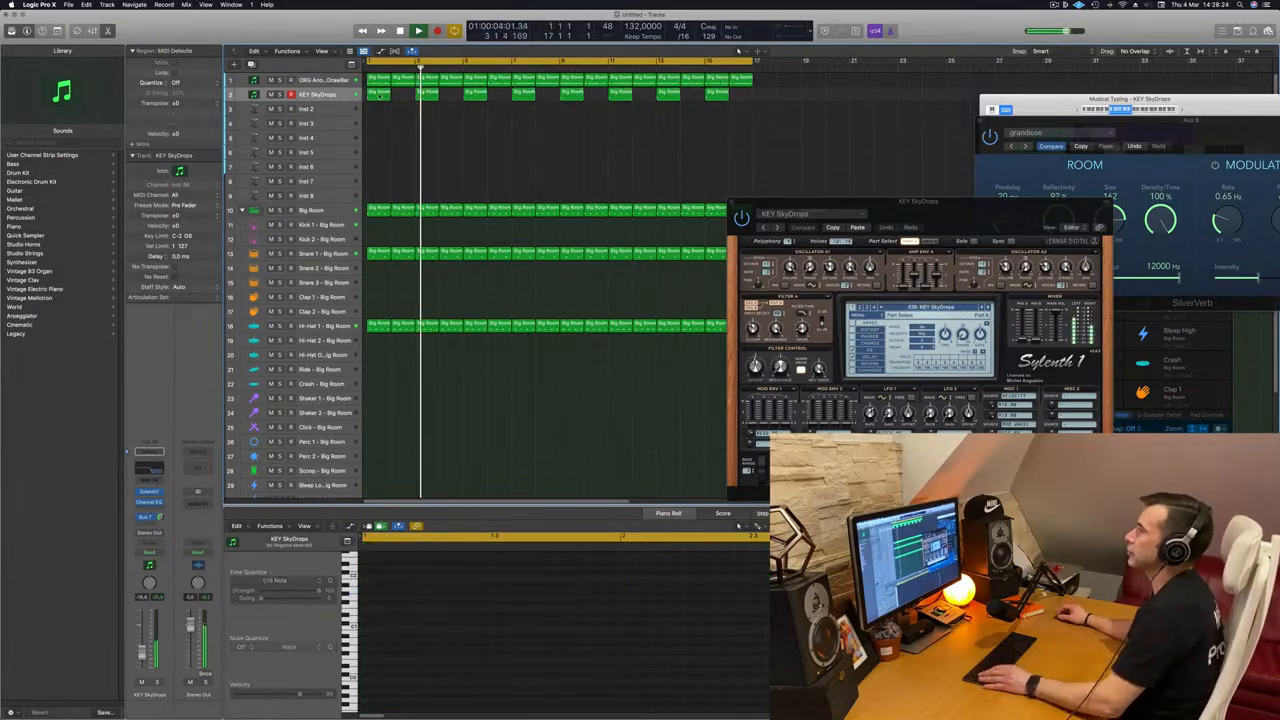
key(space)
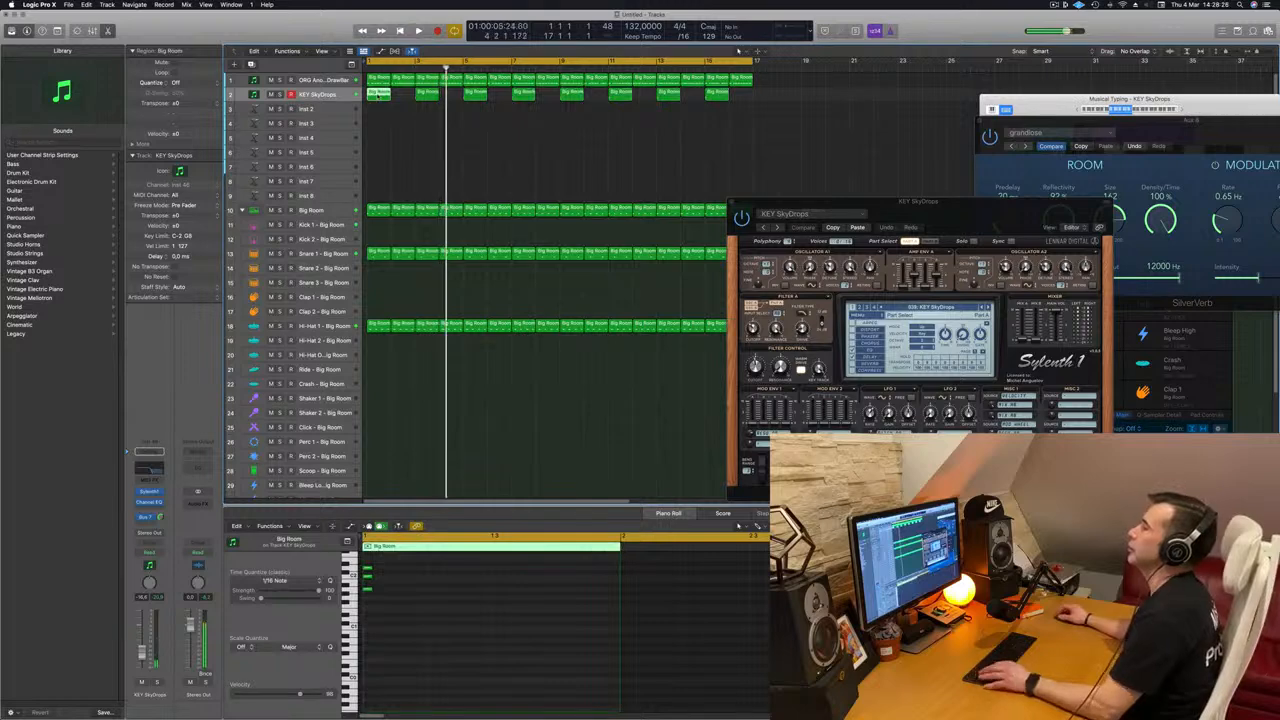
Step: Copy the first KEY SkyDrops chord region to the Inst 2 track at beat 3 of bar 1 and bring up that track's Alchemy instrument
drag(387, 97, 398, 112)
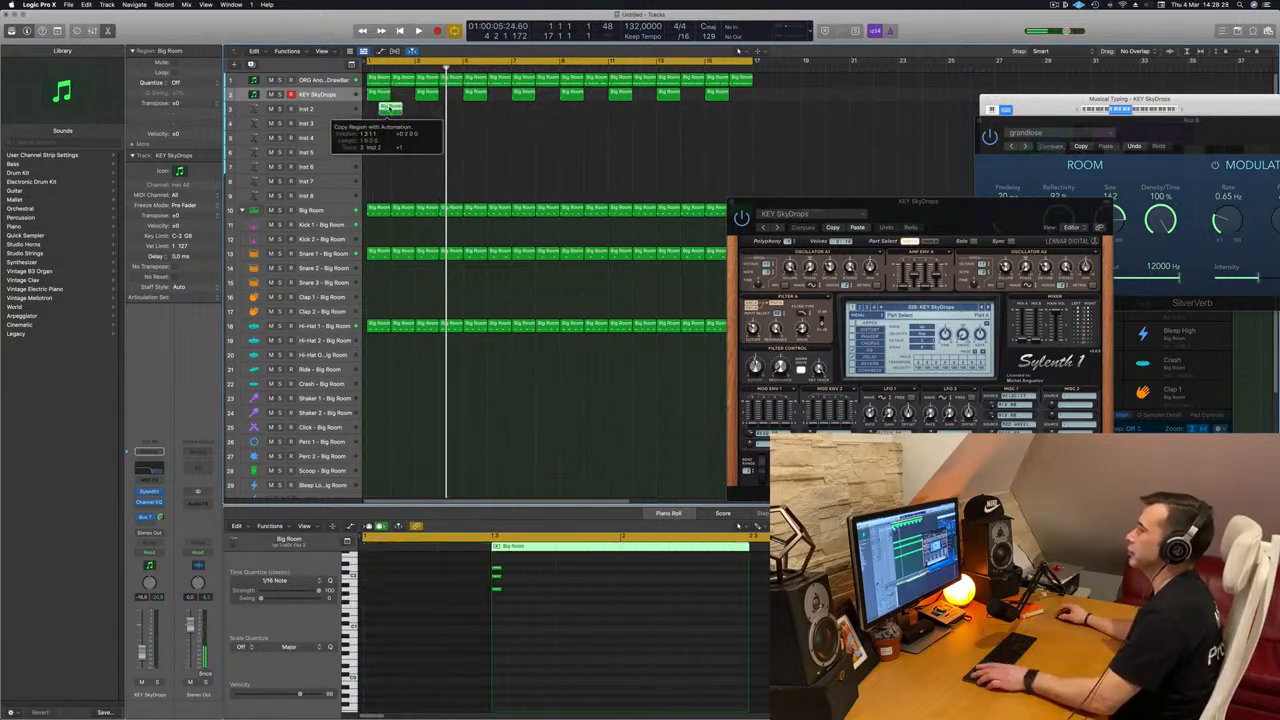
key(space)
key(space)
click(318, 110)
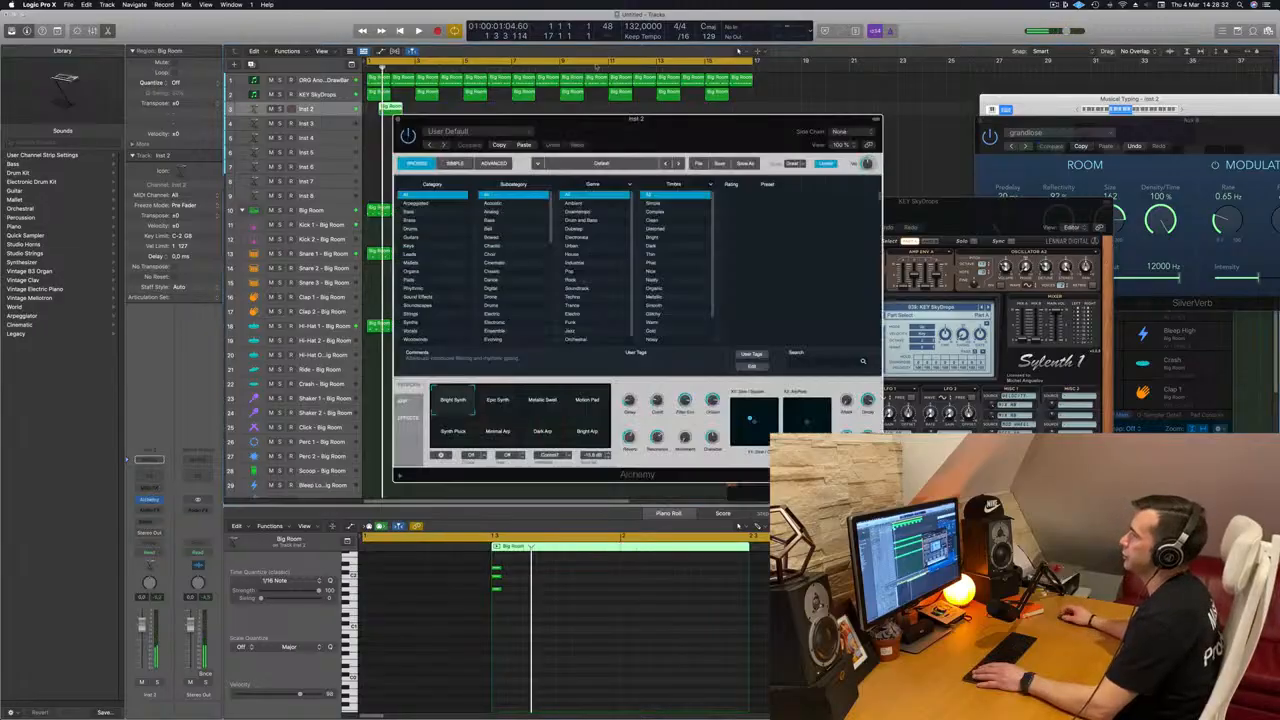
drag(578, 130, 630, 120)
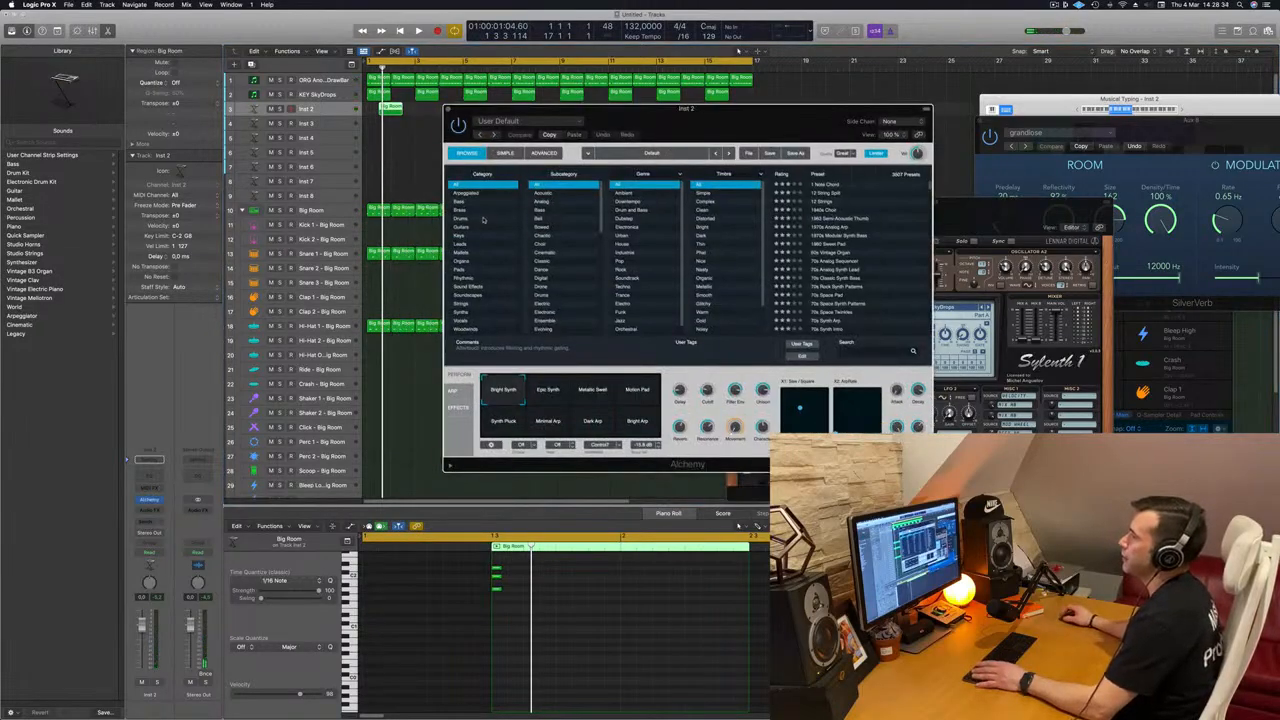
Step: Load the Deep Harmonic Waves preset from Alchemy's Strings category on the Inst 2 track and play it against the arrangement
click(462, 305)
drag(748, 118, 781, 113)
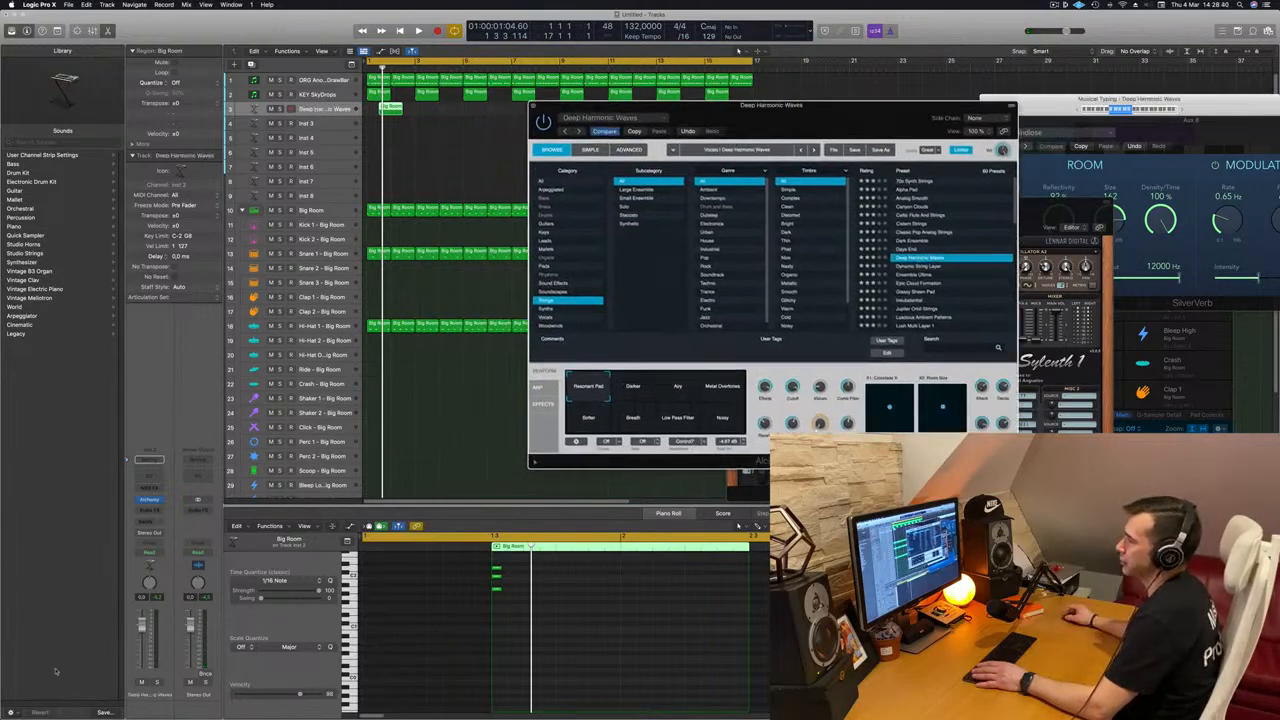
key(space)
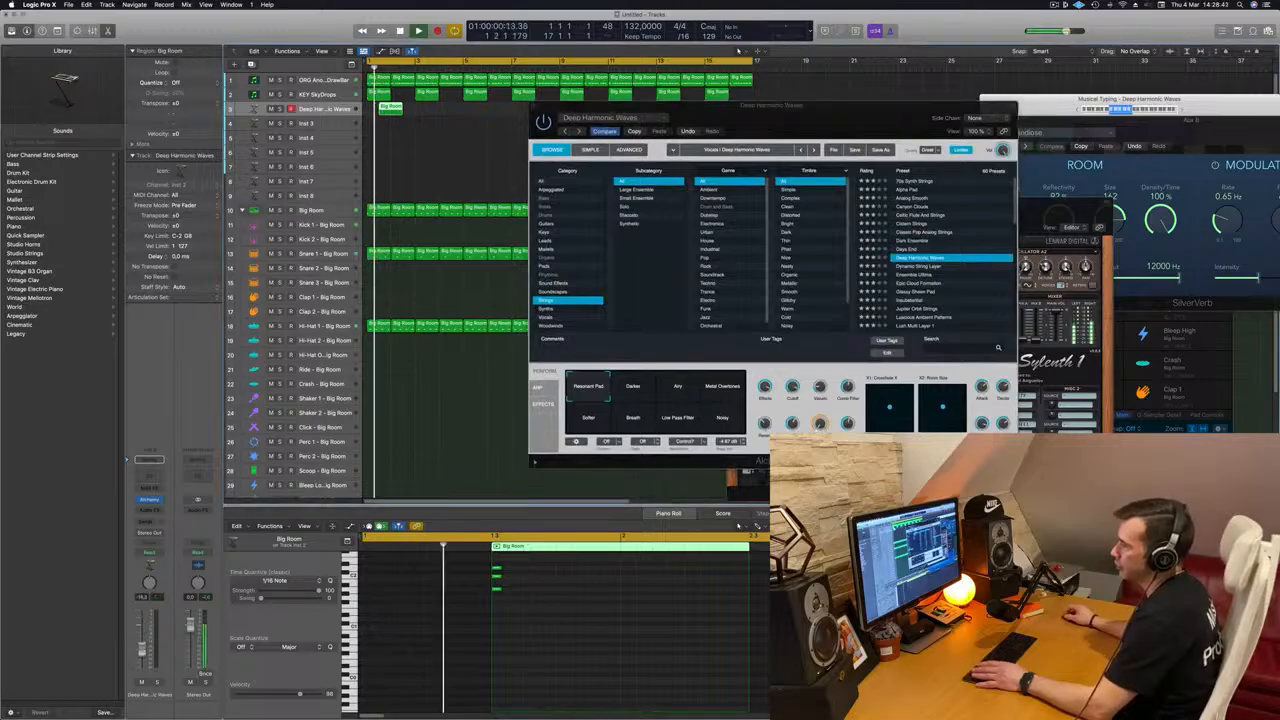
key(space)
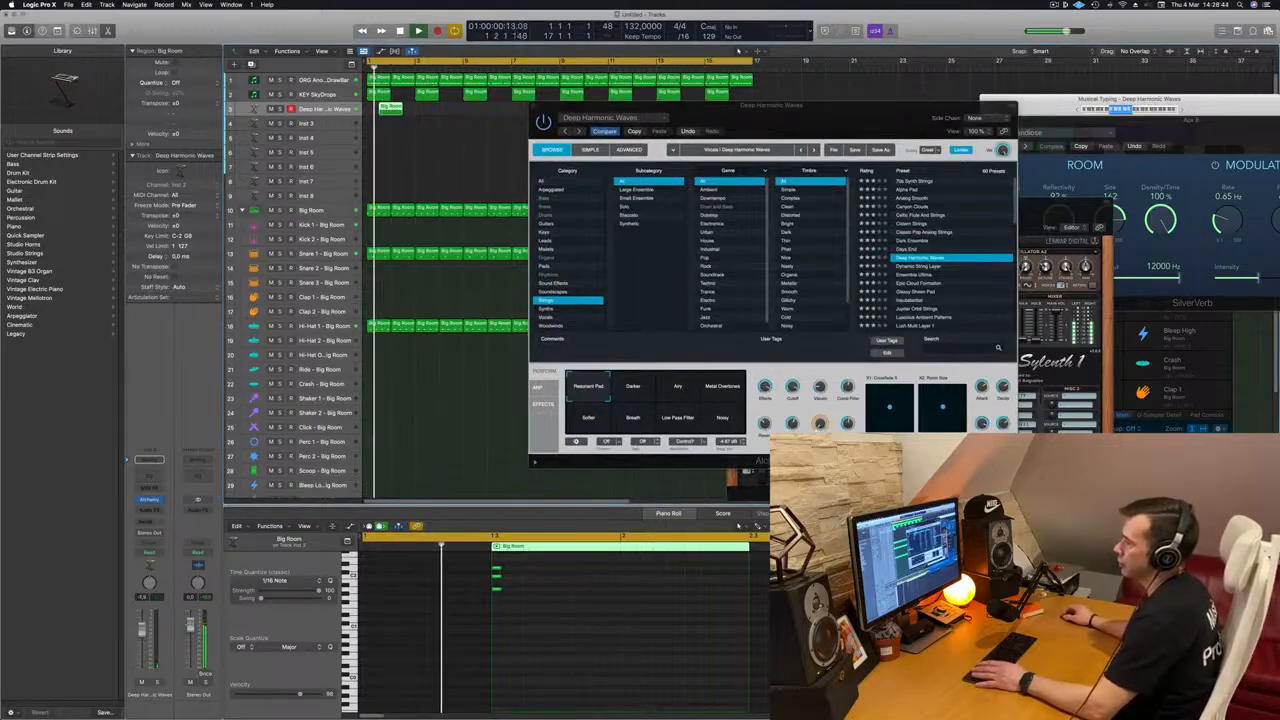
Step: Lengthen the three chord notes in the Deep Harmonic Waves region to about one beat and play the result
drag(517, 566, 556, 590)
key(space)
key(space)
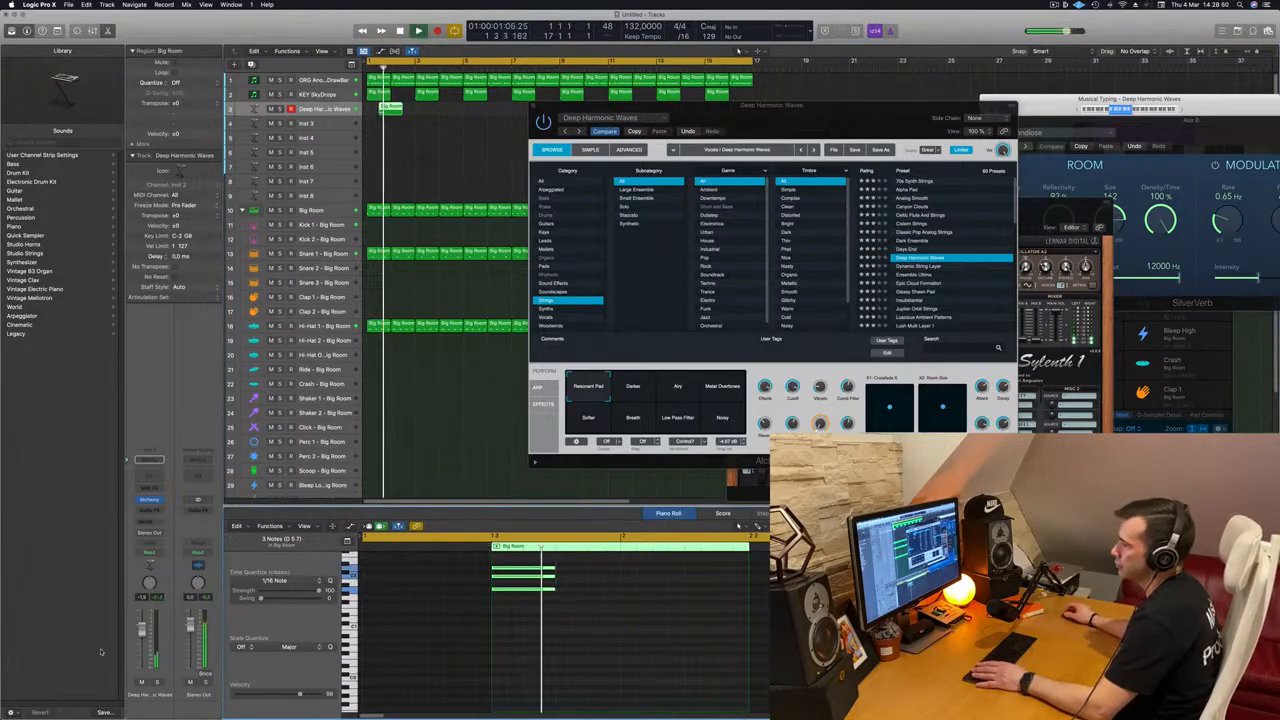
Step: Repeat the Deep Harmonic Waves chord region every four bars across the 16-bar cycle, keeping the Alchemy window clear of the regions
drag(773, 117, 631, 213)
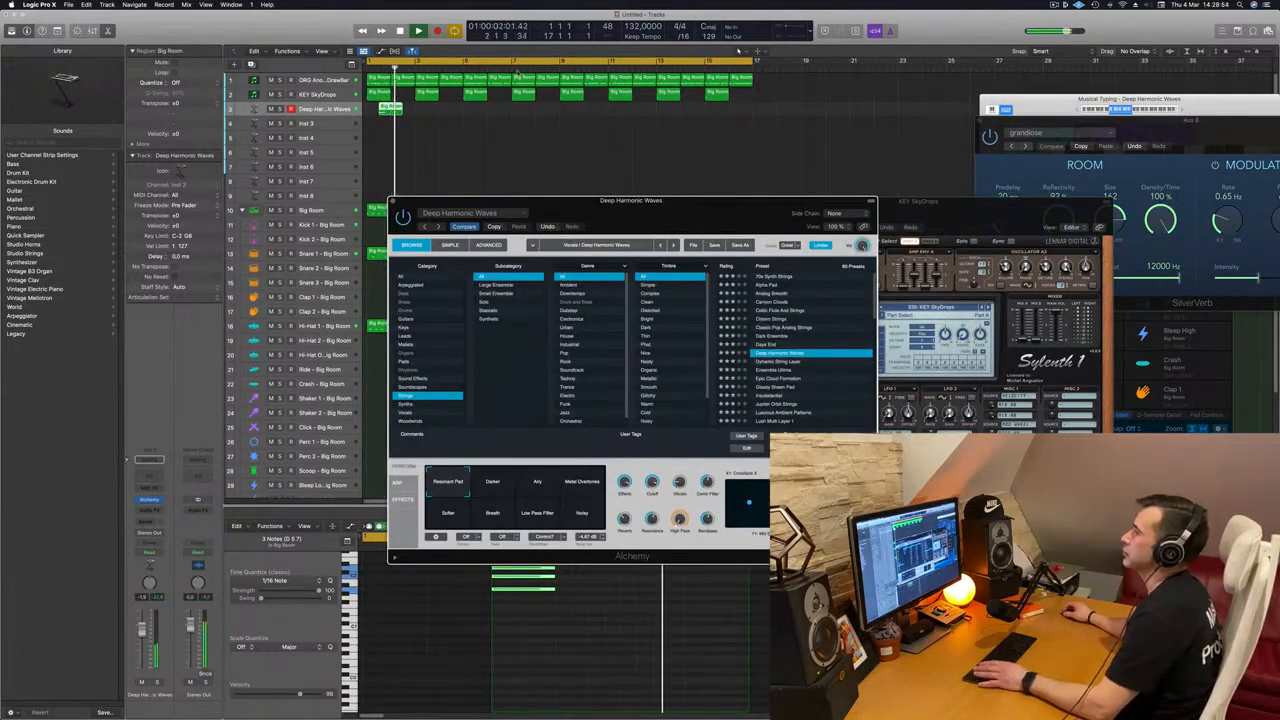
drag(410, 107, 579, 118)
drag(716, 199, 686, 214)
key(space)
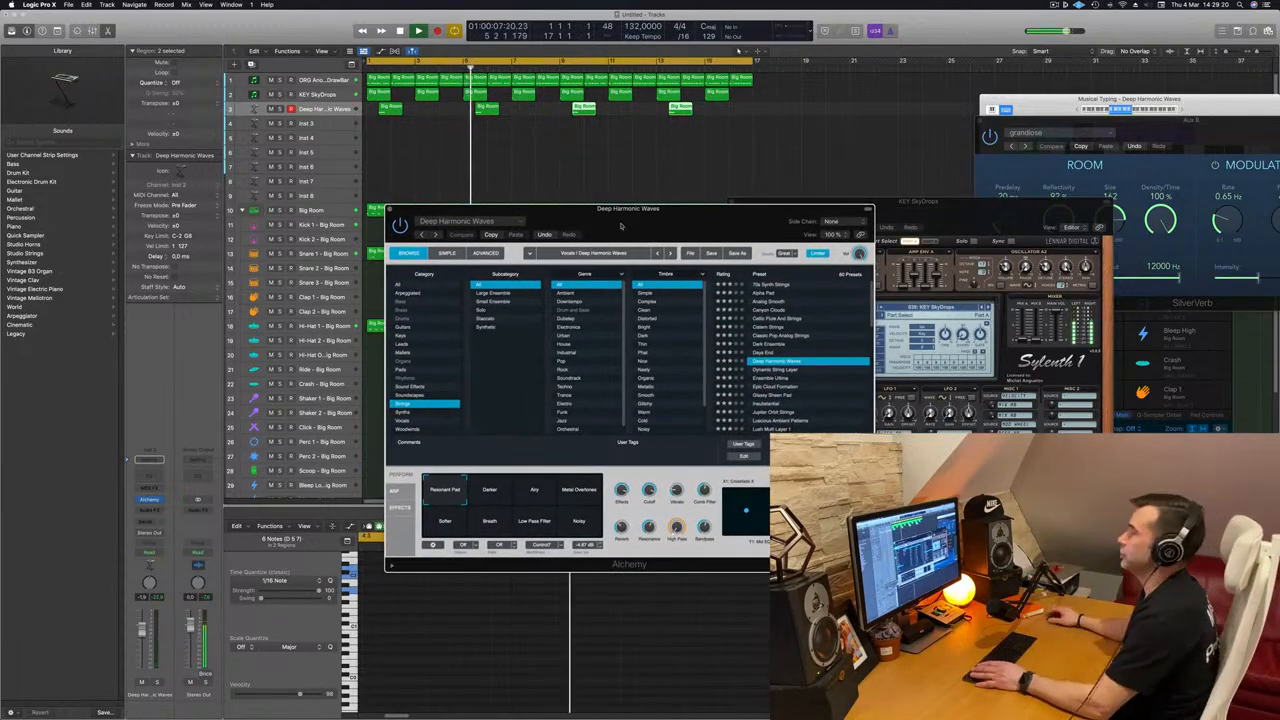
drag(670, 216, 731, 201)
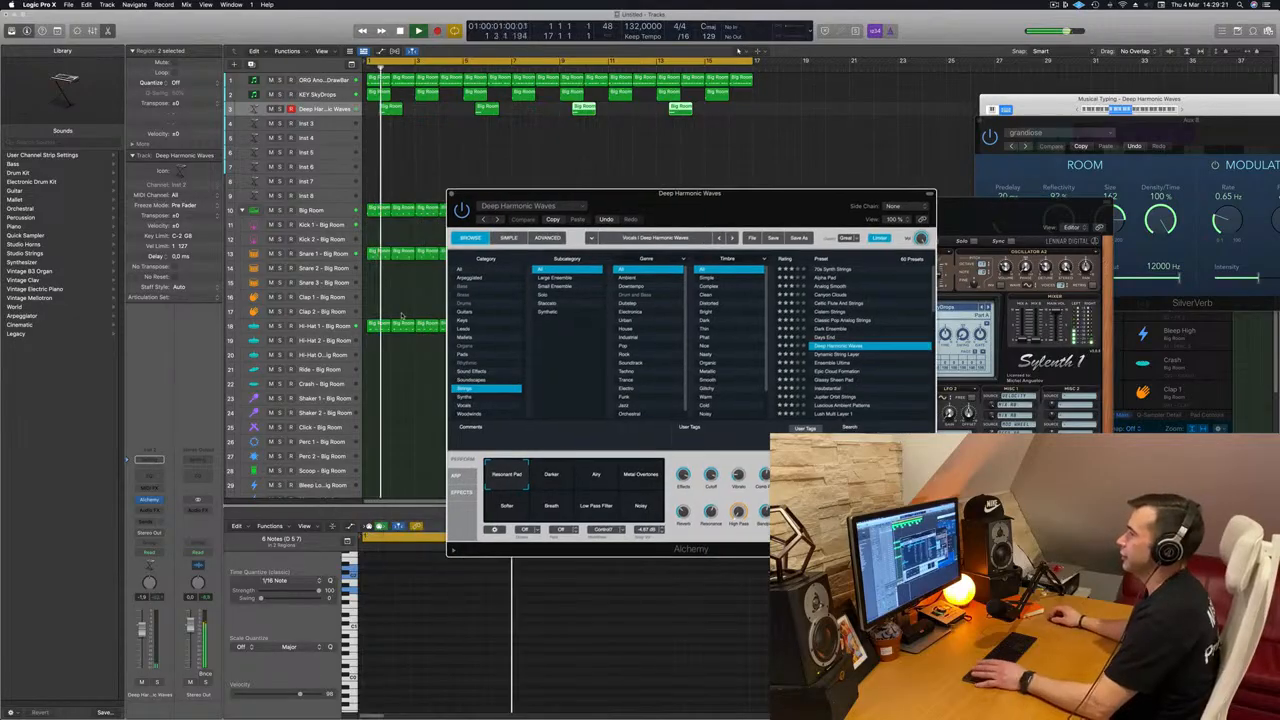
Step: Copy all four Deep Harmonic Waves regions to the Inst 3 track, starting two bars after the originals
click(338, 326)
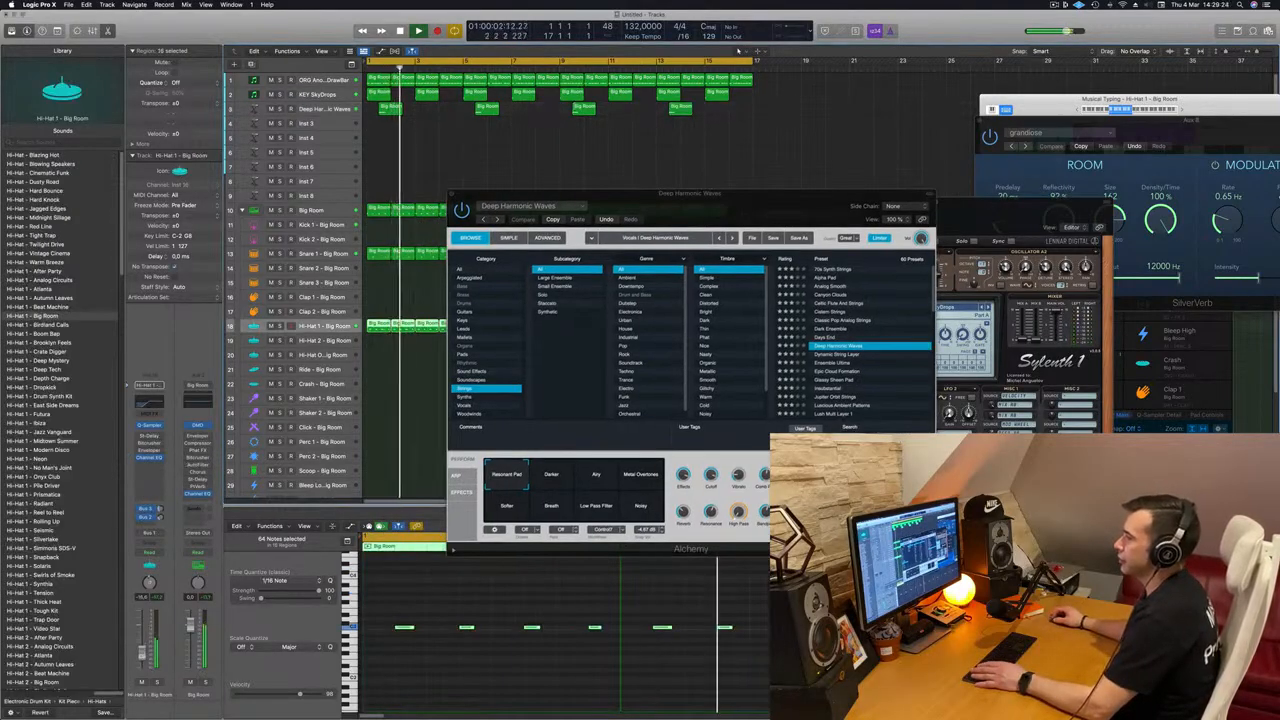
drag(756, 197, 583, 247)
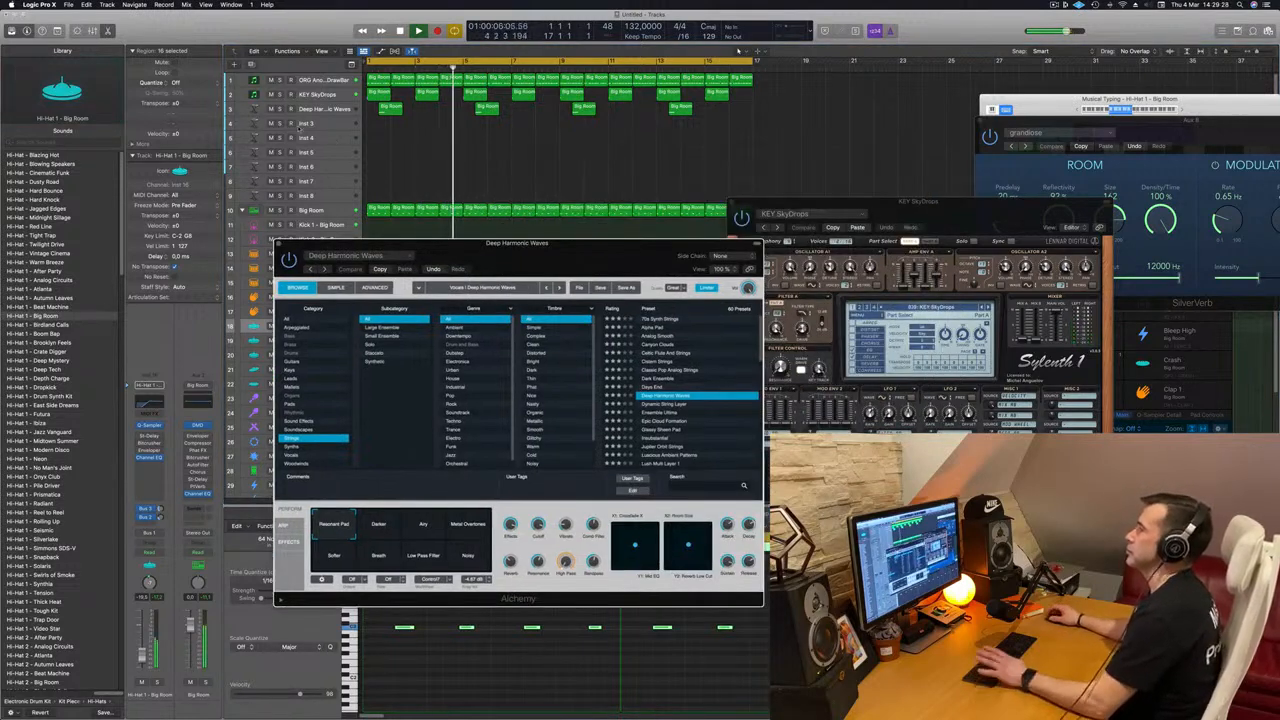
click(308, 110)
key(Return)
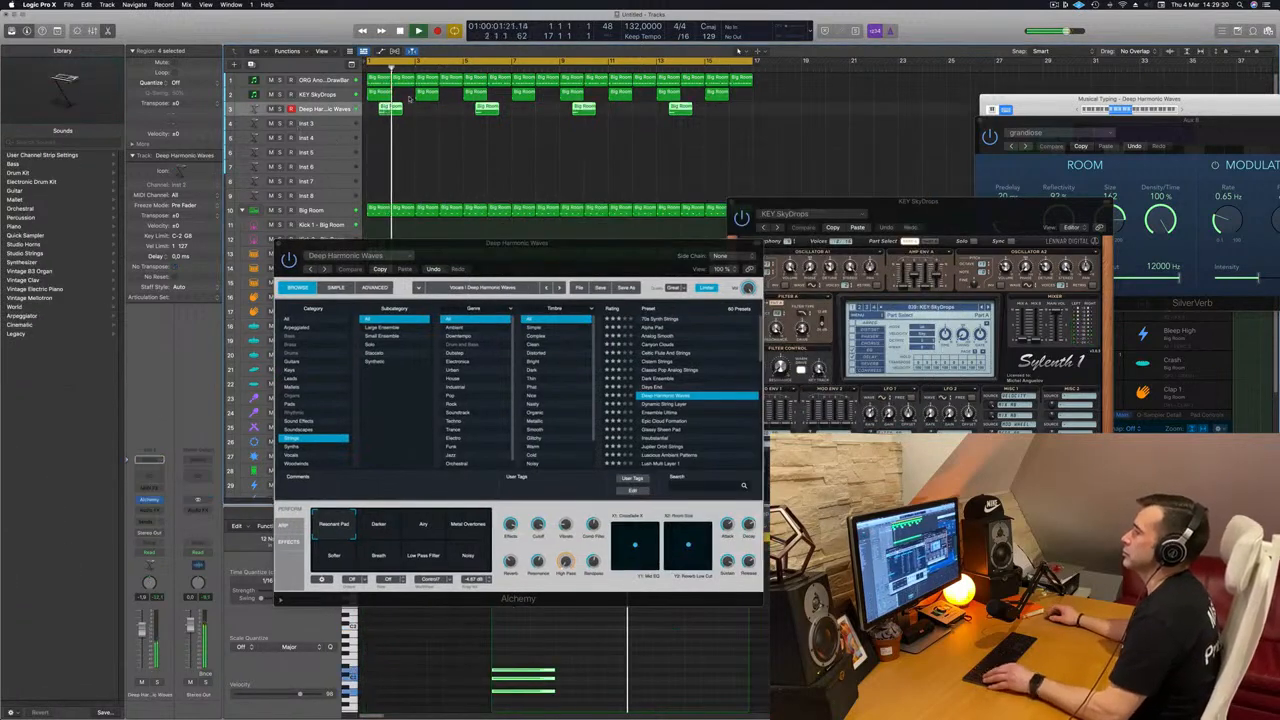
drag(393, 108, 455, 130)
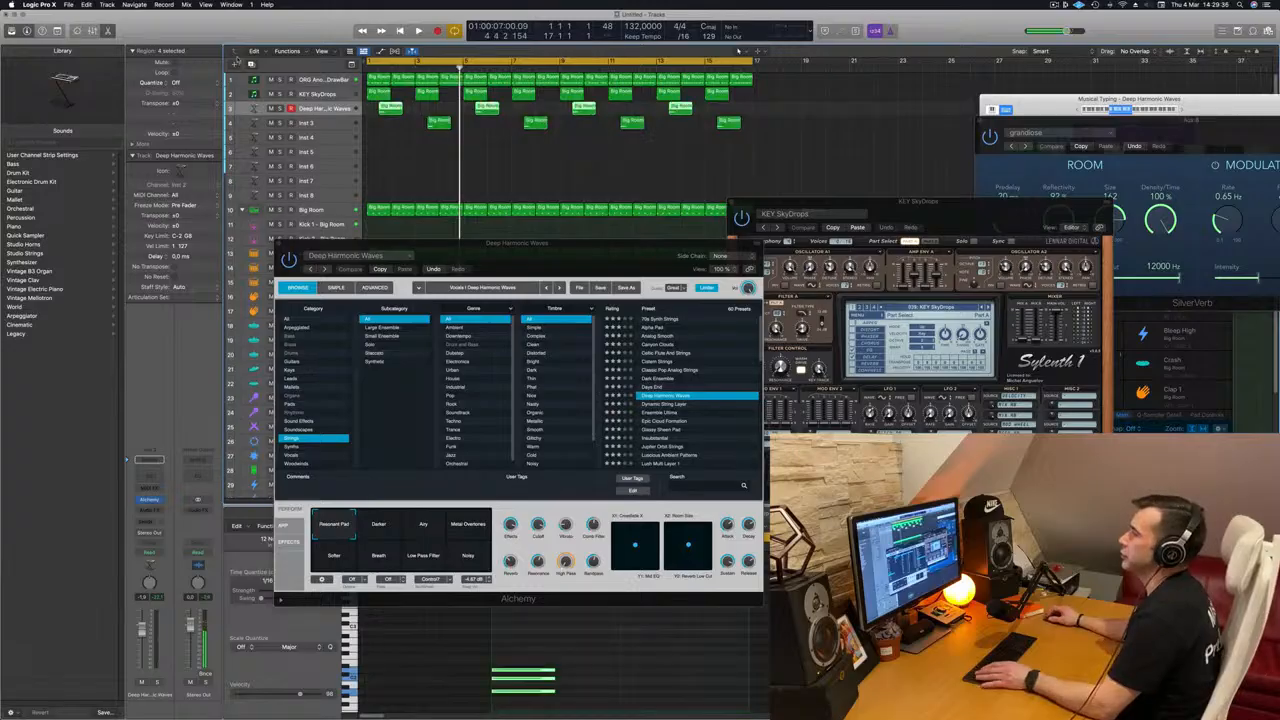
Step: Duplicate the Deep Harmonic Waves track with its settings, move the four offset regions onto it and play from the start
key(super+d)
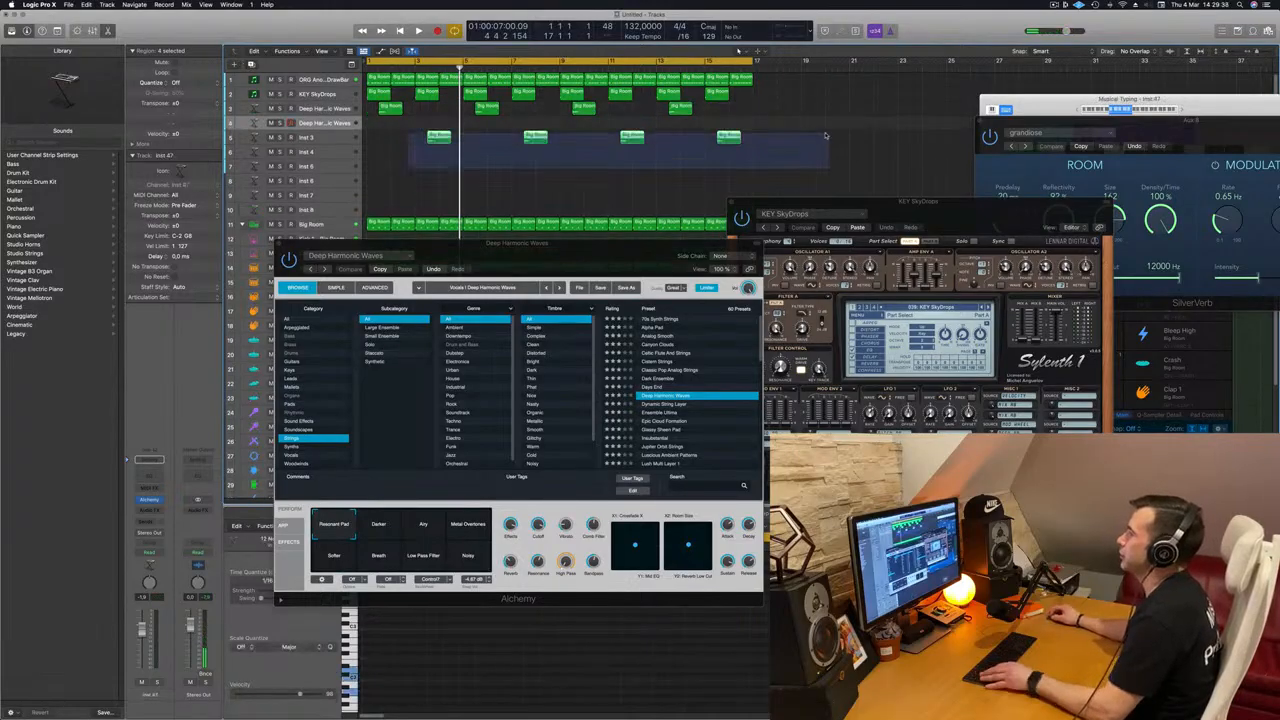
drag(443, 131, 446, 123)
key(space)
key(Return)
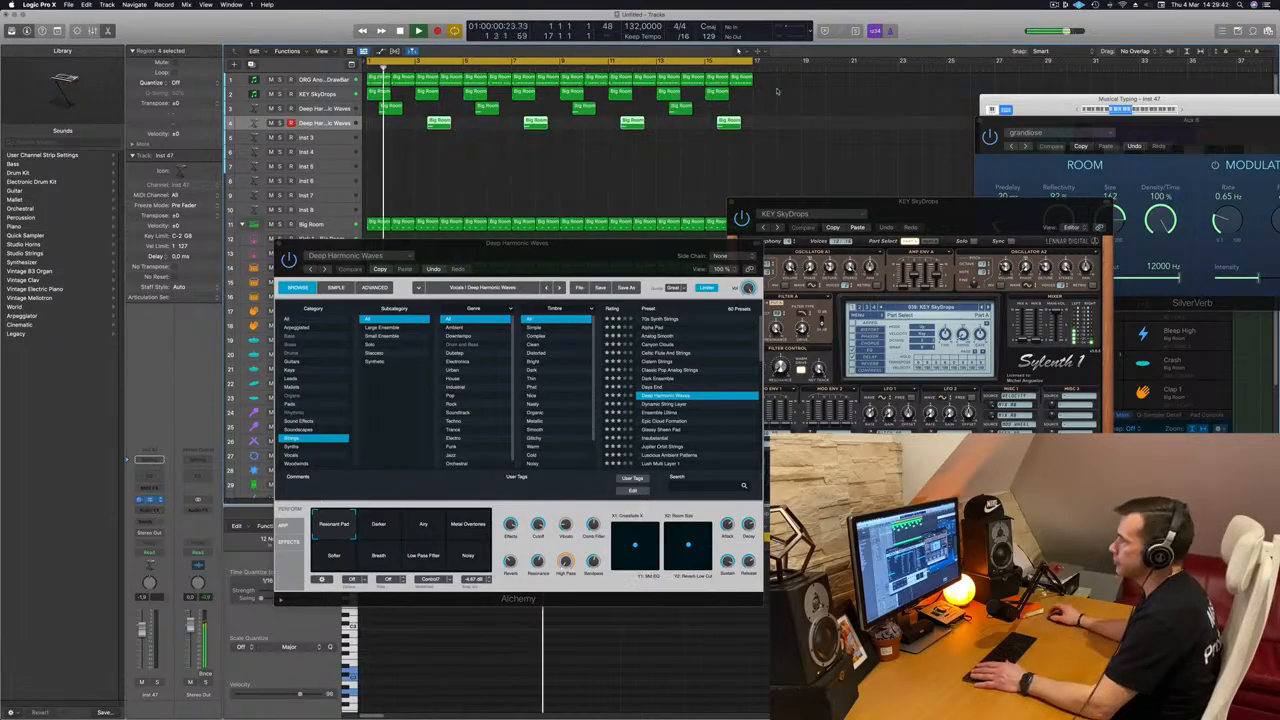
Step: Try the Lush Multi Layer 1 strings preset in Alchemy on the duplicated track and audition it with the arrangement
drag(677, 134, 693, 178)
key(Return)
scroll(845, 310, down, 2)
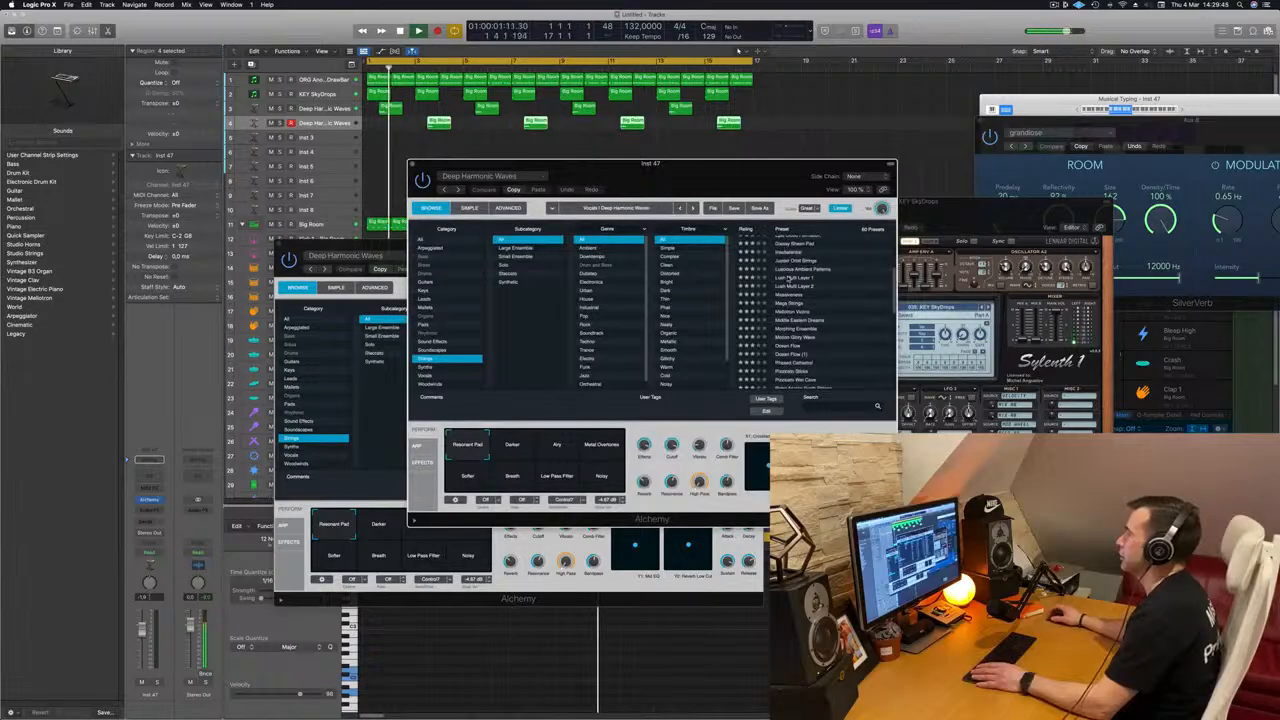
click(791, 279)
drag(714, 168, 824, 135)
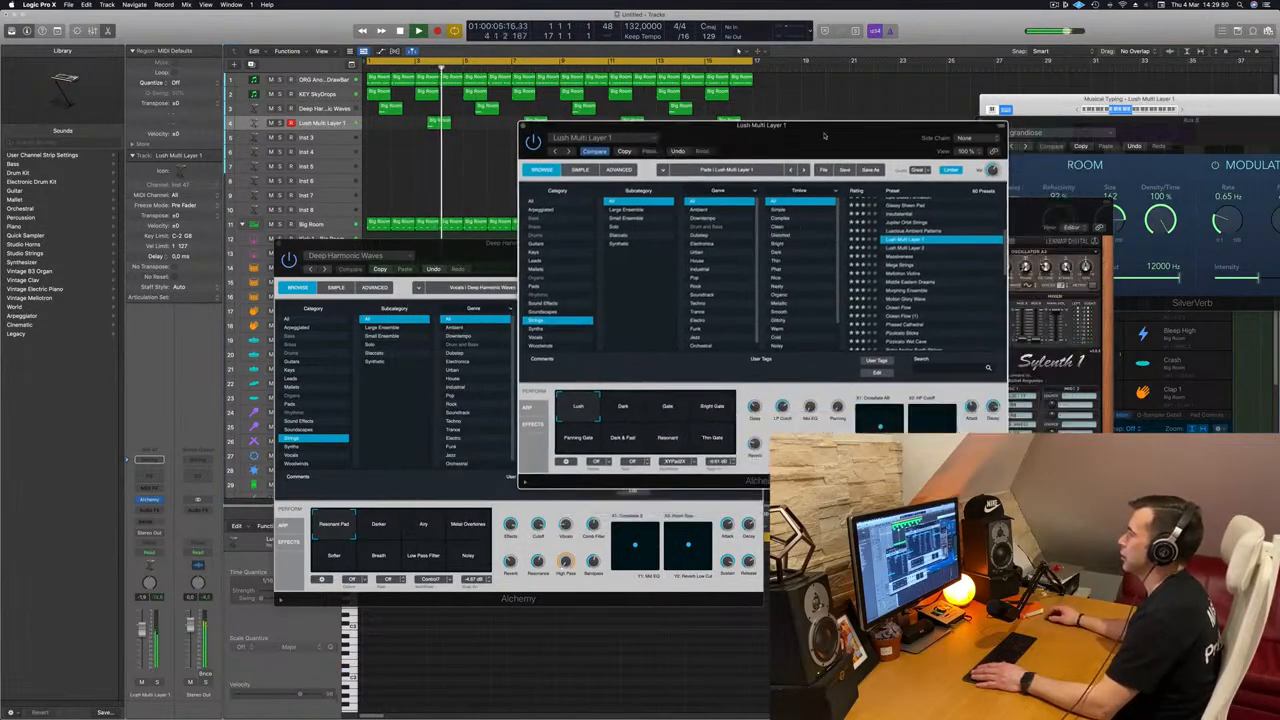
key(space)
key(space)
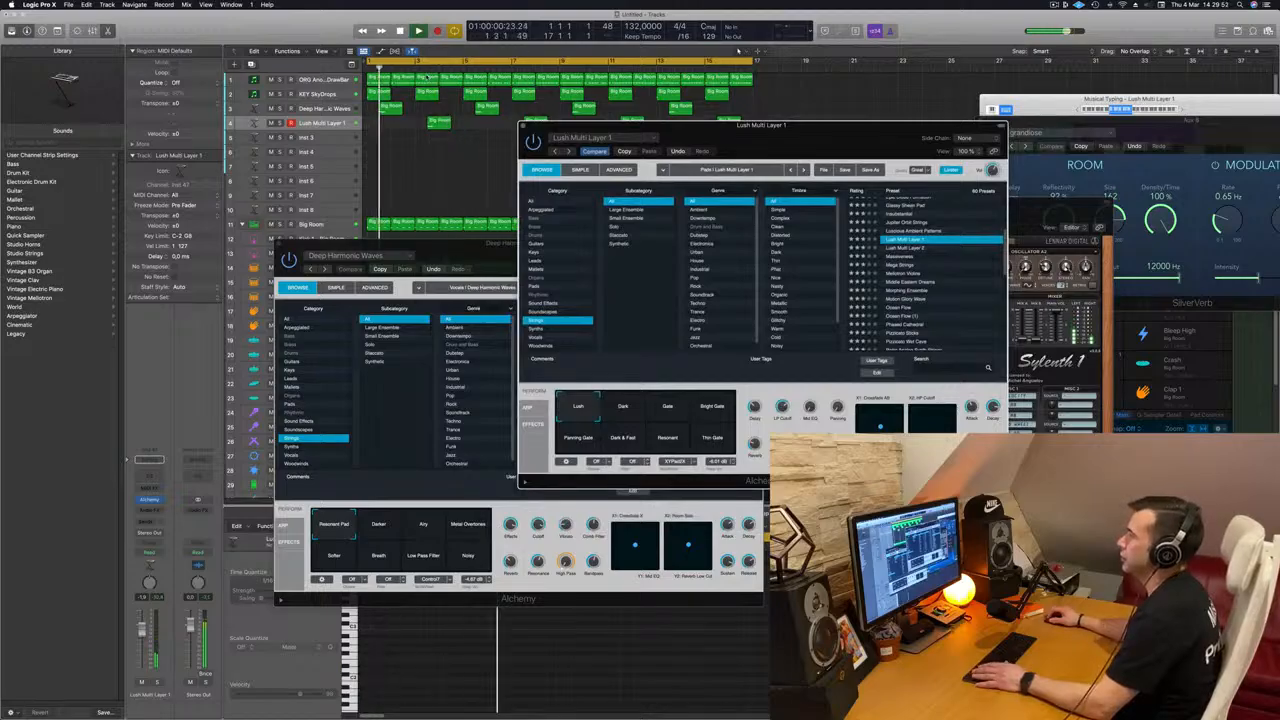
click(234, 608)
click(949, 242)
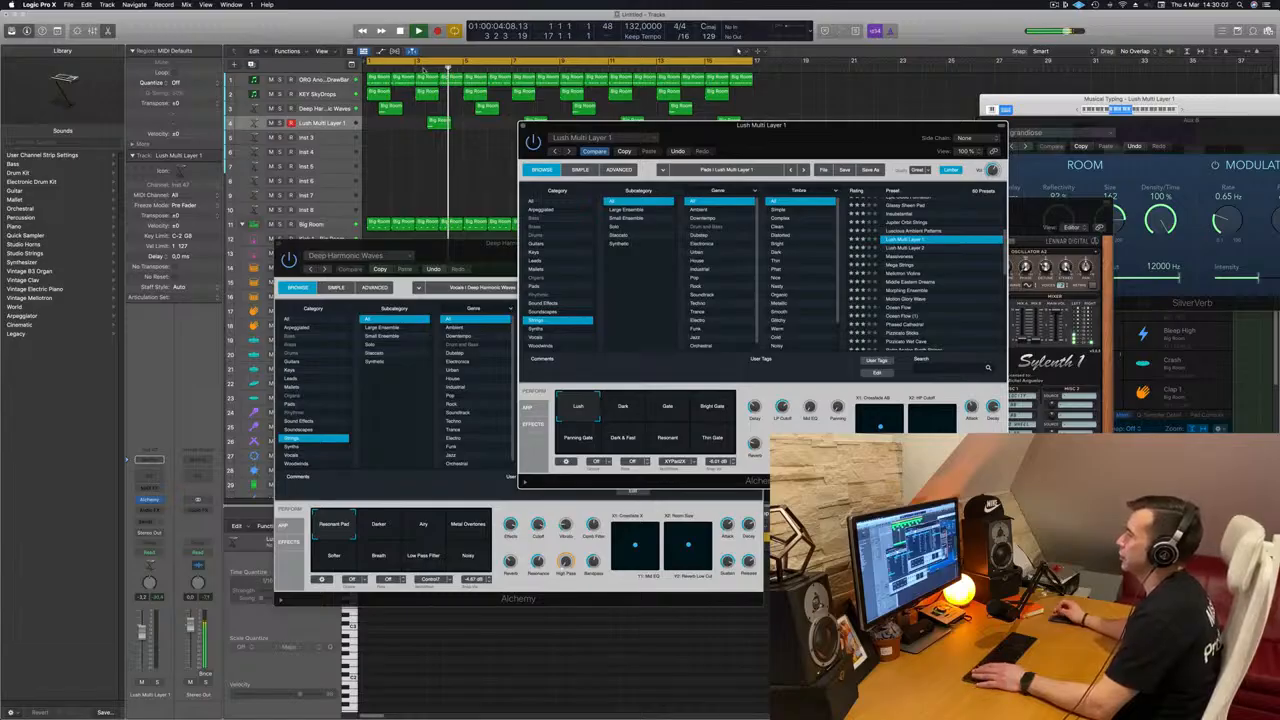
Step: Try the Morphing Ensemble preset on the duplicated strings track and replace it with Phased Cathedral
click(940, 290)
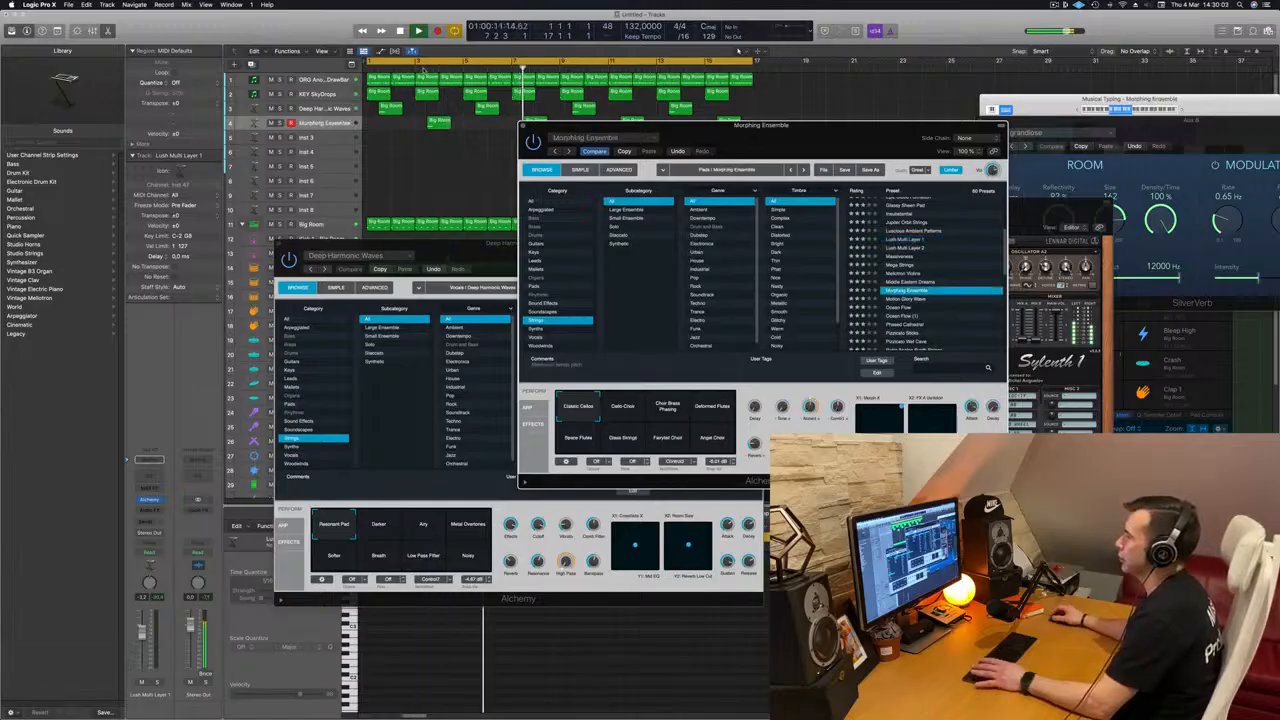
key(Return)
drag(869, 121, 724, 149)
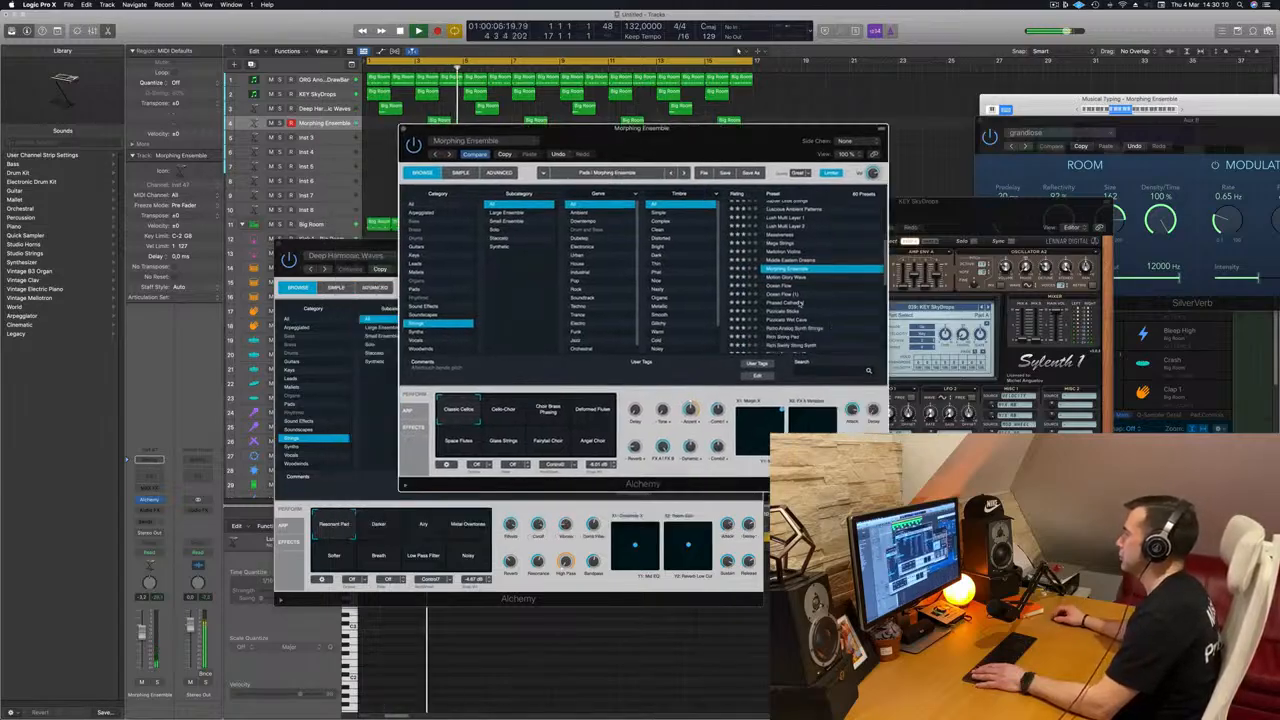
click(799, 303)
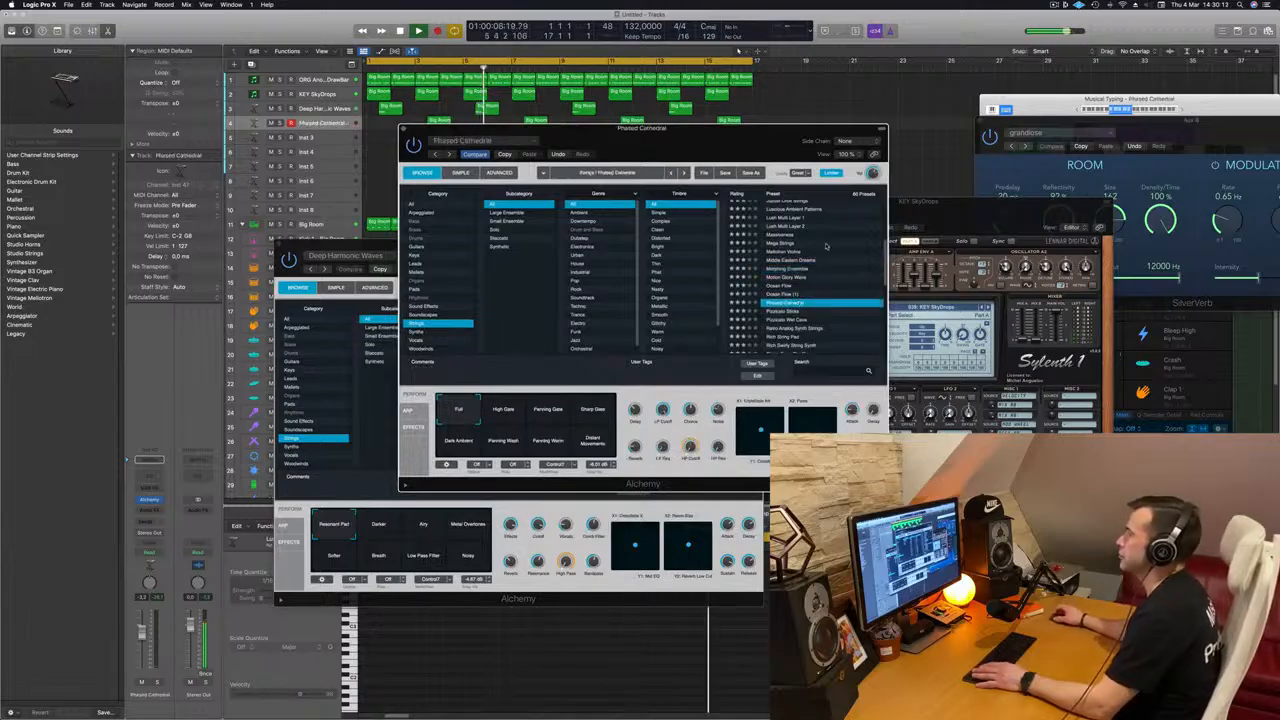
drag(757, 131, 796, 191)
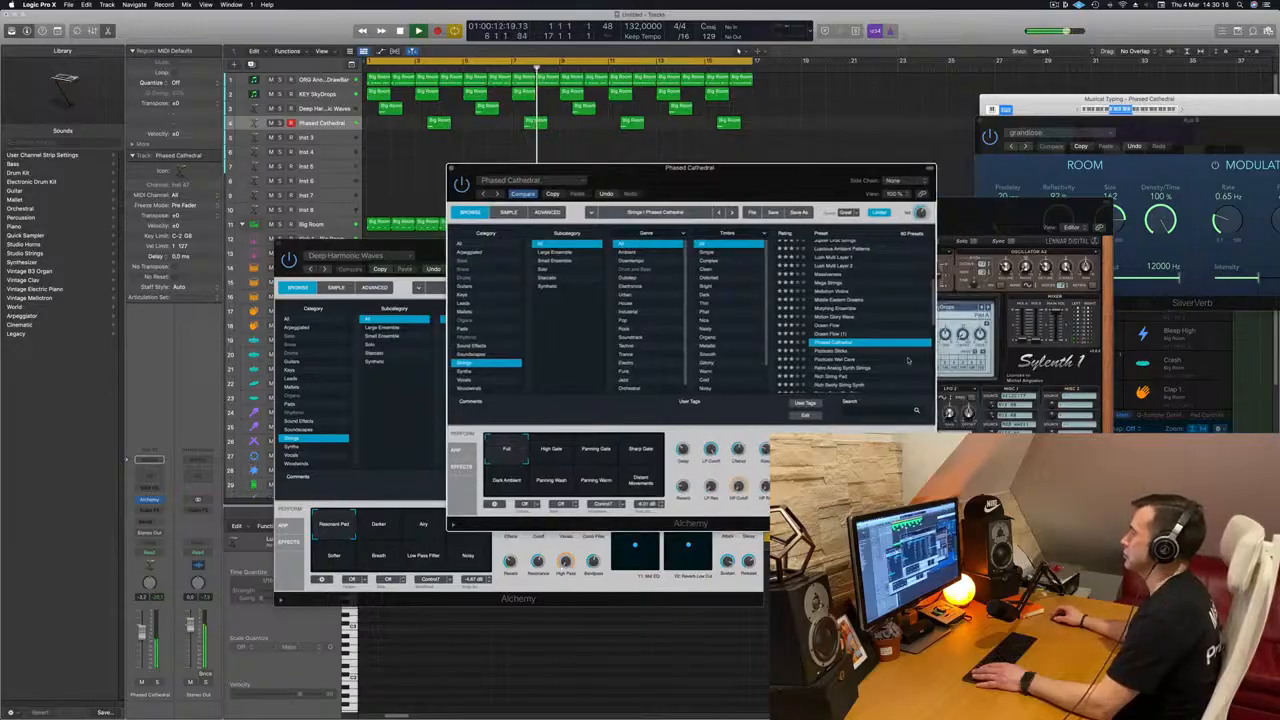
Step: Compare the Sharp Gate, Panning Wash and Panning Warm variations of Phased Cathedral during playback and settle on Sharp Gate
click(632, 453)
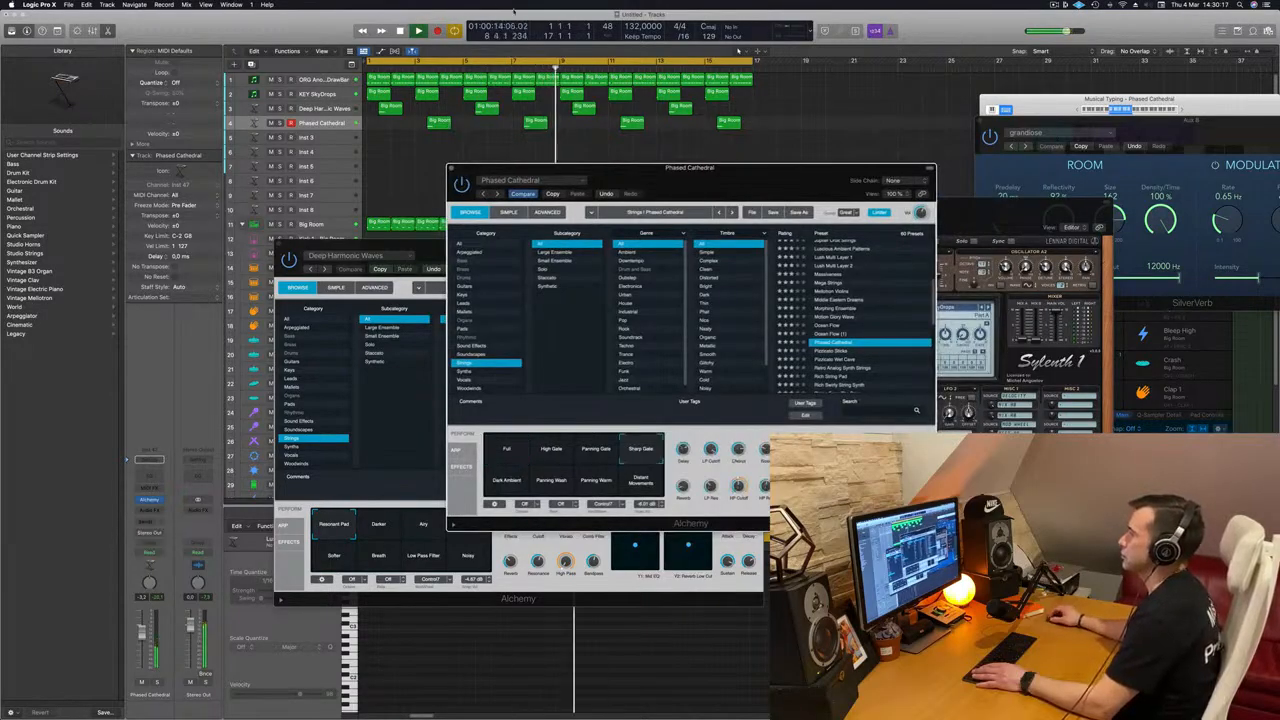
click(524, 66)
mouse_move(706, 178)
mouse_down()
mouse_move(808, 175)
mouse_move(706, 170)
mouse_up()
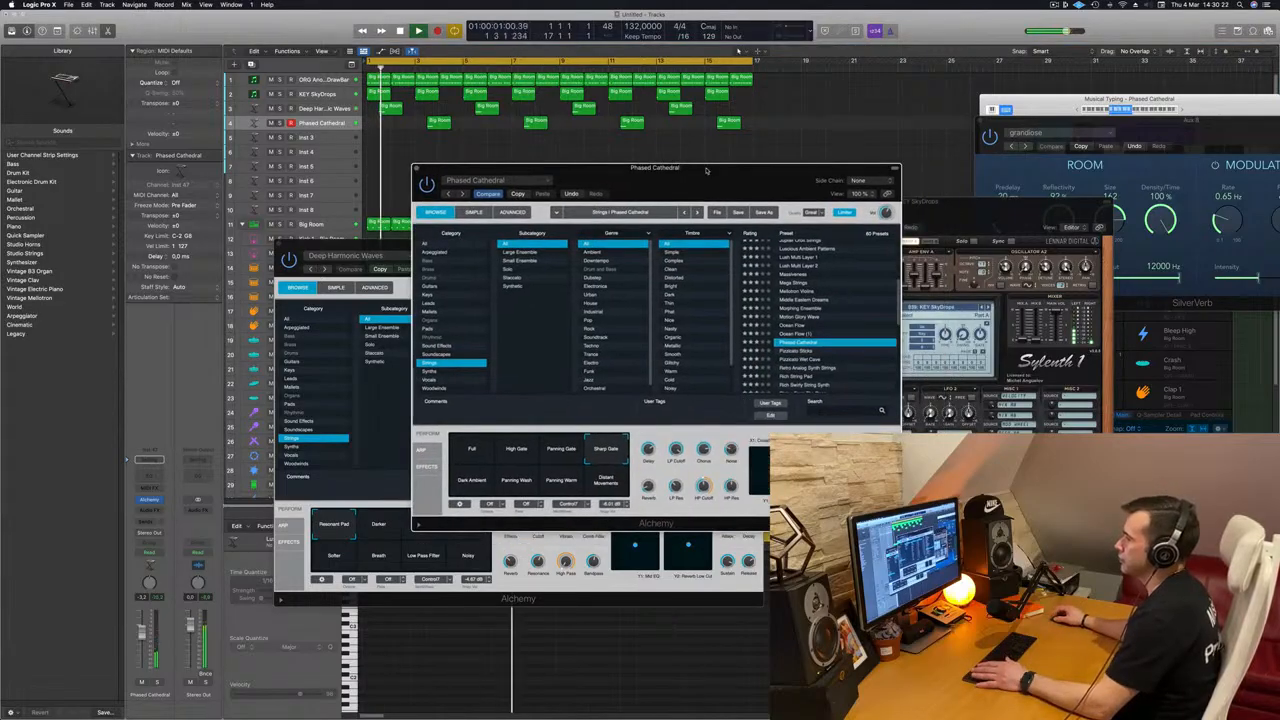
click(510, 482)
drag(678, 187, 676, 186)
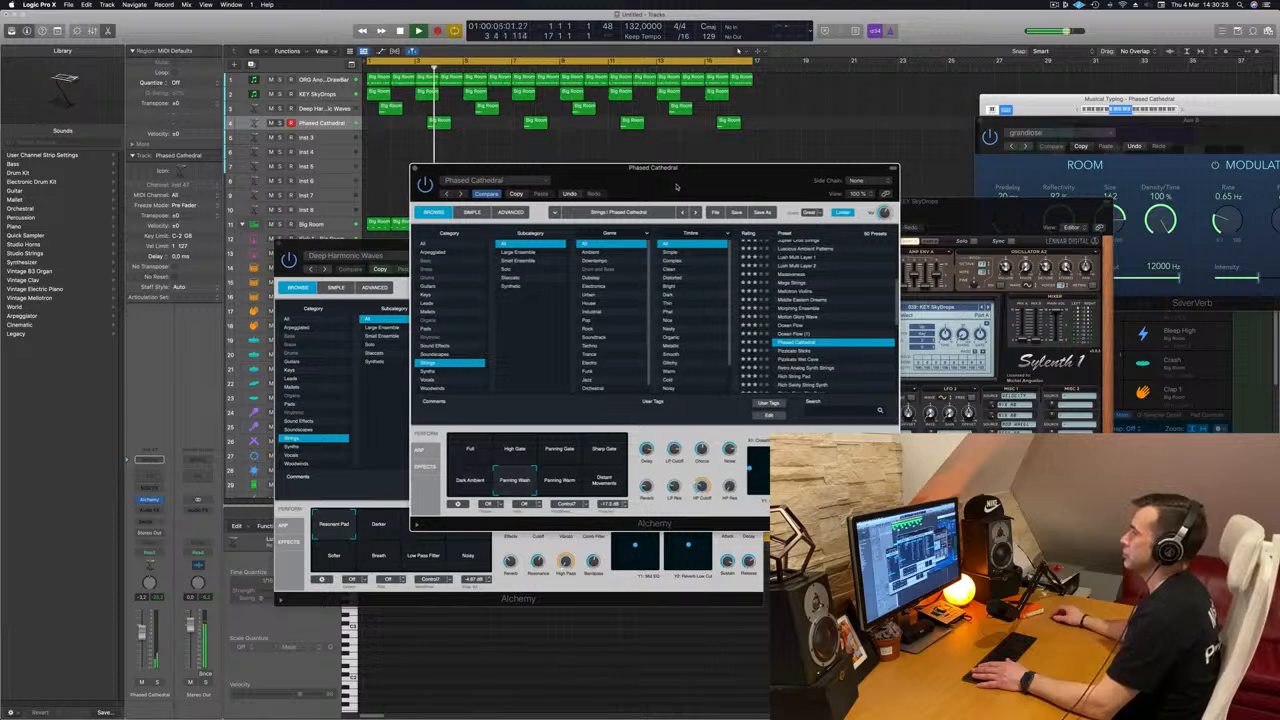
click(562, 484)
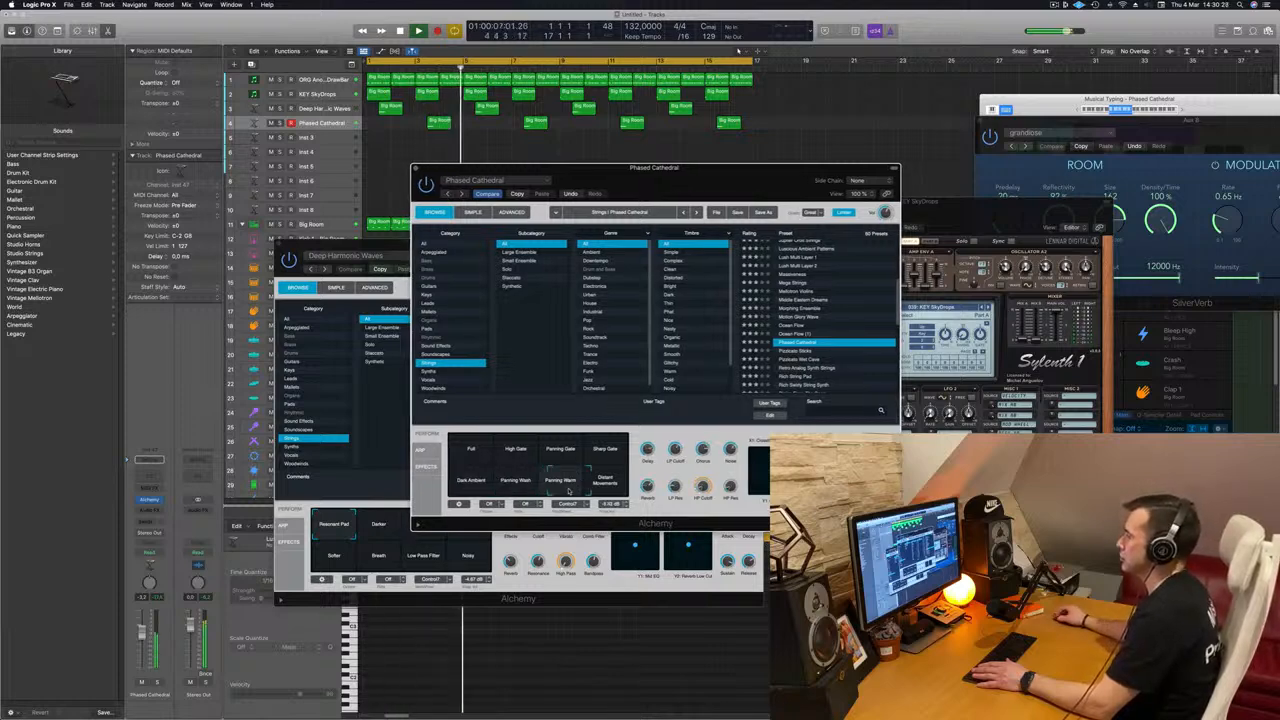
click(620, 453)
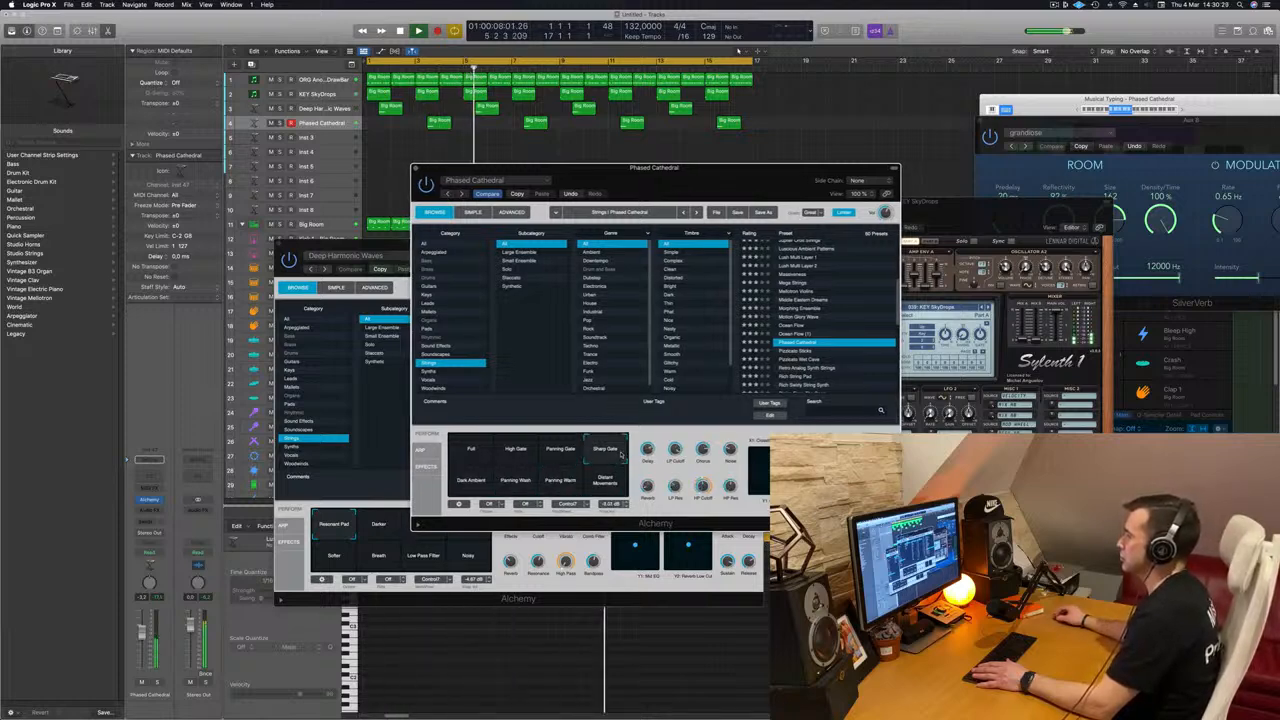
click(423, 67)
Step: Lower the channel volume of the Phased Cathedral track and check its level against the arrangement from the start
click(322, 125)
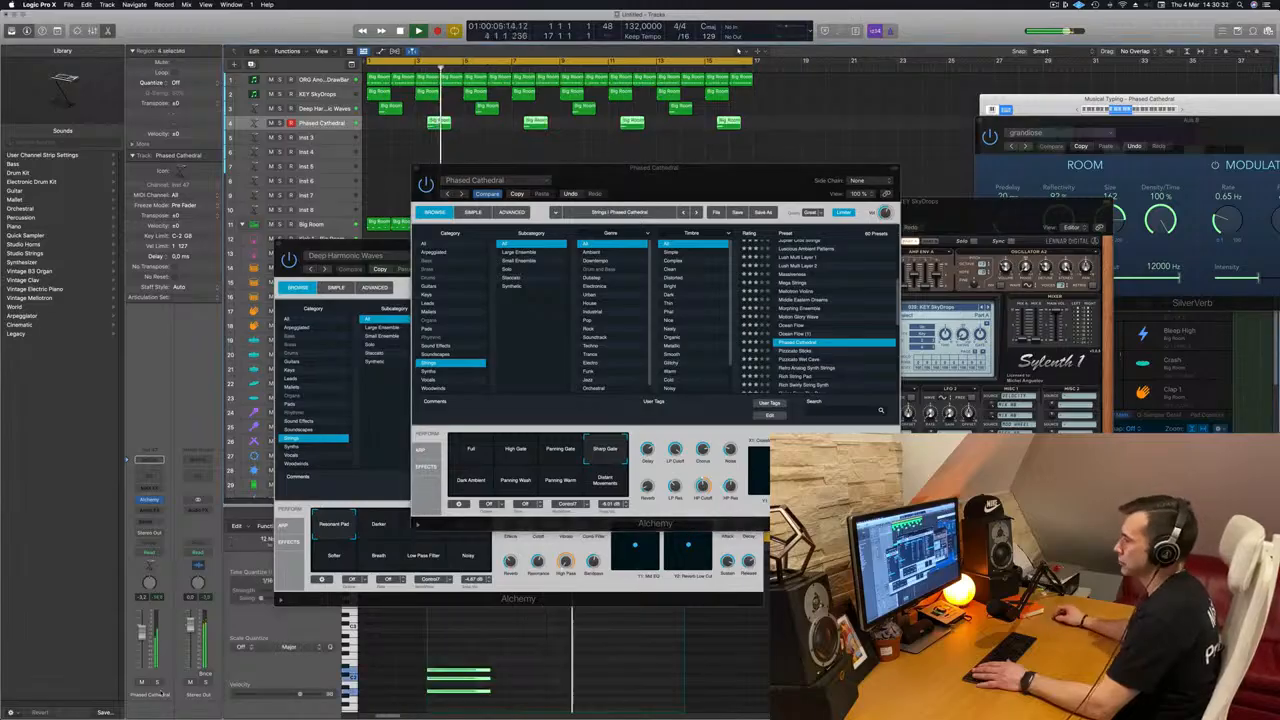
drag(143, 637, 143, 648)
key(space)
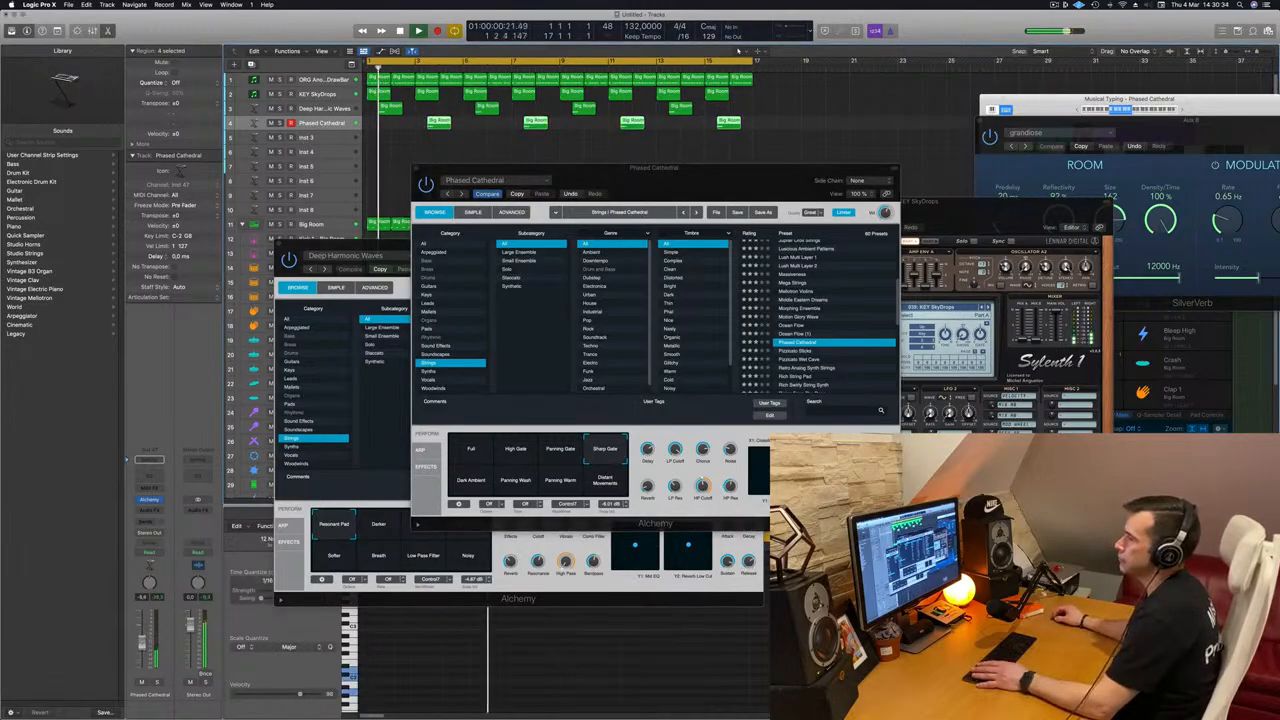
drag(660, 196, 809, 218)
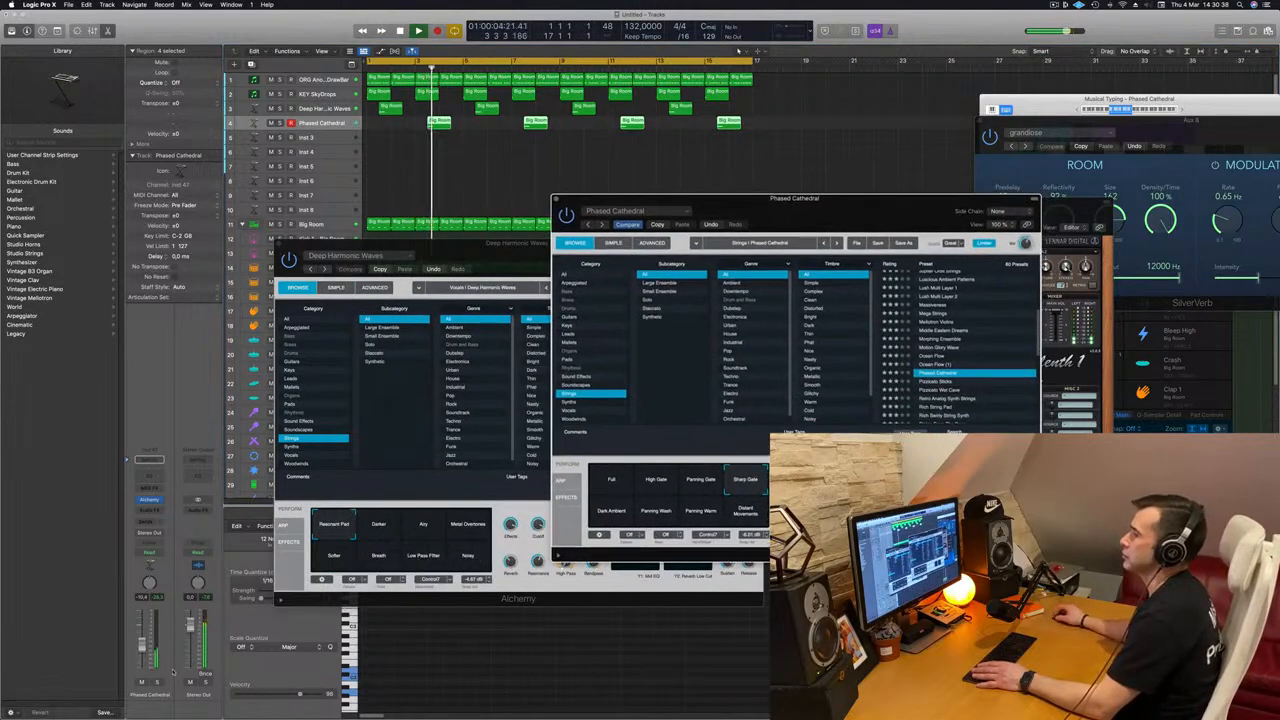
click(143, 649)
key(Return)
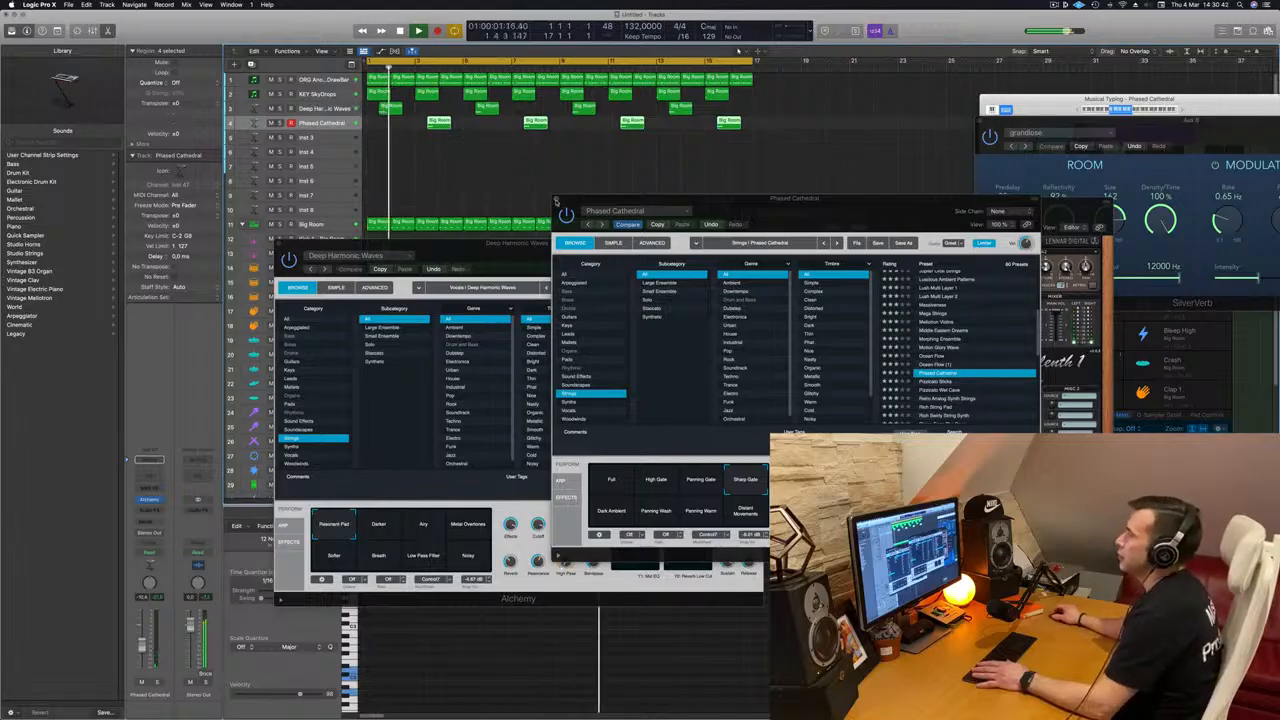
Step: Close both Alchemy windows and open the Sylenth1 instrument of the ORG Another DrawBar track during playback
click(556, 203)
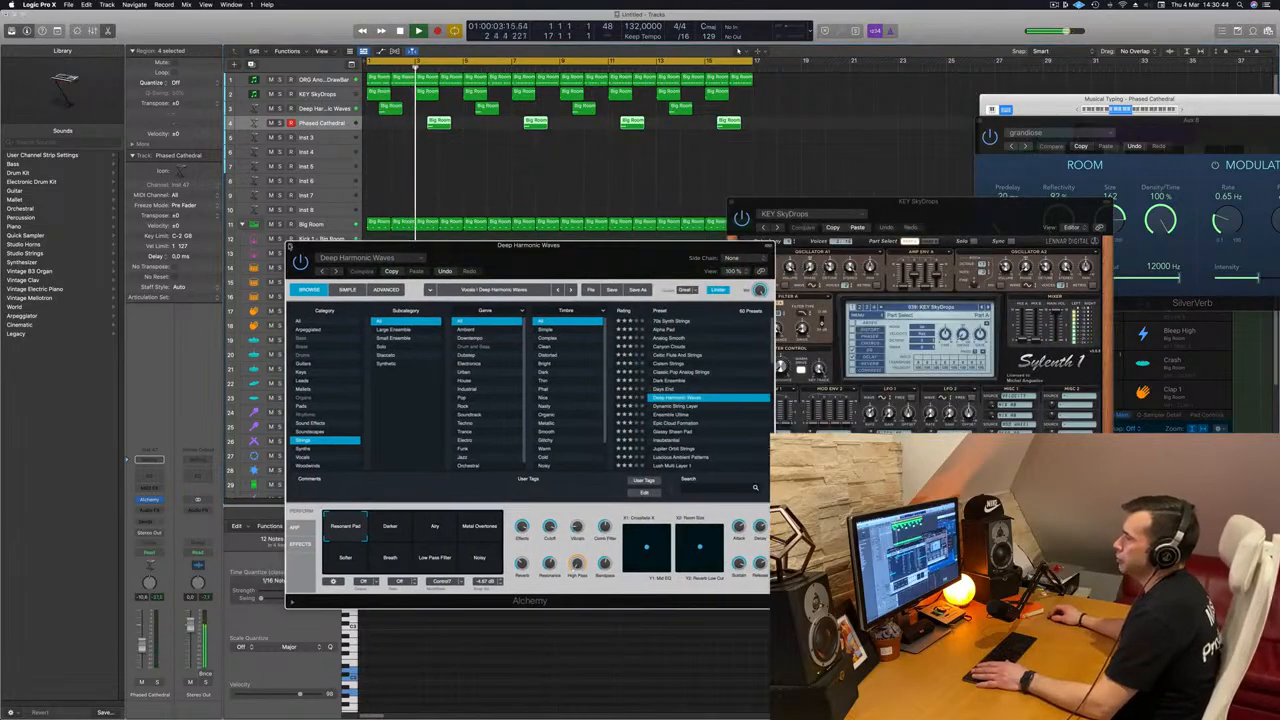
click(290, 246)
key(space)
click(331, 80)
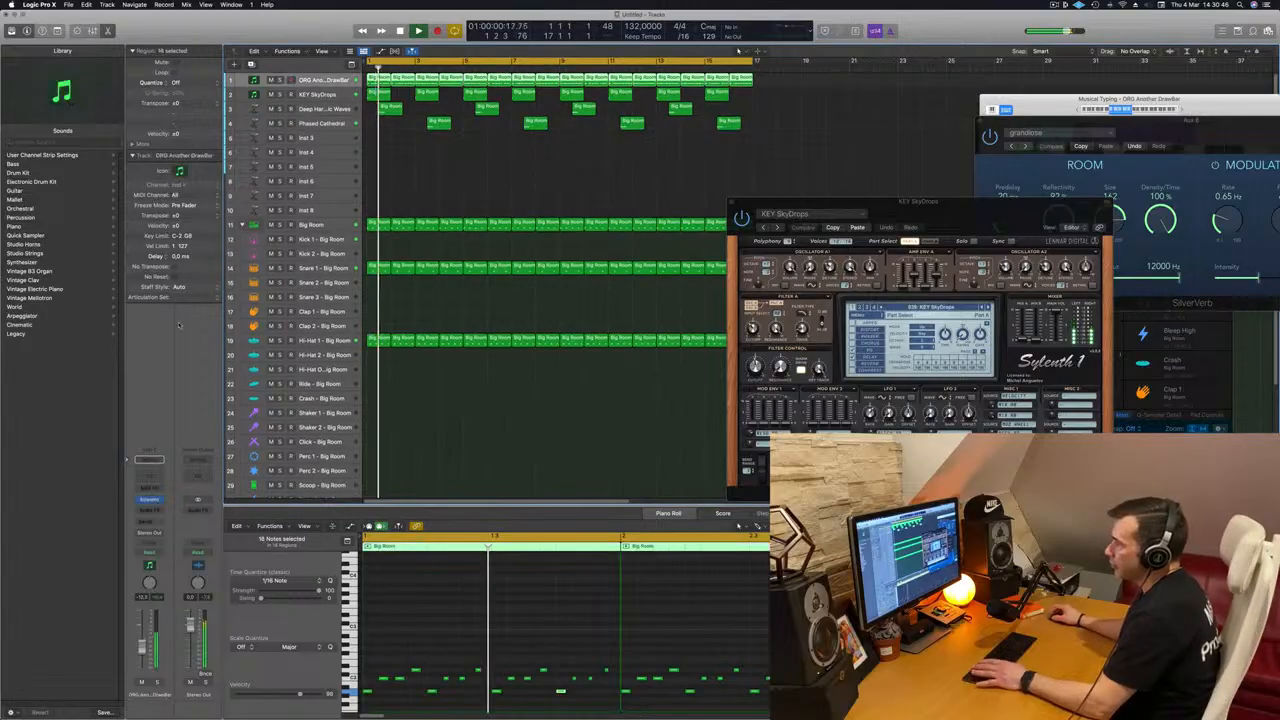
click(151, 500)
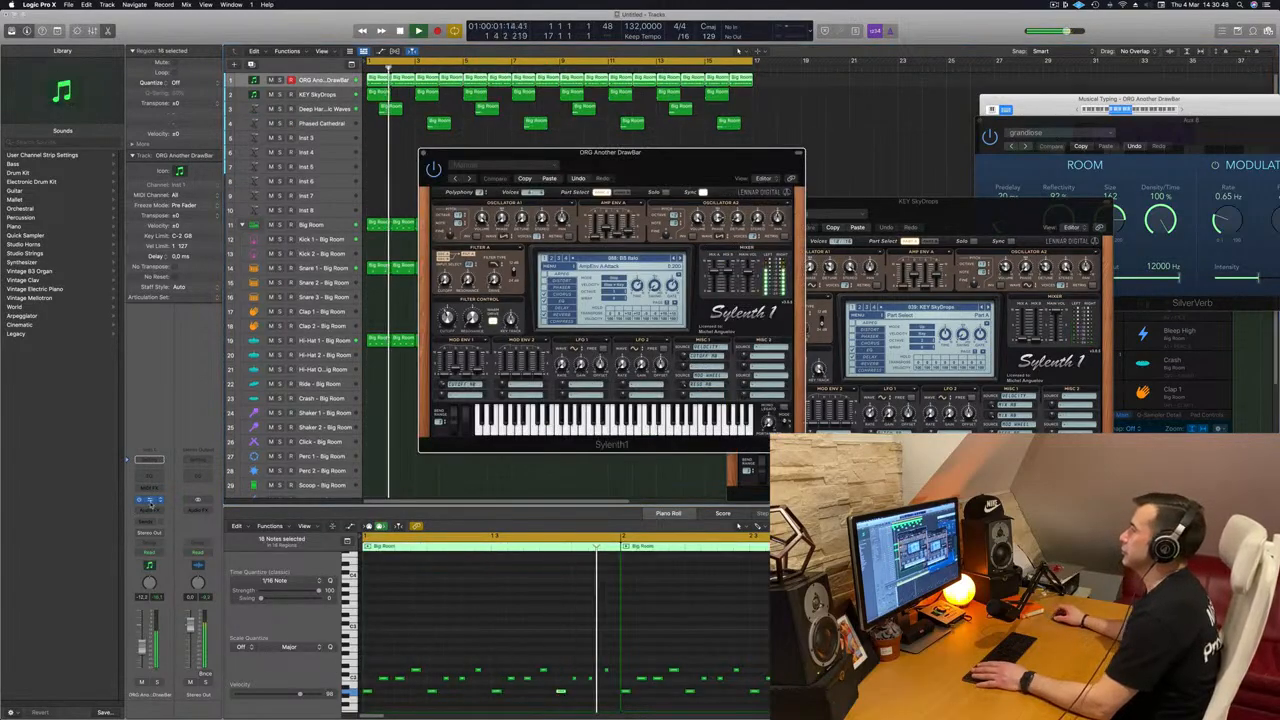
Step: Adjust the Filter Control cutoff in the ORG Another DrawBar track's Sylenth1 while playing the arrangement from the start
drag(653, 176, 764, 194)
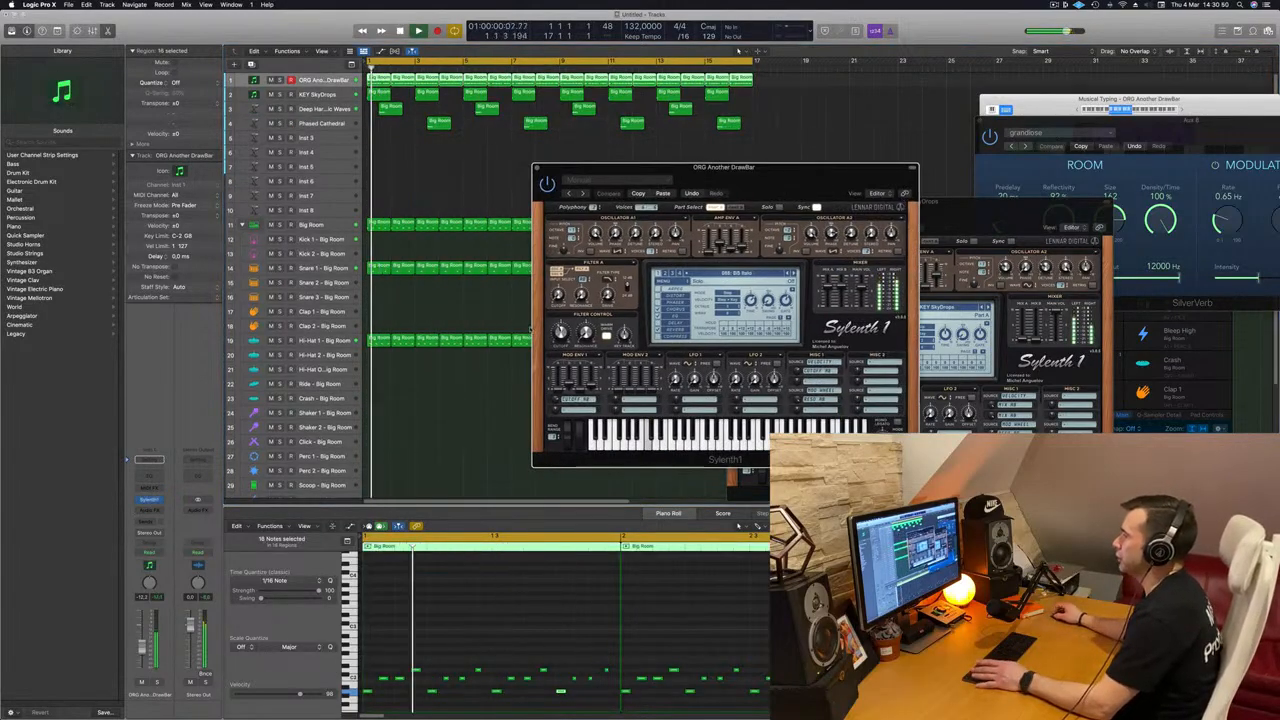
drag(561, 333, 562, 320)
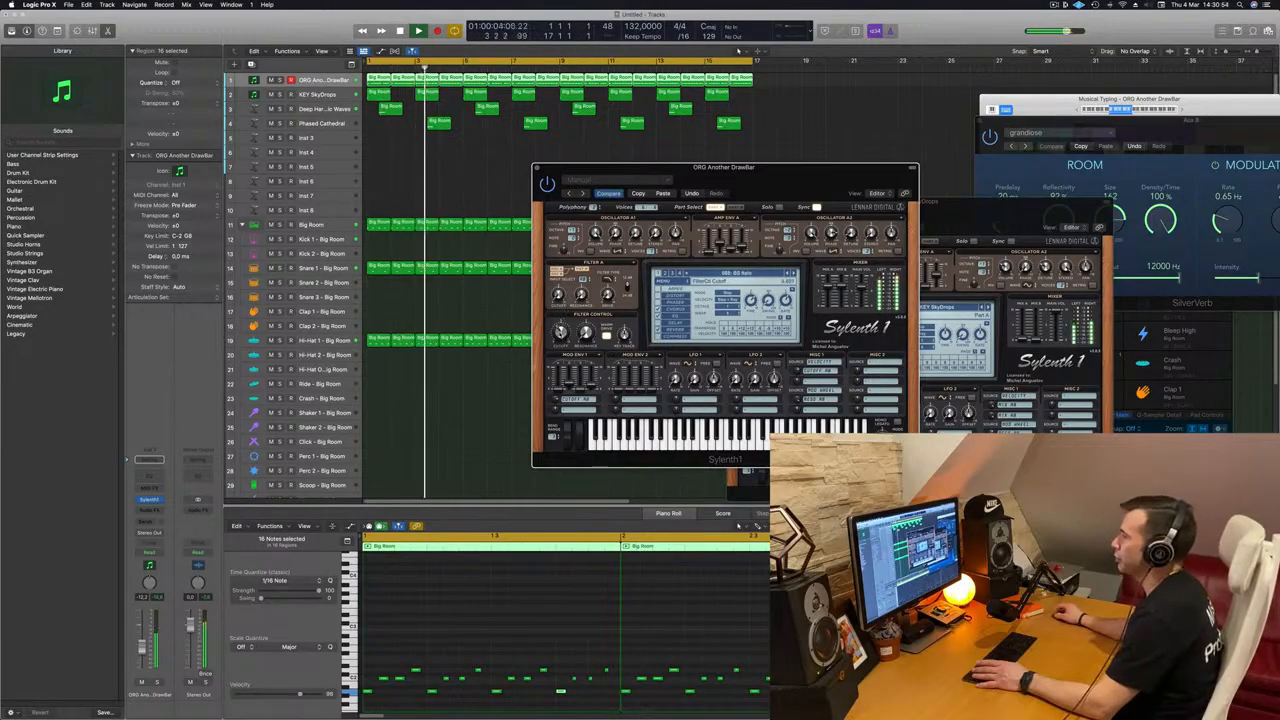
key(Return)
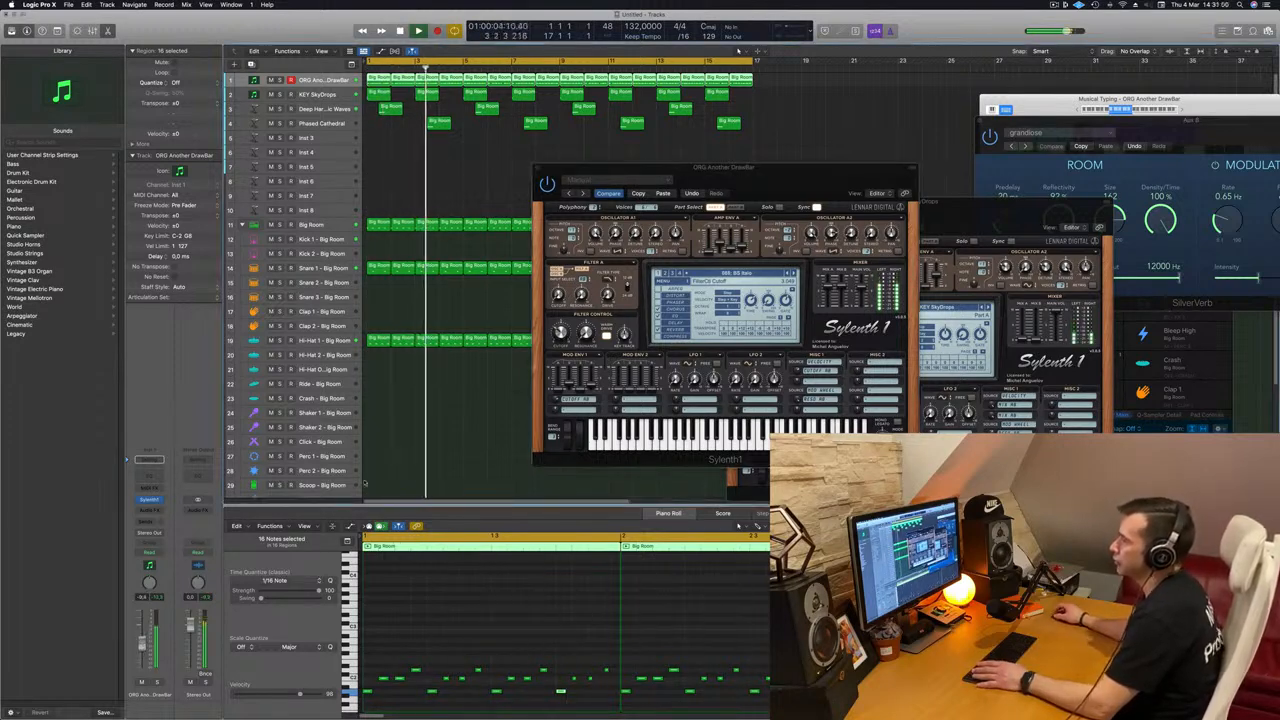
drag(561, 333, 561, 331)
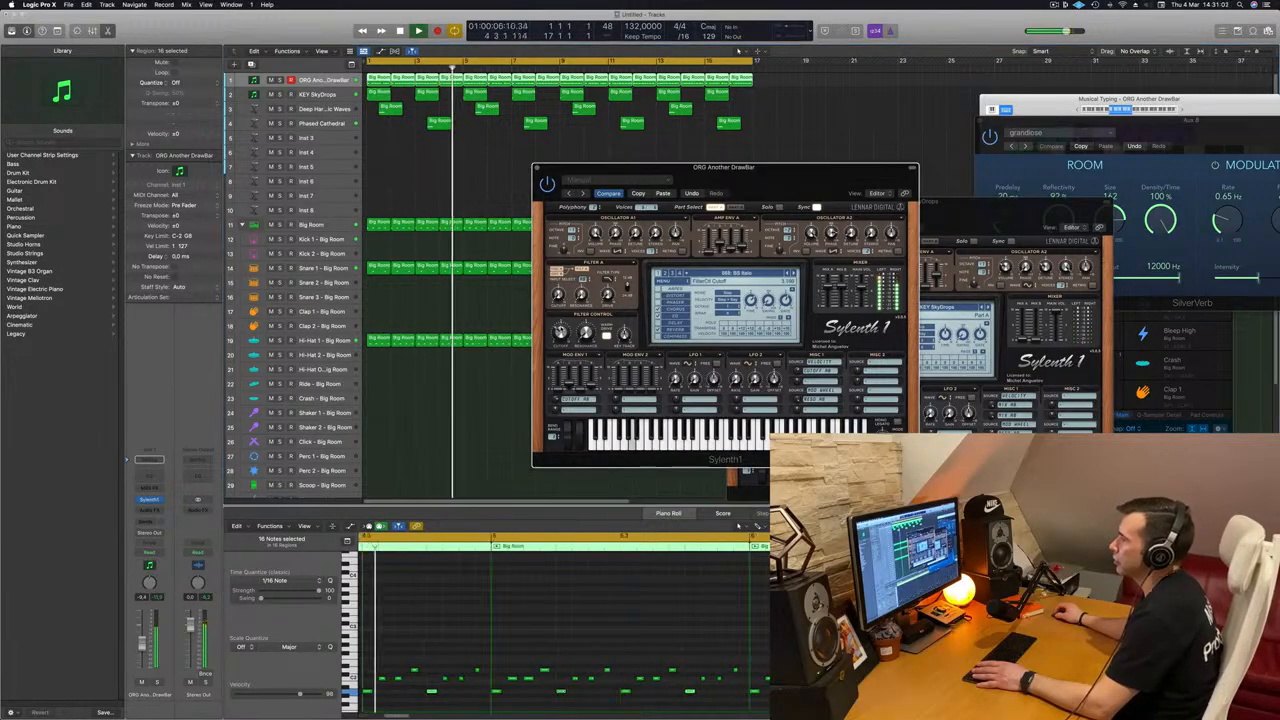
Step: Insert a stereo Compressor on the ORG Another DrawBar track and set its side chain to Kick 1 - Big Room (Inst 9)
click(150, 511)
mouse_move(160, 553)
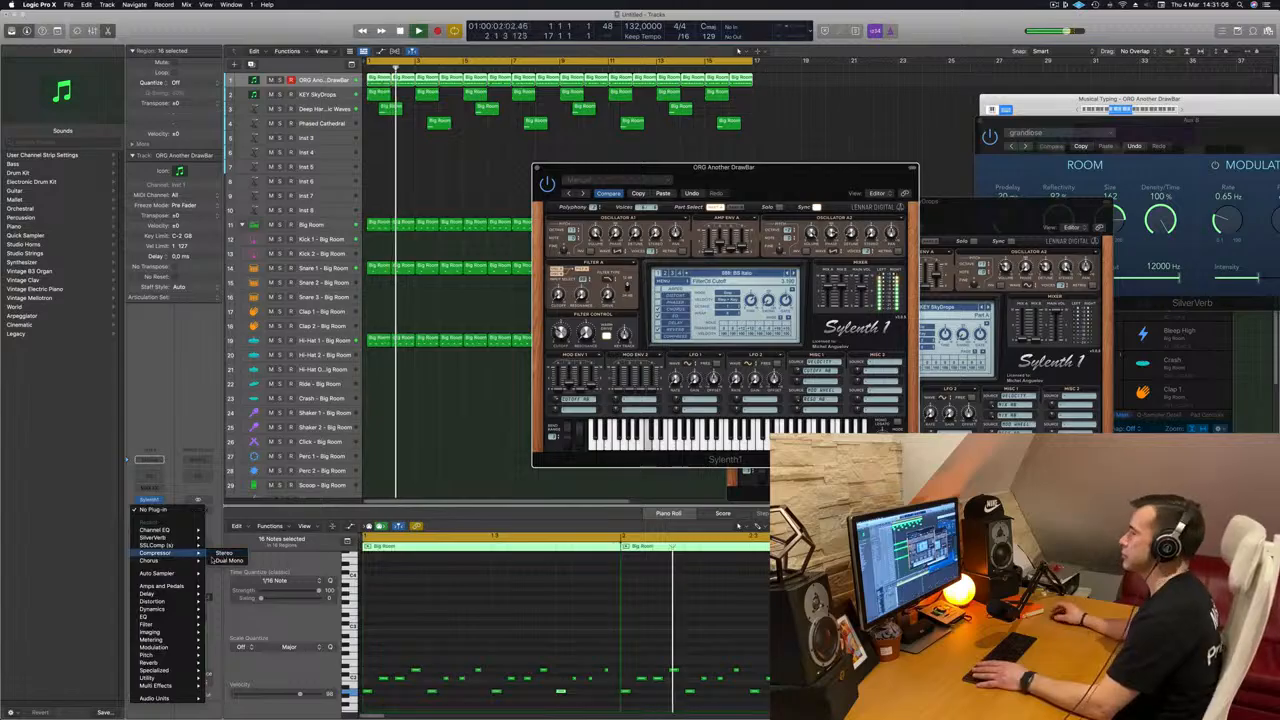
click(224, 553)
click(778, 130)
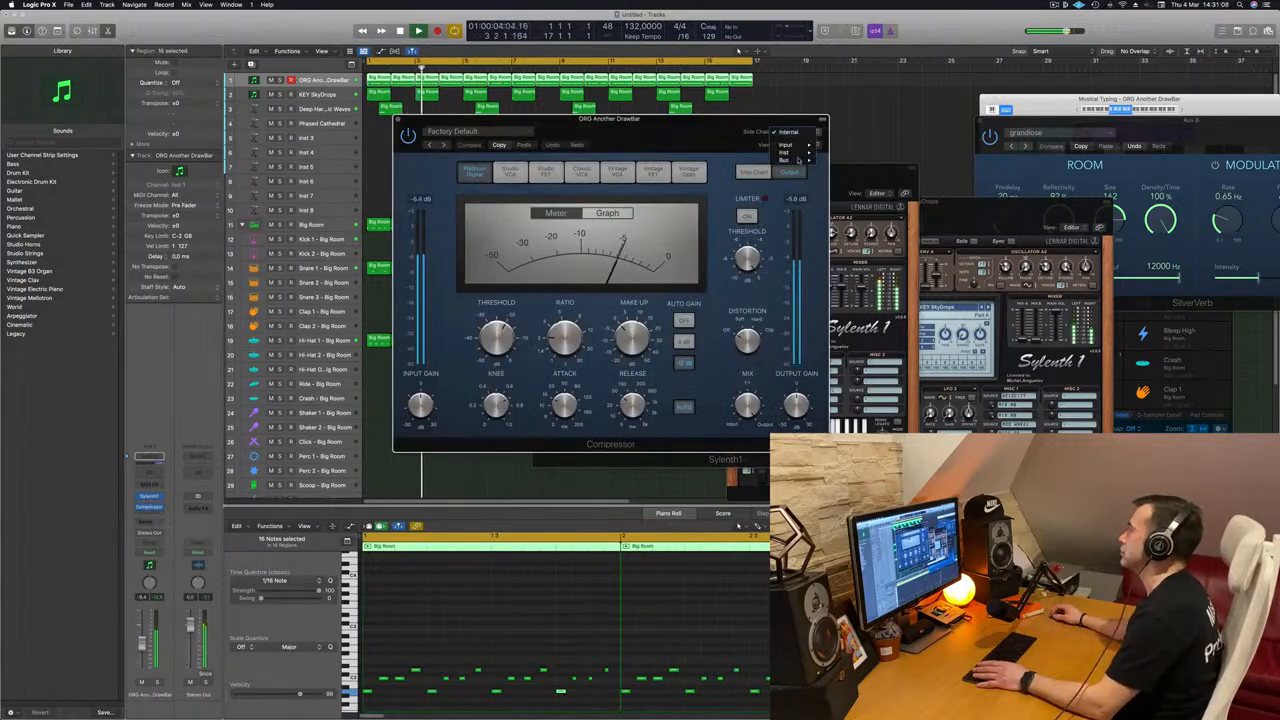
mouse_move(790, 152)
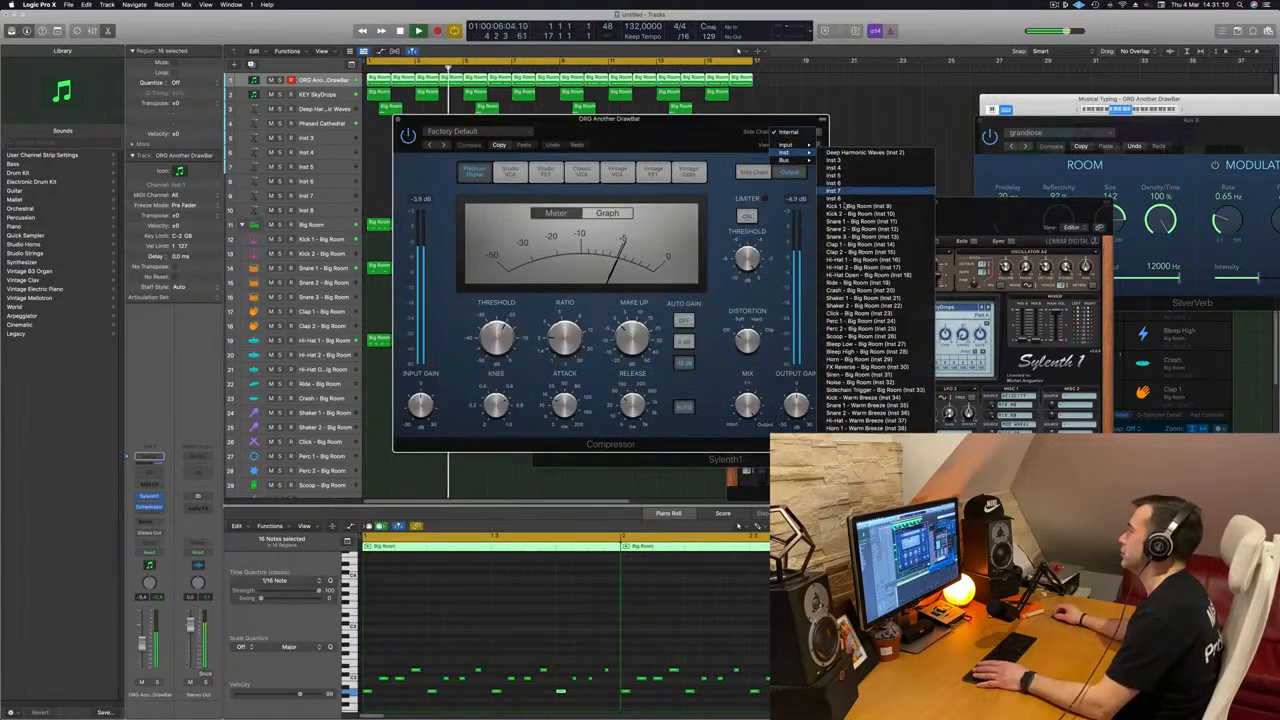
click(846, 206)
Step: Turn off the compressor's automatic release, set its threshold to -16.5 dB and close the plug-in window
drag(691, 121, 786, 122)
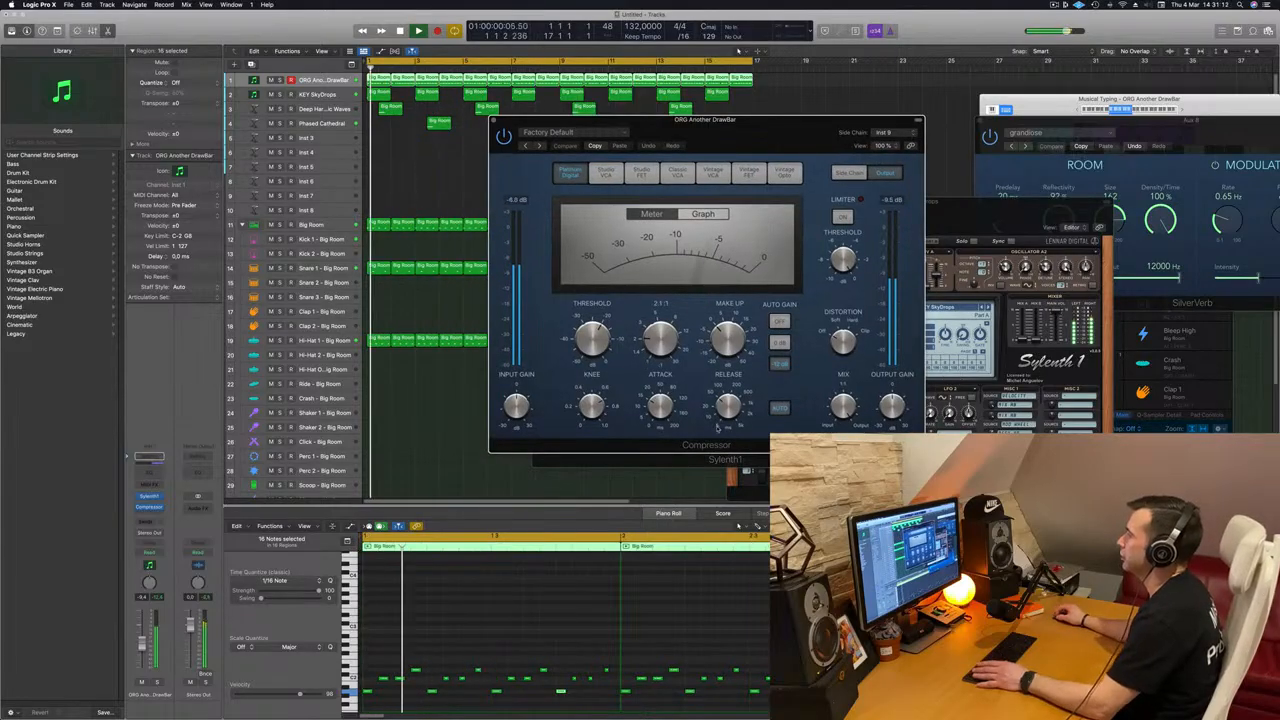
click(773, 408)
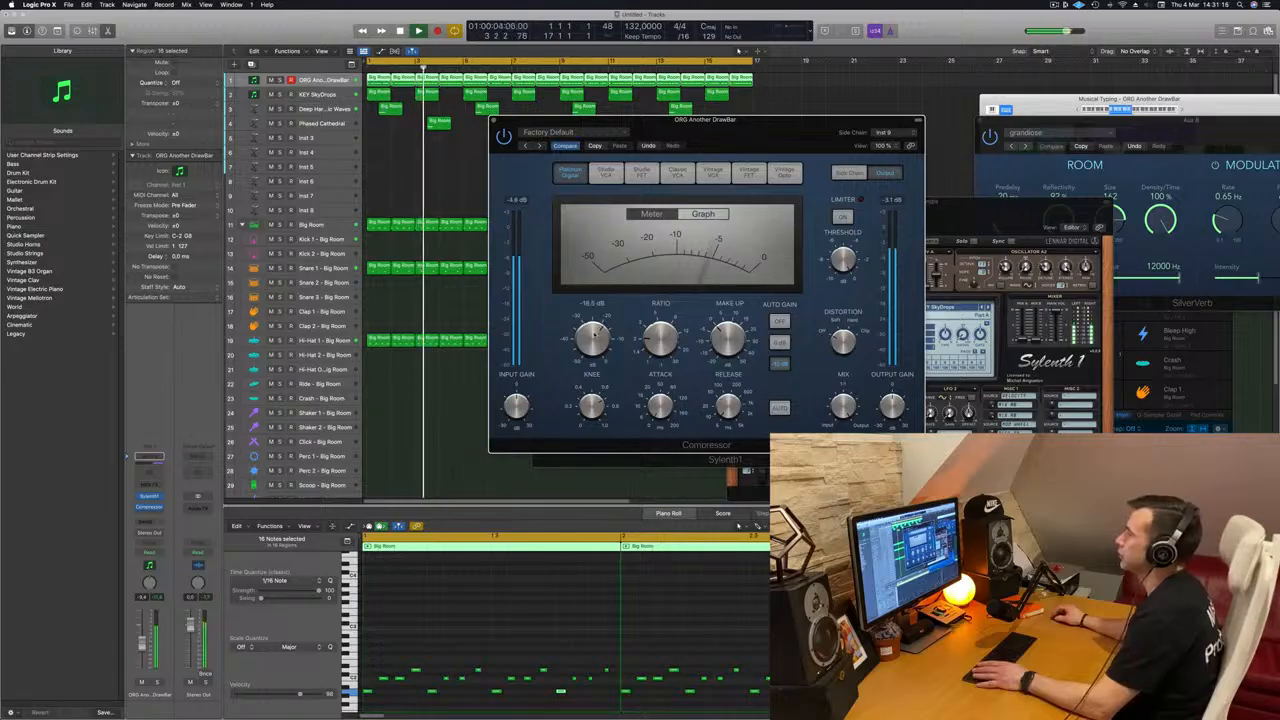
click(494, 120)
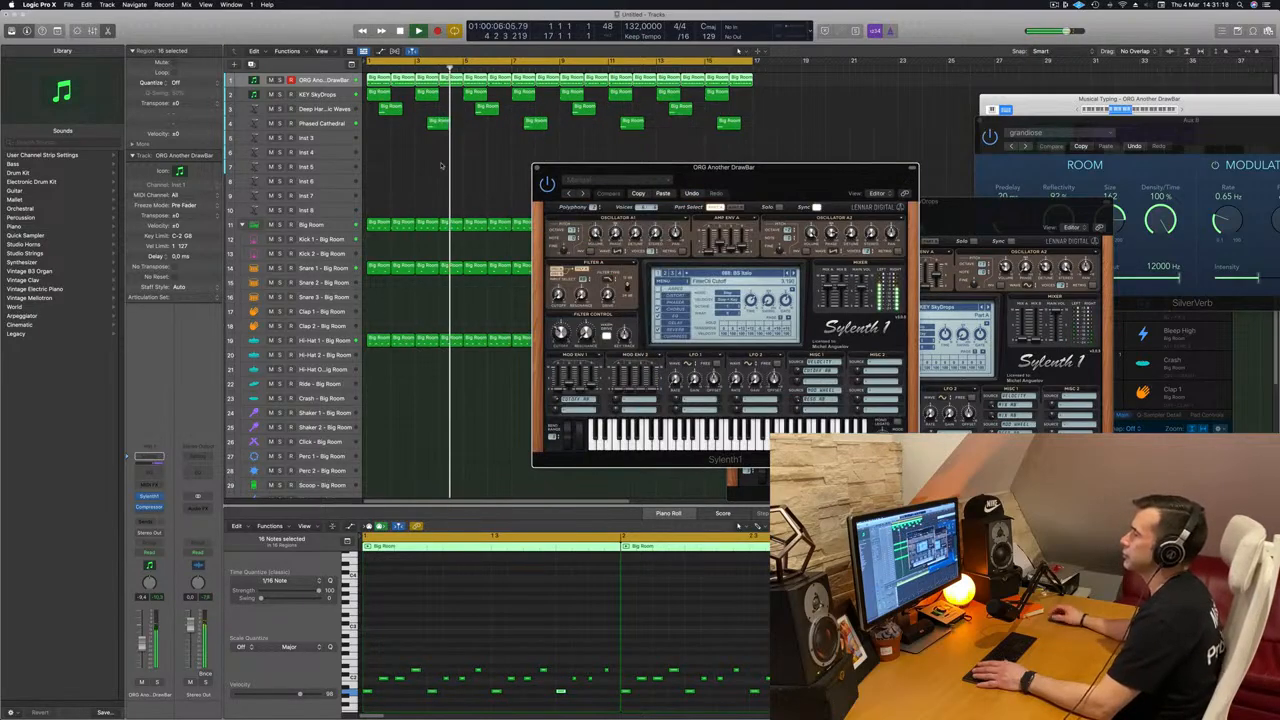
Step: Close the ORG Another DrawBar instrument window and move the KEY SkyDrops Sylenth1 window clear of the arrangement
drag(560, 168, 536, 167)
click(513, 166)
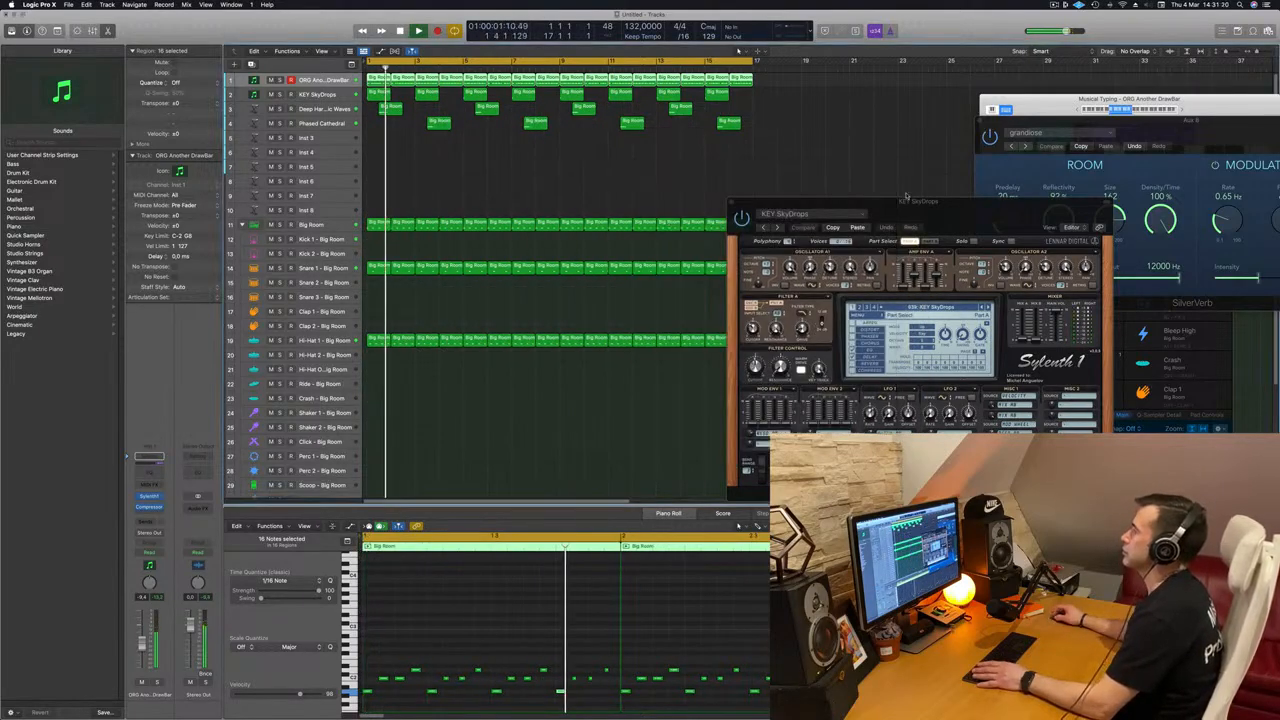
drag(869, 203, 857, 135)
click(530, 203)
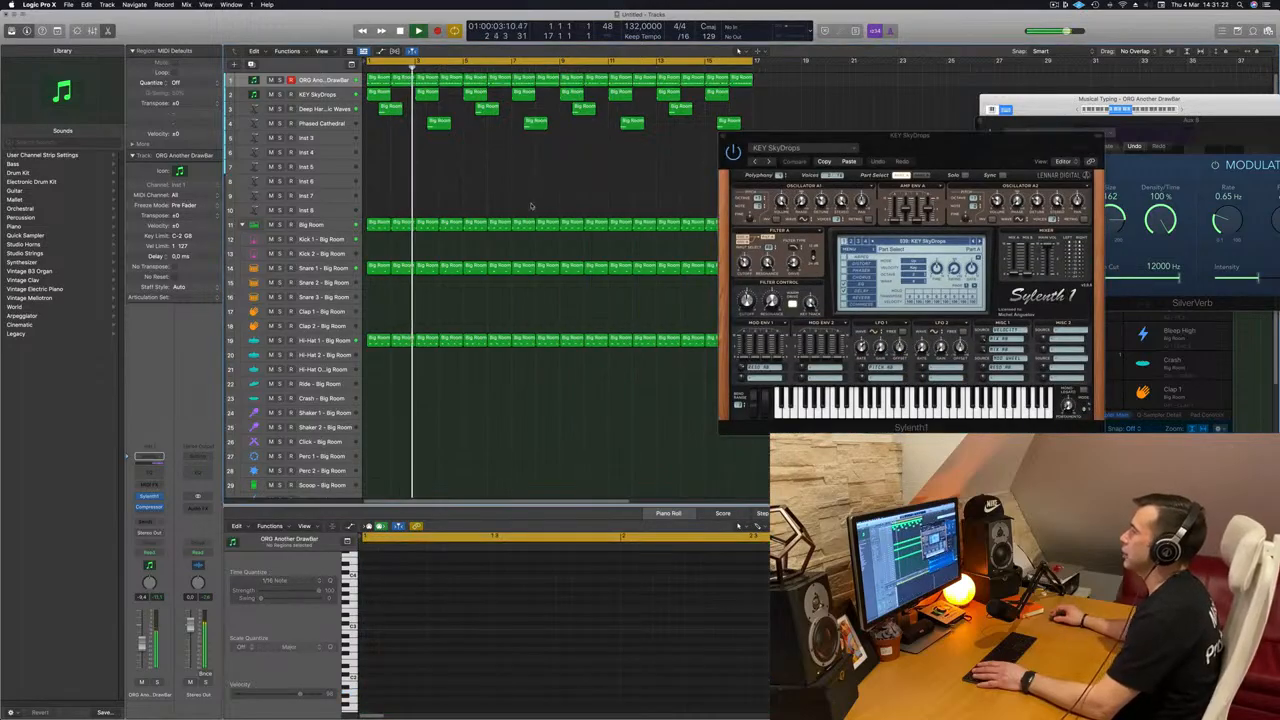
drag(997, 152, 978, 183)
Step: Duplicate the Phased Cathedral track with its settings directly below the original
click(340, 137)
key(space)
key(space)
key(space)
key(space)
click(246, 123)
key(super+d)
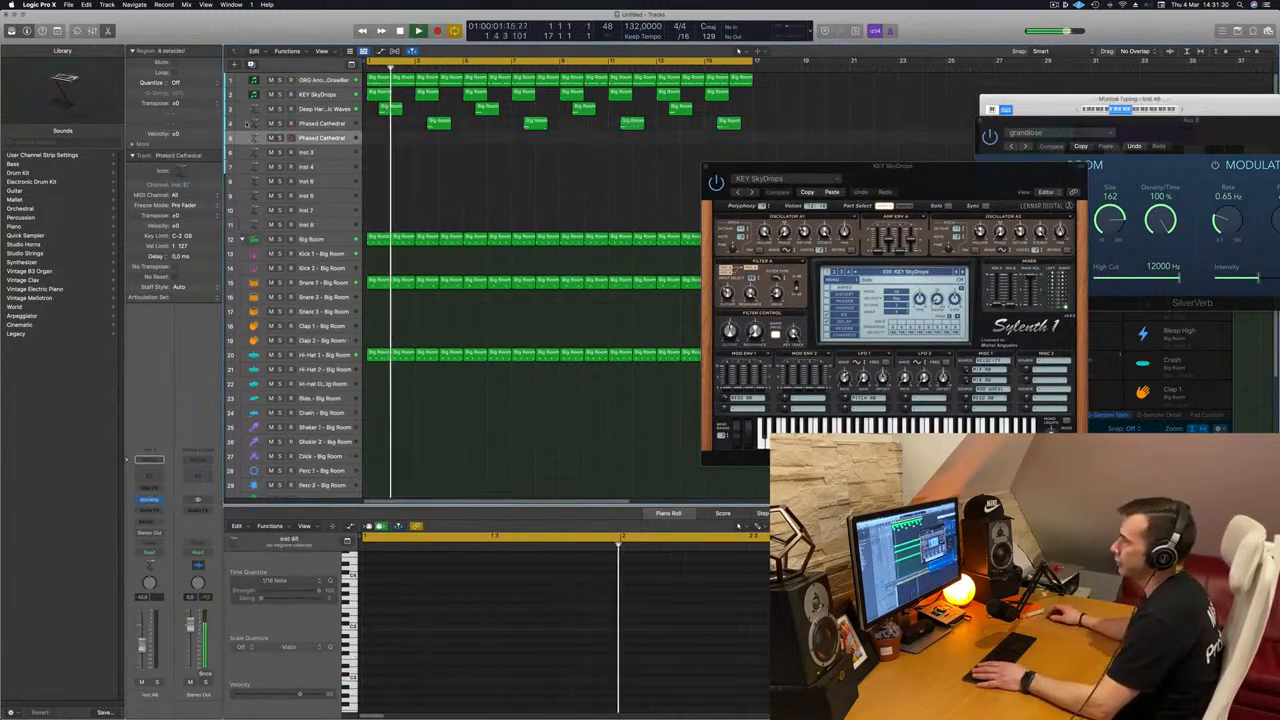
key(space)
key(space)
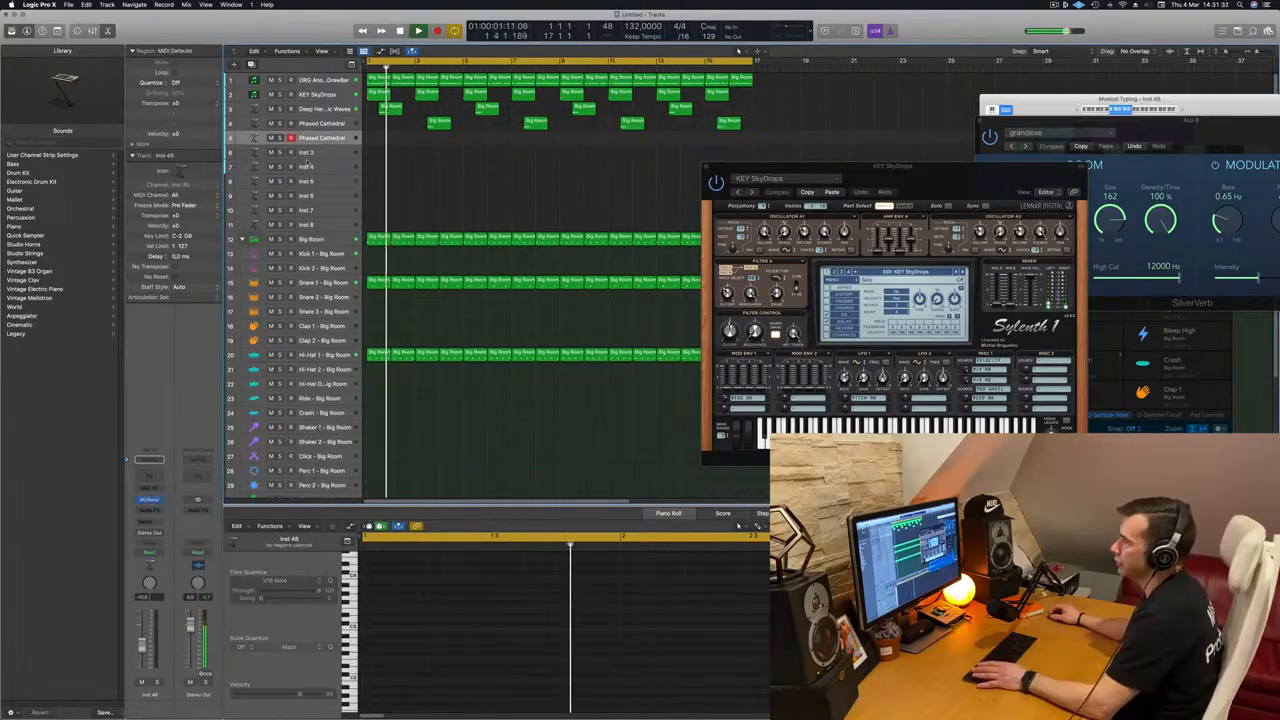
Step: Duplicate the KEY SkyDrops track and move the copy below the duplicated Phased Cathedral track
click(322, 108)
key(space)
key(space)
click(330, 94)
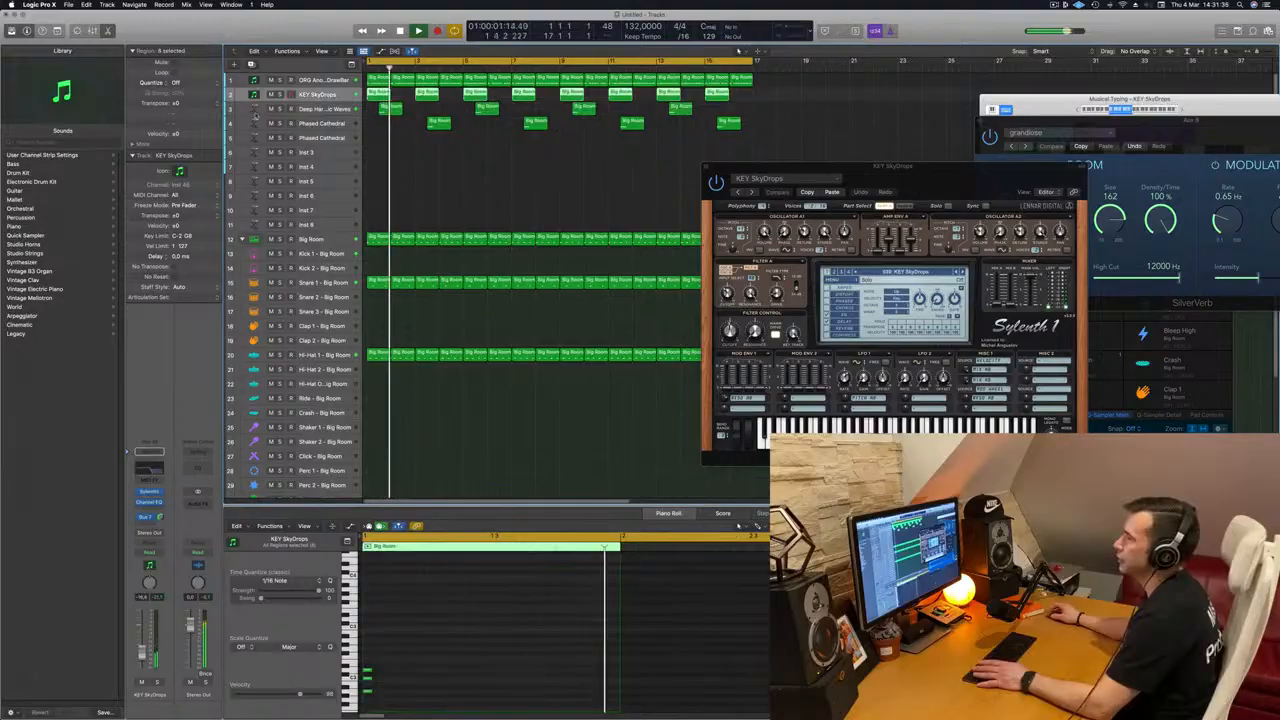
click(251, 65)
drag(338, 110, 338, 155)
key(space)
key(space)
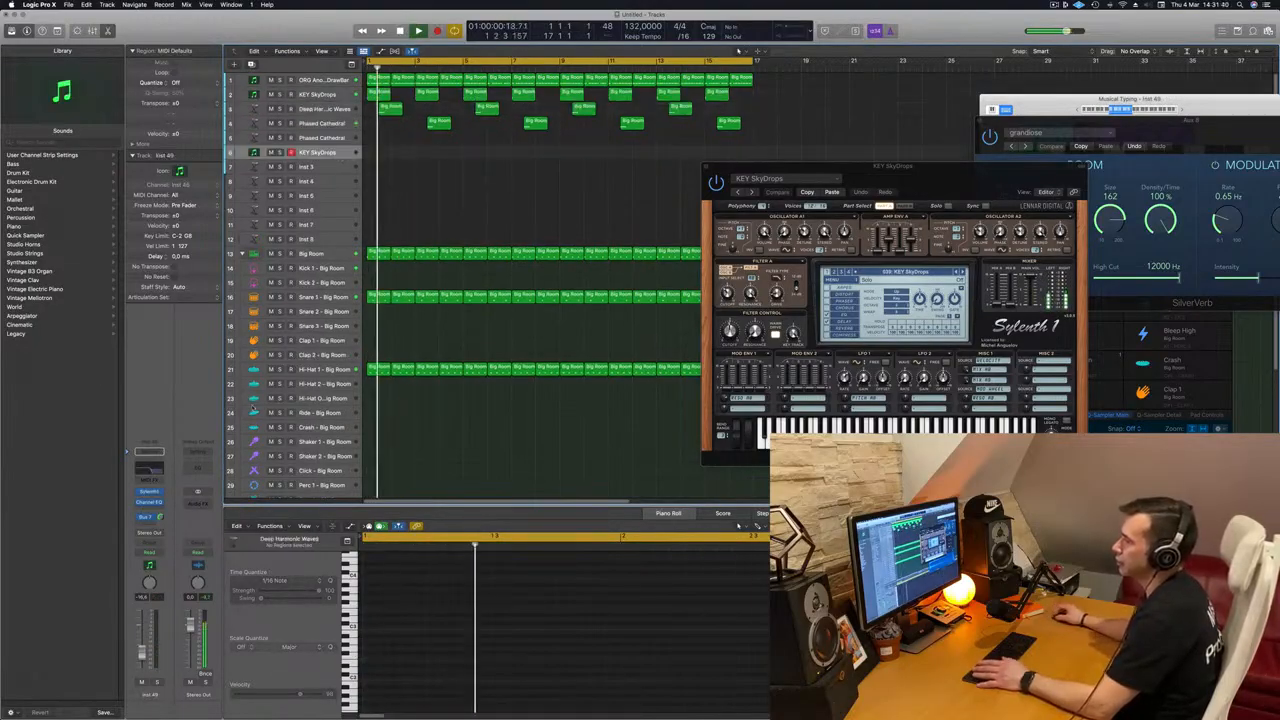
Step: Open the Sylenth1 and Channel EQ of the duplicated KEY SkyDrops track and switch off the EQ's high-cut band
click(149, 492)
click(152, 468)
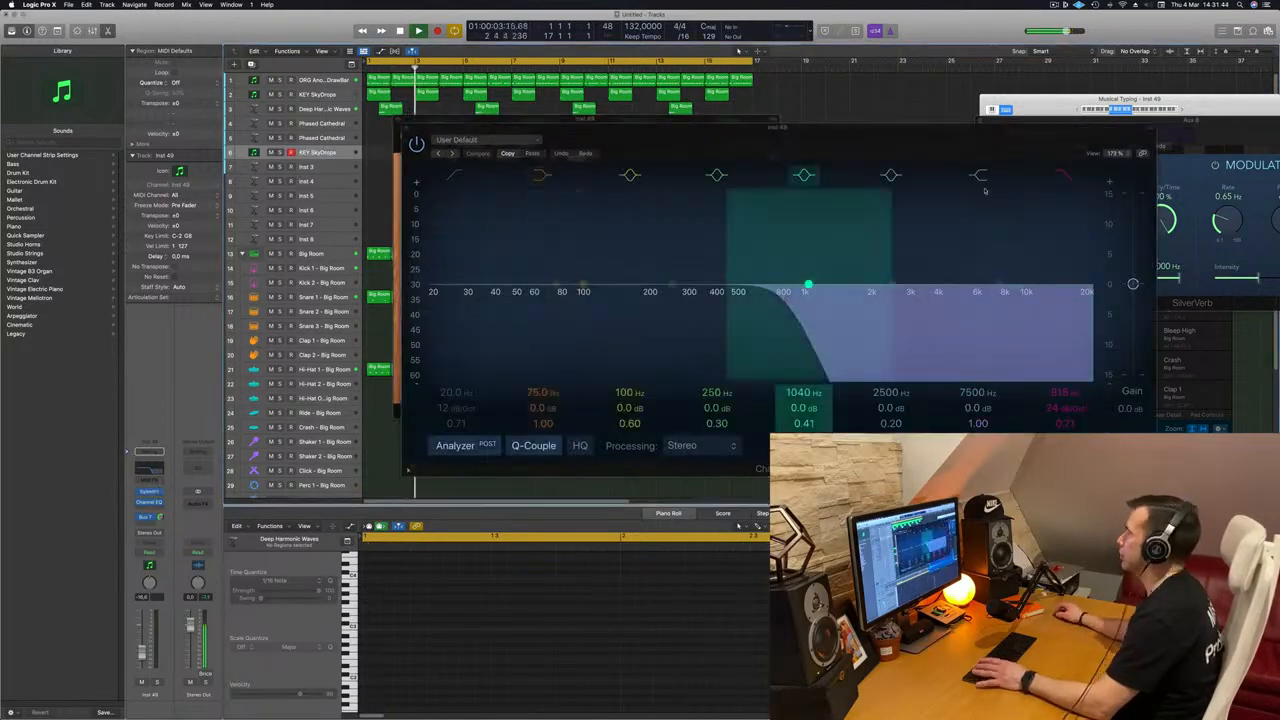
drag(722, 140, 1215, 121)
drag(682, 133, 804, 175)
Step: Browse the four preset pages of the current bank in the duplicated track's Sylenth1 for a new sound during playback
click(725, 267)
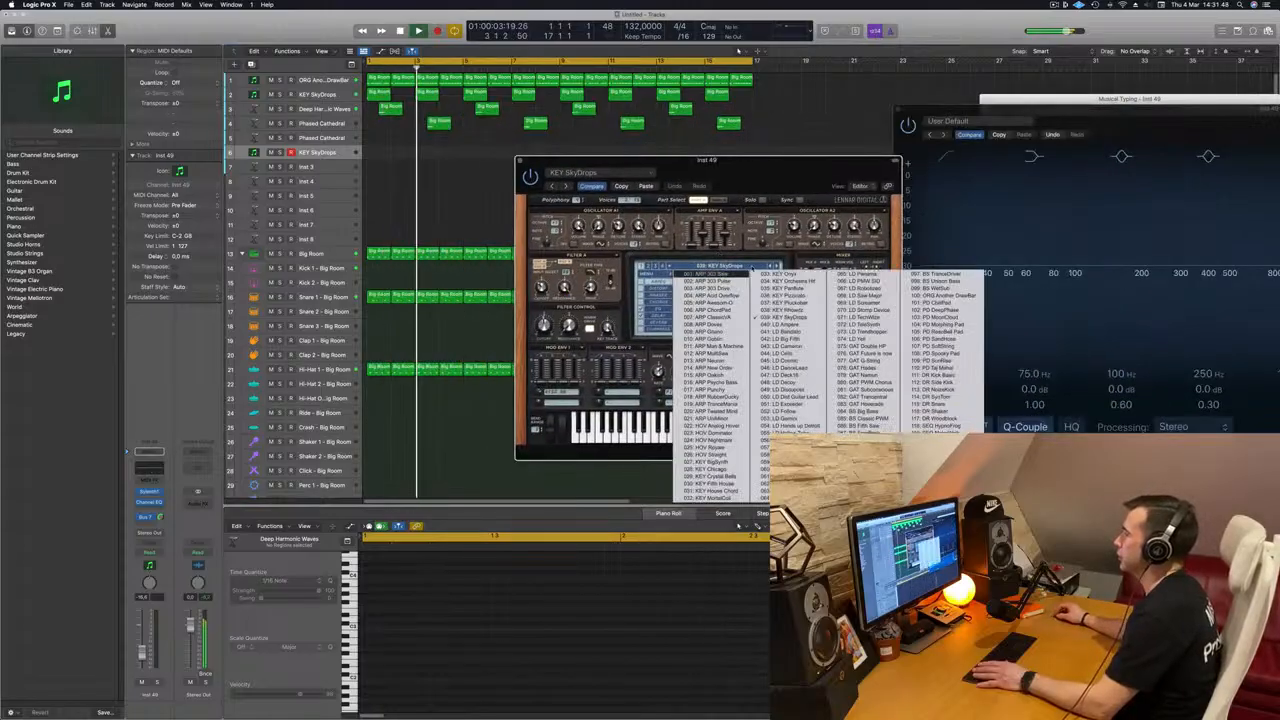
click(650, 267)
click(725, 267)
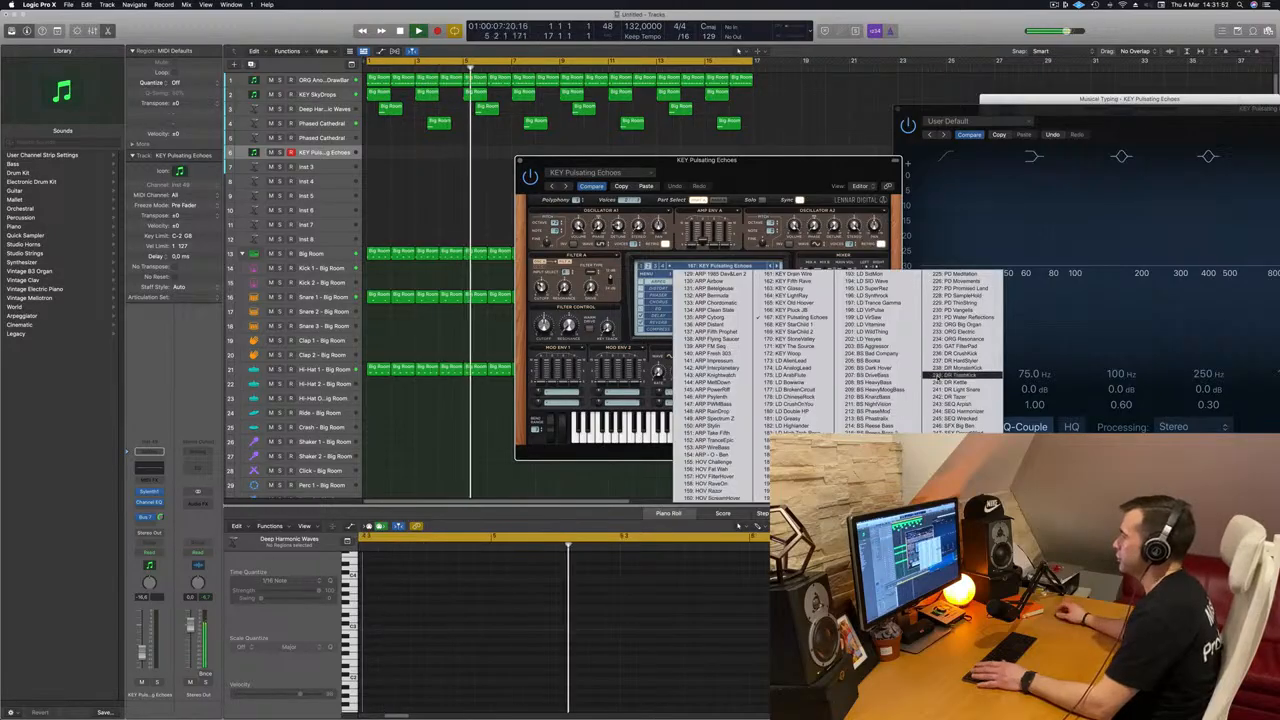
click(642, 266)
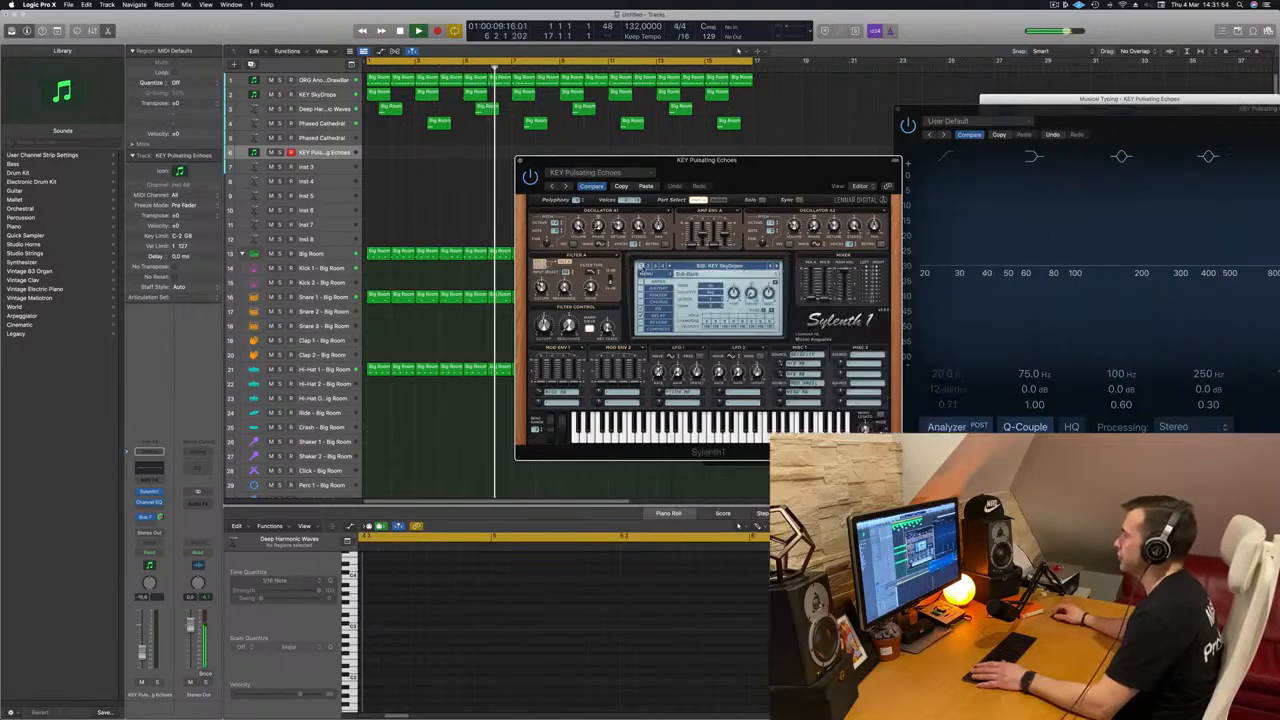
click(707, 267)
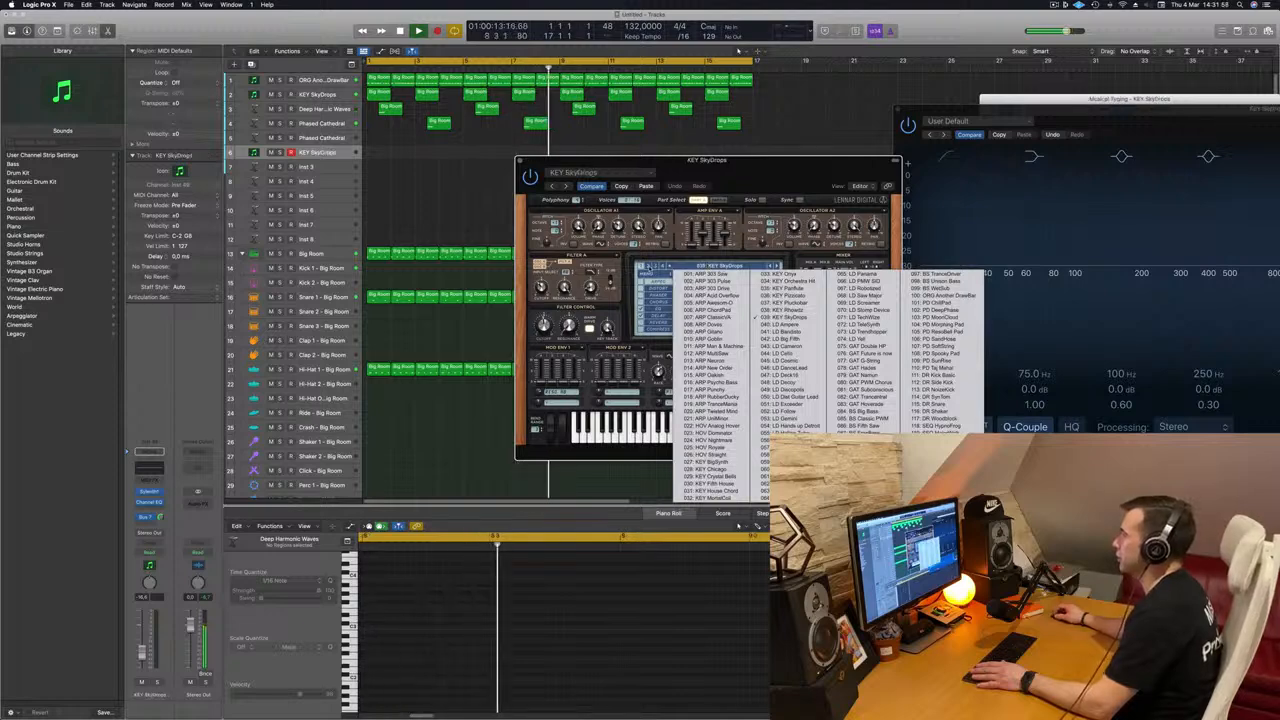
click(650, 267)
click(648, 267)
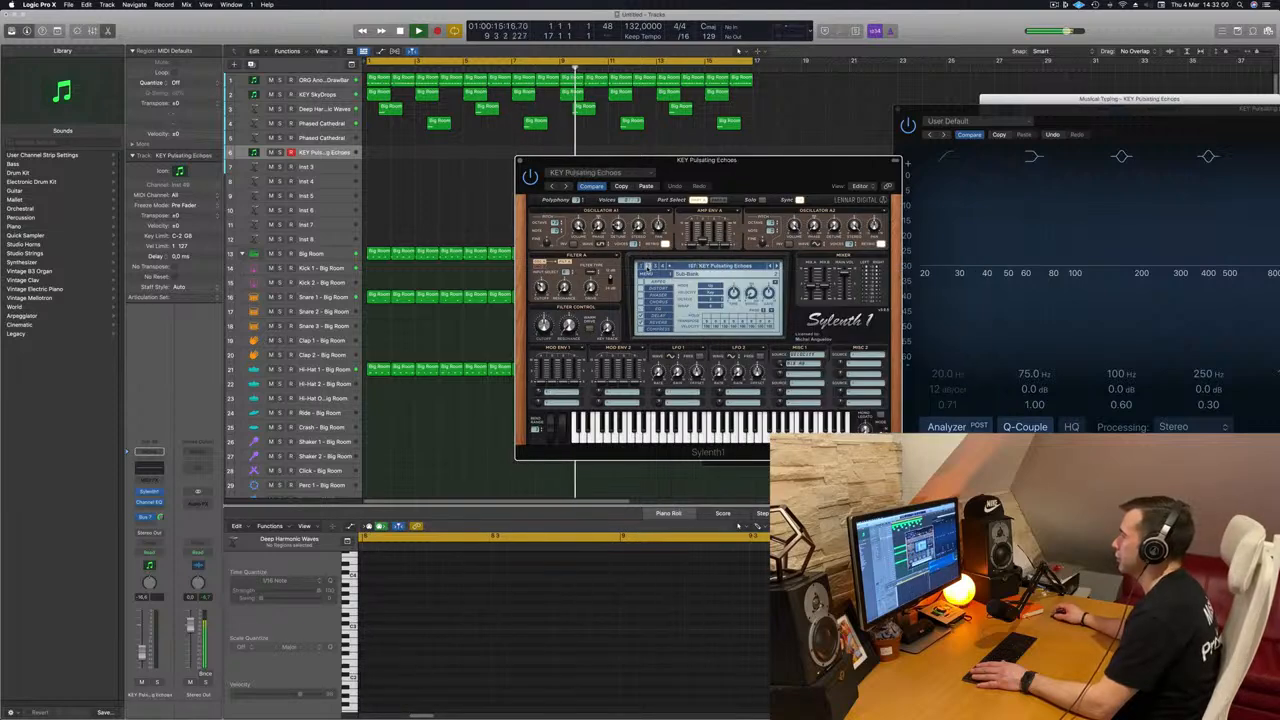
click(715, 267)
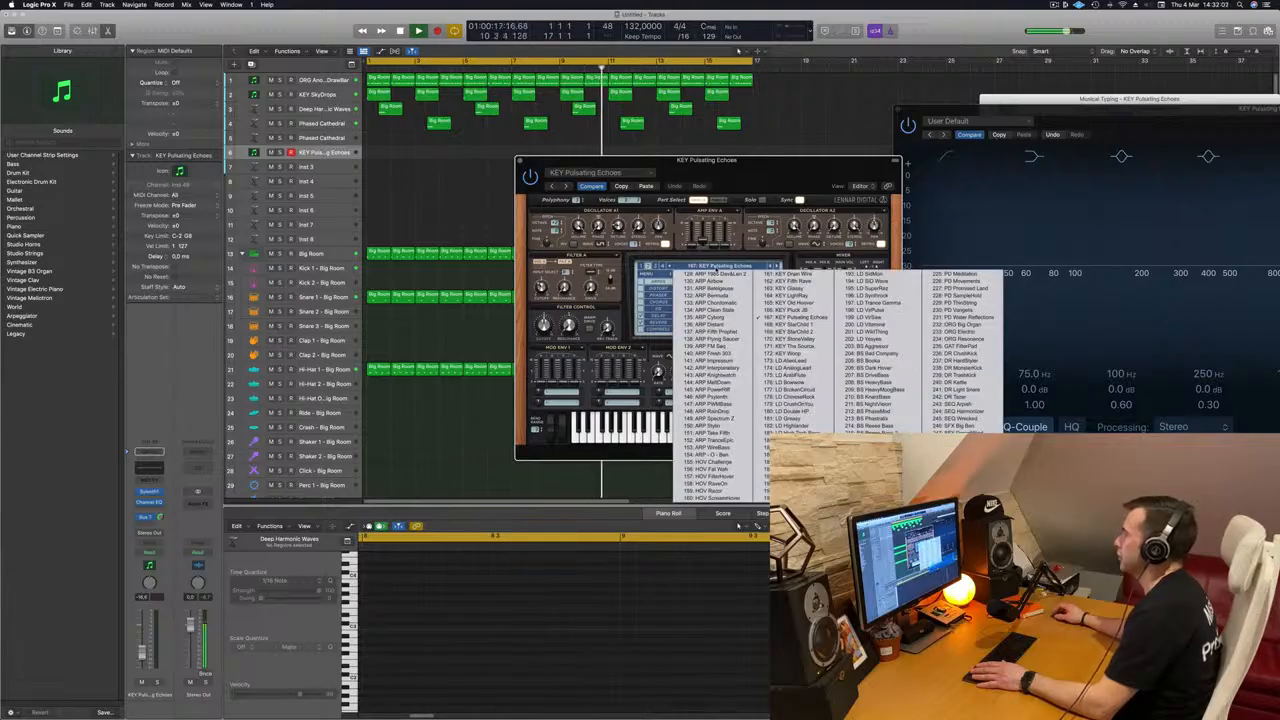
click(650, 267)
click(700, 267)
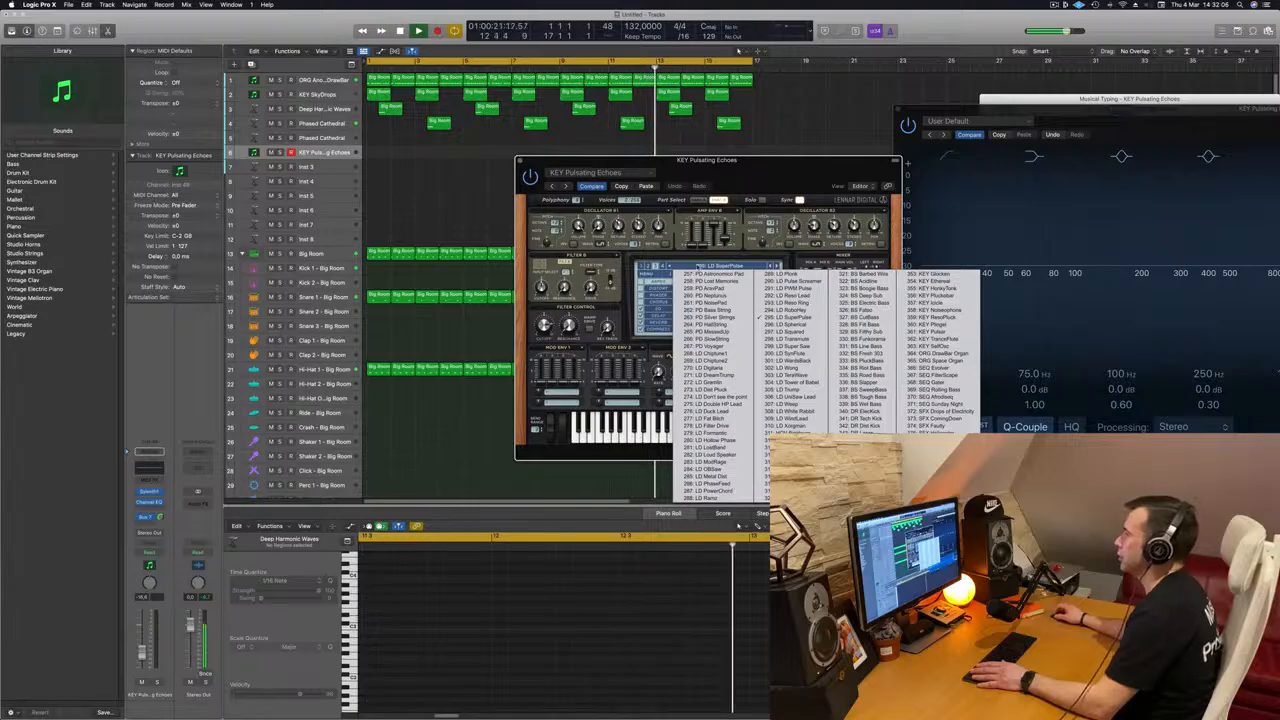
click(650, 267)
click(705, 267)
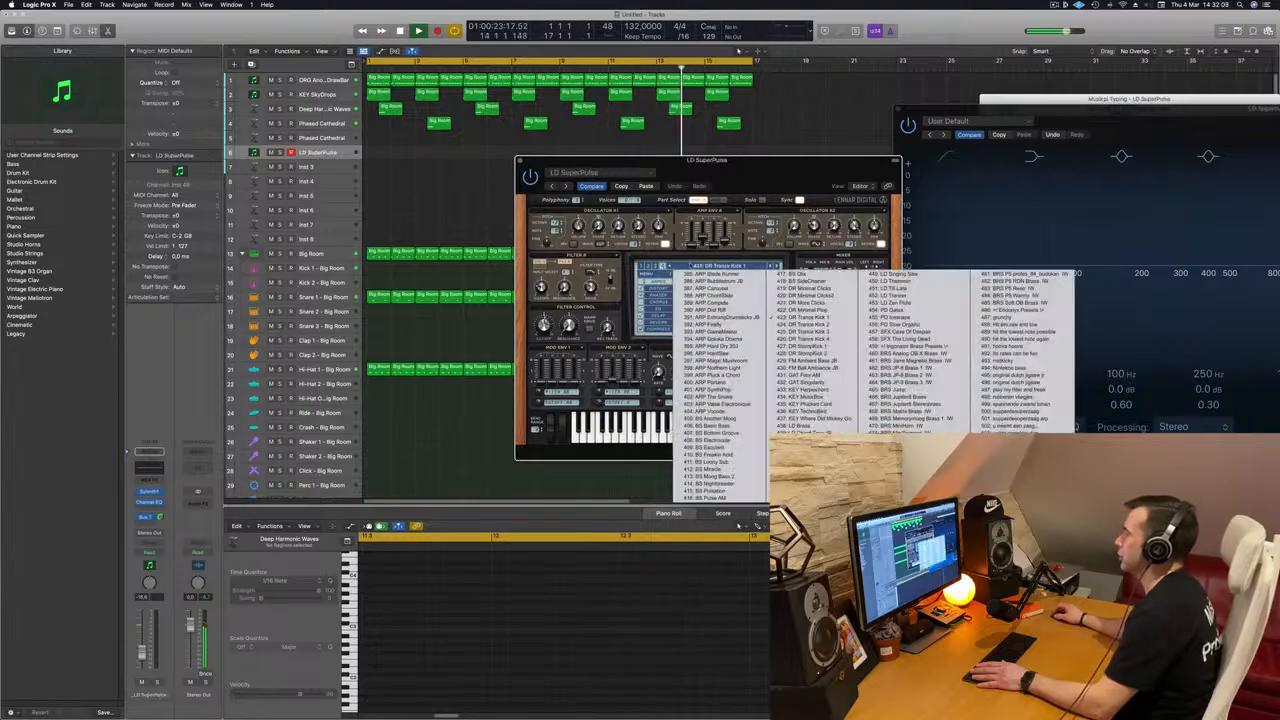
click(641, 267)
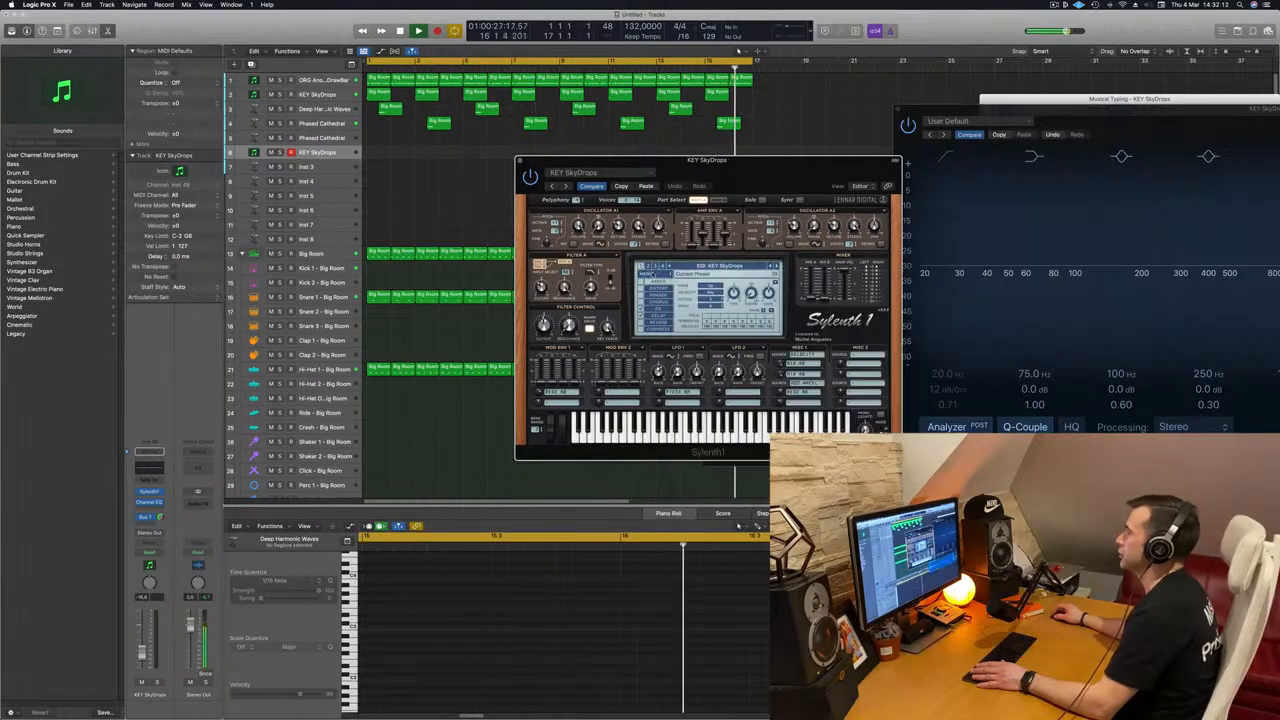
Step: Load a different factory bank into the duplicated track's Sylenth1 and select its PAD - Anjuna Pad preset
click(646, 273)
mouse_move(682, 283)
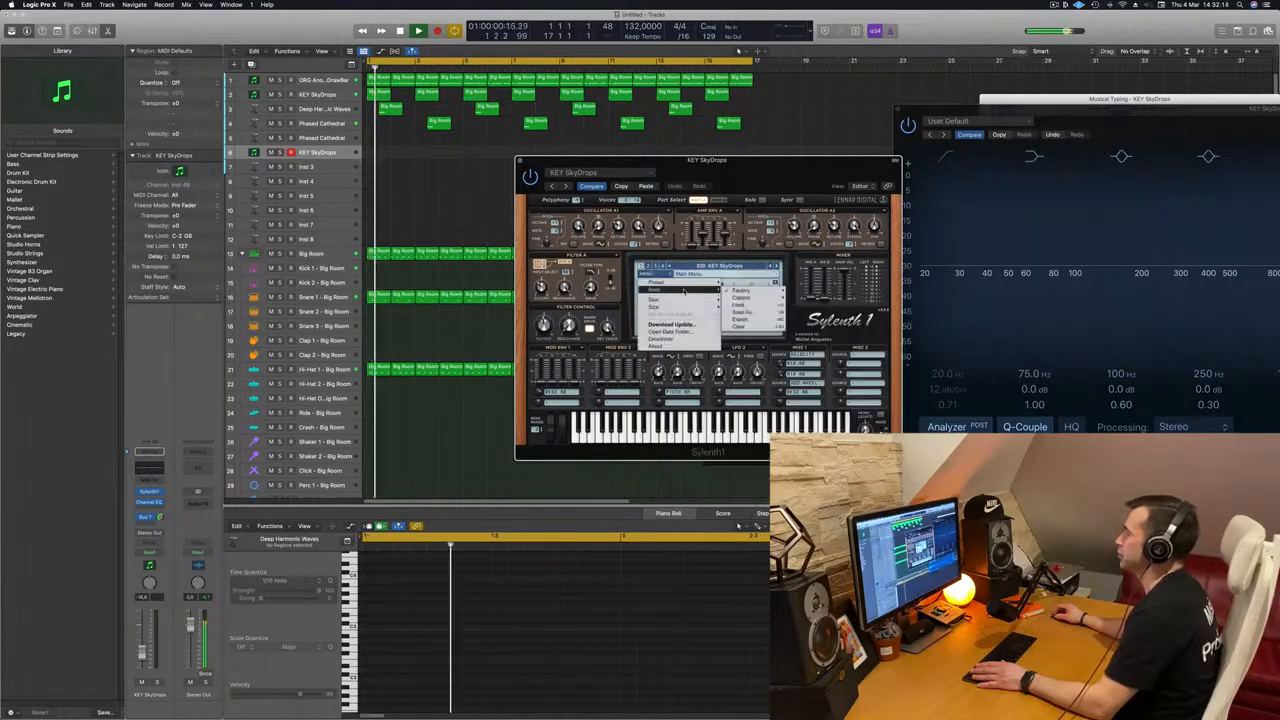
mouse_move(740, 290)
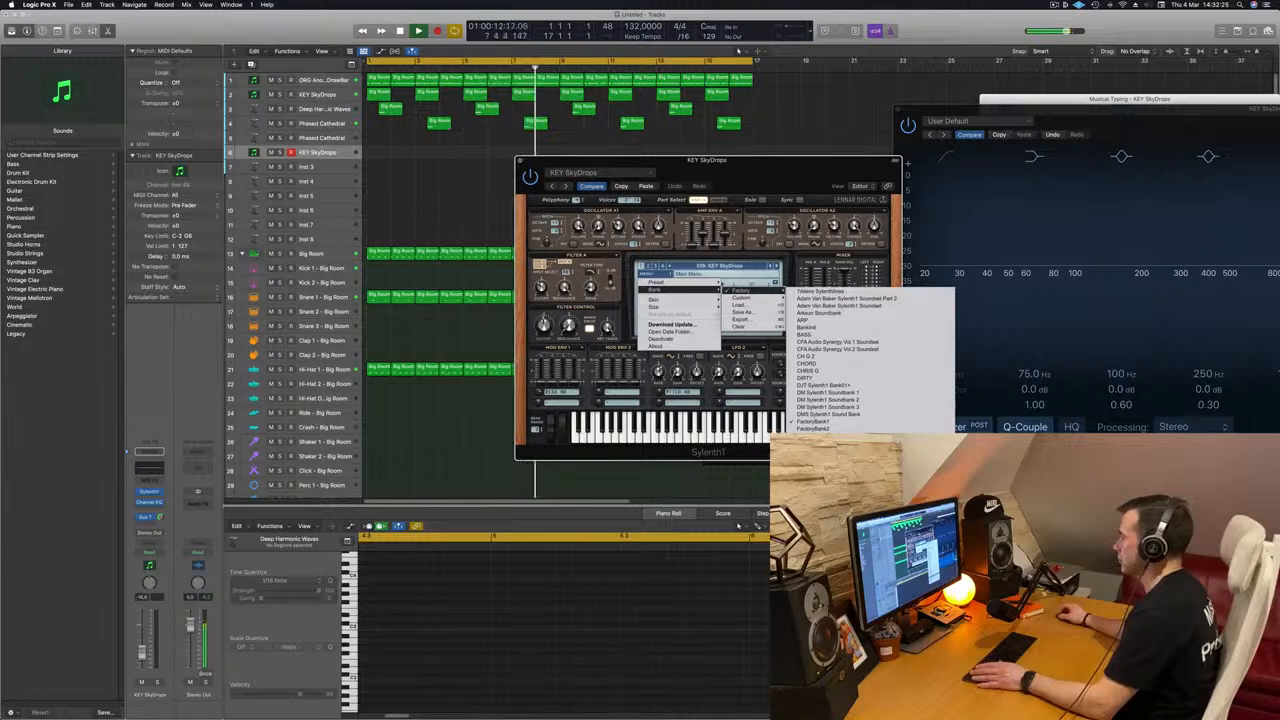
click(802, 320)
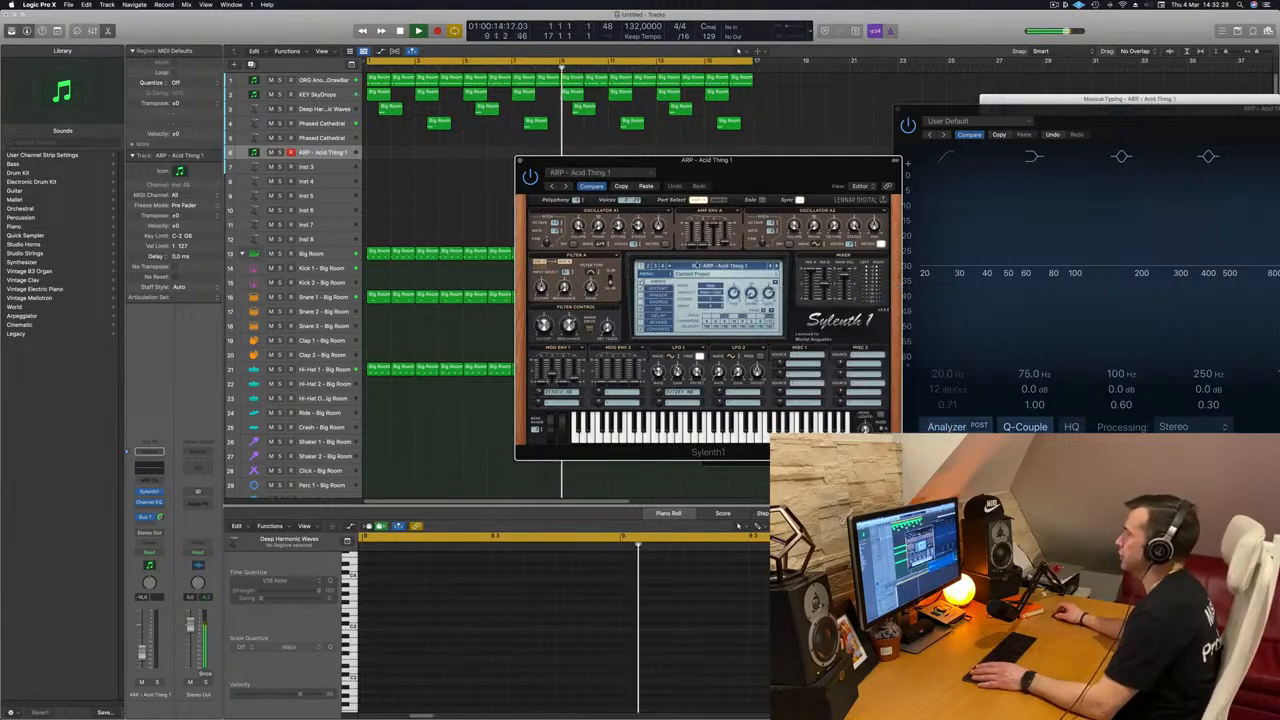
click(705, 266)
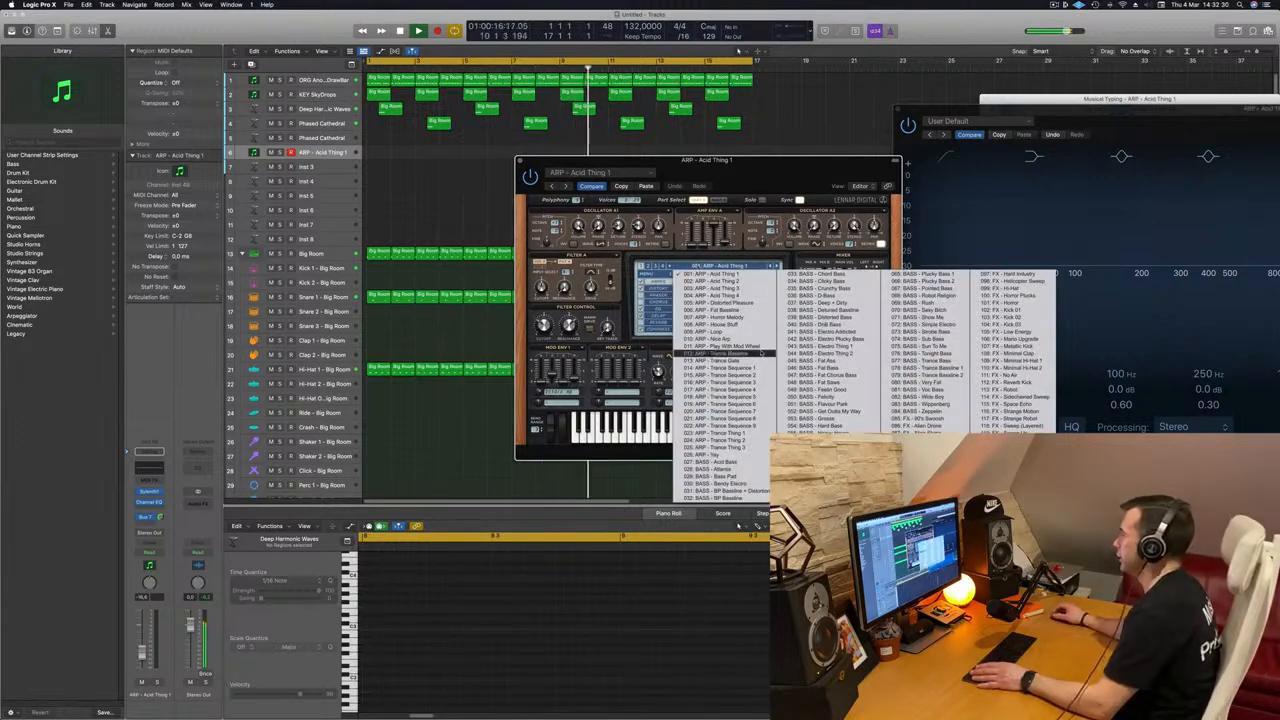
click(651, 266)
click(650, 266)
click(715, 266)
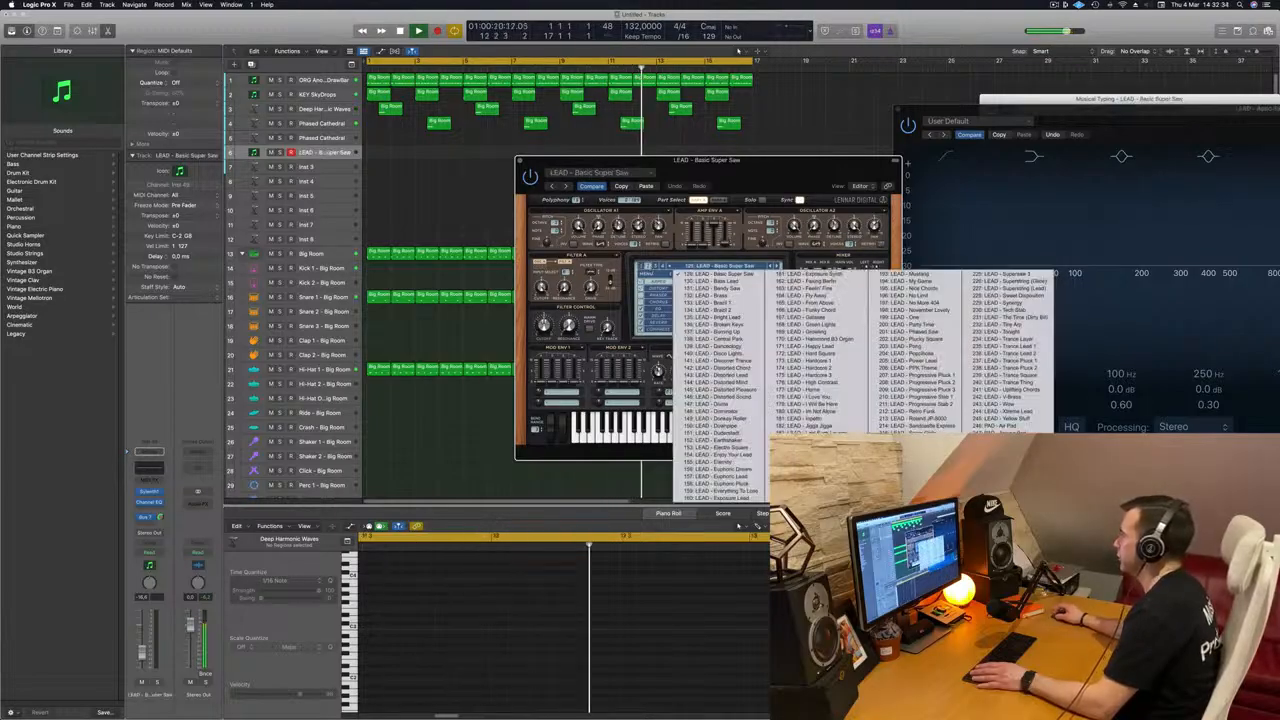
click(1000, 433)
Step: Audition the Anjuna Pad against the arrangement from the start, adjusting its Osc A1 detune and slightly raising the channel volume
drag(786, 171, 761, 235)
key(space)
key(Return)
key(space)
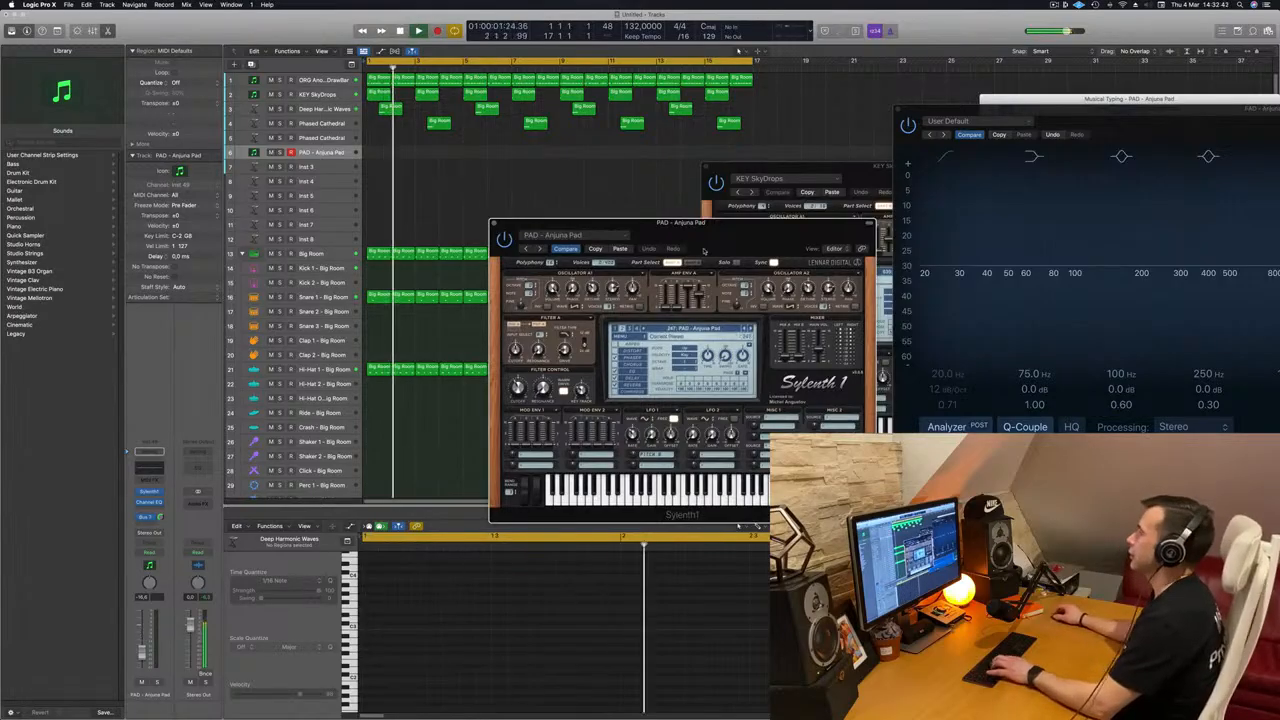
drag(705, 240, 706, 211)
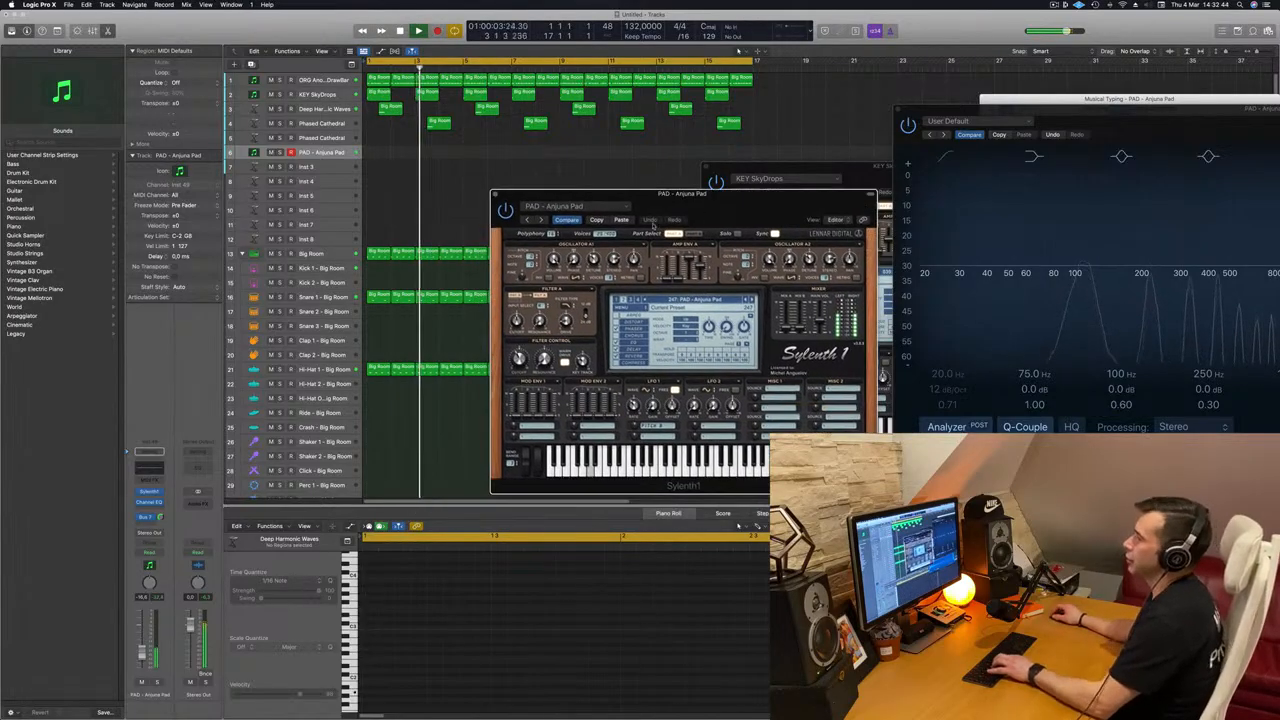
drag(142, 657, 142, 655)
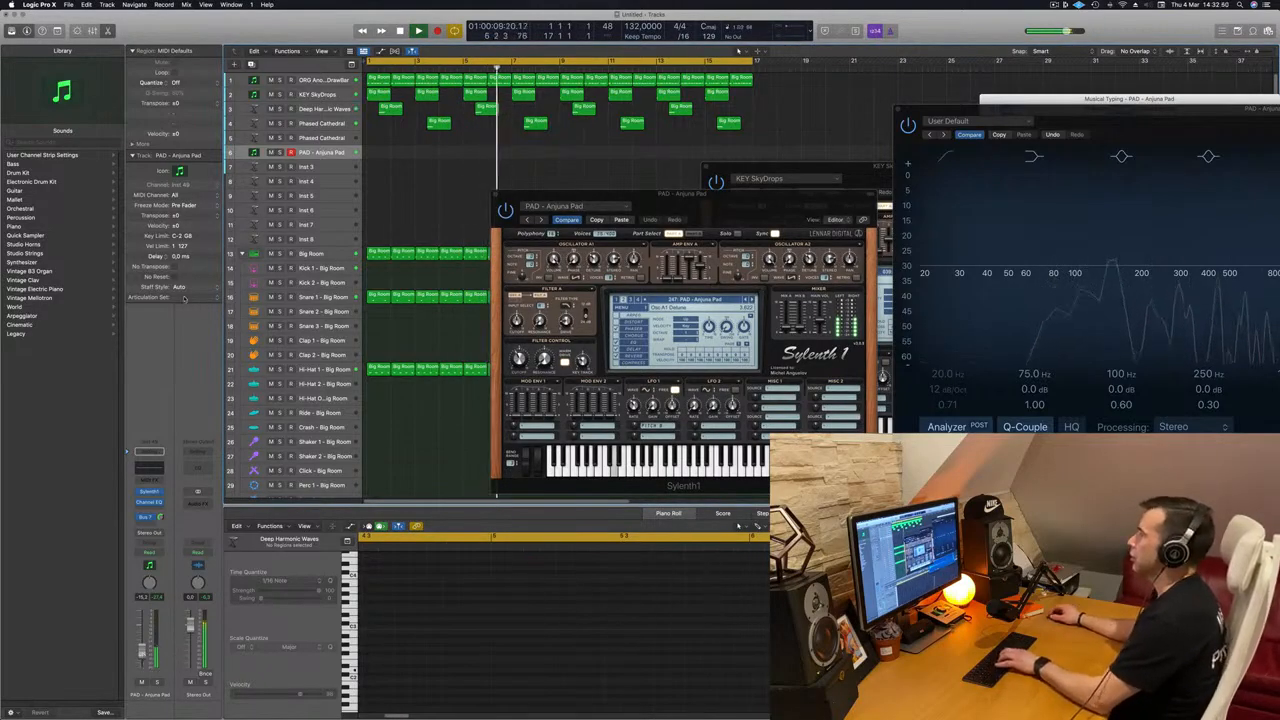
drag(746, 204, 568, 273)
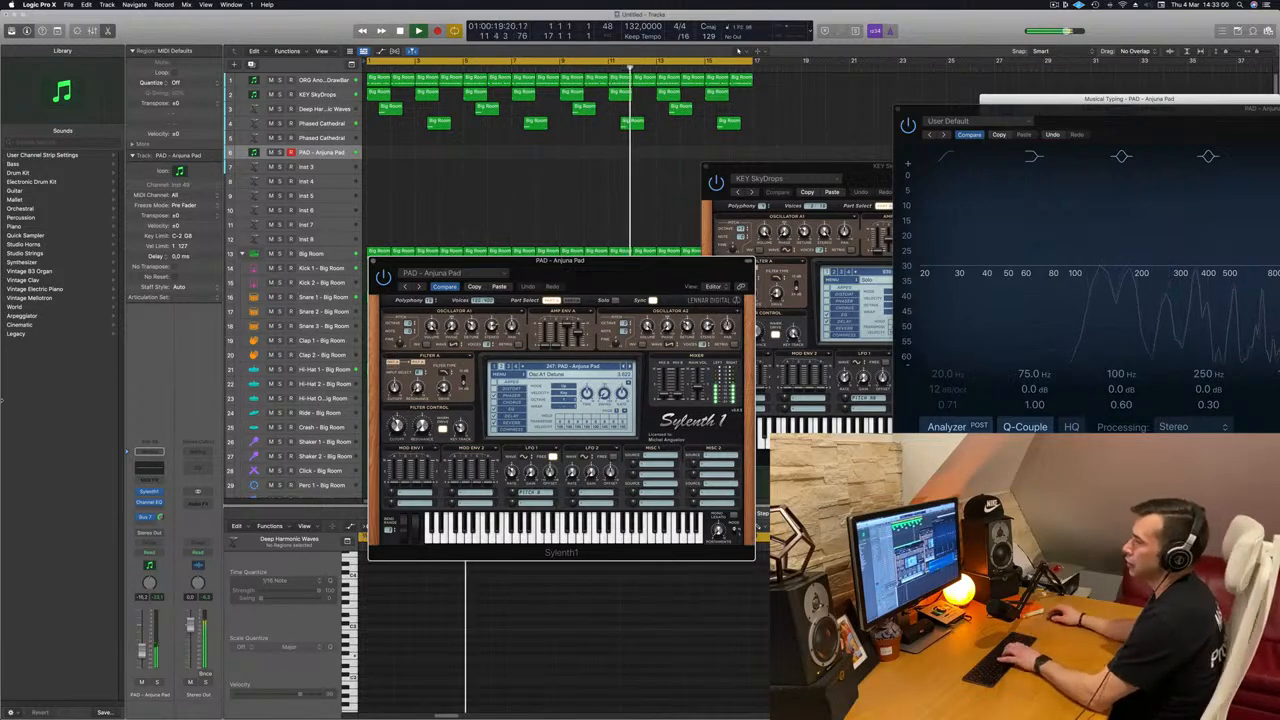
Step: Adjust the PAD - Anjuna Pad track's Bus 7 send and channel volume, and rehearse a melody with Musical Typing during playback
drag(162, 518, 144, 640)
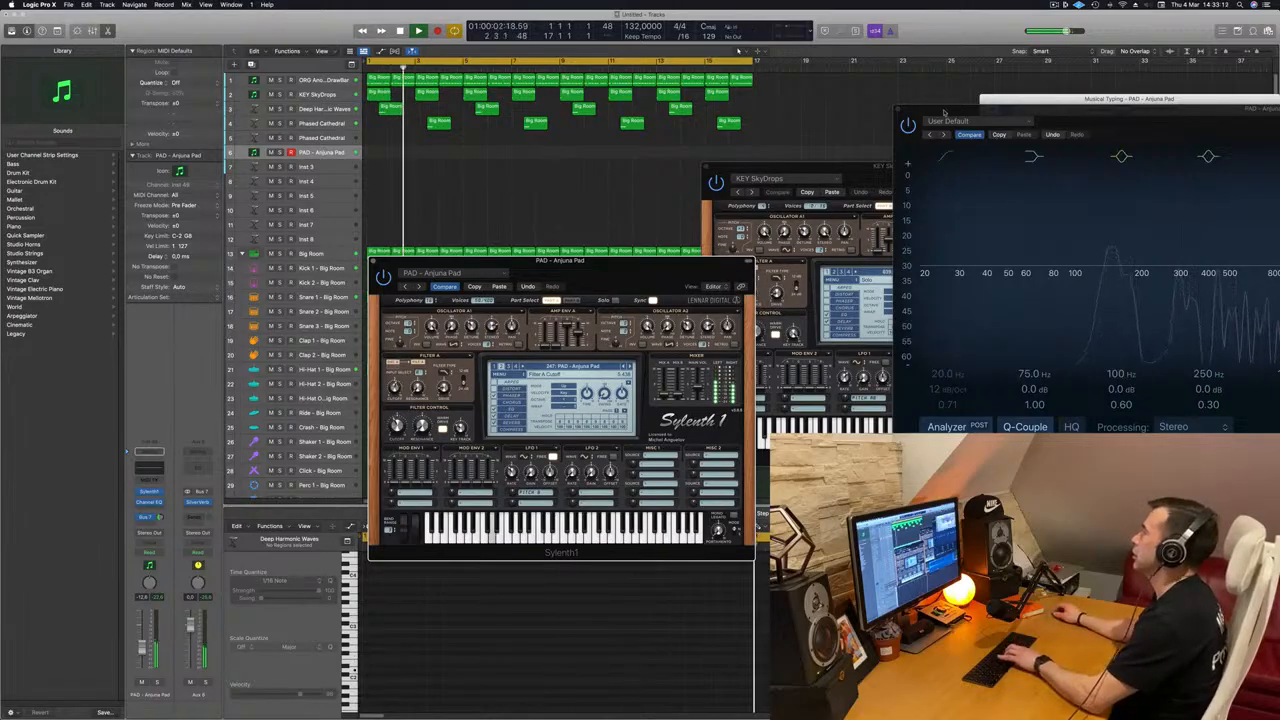
drag(1051, 101, 724, 129)
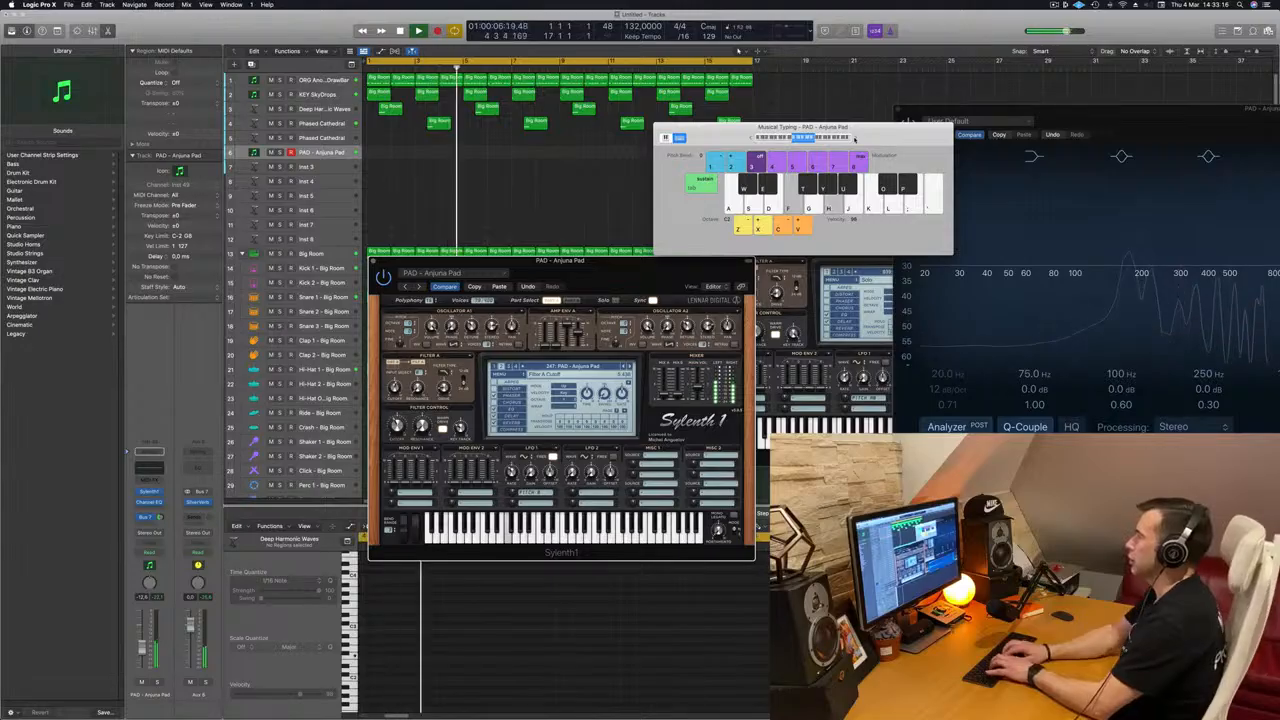
key(f)
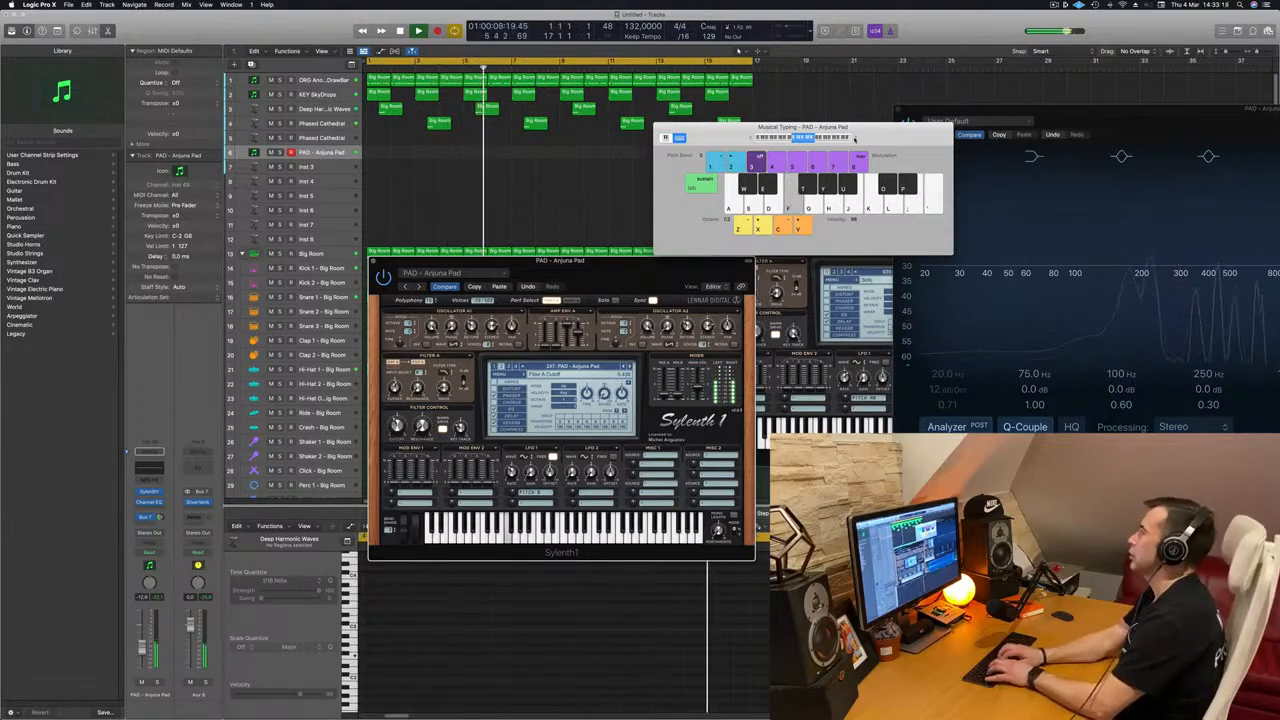
key(k)
key(f)
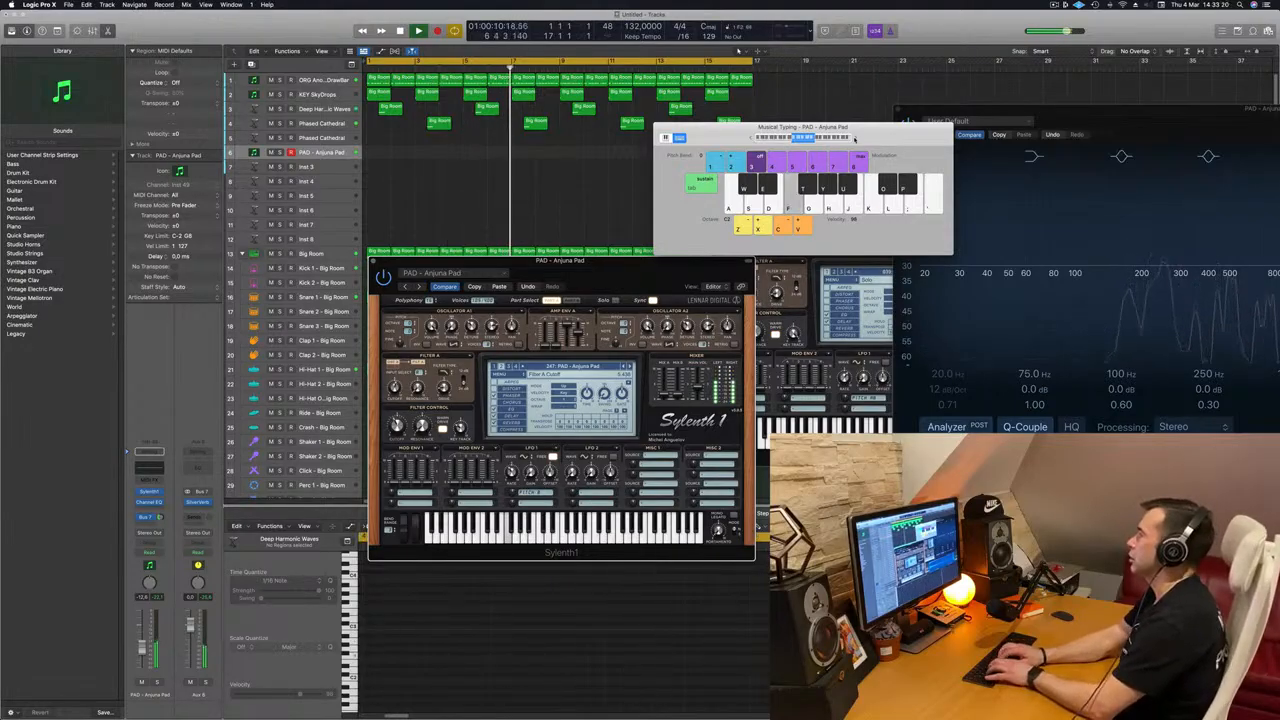
key(k)
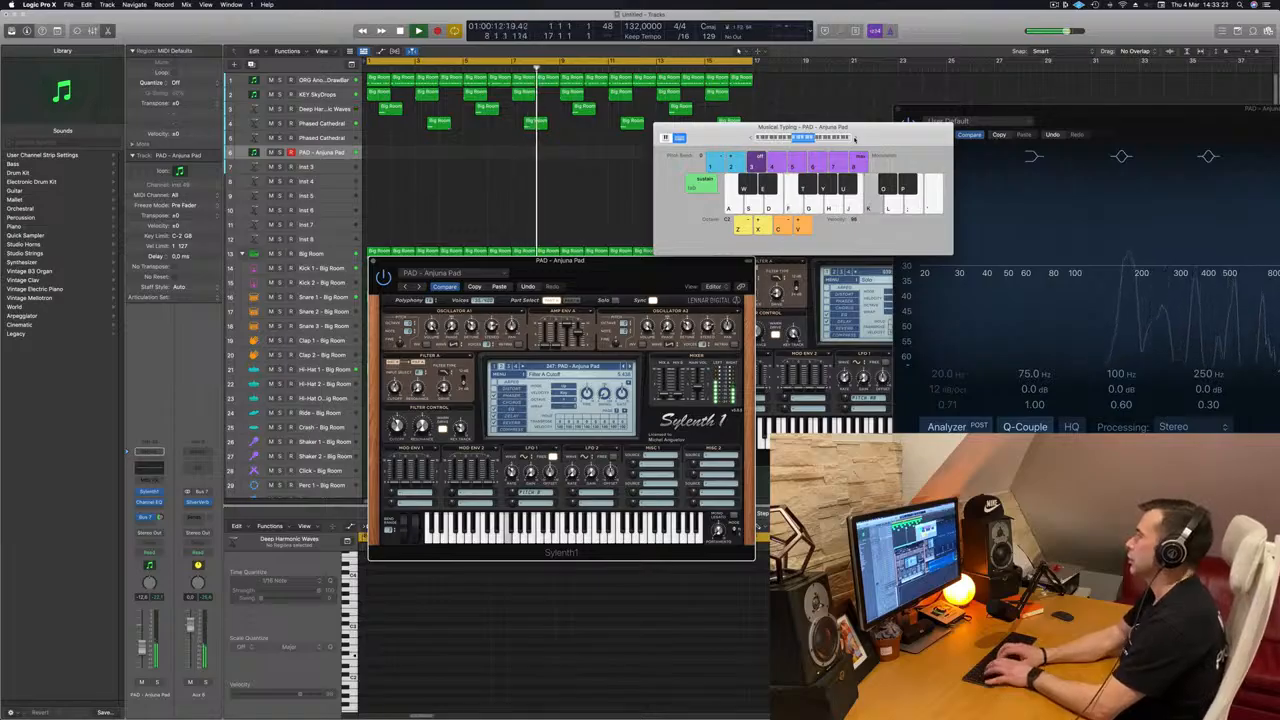
key(f)
key(k)
key(f)
Step: Record the rehearsed melody onto the PAD - Anjuna Pad track over the looping arrangement and stop the transport
key(r)
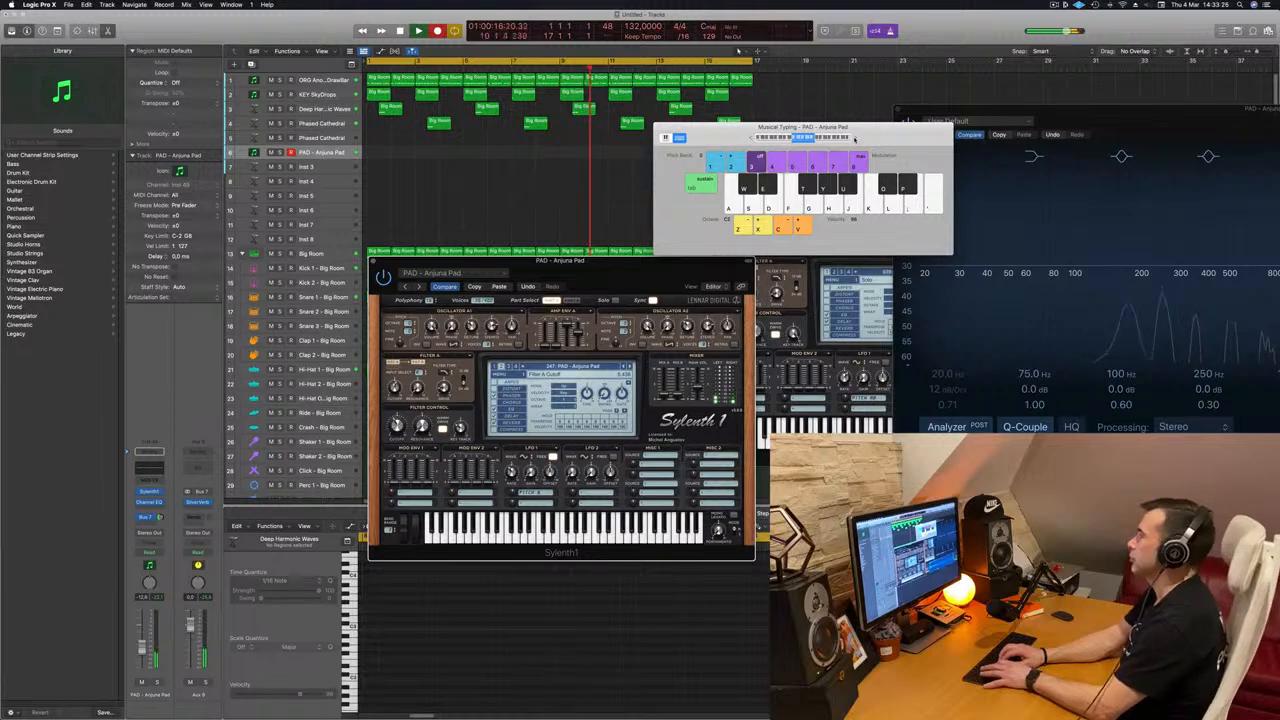
key(j)
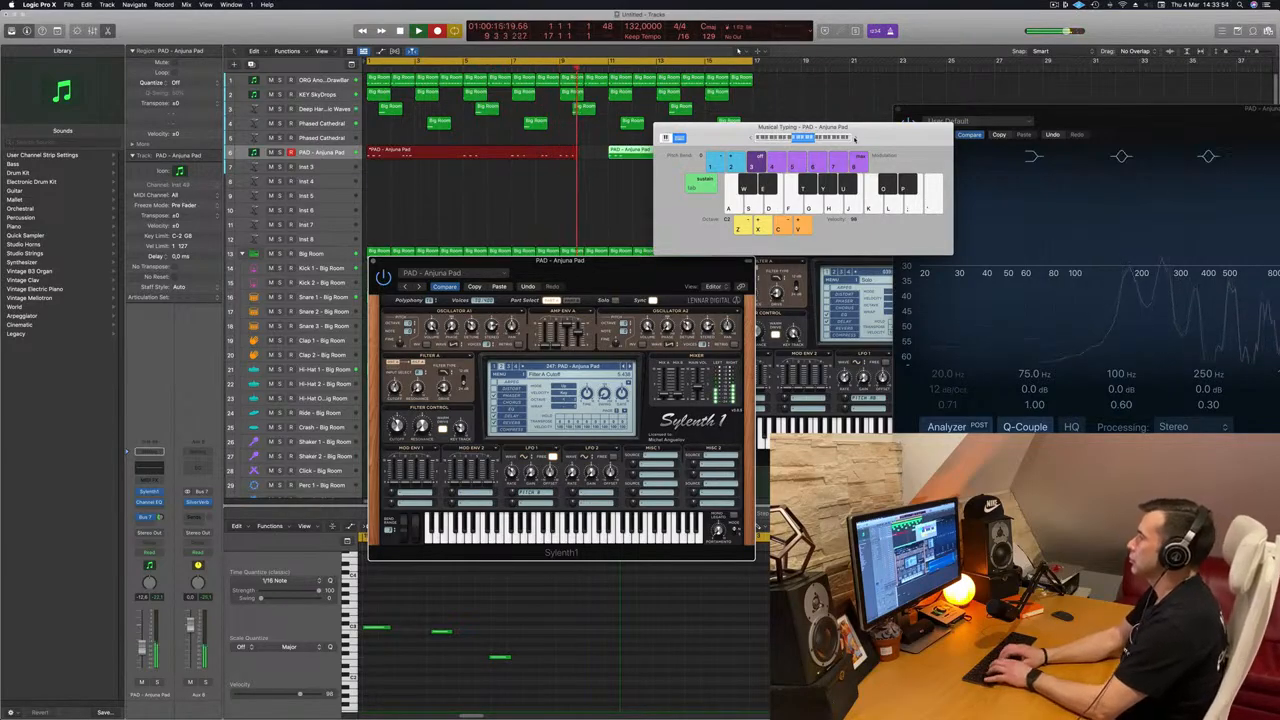
key(space)
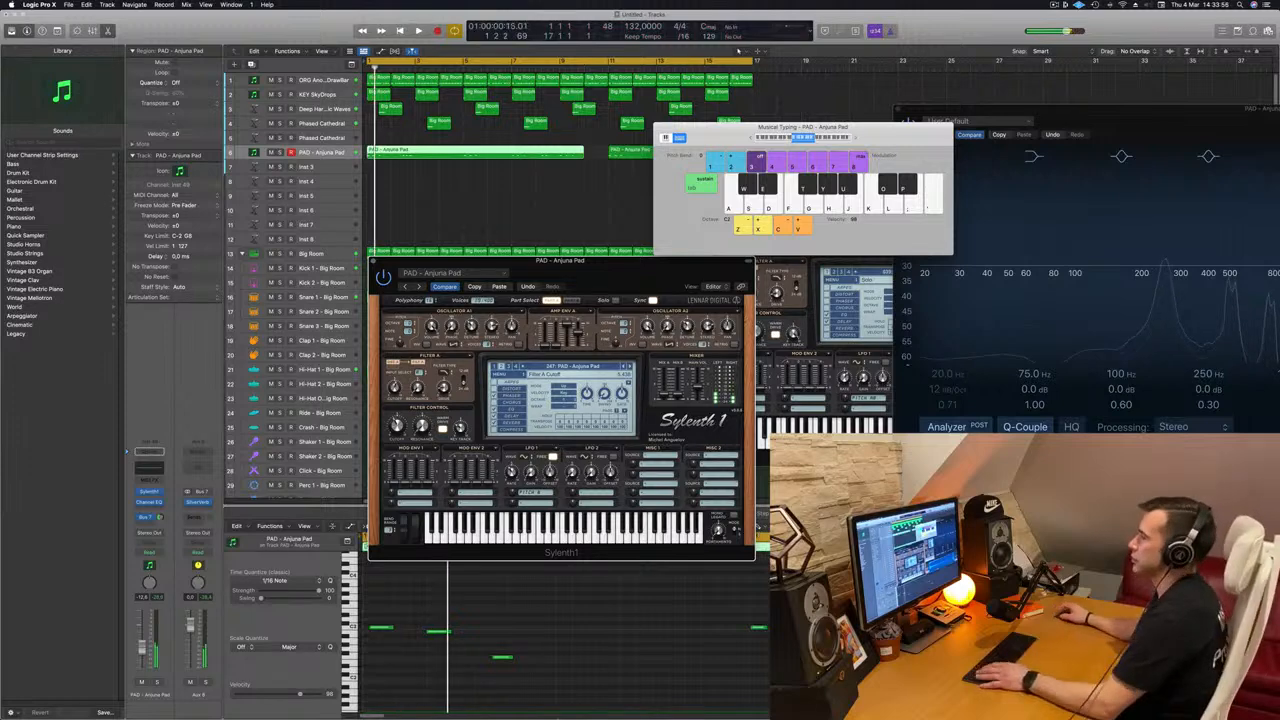
Step: Play back the recorded pad melody and review its notes in the piano roll
click(579, 639)
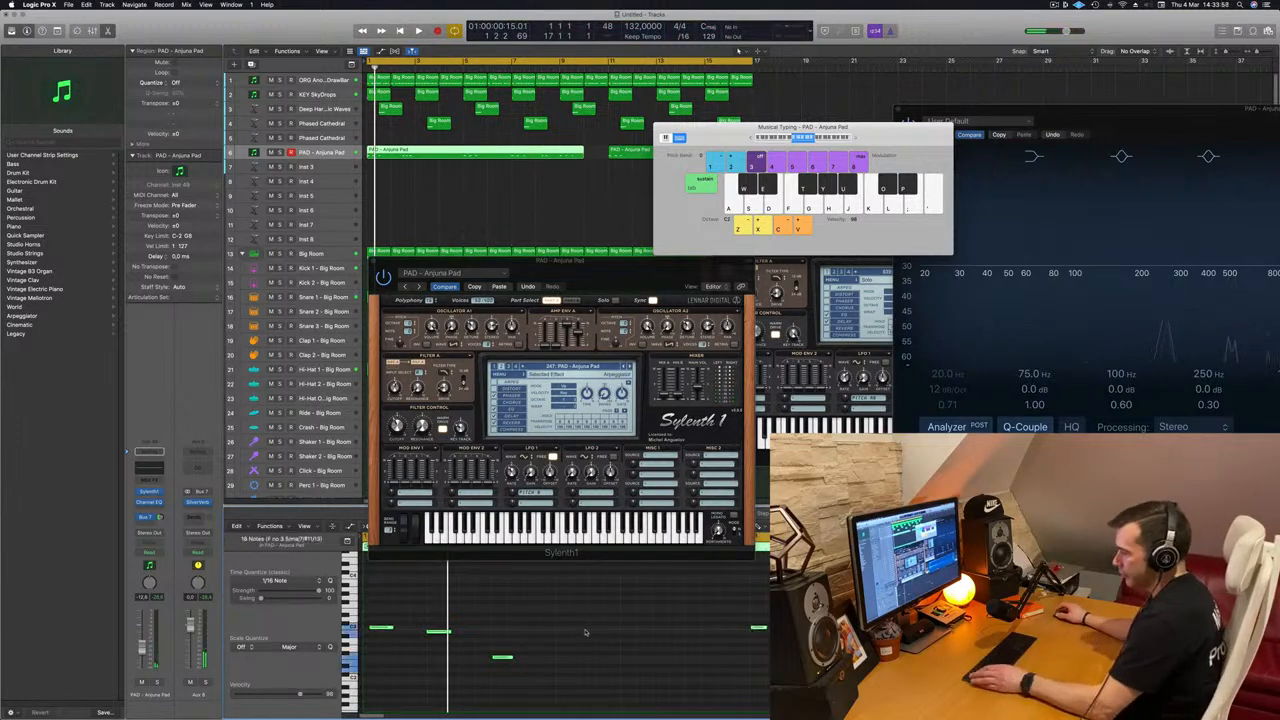
key(space)
scroll(582, 630, left, 8)
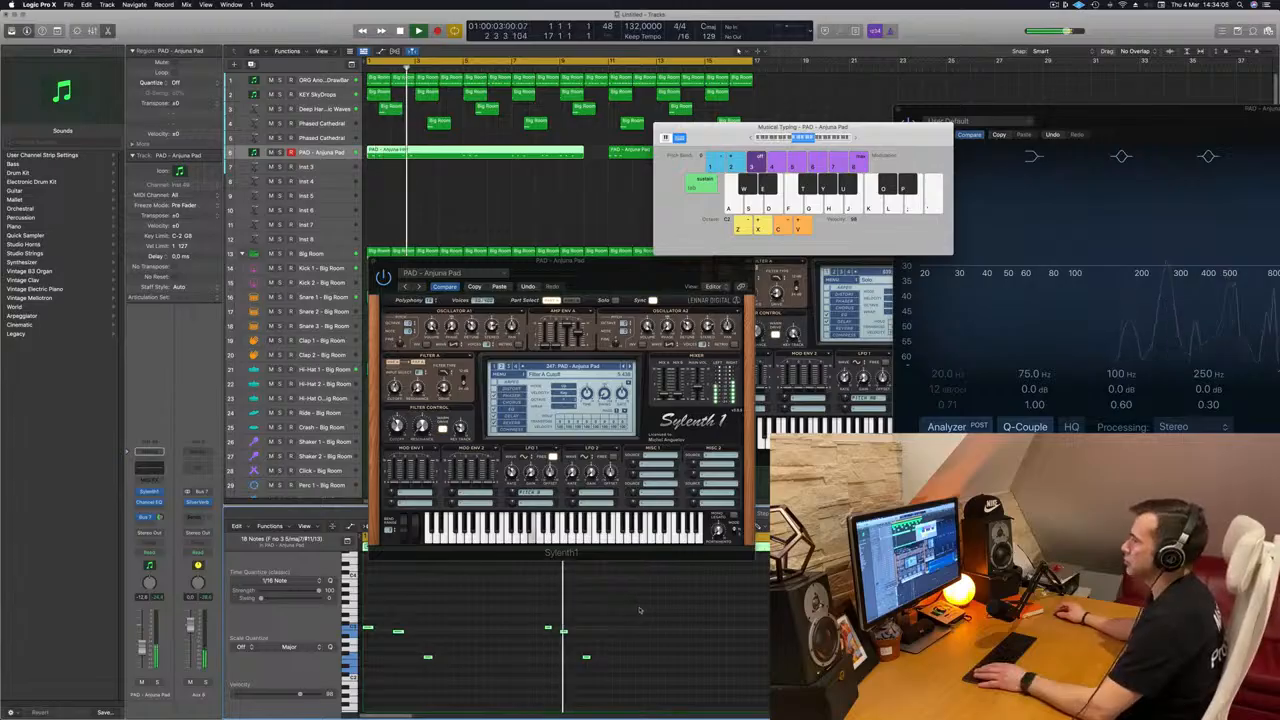
drag(592, 639, 575, 682)
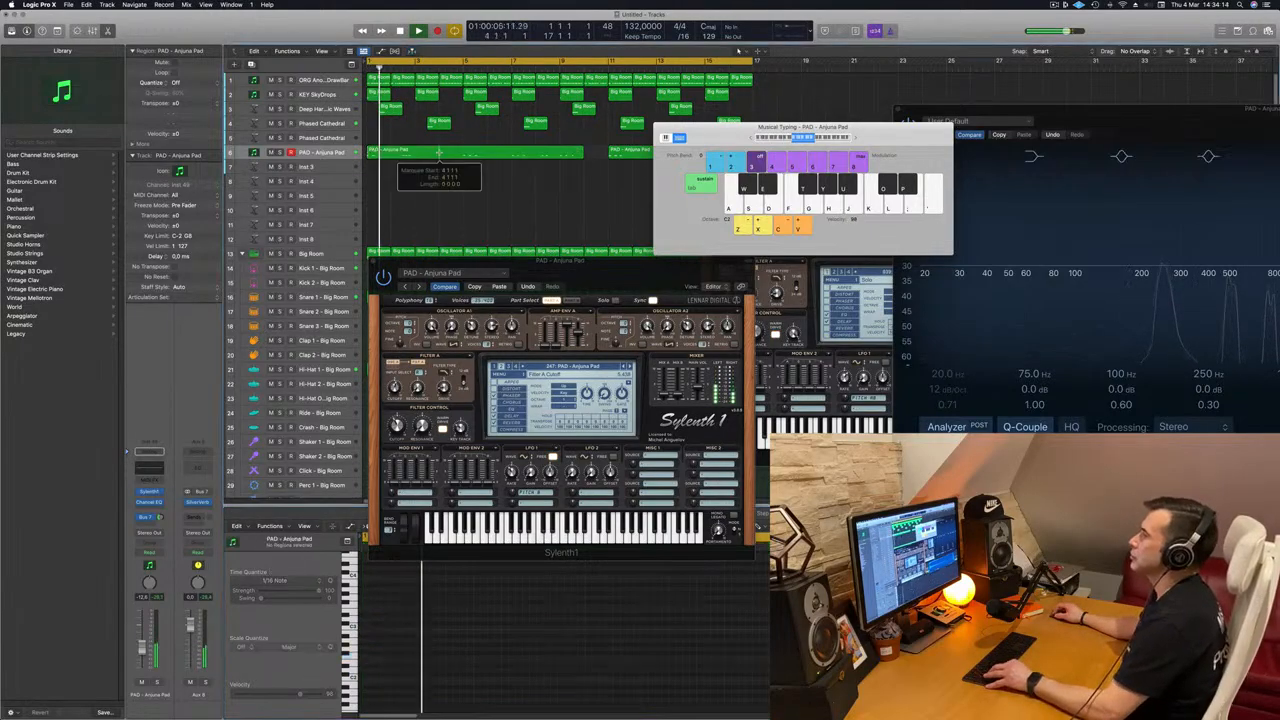
Step: Split the first recorded pad region at bar 4, and delete its remainder and the separate second pad region
drag(843, 128, 966, 128)
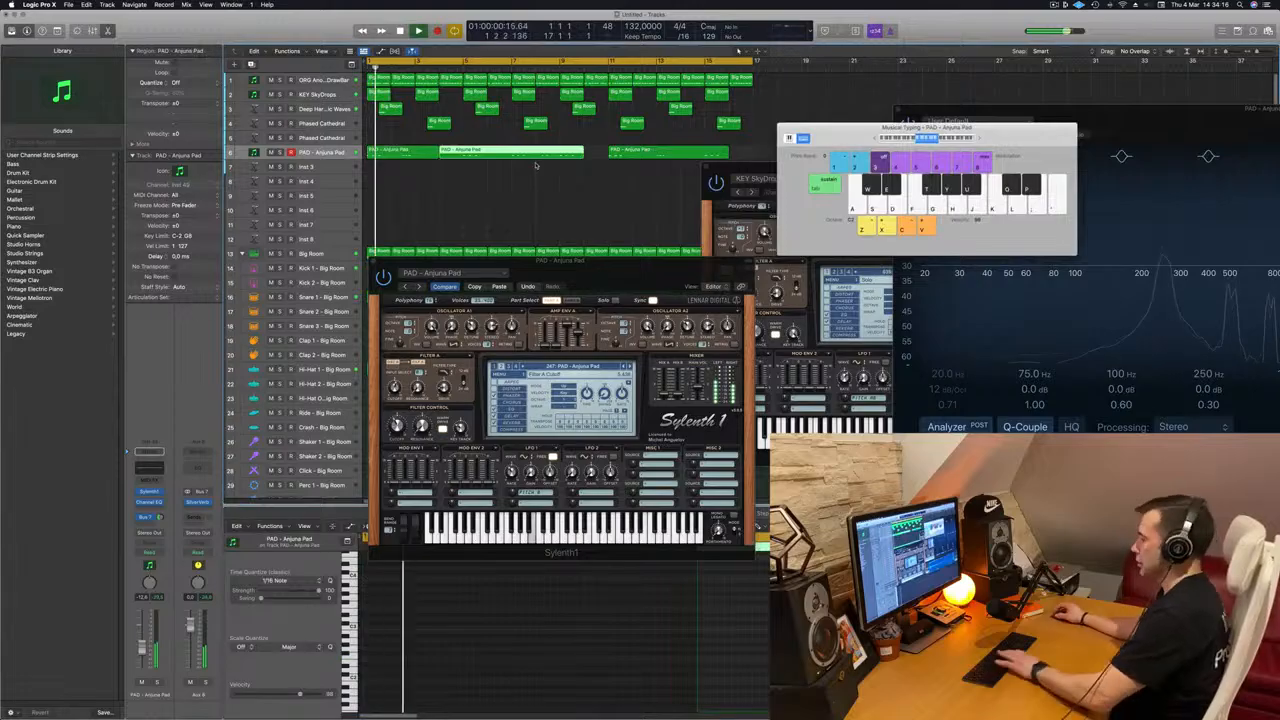
key(Delete)
click(638, 154)
key(Delete)
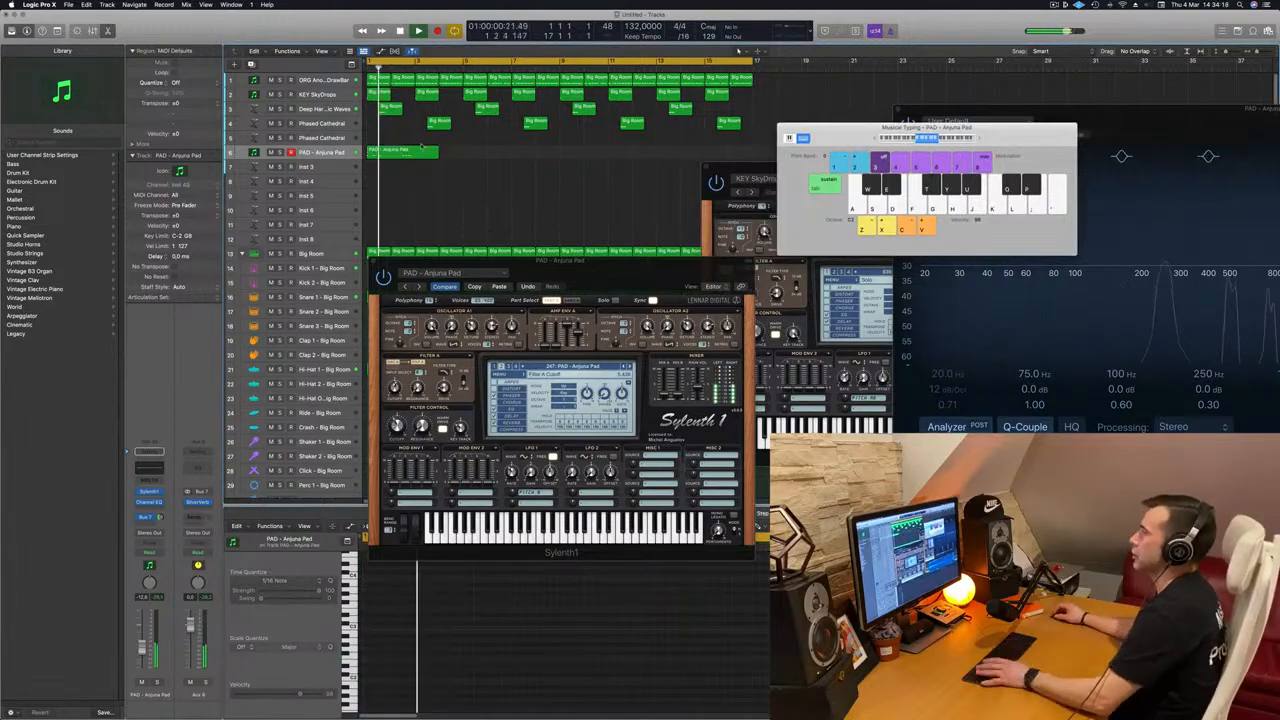
Step: Lengthen the remaining pad region to 4 bars, split it at bar 3 and delete the second half
click(401, 153)
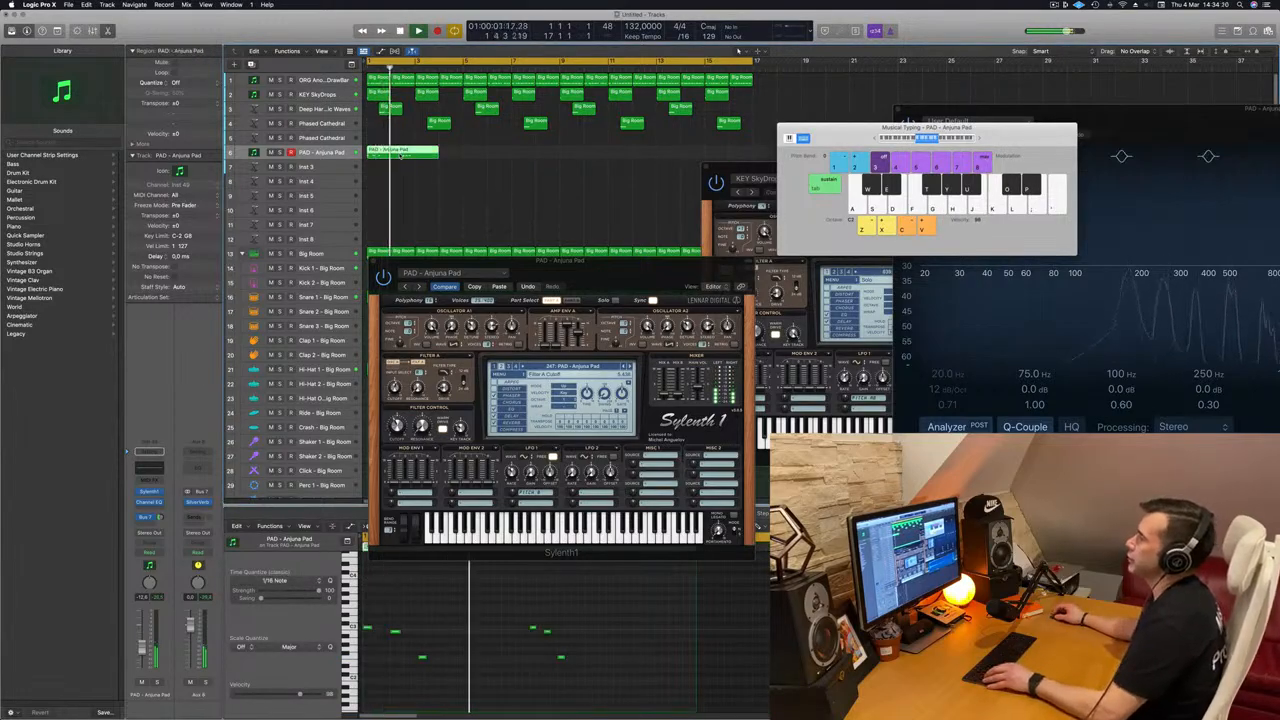
drag(436, 152, 462, 153)
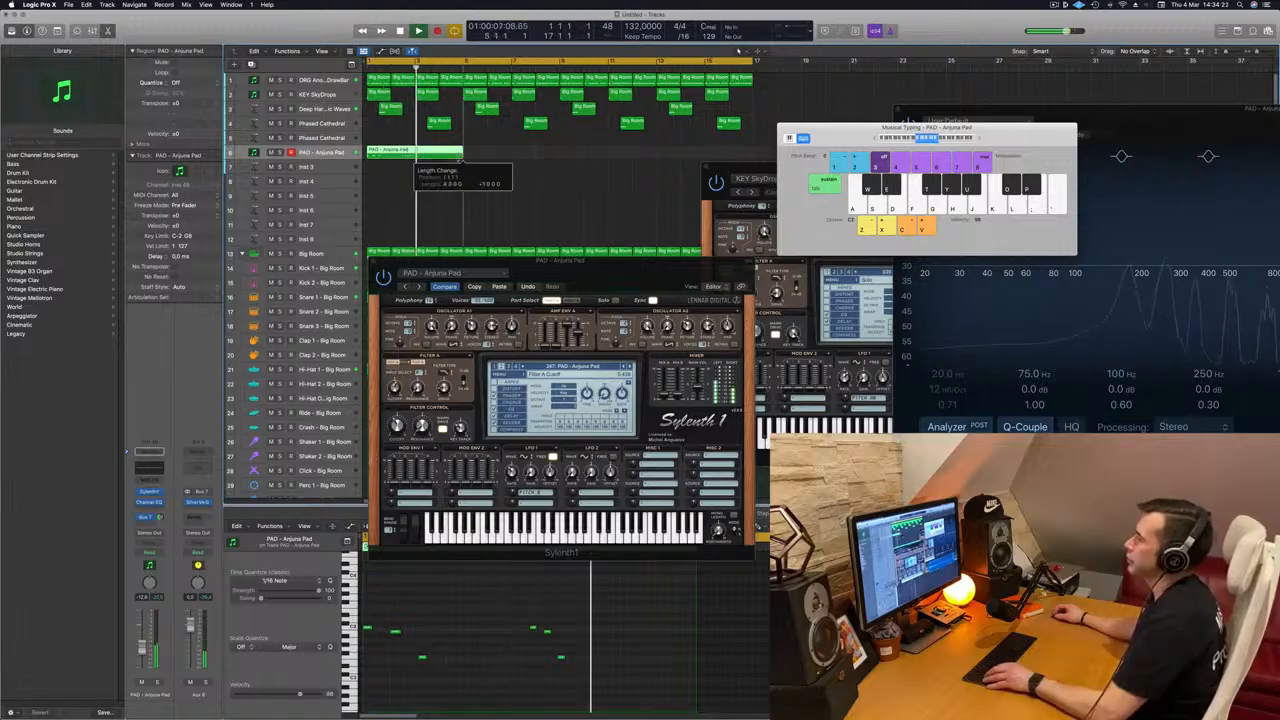
key(Return)
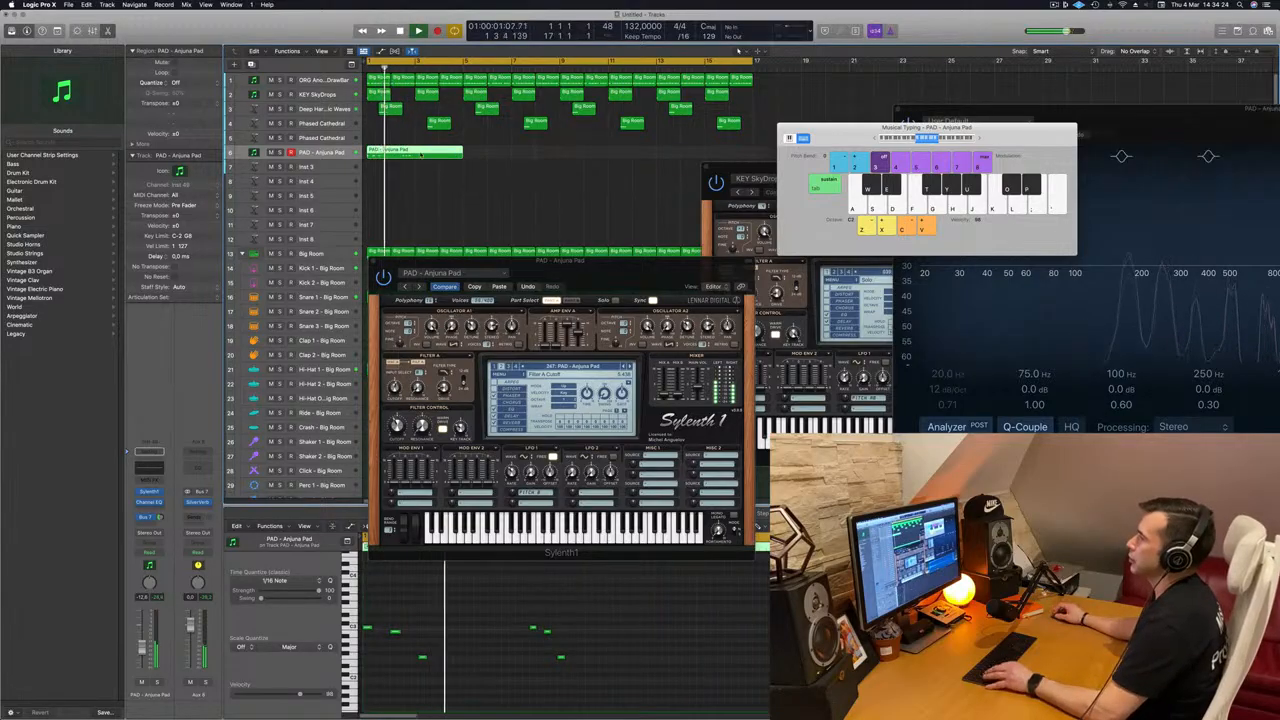
super+double_click(414, 152)
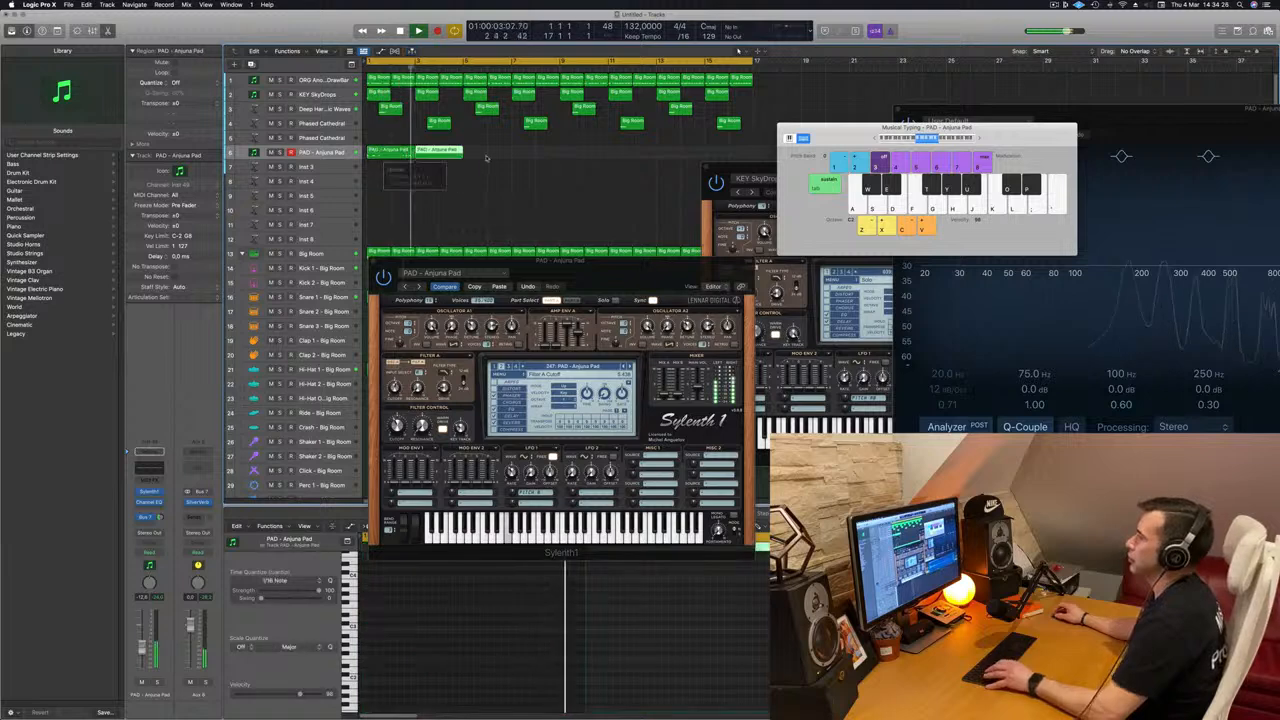
key(Delete)
Step: Place a copy of the two-bar pad region at bar 5, and copy both regions to bars 9 and 13
alt+drag(386, 154, 432, 160)
scroll(404, 190, down, 1)
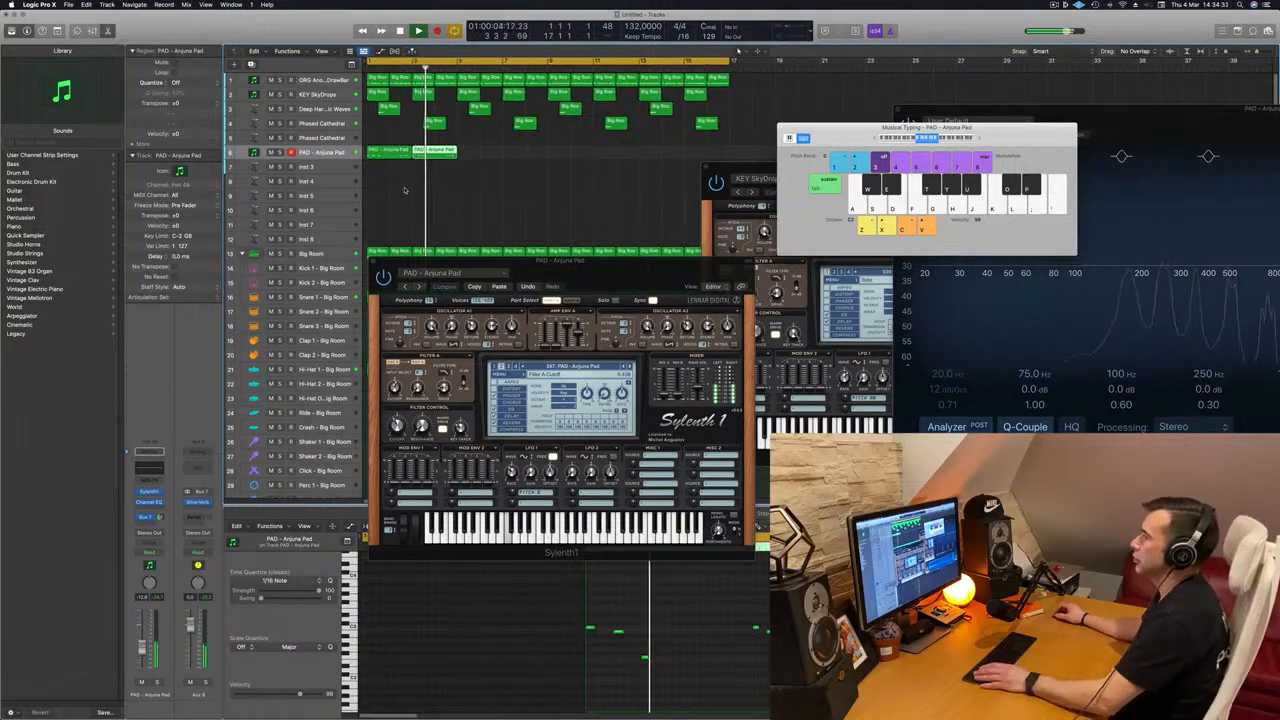
drag(445, 151, 487, 152)
shift+click(398, 152)
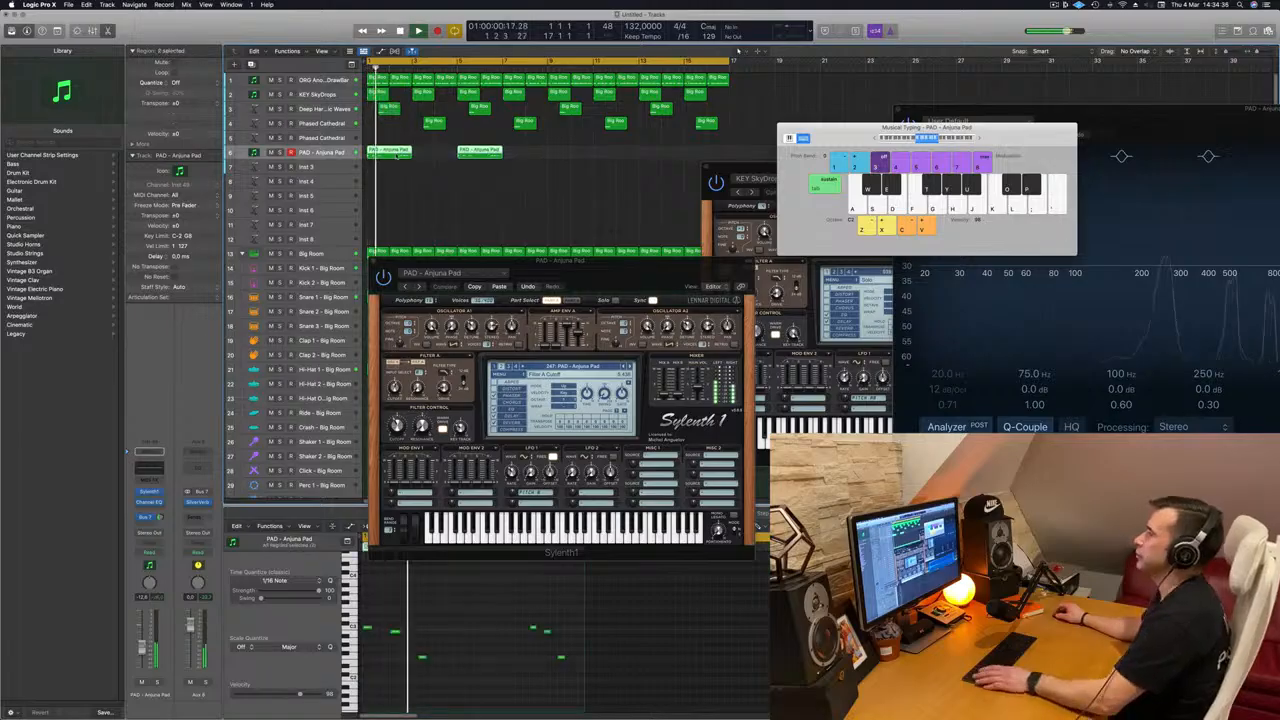
drag(398, 152, 578, 162)
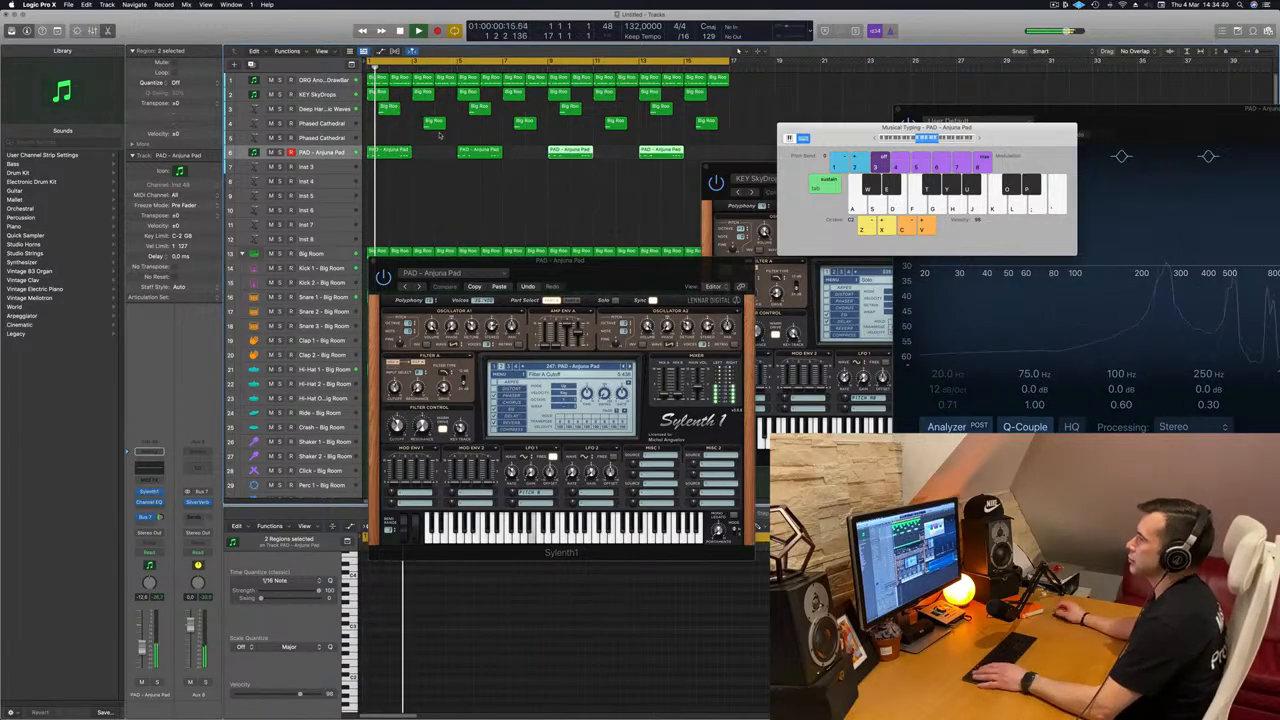
Step: Check the Deep Harmonic Waves track, and briefly solo the PAD - Anjuna Pad track to hear it alone
click(340, 108)
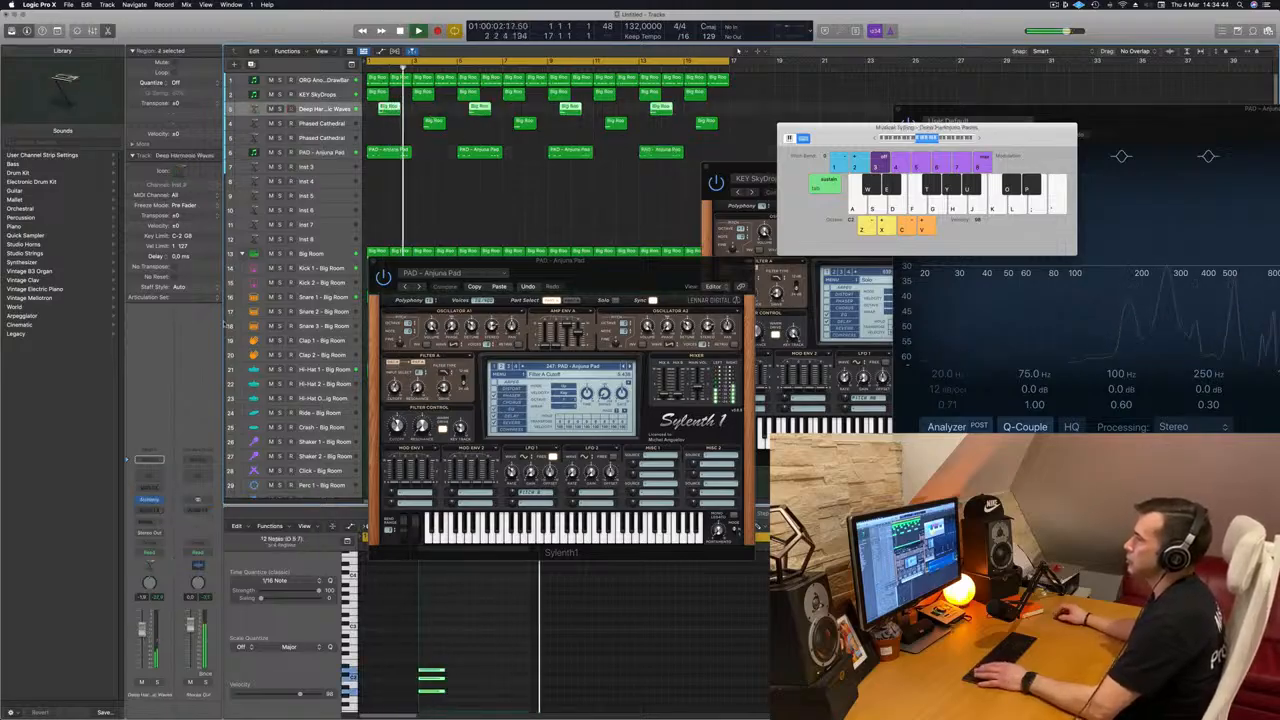
click(322, 153)
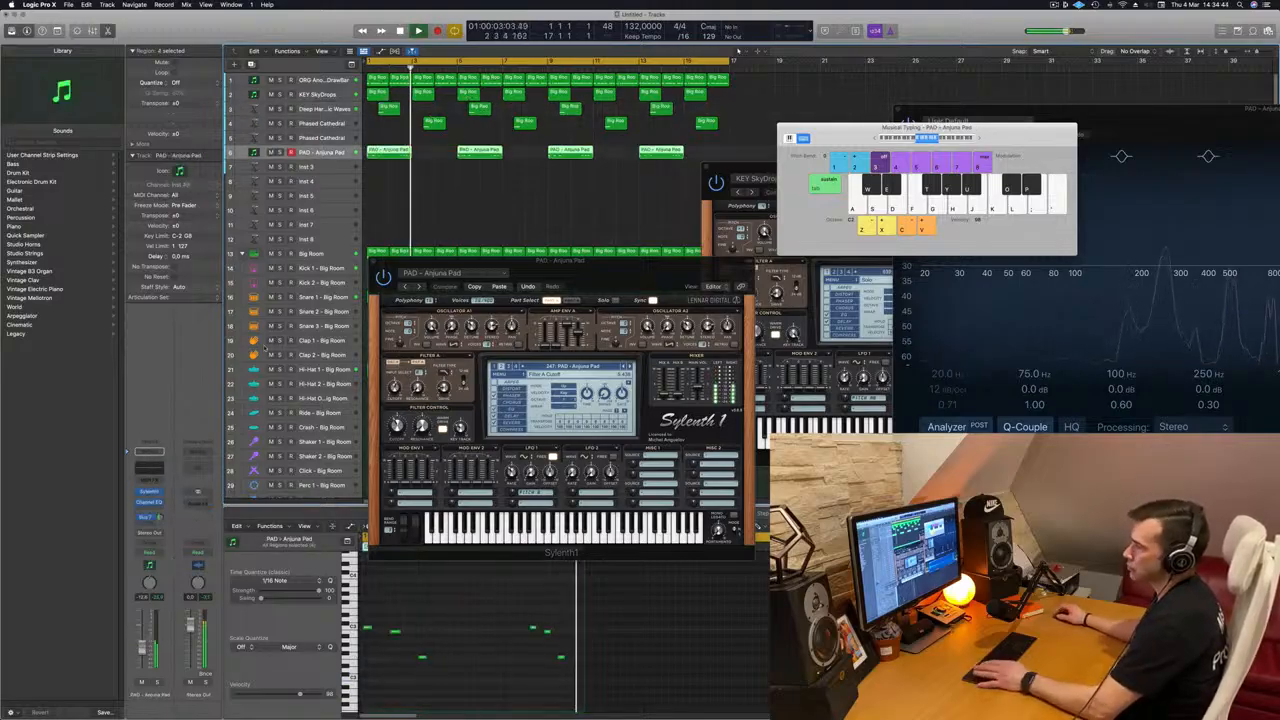
click(157, 683)
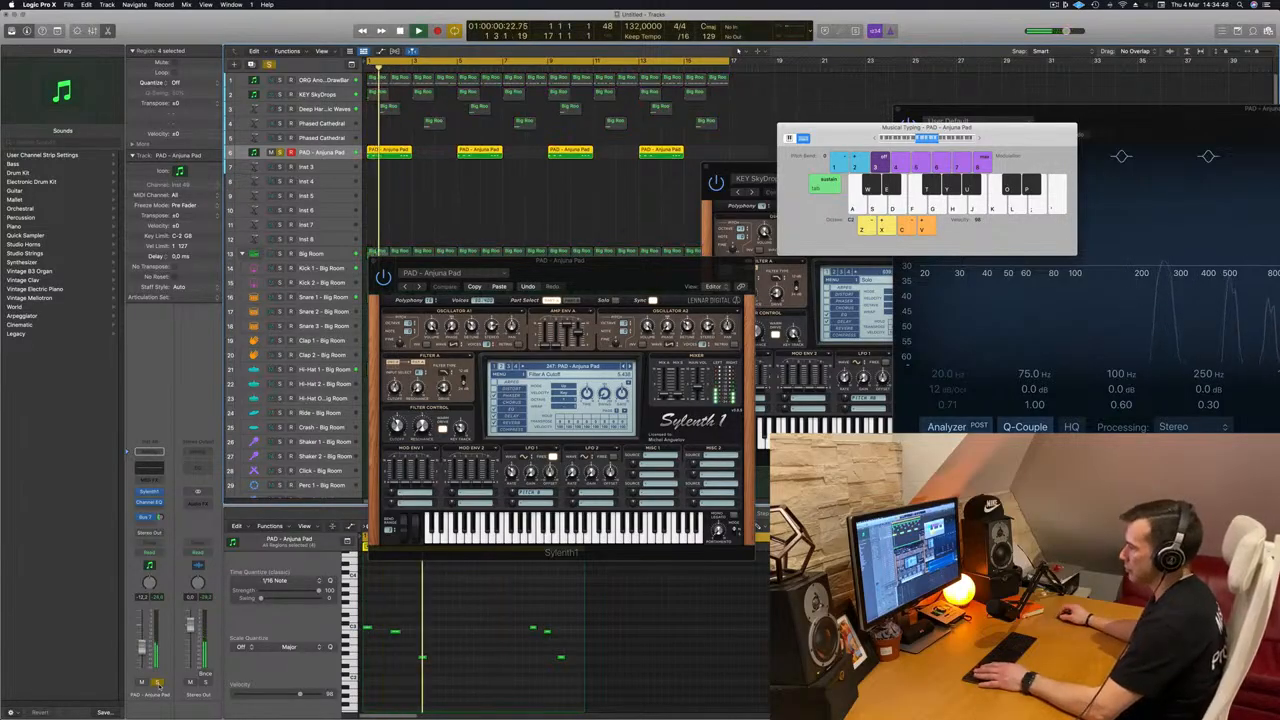
click(157, 683)
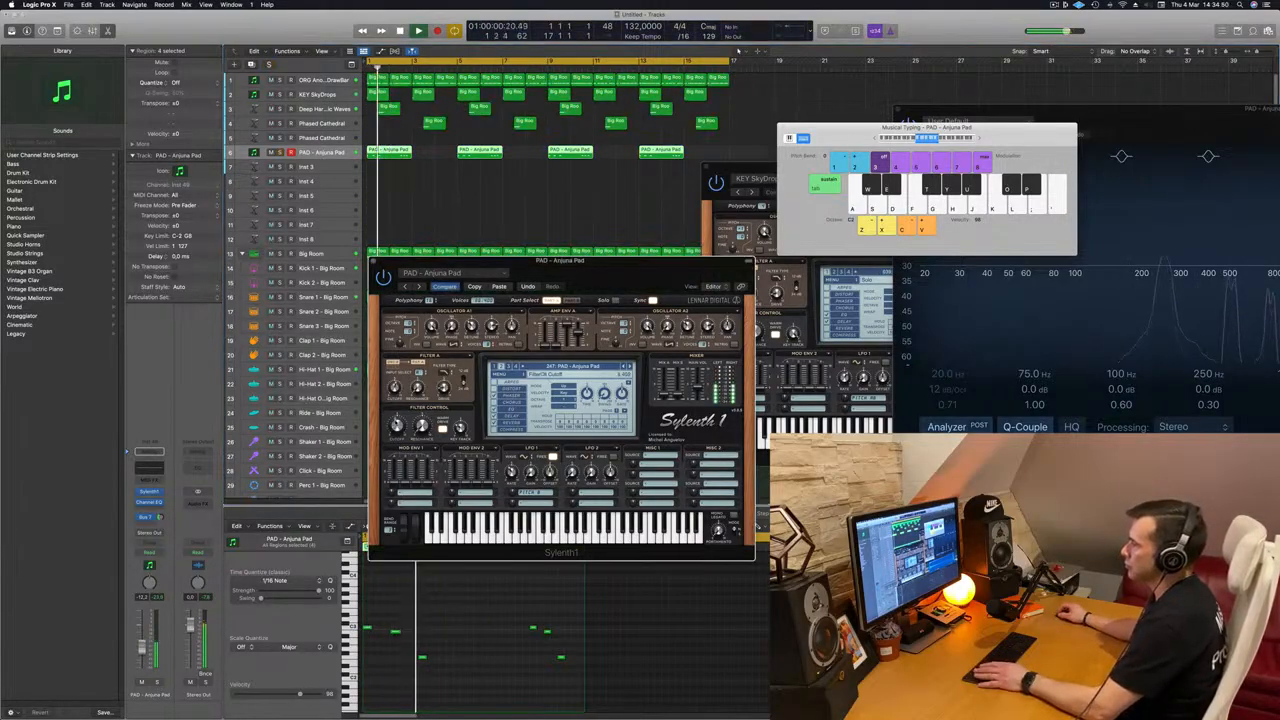
Step: Adjust the pad's Sylenth1 filter control cutoff and Bus 7 send level while replaying from the start
click(157, 517)
key(Return)
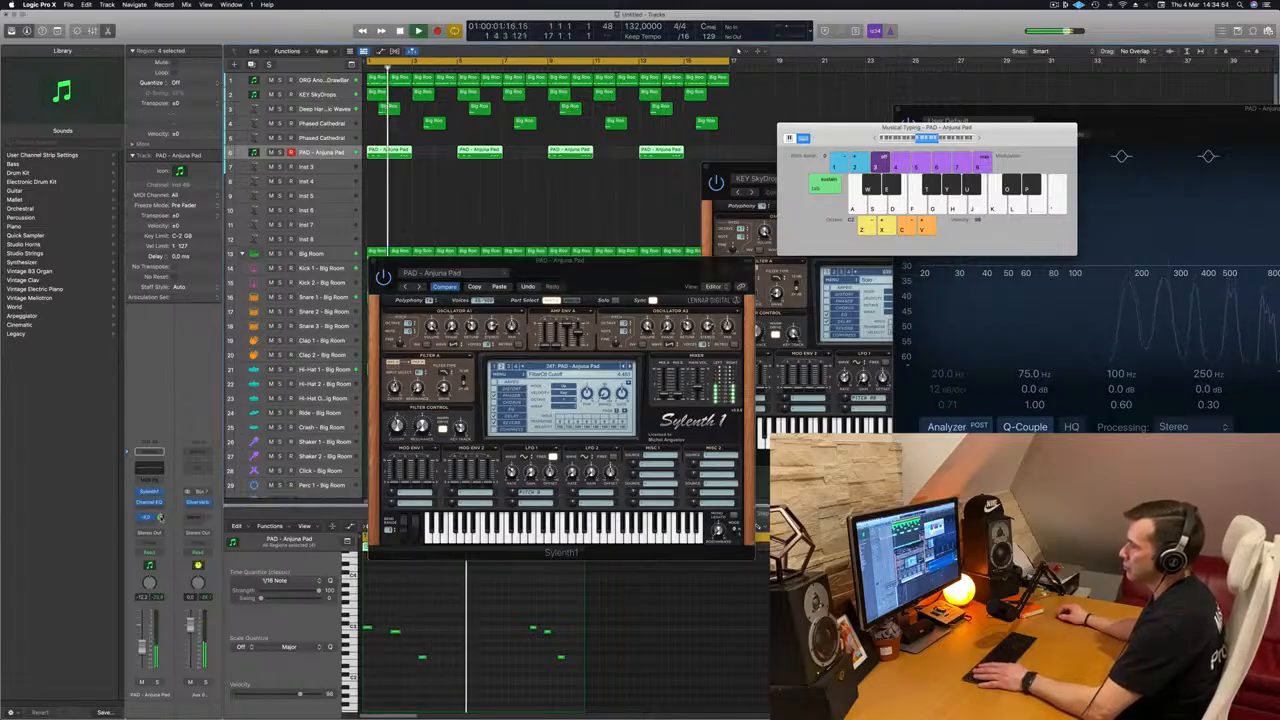
key(Return)
key(Return)
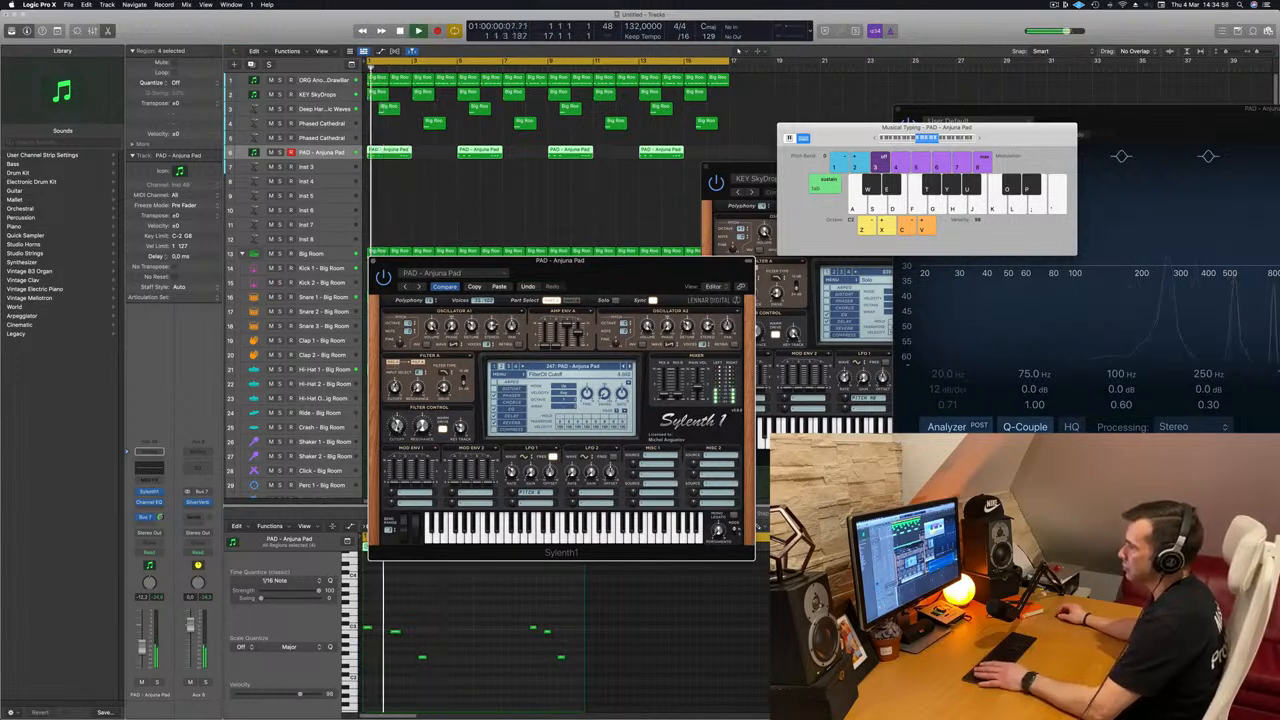
Step: Close the pad's Sylenth1 window, replay the arrangement from the start and deselect the pad regions
drag(610, 270, 687, 254)
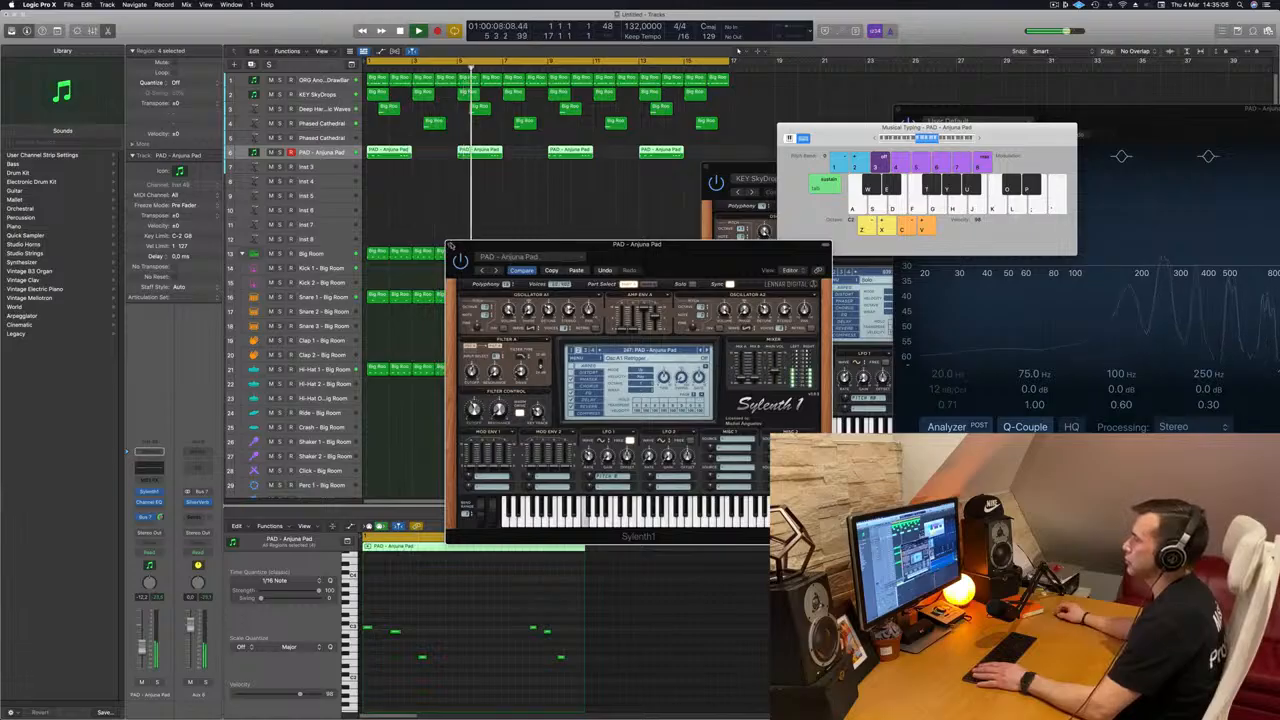
click(451, 245)
key(Return)
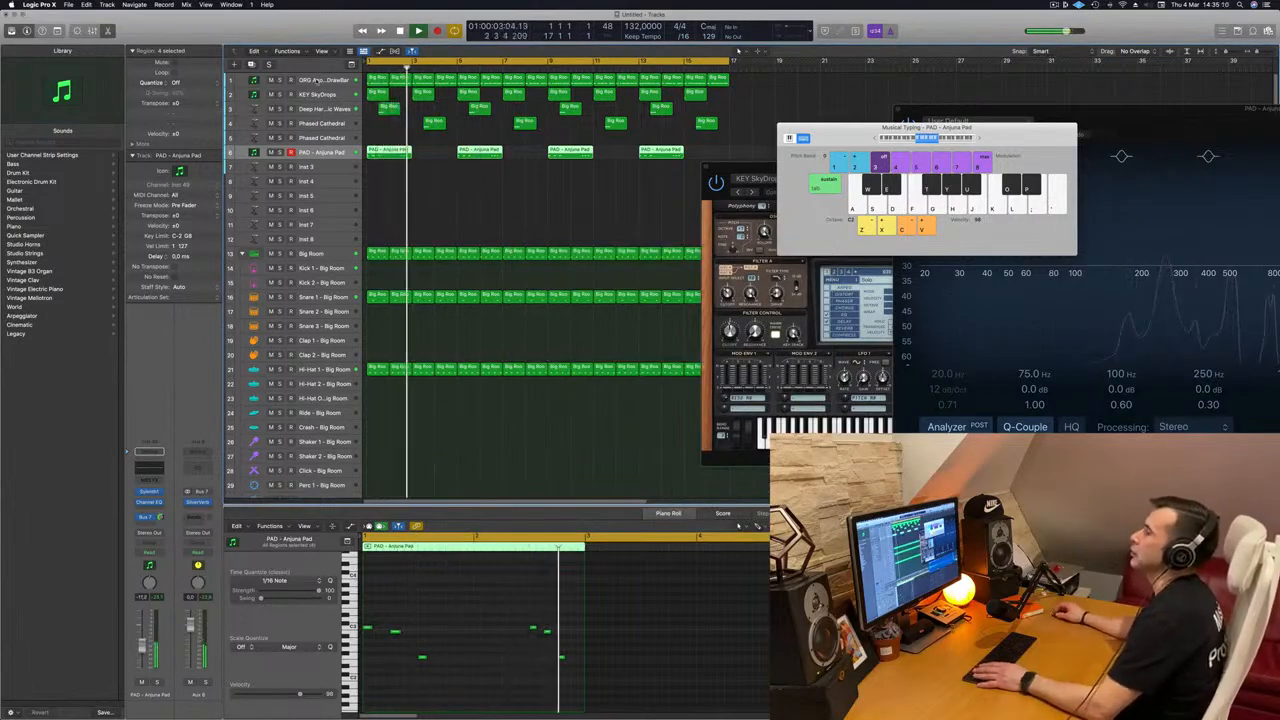
key(Return)
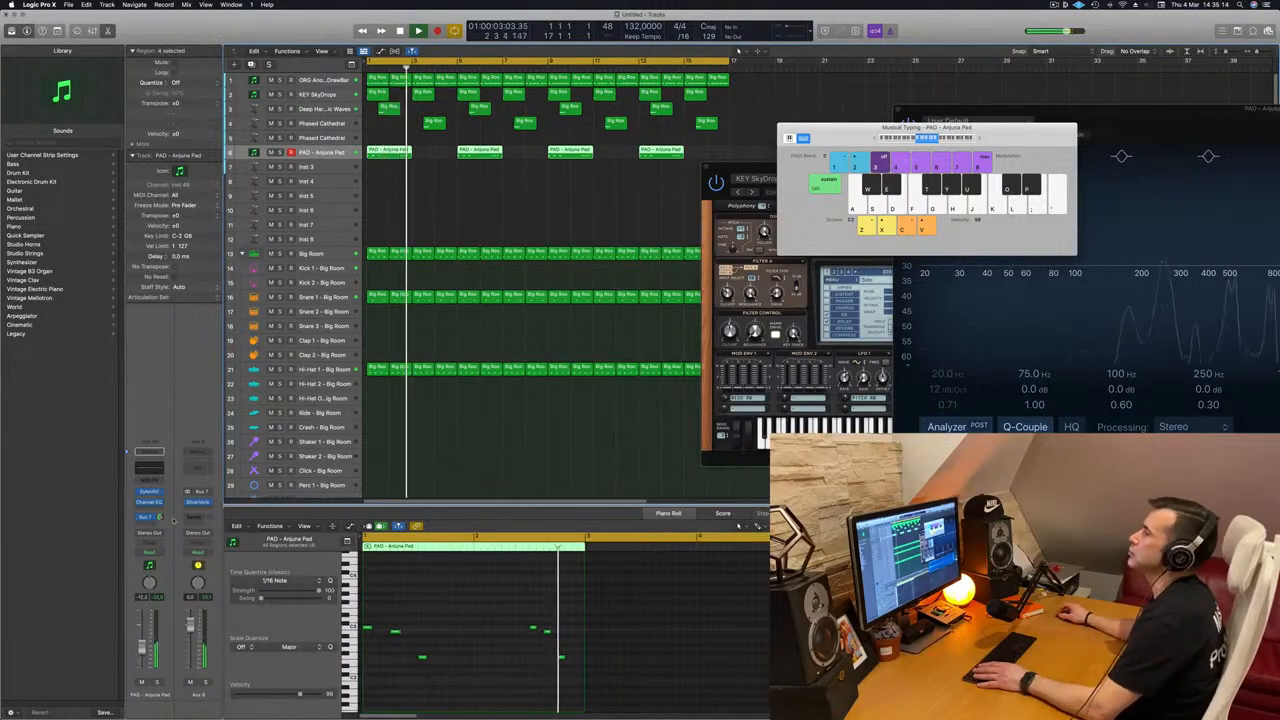
click(418, 178)
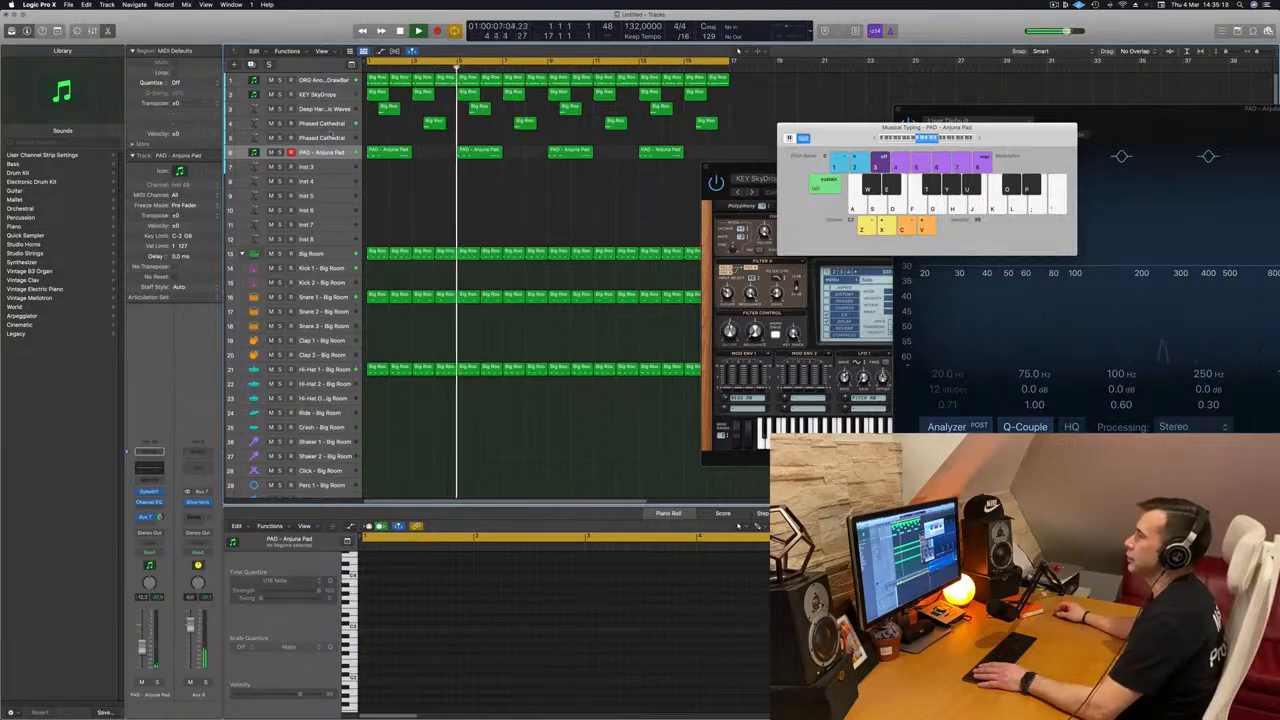
Step: Duplicate the PAD - Anjuna Pad track with its instrument and effects, and restart playback from the beginning
click(322, 151)
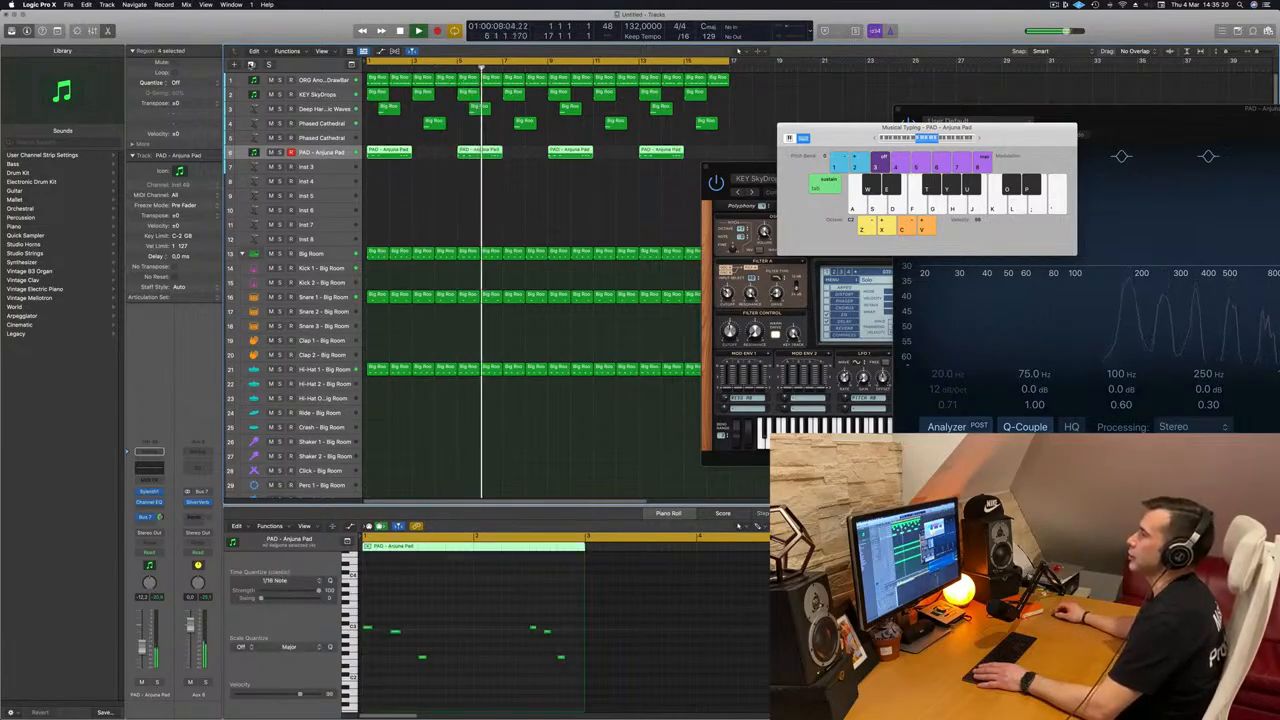
key(super+d)
key(Return)
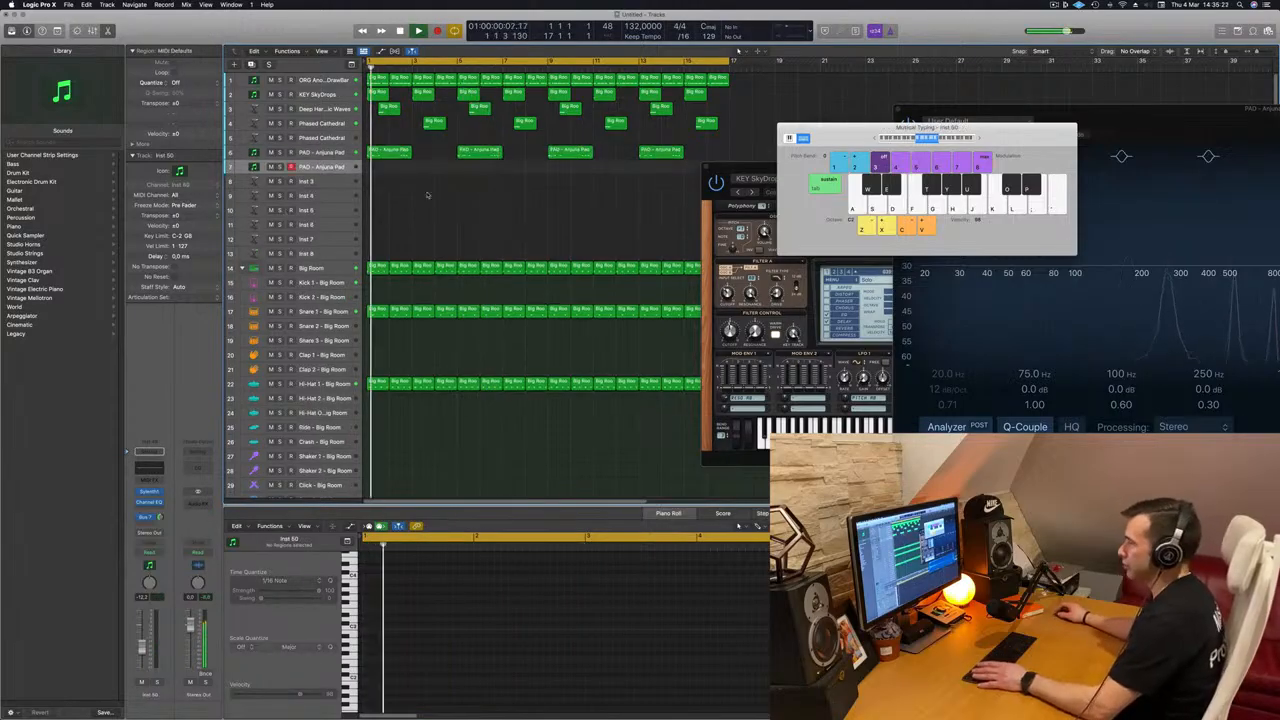
Step: Lower the Musical Typing octave range and try out melody notes on the duplicated Anjuna Pad track during playback
drag(742, 168, 520, 223)
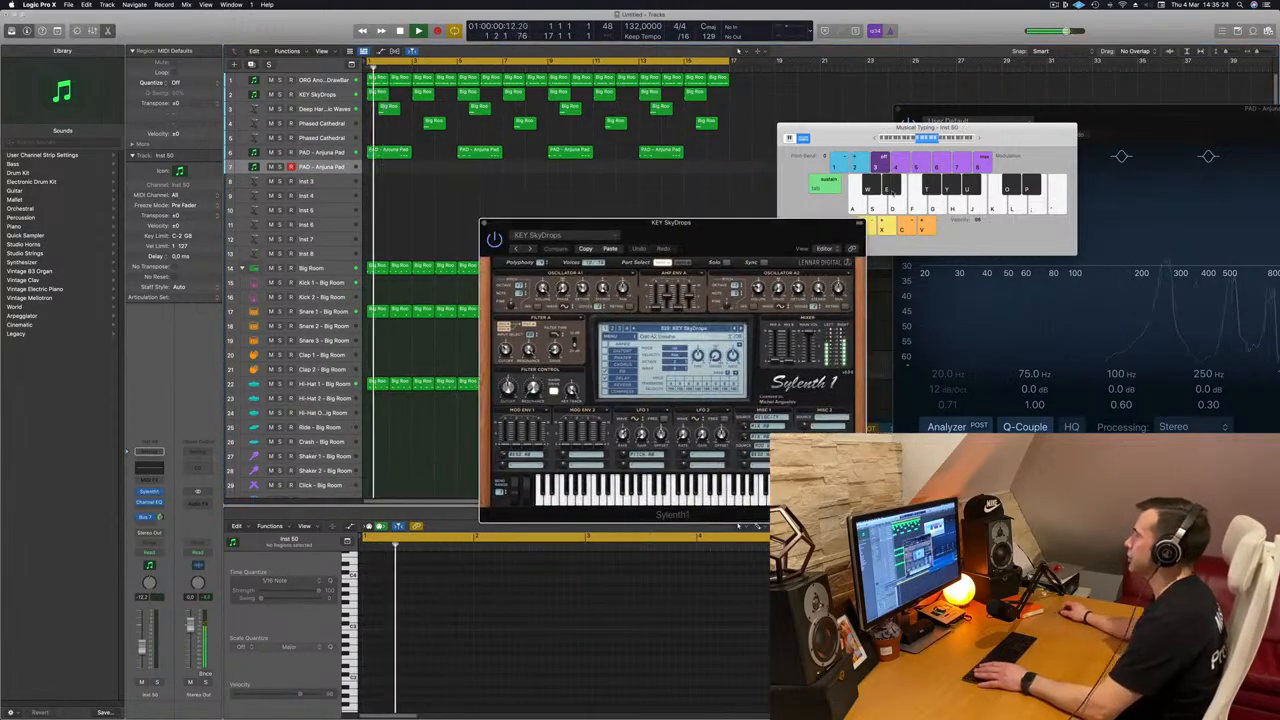
click(868, 141)
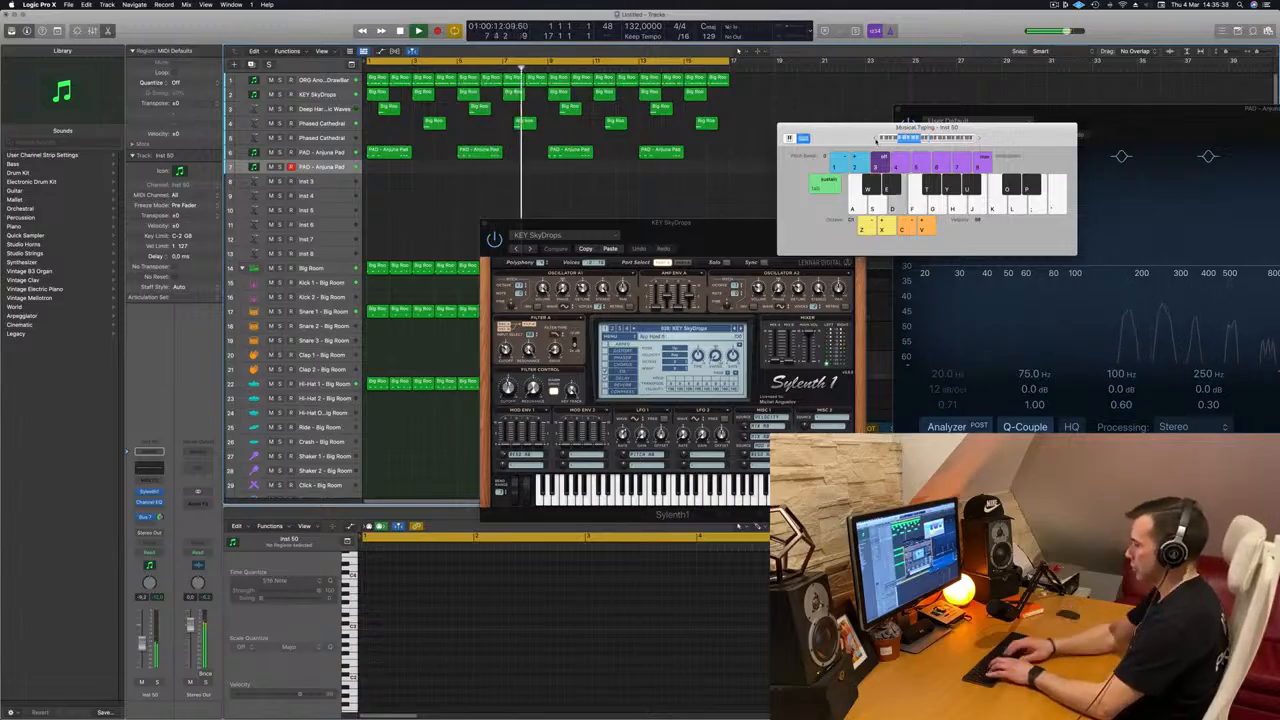
key(k)
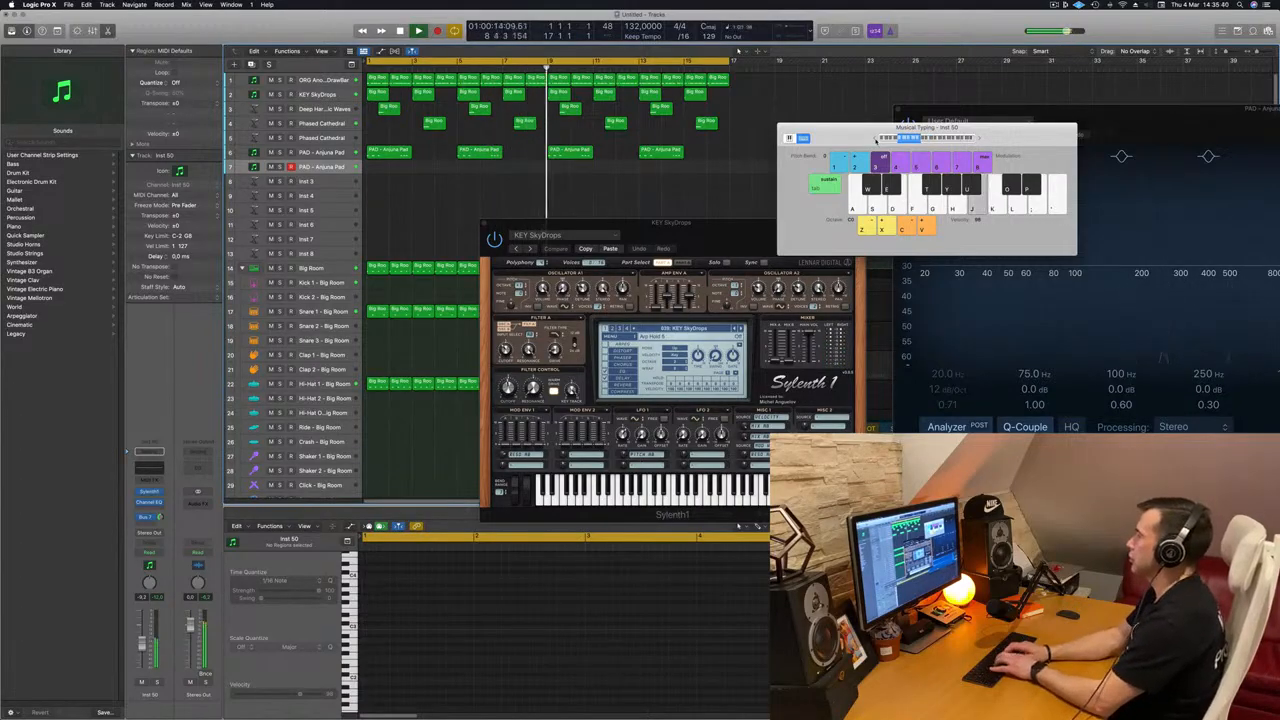
key(semicolon)
key(l)
key(k)
key(l)
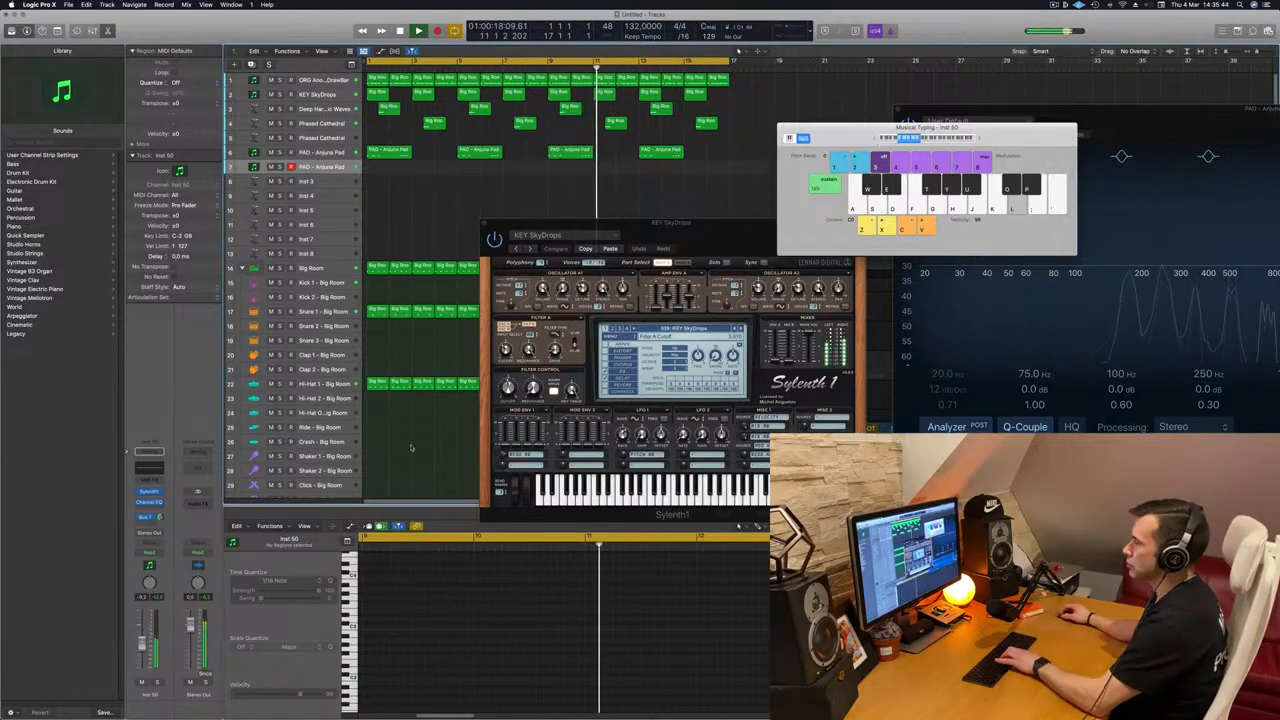
Step: Adjust the filter cutoff in the KEY SkyDrops Sylenth1 and briefly solo the duplicated pad track
drag(508, 390, 509, 386)
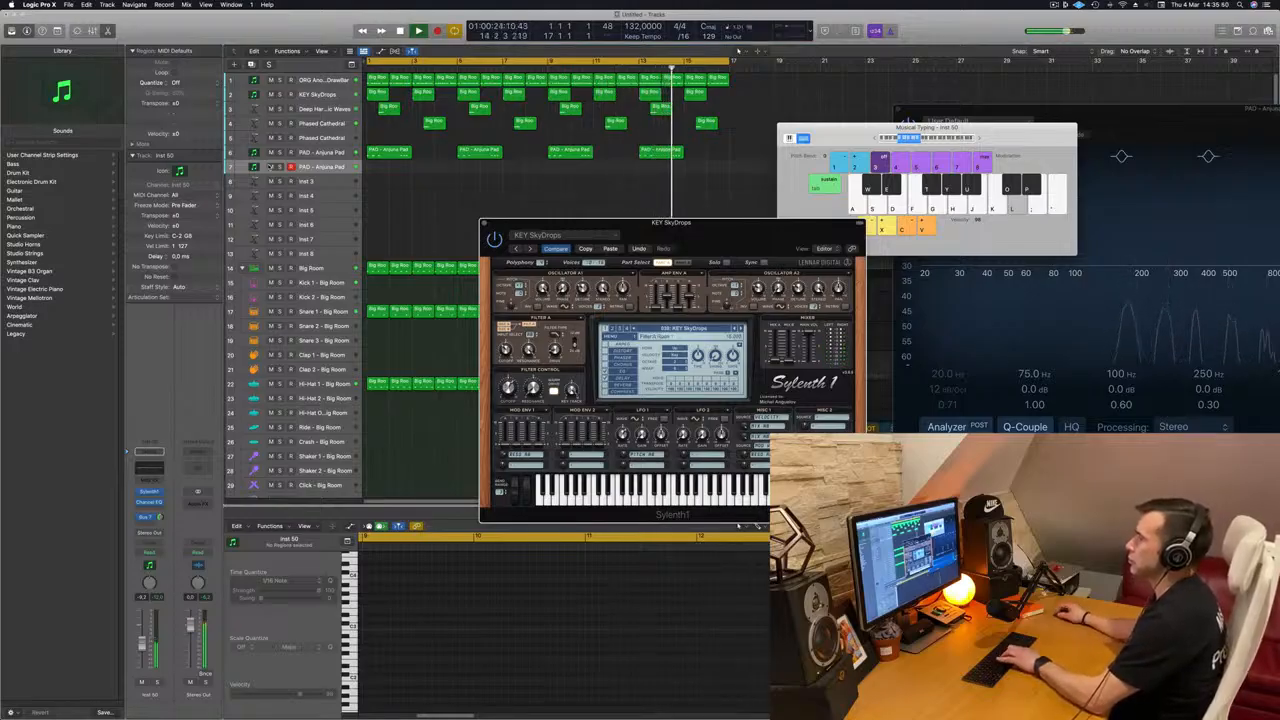
click(280, 167)
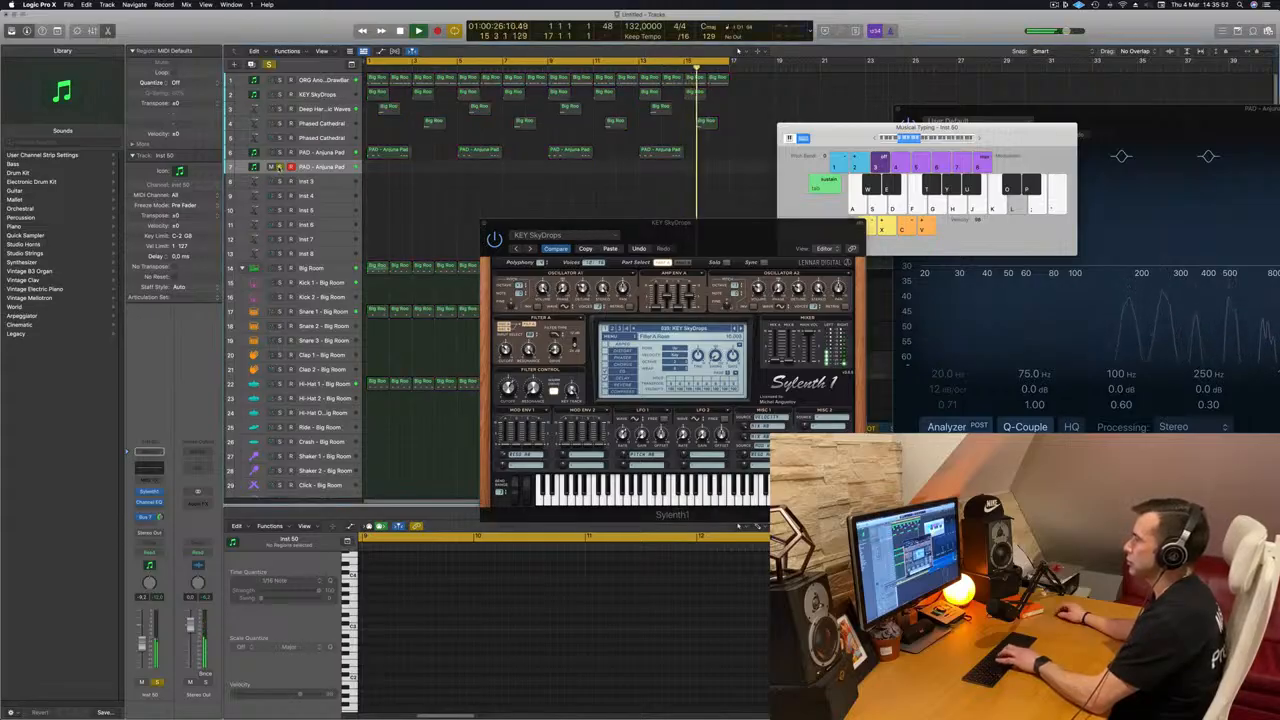
click(280, 167)
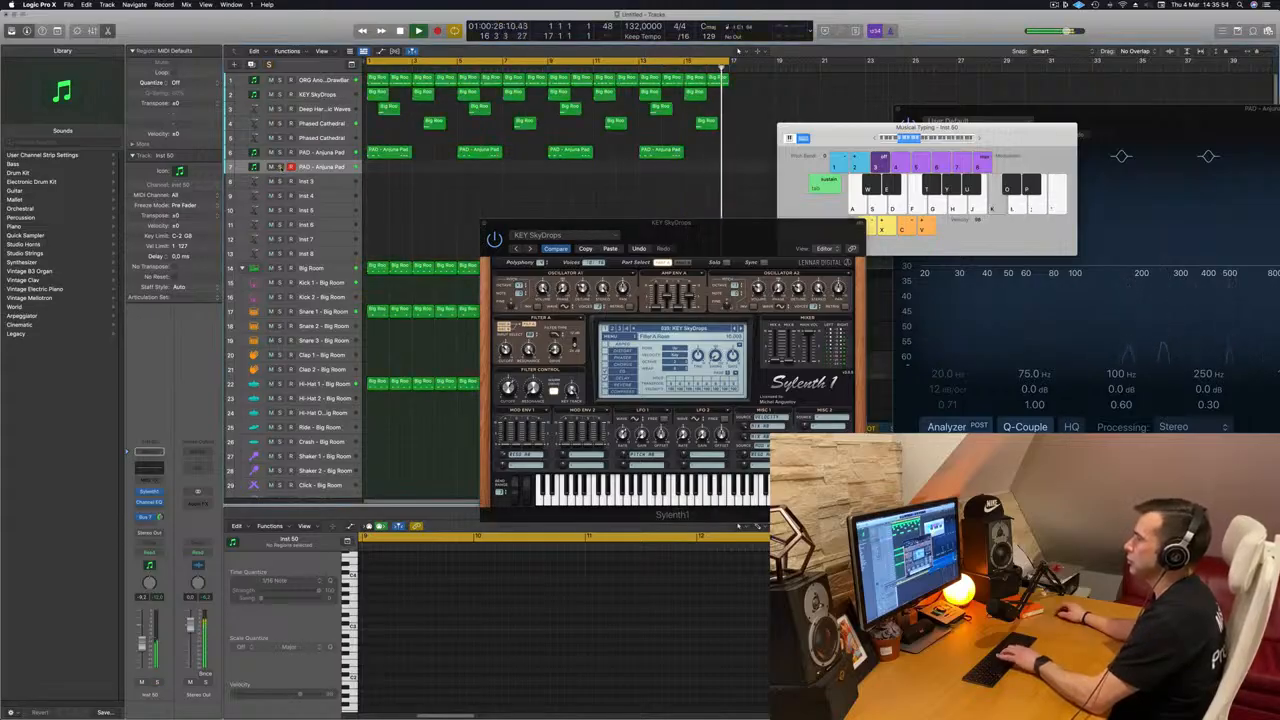
drag(706, 227, 797, 191)
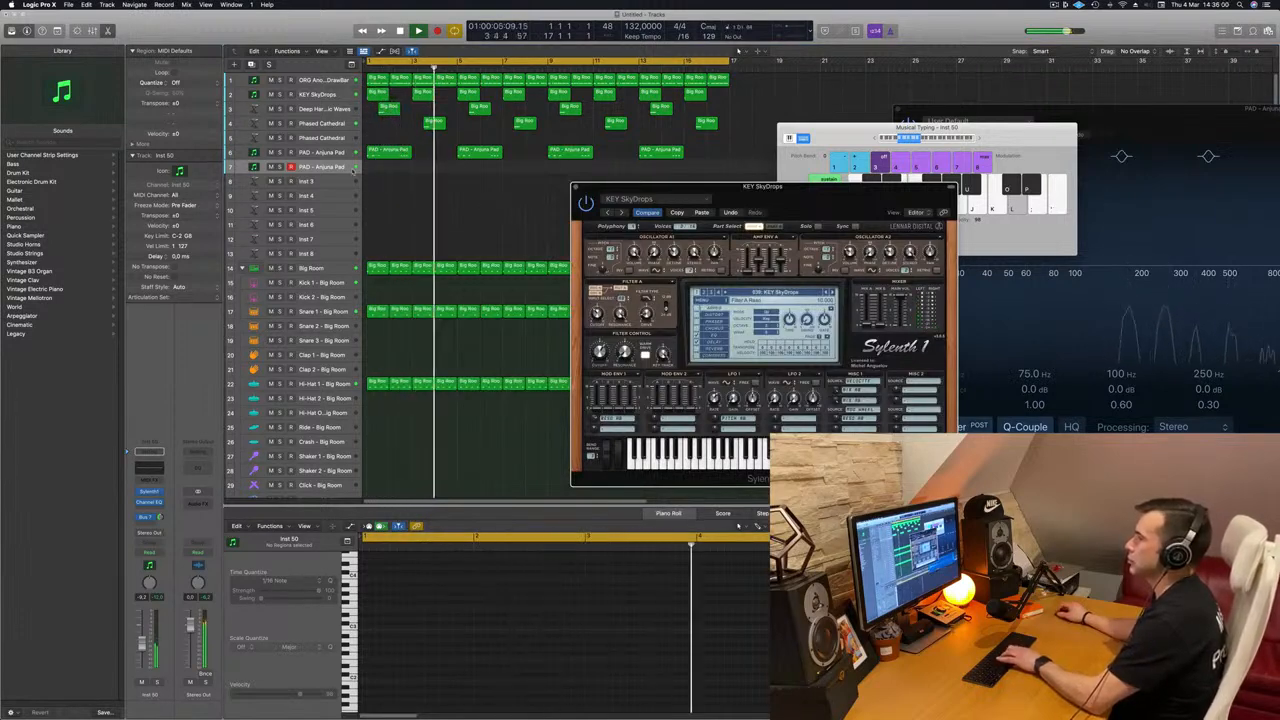
Step: Reposition the Musical Typing keyboard and open the Sylenth1 of the duplicated Anjuna Pad track
click(350, 170)
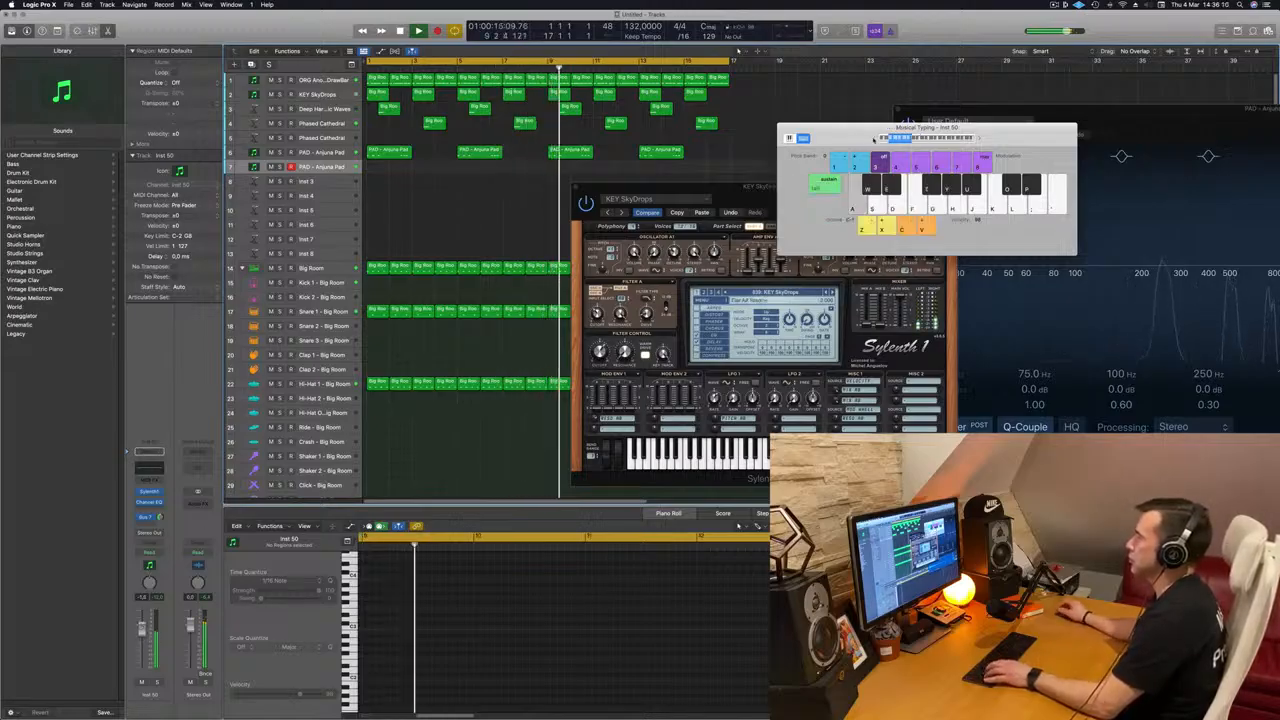
drag(788, 176, 762, 180)
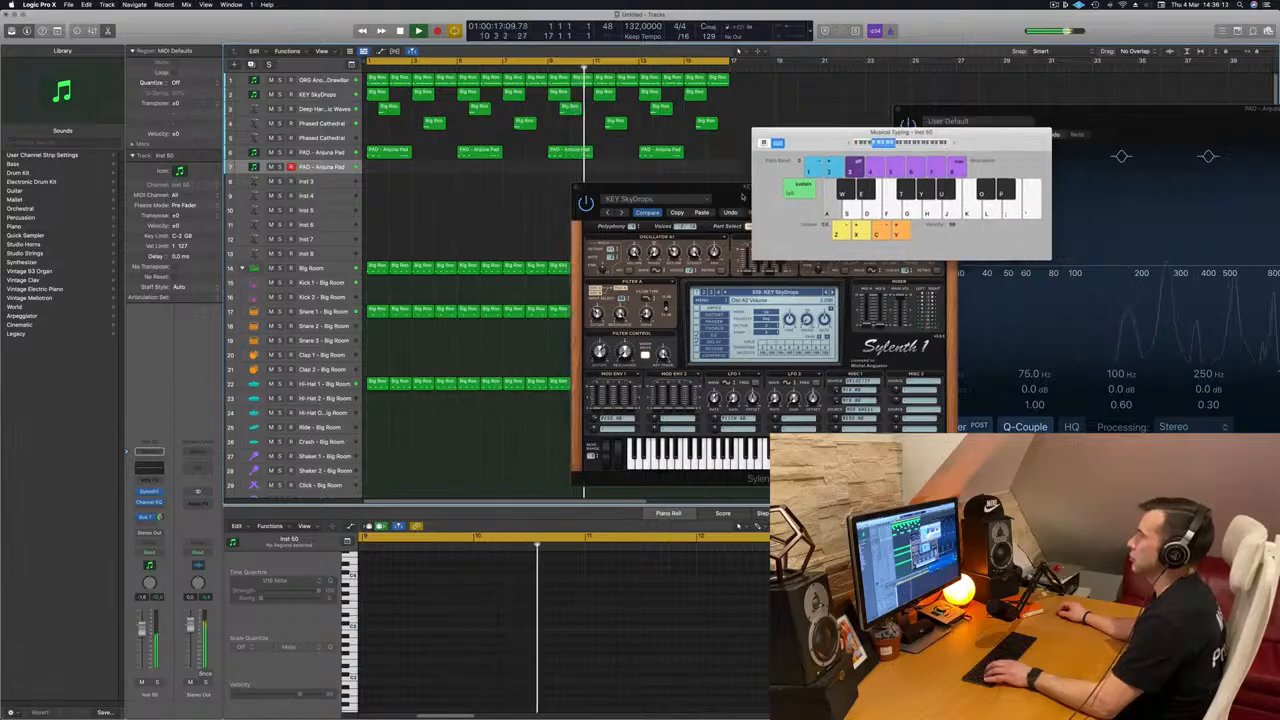
drag(954, 142, 827, 221)
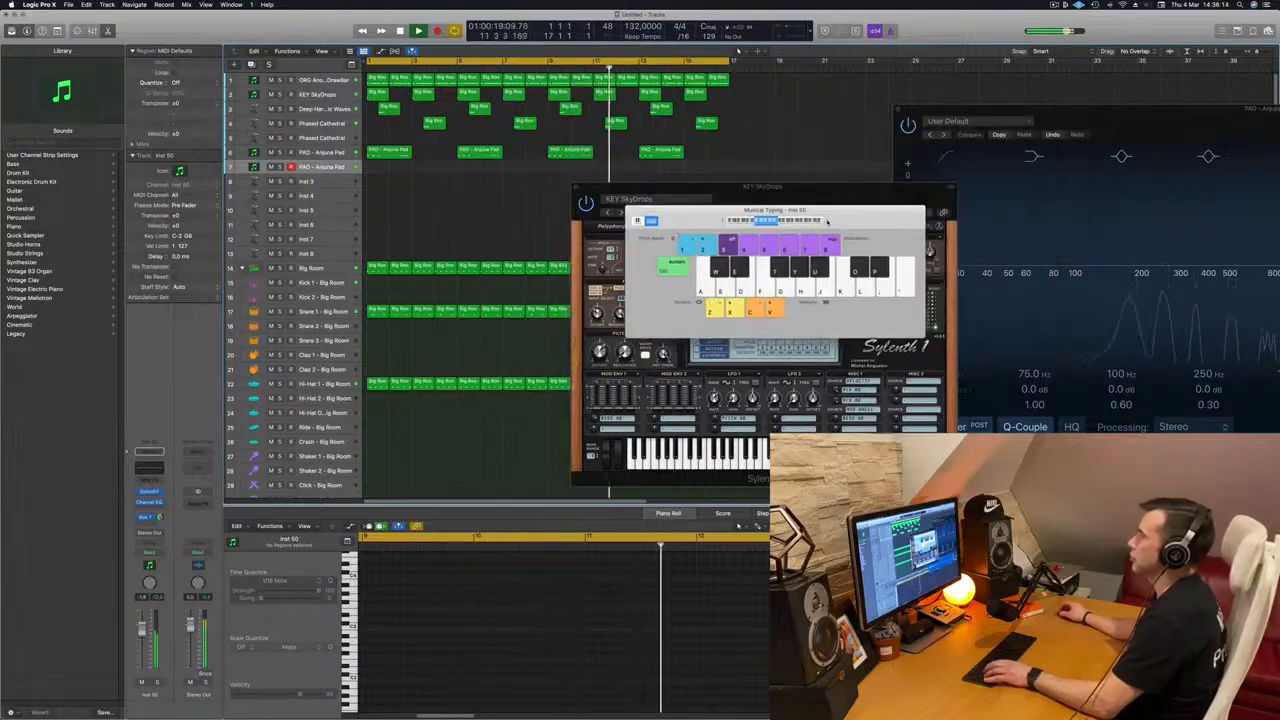
drag(672, 221, 767, 206)
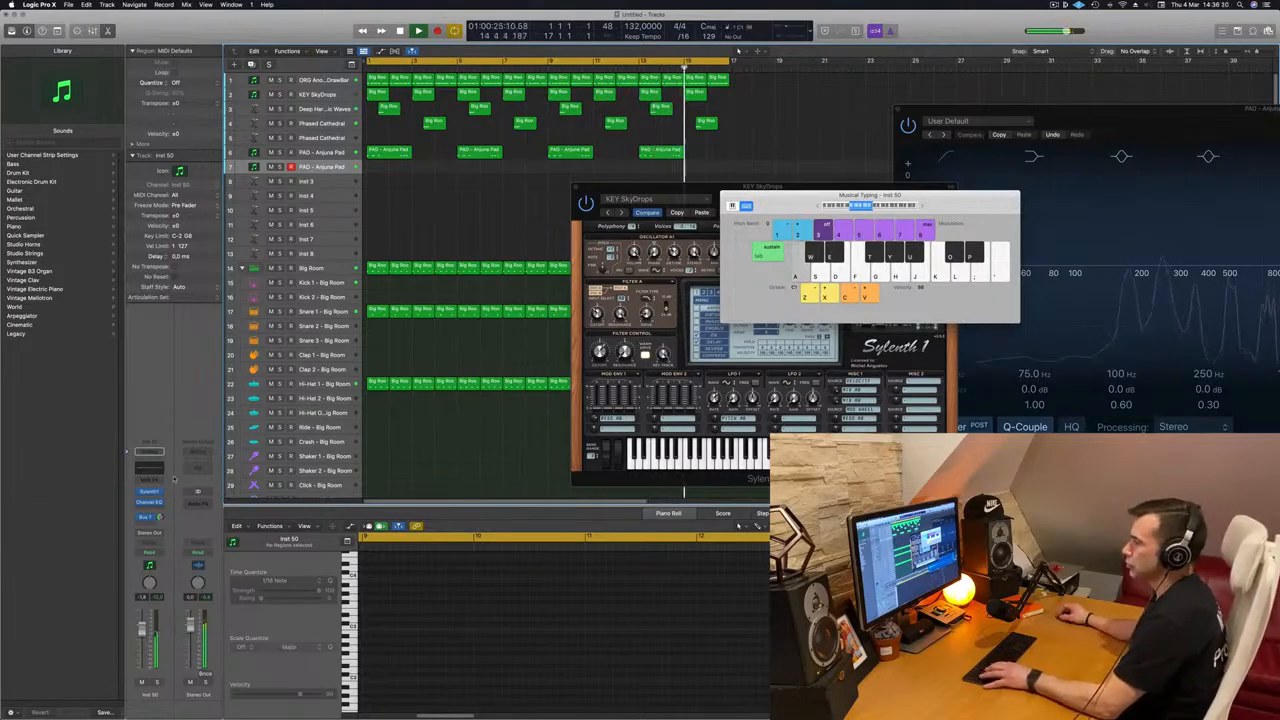
click(149, 493)
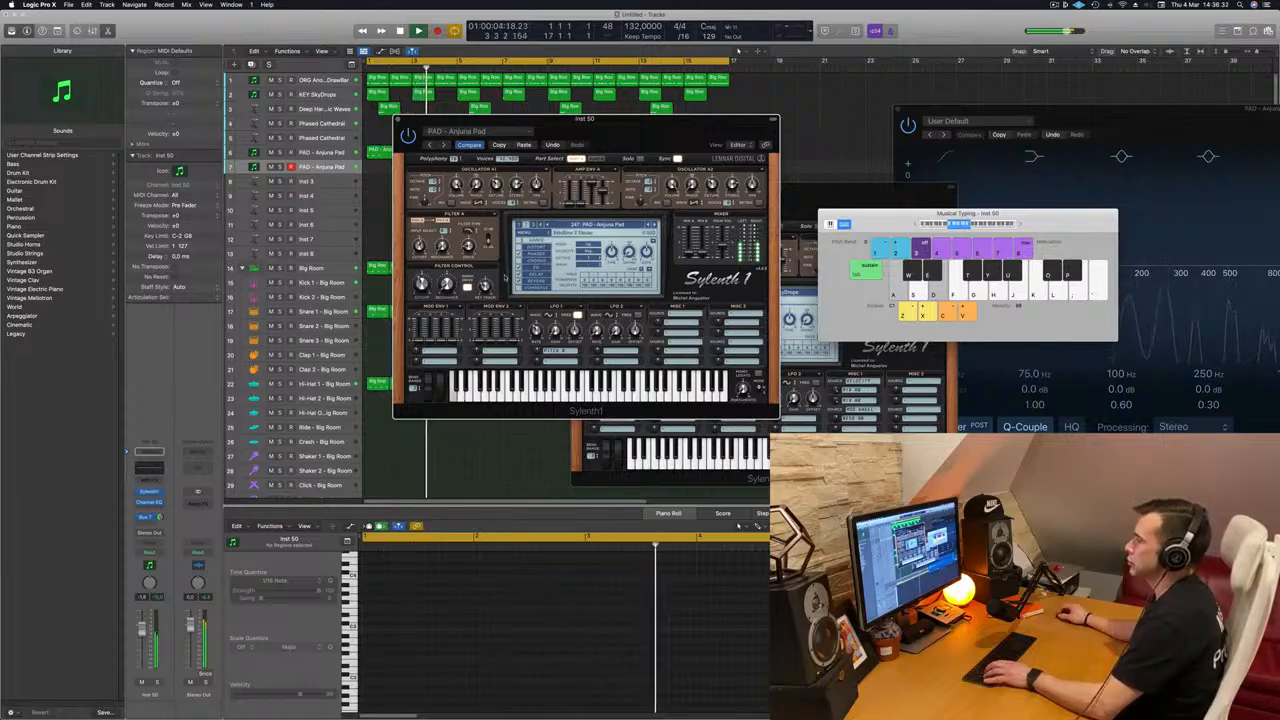
Step: Rehearse low held notes on the duplicated Anjuna Pad while the arrangement plays
key(a)
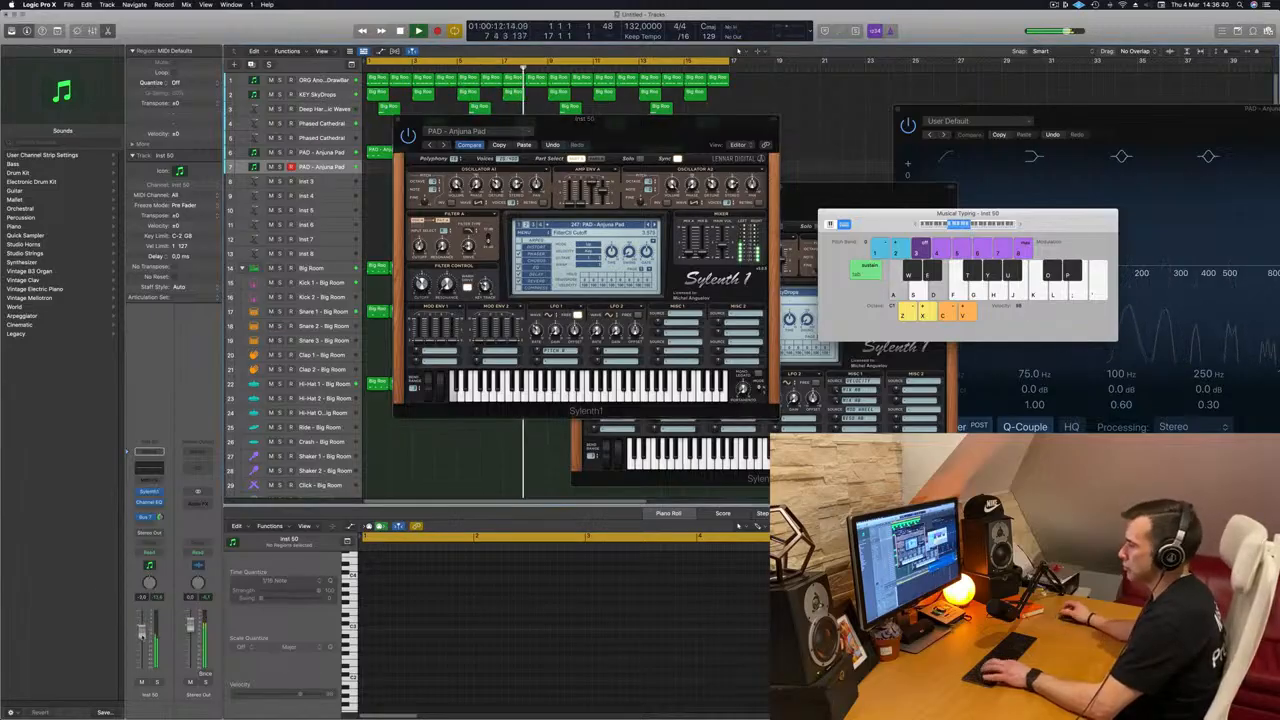
key(a)
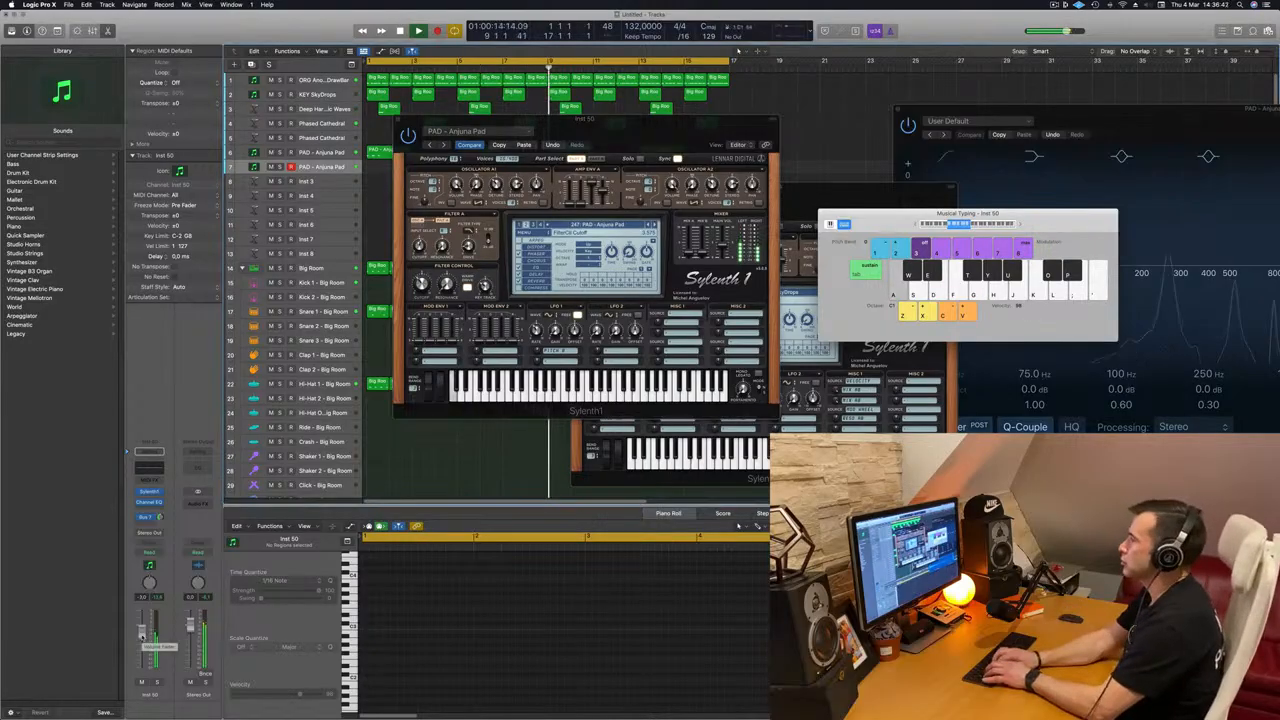
key(f)
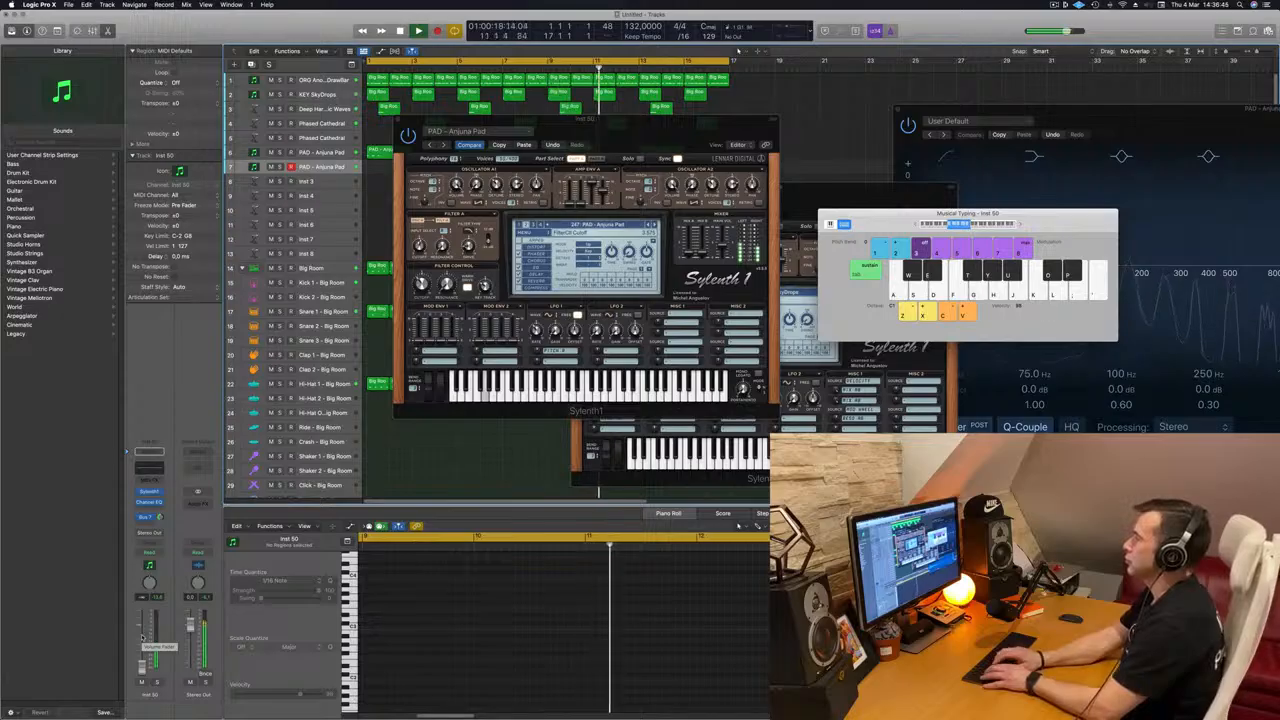
key(a)
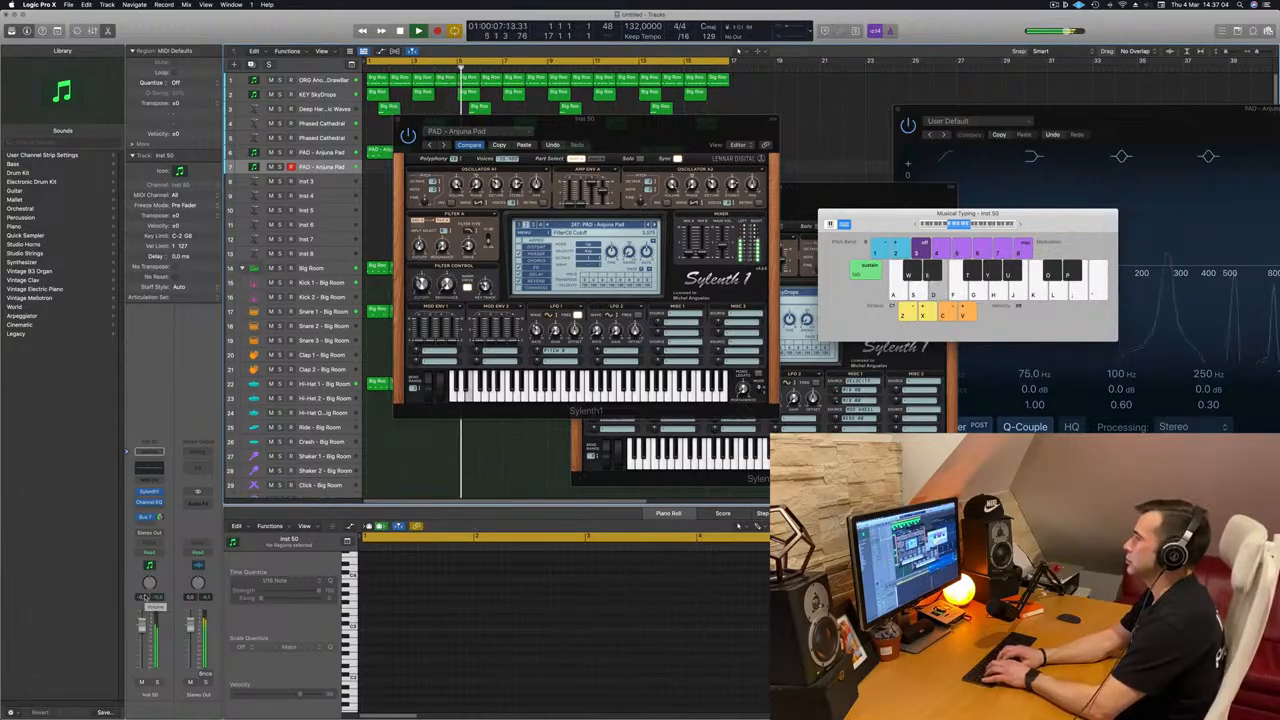
Step: Record a low two-note phrase on the duplicated pad track from bar 9 and move the recorded region to bar 1
key(a)
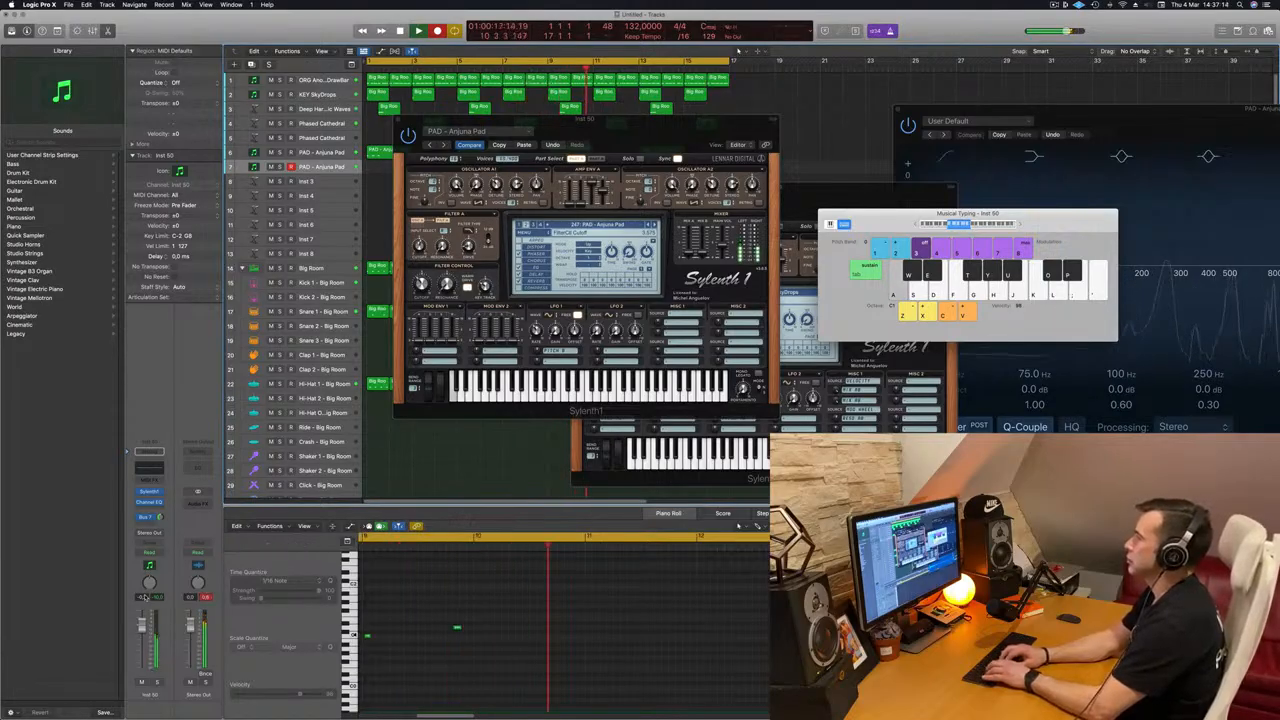
key(s)
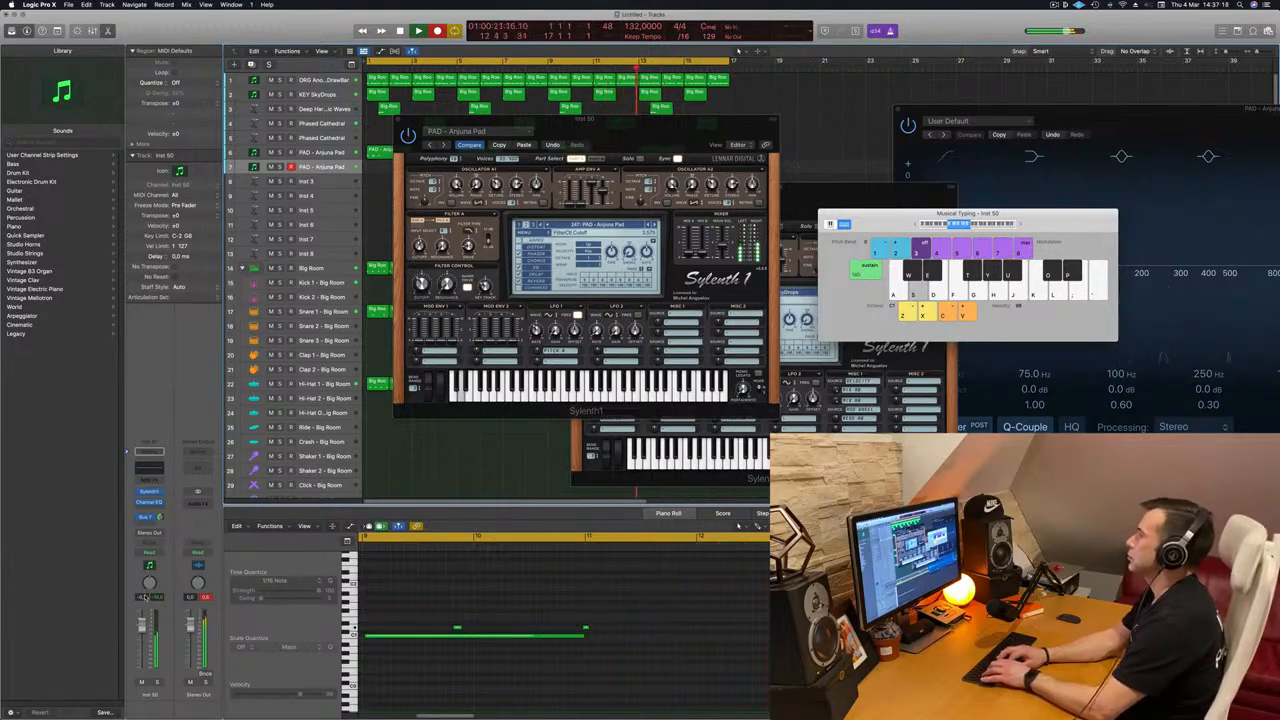
key(space)
drag(520, 120, 980, 135)
drag(551, 165, 369, 166)
click(417, 222)
Step: Delete the stray short note from the recorded pad region, select the remaining notes and replay from the start
click(428, 167)
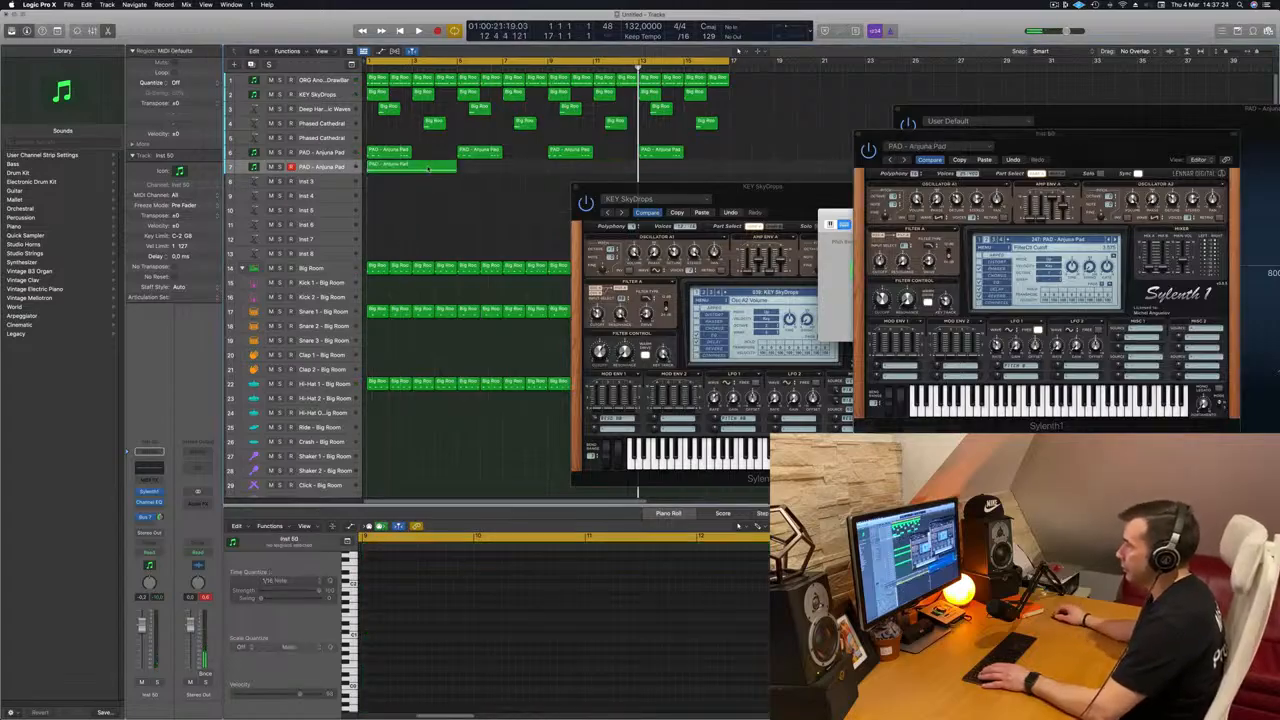
drag(462, 624, 463, 624)
key(Delete)
key(Return)
key(super+a)
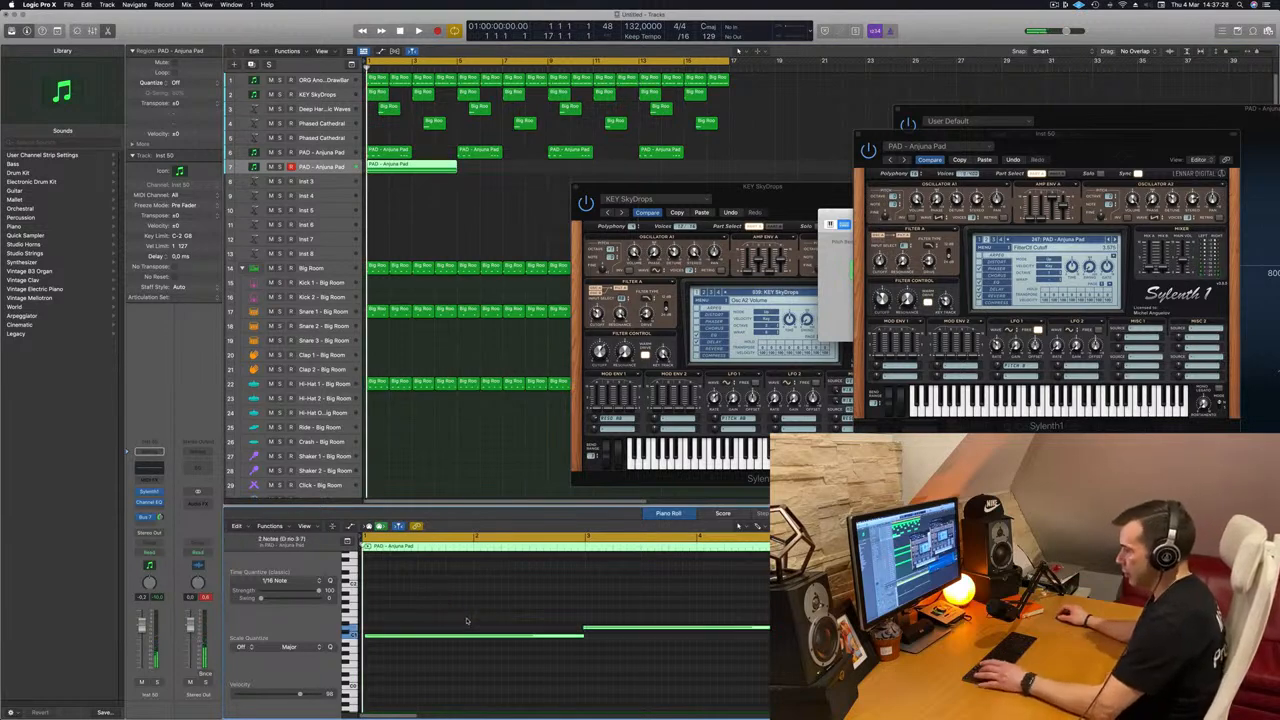
key(space)
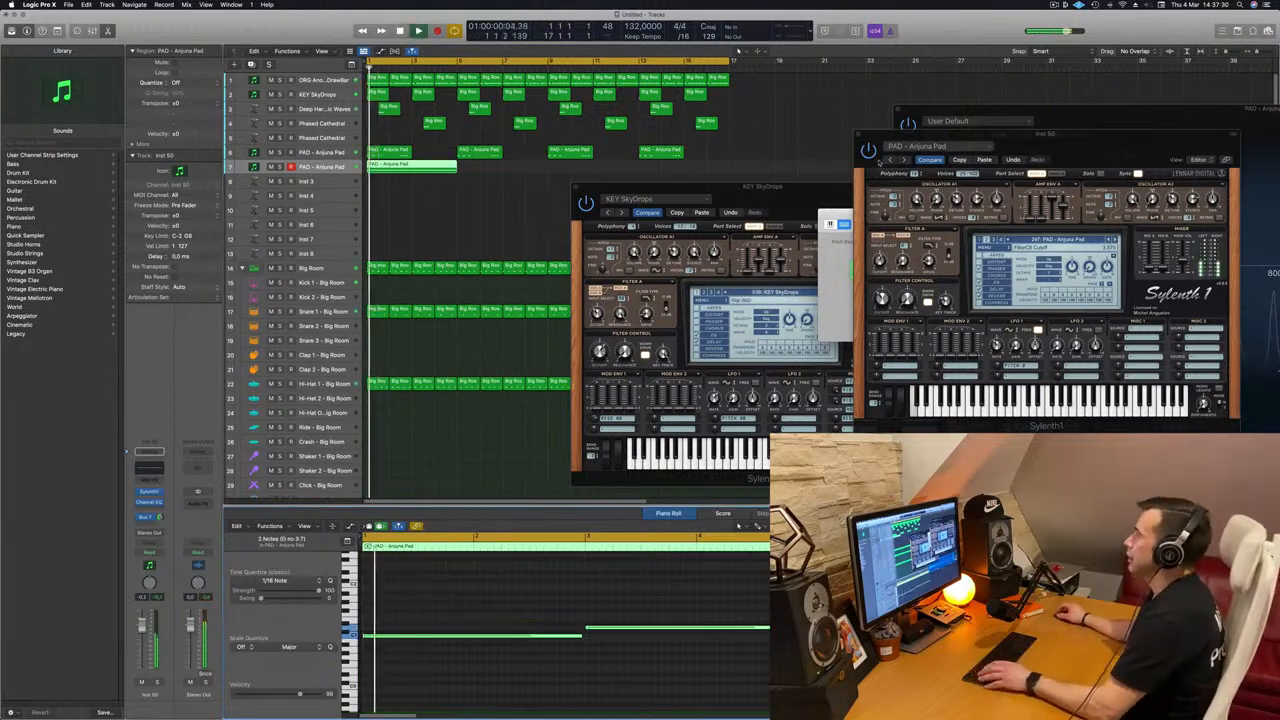
Step: Lower the duplicated pad track's volume slightly during playback, move its Sylenth1 window aside and deselect the region
drag(1018, 134, 549, 212)
key(space)
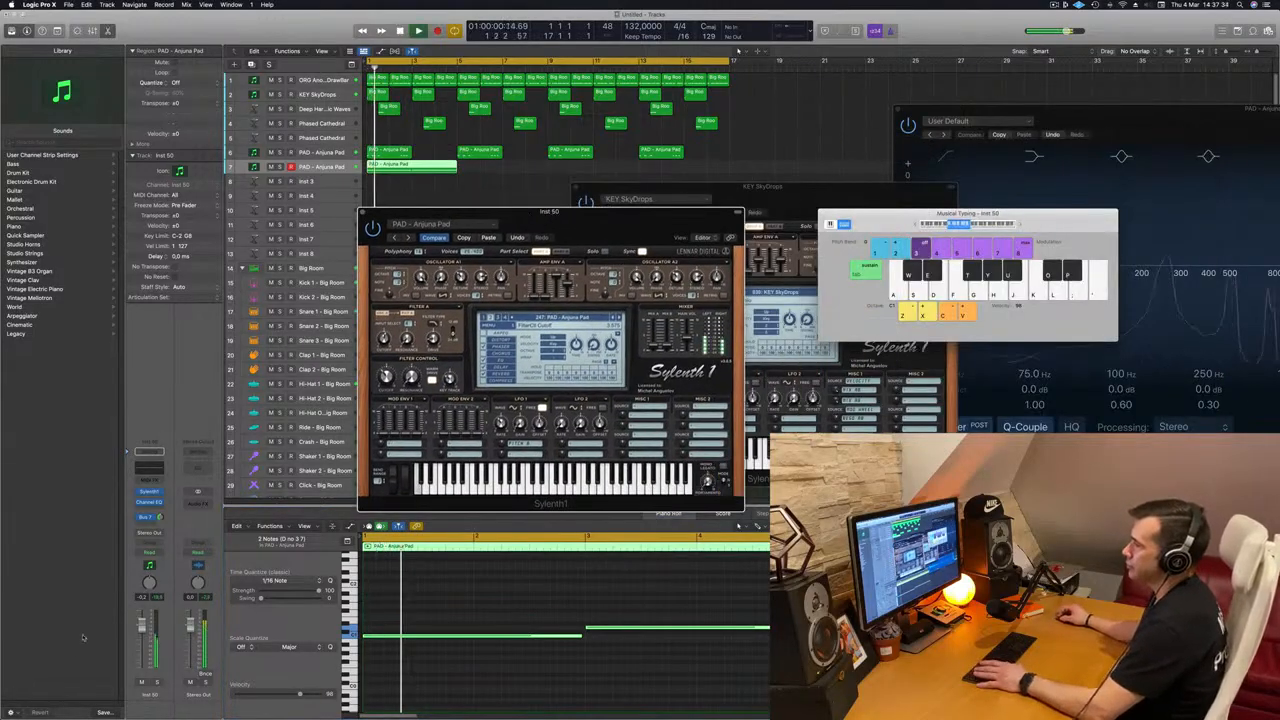
drag(142, 625, 142, 633)
drag(593, 213, 860, 213)
click(396, 229)
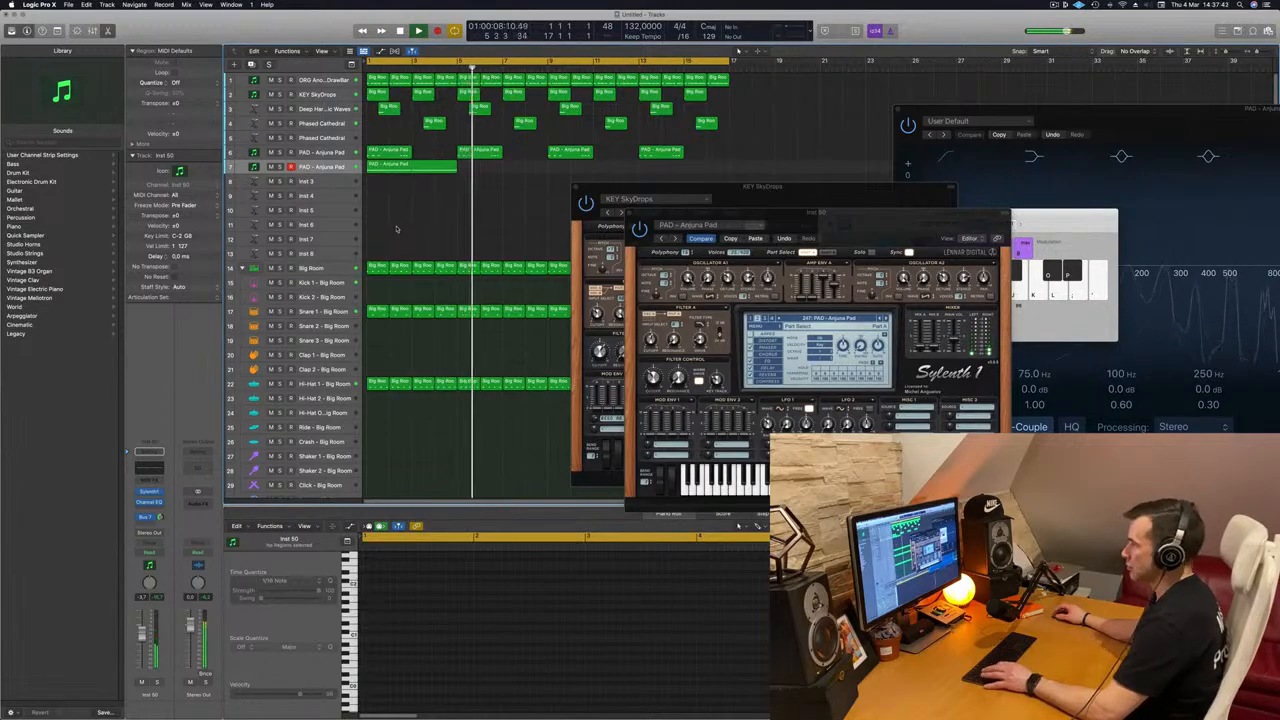
Step: Show the mixer in place of Musical Typing and copy the ORG channel's Compressor to the duplicated pad channel, checking its settings
key(Return)
key(super+k)
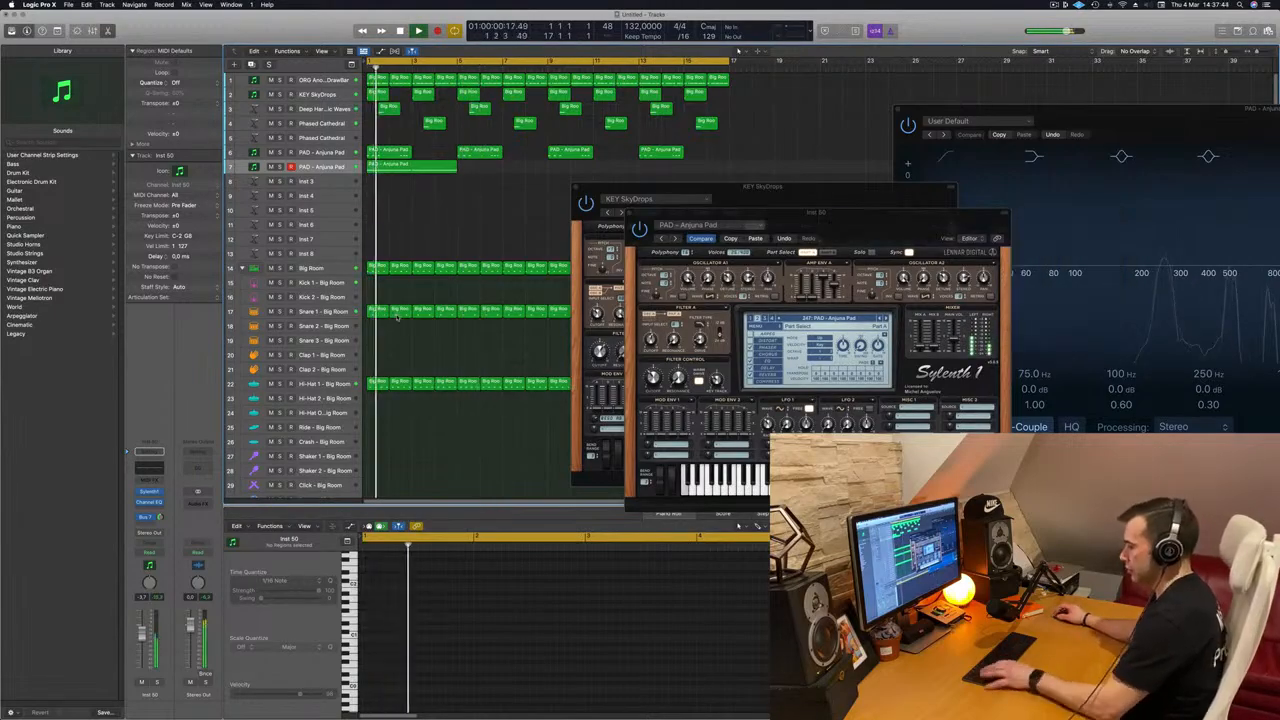
key(x)
key(Return)
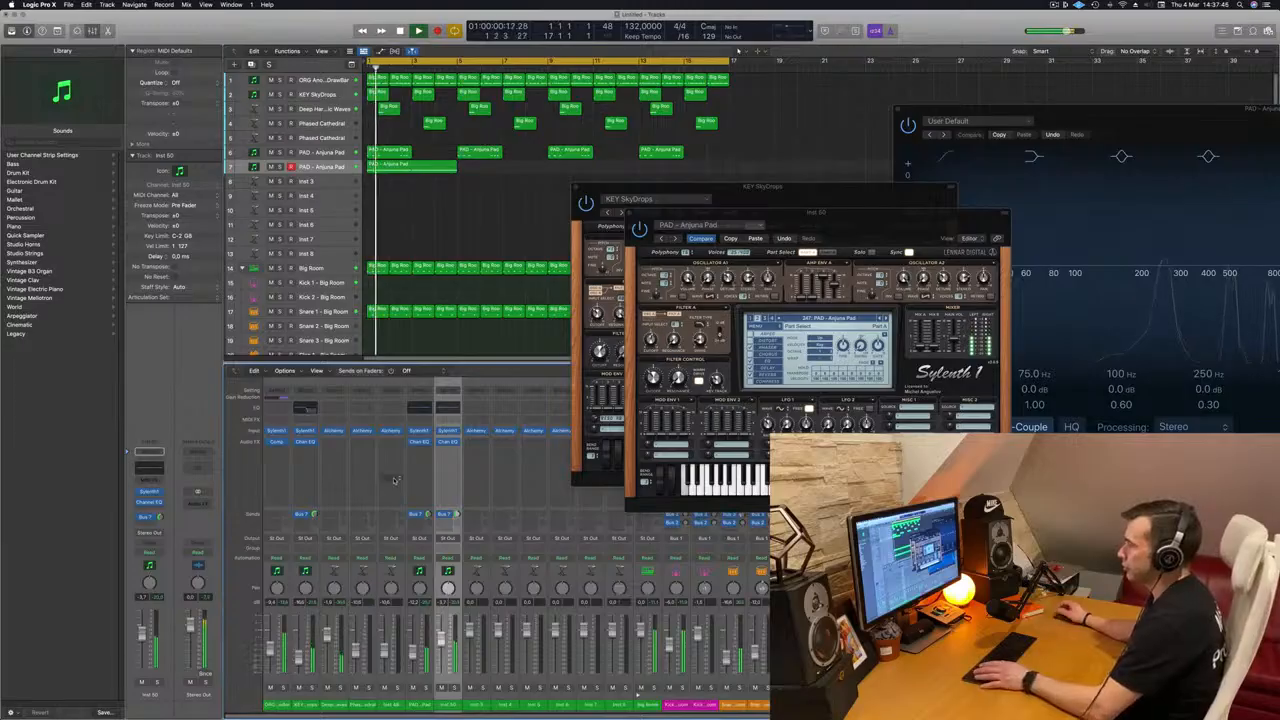
key(Return)
drag(276, 441, 450, 456)
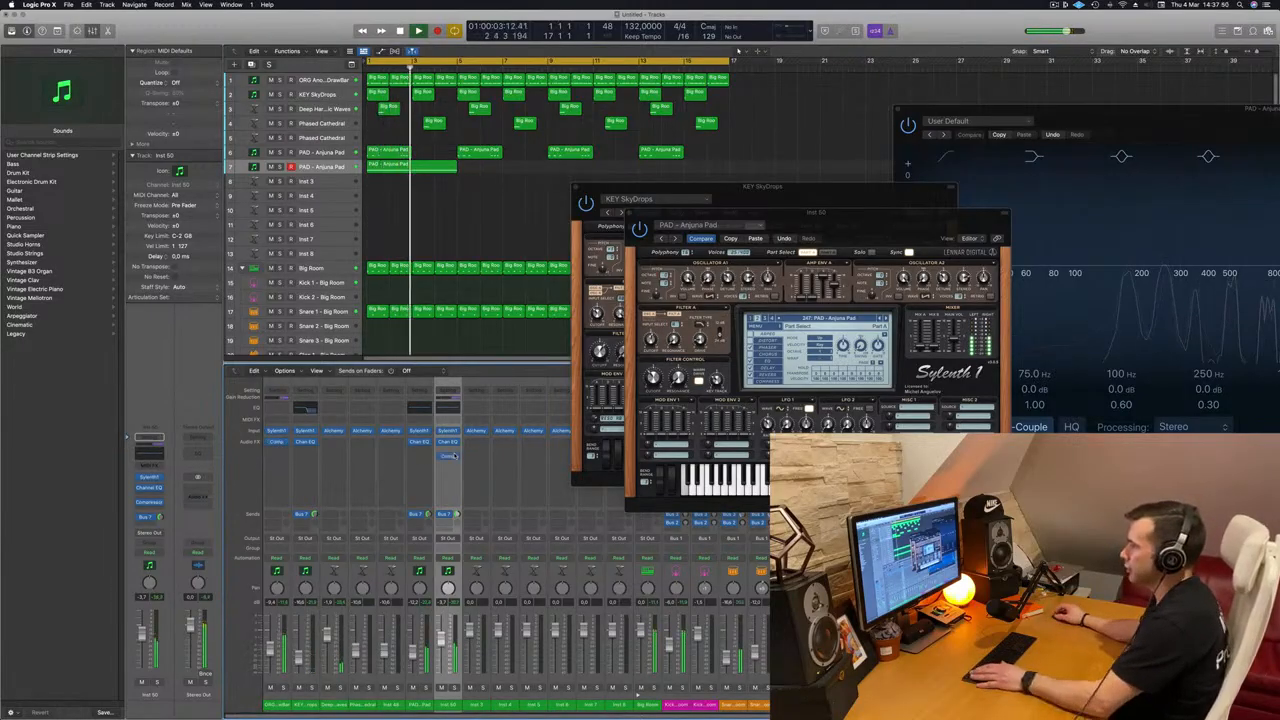
click(448, 456)
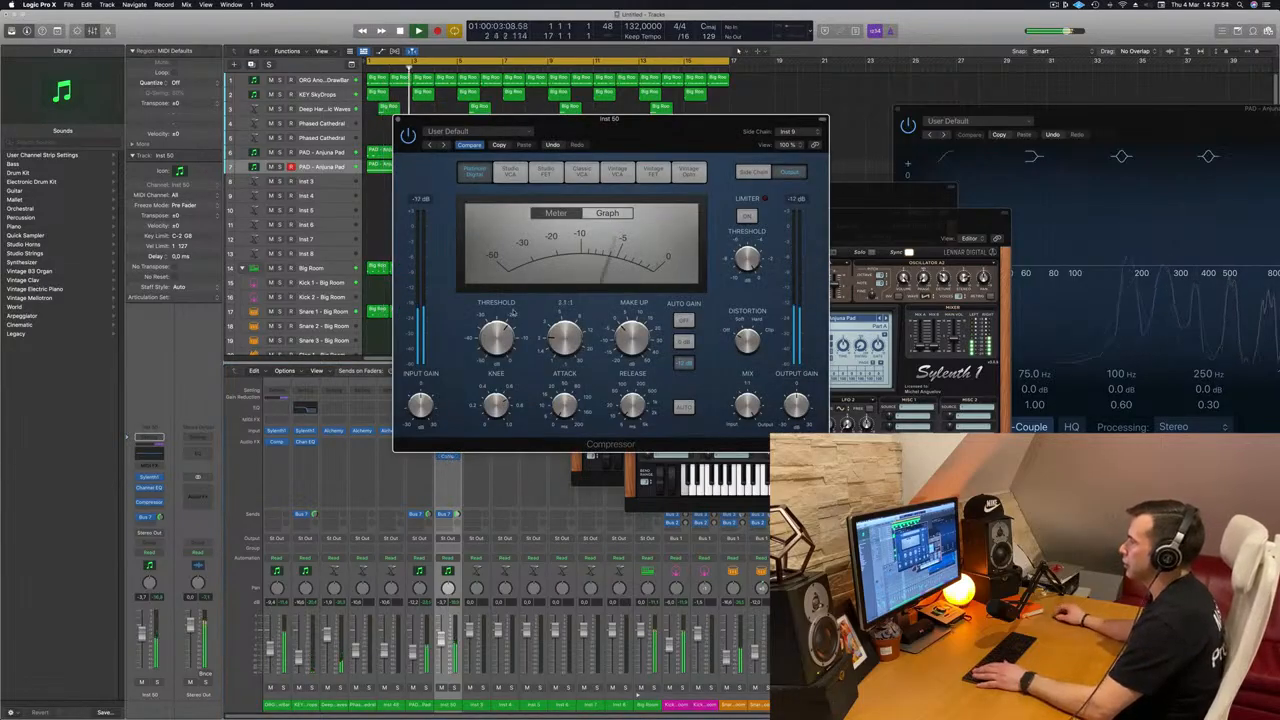
drag(399, 118, 496, 143)
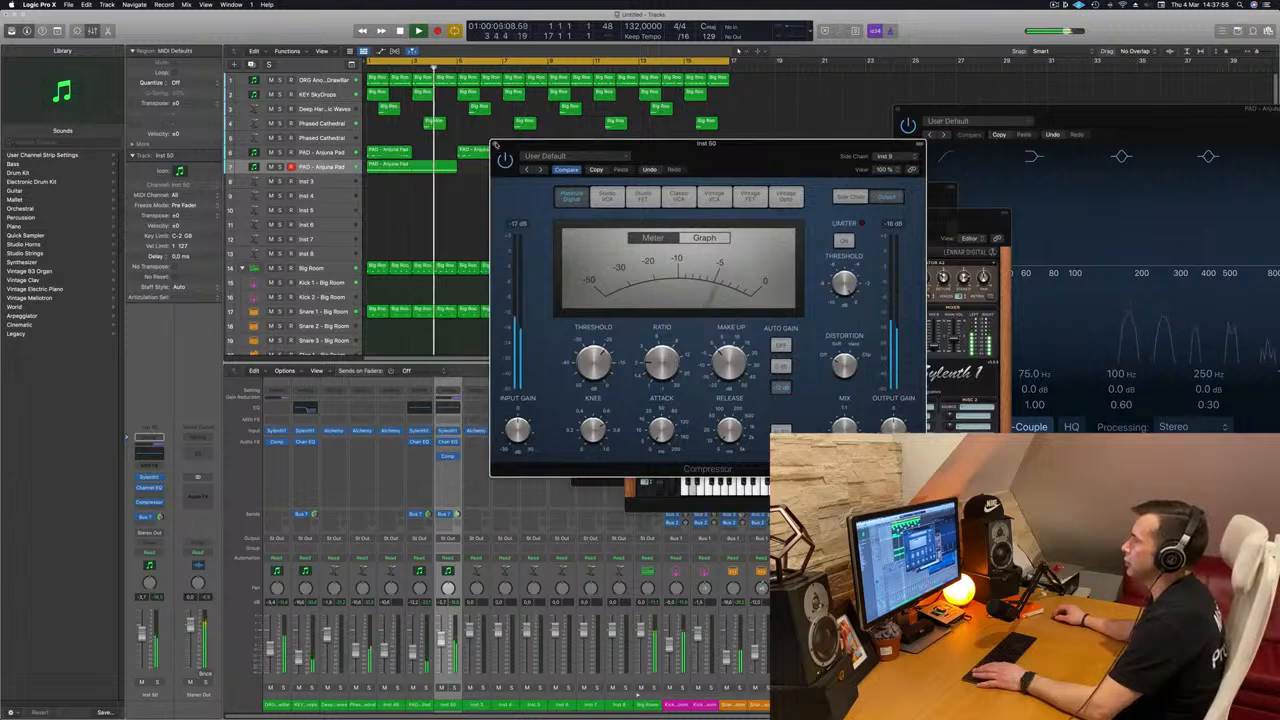
click(496, 146)
Step: Move the duplicated pad track directly below the ORG track and copy its region repeatedly to fill up to bar 17
drag(330, 166, 330, 94)
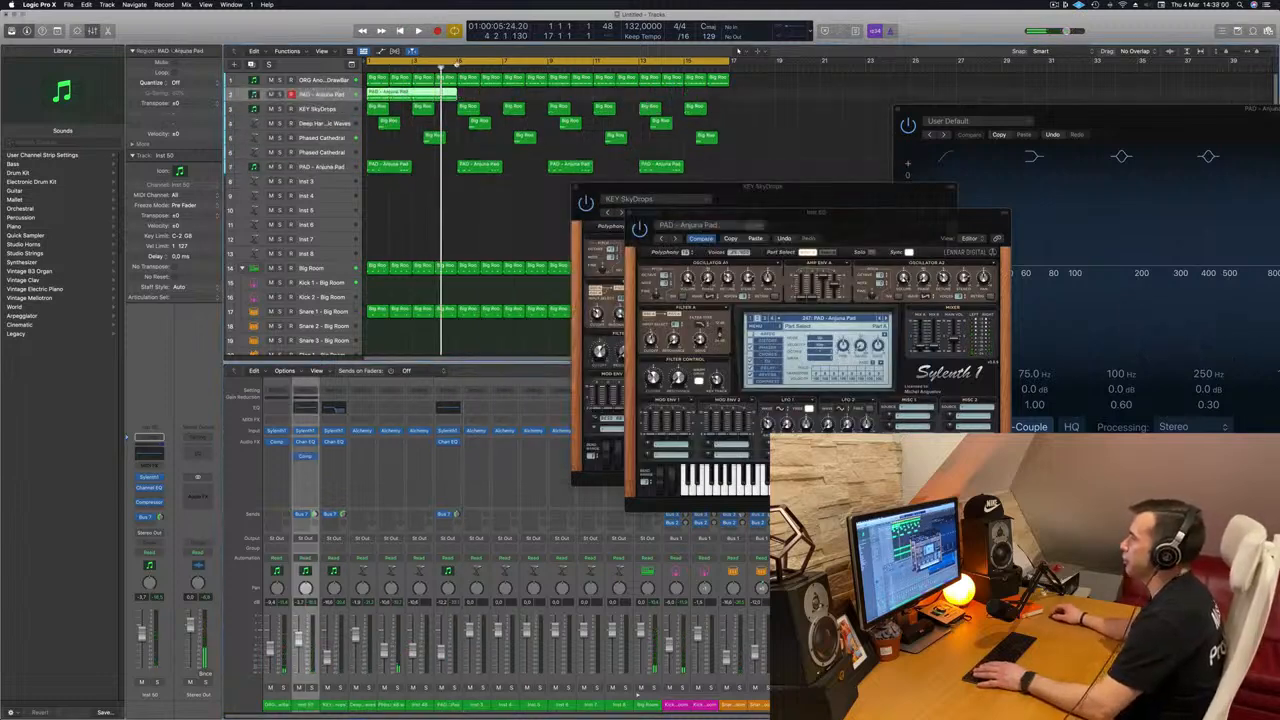
drag(430, 93, 527, 93)
shift+click(417, 94)
drag(417, 94, 600, 100)
Step: Replay from the start, move the Sylenth1 windows aside and briefly solo the low Anjuna Pad and ORG tracks
key(space)
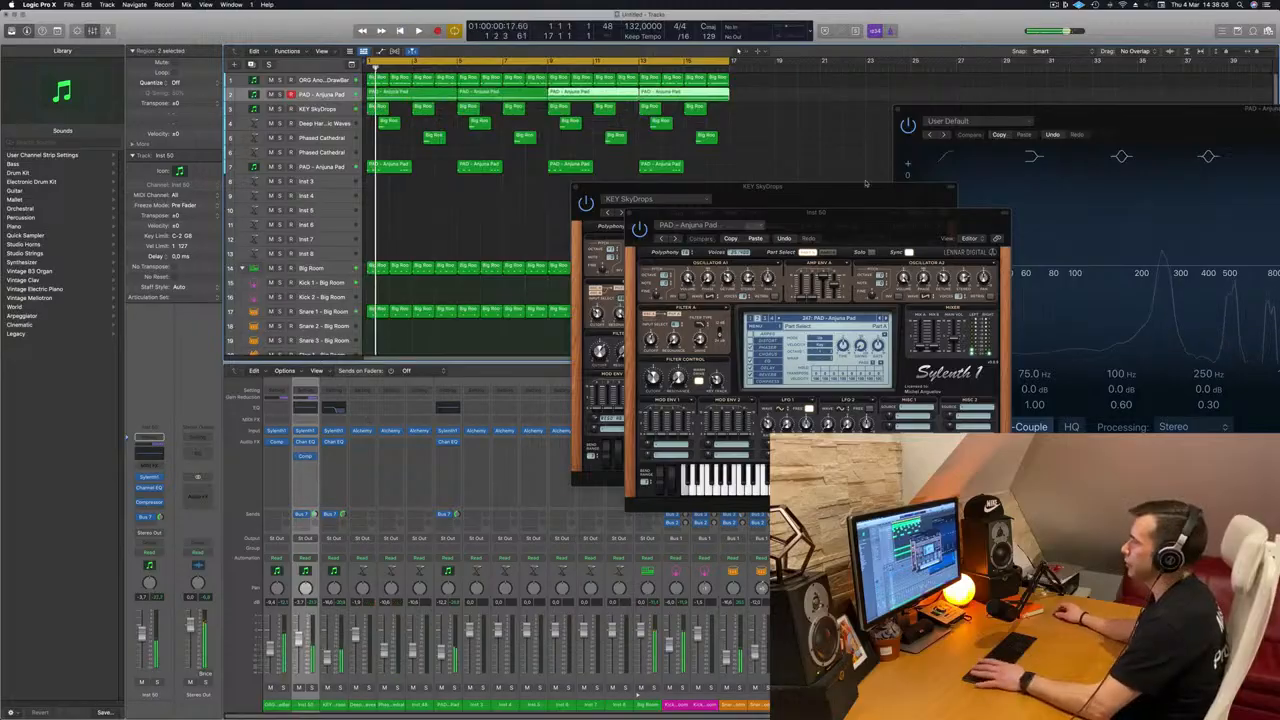
drag(812, 214, 958, 240)
drag(777, 202, 1013, 103)
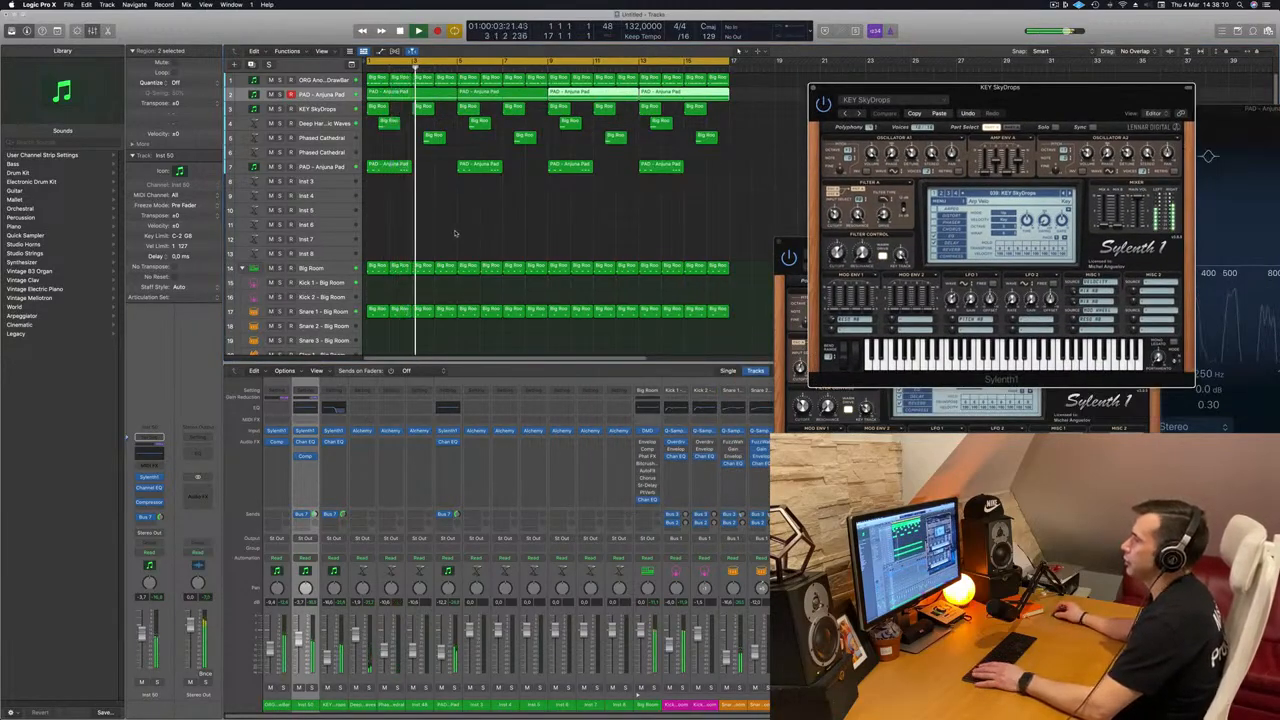
click(281, 94)
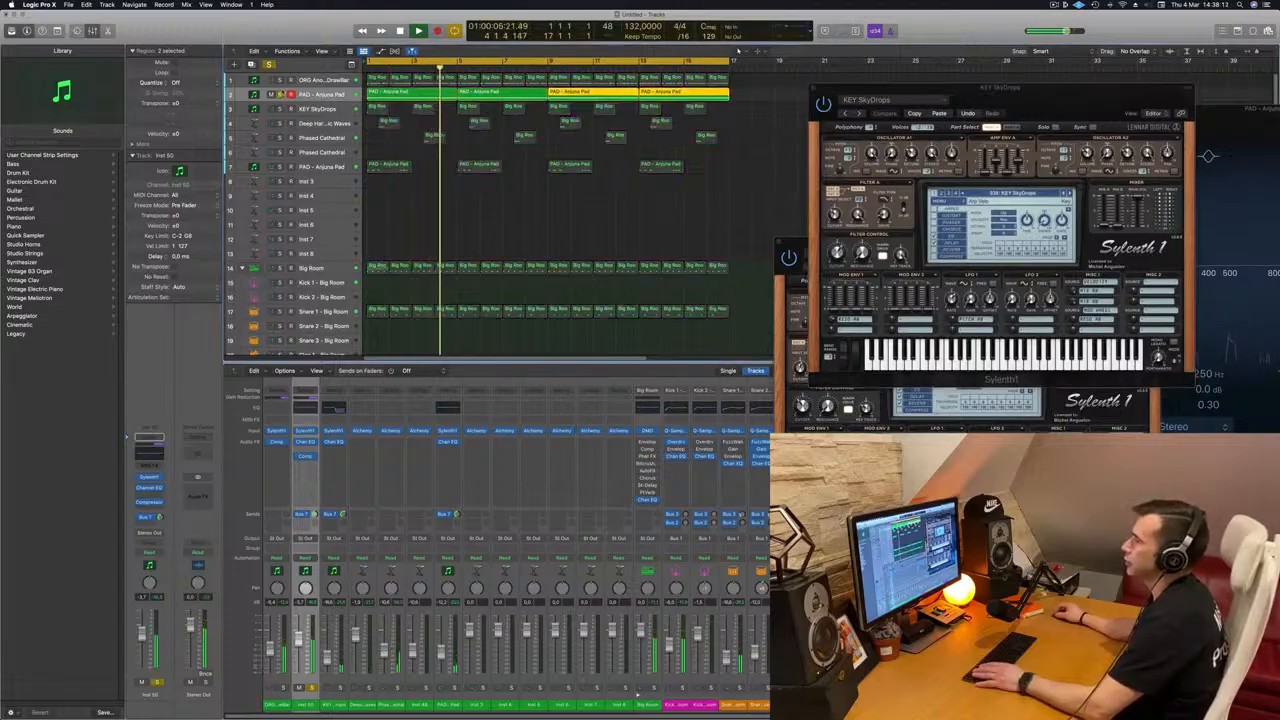
click(281, 94)
click(282, 81)
click(282, 81)
key(space)
key(space)
key(space)
key(space)
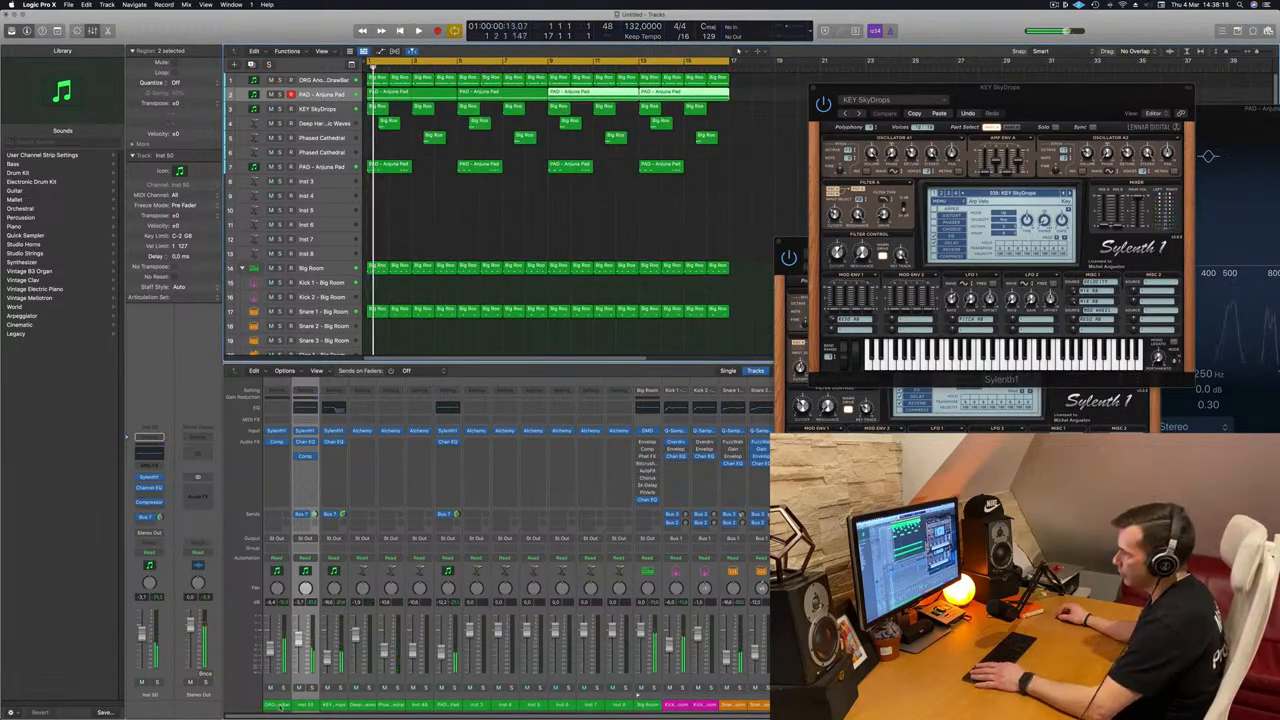
Step: Select the ORG and duplicated pad channels together, route their outputs to Bus 9 and restart playback
click(280, 705)
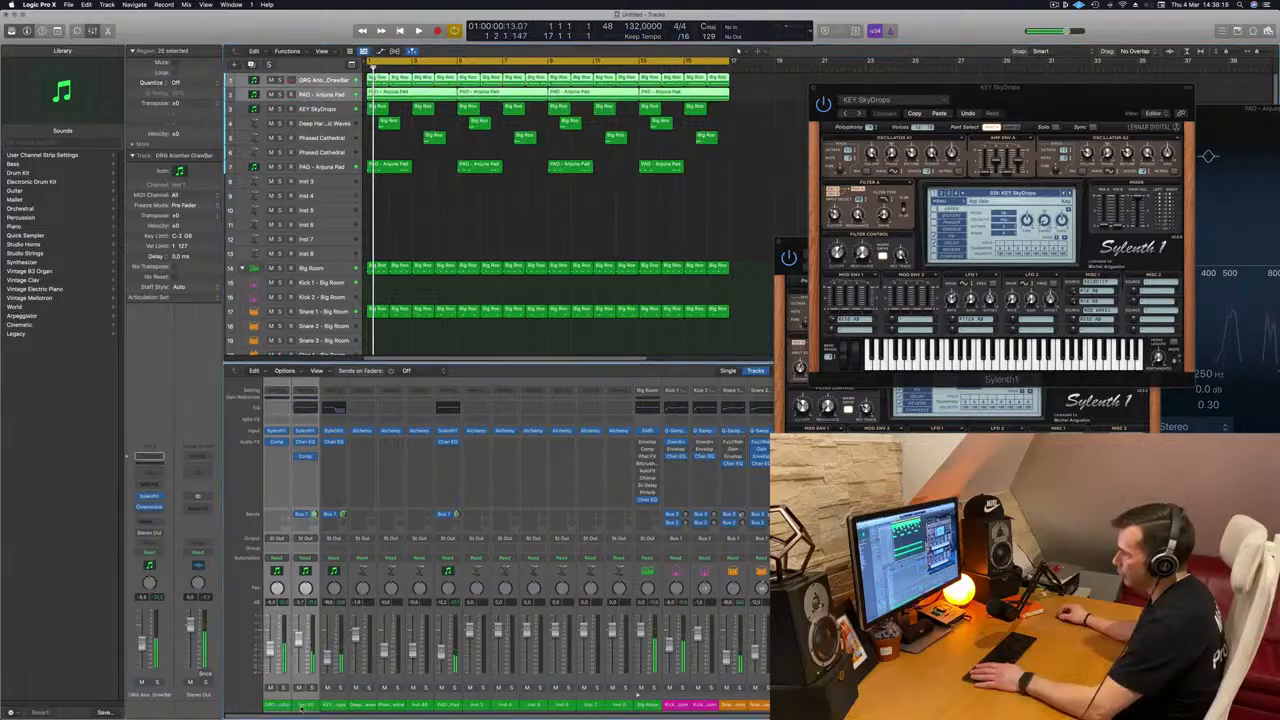
click(305, 538)
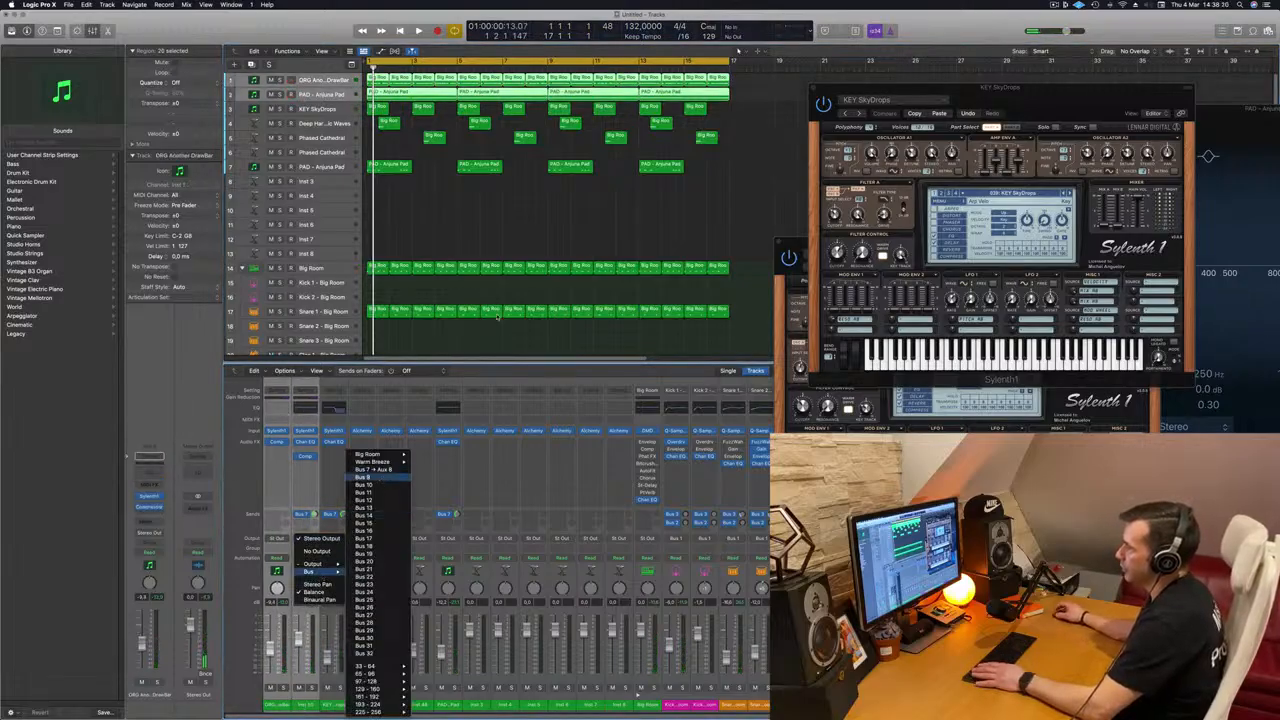
click(447, 404)
key(space)
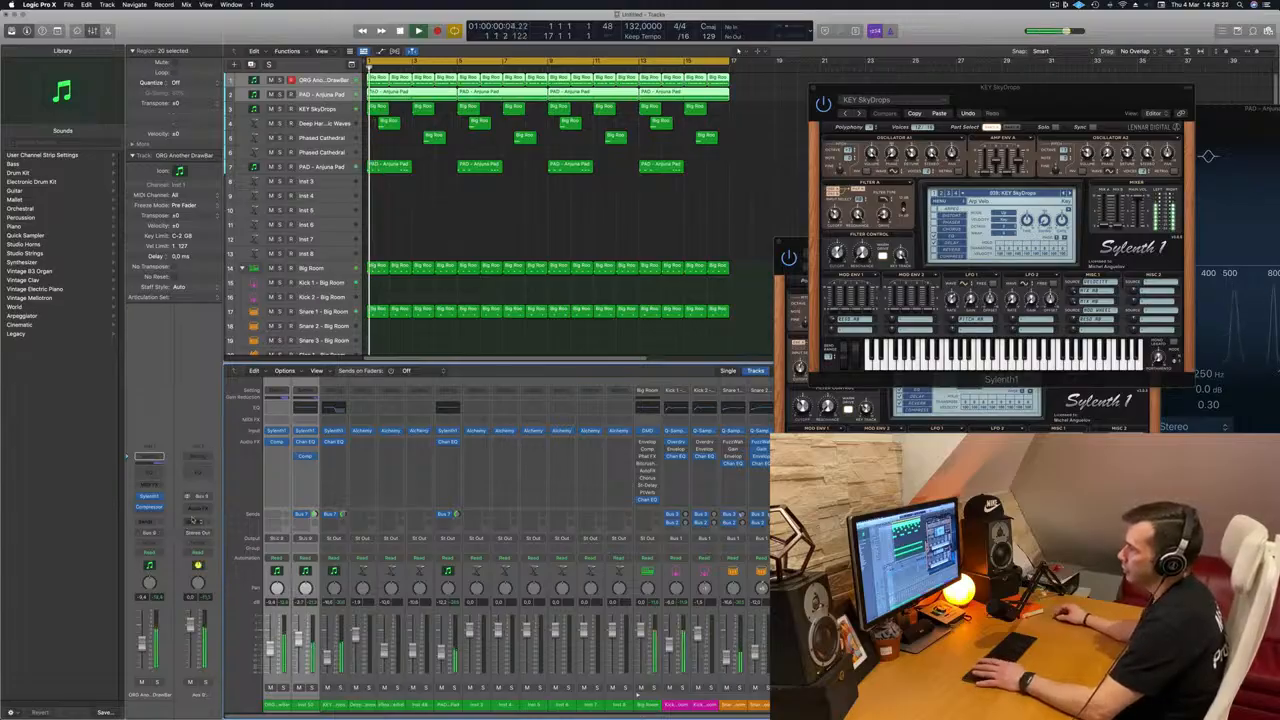
key(space)
key(space)
Step: Insert a stereo Compressor on the Bus 9 aux channel and switch its model to Classic VCA
click(199, 507)
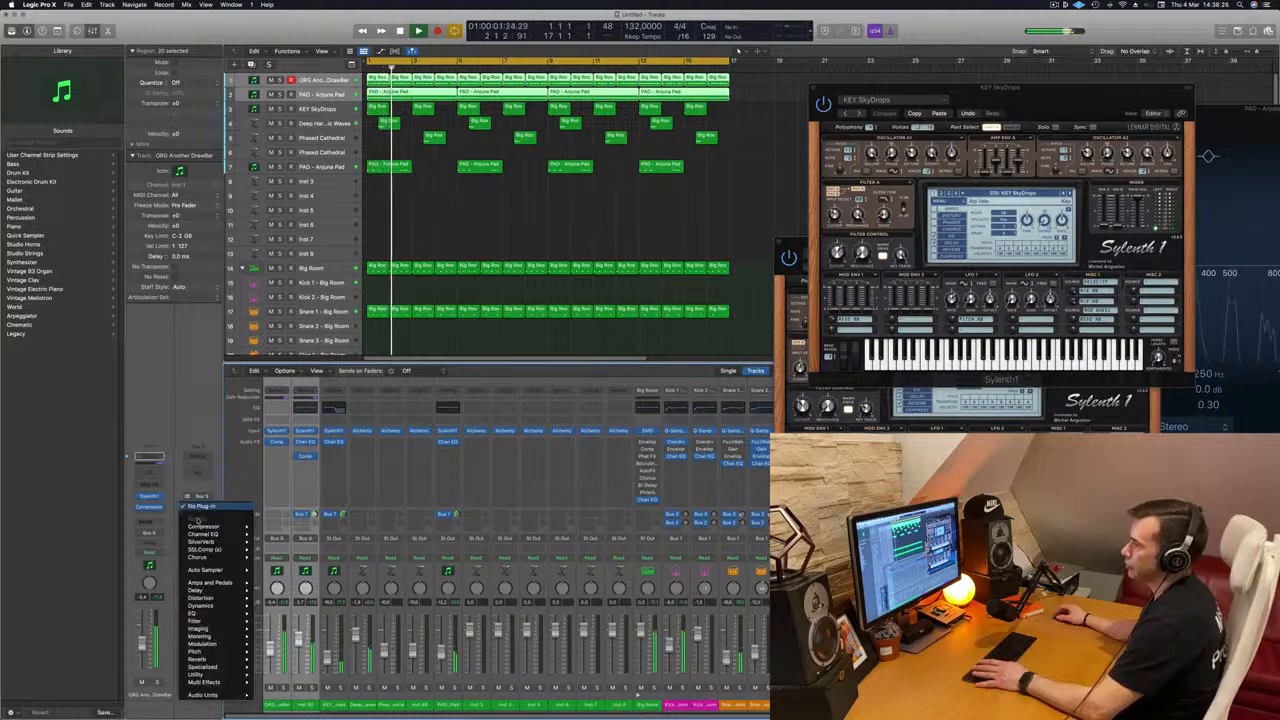
mouse_move(215, 526)
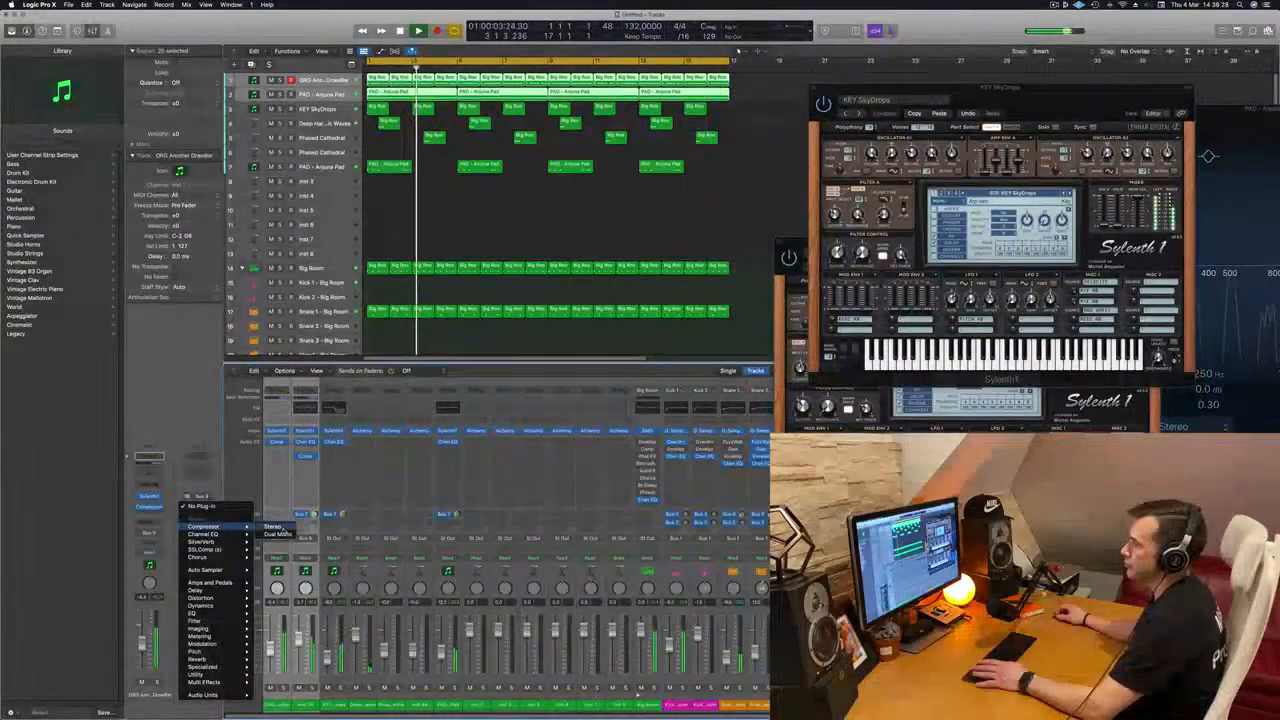
click(273, 526)
drag(609, 122, 618, 163)
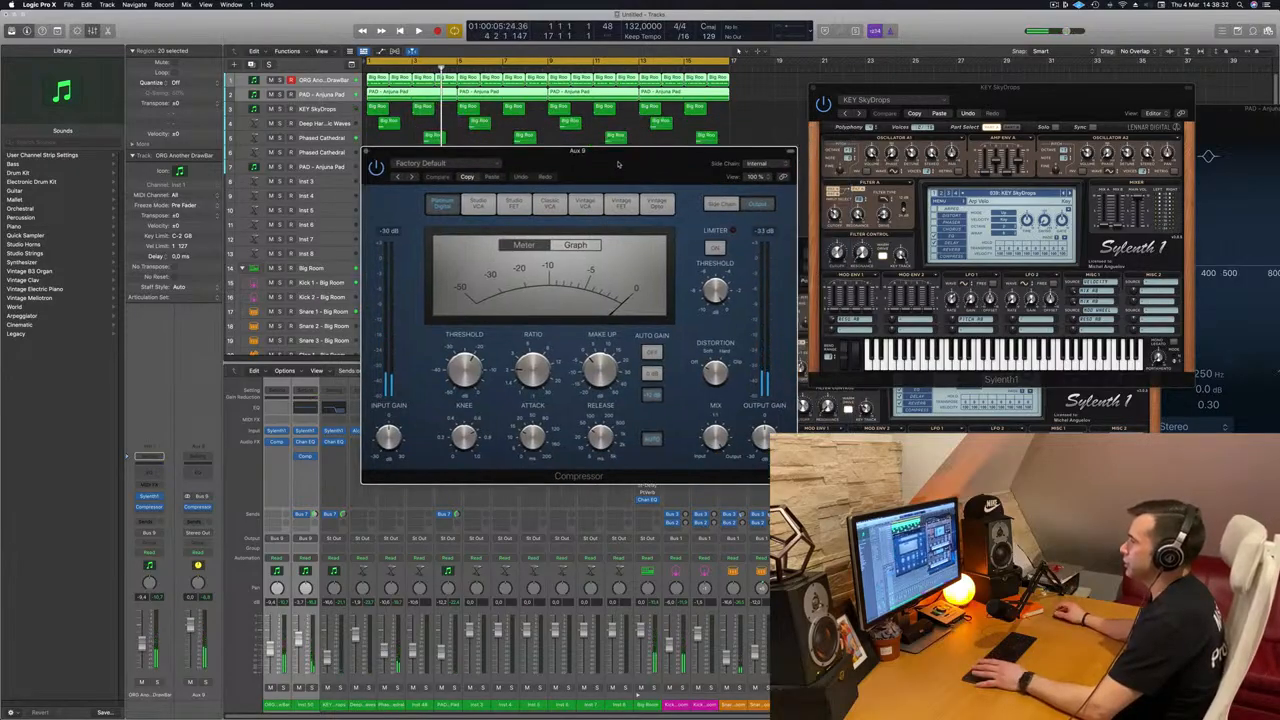
key(space)
click(550, 203)
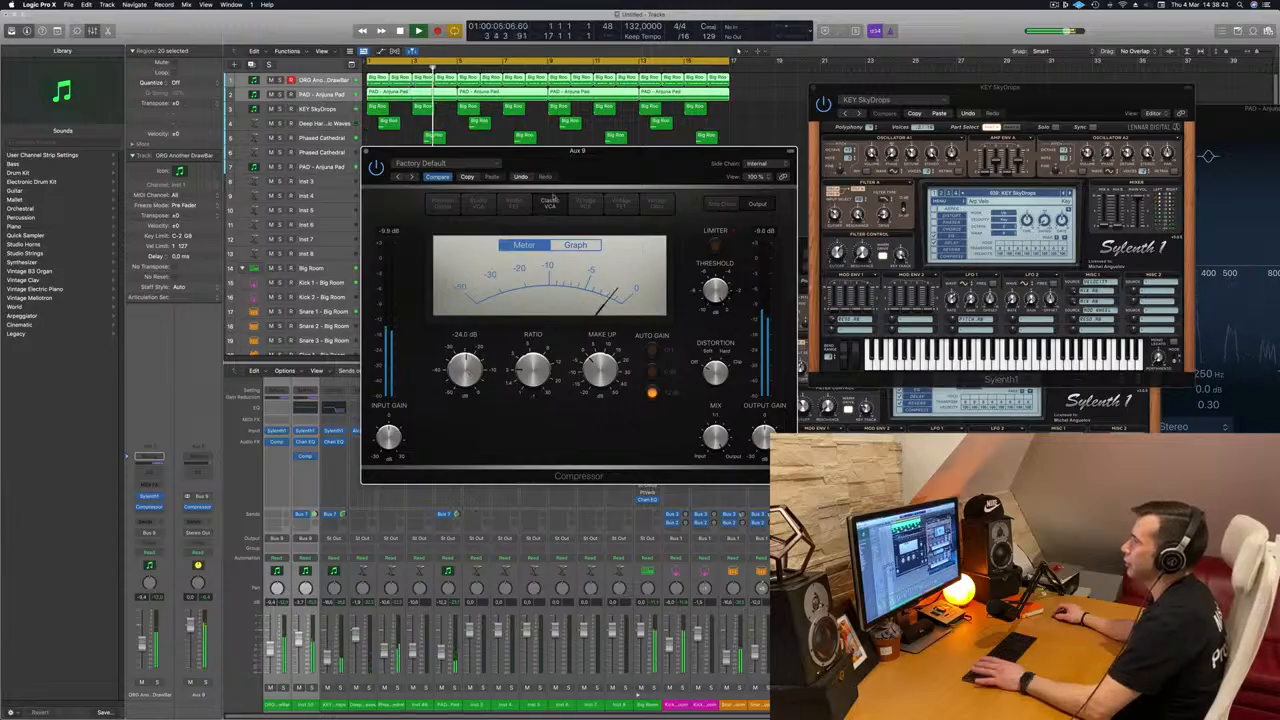
Step: Select the duplicated pad track, replay the mix through the bus compressor and move its window aside
click(309, 94)
key(space)
key(space)
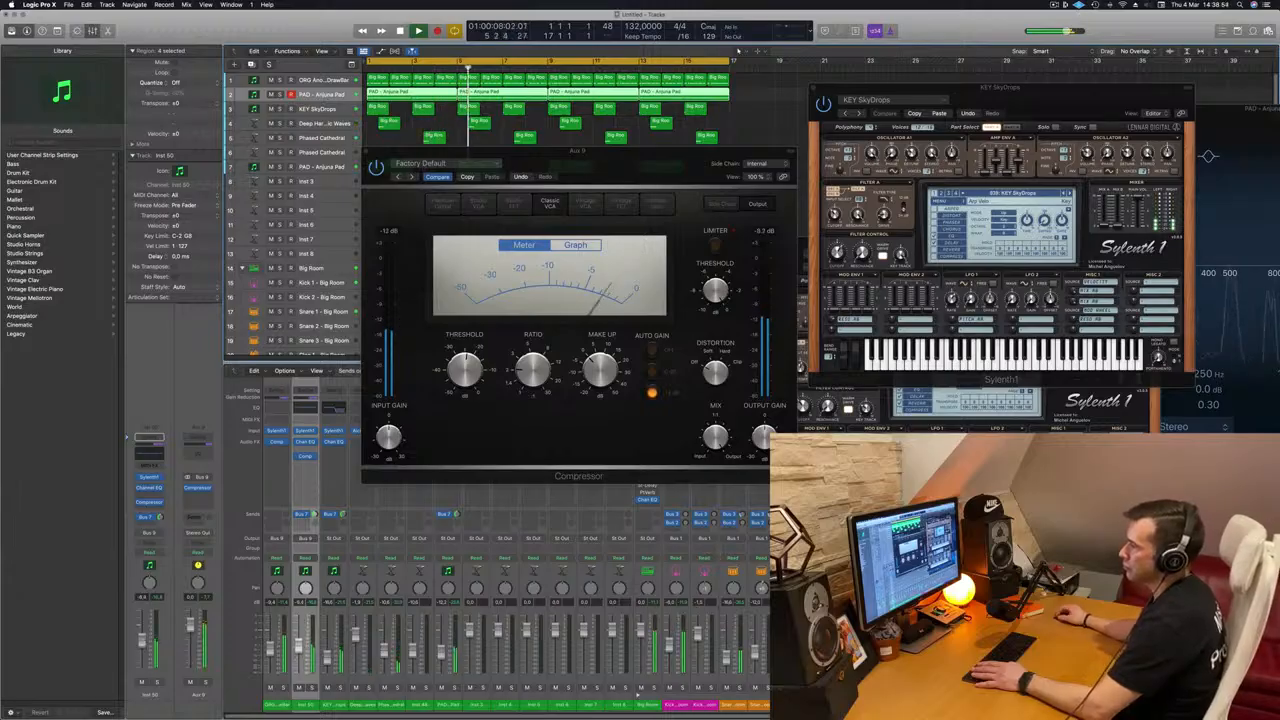
drag(551, 177, 739, 201)
key(space)
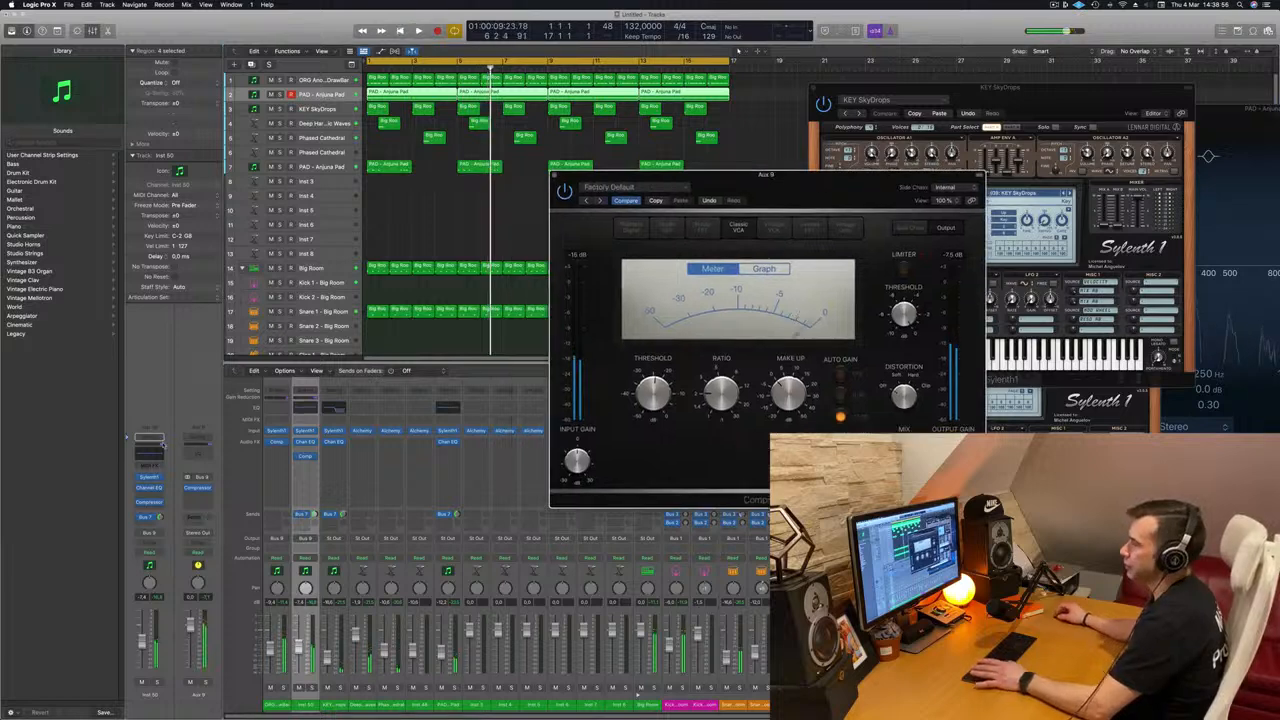
Step: Insert a second stereo Compressor on the Bus 9 aux and set its side chain to Kick 1 - Big Room
click(201, 492)
mouse_move(219, 514)
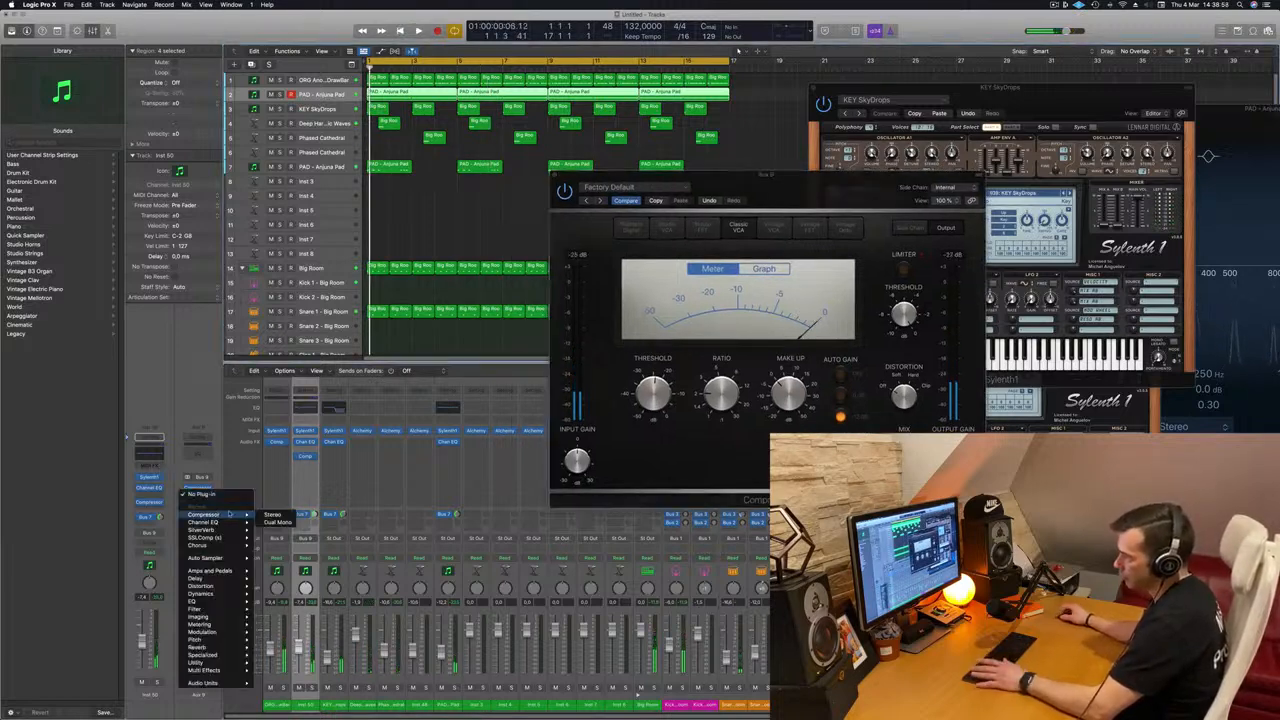
click(270, 514)
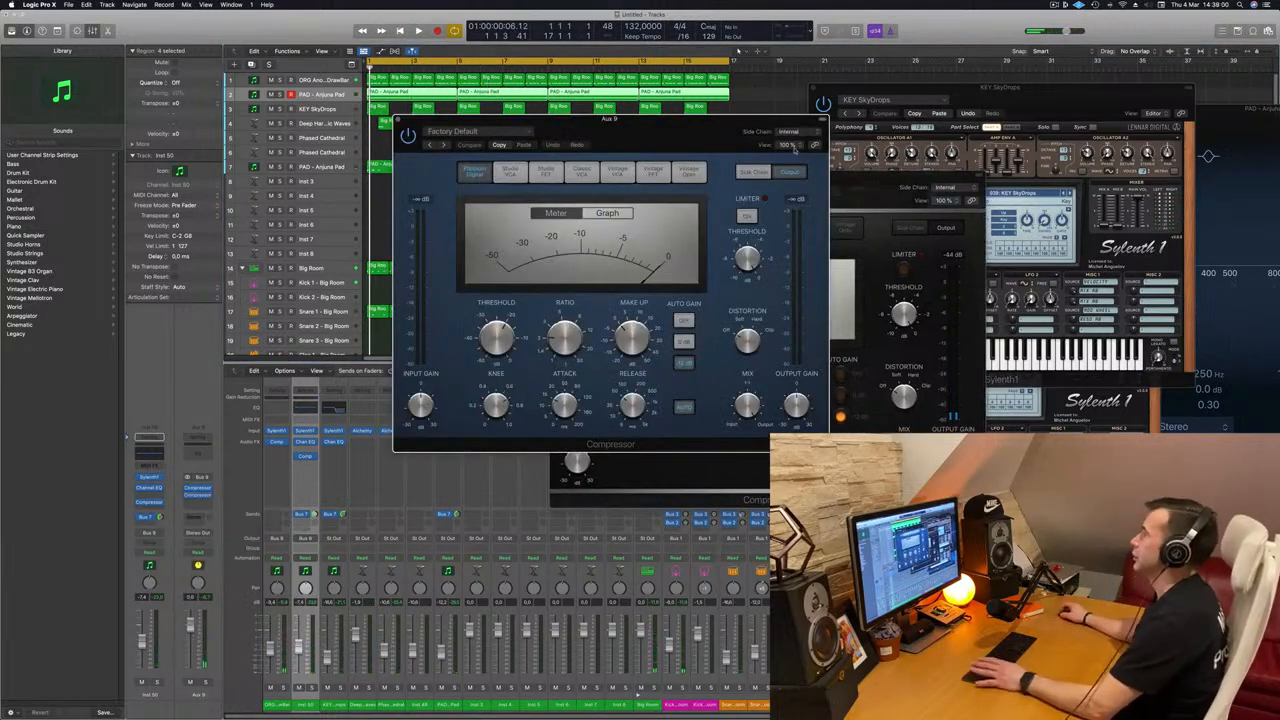
click(790, 132)
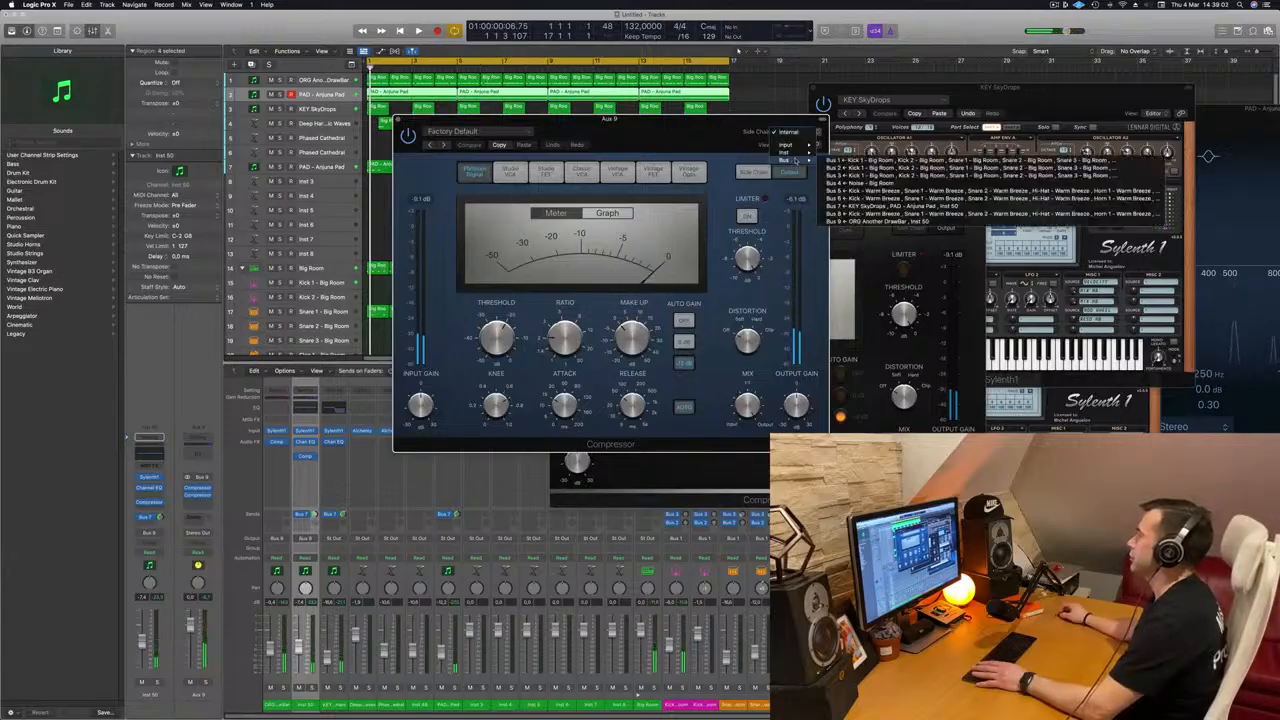
click(830, 160)
click(790, 133)
mouse_move(801, 131)
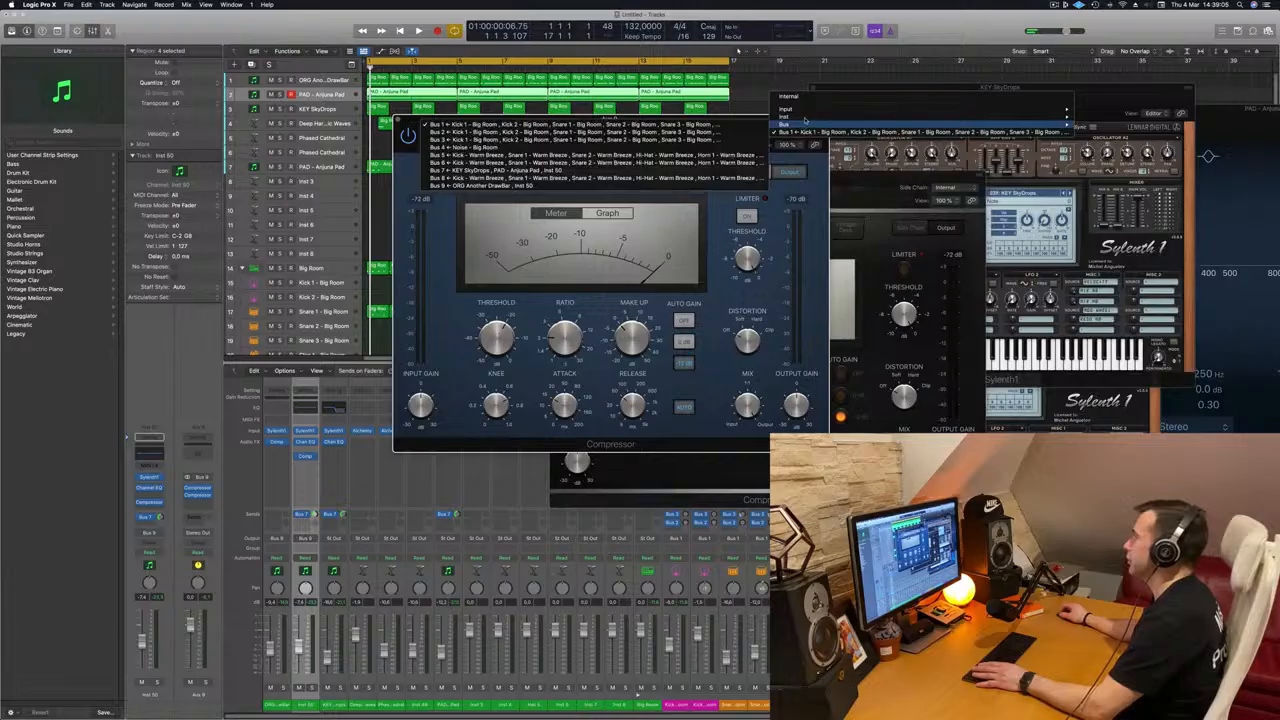
click(1120, 177)
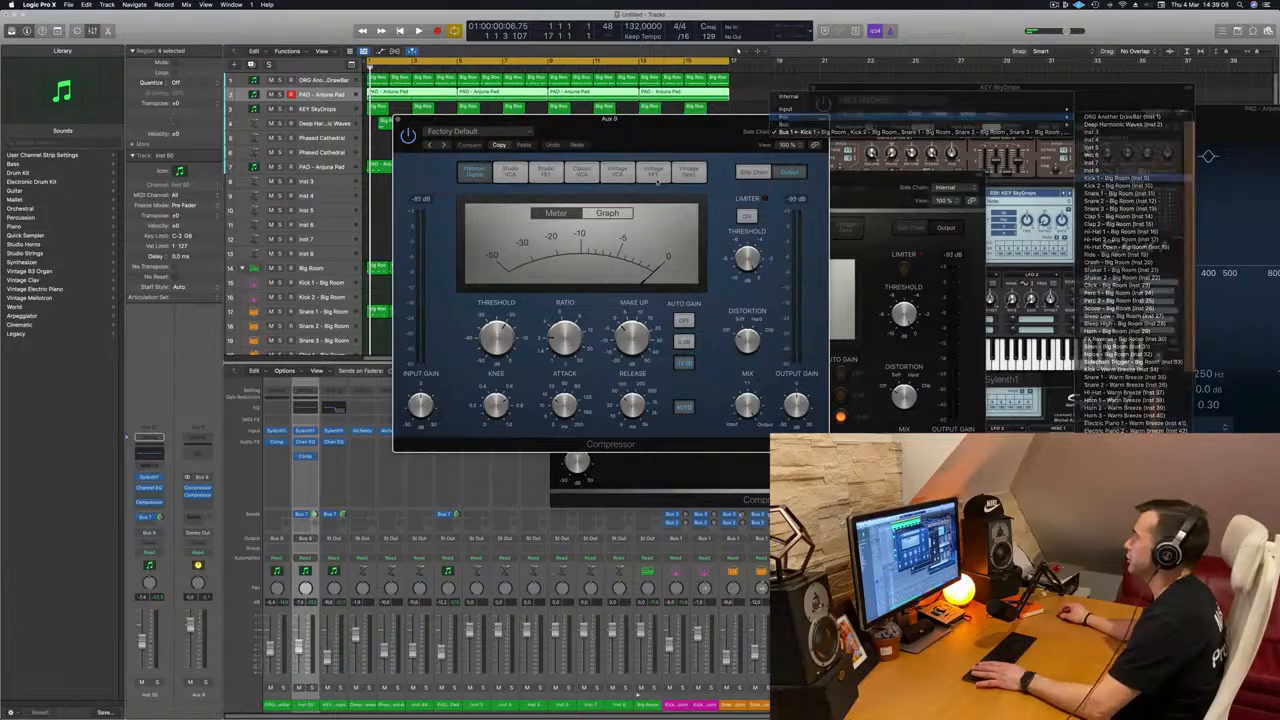
Step: Adjust the sidechained Compressor's threshold and set its ratio to about 4.1:1 during playback, closing its window when done
key(space)
click(627, 228)
drag(567, 408, 574, 318)
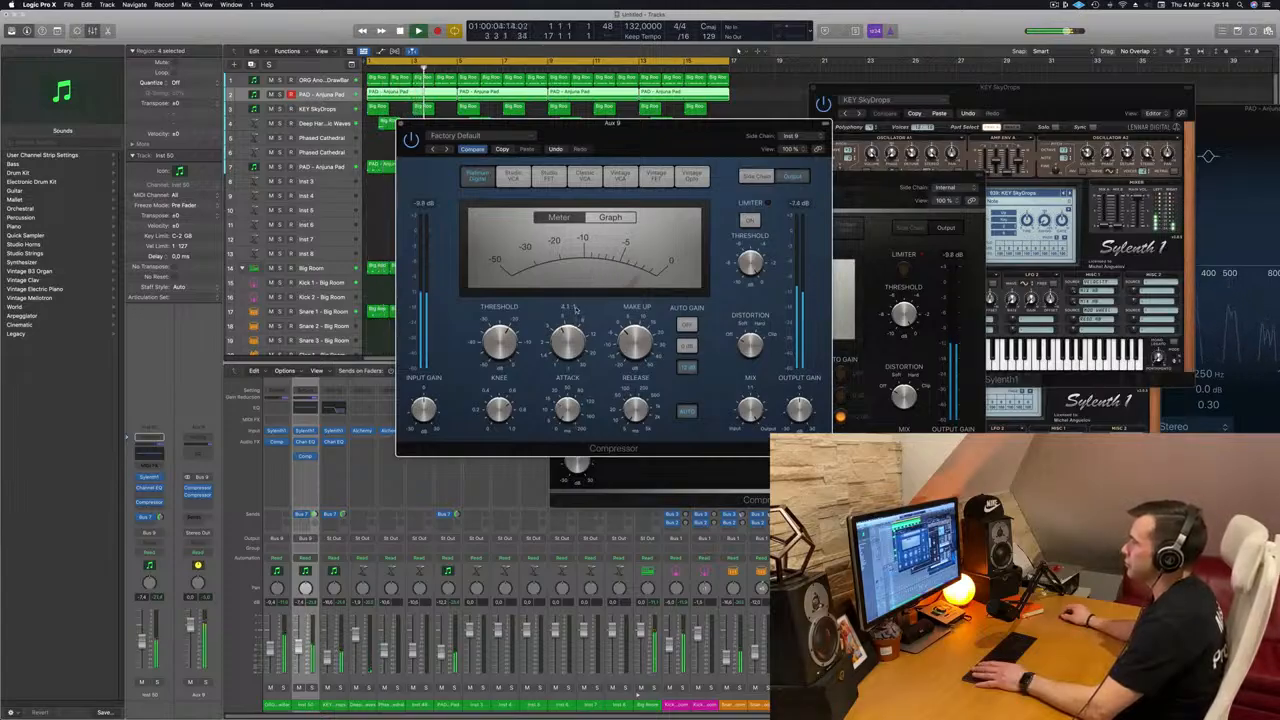
drag(719, 118, 771, 132)
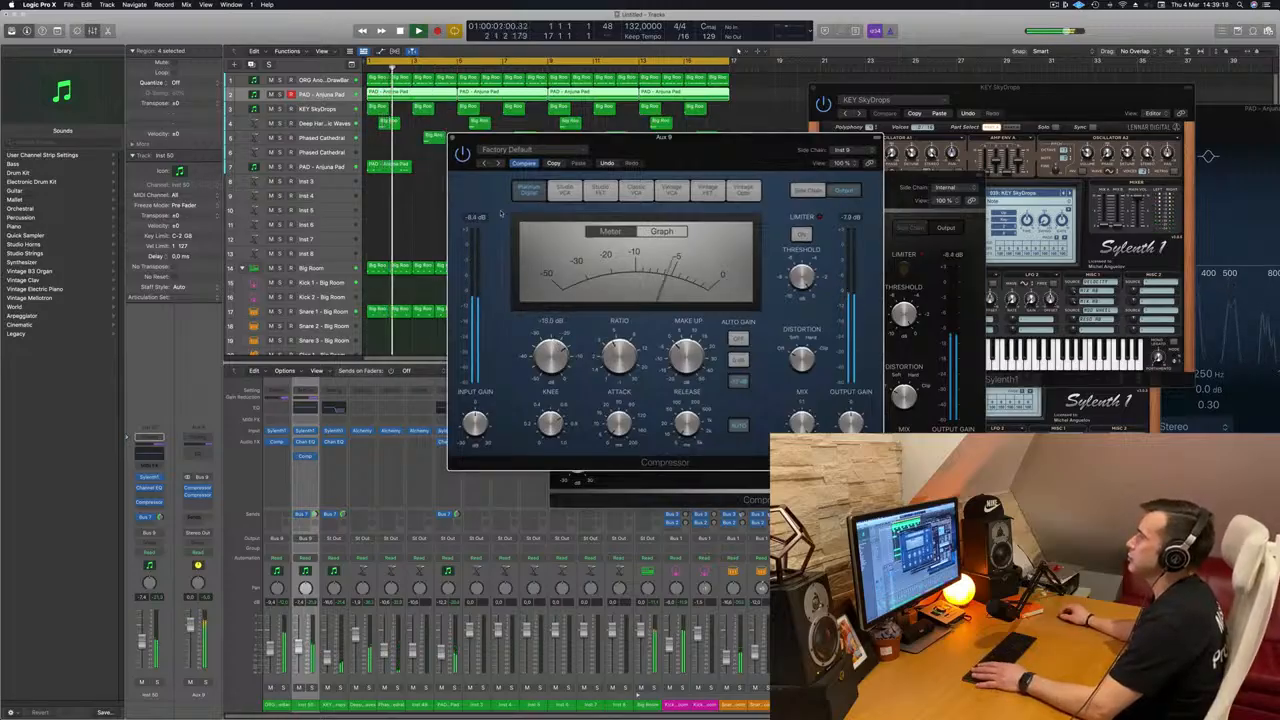
drag(452, 139, 554, 177)
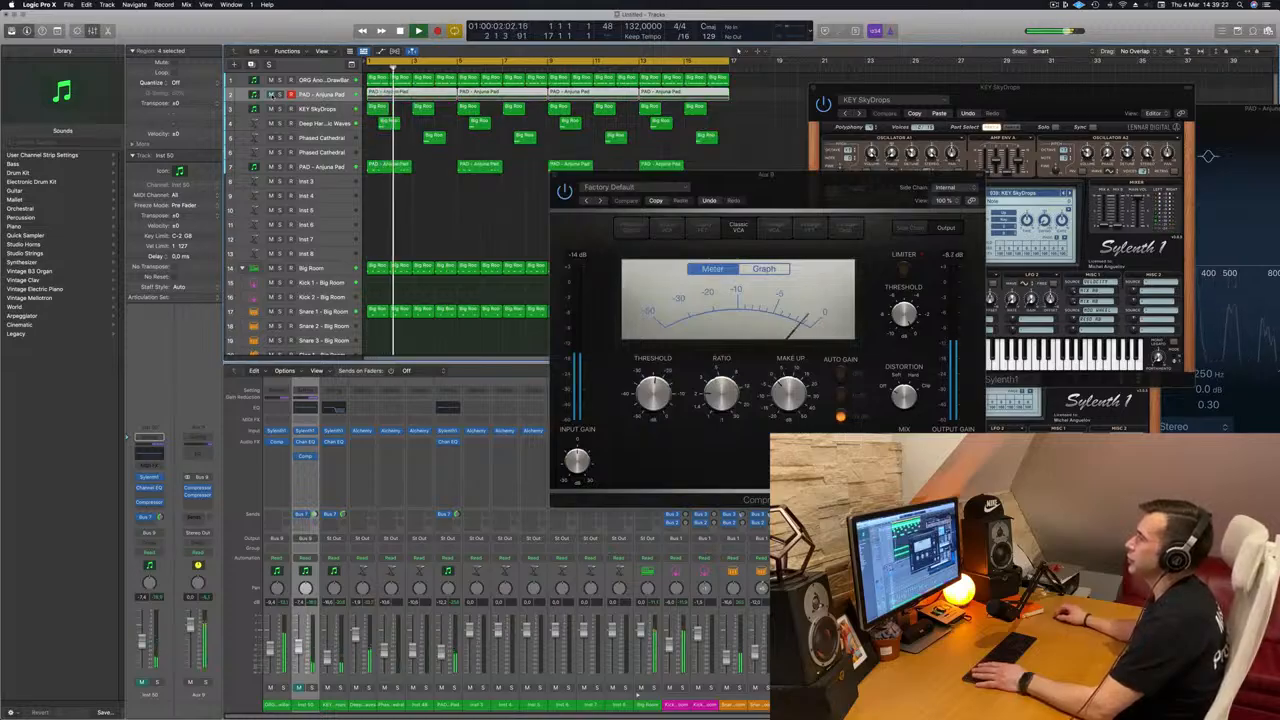
Step: Compare the mix with the duplicated pad track muted, lower its volume slightly and close the Classic VCA Compressor
click(271, 95)
key(space)
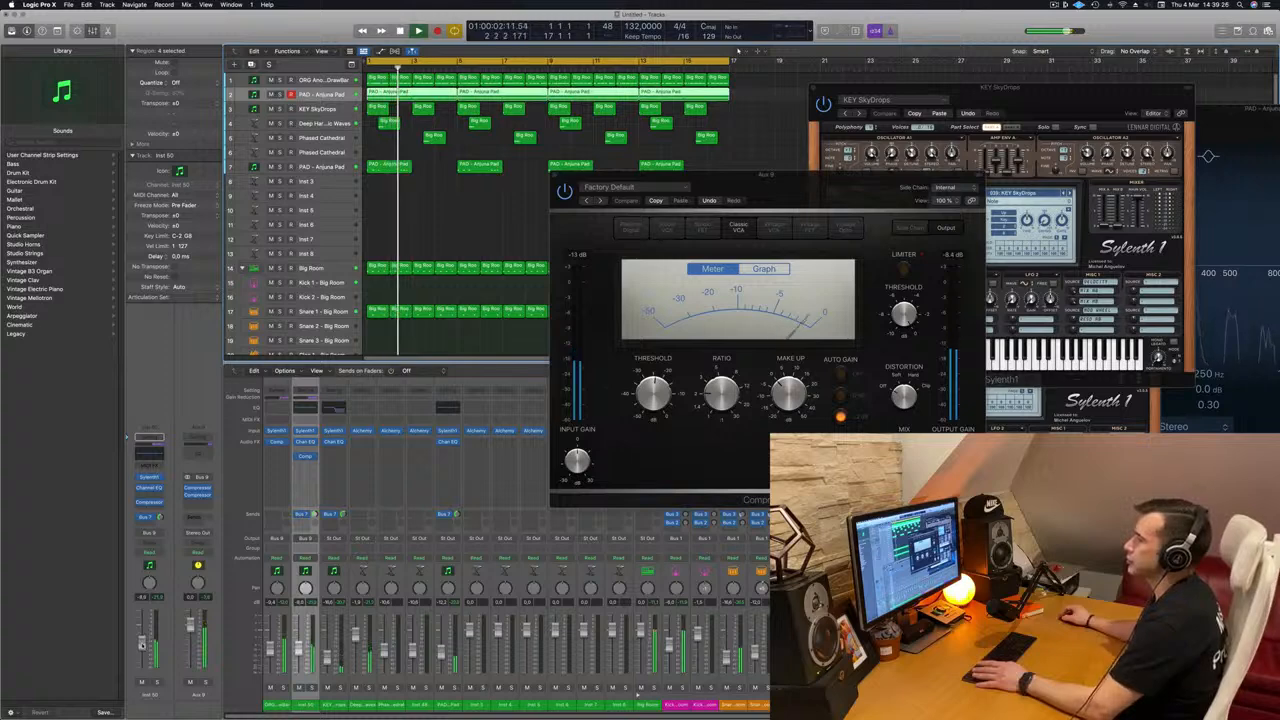
click(788, 187)
drag(788, 187, 697, 223)
click(461, 211)
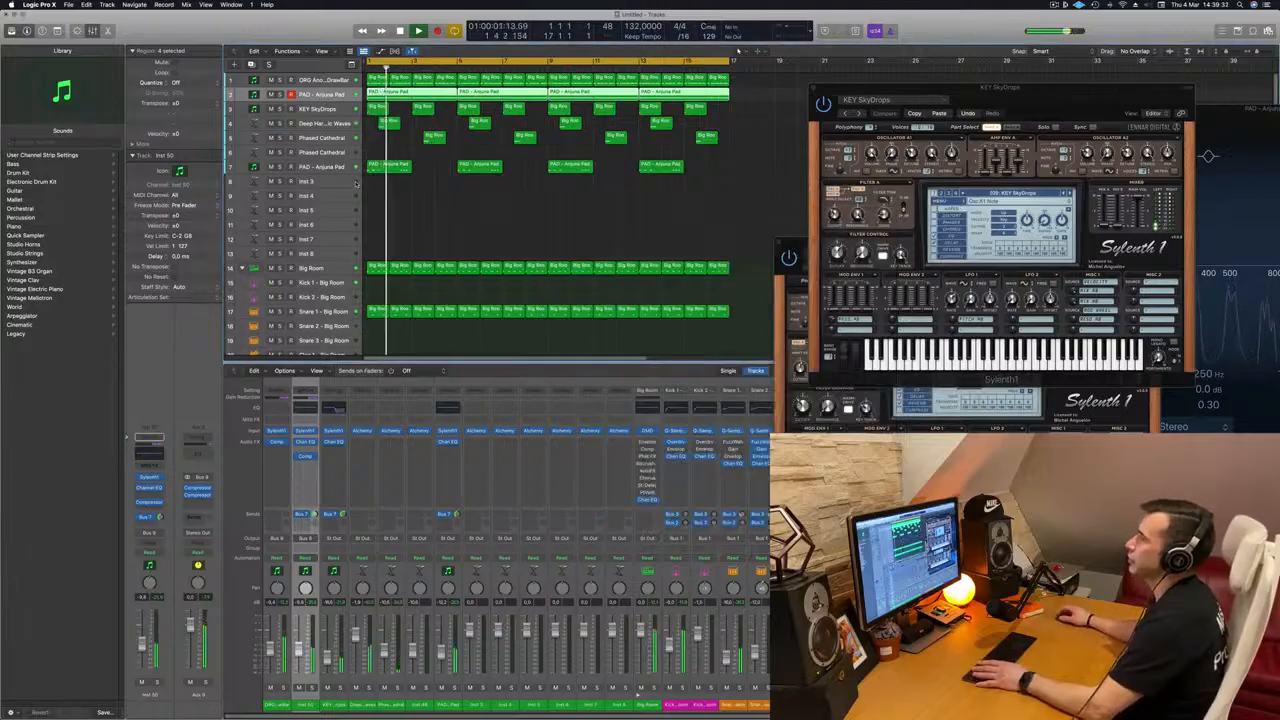
Step: Select the low Anjuna Pad track and briefly solo it while playing from the start
click(293, 170)
key(s)
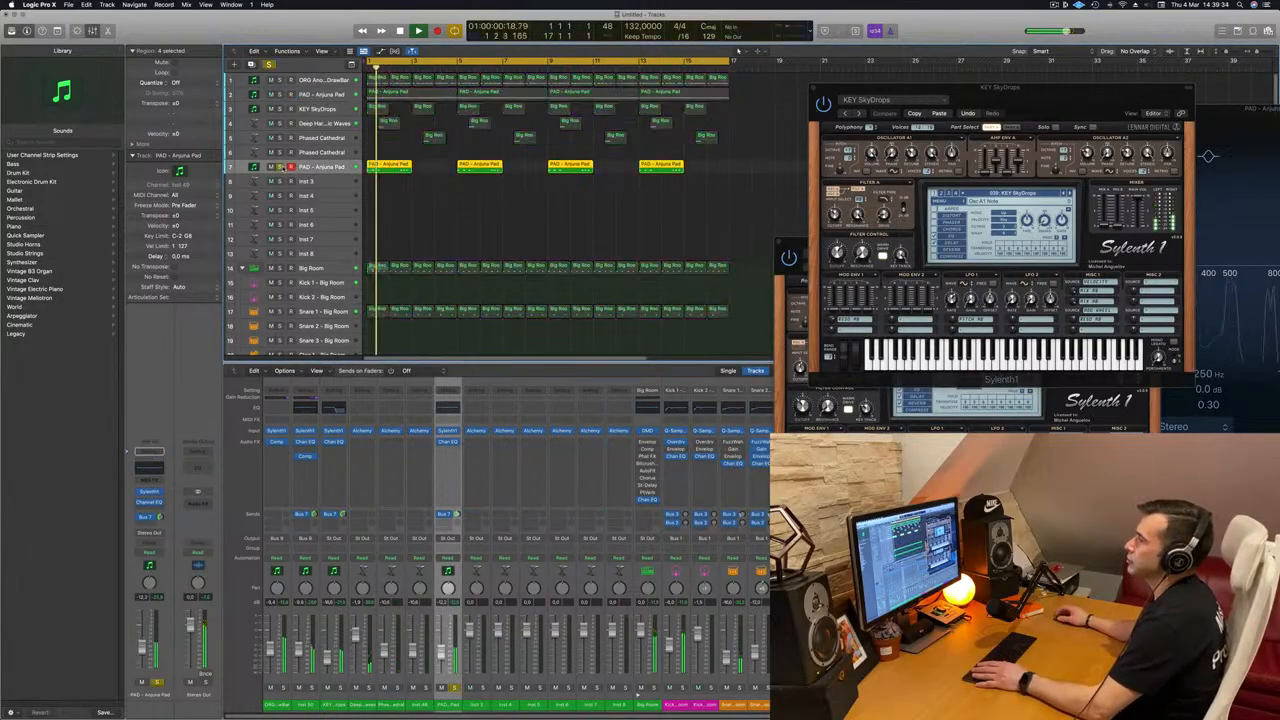
key(Return)
key(s)
Step: Close the Sylenth1 windows of the KEY SkyDrops track and the duplicated pad track
drag(1091, 112, 873, 320)
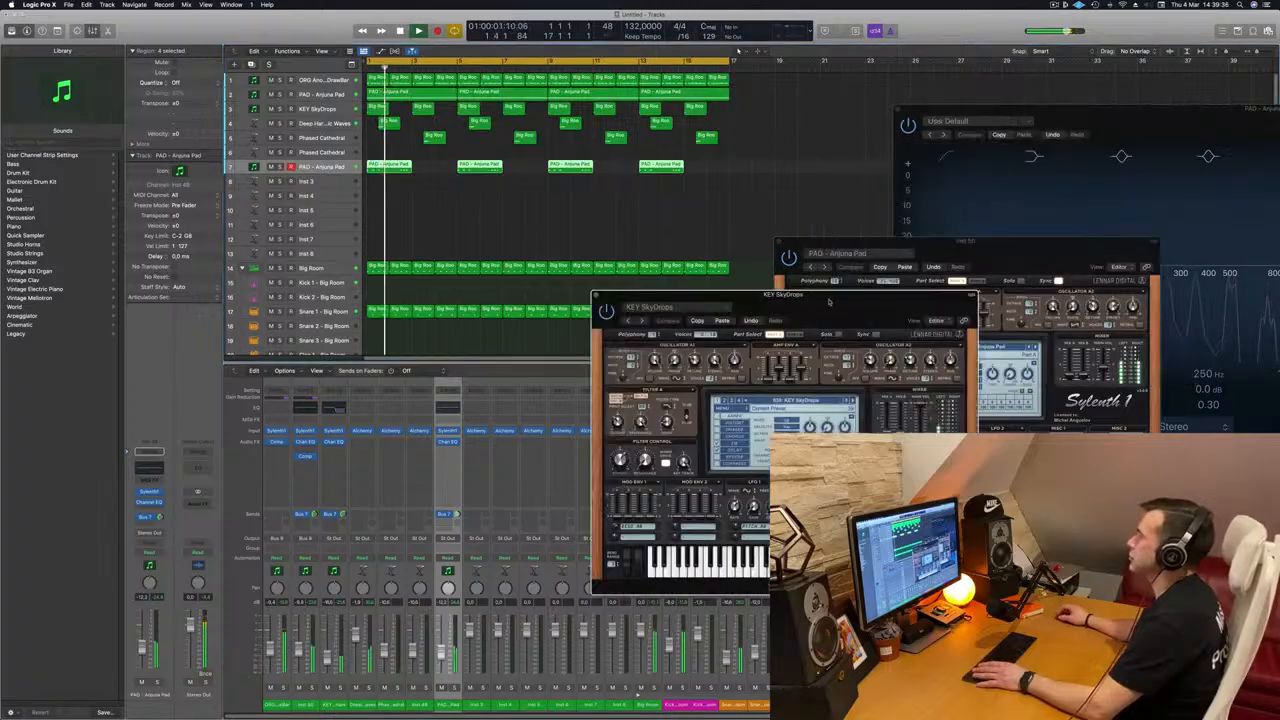
click(596, 295)
drag(979, 241, 664, 280)
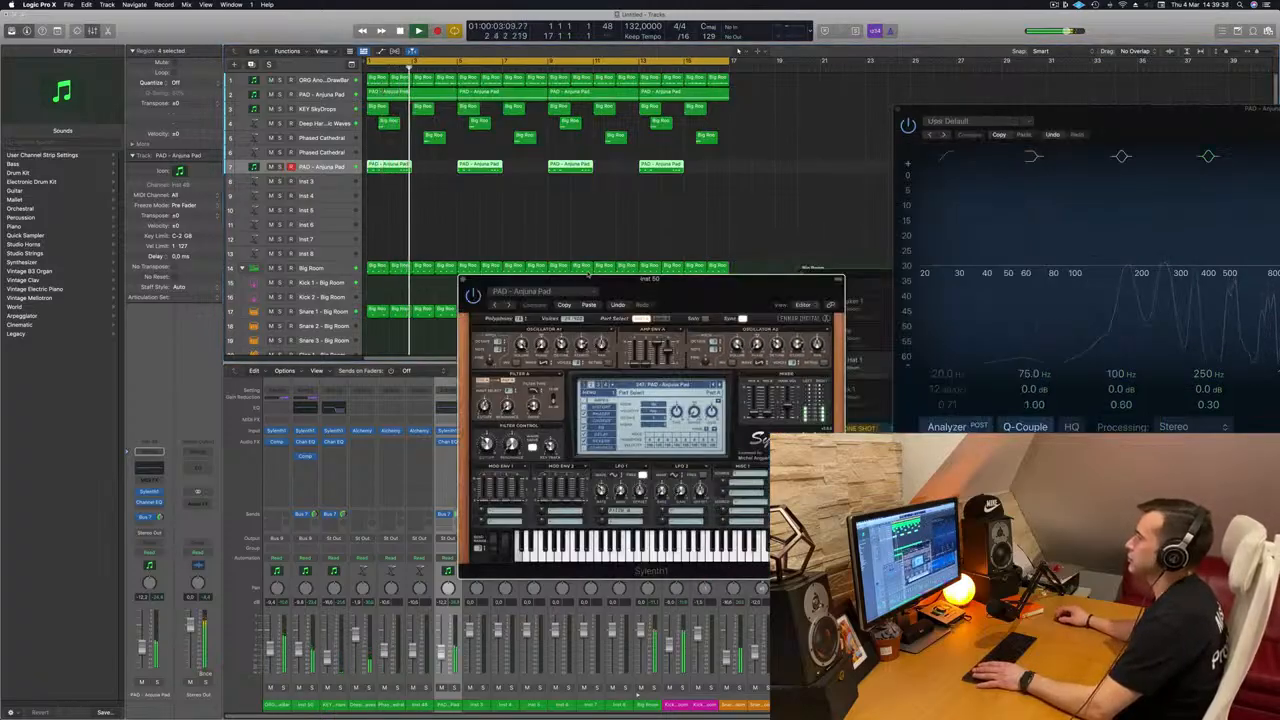
click(463, 280)
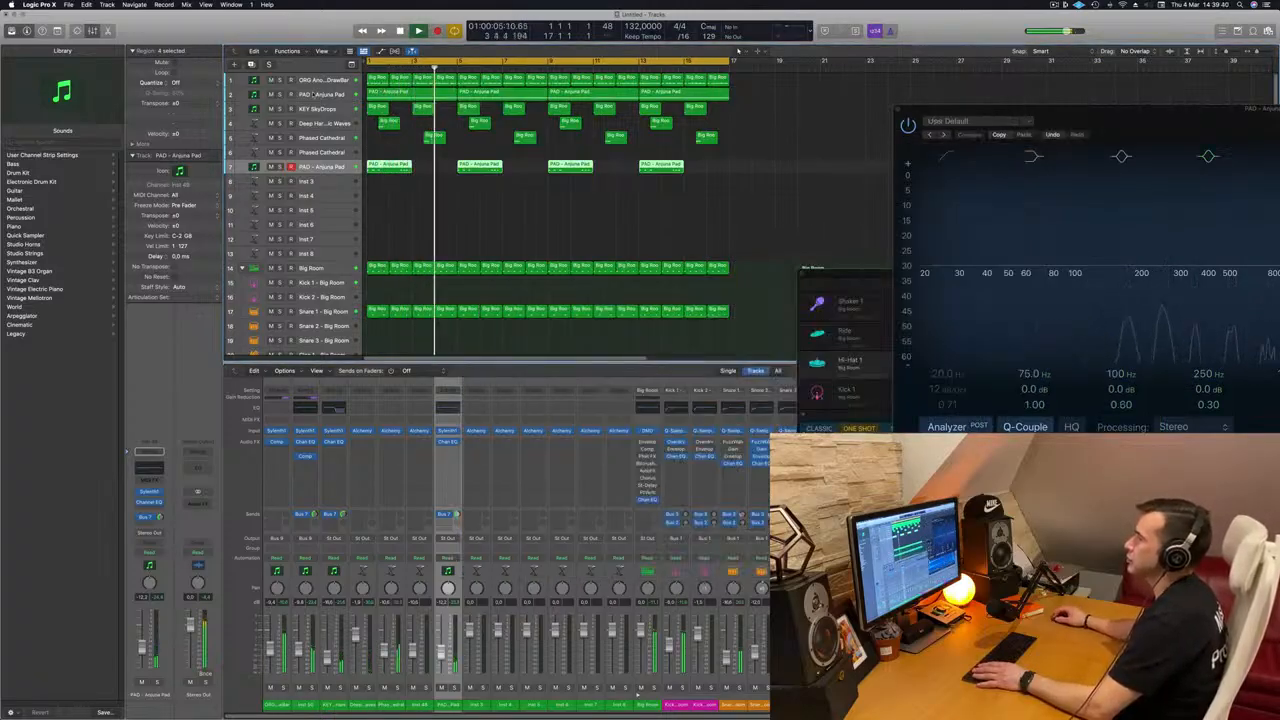
Step: Adjust the filter cutoff in the ORG track's Sylenth1 during playback, closing the plug-in when done
click(317, 81)
key(Return)
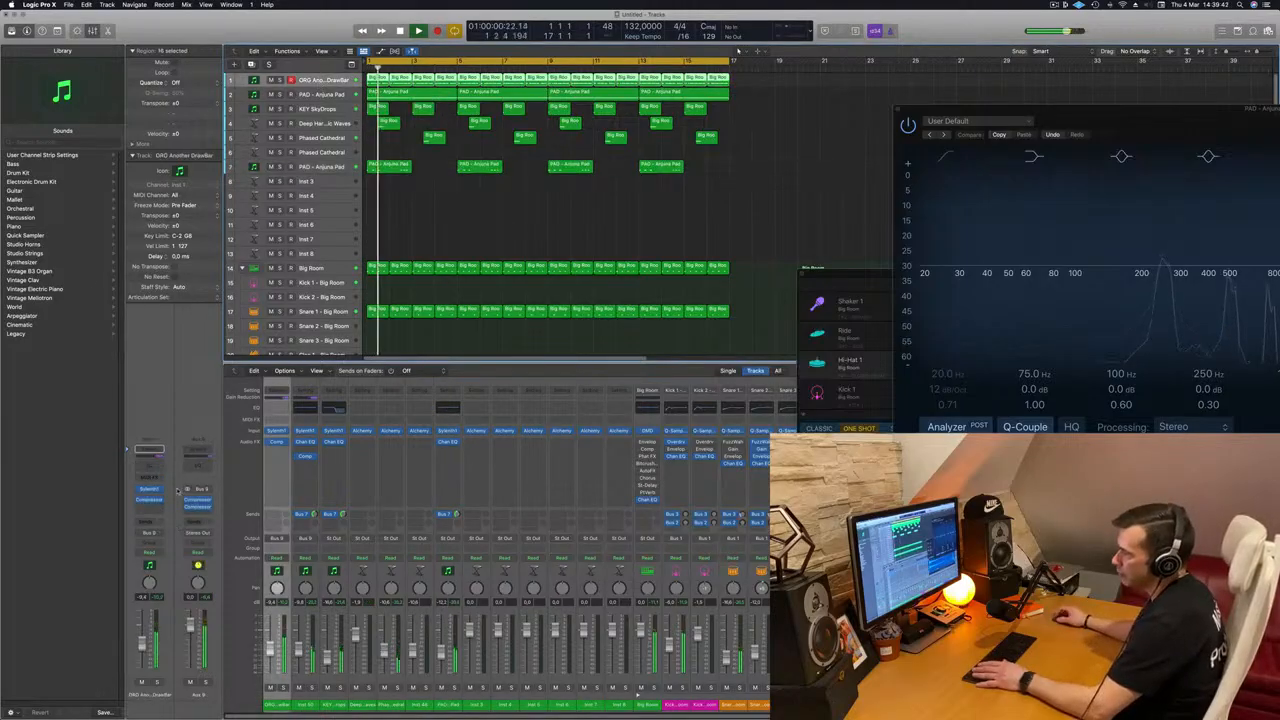
click(149, 490)
key(Return)
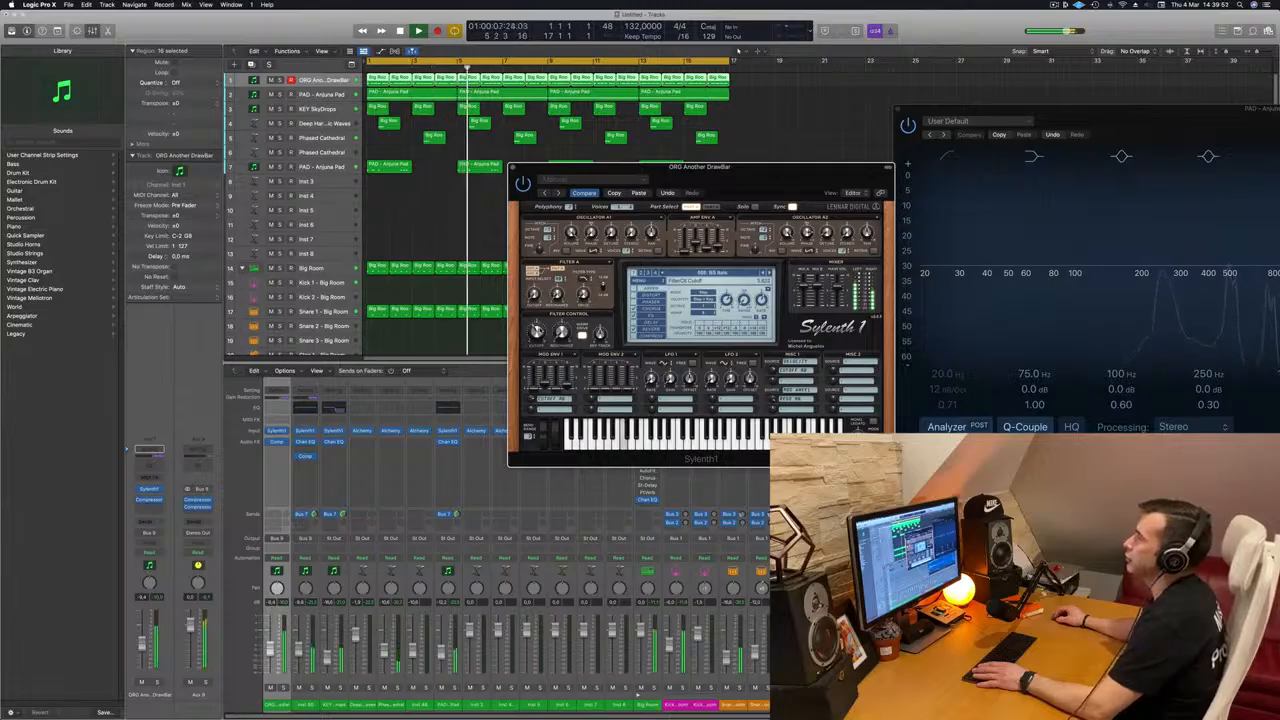
click(513, 168)
key(space)
key(space)
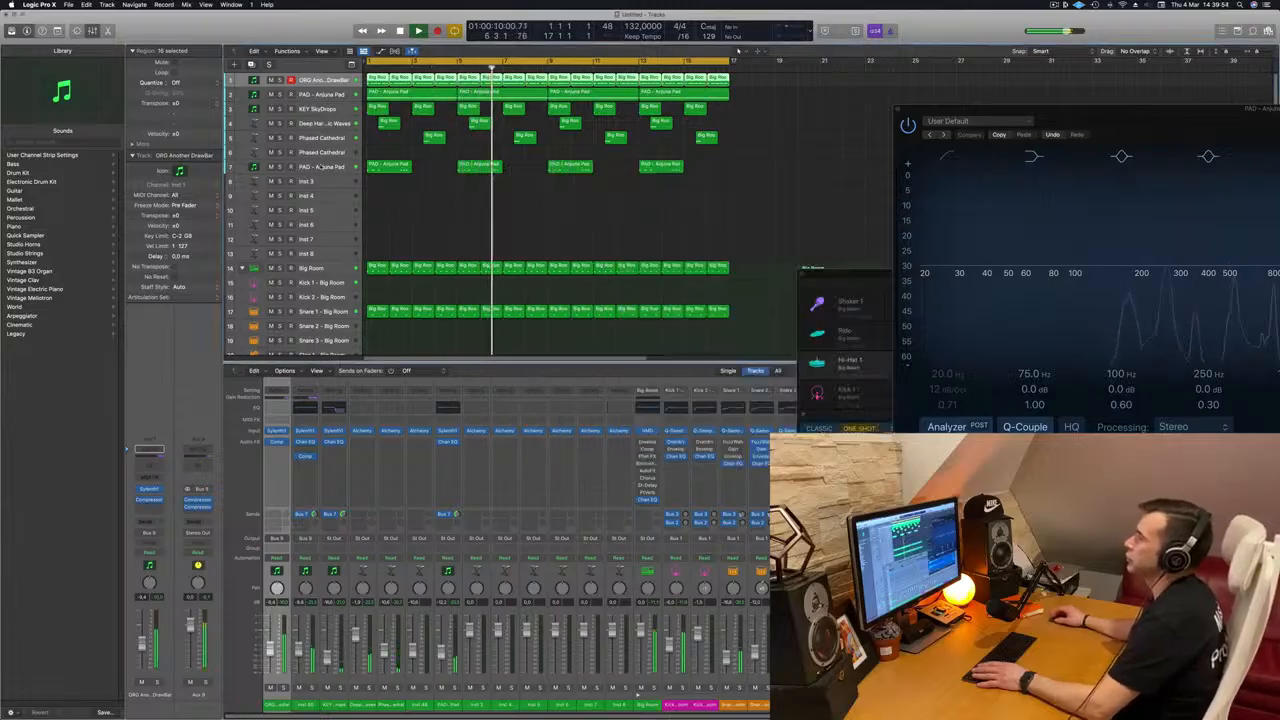
Step: Replay from the start with the low Anjuna Pad track selected and view its Sylenth1 settings
click(322, 167)
key(space)
key(space)
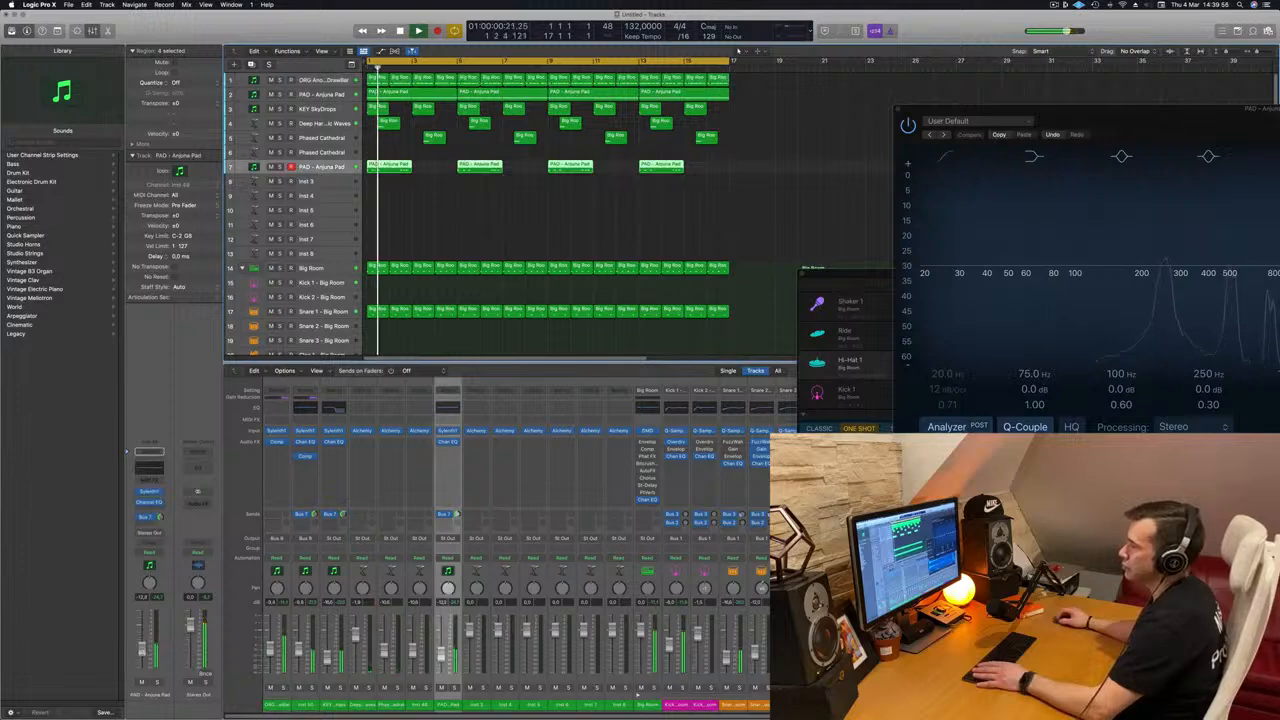
click(150, 491)
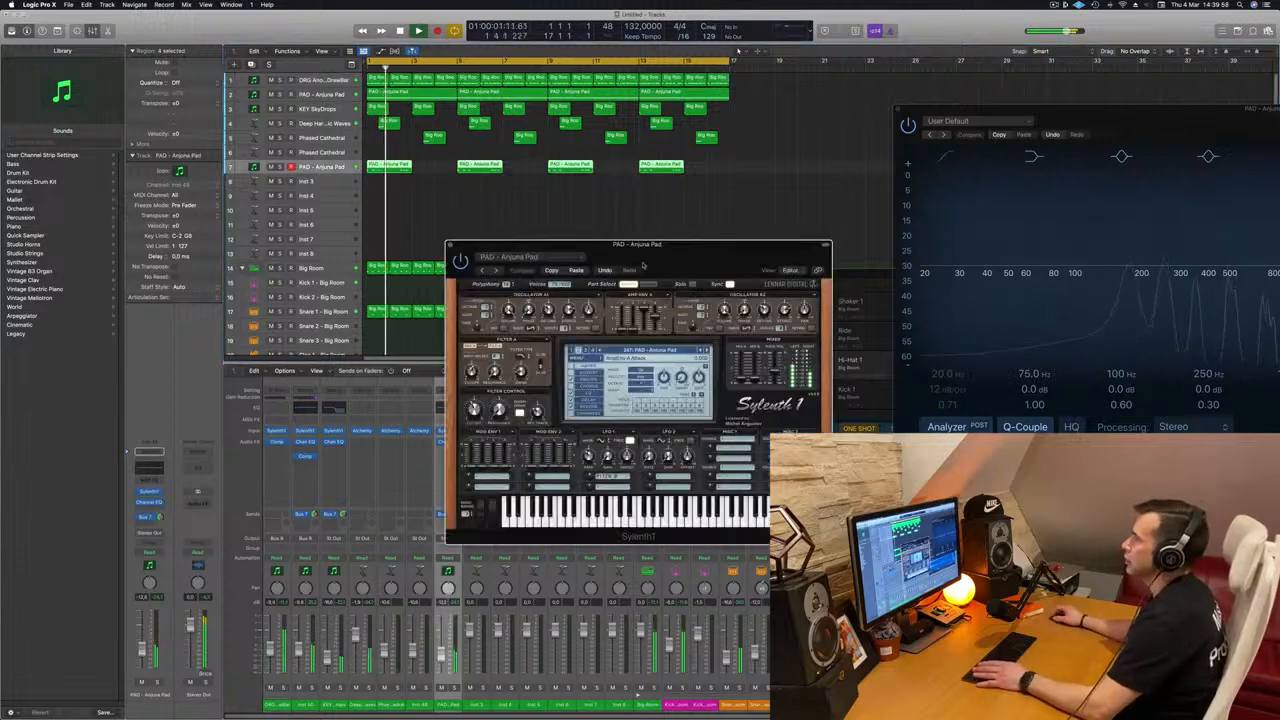
drag(688, 252, 548, 247)
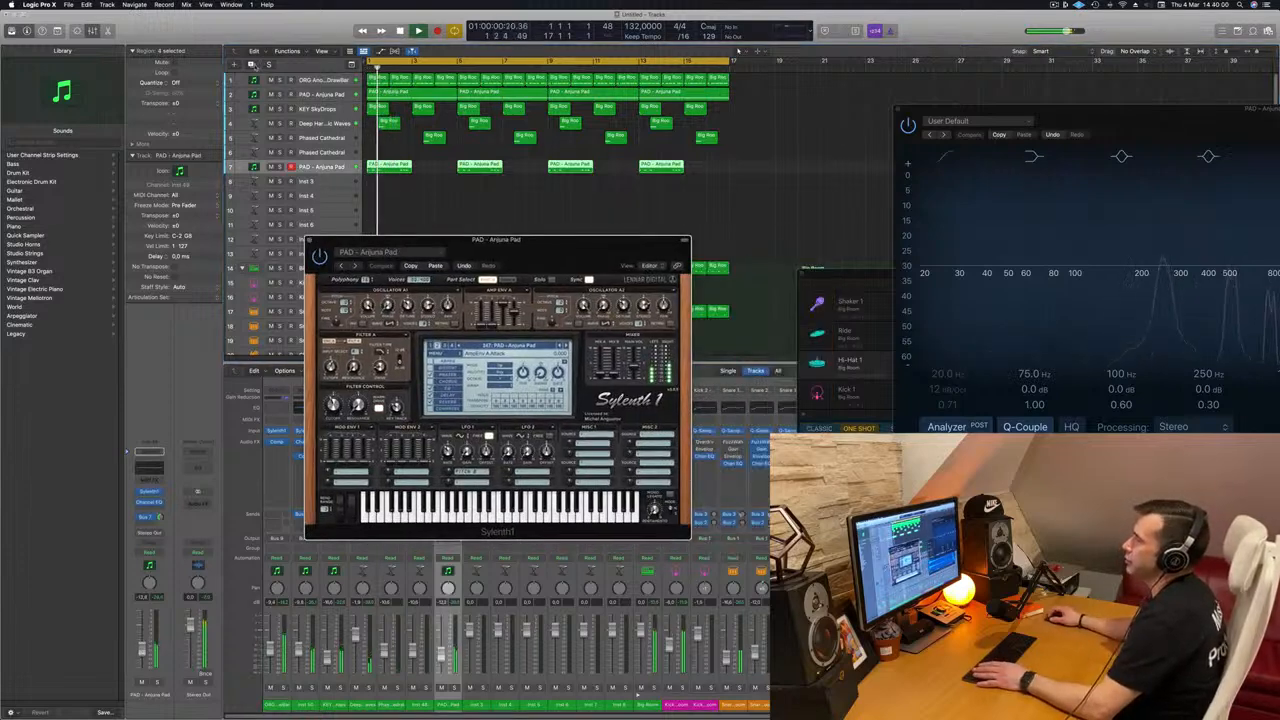
Step: Duplicate the low Anjuna Pad track, copy its four regions to the new track and mute the original
key(super+d)
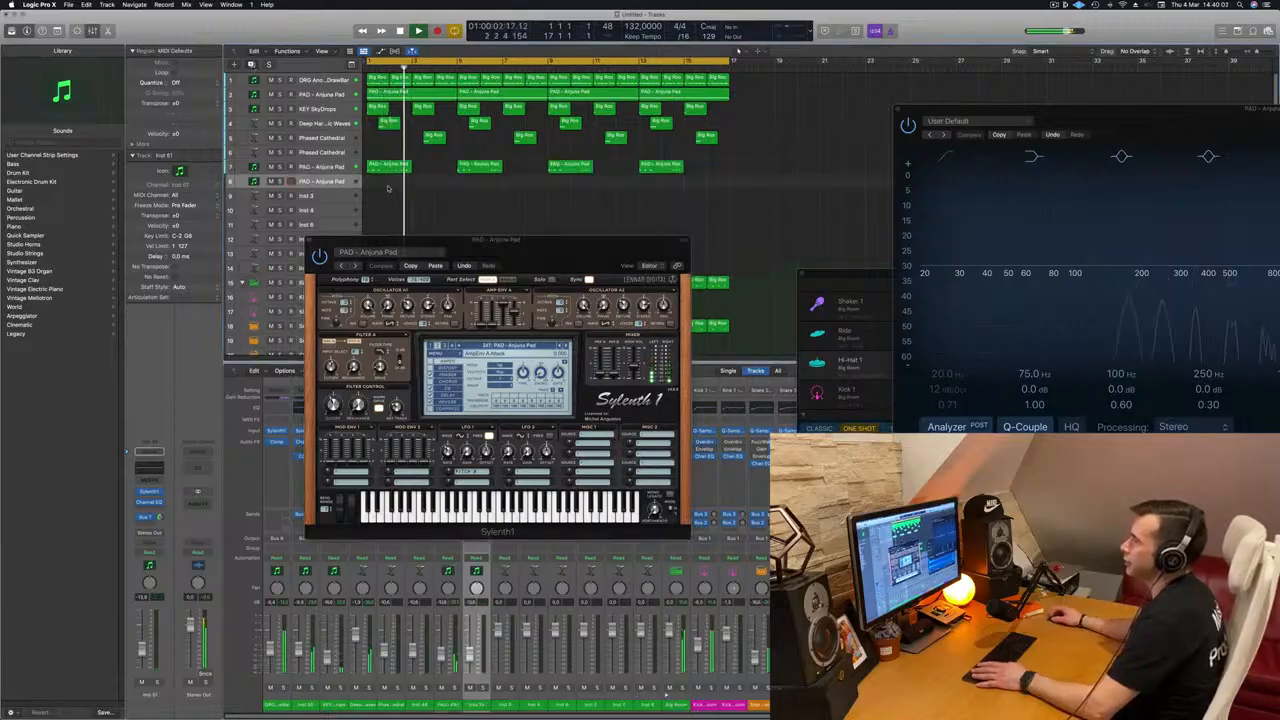
drag(734, 188, 734, 175)
drag(396, 167, 330, 170)
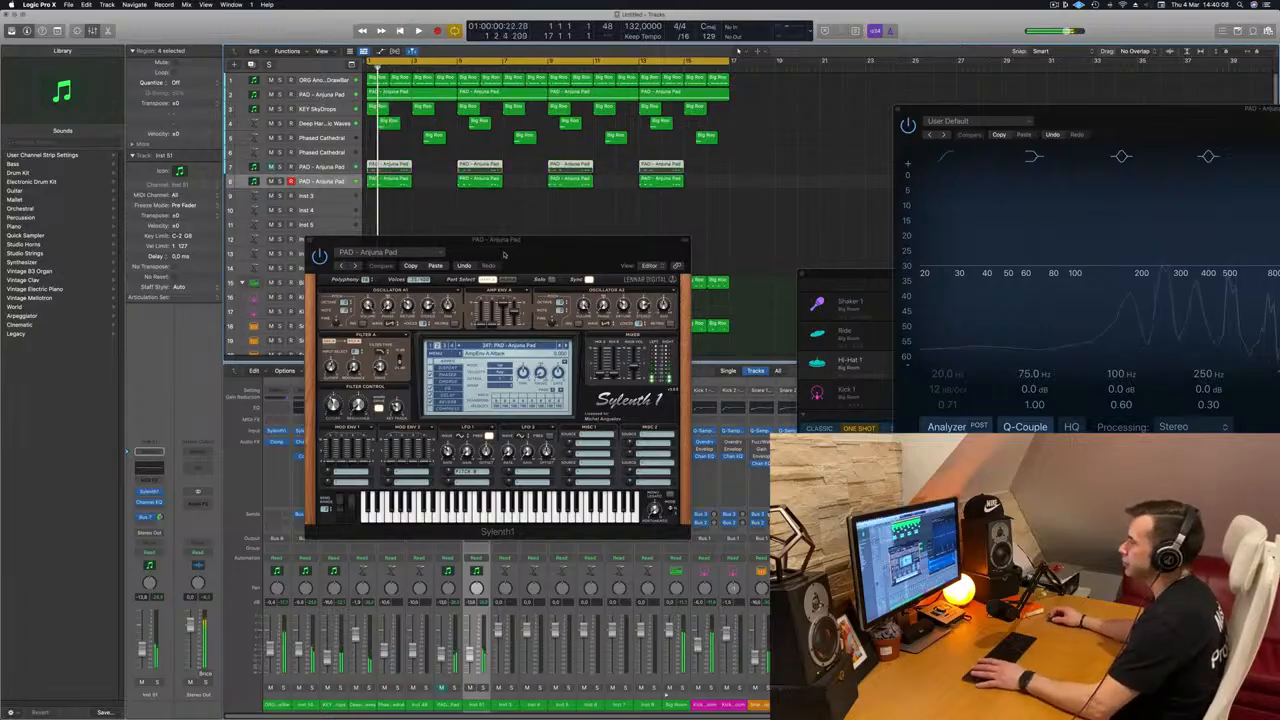
Step: Load the LEAD - Basic Super Saw preset in the new track's Sylenth1 and move the window aside
drag(523, 249, 508, 249)
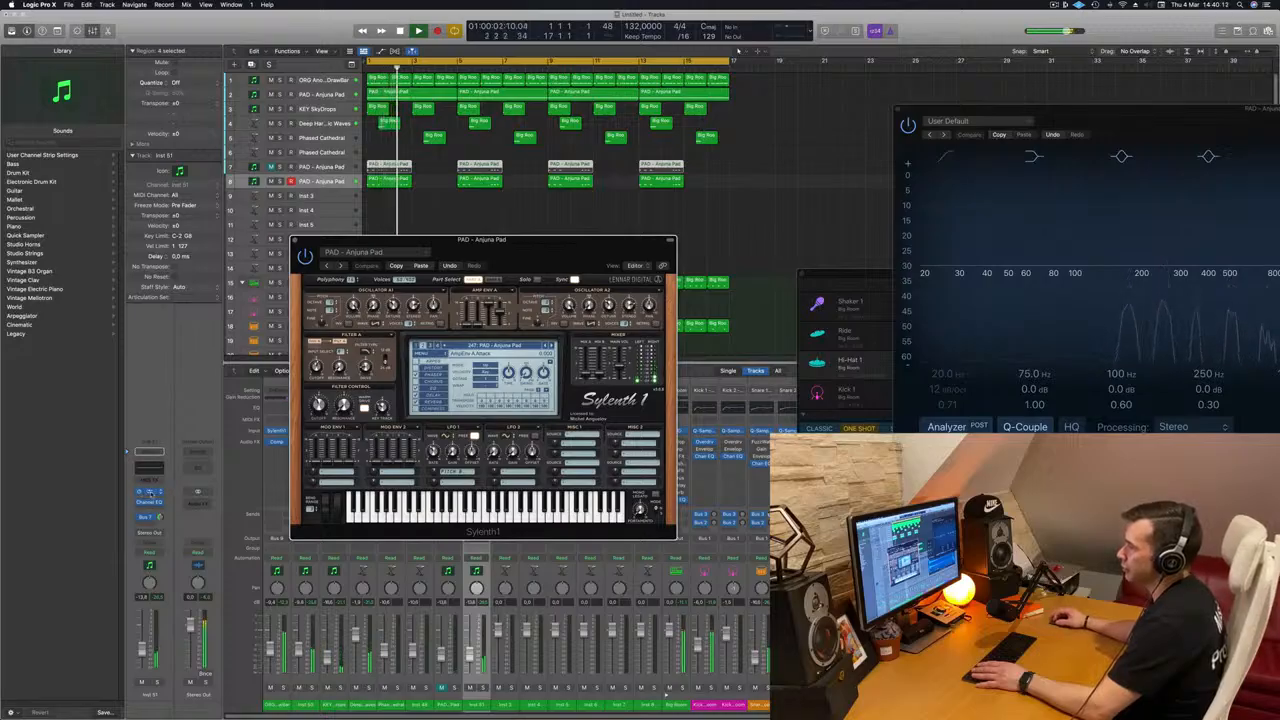
click(149, 491)
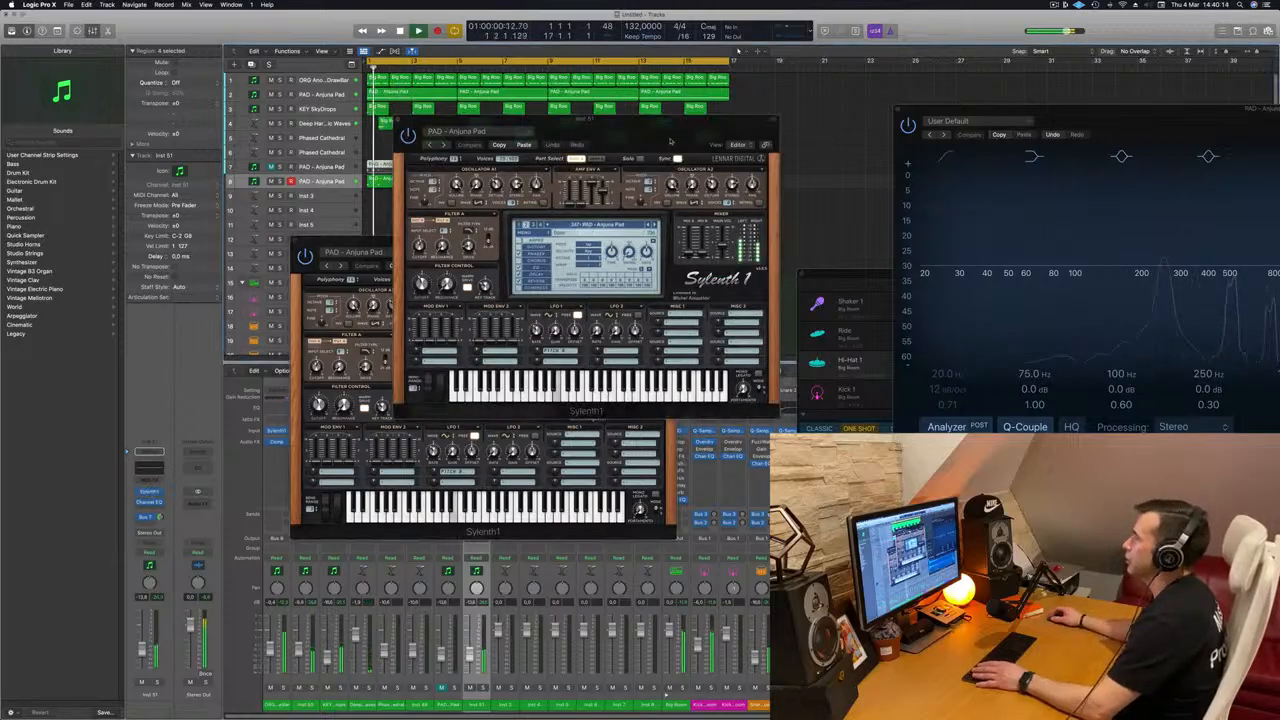
drag(683, 132, 636, 189)
click(573, 283)
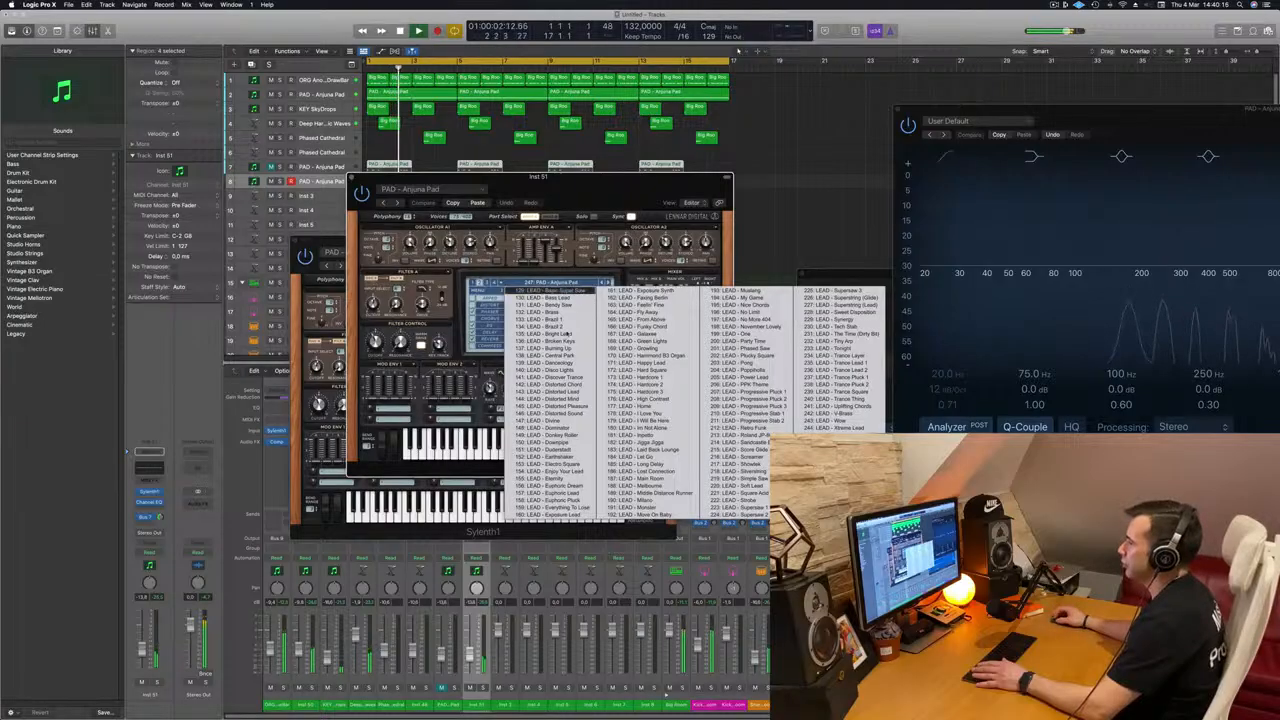
drag(584, 184, 819, 127)
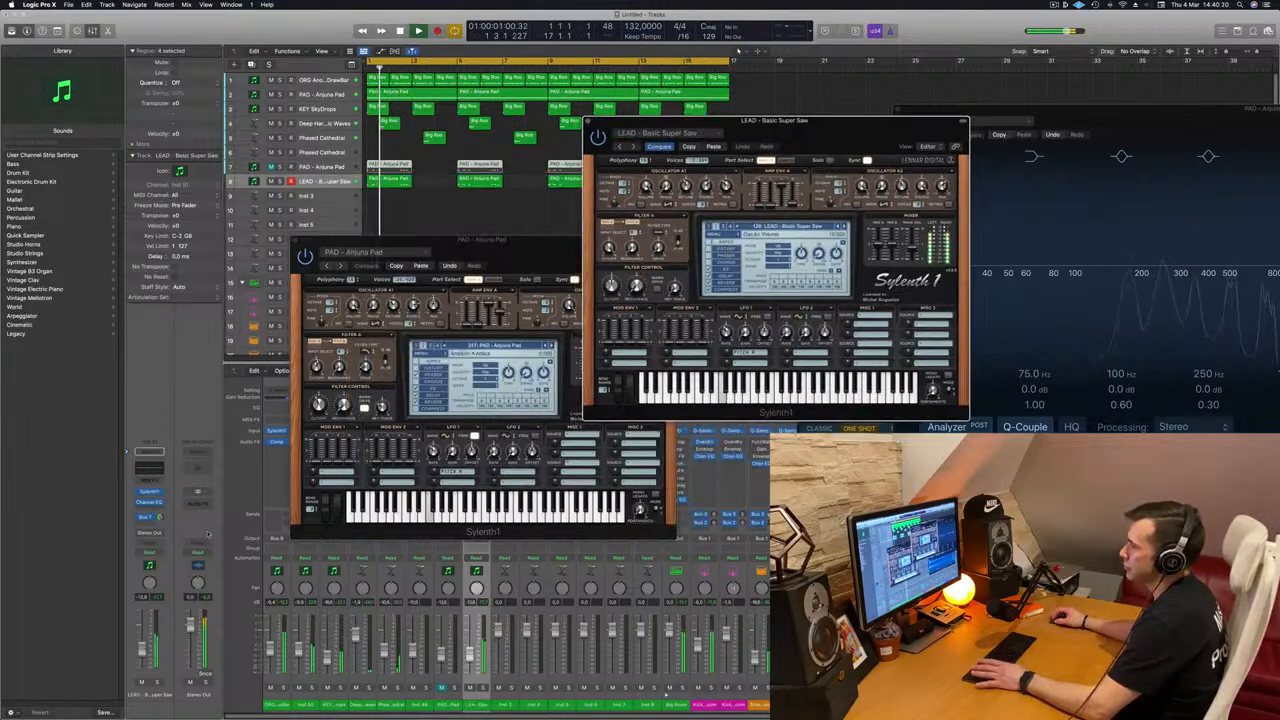
Step: Adjust the lead track's volume and change its Sylenth1 preset to LEAD - Brazil 1
click(142, 662)
key(space)
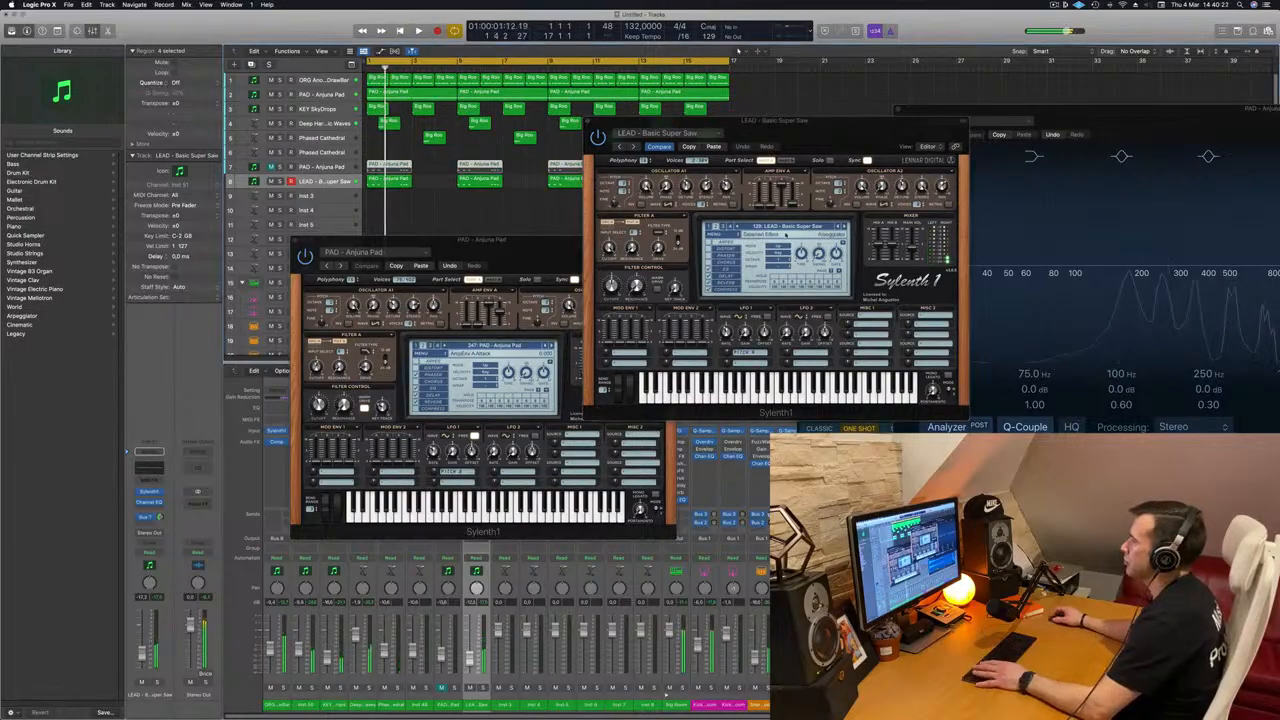
click(843, 228)
click(843, 228)
click(843, 228)
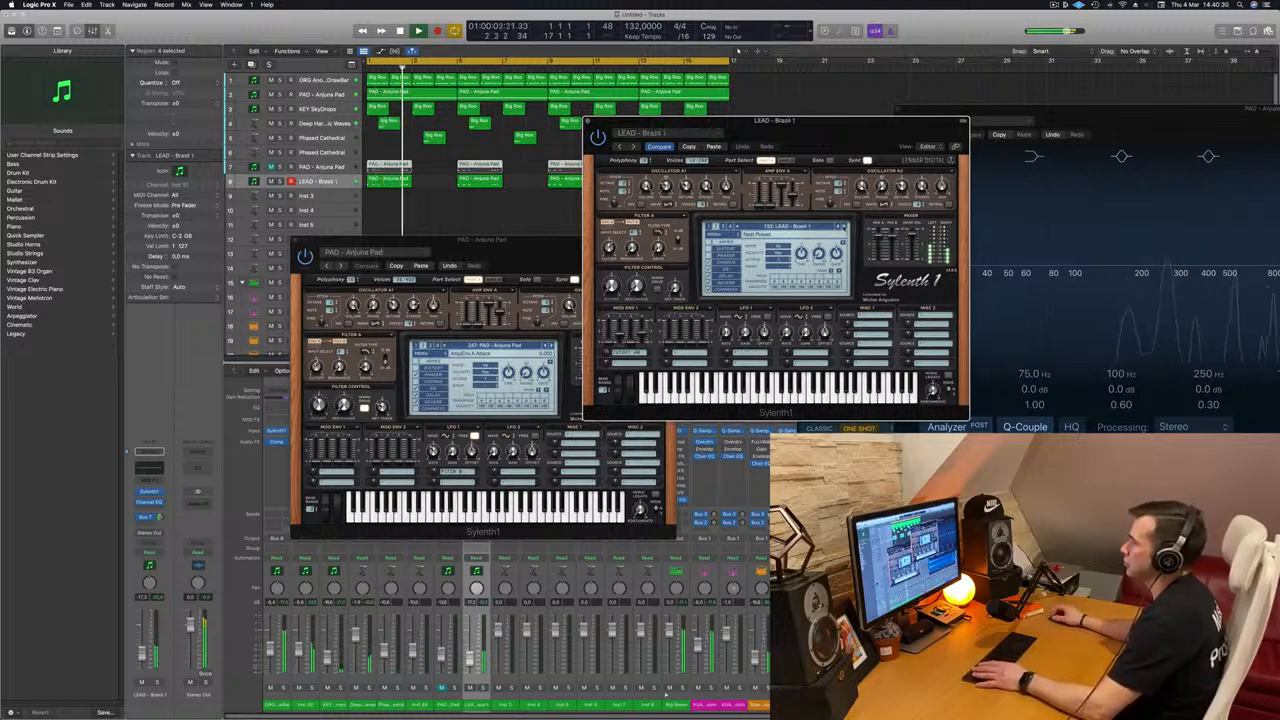
Step: Audition the next Sylenth1 lead presets, from LEAD - Brazil 2 to LEAD - Burning Up, replaying from the start
key(space)
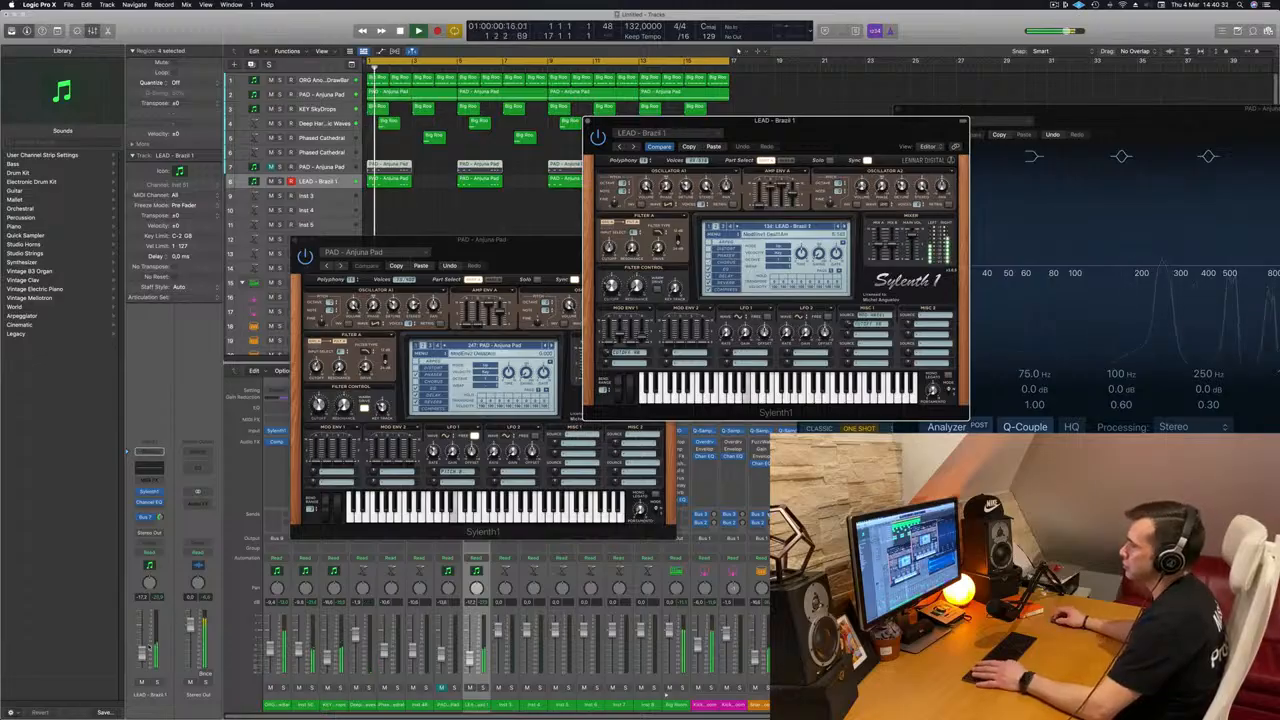
click(271, 167)
click(843, 227)
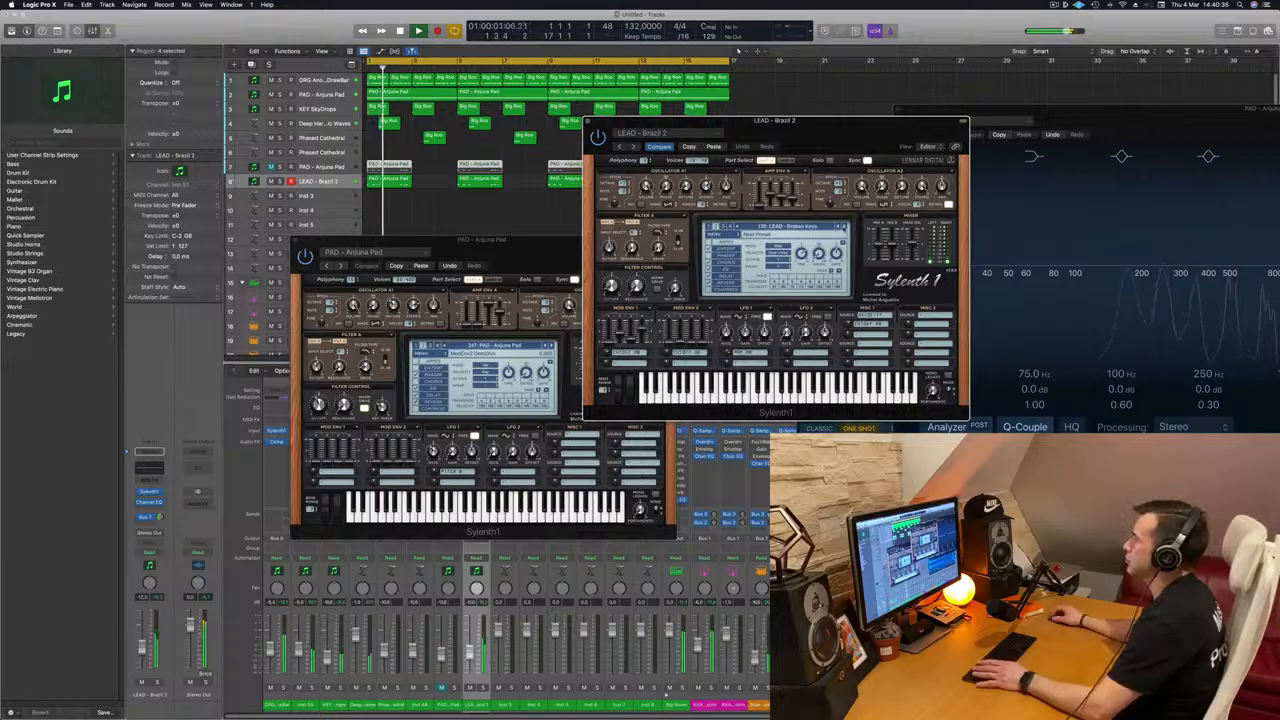
click(843, 227)
key(space)
click(843, 227)
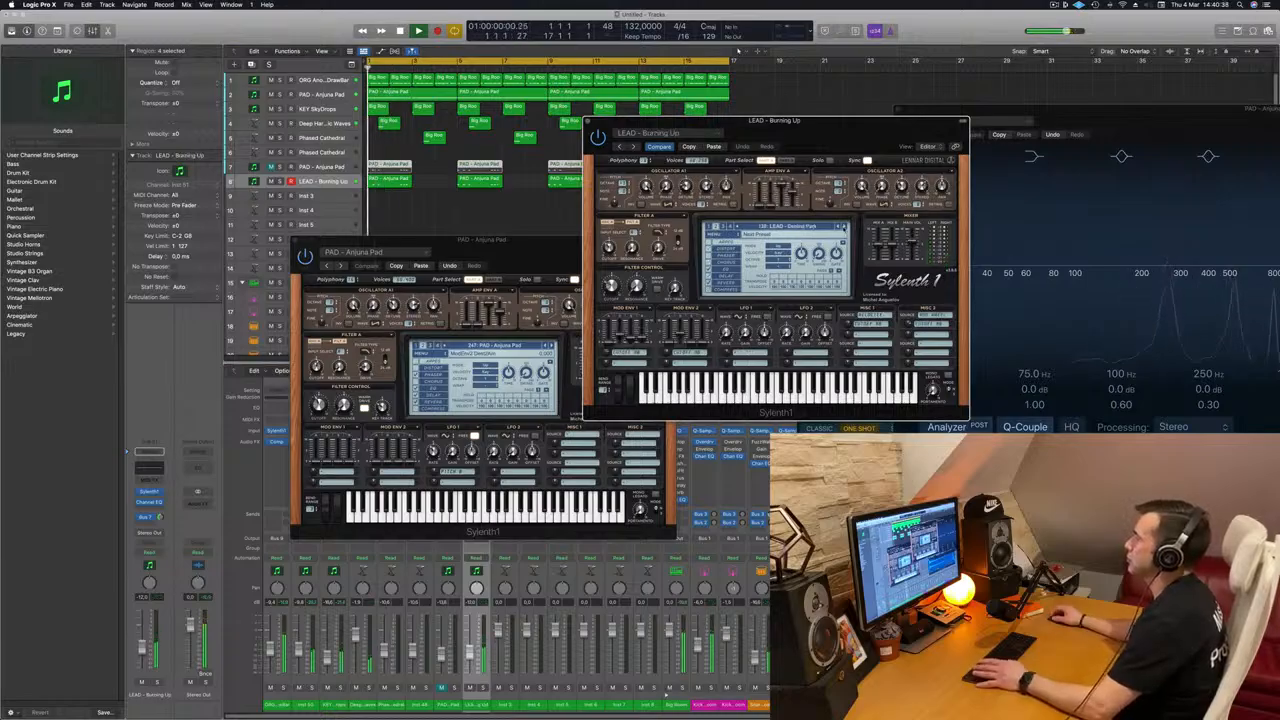
Step: Lower the lead track's volume to about -16 dB and step through the Sylenth1 presets to LEAD - Divine
drag(141, 649, 141, 655)
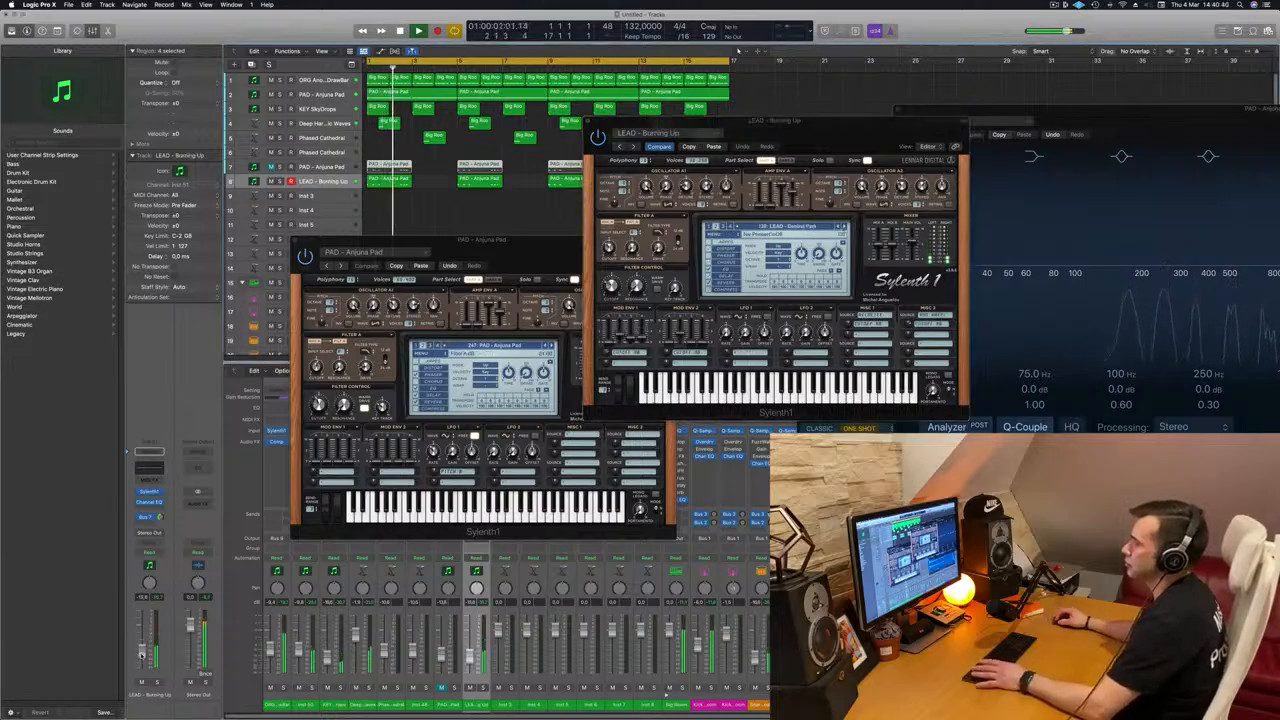
key(space)
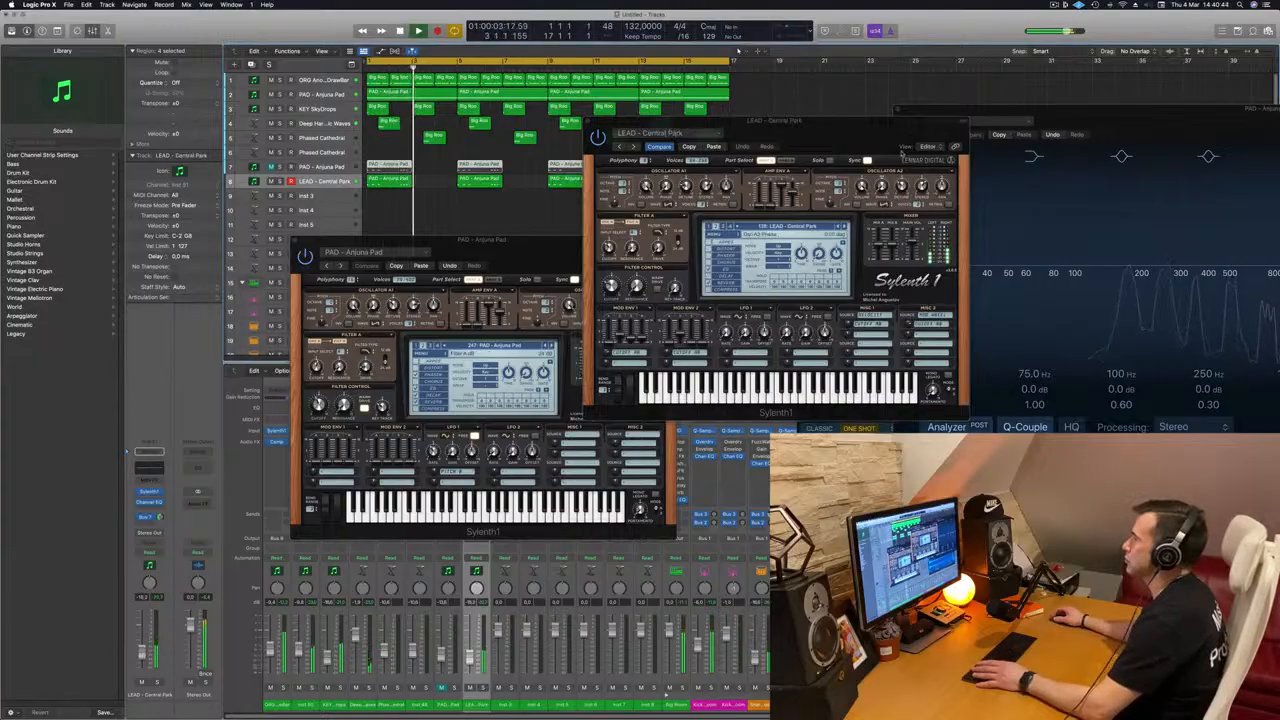
key(space)
key(space)
click(844, 227)
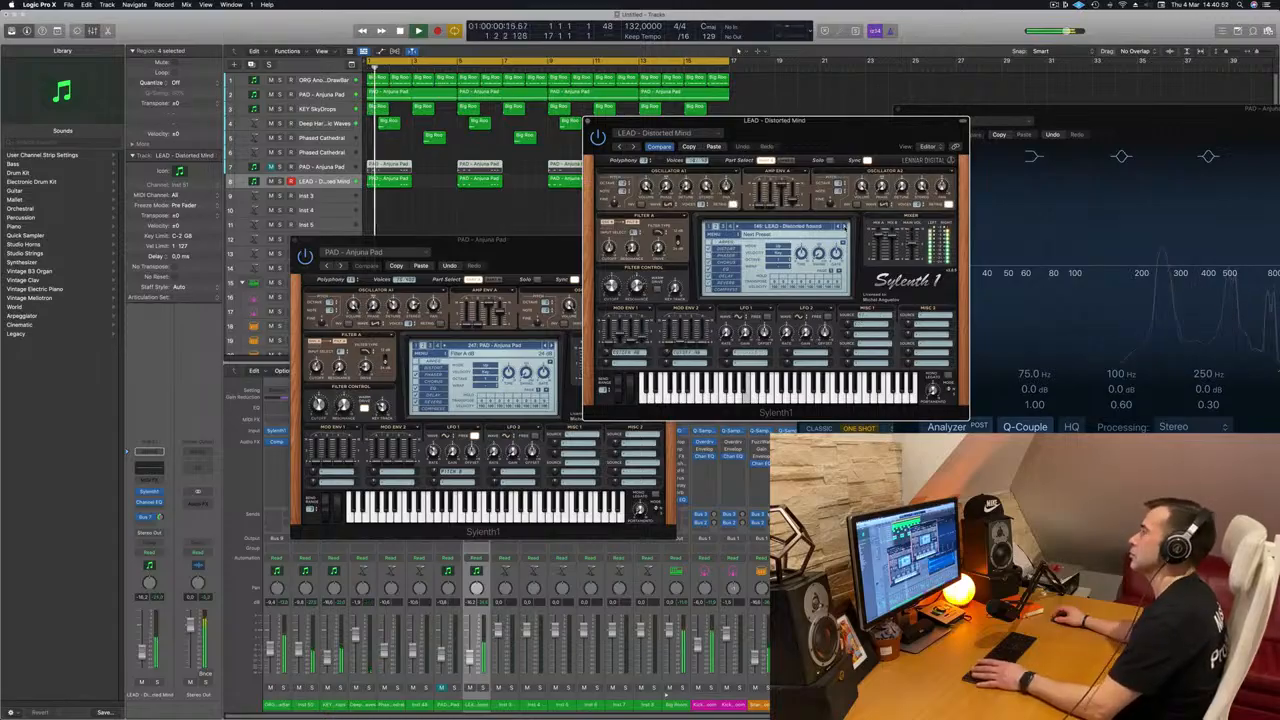
click(844, 227)
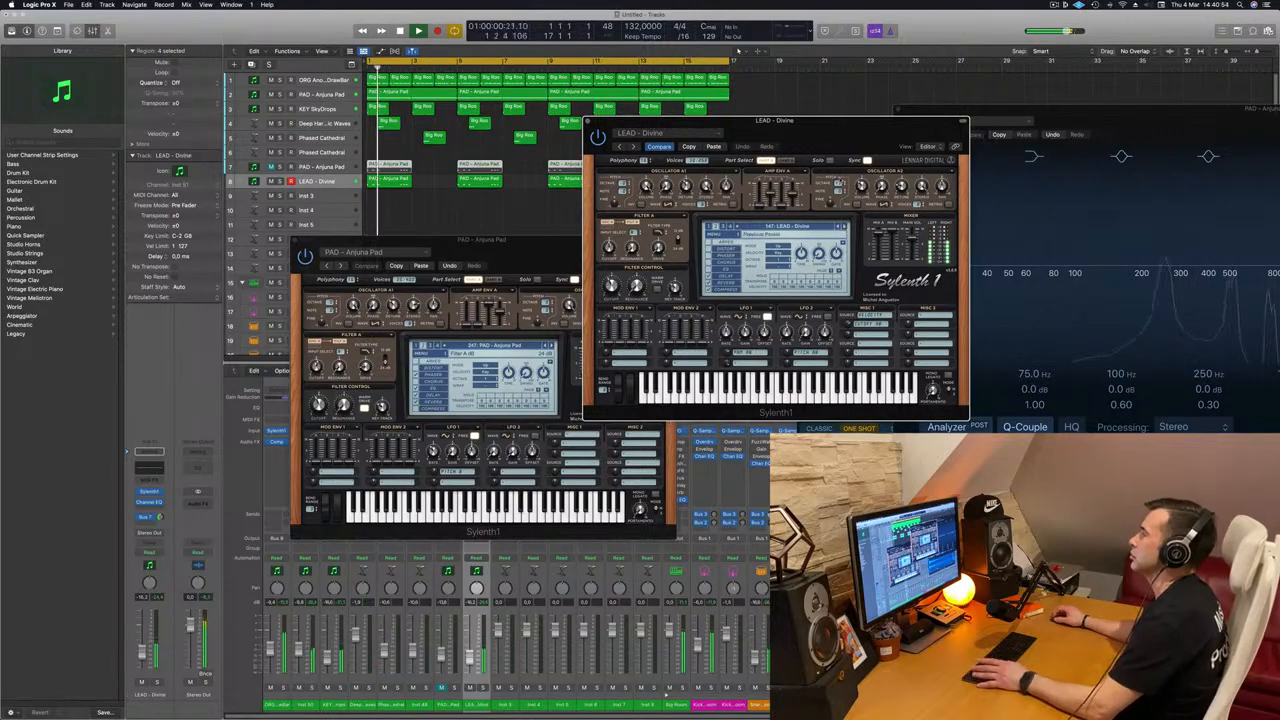
Step: Close both Sylenth1 windows and replay the arrangement from the start
drag(848, 130, 890, 152)
click(630, 145)
drag(508, 242, 945, 199)
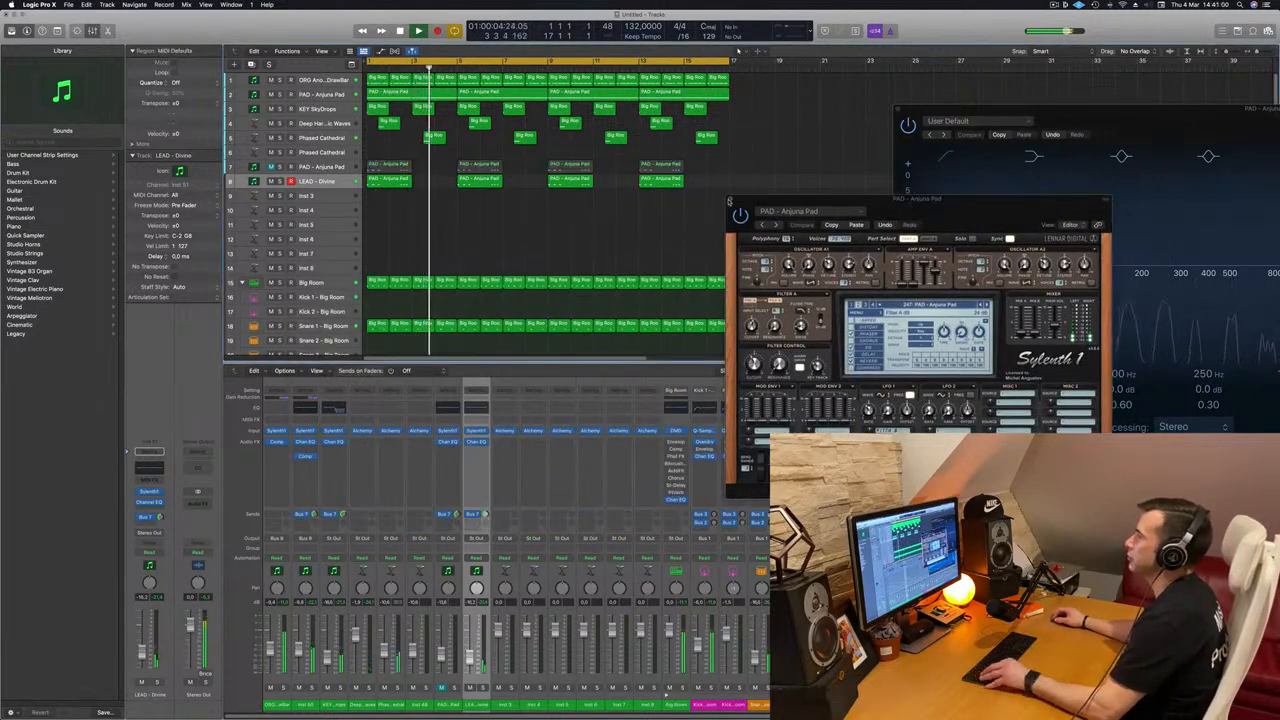
click(729, 202)
scroll(574, 231, left, 5)
key(Return)
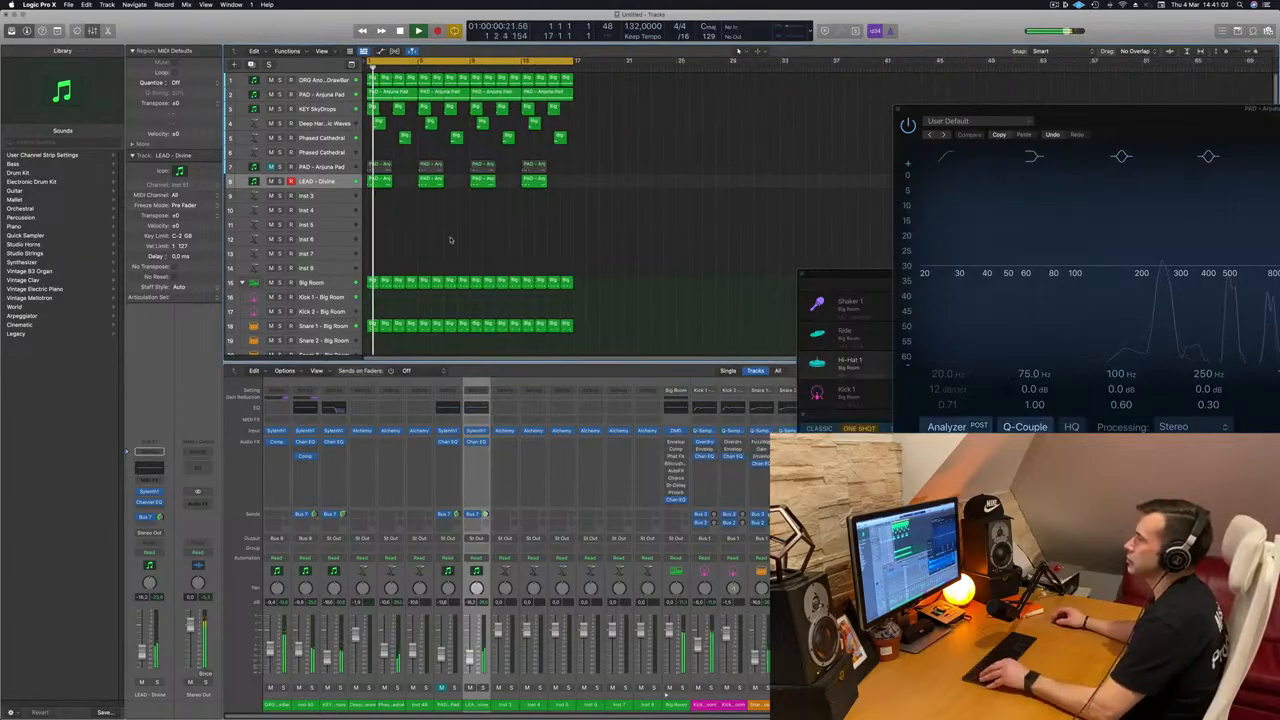
Step: Expand the Warm Breeze drum stack at the end of the track list to show its kit pieces
scroll(486, 241, right, 2)
scroll(457, 223, down, 8)
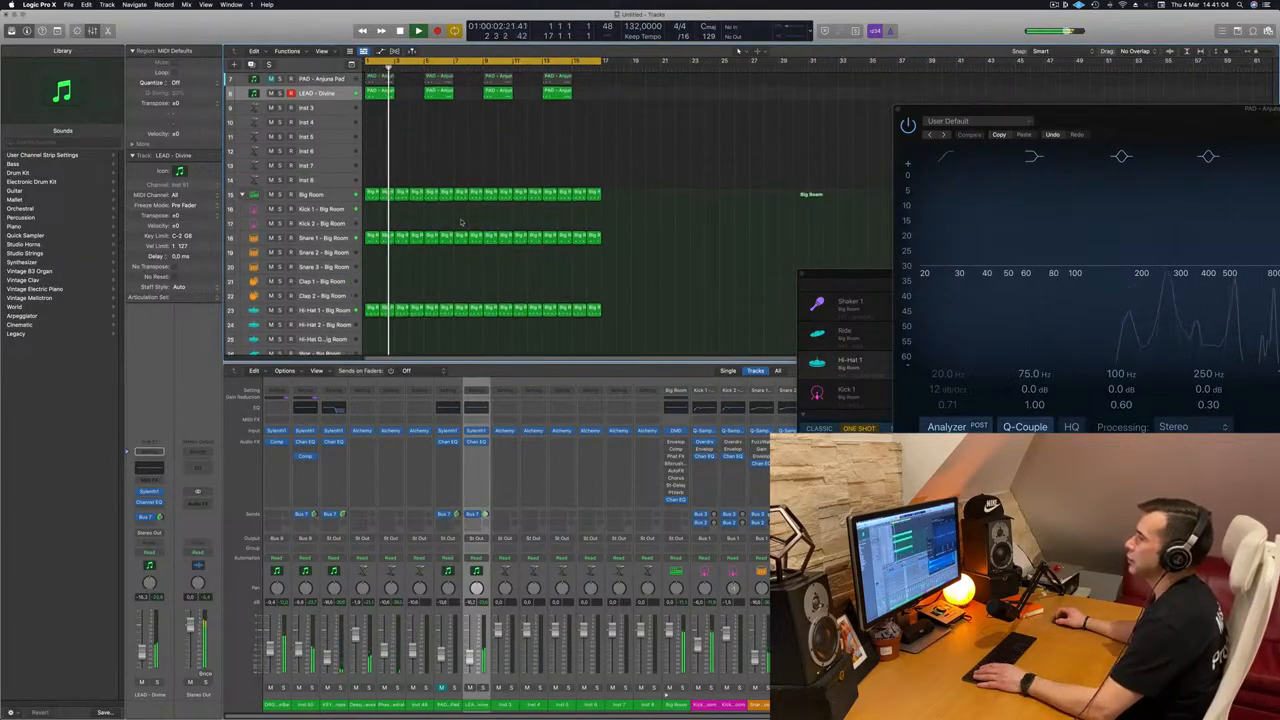
scroll(481, 256, down, 6)
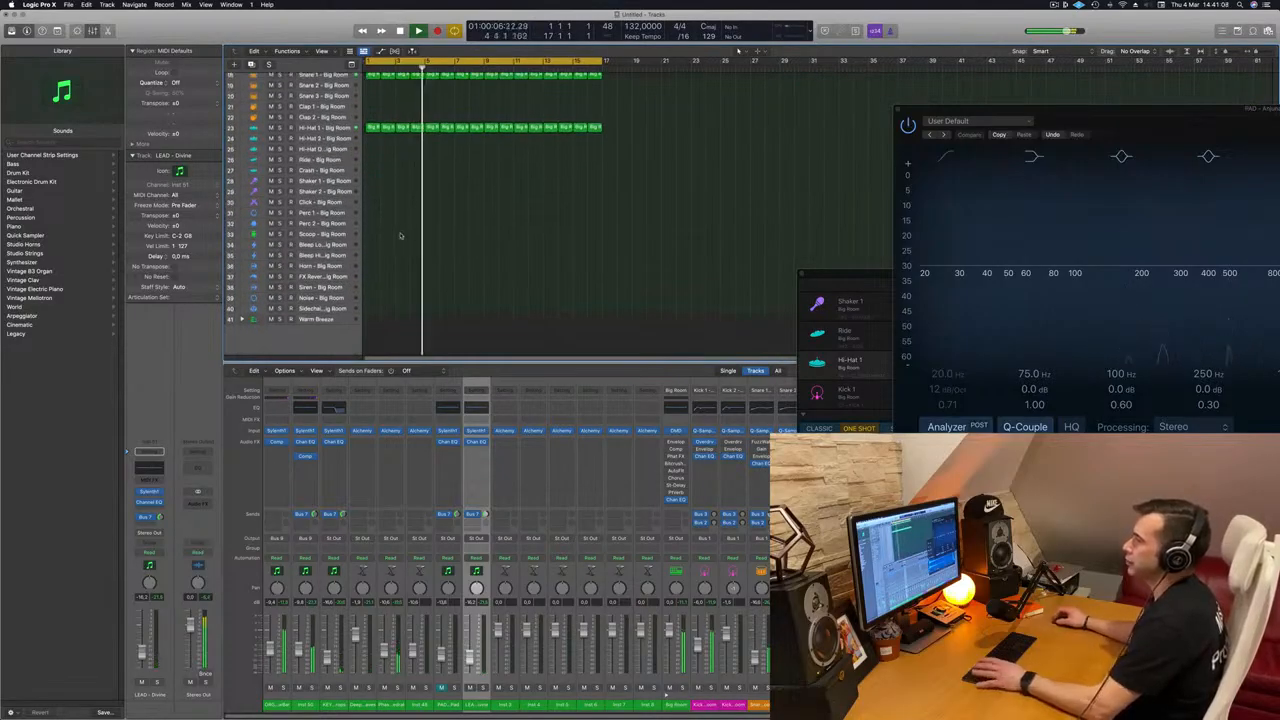
click(242, 320)
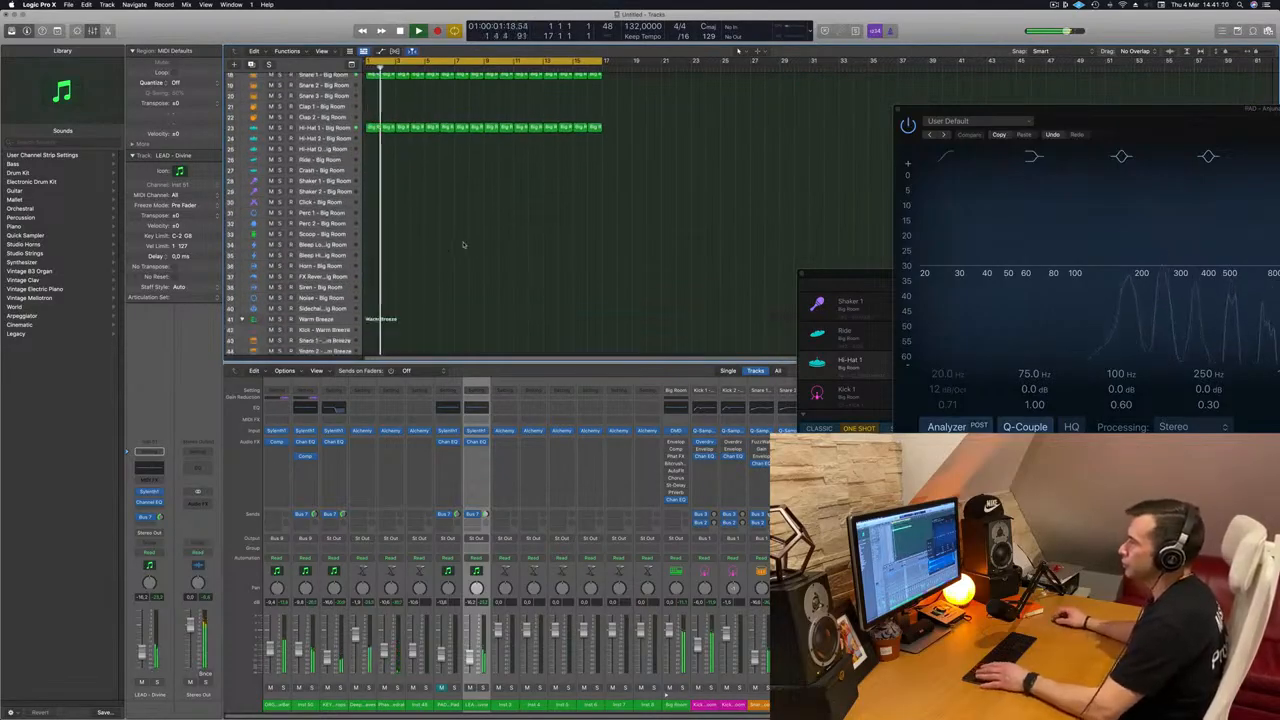
scroll(463, 244, down, 3)
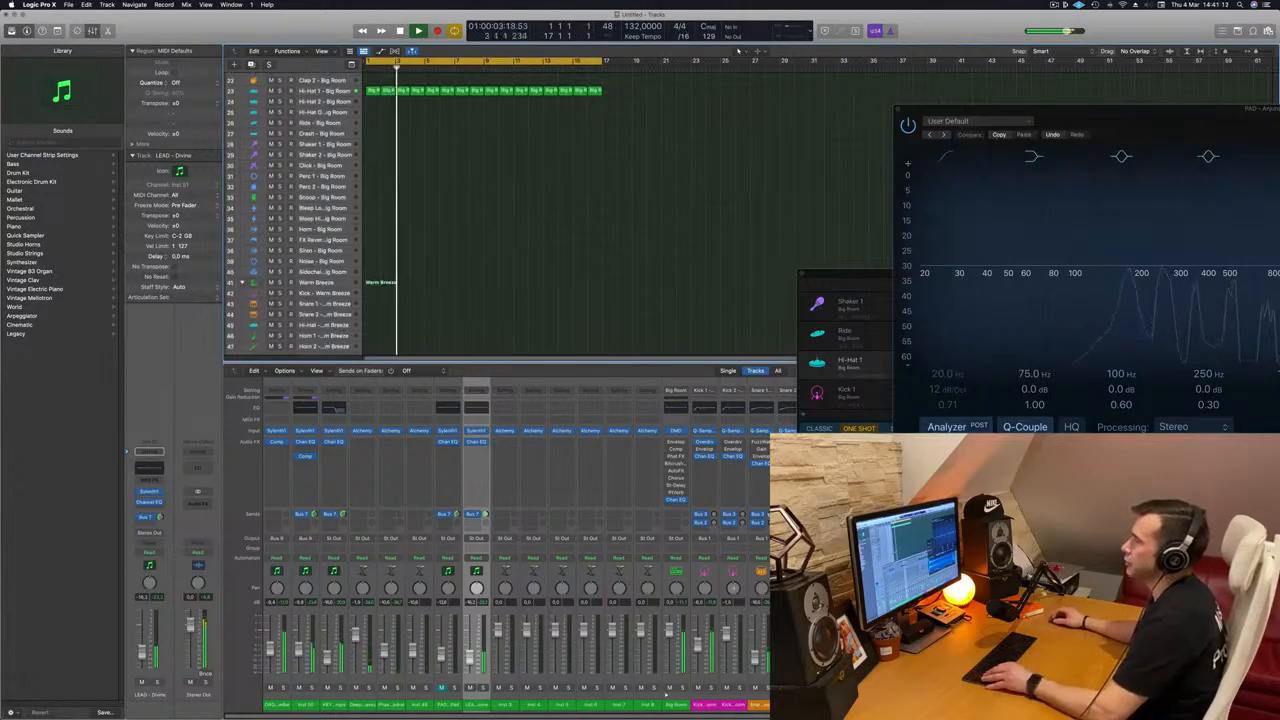
scroll(403, 218, down, 4)
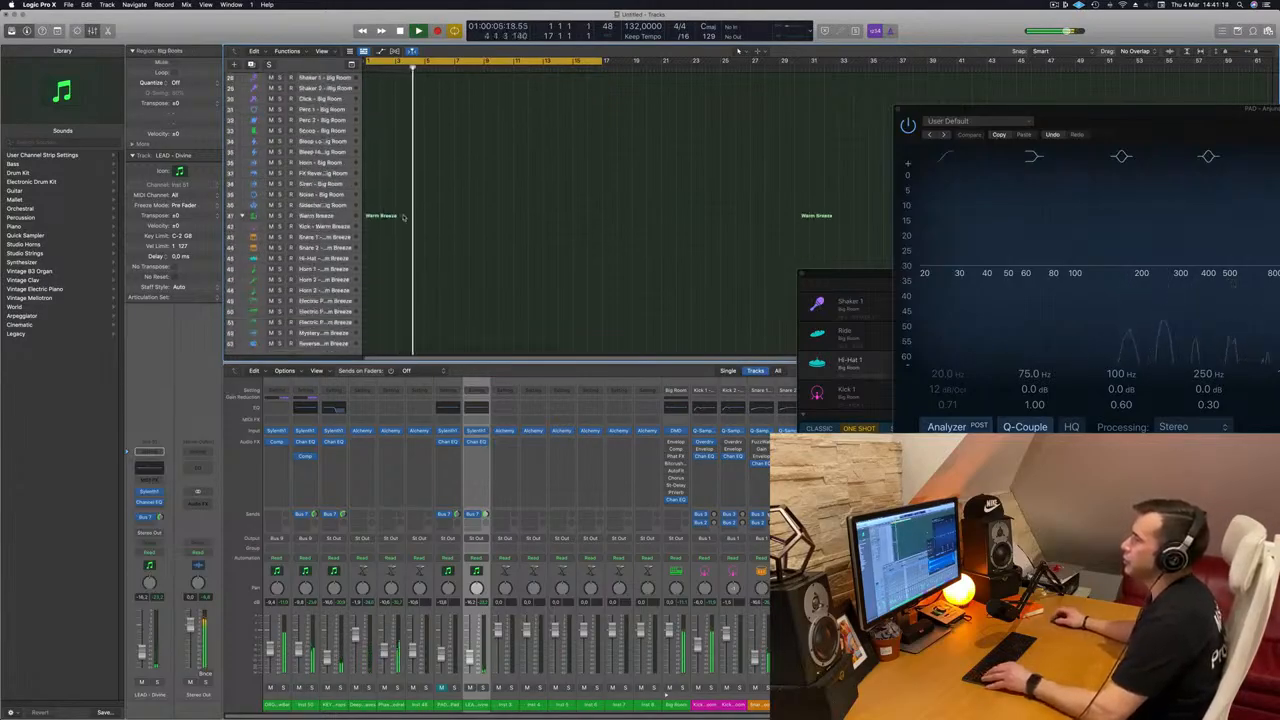
scroll(404, 217, up, 1)
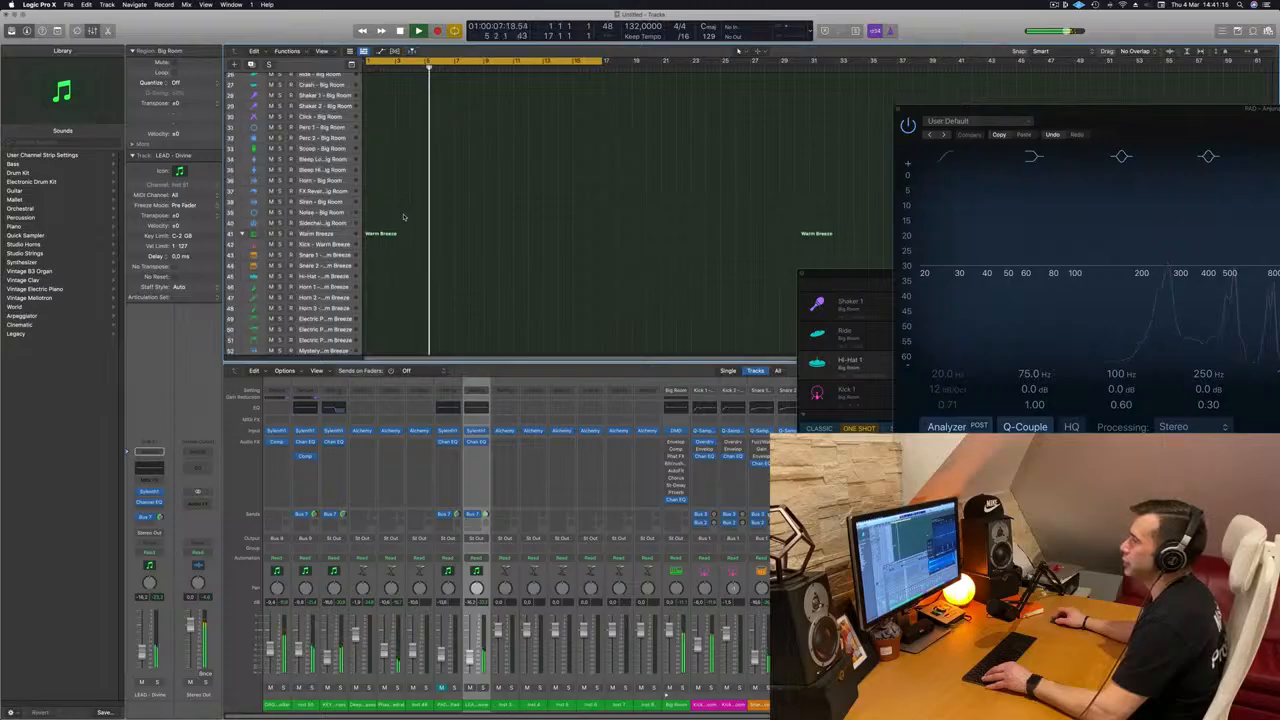
scroll(404, 217, down, 1)
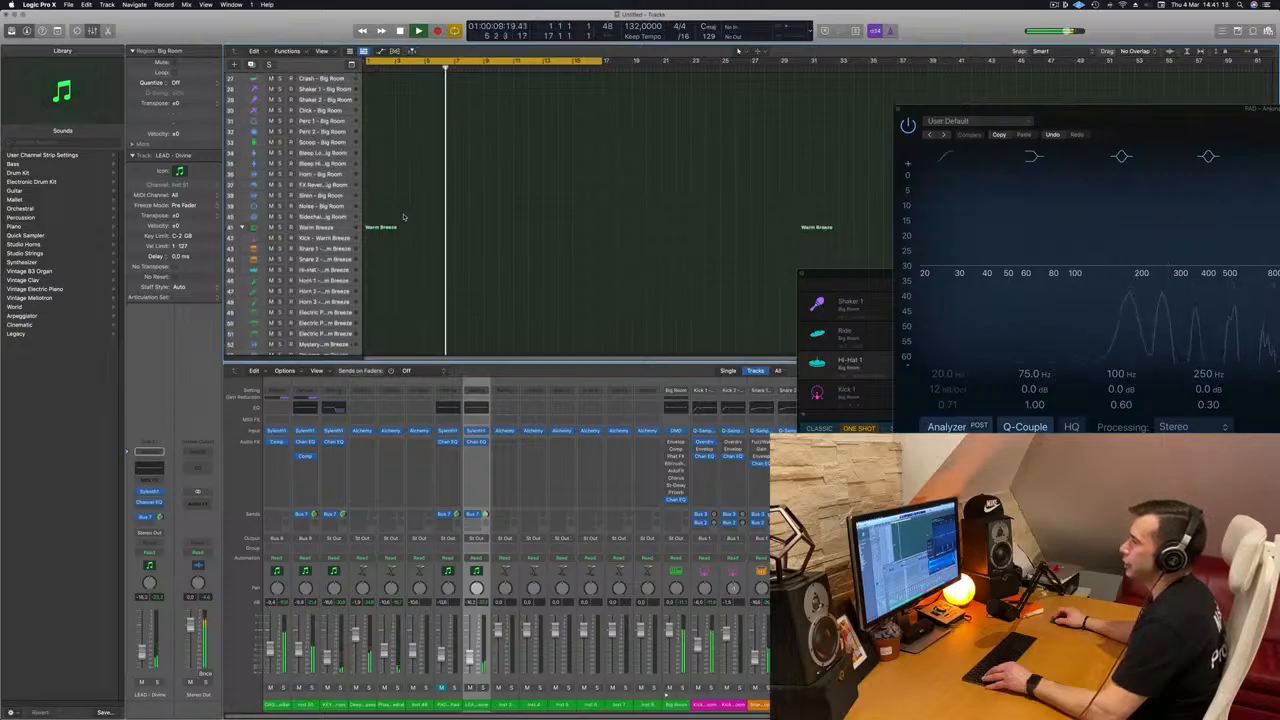
Step: Replace the Warm Breeze drum kit with the Roland TR-909 kit
click(316, 228)
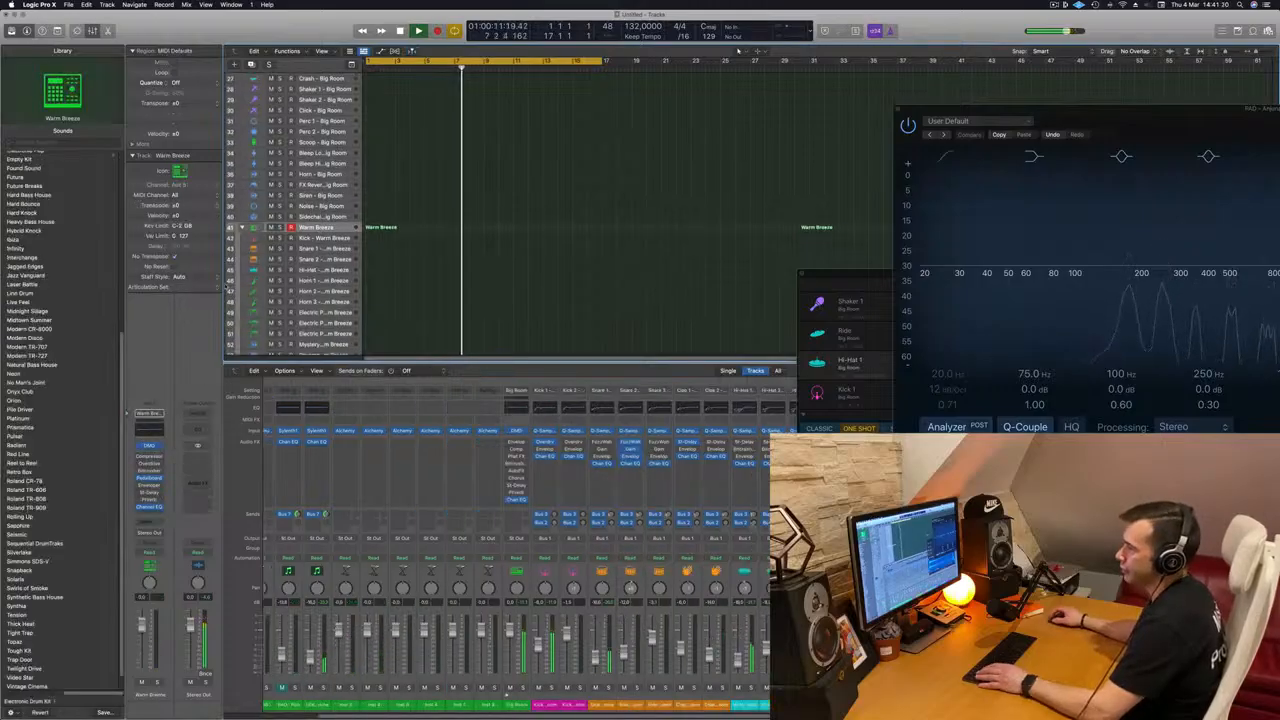
scroll(83, 355, down, 3)
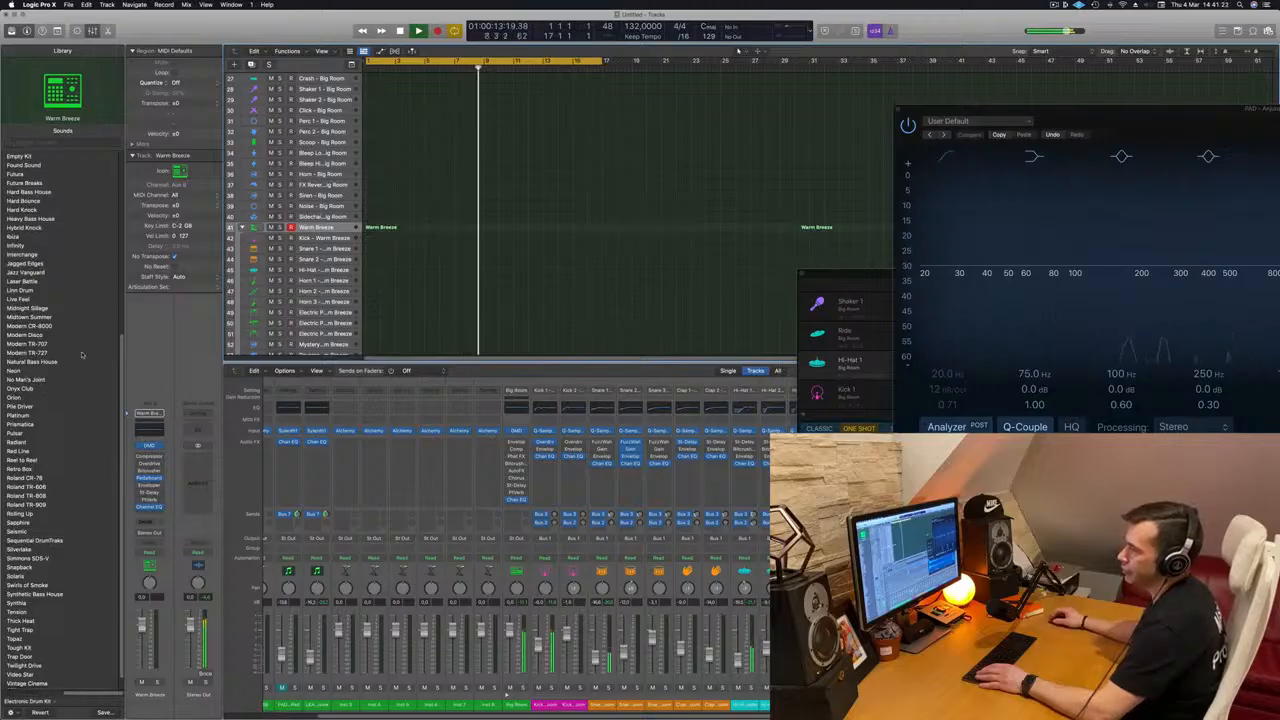
scroll(83, 355, up, 3)
scroll(77, 347, down, 3)
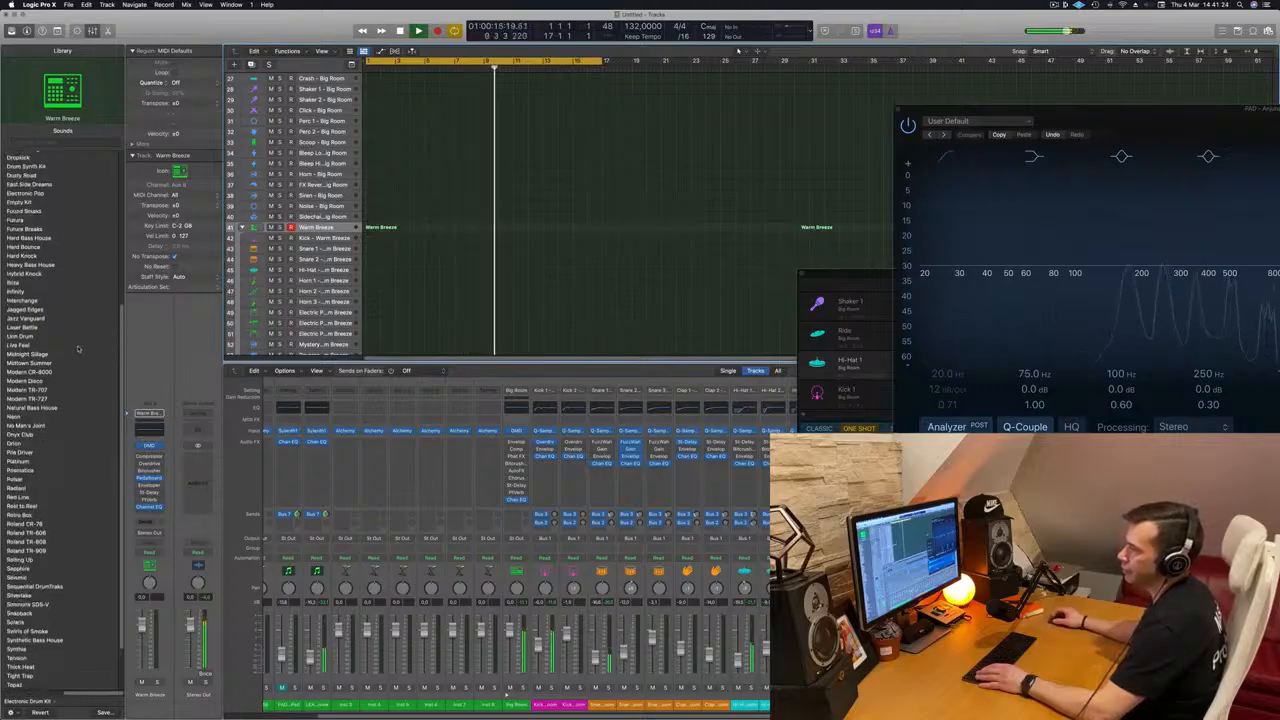
click(27, 488)
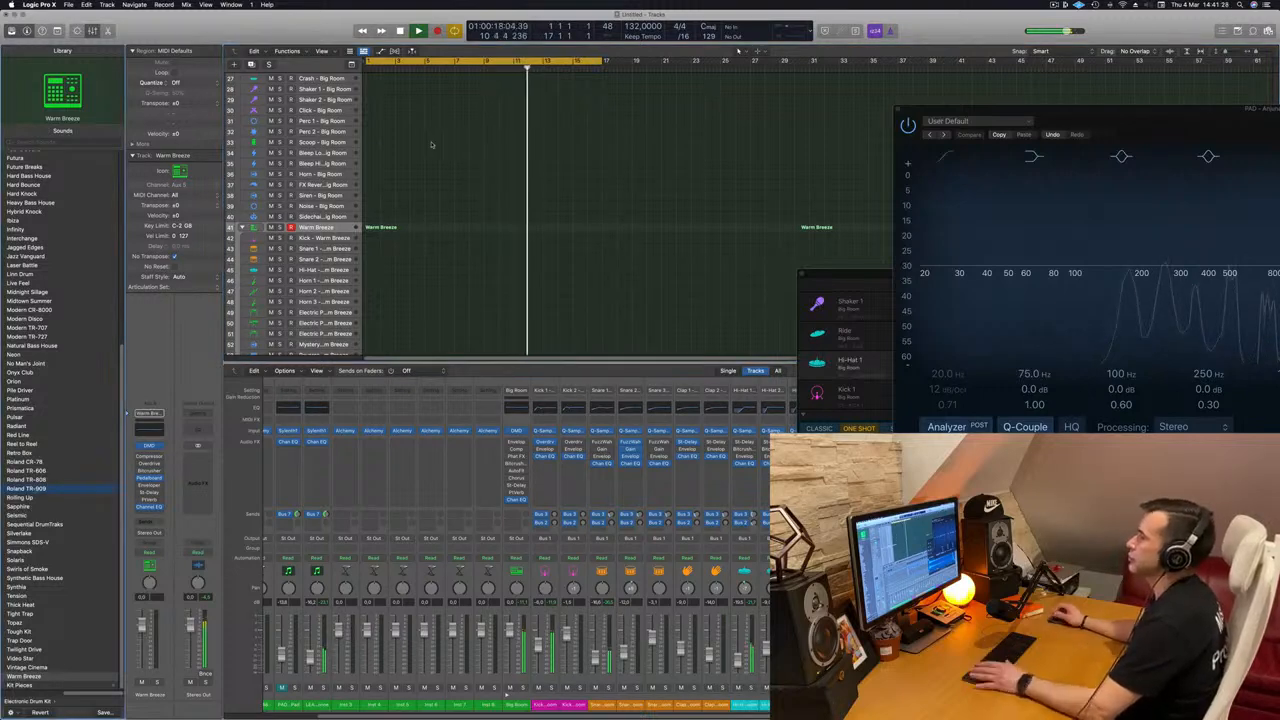
Step: Expand the Roland TR-909 stack and move the first Big Room Hi-Hat 1 region onto its first hi-hat track at bar 1
key(Return)
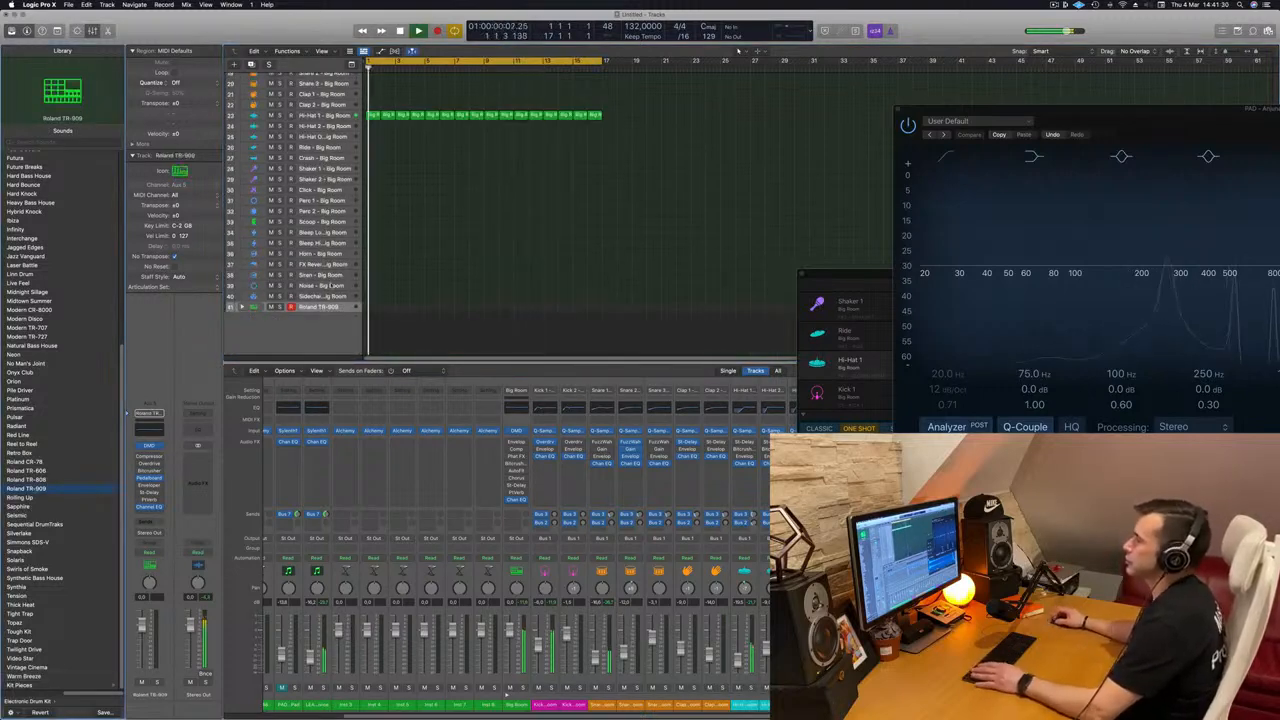
click(241, 307)
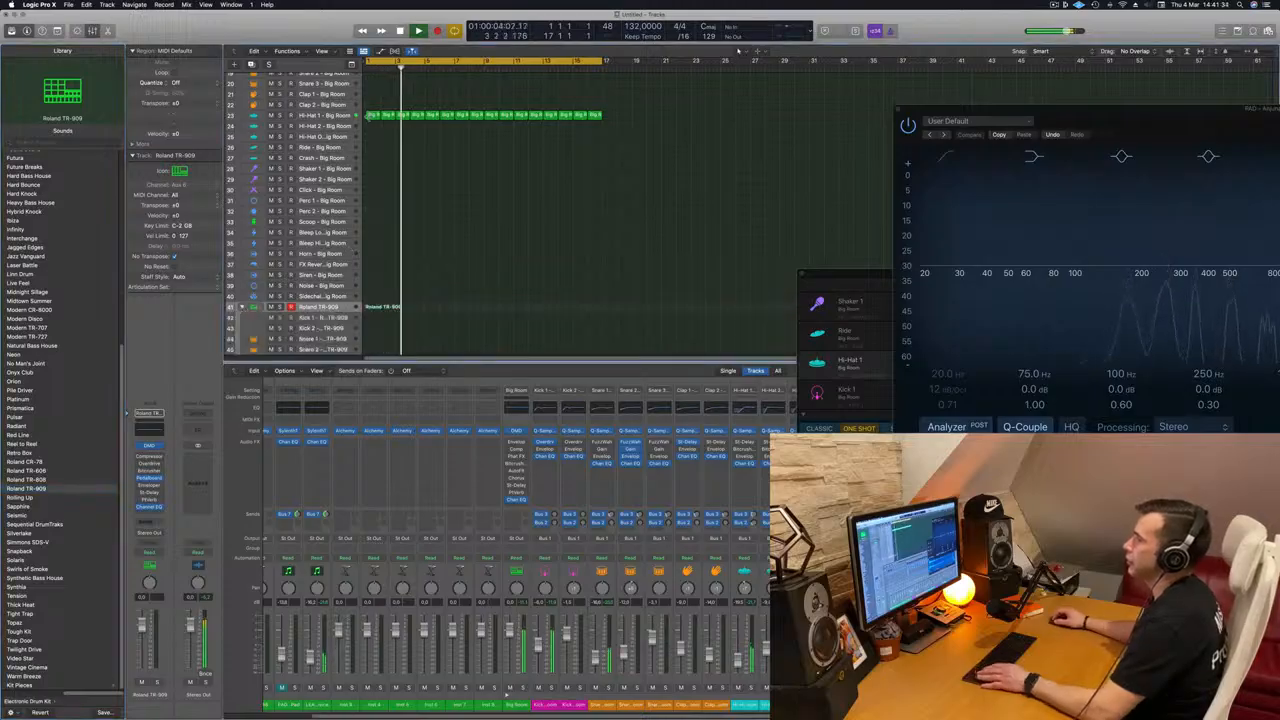
drag(372, 116, 378, 312)
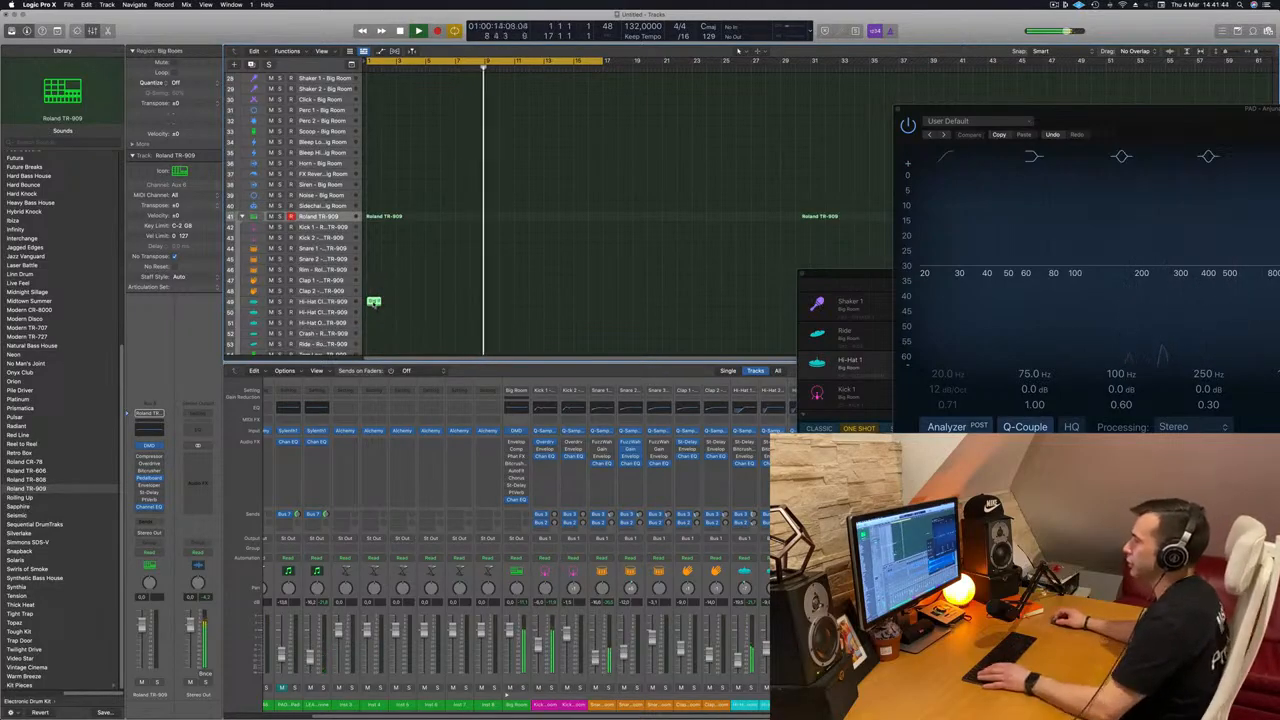
Step: Shorten the four hi-hat notes in the moved region and copy them to fill the bar with sixteenth notes
double_click(373, 301)
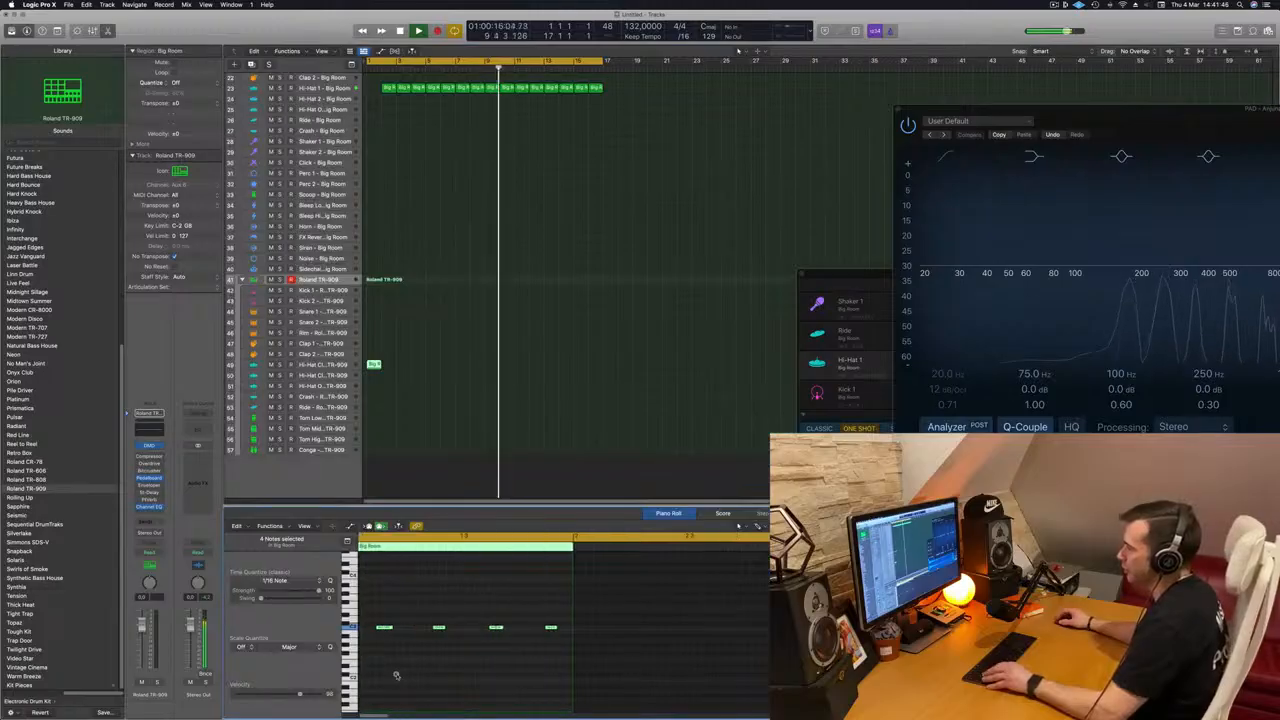
key(space)
drag(389, 614, 565, 628)
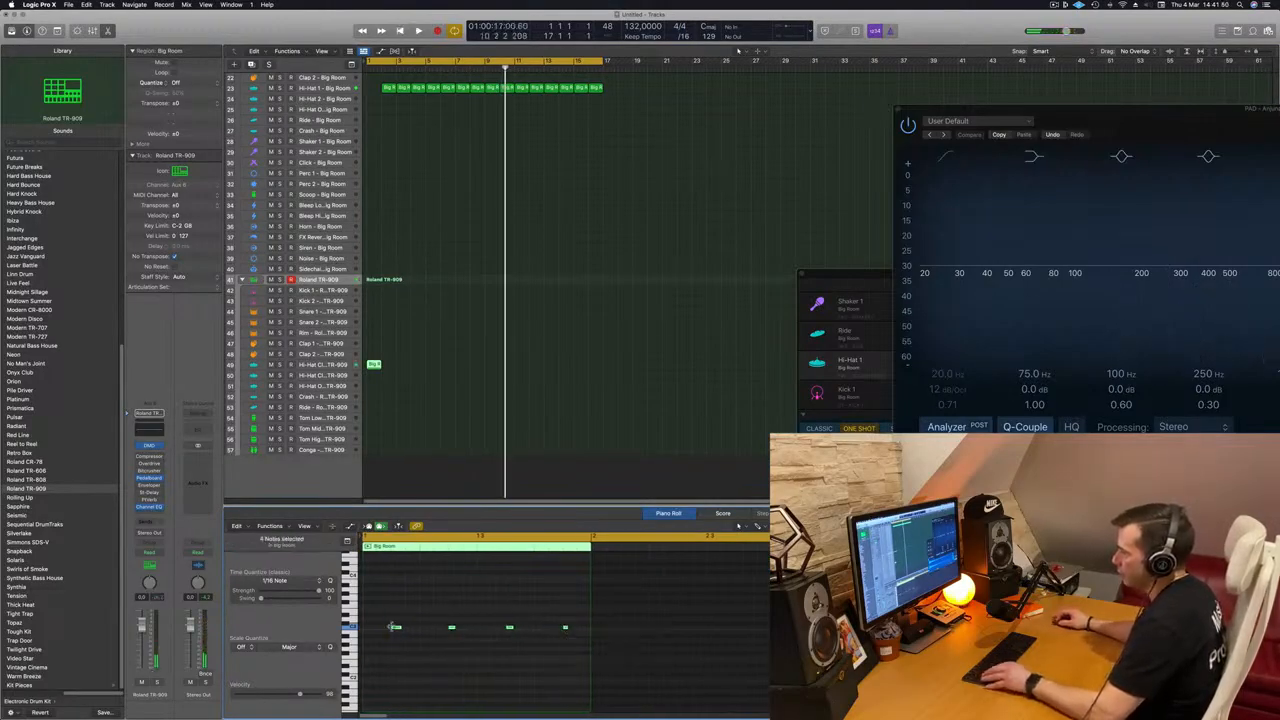
mouse_move(396, 628)
mouse_down()
mouse_move(372, 636)
mouse_move(419, 636)
mouse_up()
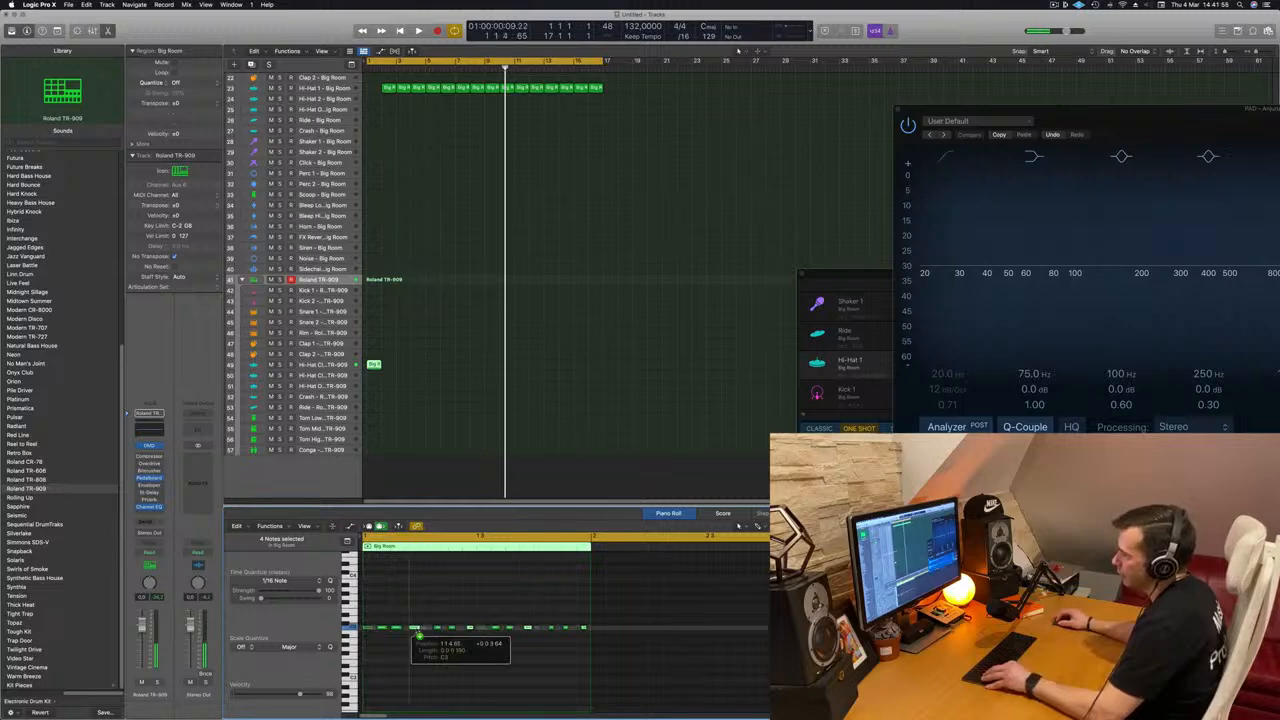
Step: Repeat the one-bar TR-909 hi-hat region along its track up to the end of bar 16
key(Return)
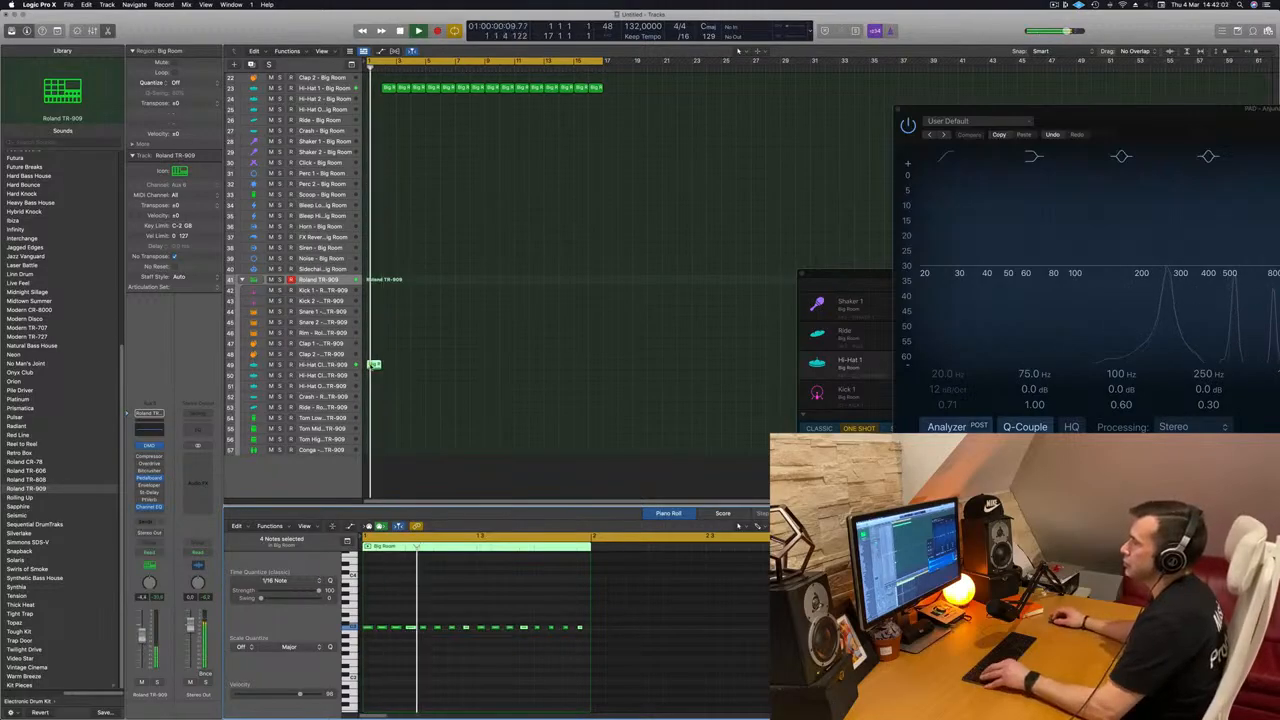
drag(375, 365, 433, 370)
shift+click(373, 366)
drag(525, 368, 496, 368)
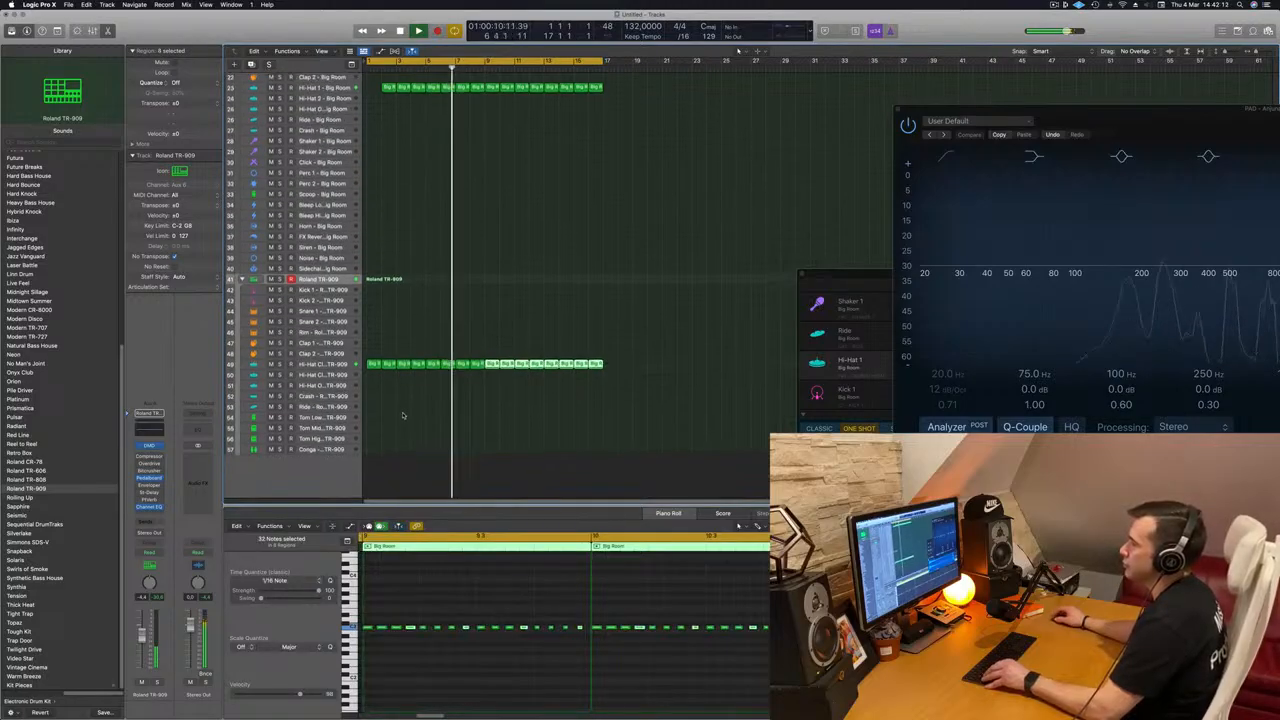
Step: Copy the first TR-909 hi-hat region to the Tom High track and delete all but two notes near the bar's end
click(372, 364)
drag(372, 364, 372, 439)
drag(366, 627, 539, 638)
key(Delete)
click(565, 628)
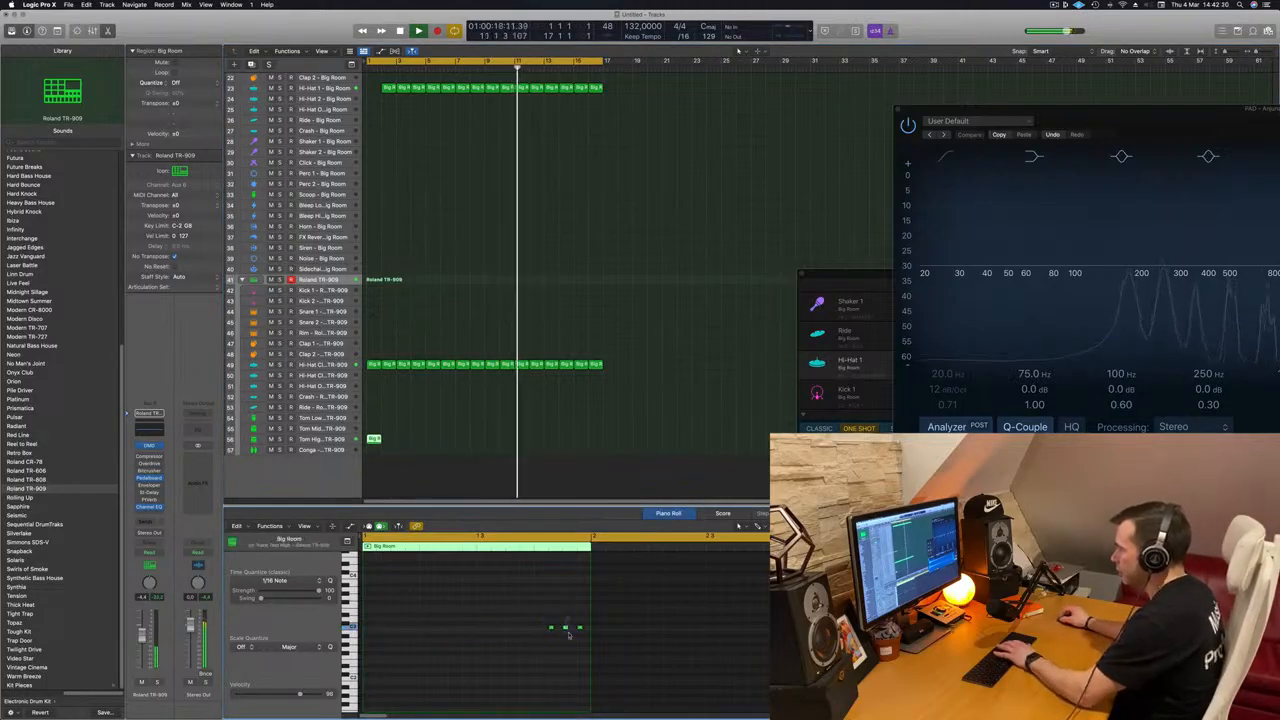
key(Delete)
drag(420, 428, 376, 443)
key(space)
drag(516, 609, 592, 656)
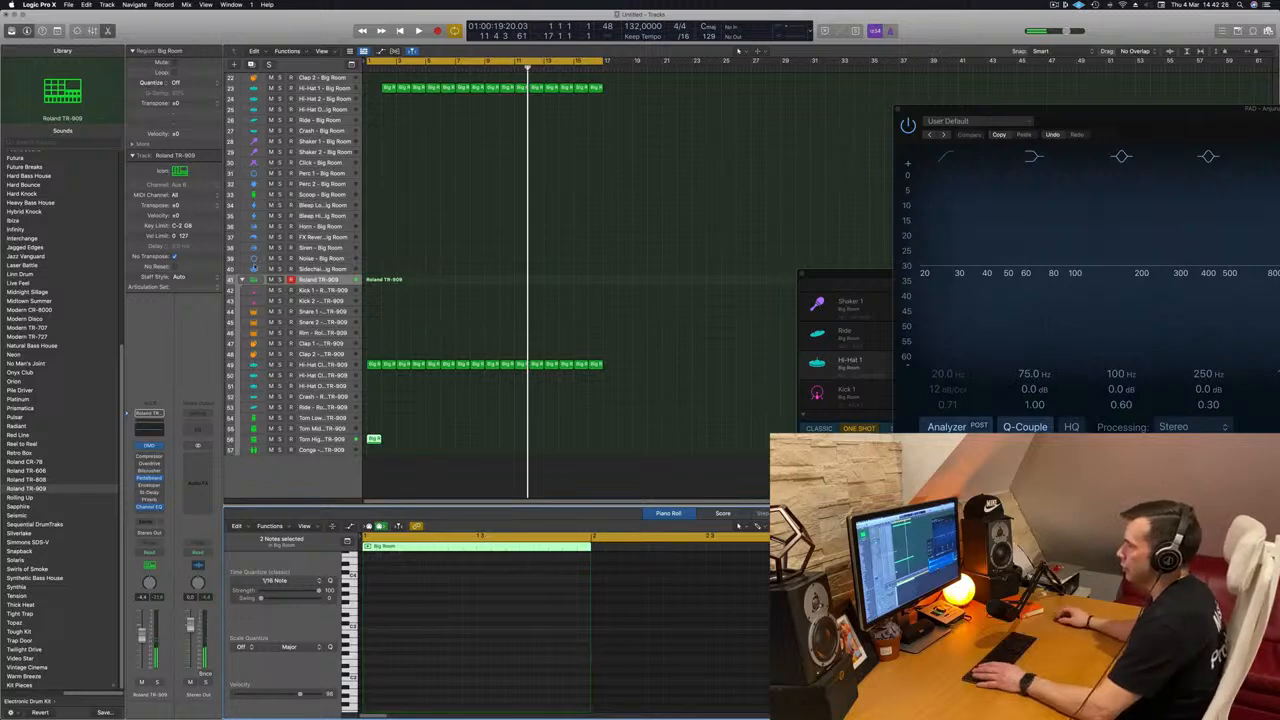
Step: Move the tom region to the TR-909 Tom Low track and select that track with the Piano Roll closed
drag(373, 439, 373, 418)
key(space)
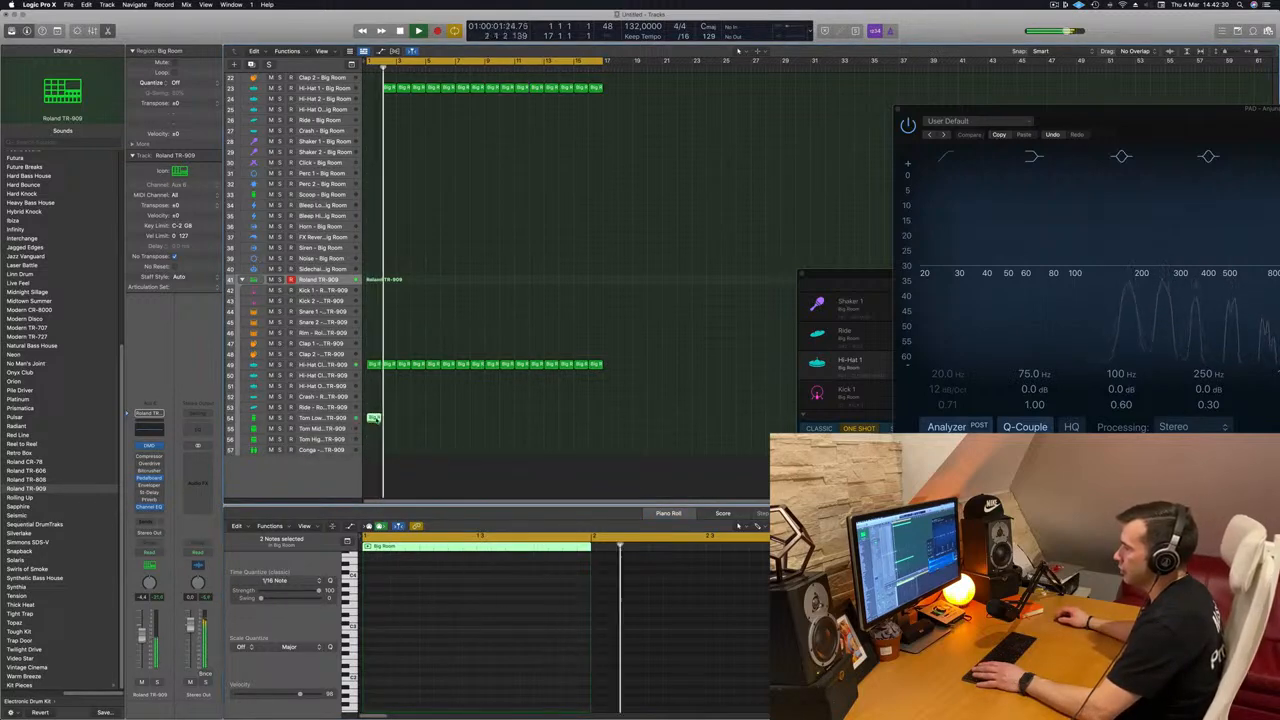
key(e)
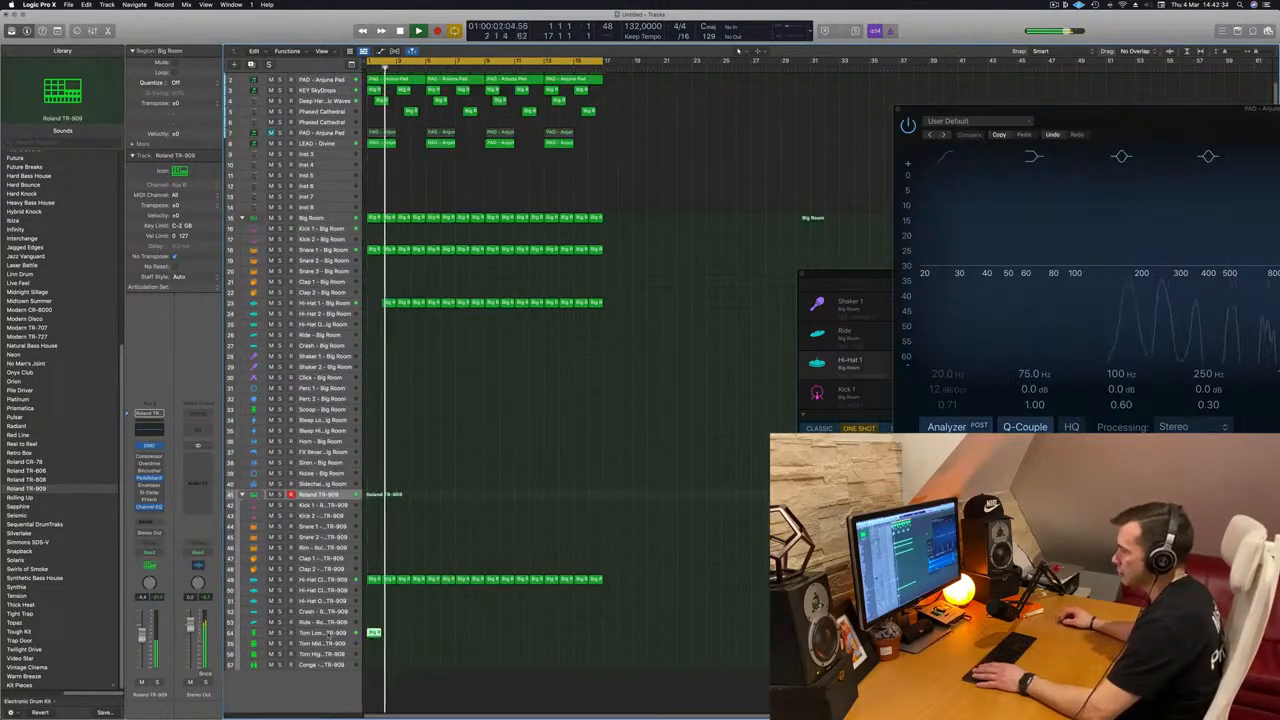
click(325, 633)
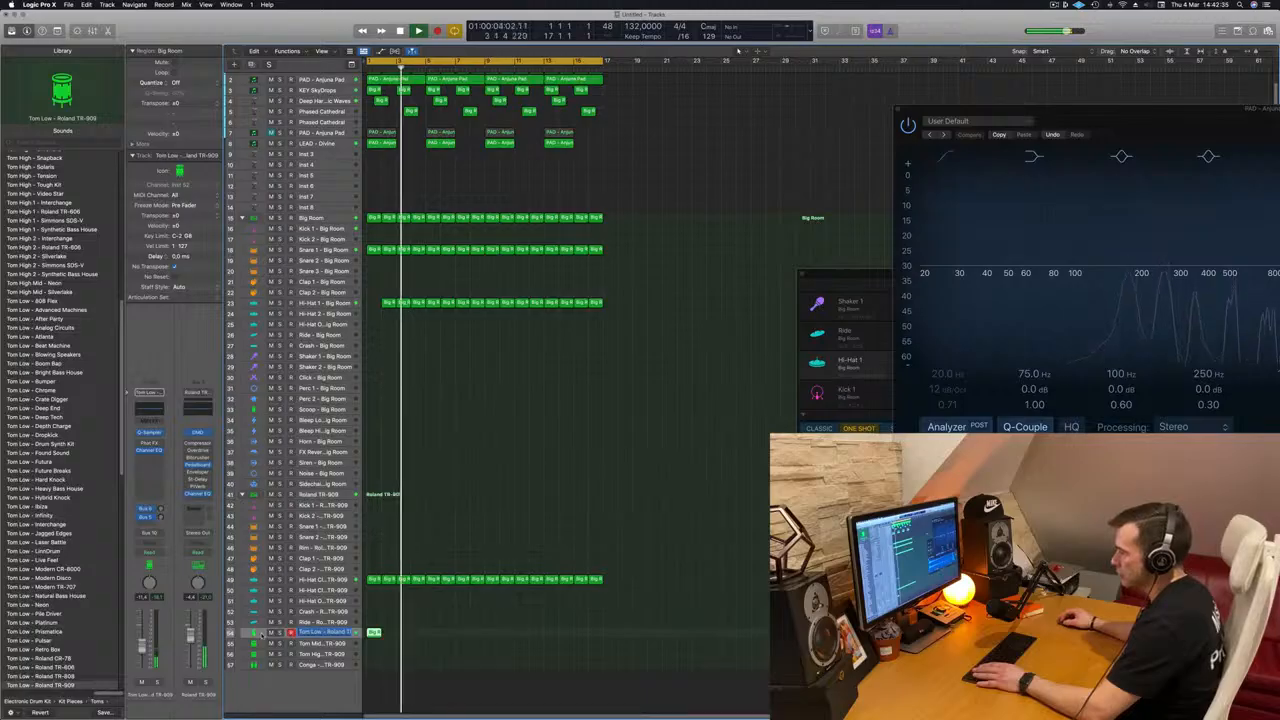
double_click(263, 635)
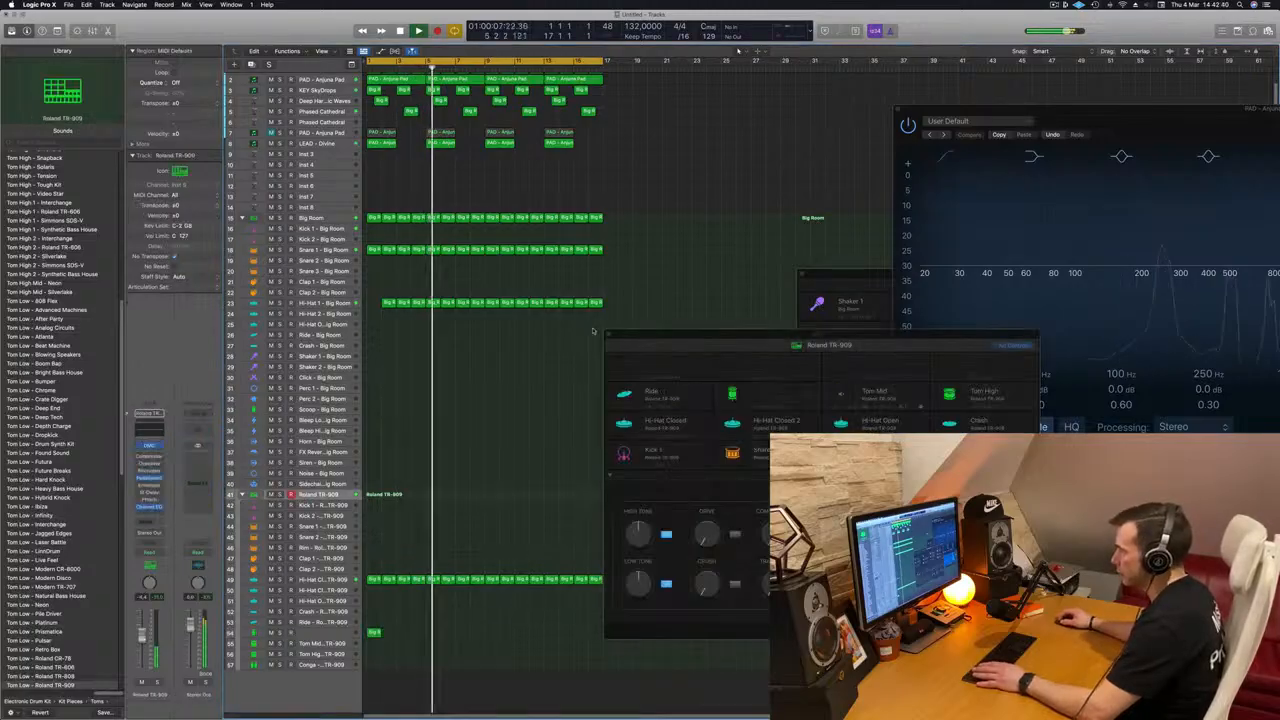
click(608, 337)
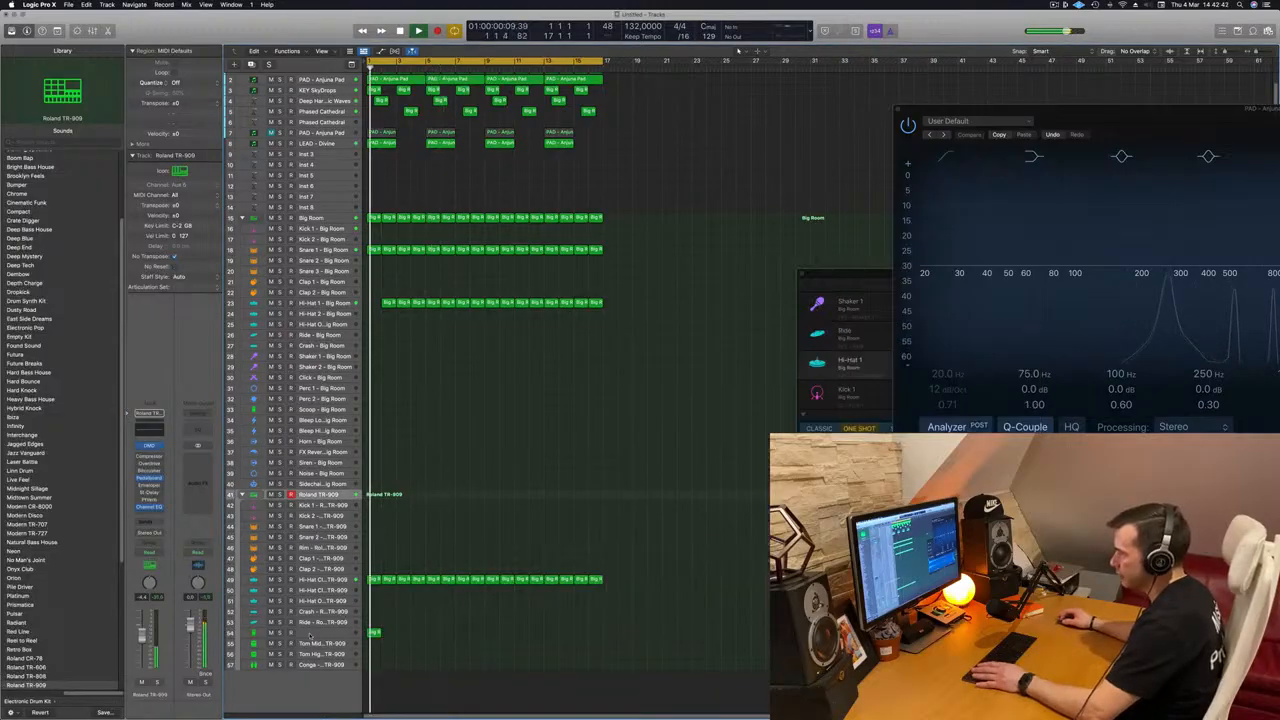
click(305, 633)
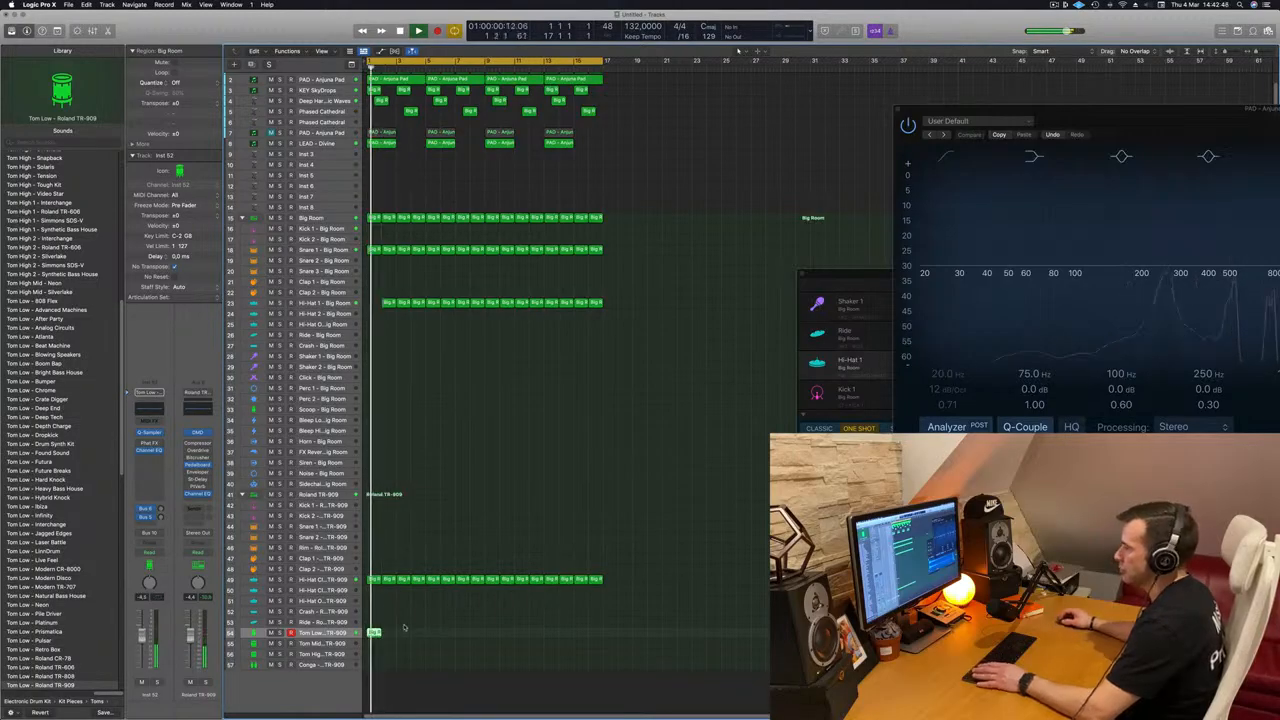
Step: Open the TR-909 Tom Low region in the Piano Roll and shift both of its notes two sixteenths earlier
key(super+Right)
key(super+Right)
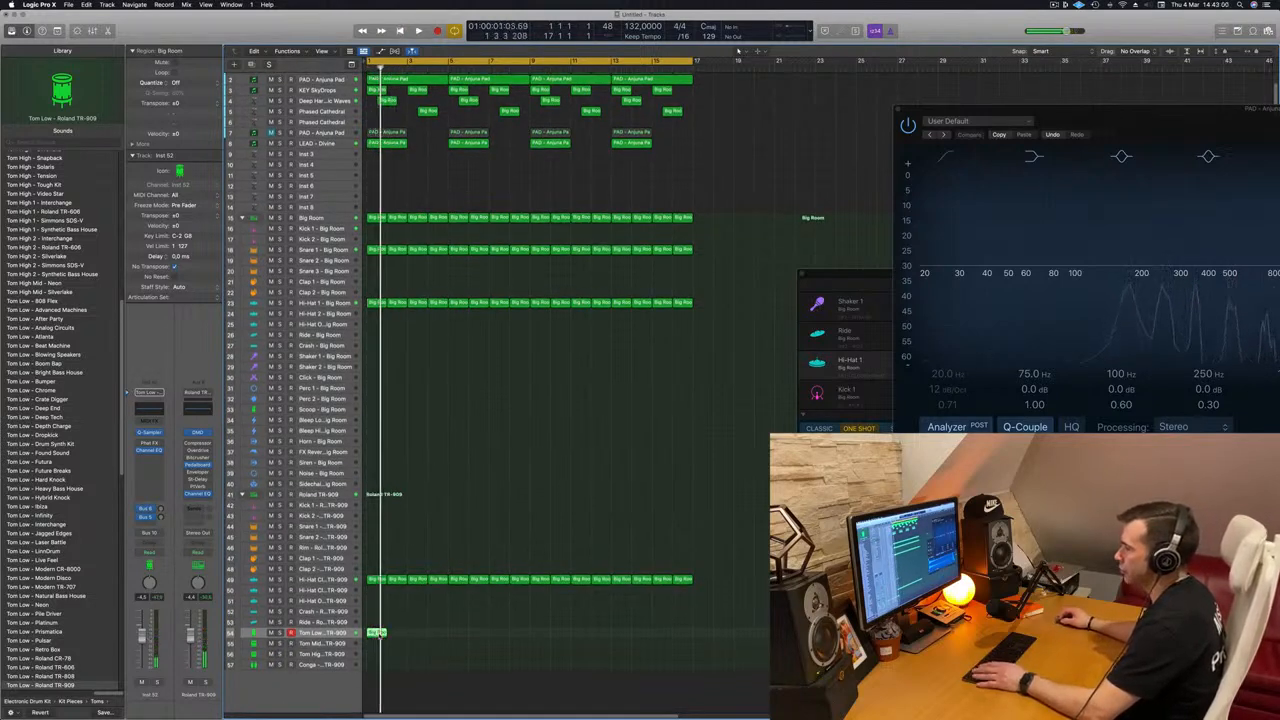
double_click(377, 633)
drag(612, 665, 527, 599)
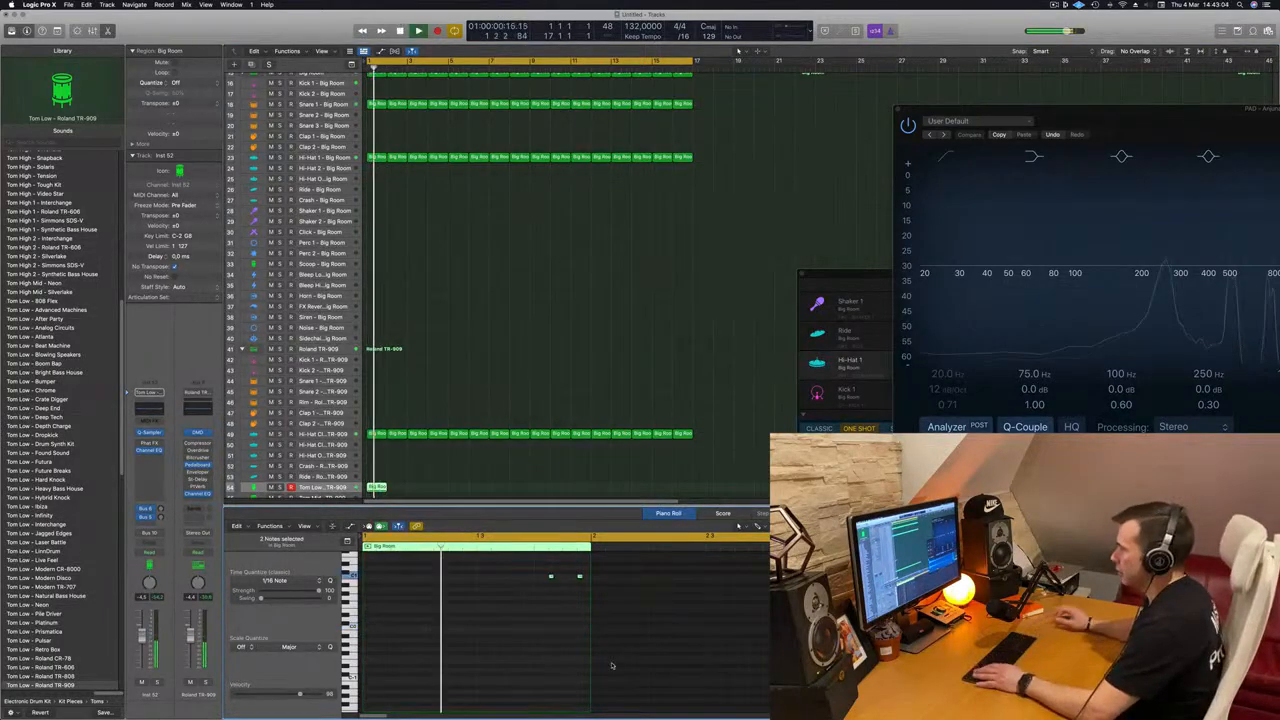
drag(494, 575, 594, 590)
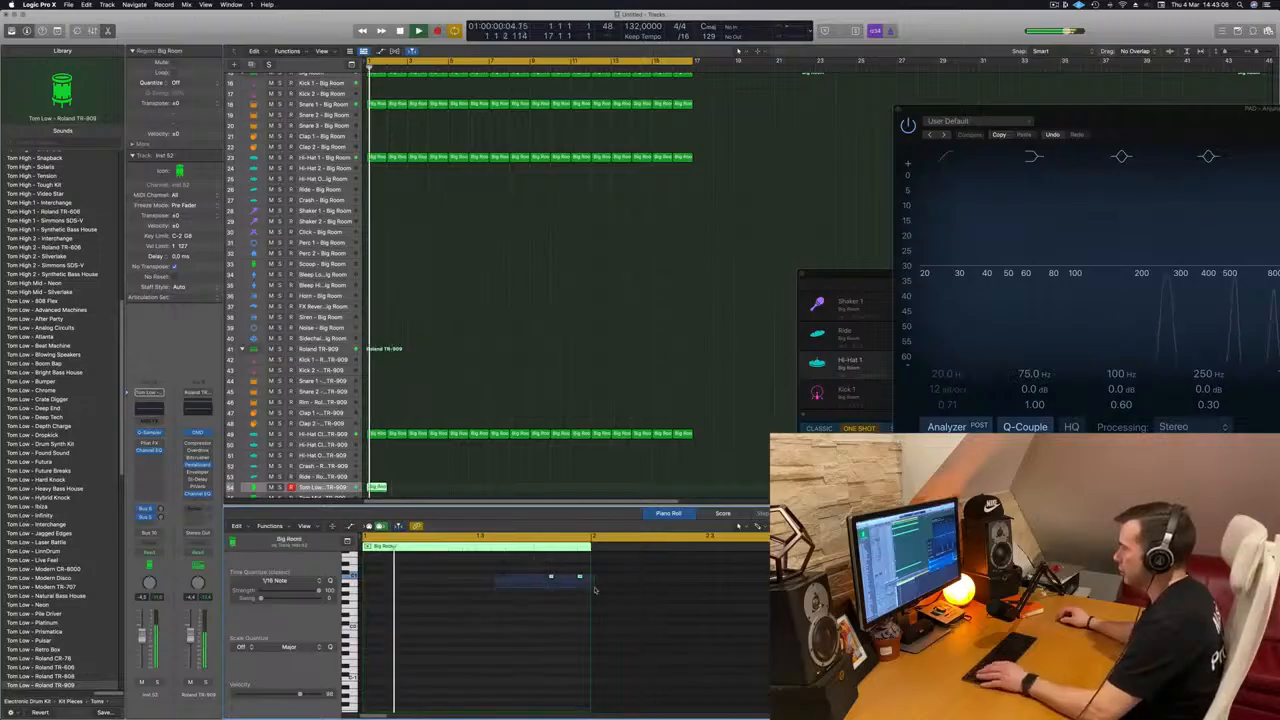
key(alt+Left)
key(alt+Left)
key(alt+Left)
key(alt+Right)
key(Return)
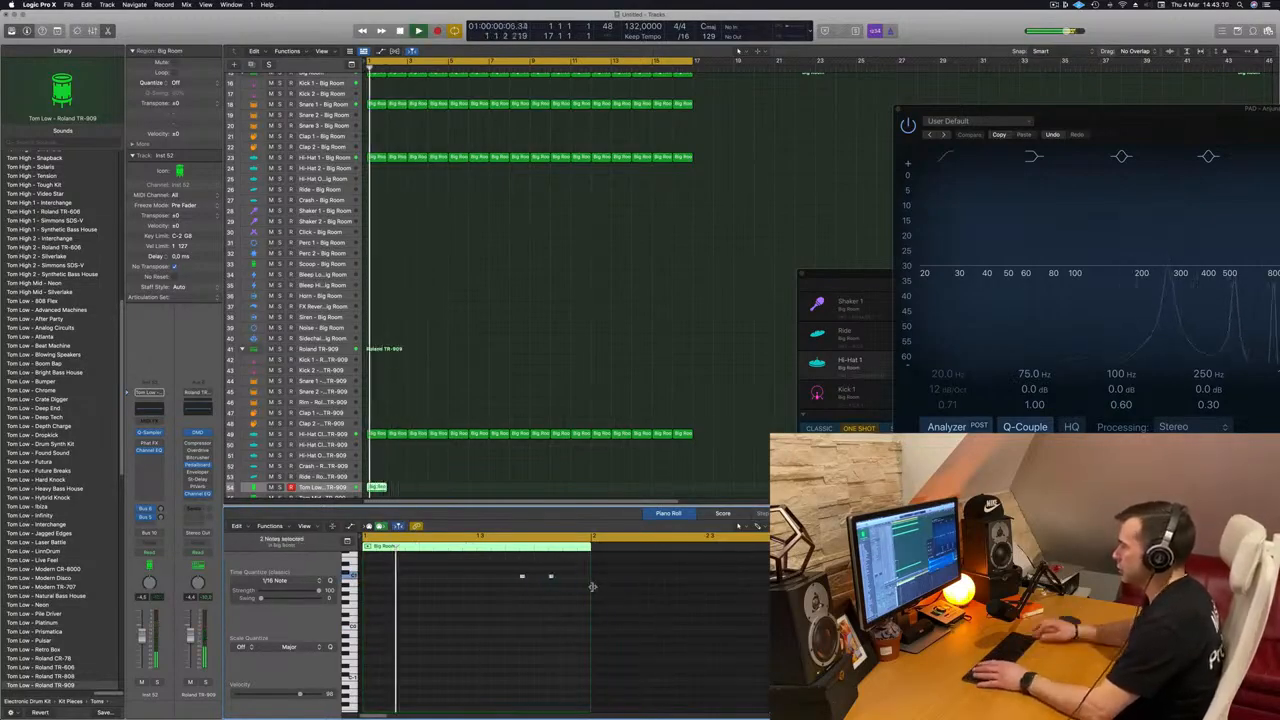
Step: Move only the second tom note one sixteenth later, keeping it on the same pitch
click(571, 599)
key(Return)
drag(551, 576, 565, 577)
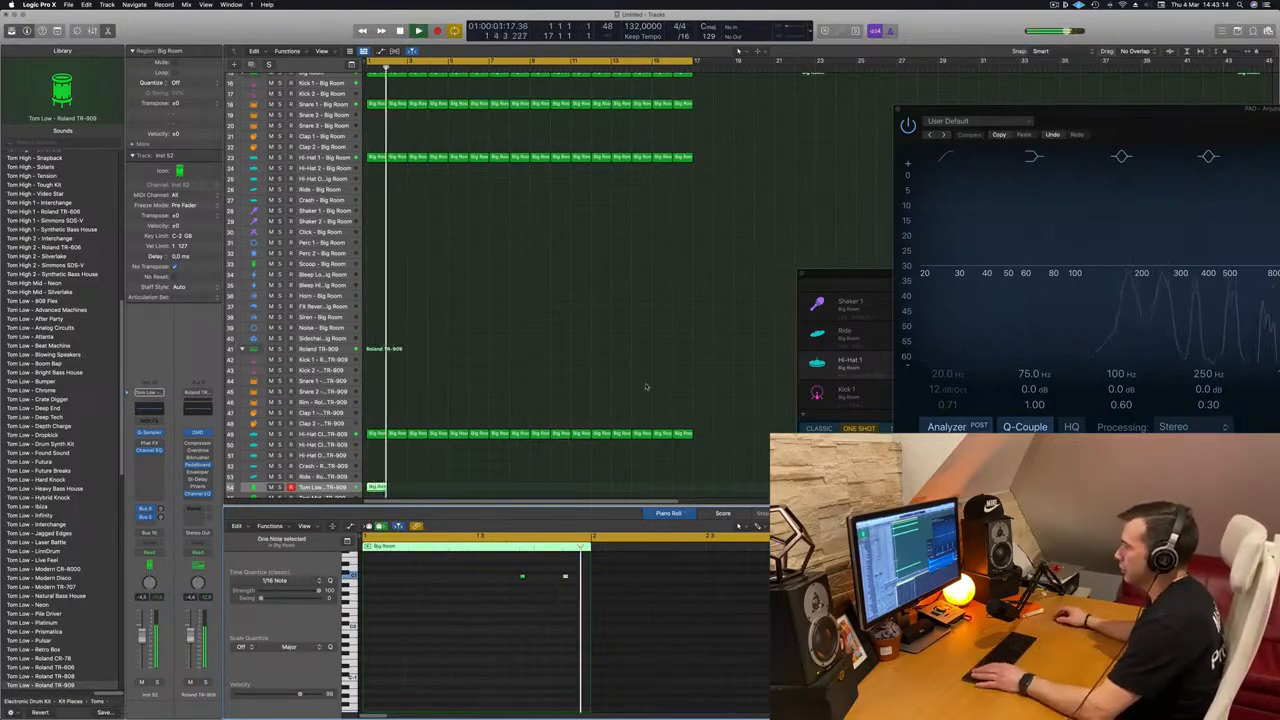
Step: Repeat the one-bar Tom Low region up to the end of bar 16 and audition the track briefly in solo
drag(378, 488, 550, 484)
shift+click(375, 488)
click(280, 481)
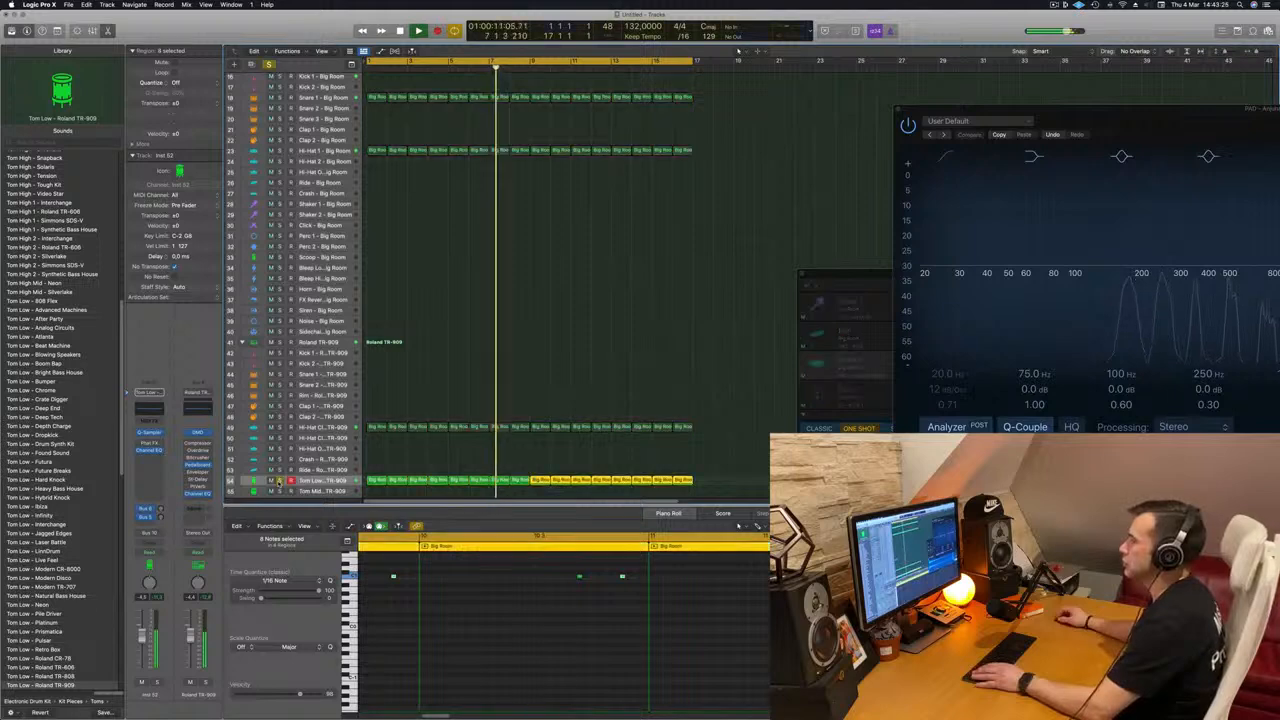
click(280, 481)
key(Return)
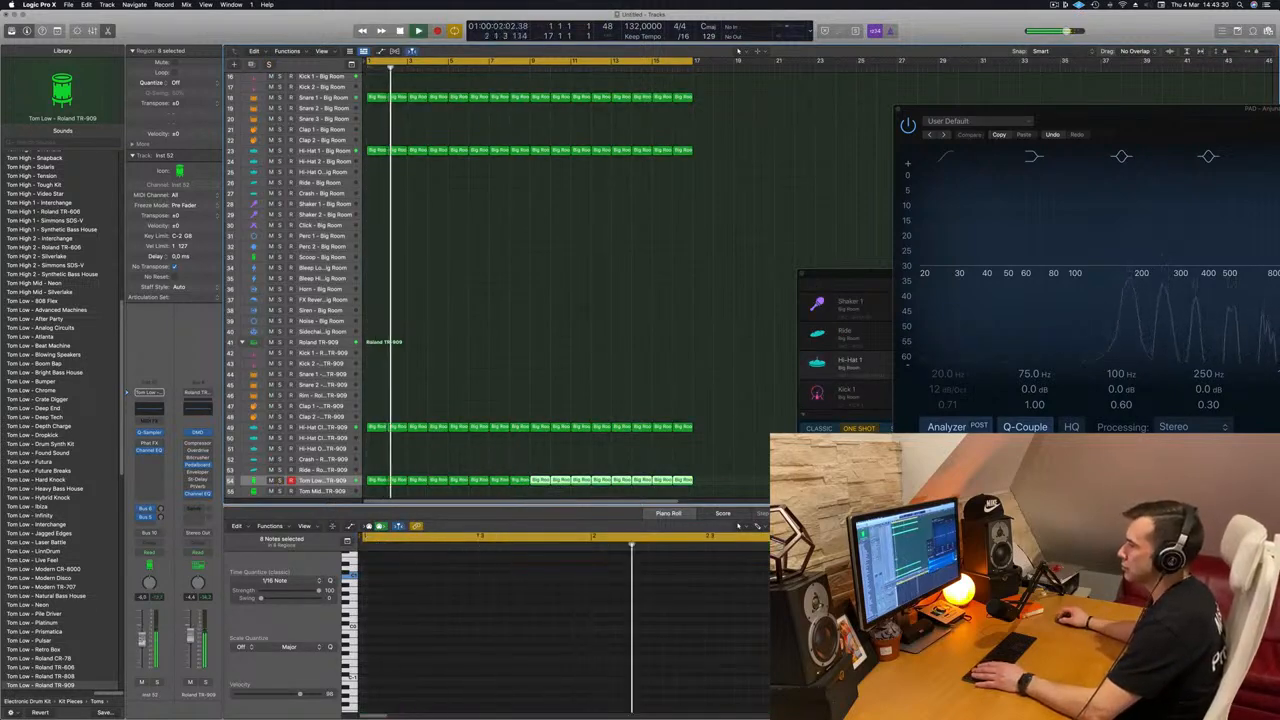
Step: Copy the first Big Room Snare 1 region to the start of the TR-909 Snare 1 track
scroll(513, 411, up, 2)
scroll(513, 411, up, 3)
scroll(502, 401, down, 5)
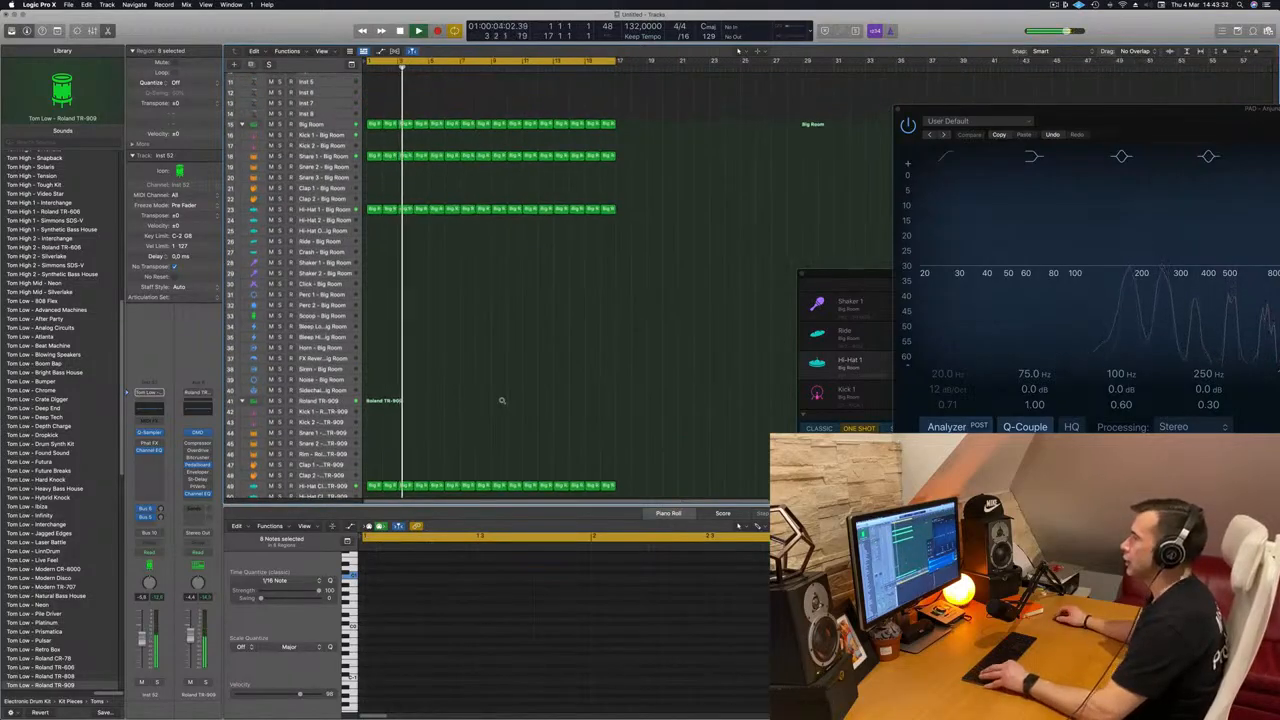
scroll(502, 401, down, 3)
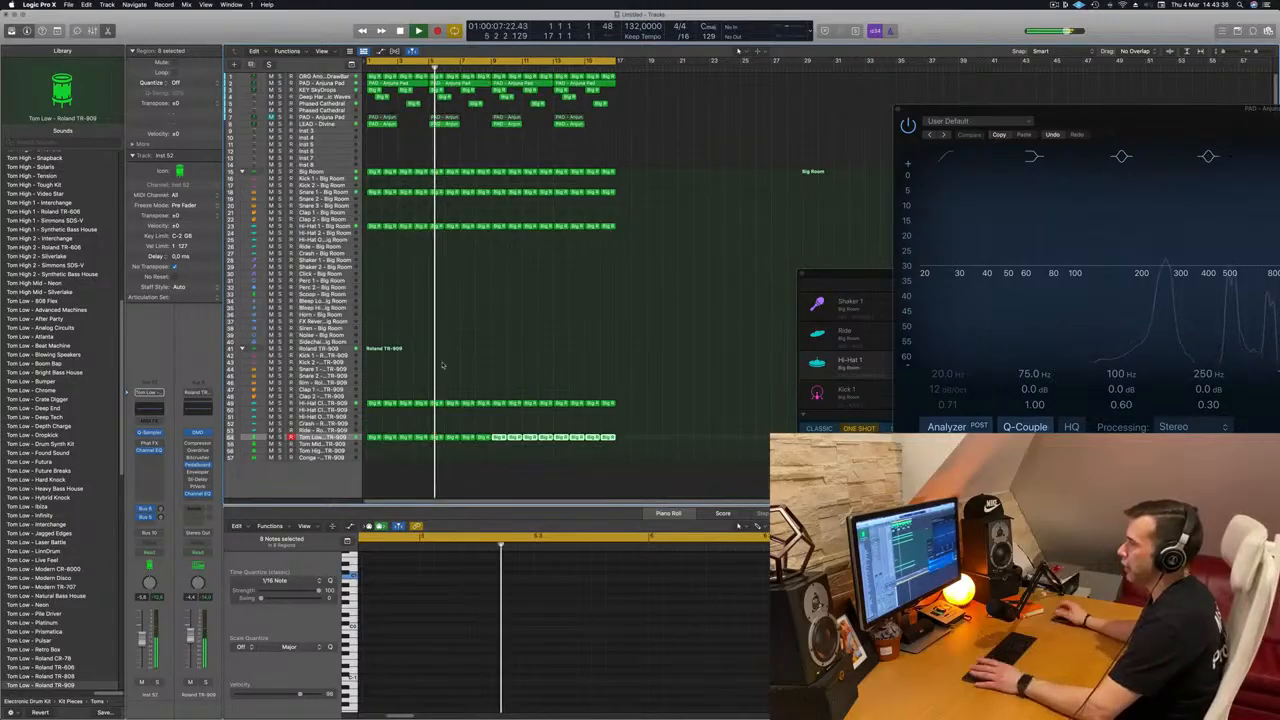
key(Return)
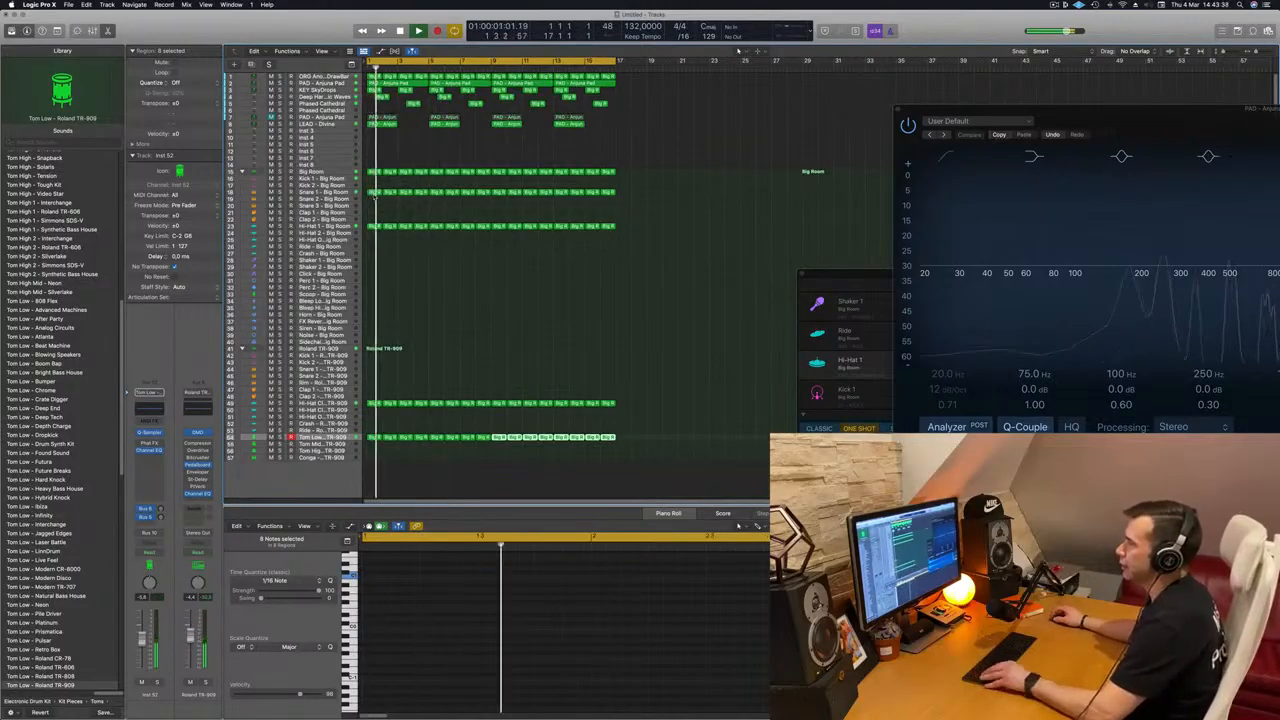
click(374, 192)
drag(374, 192, 372, 372)
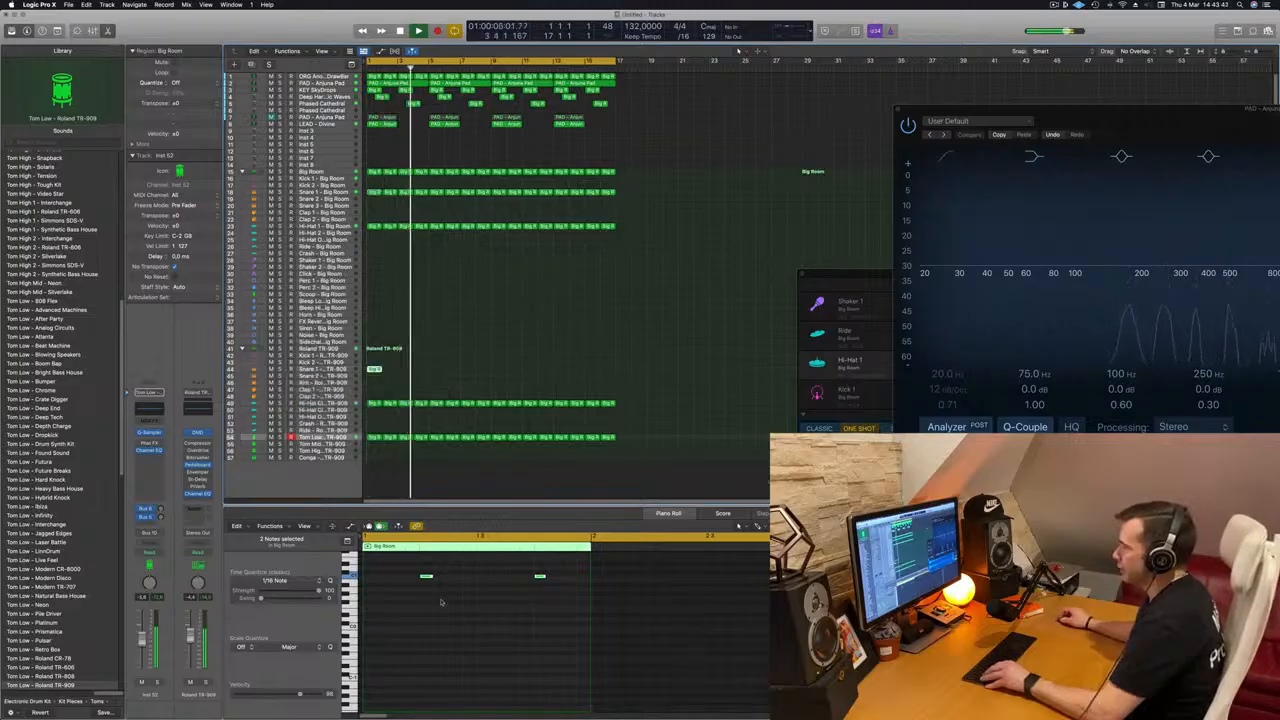
Step: Reduce the copied snare region to one note near the bar's end and select the TR-909 Snare 1 track
drag(510, 557, 571, 593)
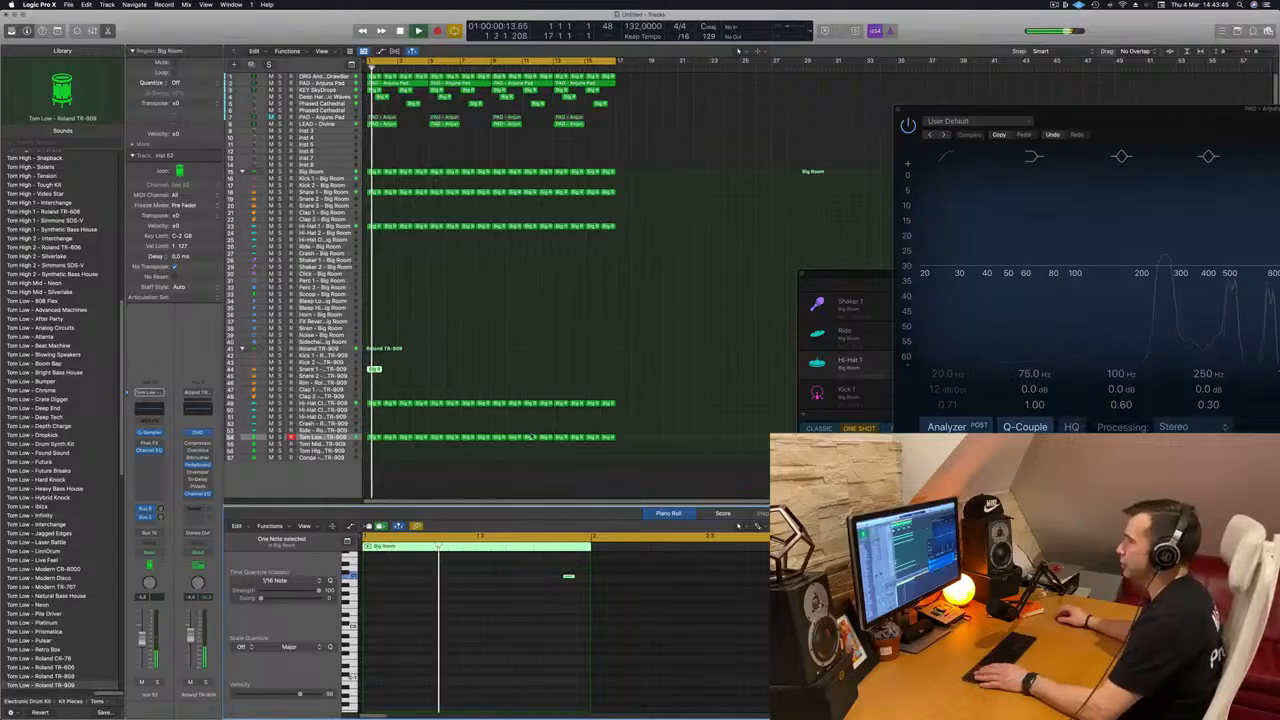
key(space)
key(space)
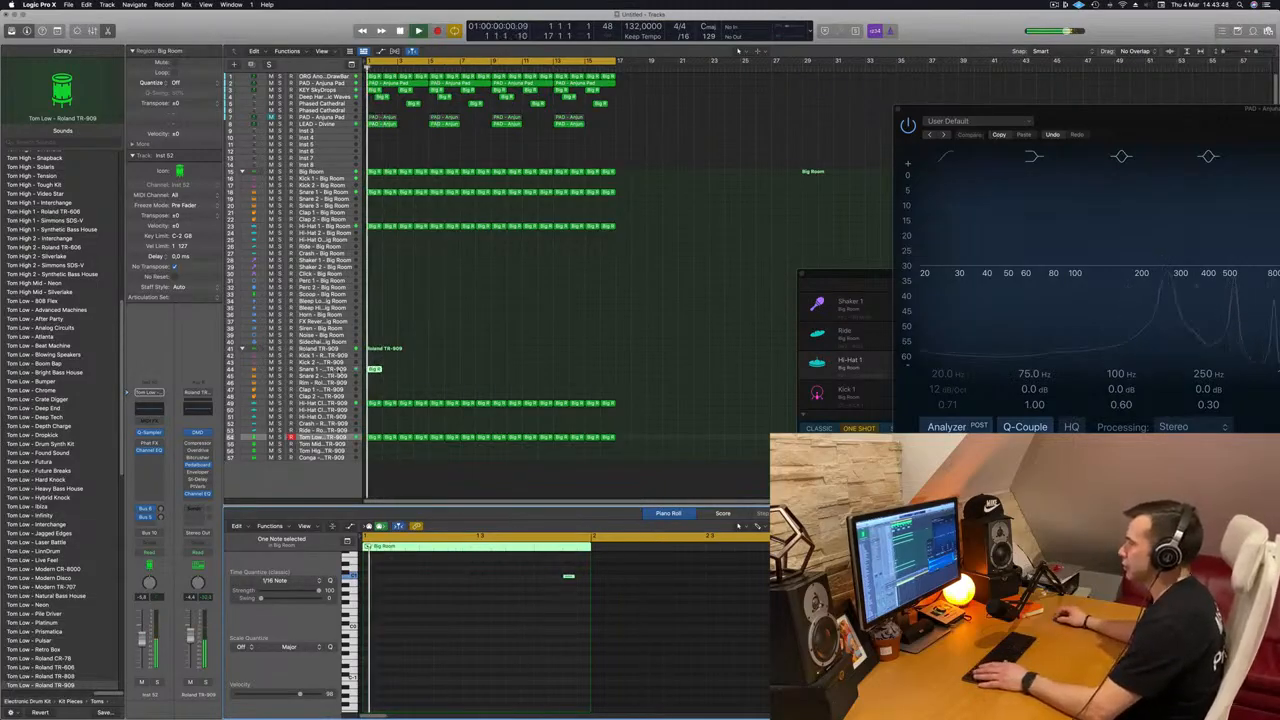
click(322, 369)
key(space)
key(space)
drag(544, 575, 575, 607)
key(Delete)
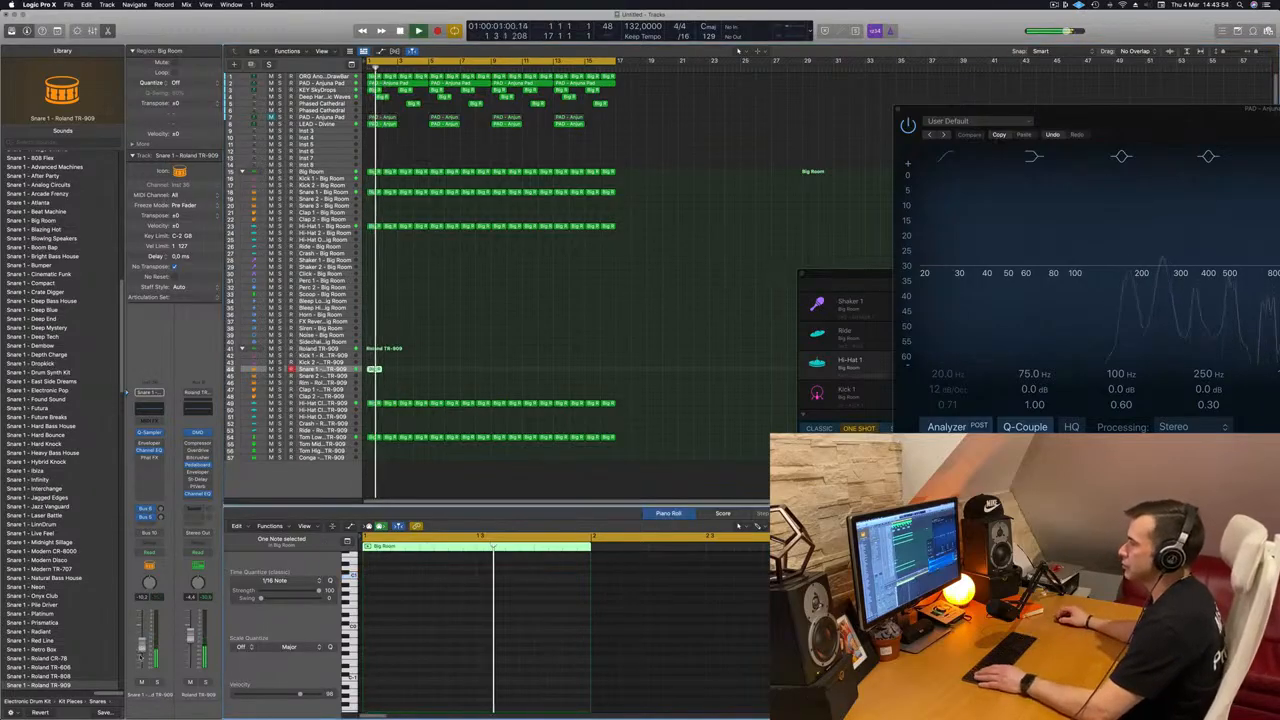
Step: Repeat the one-bar TR-909 Snare 1 region along its track up to the end of bar 16
click(371, 369)
drag(375, 372, 409, 375)
mouse_move(450, 372)
mouse_down()
mouse_move(343, 375)
mouse_move(436, 373)
mouse_up()
drag(518, 372, 434, 380)
drag(486, 377, 498, 370)
key(Return)
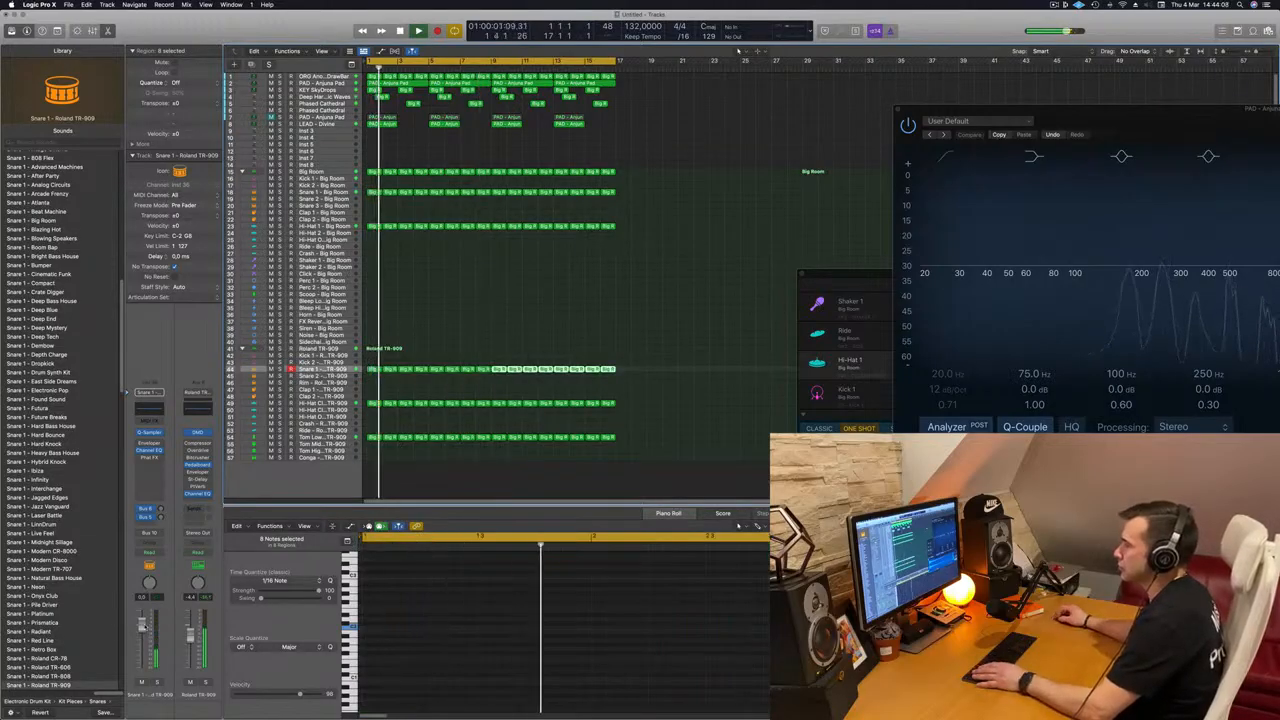
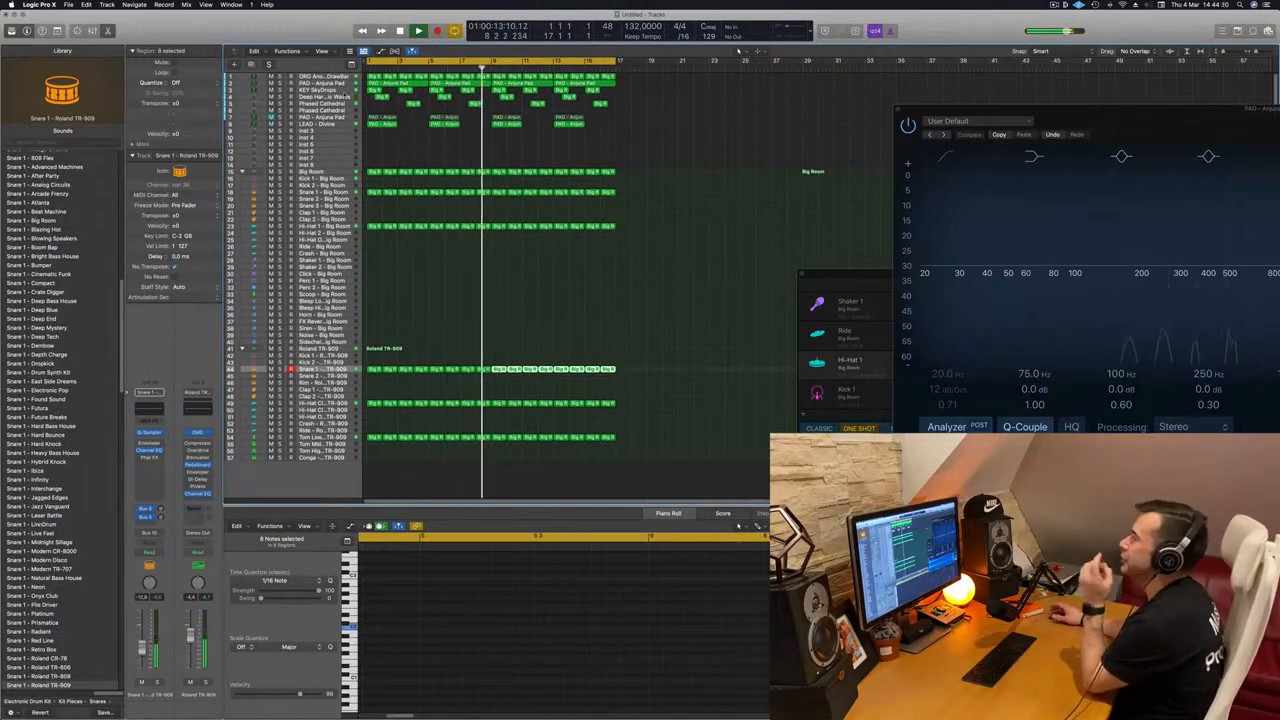
Step: Duplicate the KEY SkyDrops track with its instrument settings and place the duplicate below the LEAD - Divine track
click(398, 143)
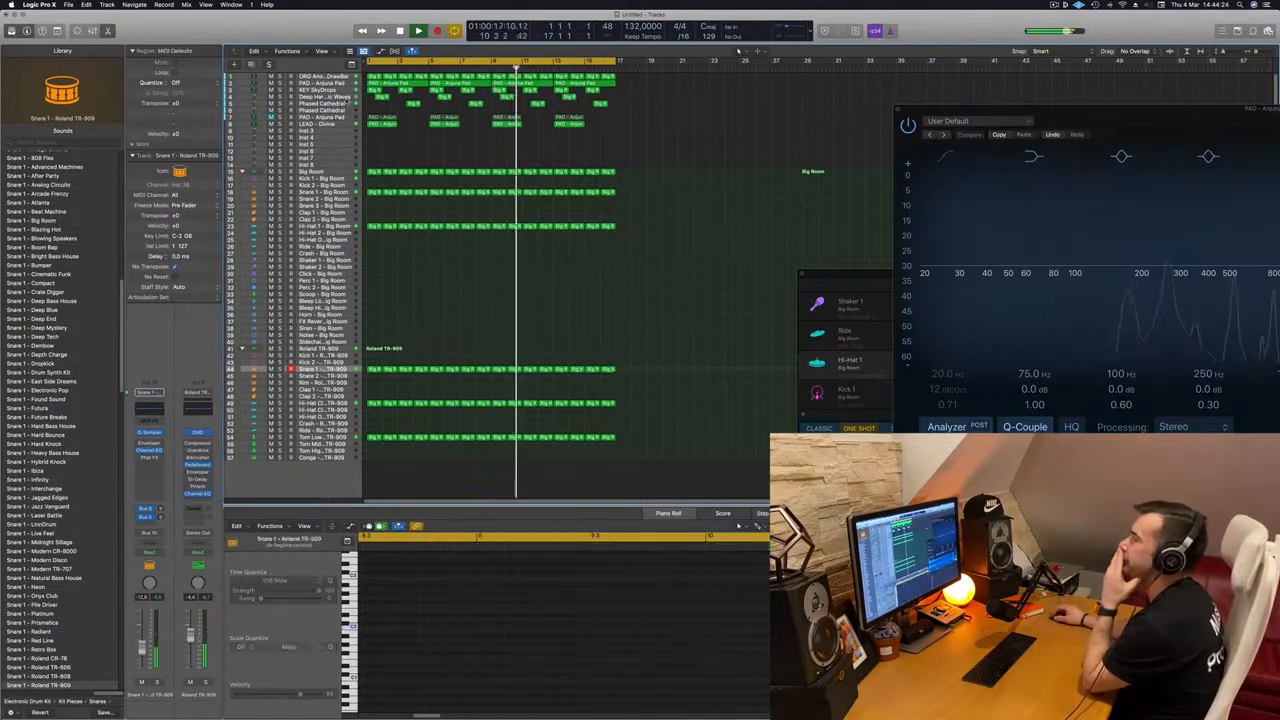
click(345, 92)
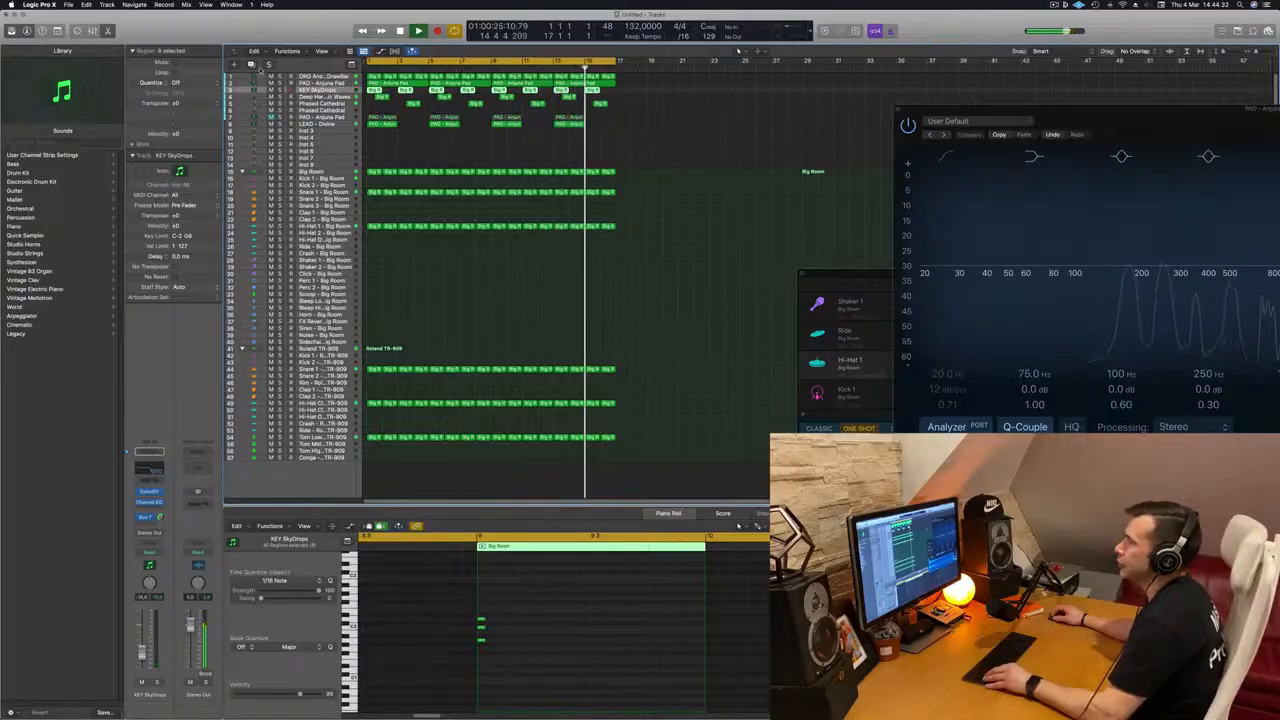
click(252, 65)
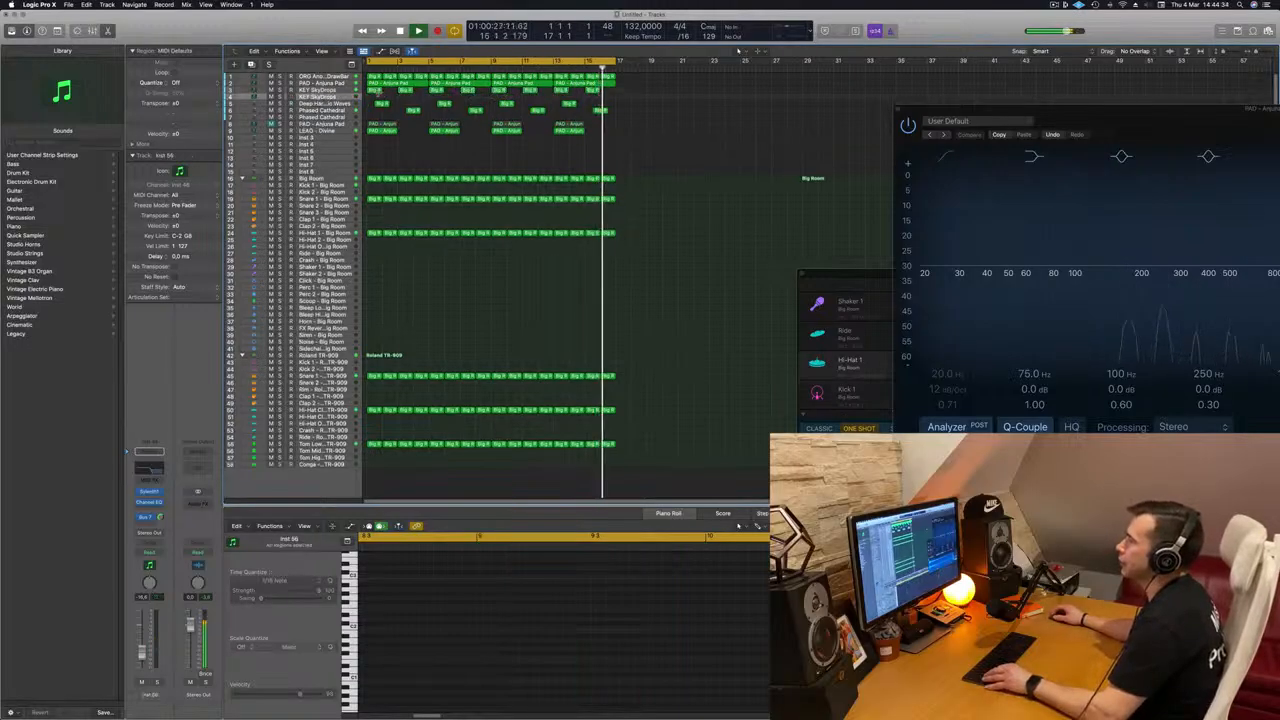
click(378, 91)
drag(346, 99, 344, 133)
key(Return)
scroll(381, 154, up, 5)
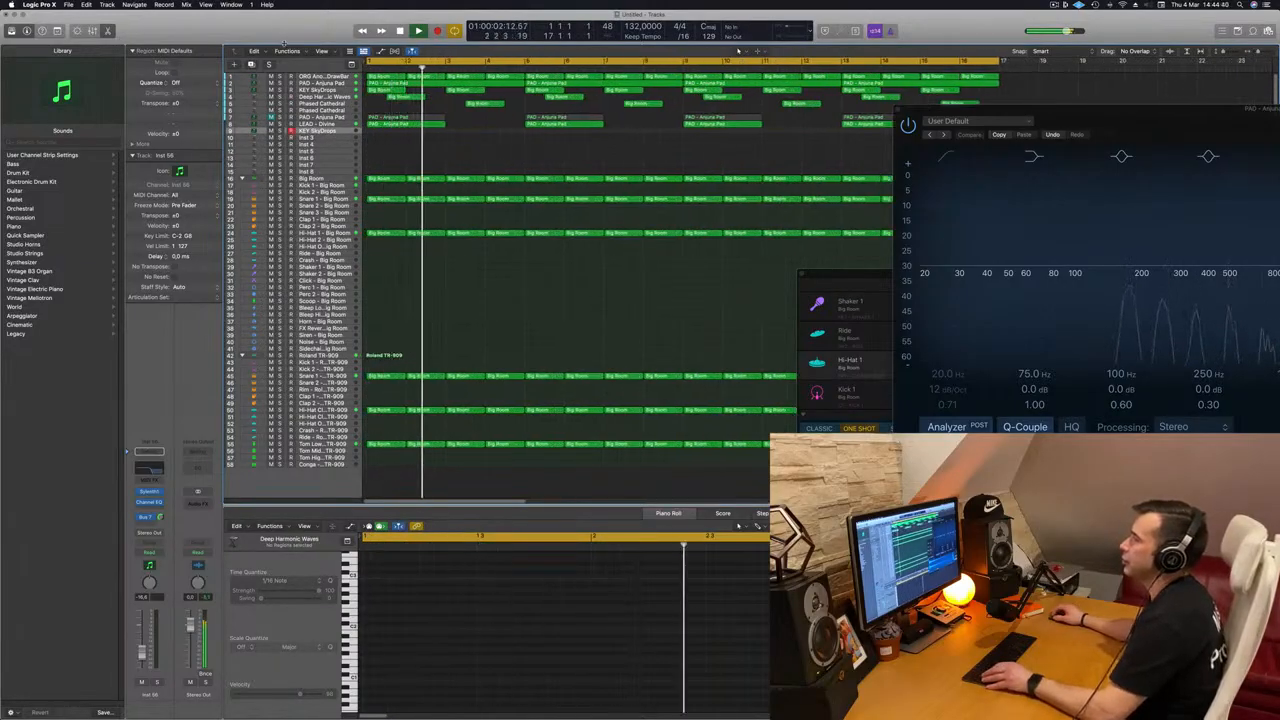
Step: Turn on the track zoom for the duplicated KEY SkyDrops track and enlarge its height
click(57, 31)
click(144, 54)
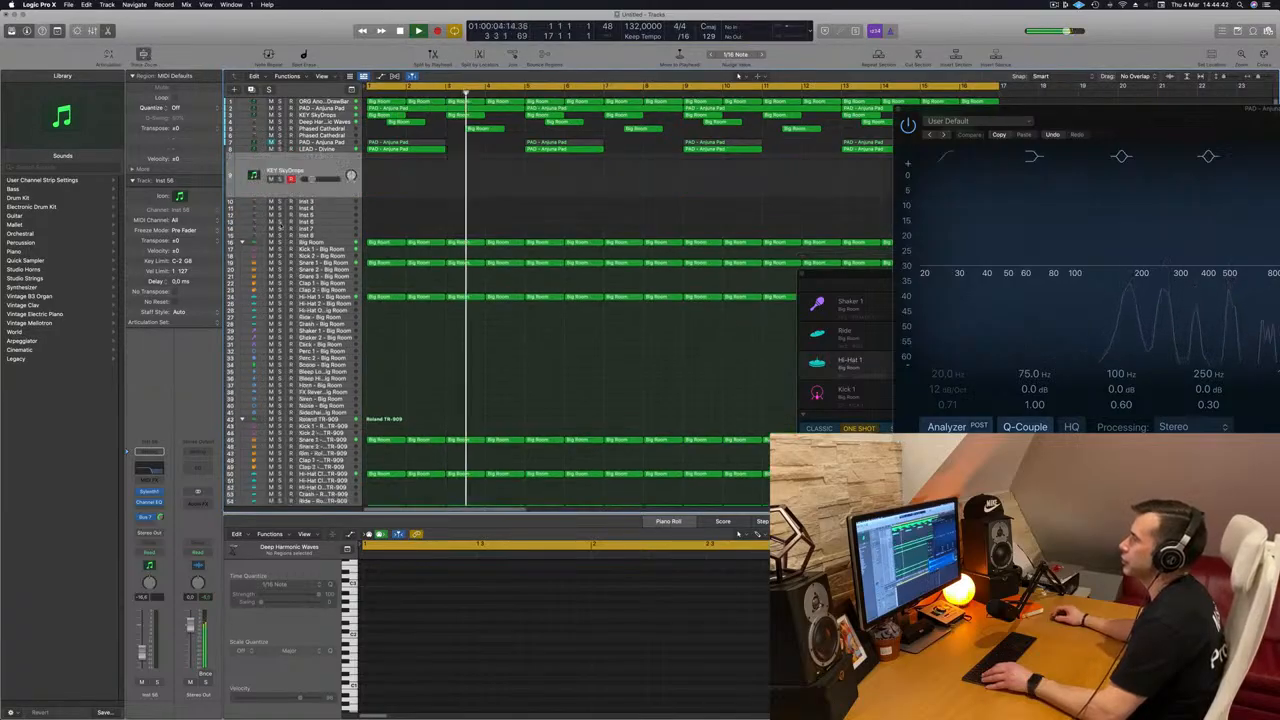
drag(343, 199, 341, 253)
Step: Copy the first region of the original KEY SkyDrops track to bar 1 of the duplicate track and solo it
click(371, 93)
click(383, 116)
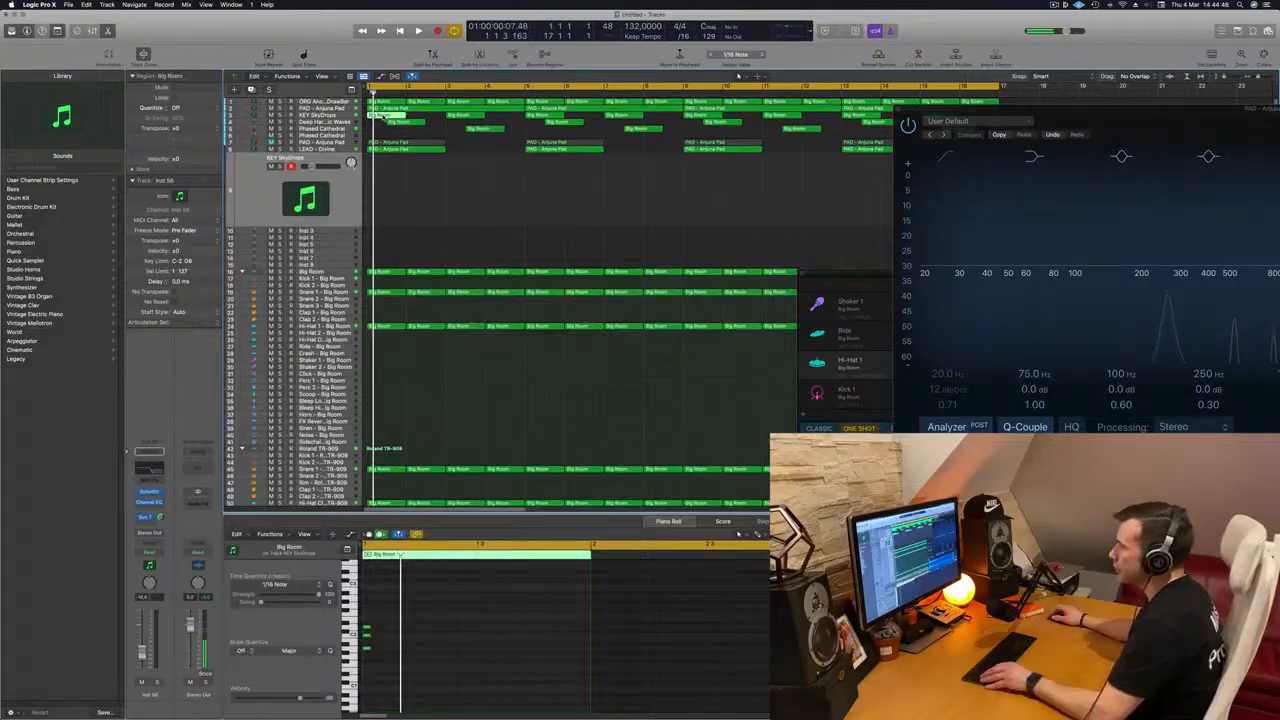
drag(383, 116, 378, 195)
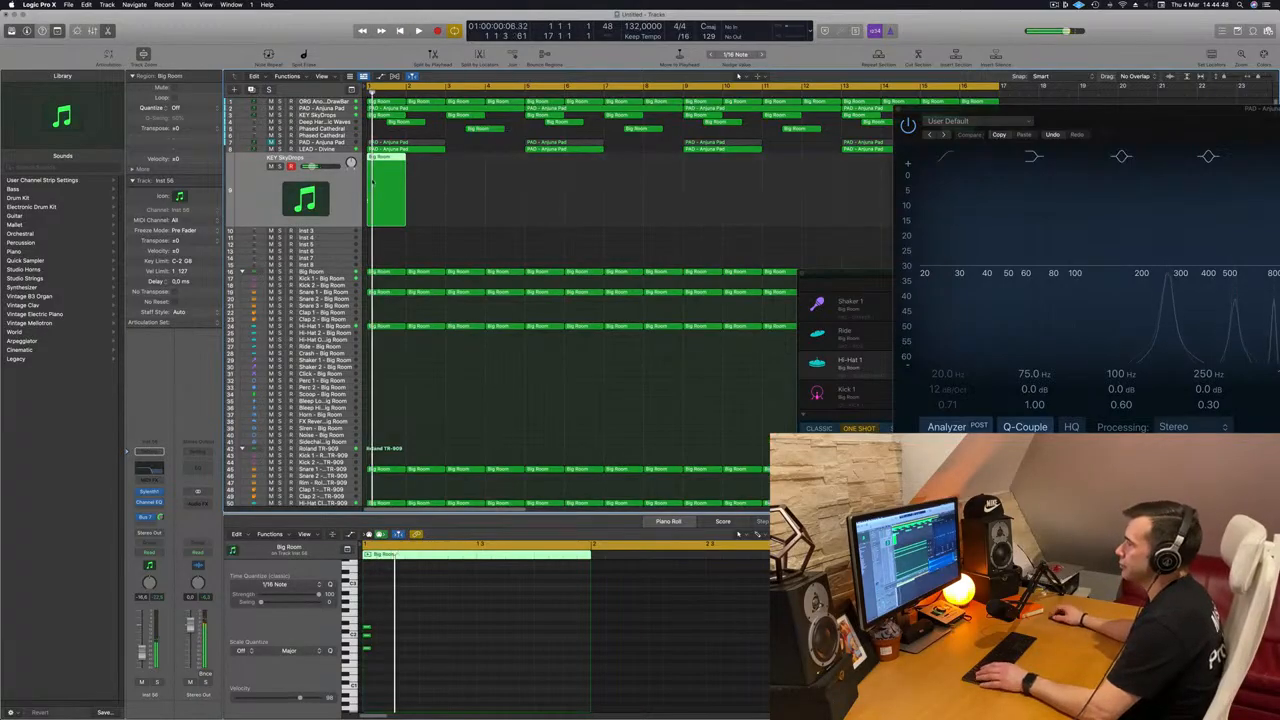
key(s)
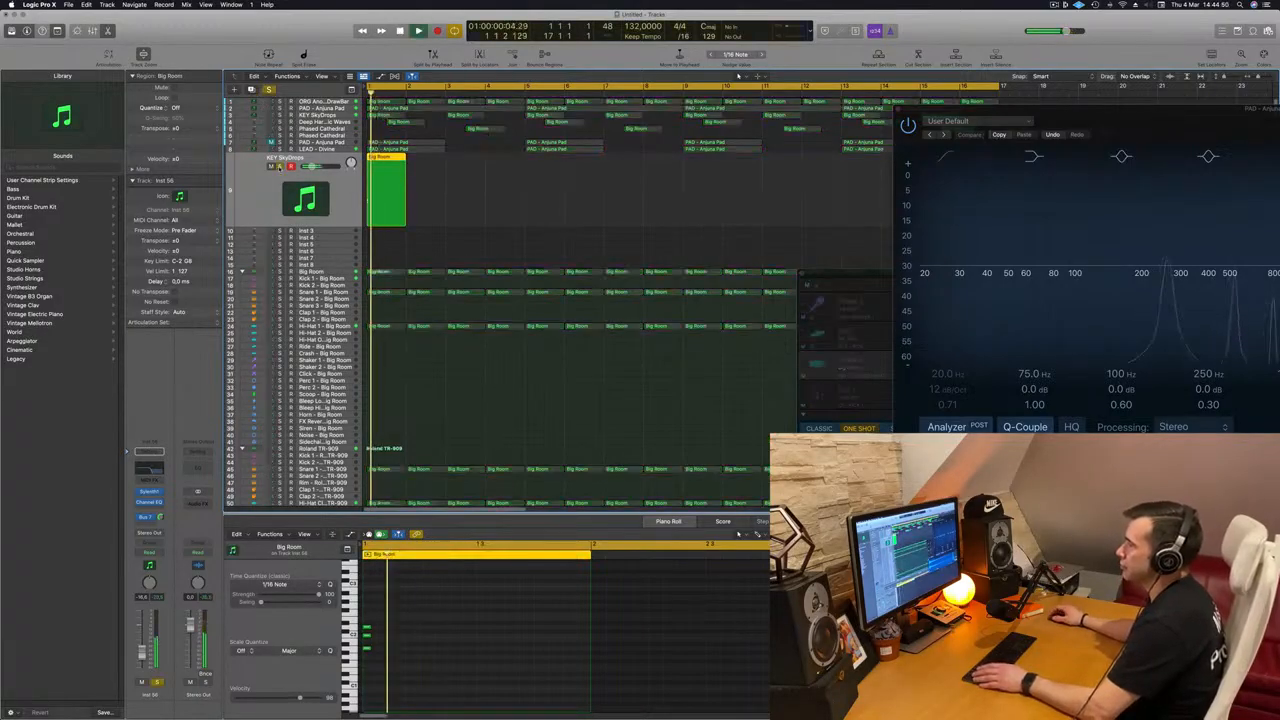
Step: Switch off the high cut filter in the duplicated track's Channel EQ and close the EQ
click(149, 502)
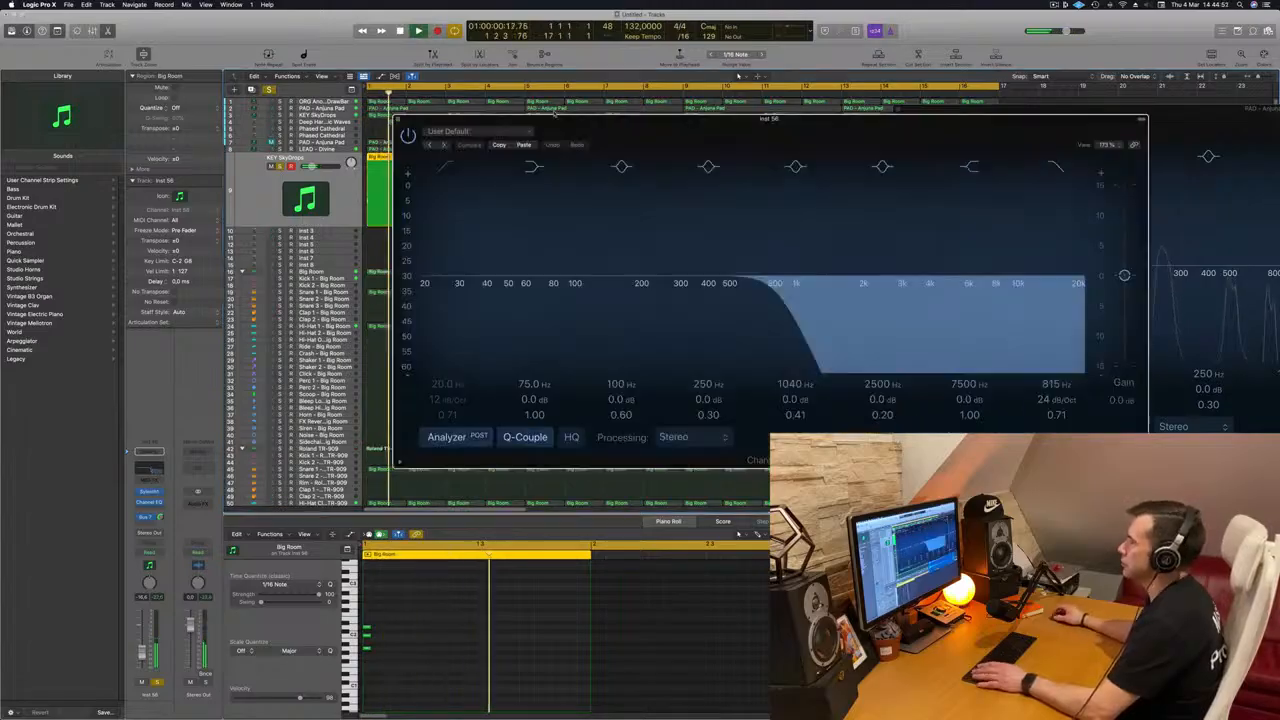
click(1050, 164)
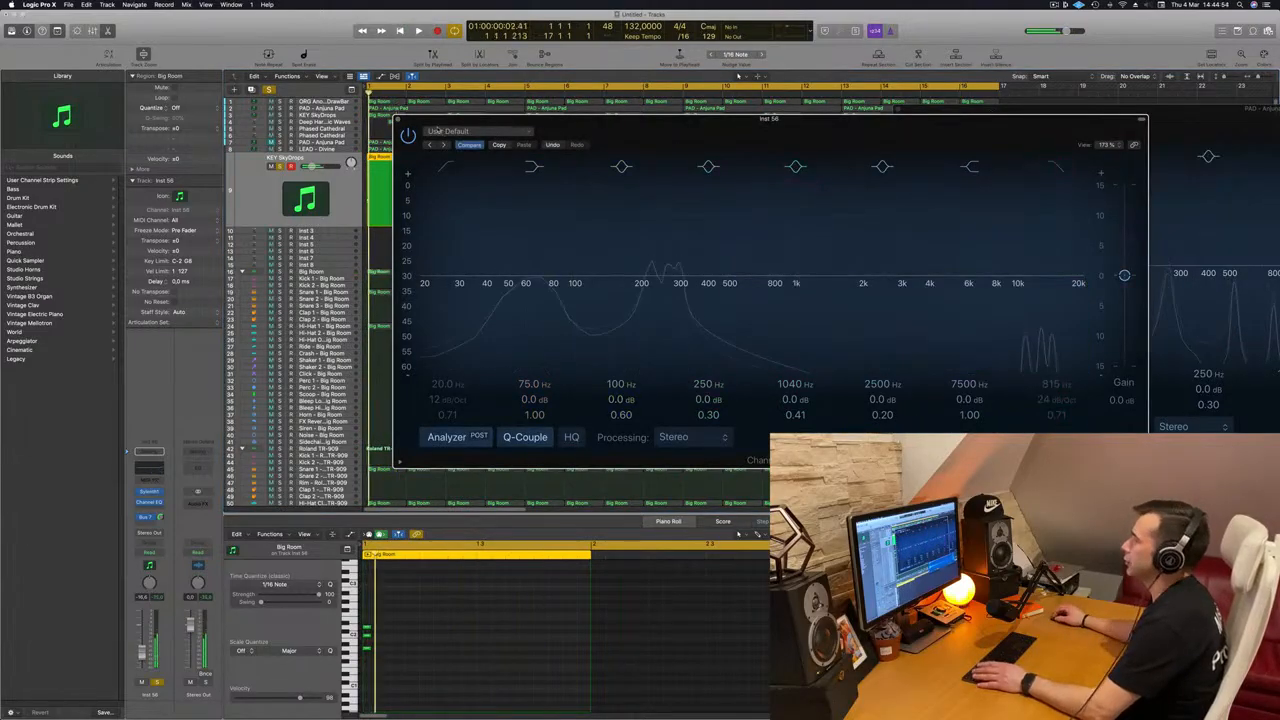
click(398, 120)
key(space)
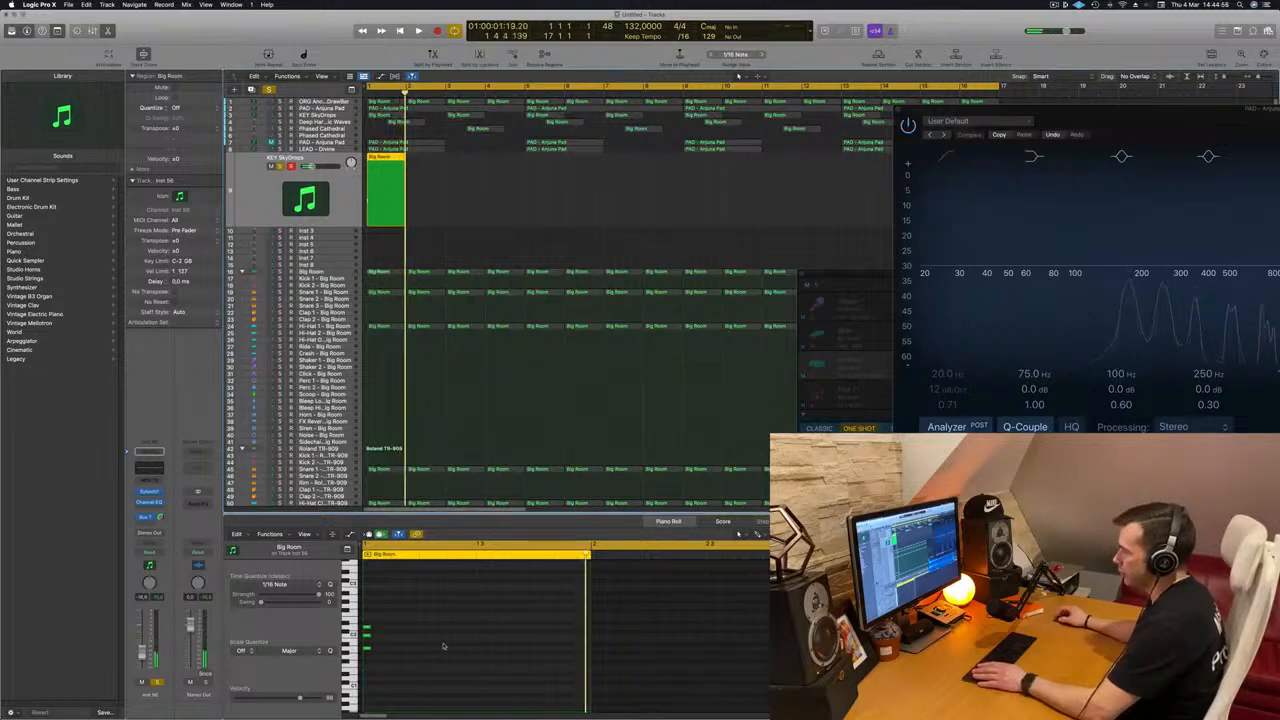
Step: Transpose the three chord notes of the copied region up one octave and play them from the start
drag(422, 610, 355, 685)
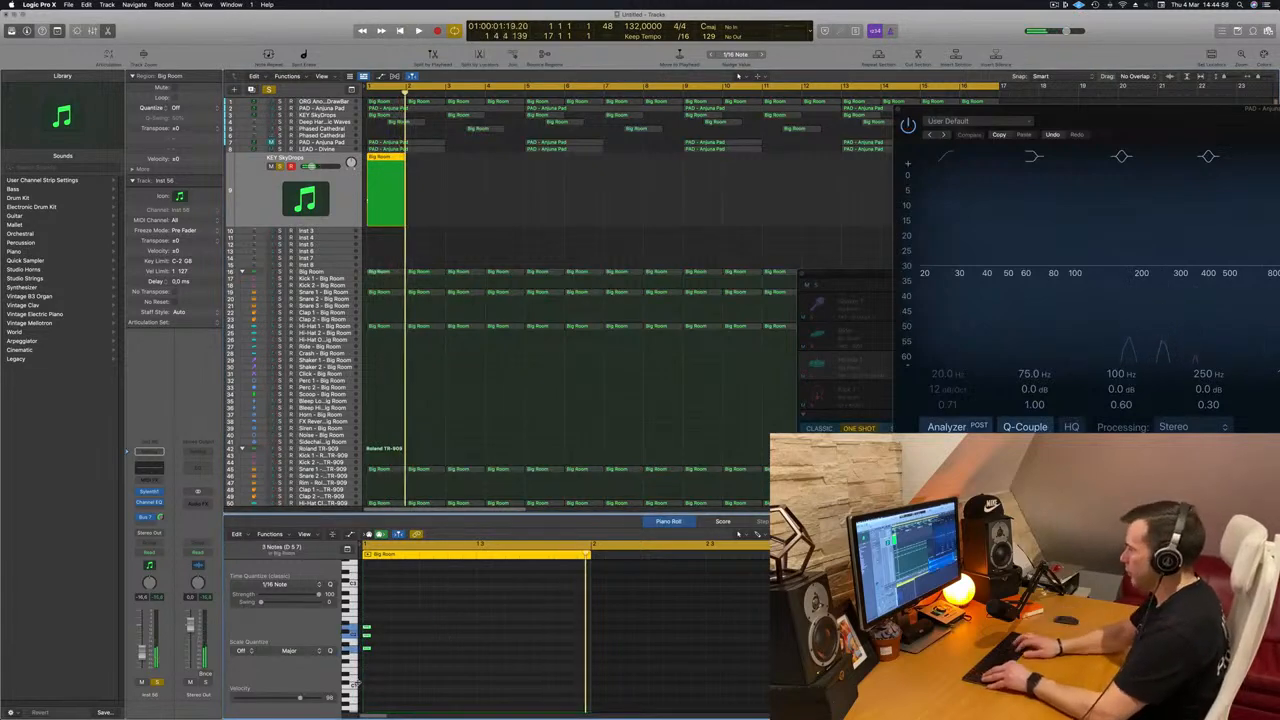
key(Return)
key(space)
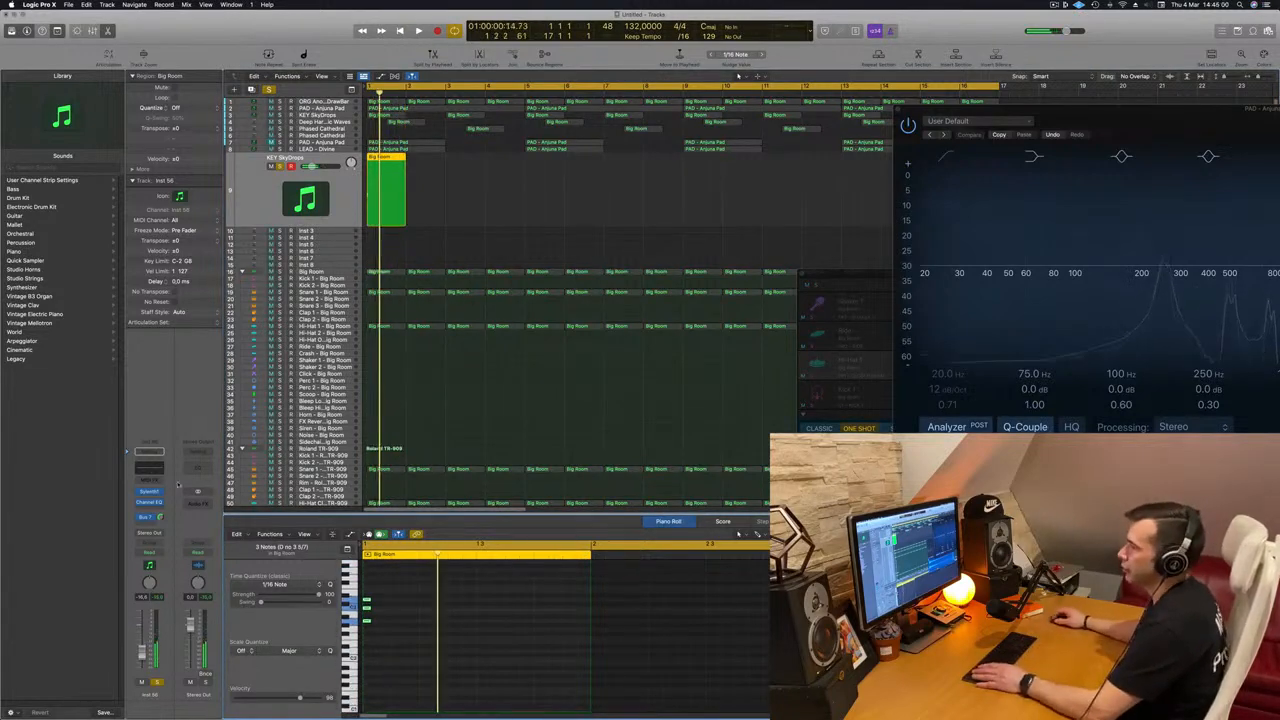
Step: Load the Sylenth1 Definitive Collection bank in the duplicated track's Sylenth1 and choose the LEAD - 80's Cop preset
click(148, 493)
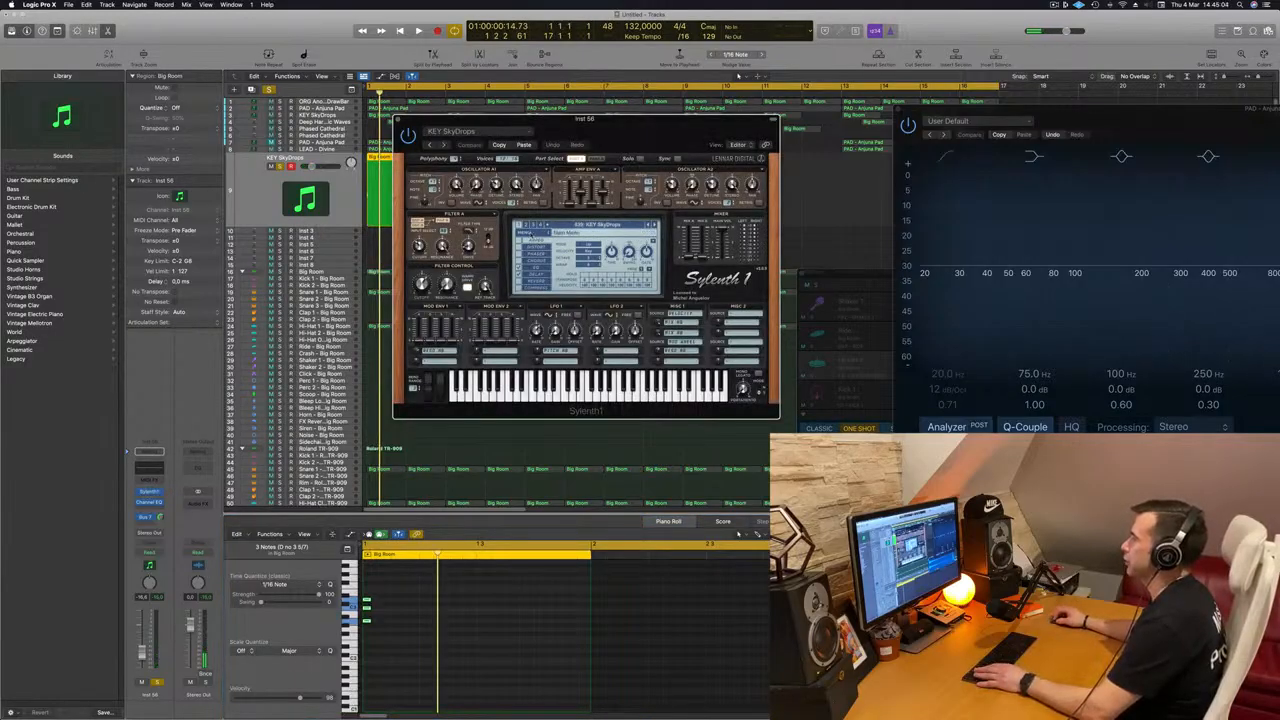
click(523, 232)
mouse_move(556, 262)
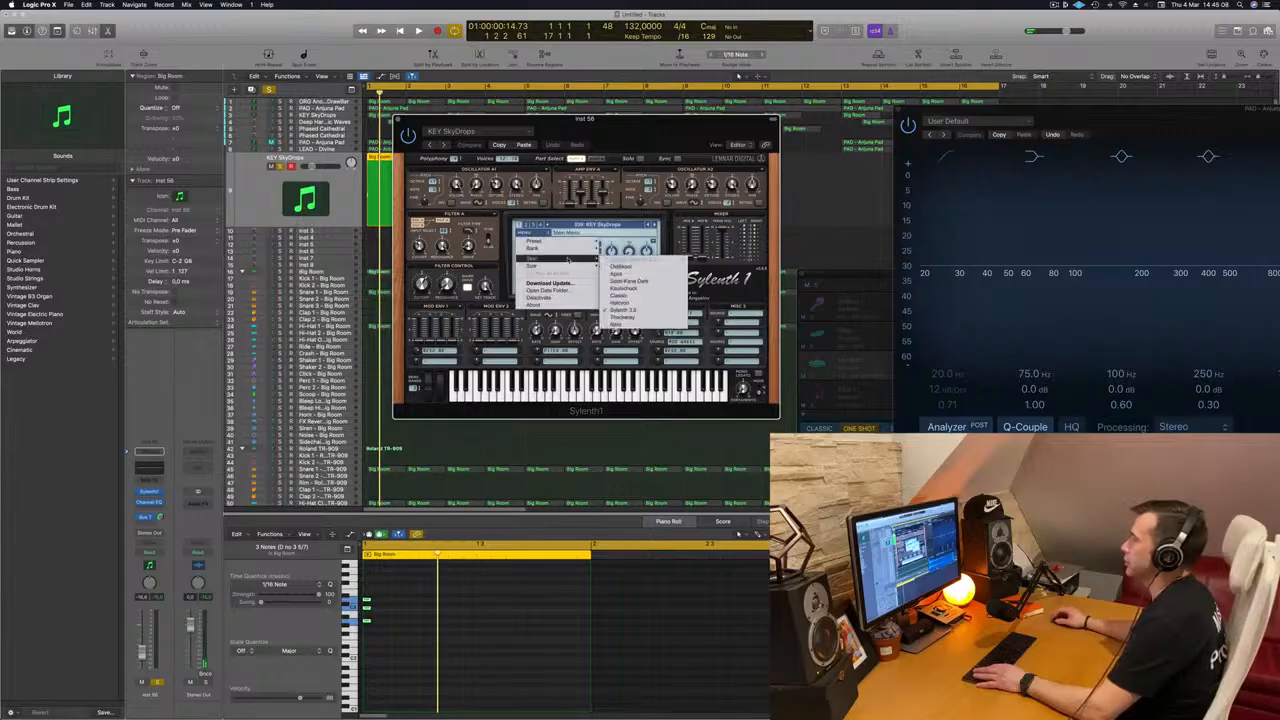
mouse_move(637, 251)
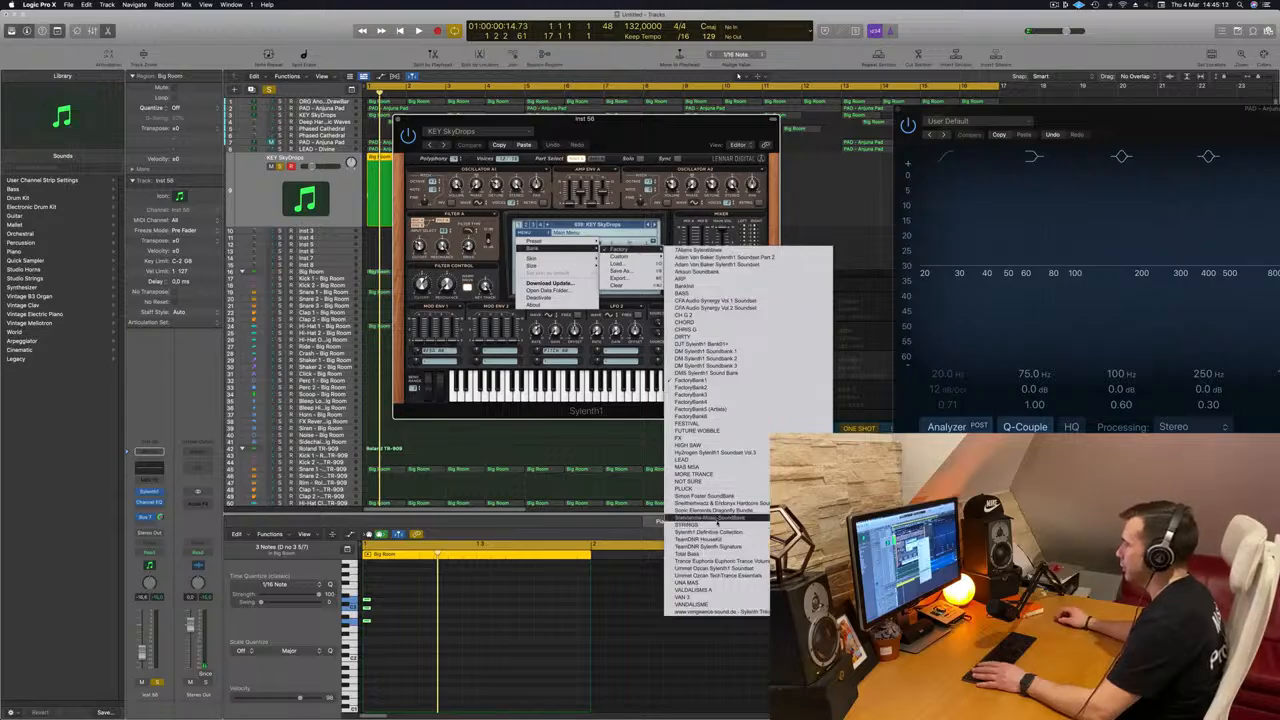
click(739, 533)
click(602, 227)
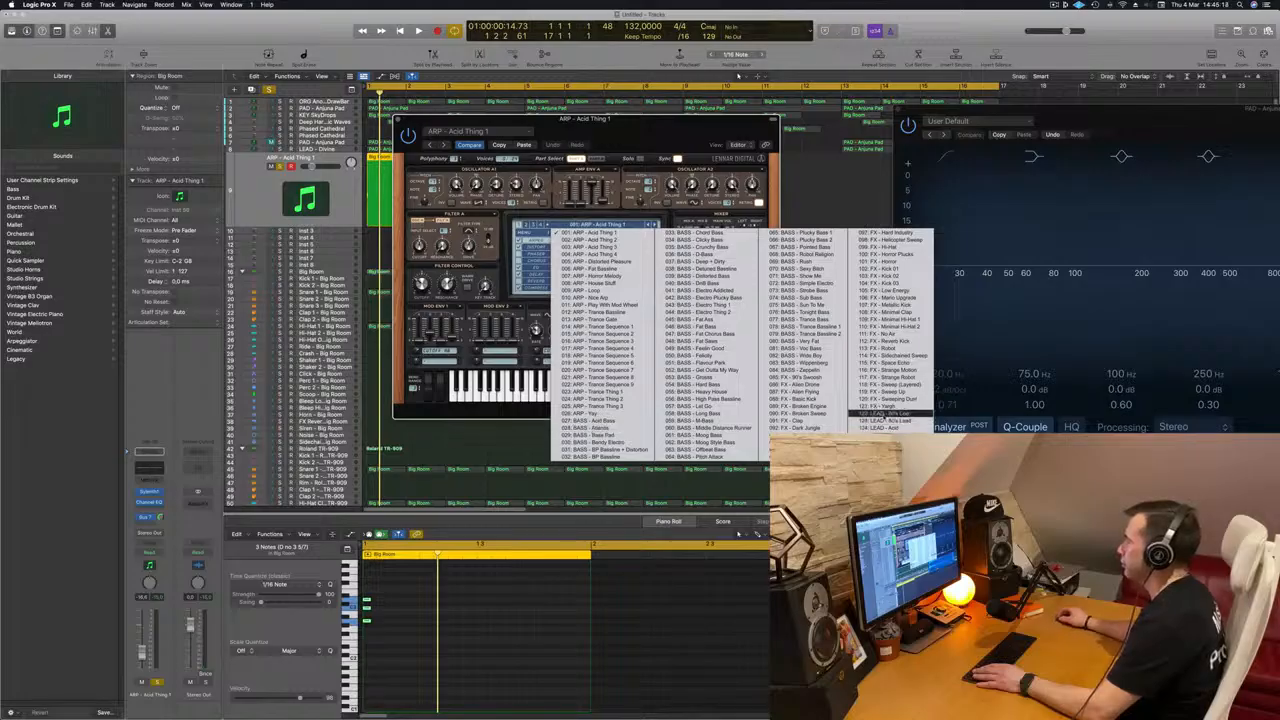
click(878, 414)
Step: Audition the lead presets after LEAD - 80's Cop with the soloed chord, up to LEAD - Altra 2
key(space)
drag(670, 134, 950, 173)
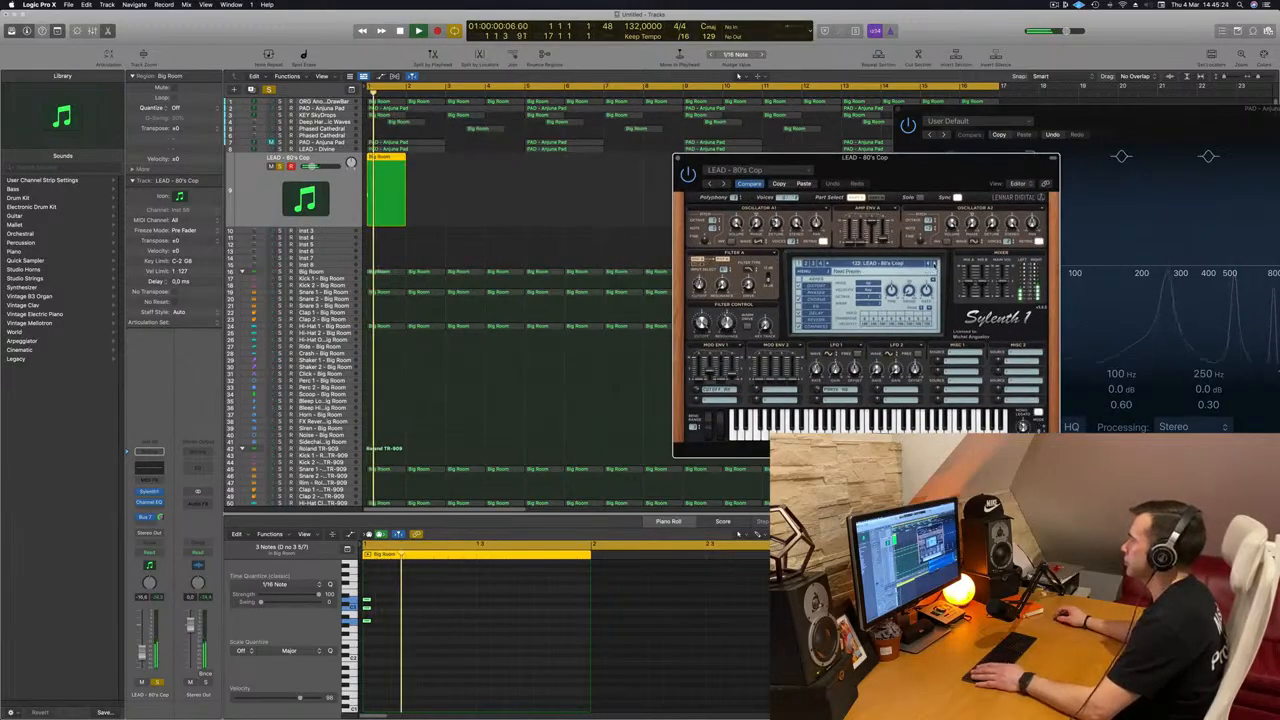
click(934, 265)
key(space)
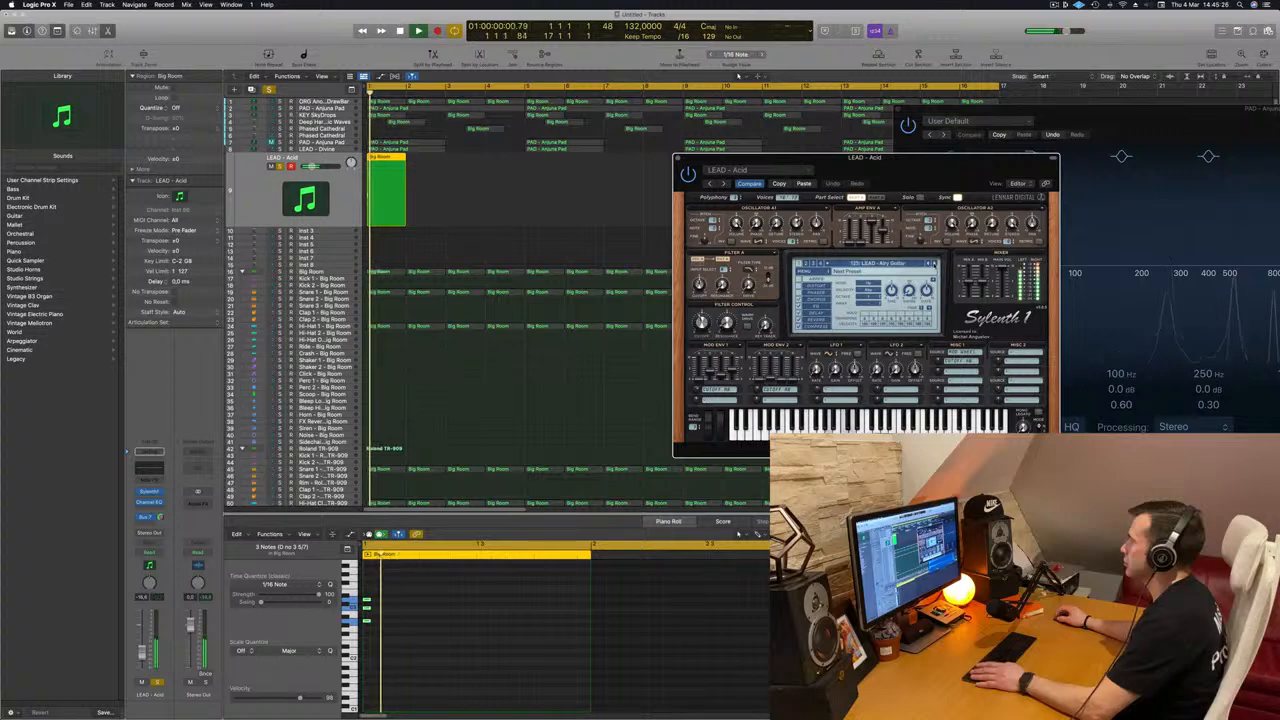
click(934, 265)
key(space)
key(space)
click(934, 265)
key(space)
key(space)
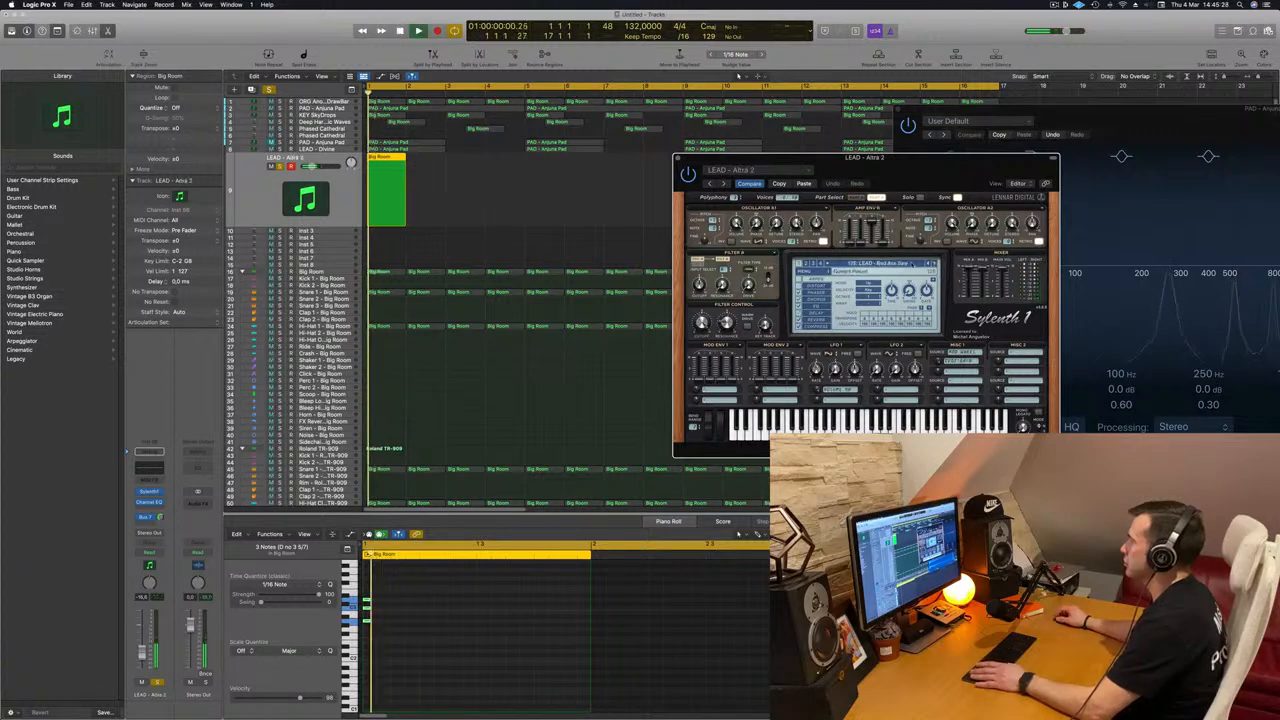
Step: Continue through the Sylenth1 presets while replaying the chord, settle on LEAD - Brazil 1 and move the plug-in window aside
click(905, 264)
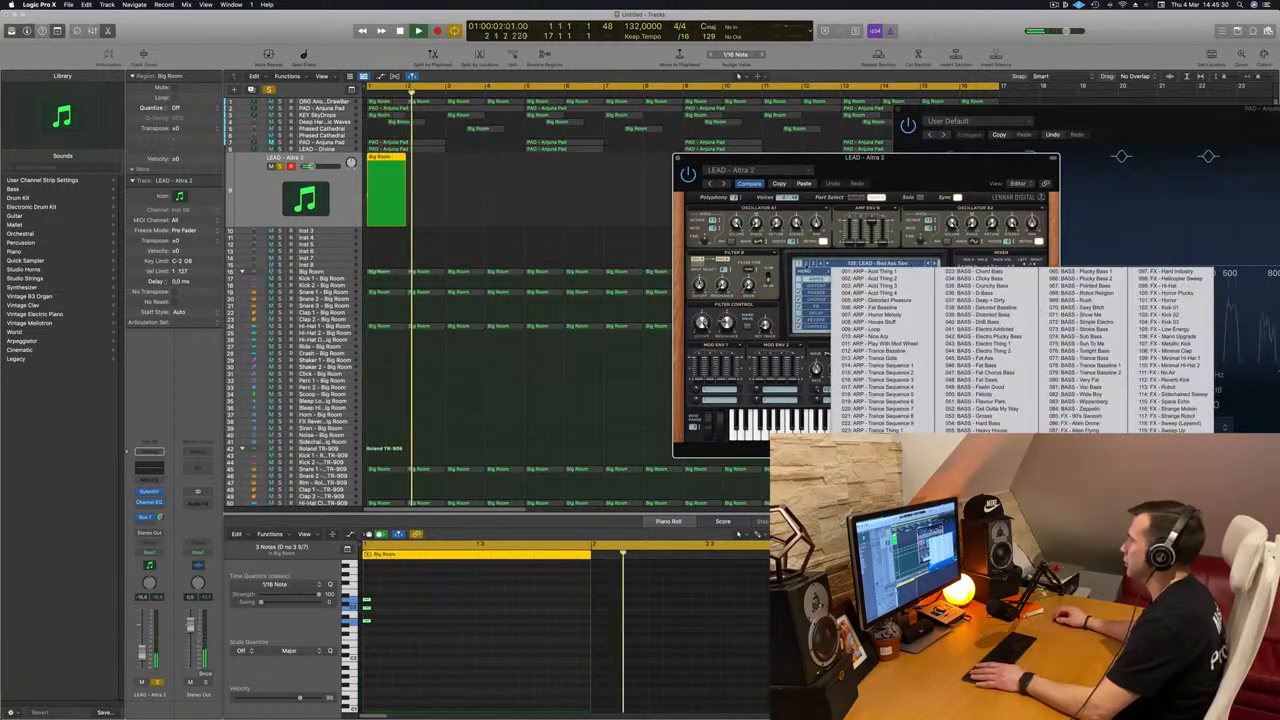
click(880, 268)
click(872, 264)
click(871, 275)
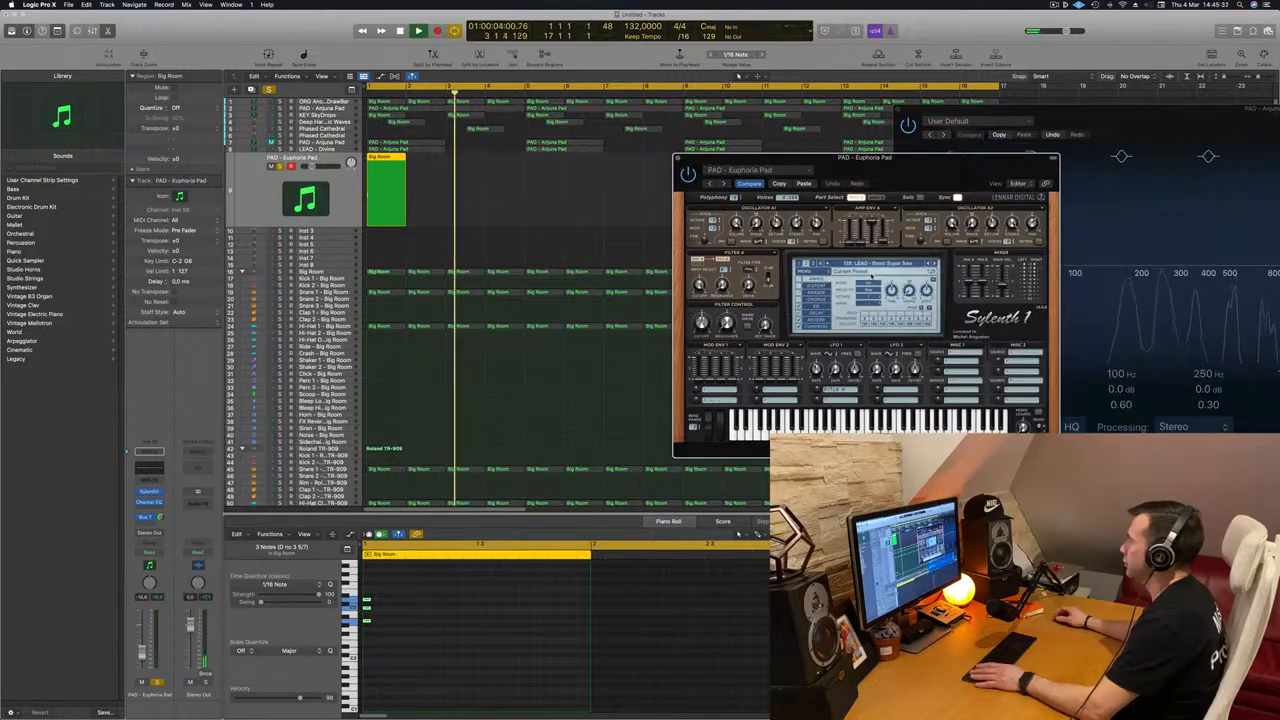
drag(819, 155, 724, 139)
key(space)
click(841, 248)
key(space)
key(space)
click(841, 248)
key(space)
key(space)
key(space)
key(space)
click(841, 248)
key(space)
key(space)
click(841, 248)
key(space)
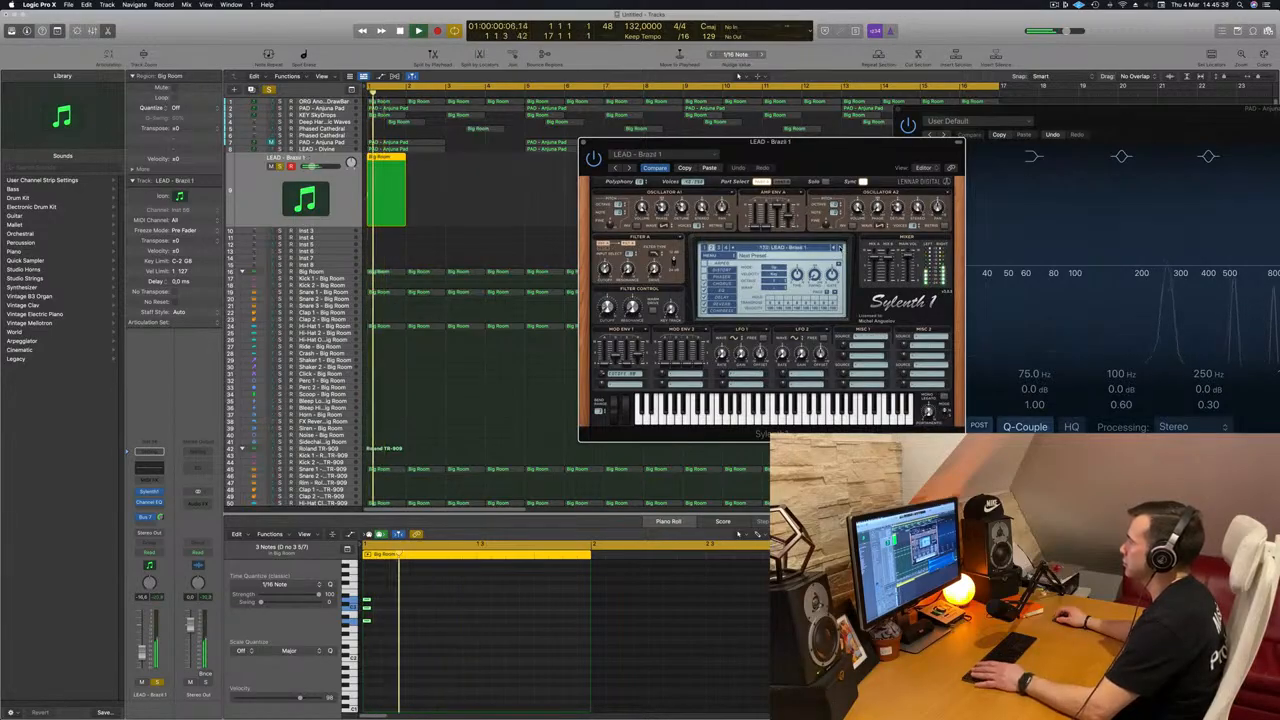
key(space)
key(space)
drag(868, 142, 1035, 141)
key(space)
key(space)
Step: Copy the one-bar LEAD - Brazil 1 region to bar 2 and select both regions for note editing
drag(388, 160, 428, 160)
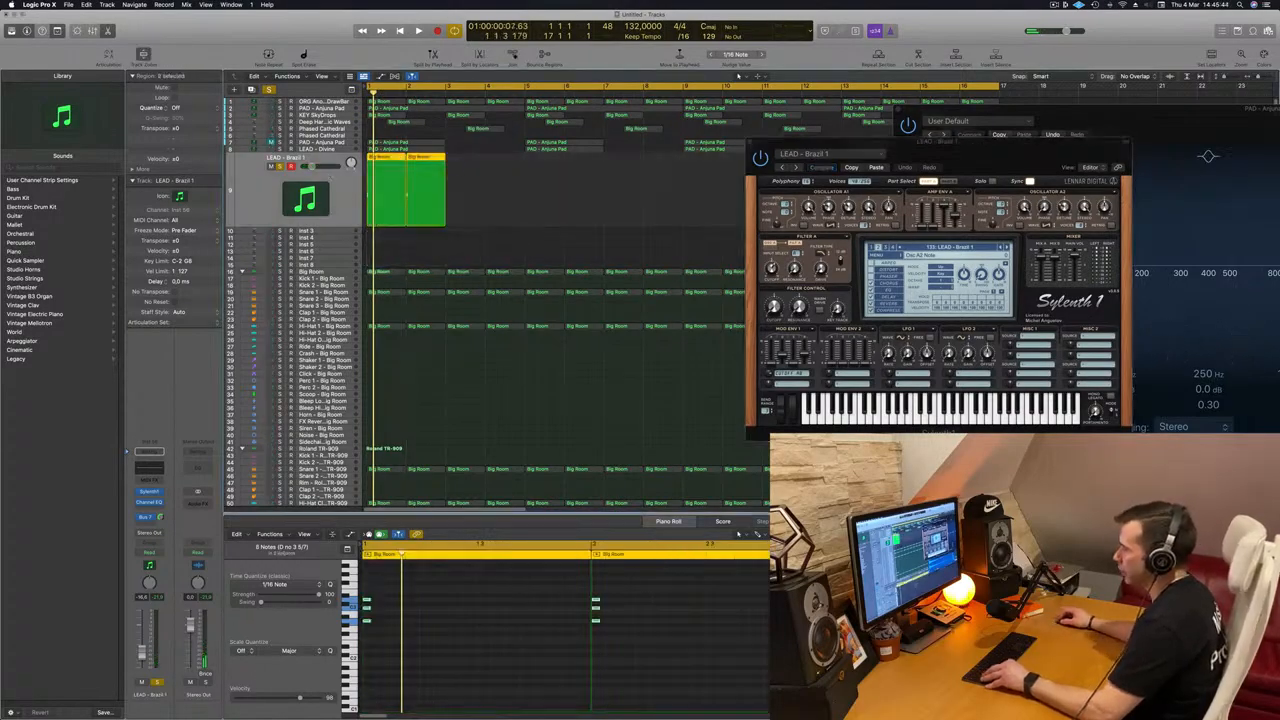
key(super+a)
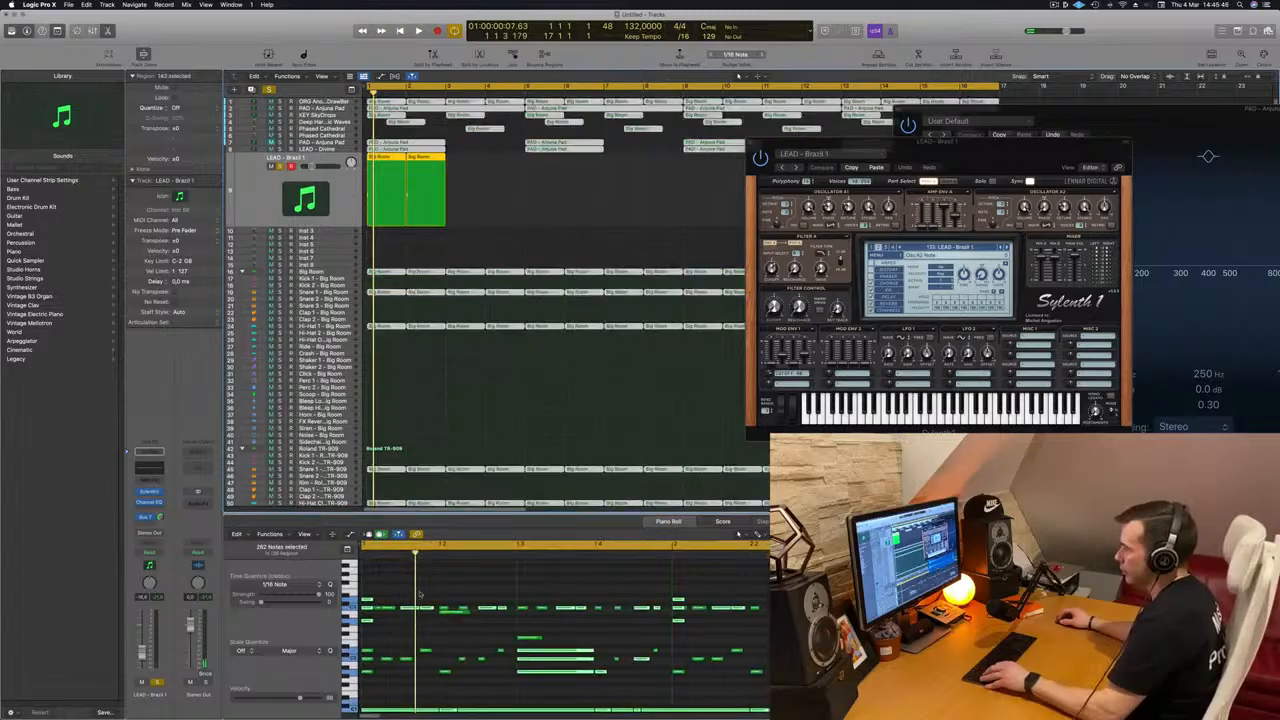
drag(467, 193, 368, 233)
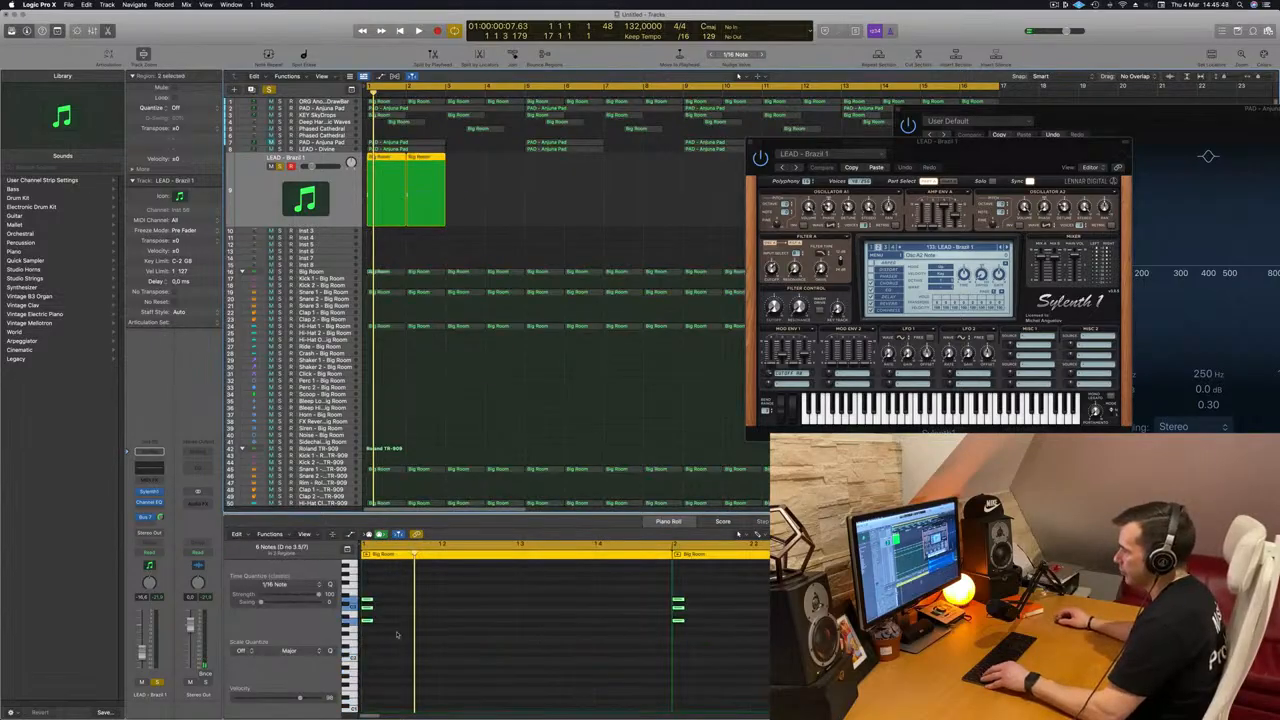
Step: Copy the chord twice within both bars at a spacing of three sixteenths and play the pattern from the start
drag(367, 602, 460, 605)
key(space)
scroll(428, 600, left, 2)
key(Return)
key(Return)
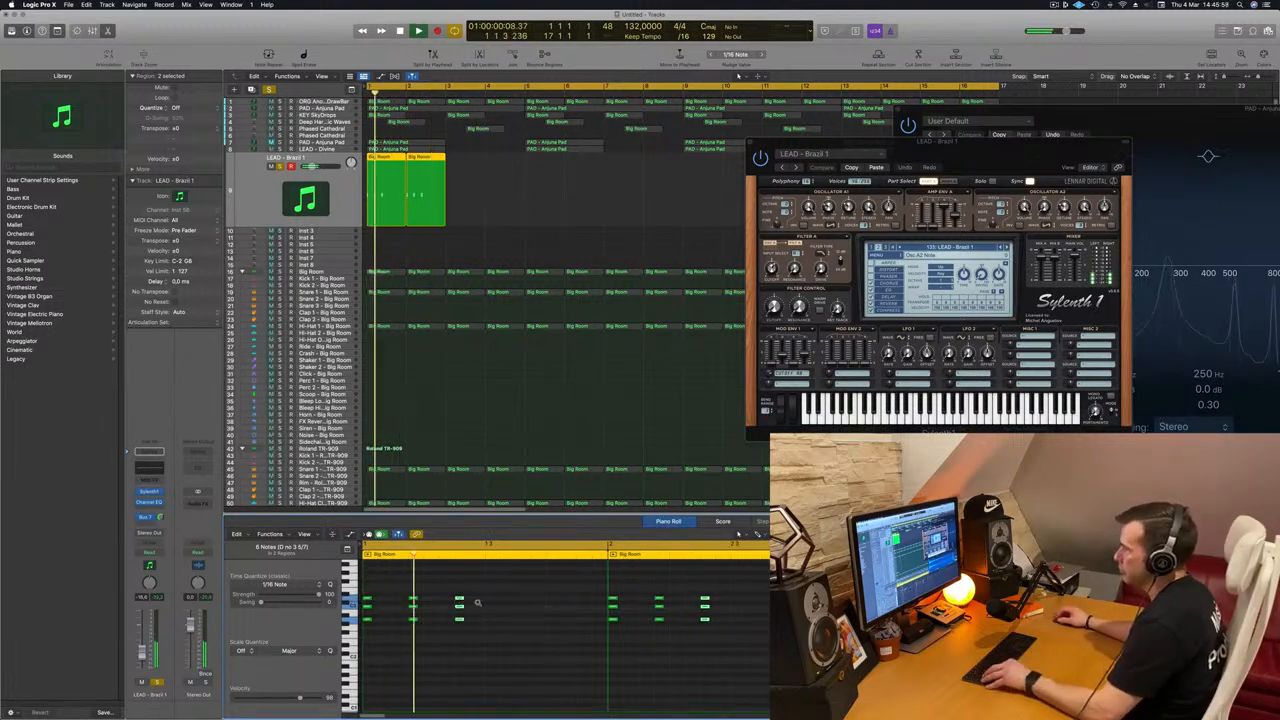
scroll(475, 604, left, 2)
key(space)
key(Return)
key(space)
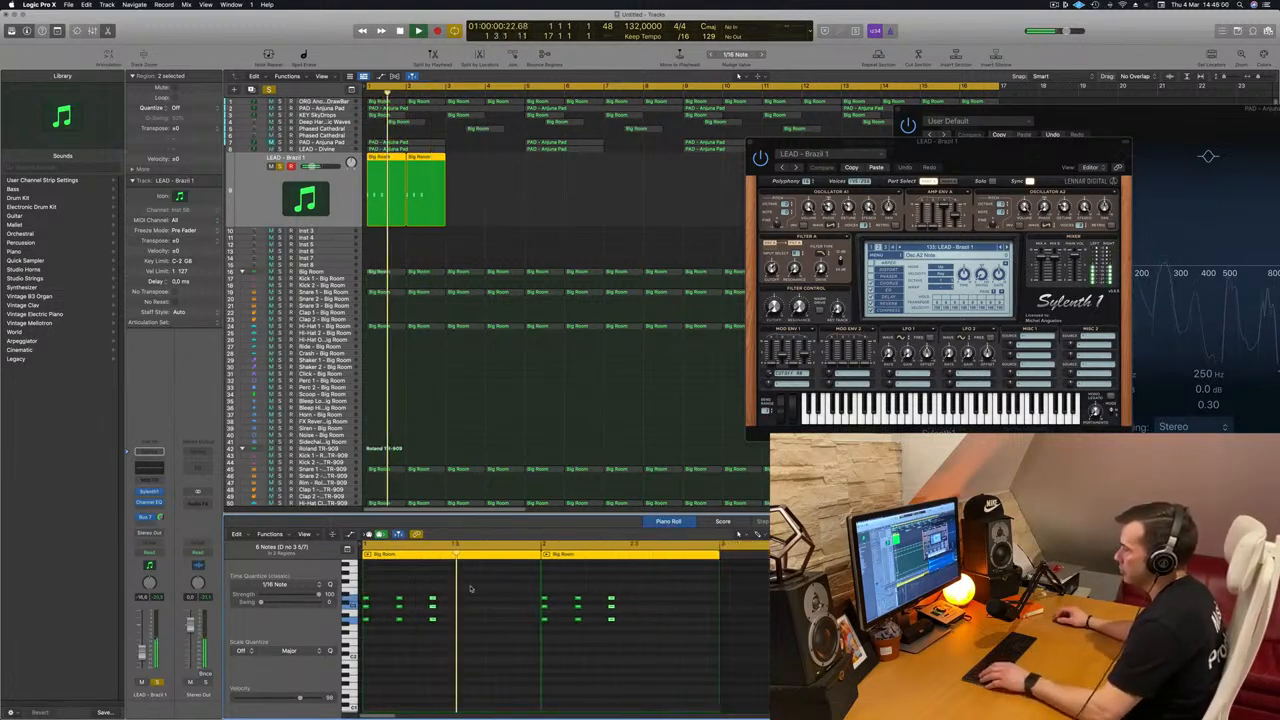
Step: Copy the three chords into the second half of each bar, then unsolo the track and audition it in the mix
key(Return)
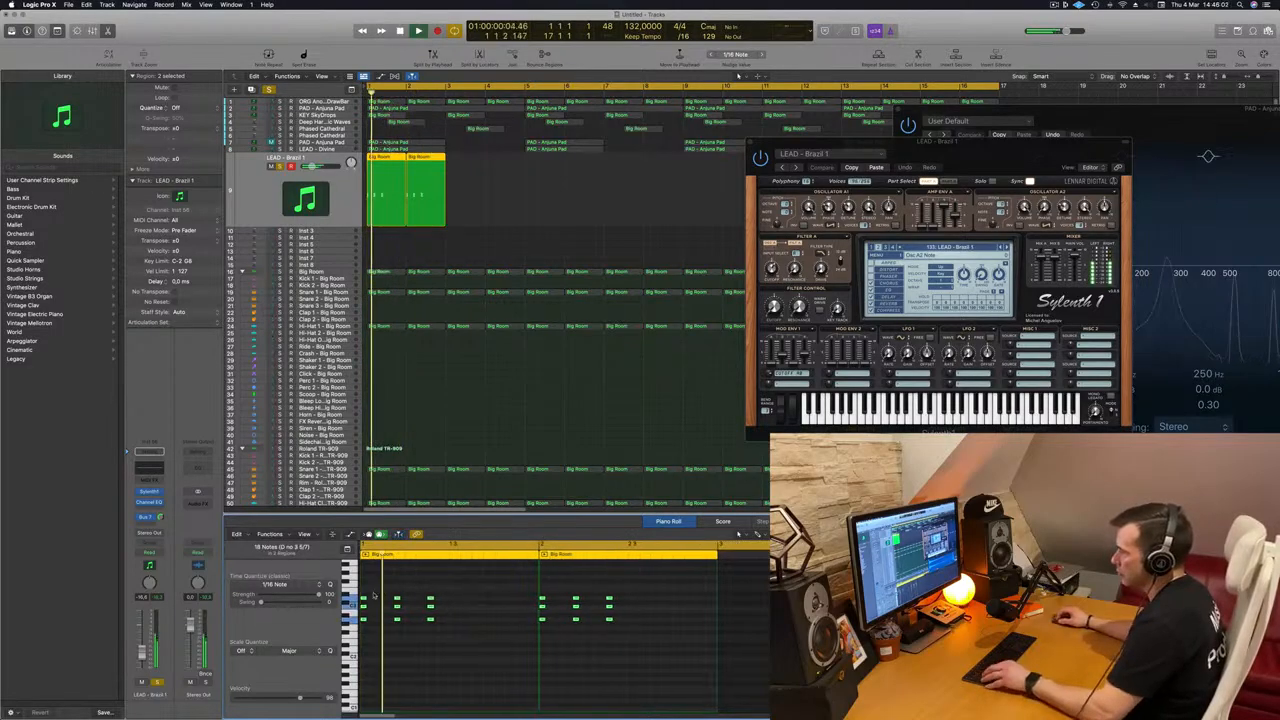
drag(362, 603, 452, 607)
key(Return)
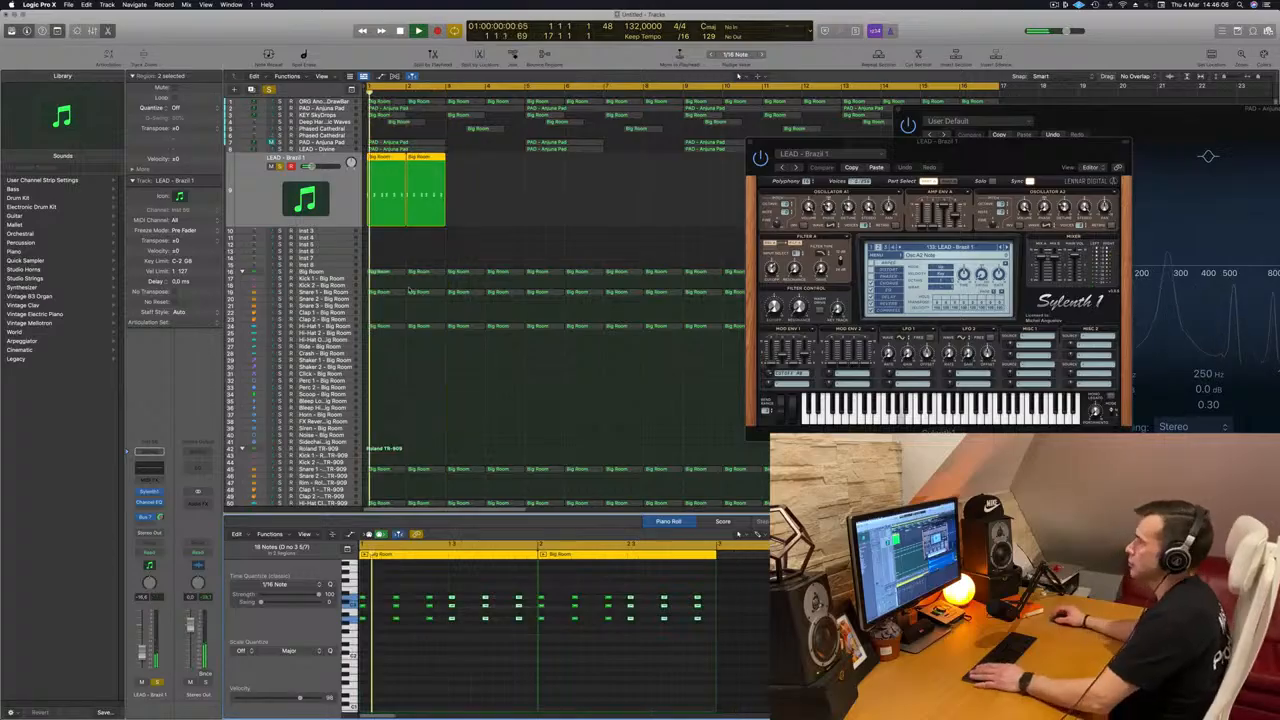
key(space)
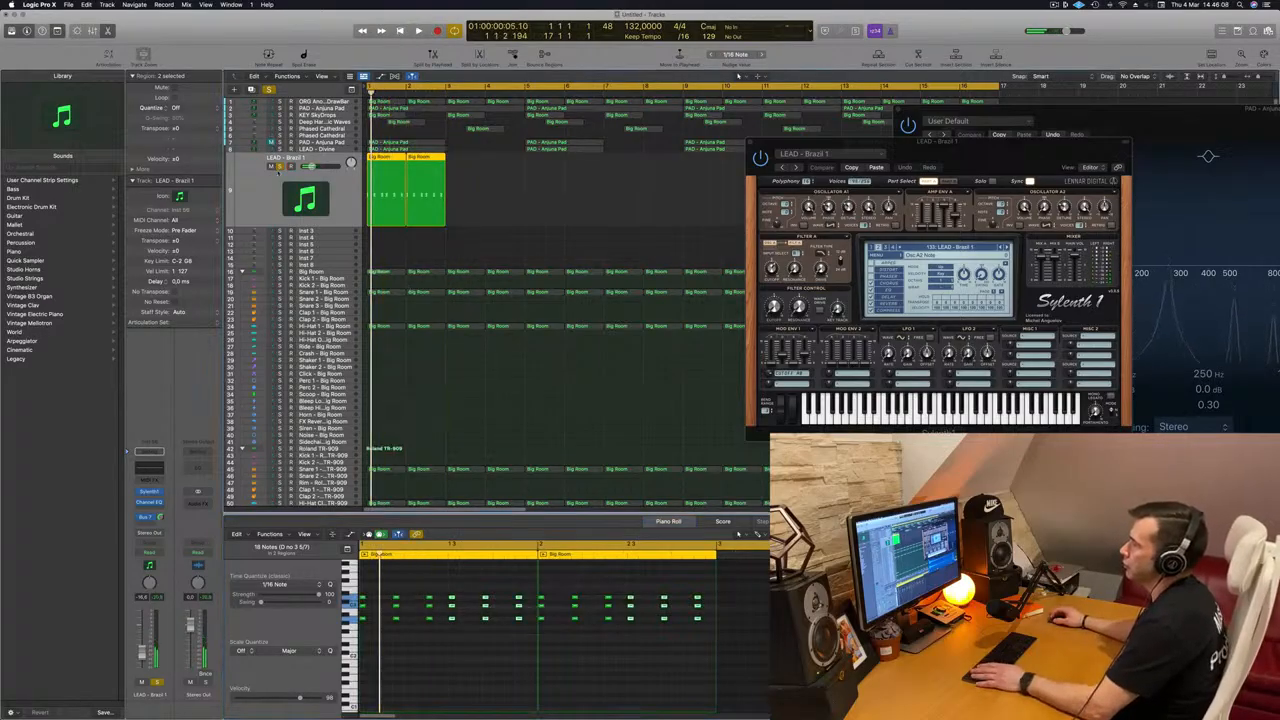
key(space)
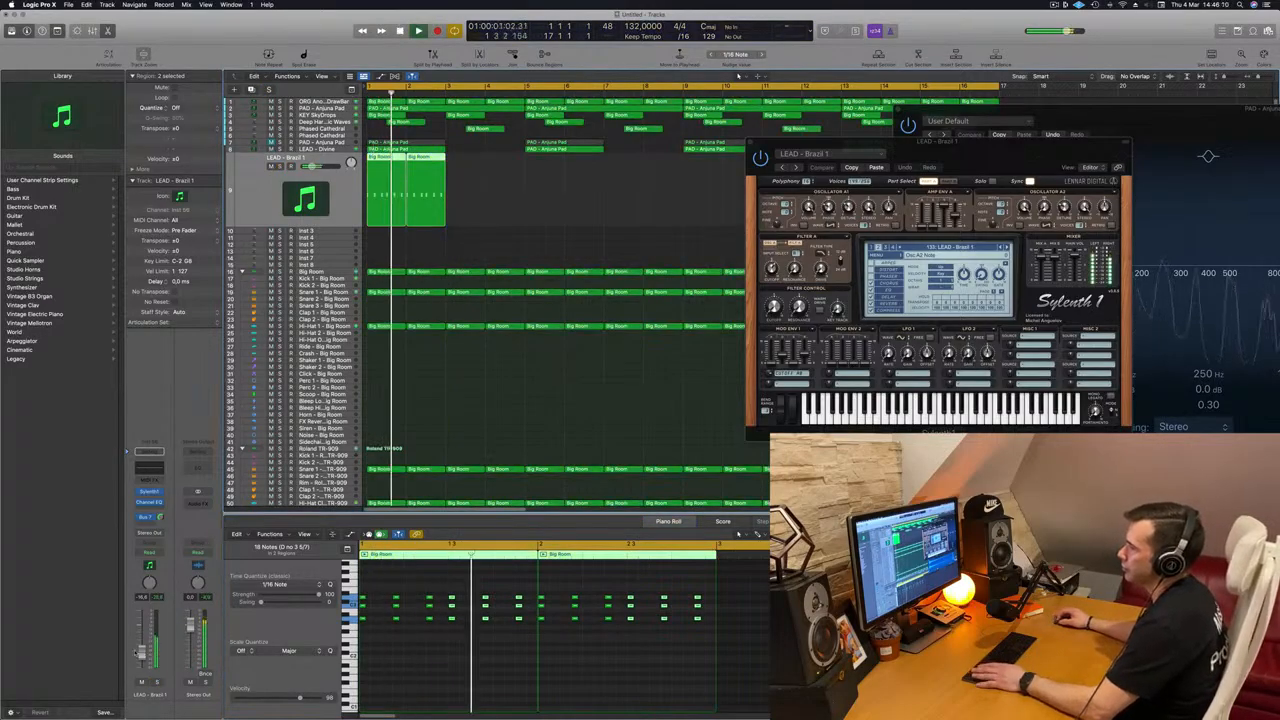
key(Return)
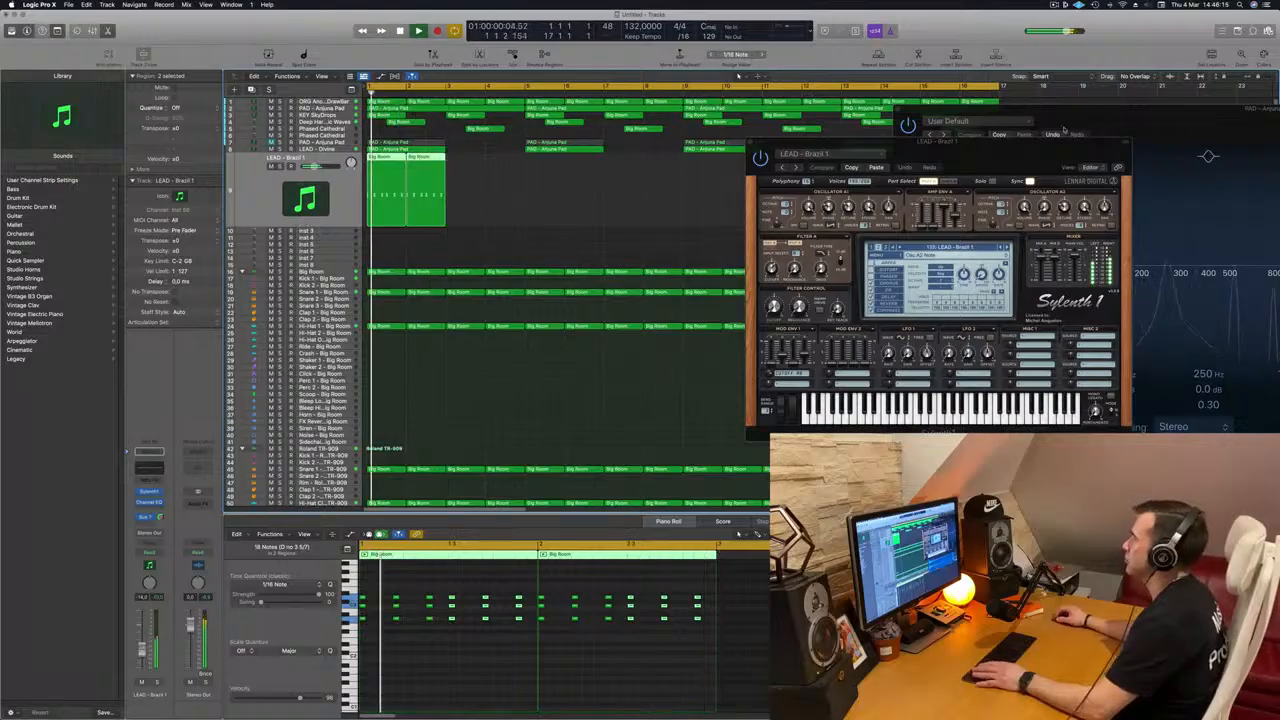
Step: Move the Sylenth1 window off the arrangement and repeat the LEAD - Brazil 1 regions up to the end of bar 8
drag(1031, 155, 550, 365)
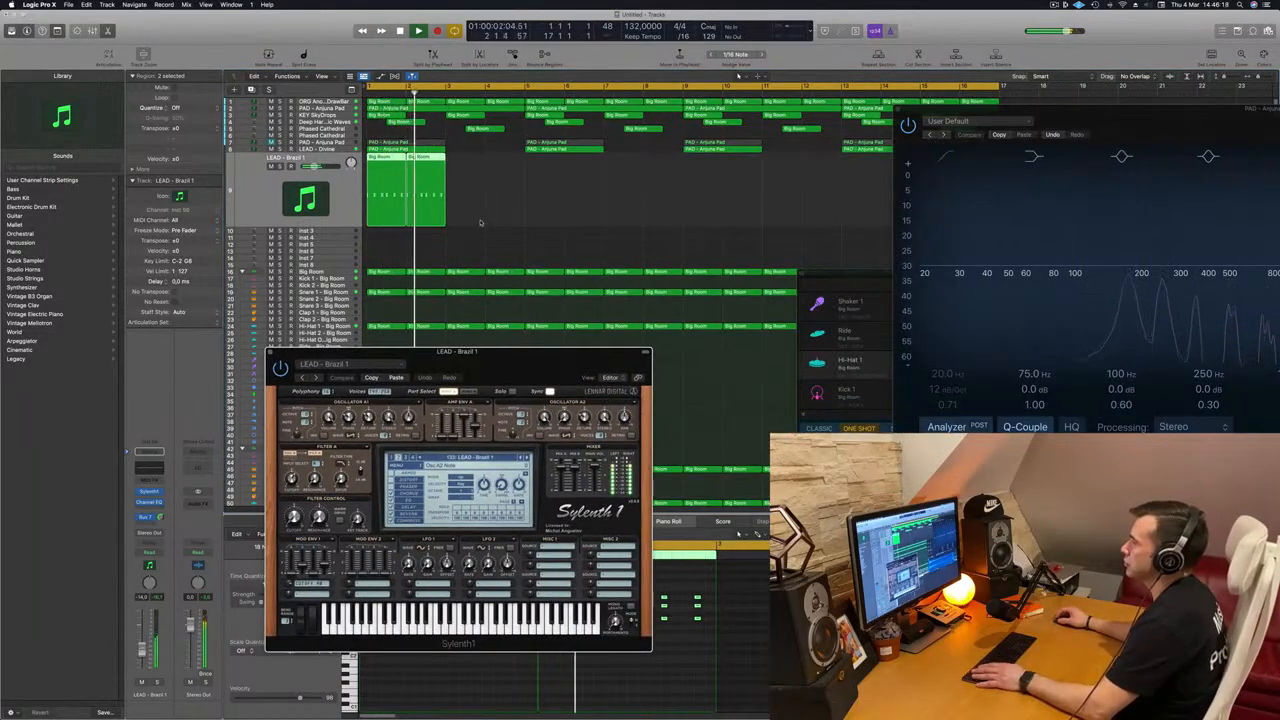
scroll(454, 191, down, 3)
drag(388, 165, 504, 174)
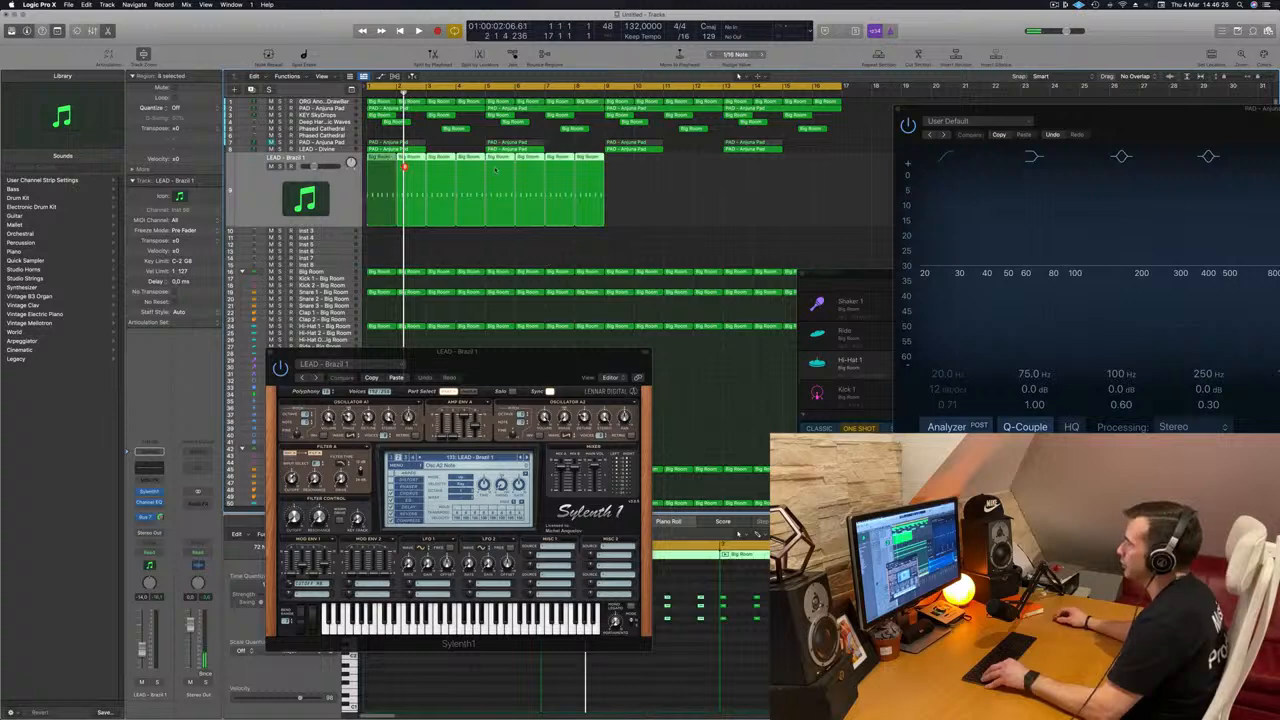
Step: Repeat the lead regions up to the end of bar 16 and play the arrangement from the start
key(super+r)
key(Return)
key(space)
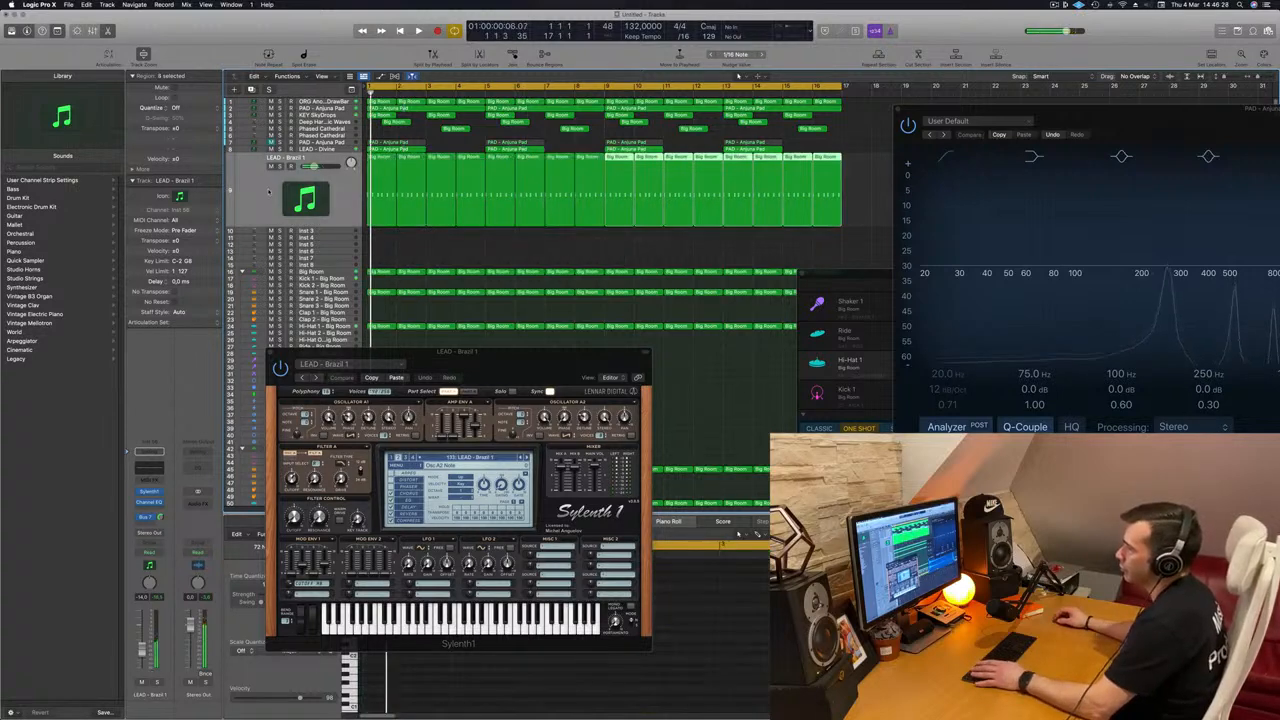
drag(509, 386, 616, 304)
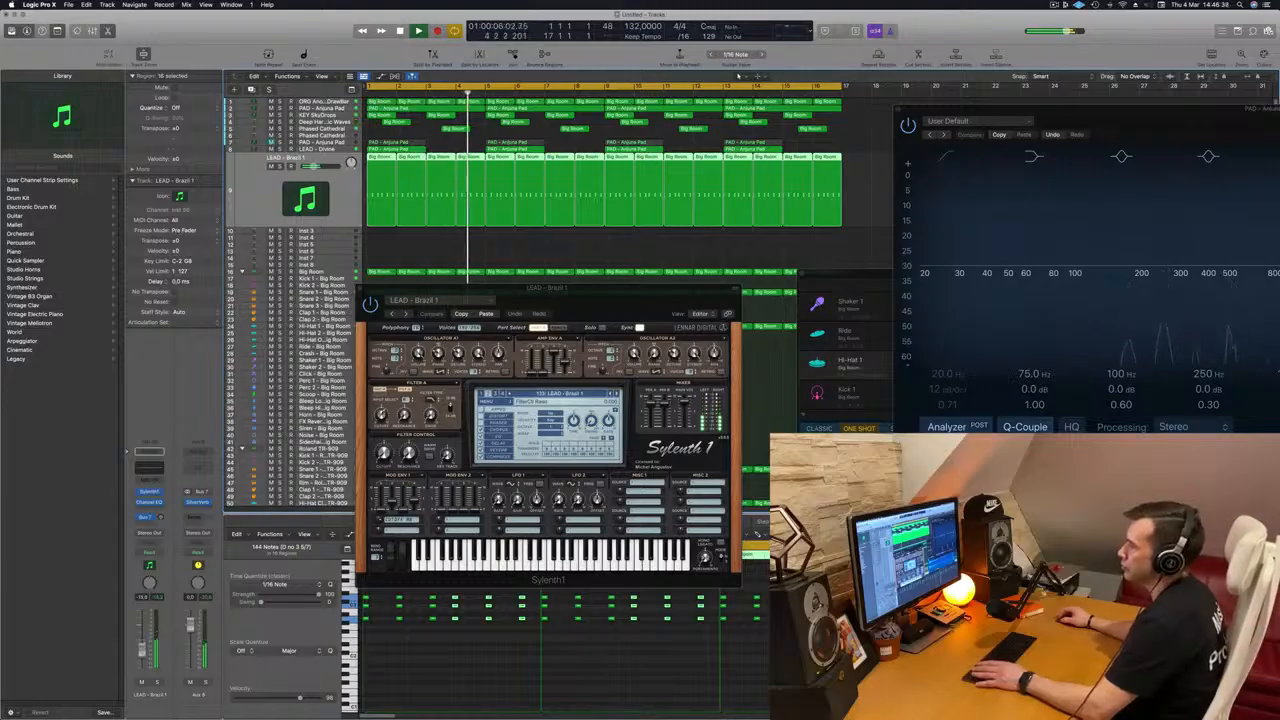
Step: Audition successive Sylenth1 presets against the mix, advancing from LEAD - Brazil 1 to LEAD - Danceology
key(space)
click(616, 394)
key(space)
key(space)
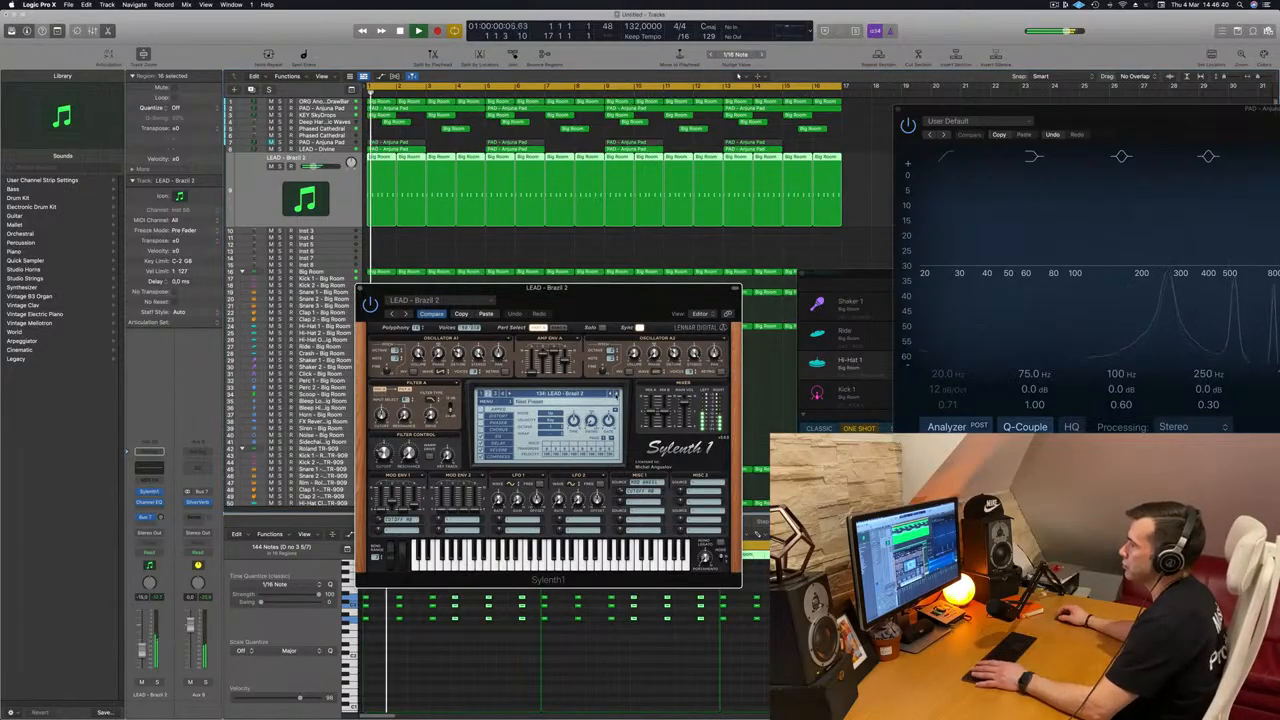
click(616, 394)
click(616, 394)
click(616, 394)
click(616, 394)
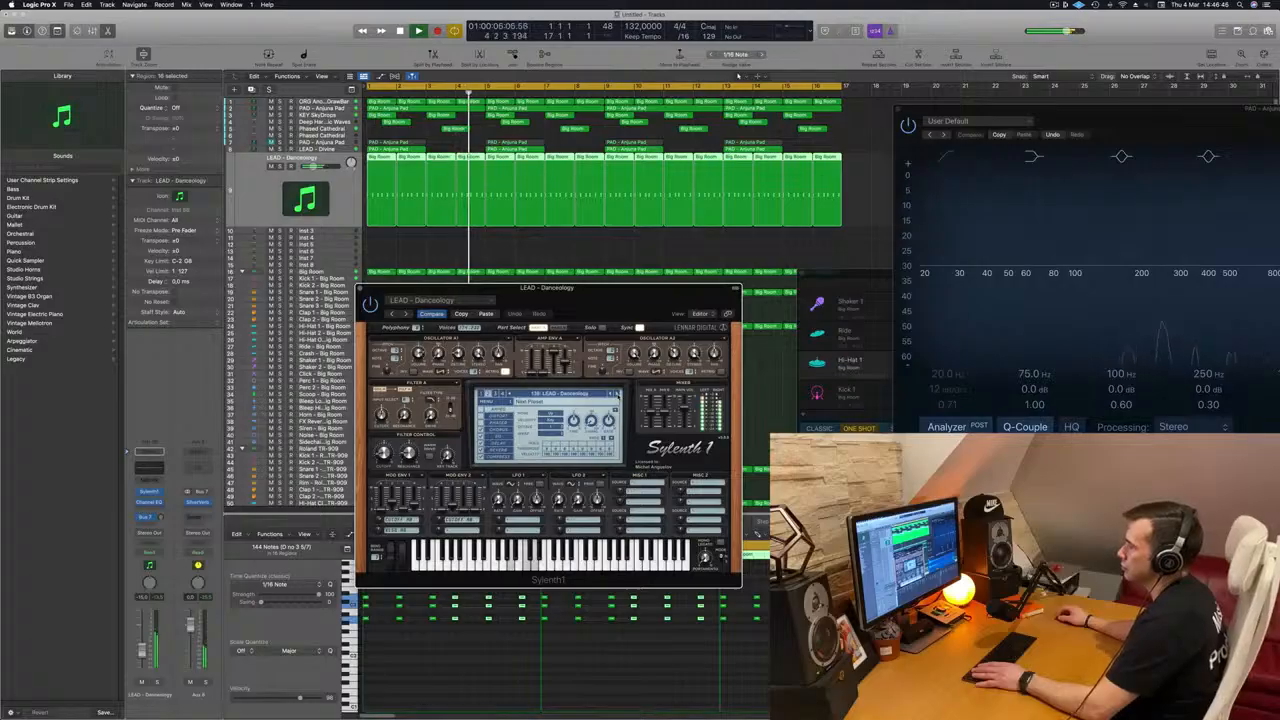
Step: Continue auditioning lead presets up to LEAD - Dominator, restarting playback from the beginning between sounds
mouse_move(621, 308)
mouse_down()
mouse_move(588, 312)
mouse_move(631, 329)
mouse_up()
click(628, 415)
key(Return)
click(628, 415)
click(628, 415)
click(628, 415)
click(628, 415)
click(628, 415)
key(Return)
click(628, 414)
click(628, 414)
key(Return)
click(628, 414)
click(628, 414)
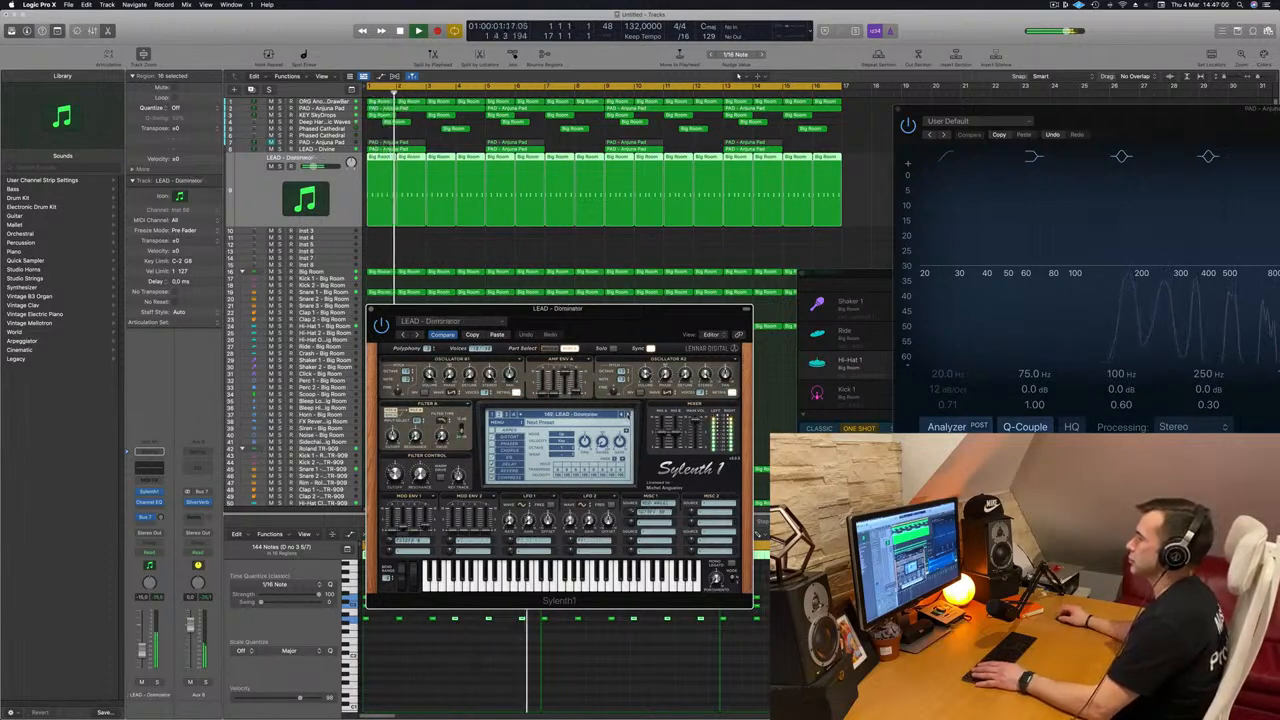
Step: Advance the Sylenth1 presets past LEAD - Enjoy Your Lead to LEAD - Eternity during playback
click(628, 414)
click(628, 414)
key(Return)
click(628, 414)
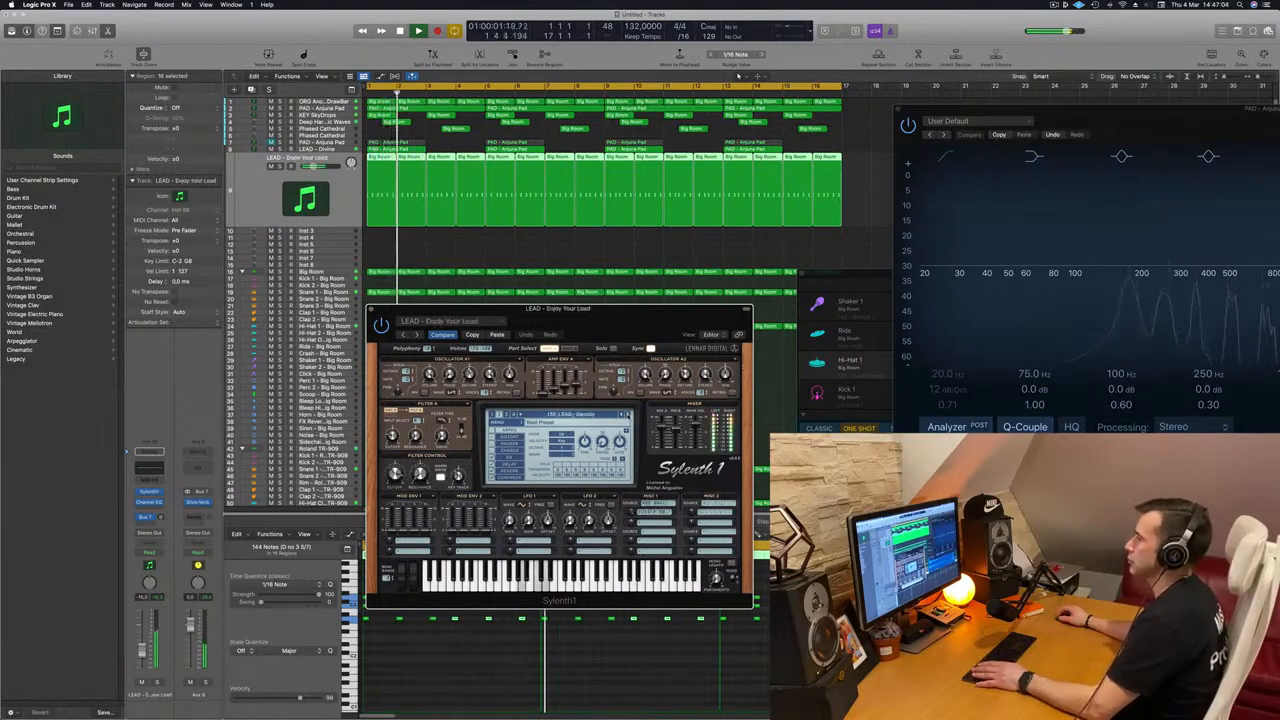
drag(624, 341, 688, 291)
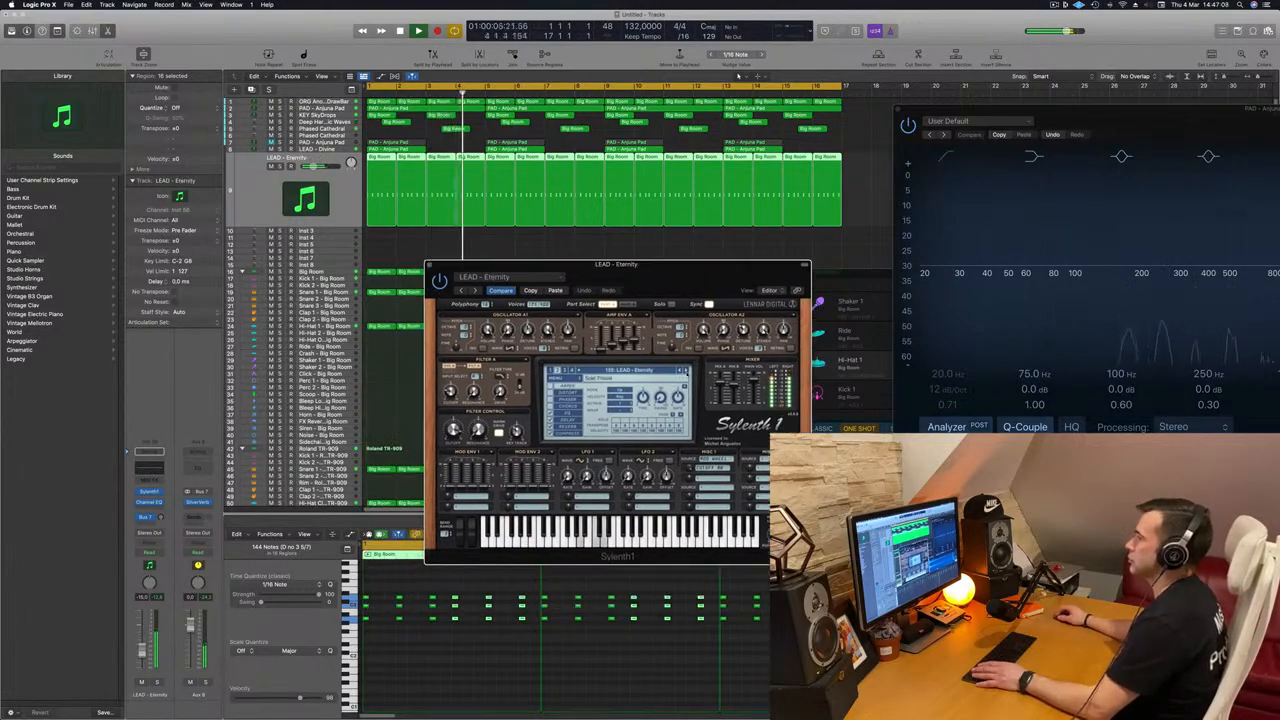
Step: Advance the lead sound to LEAD - Euphoric Pluck and adjust its channel volume slightly while playing
key(space)
click(686, 371)
key(space)
key(space)
click(686, 371)
click(686, 371)
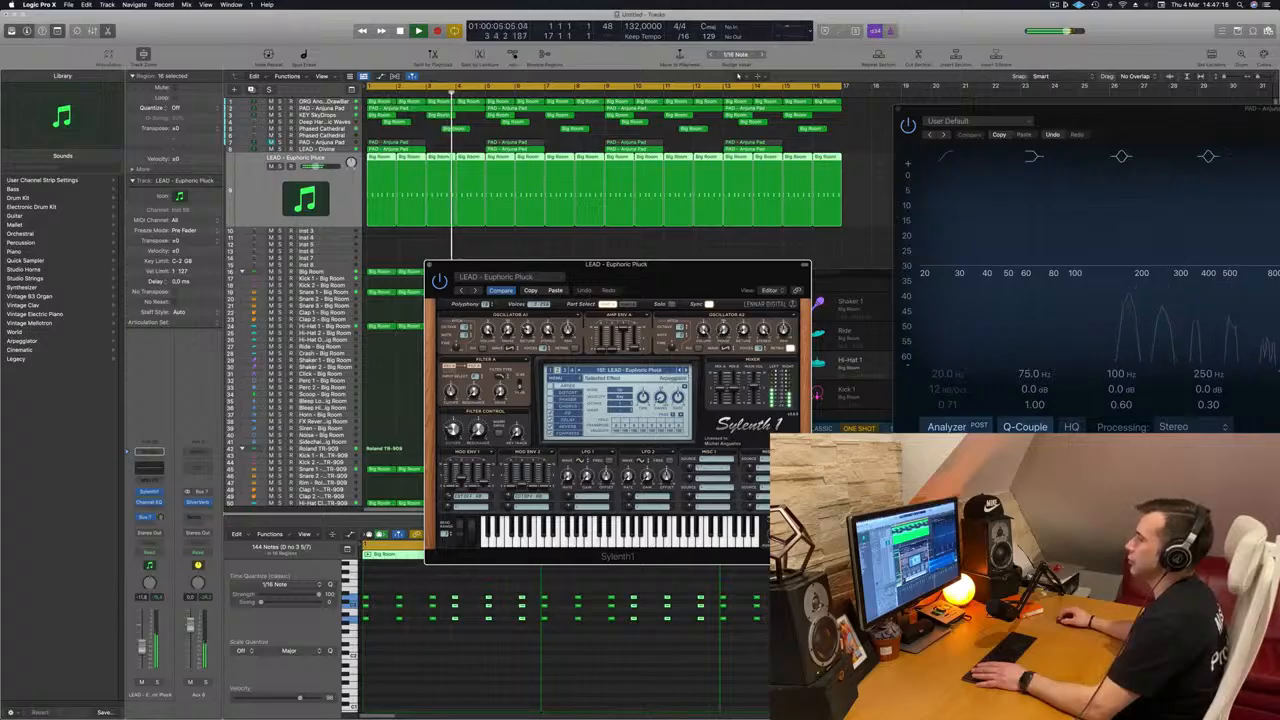
click(143, 649)
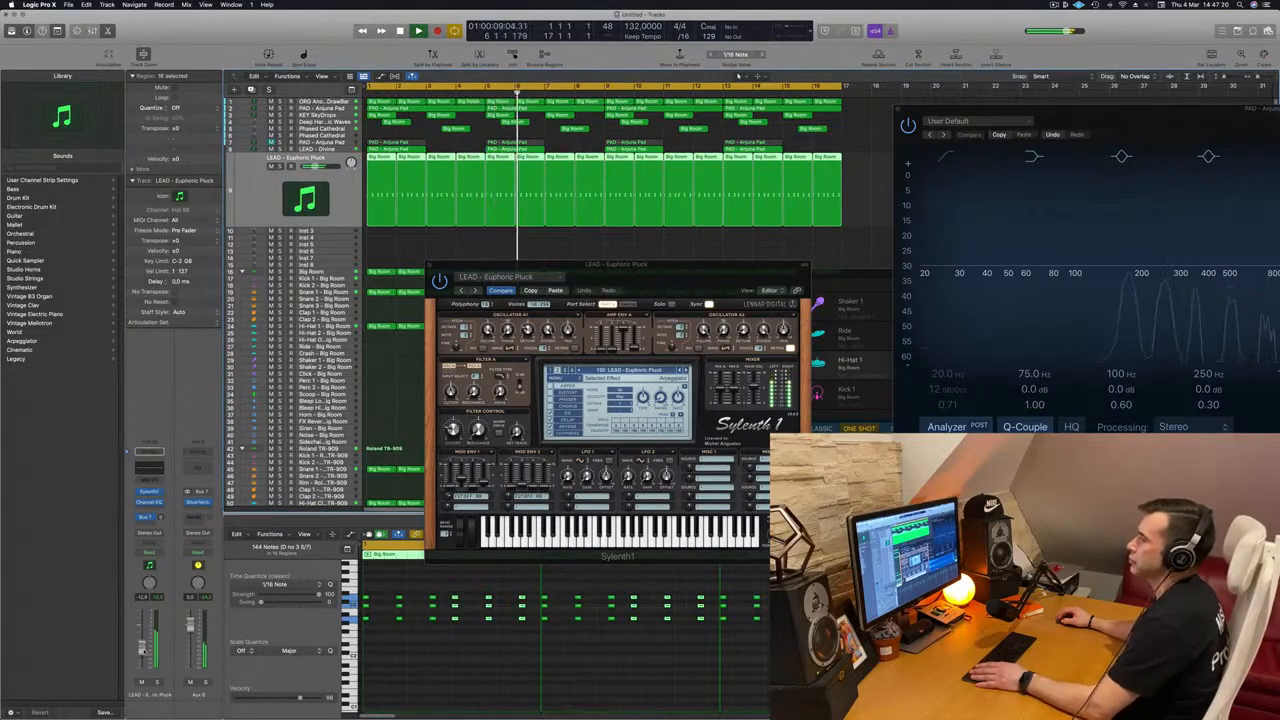
Step: Audition the presets from LEAD - Everything To Lose through LEAD - Exposure Lead to LEAD - Feelin' Fine
drag(668, 280, 640, 291)
click(659, 382)
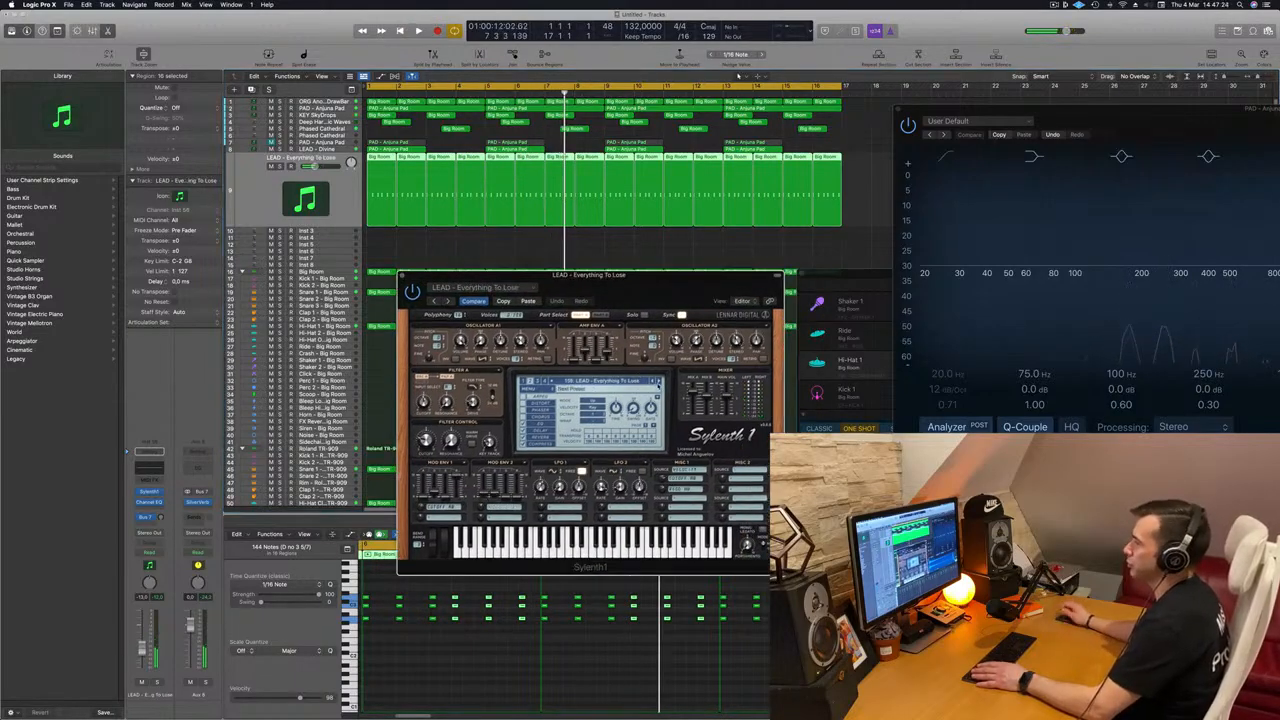
key(space)
click(659, 381)
click(659, 381)
click(659, 381)
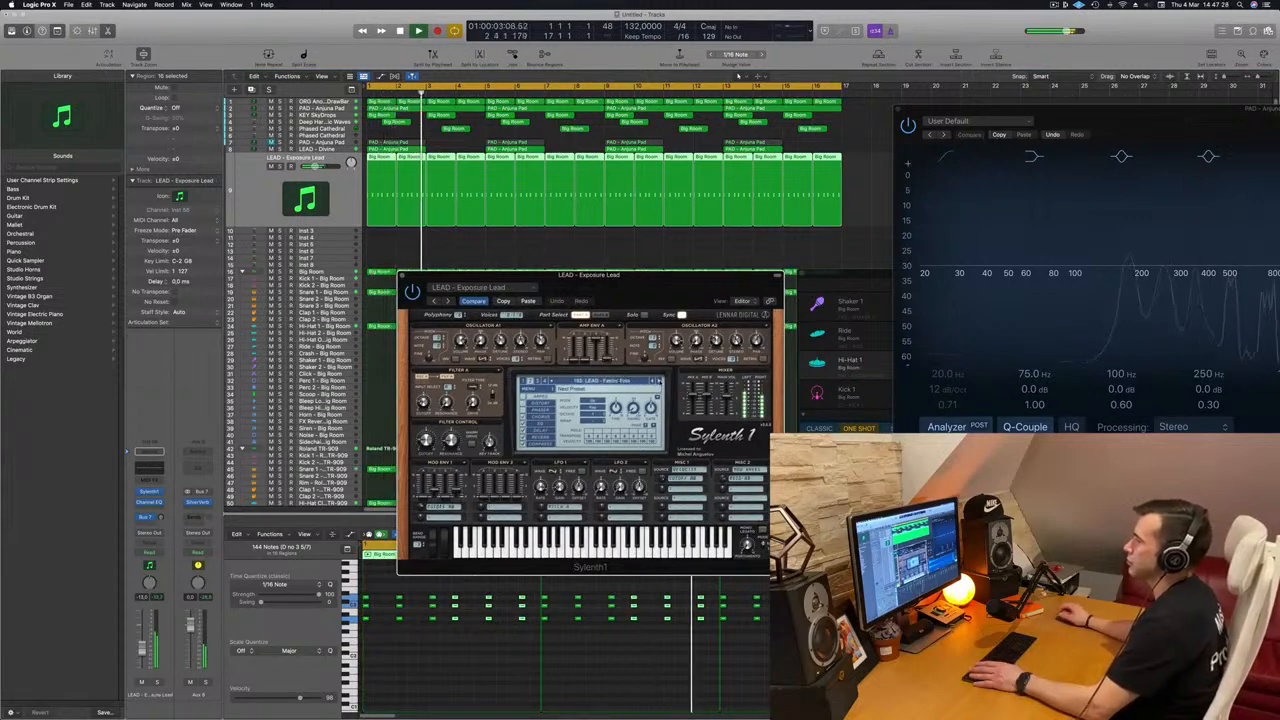
click(659, 381)
click(659, 381)
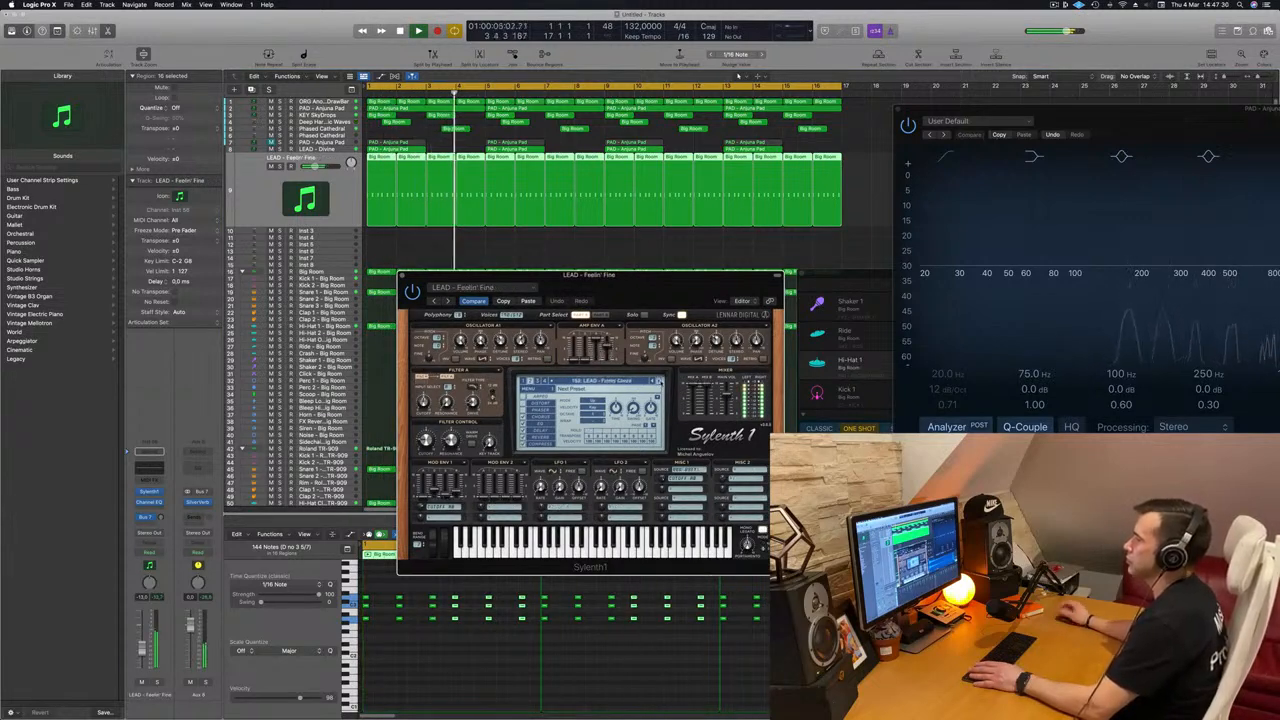
Step: Step through the presets past Green Lights, Happy Lead and Hardcore 2 to load LEAD - Home
click(659, 381)
click(659, 381)
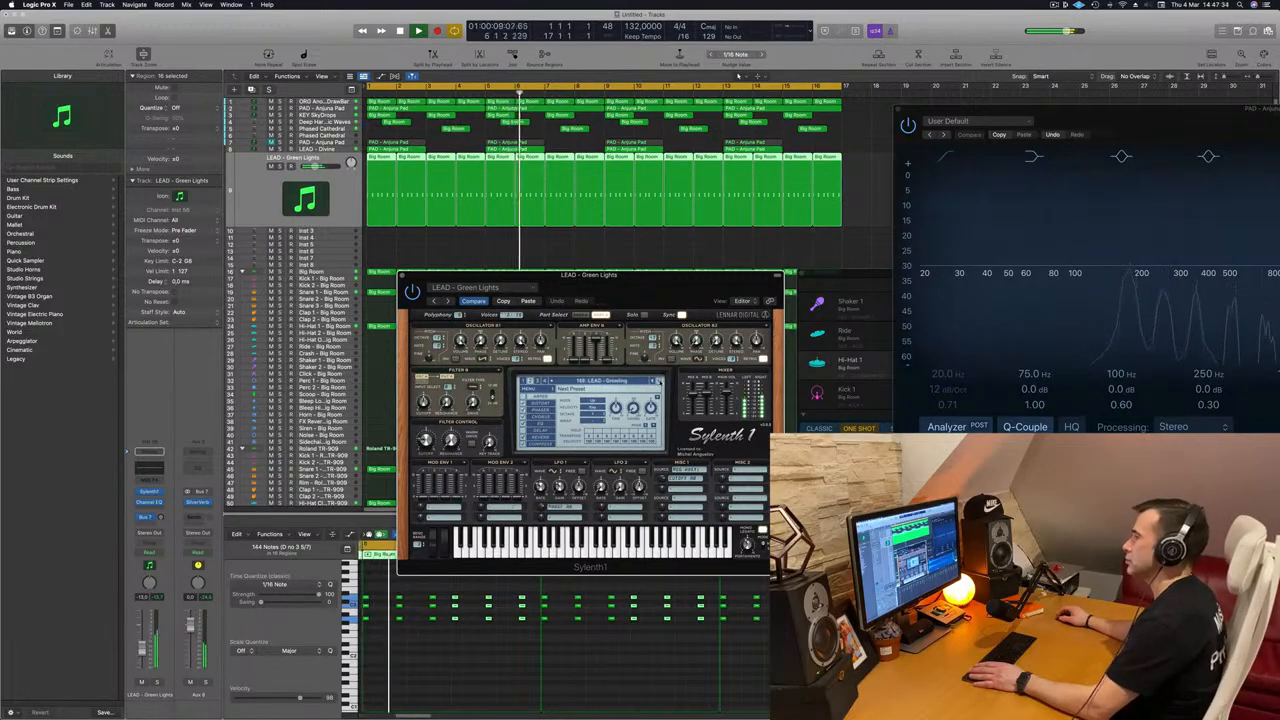
click(659, 381)
click(659, 381)
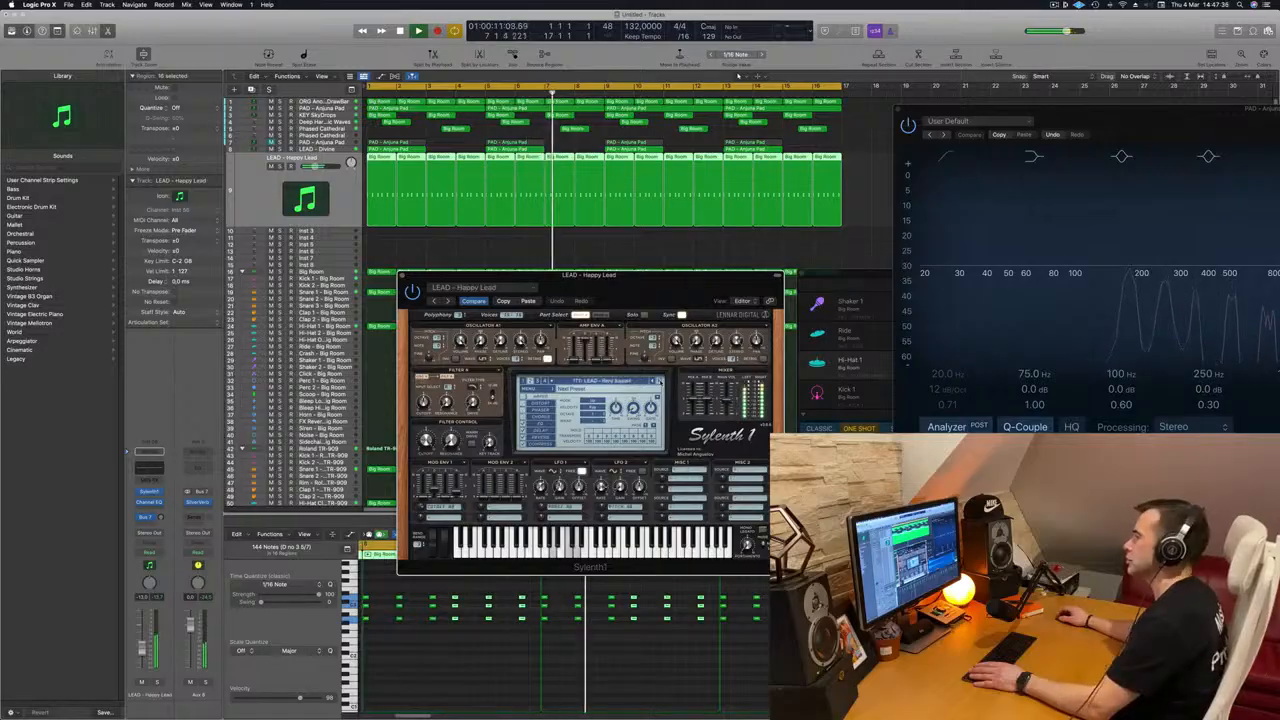
click(659, 381)
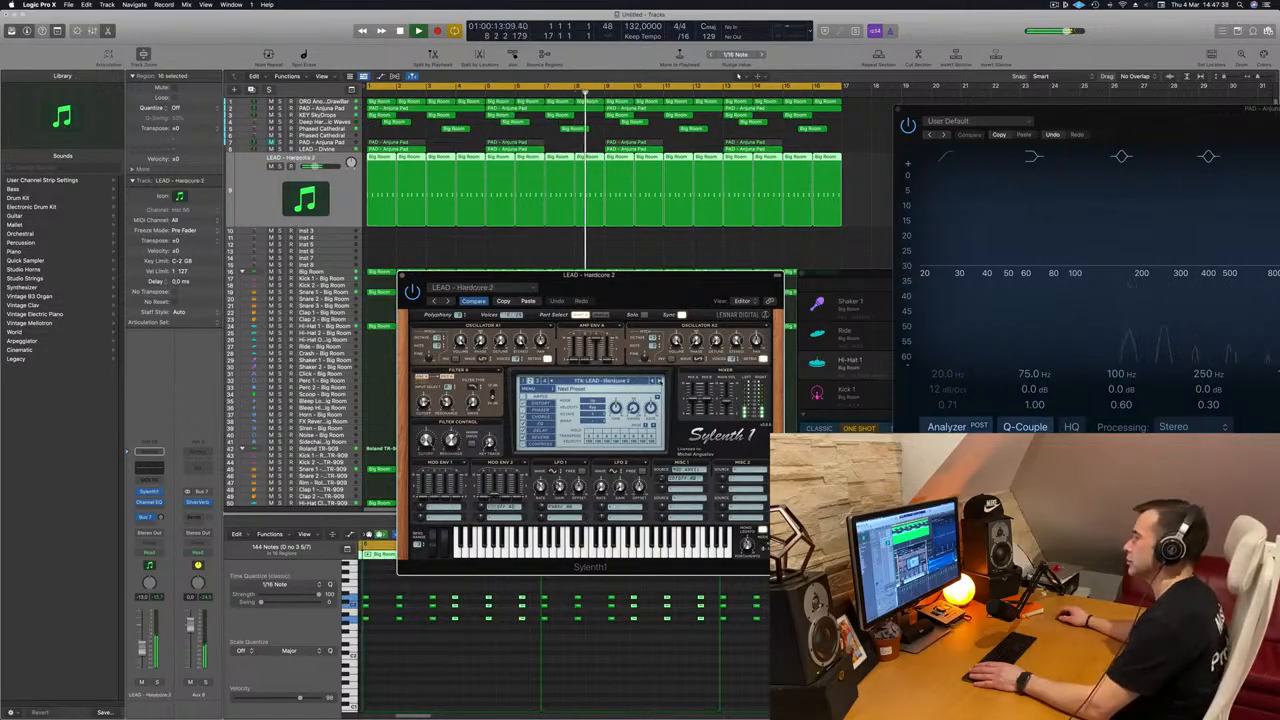
click(659, 381)
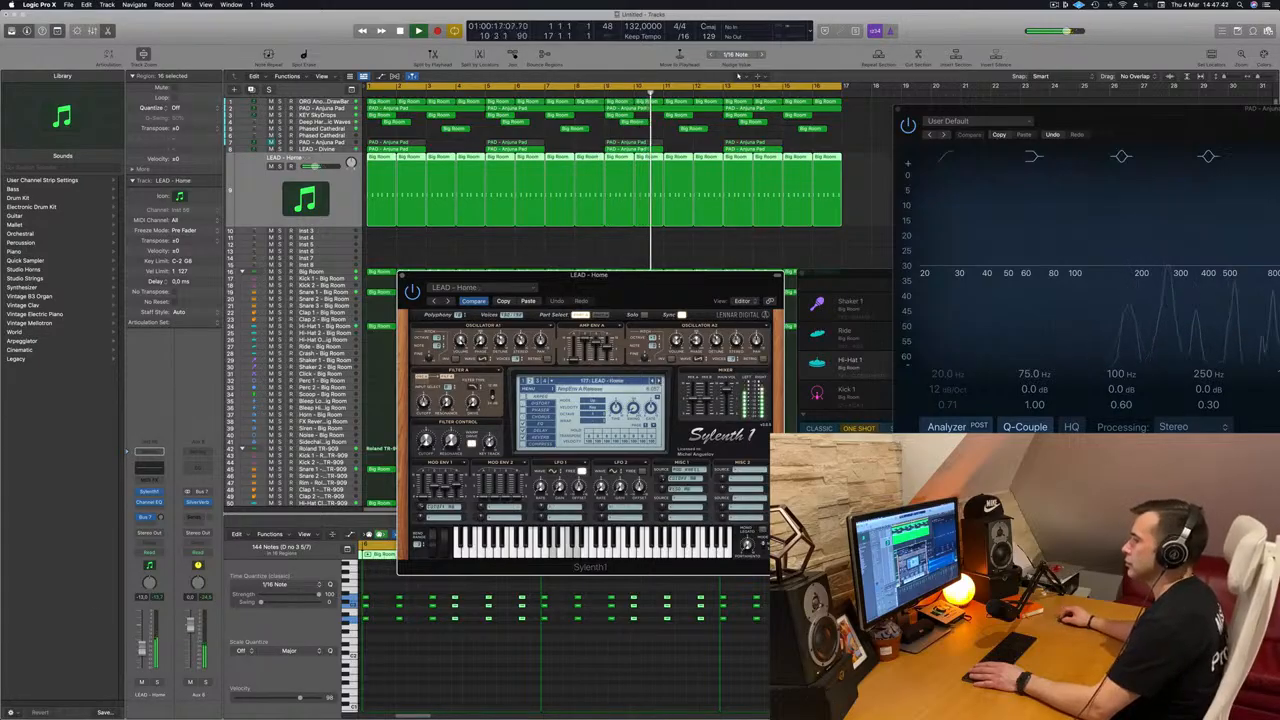
Step: Raise the LEAD - Home channel volume slightly, try its filter control cutoff and replay from the start
drag(142, 646, 142, 645)
drag(426, 441, 427, 463)
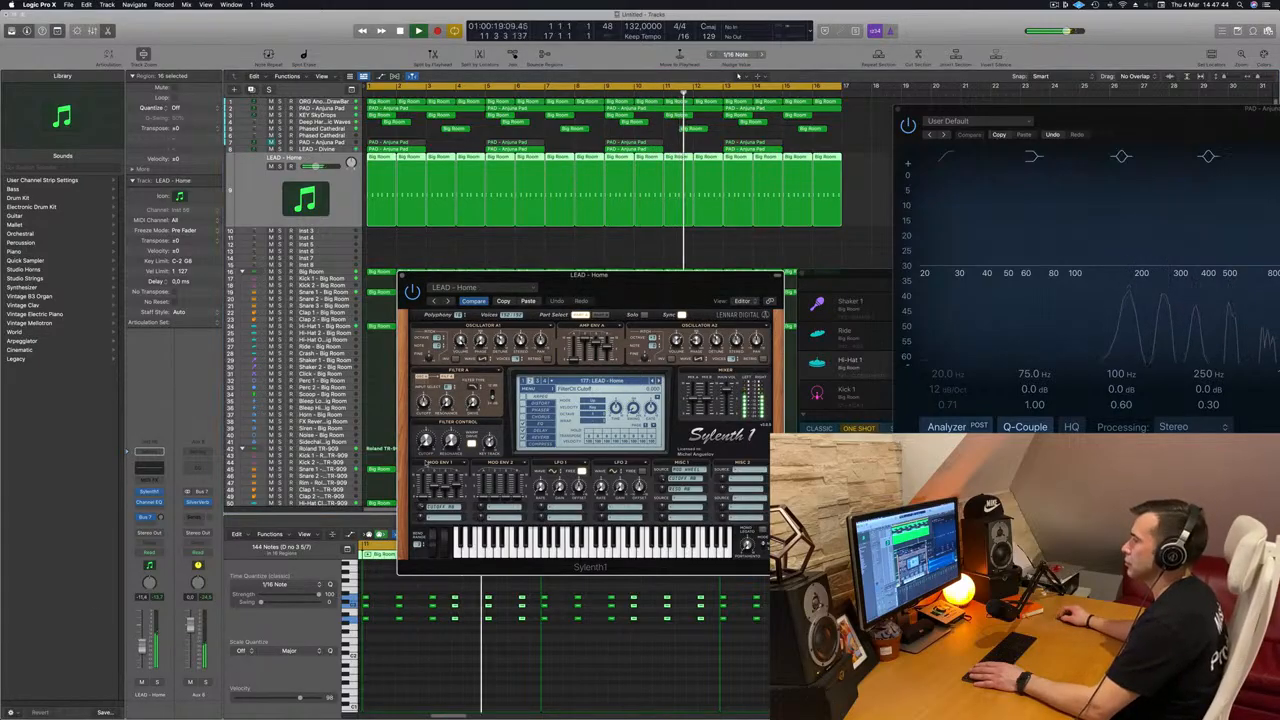
key(Return)
Step: Try all the lead notes one octave lower, then transpose them back up an octave
drag(606, 277, 788, 246)
click(434, 630)
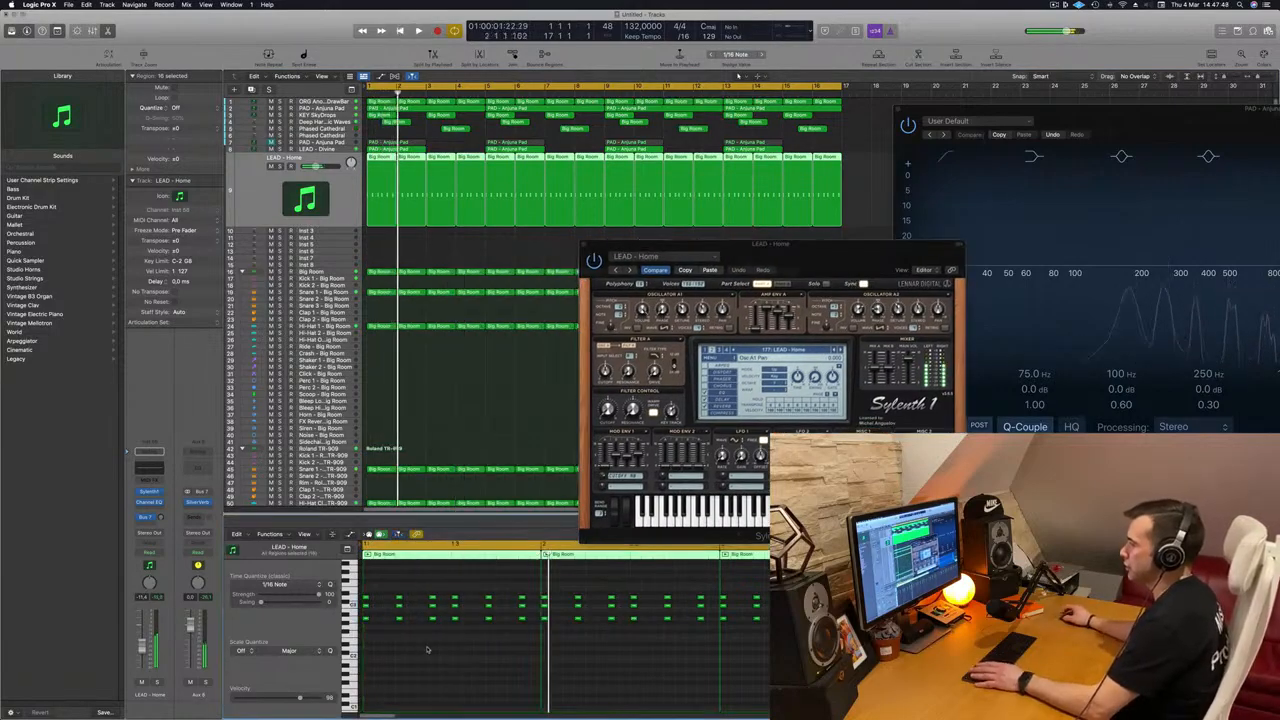
key(alt+shift+Down)
key(Return)
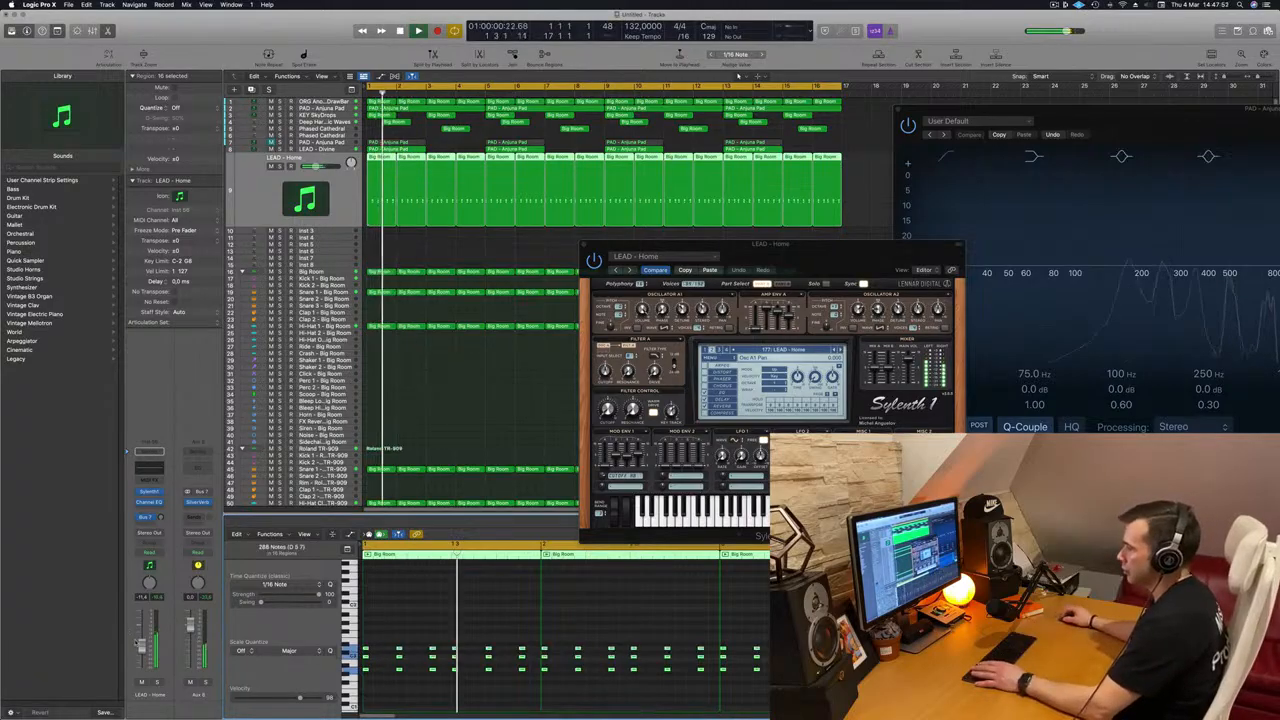
key(alt+shift+Up)
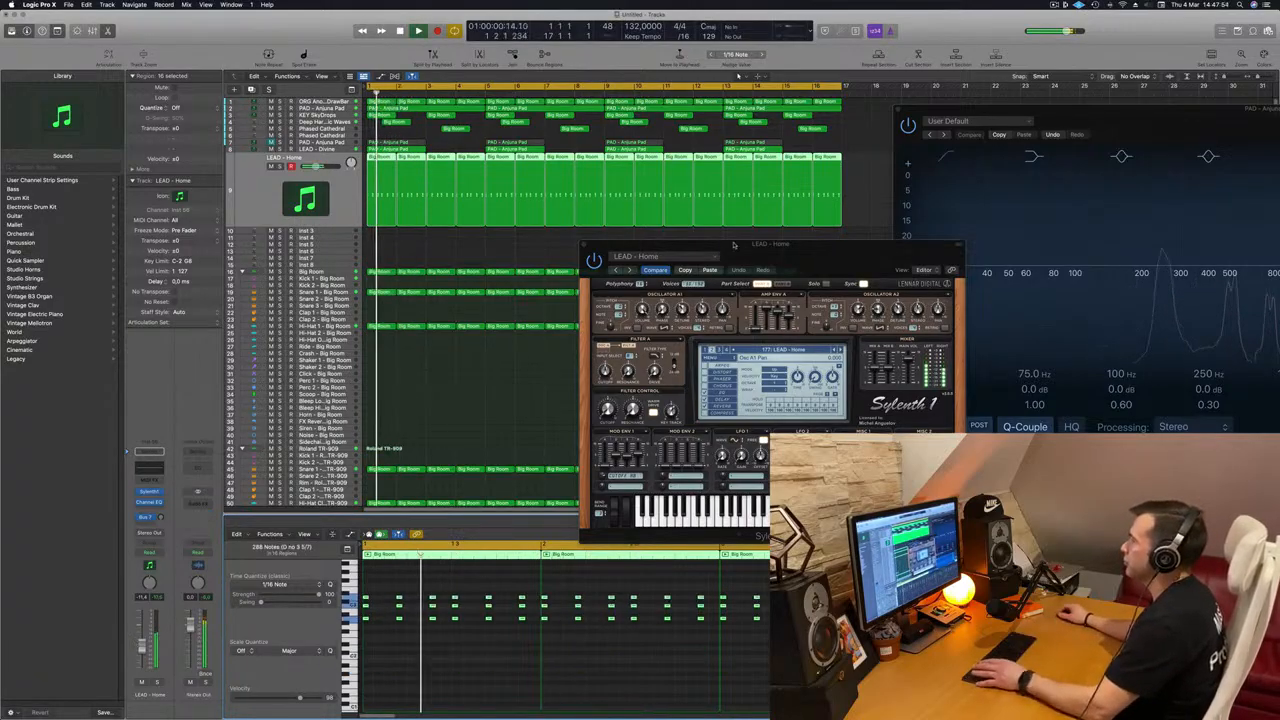
Step: Replay the track from the start and advance the lead preset from LEAD - Home to LEAD - Inpetto
drag(709, 244, 657, 240)
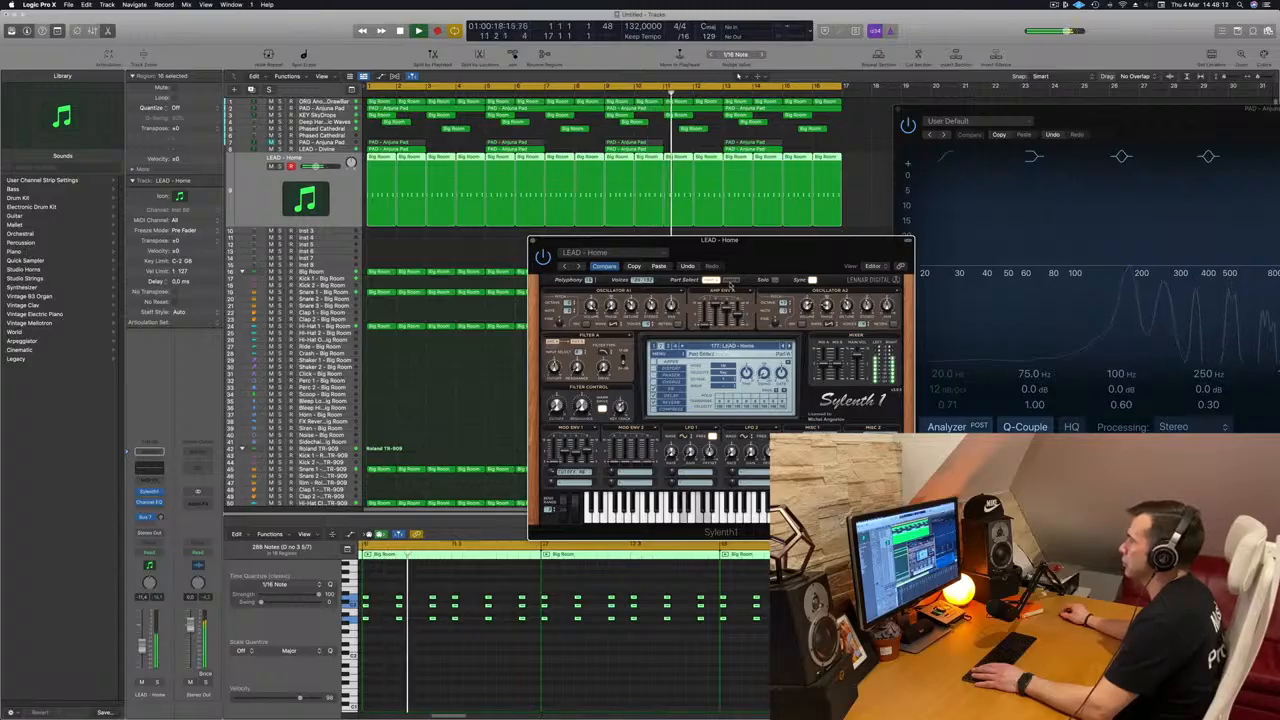
key(space)
key(space)
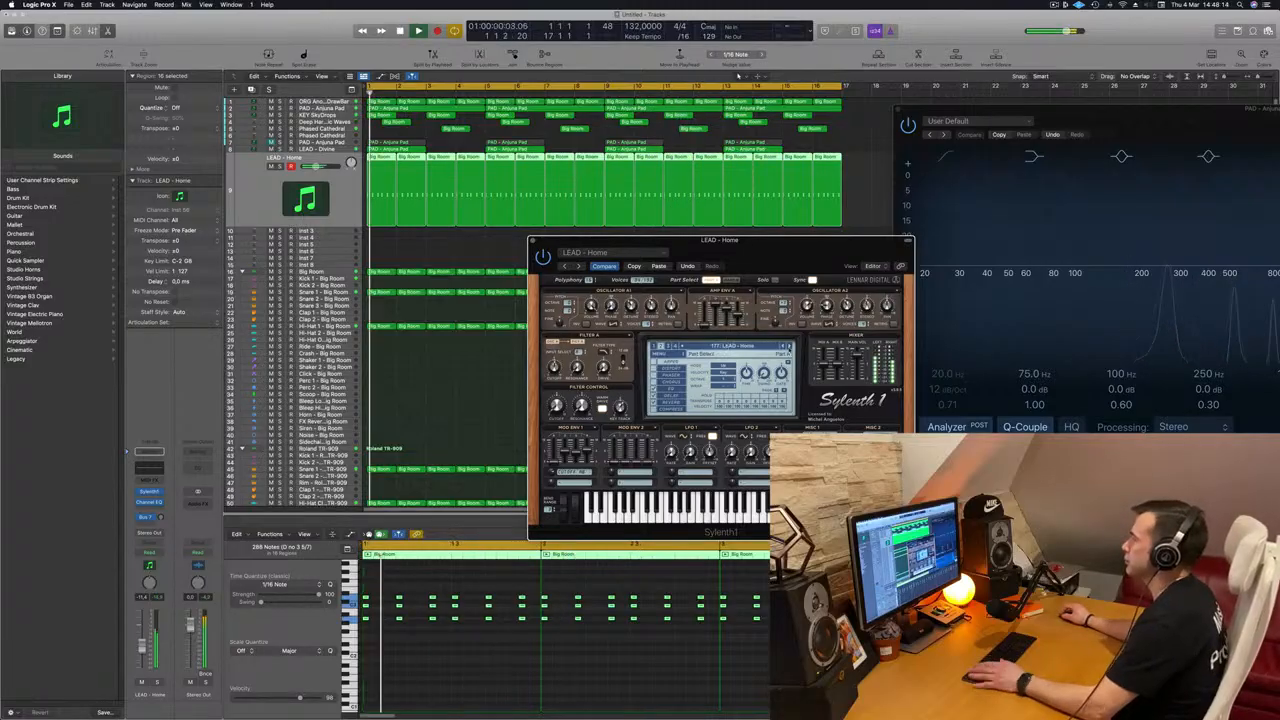
click(789, 346)
key(space)
key(space)
click(789, 346)
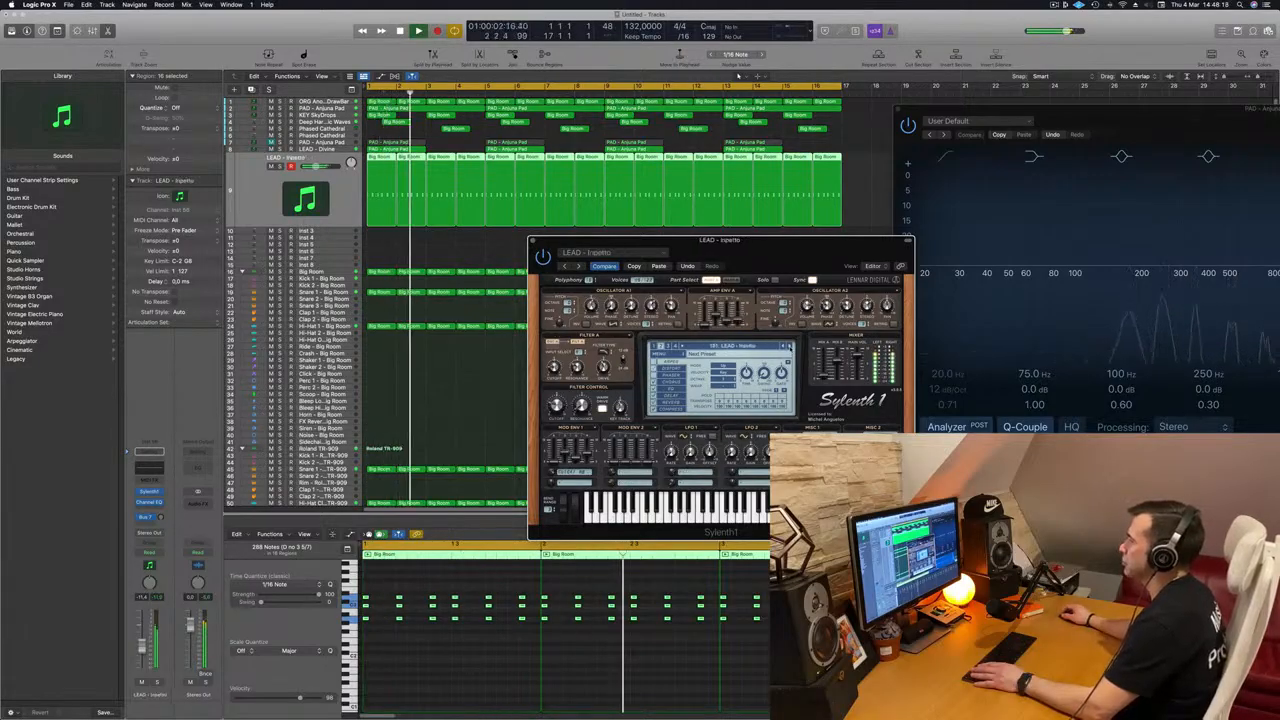
key(space)
key(space)
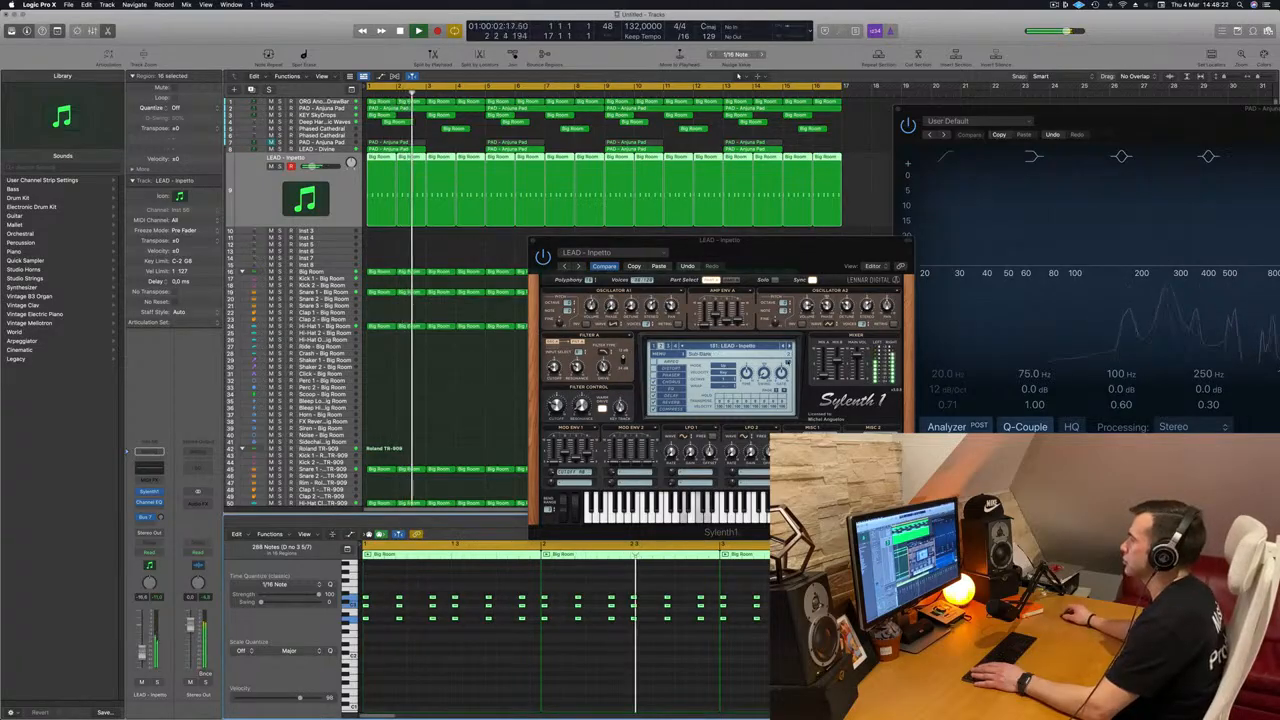
Step: Advance past LEAD - Jigga Jigga to LEAD - Let Go, replay from the start and raise its channel volume
click(790, 346)
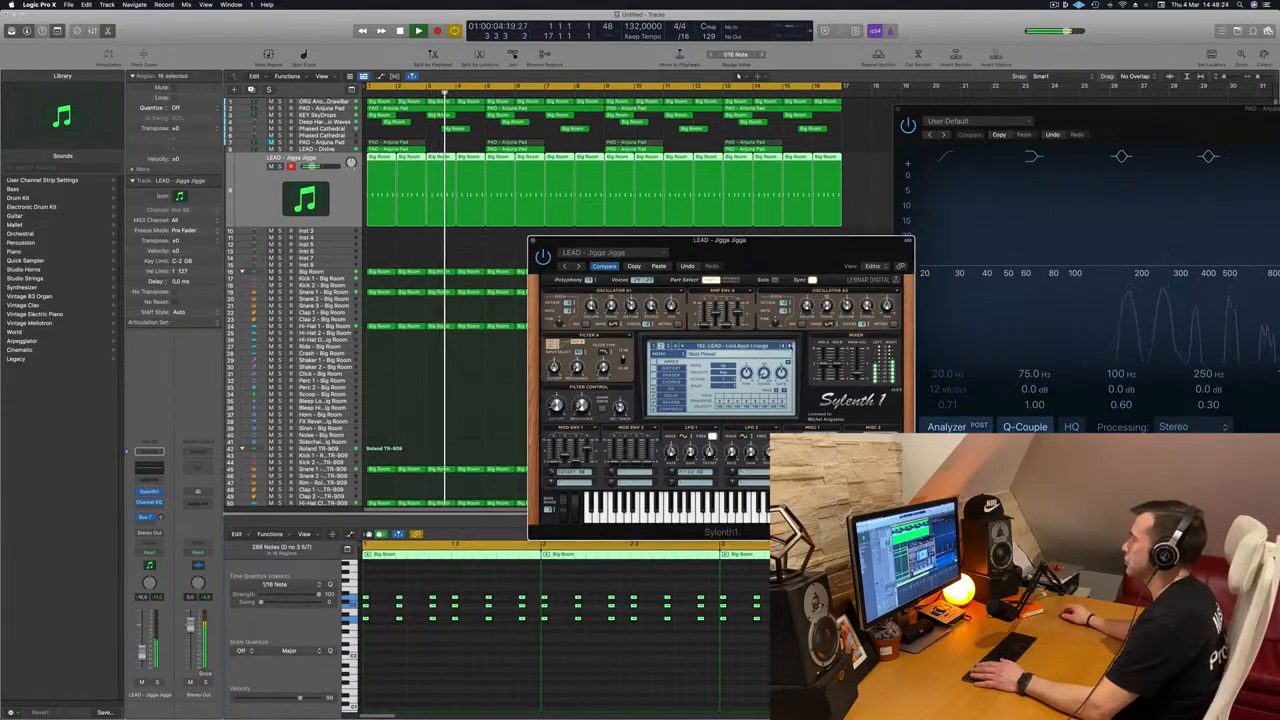
drag(803, 253, 749, 284)
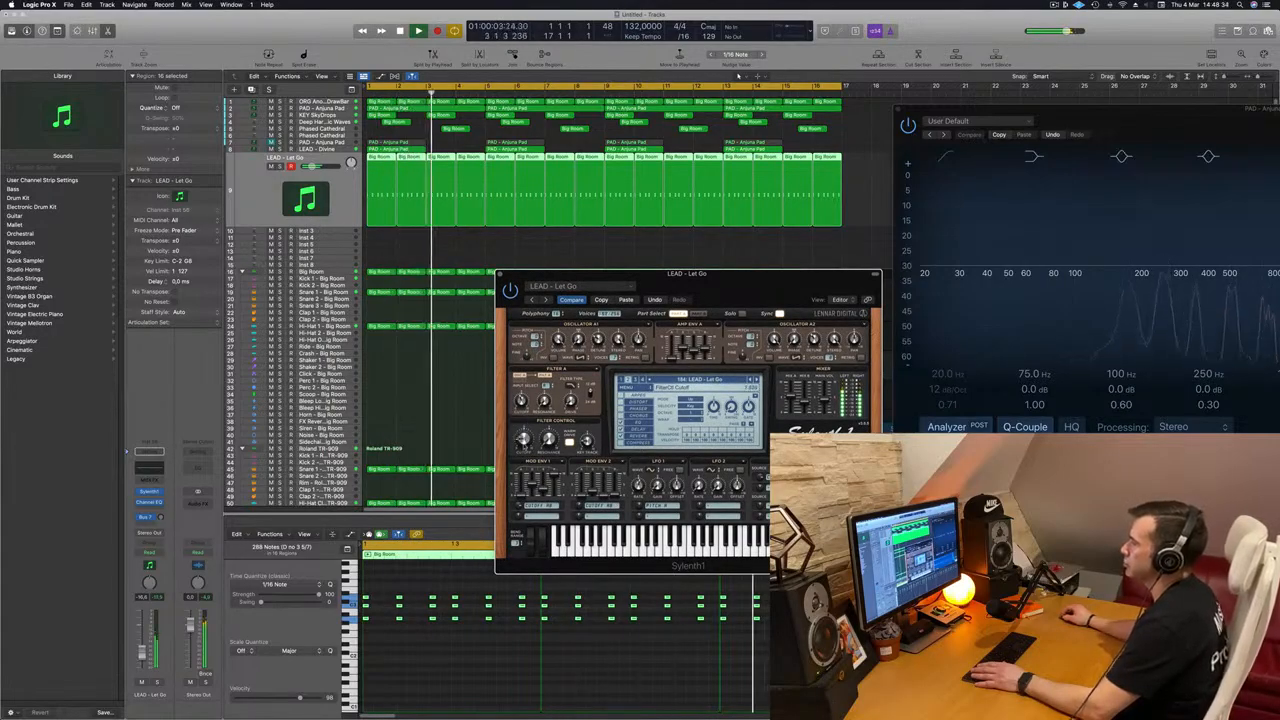
key(Return)
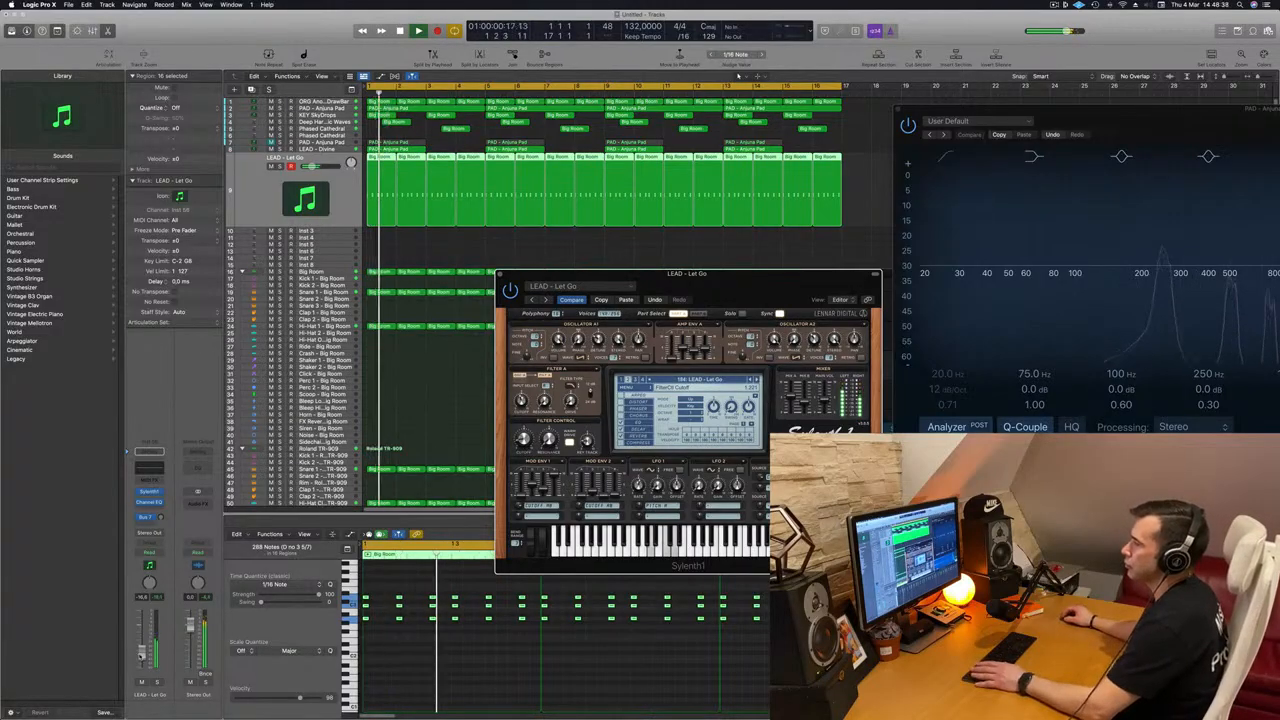
drag(142, 652, 142, 649)
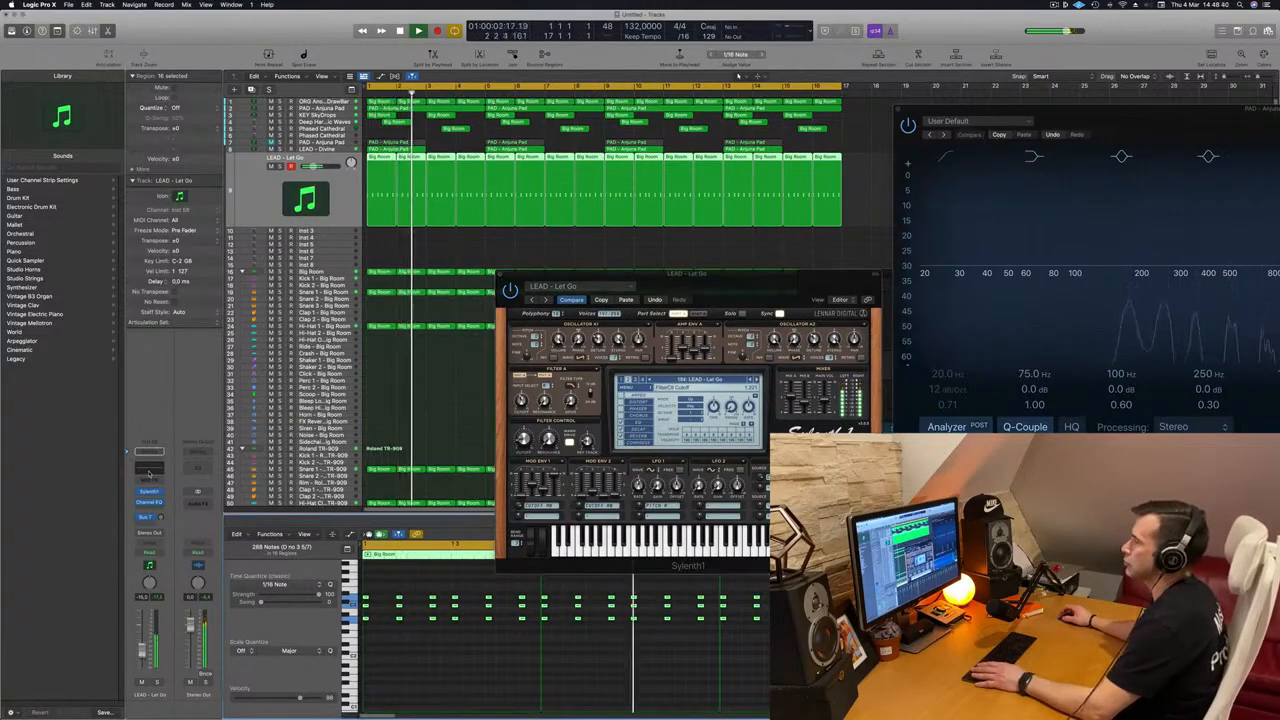
Step: Enable the low-cut band in the LEAD - Let Go channel's EQ, set it between 200 and 300 Hz, and close the EQ
click(150, 471)
click(457, 167)
drag(450, 265, 682, 213)
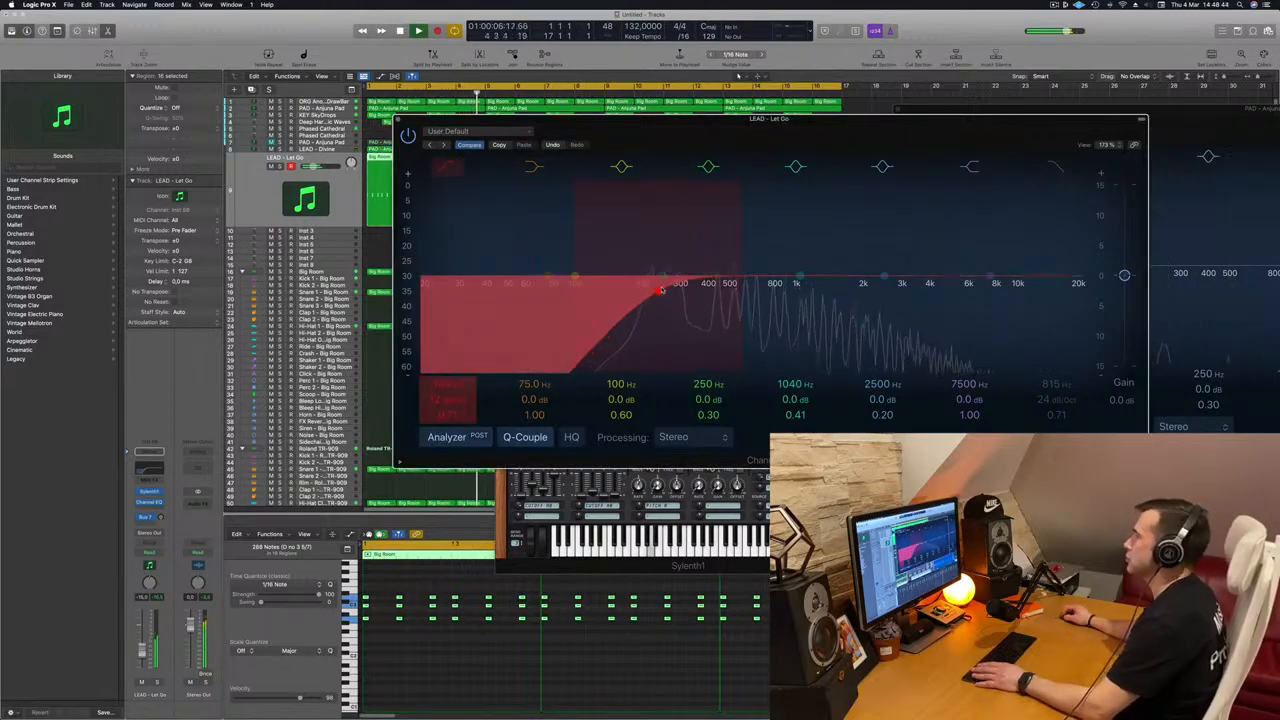
click(398, 119)
key(space)
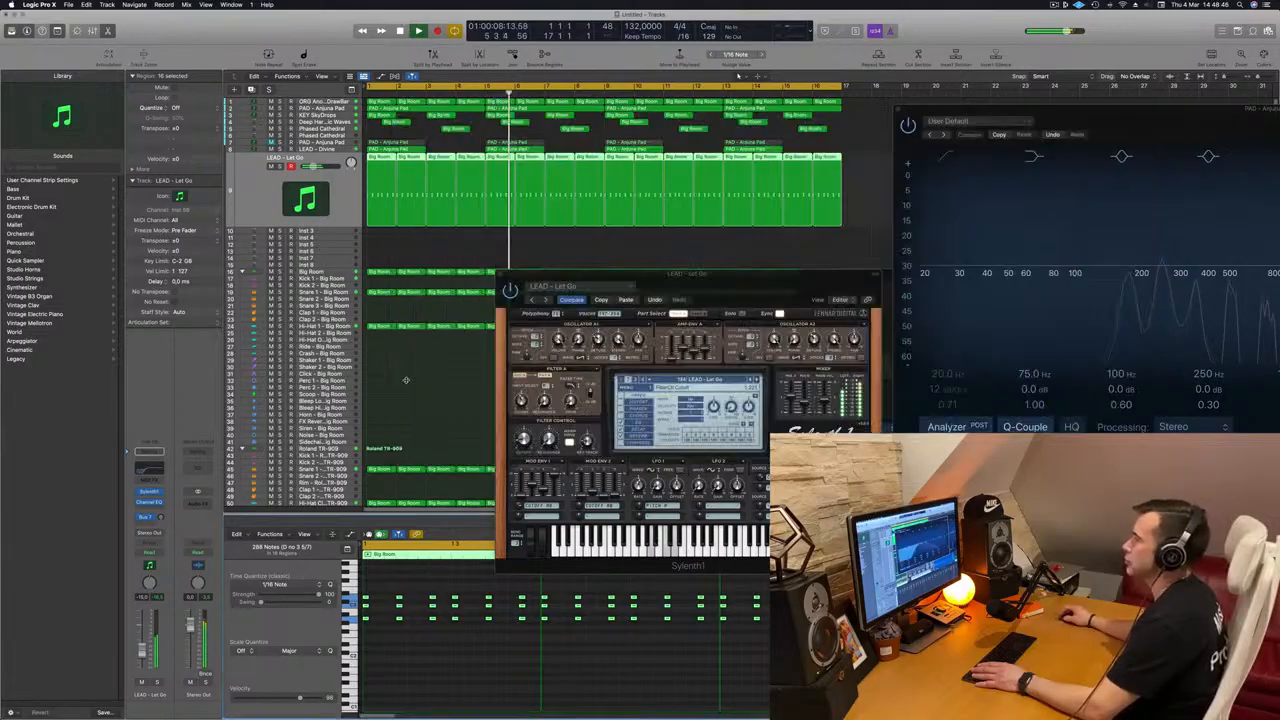
Step: Replay the track from the start to hear the filtered LEAD - Let Go sound, moving the Sylenth1 window lower
key(space)
click(709, 275)
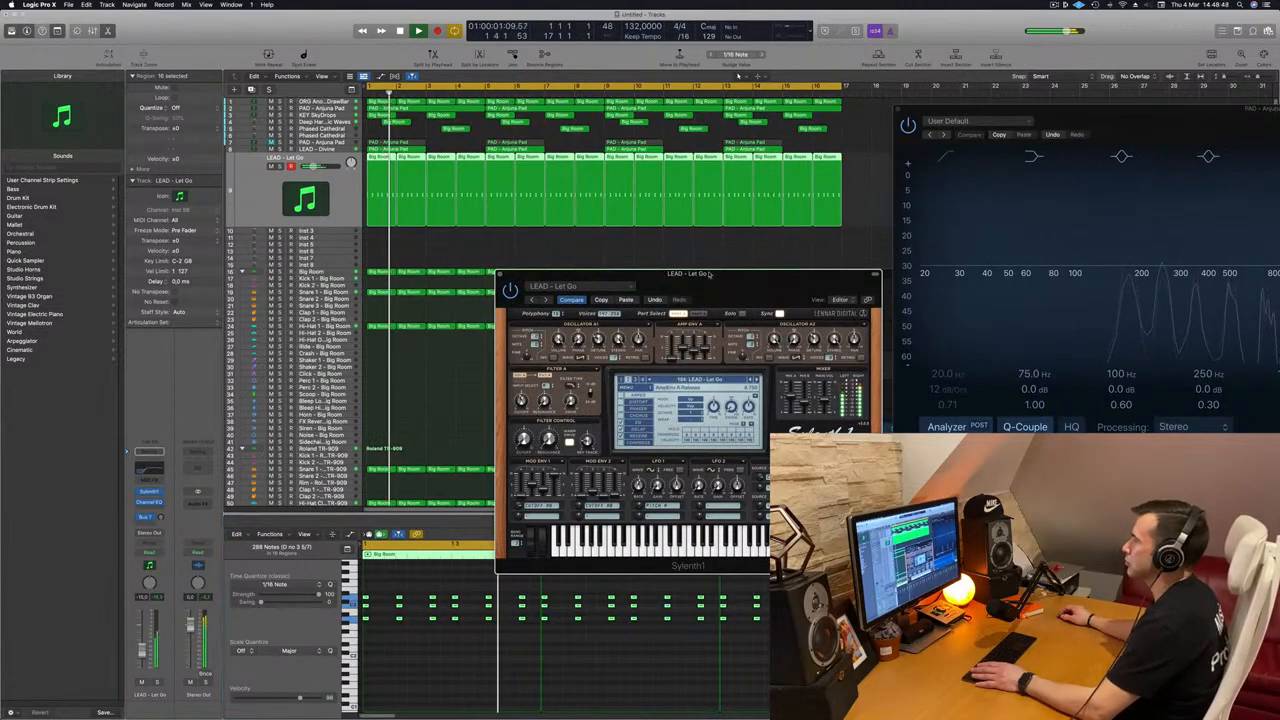
drag(709, 275, 751, 294)
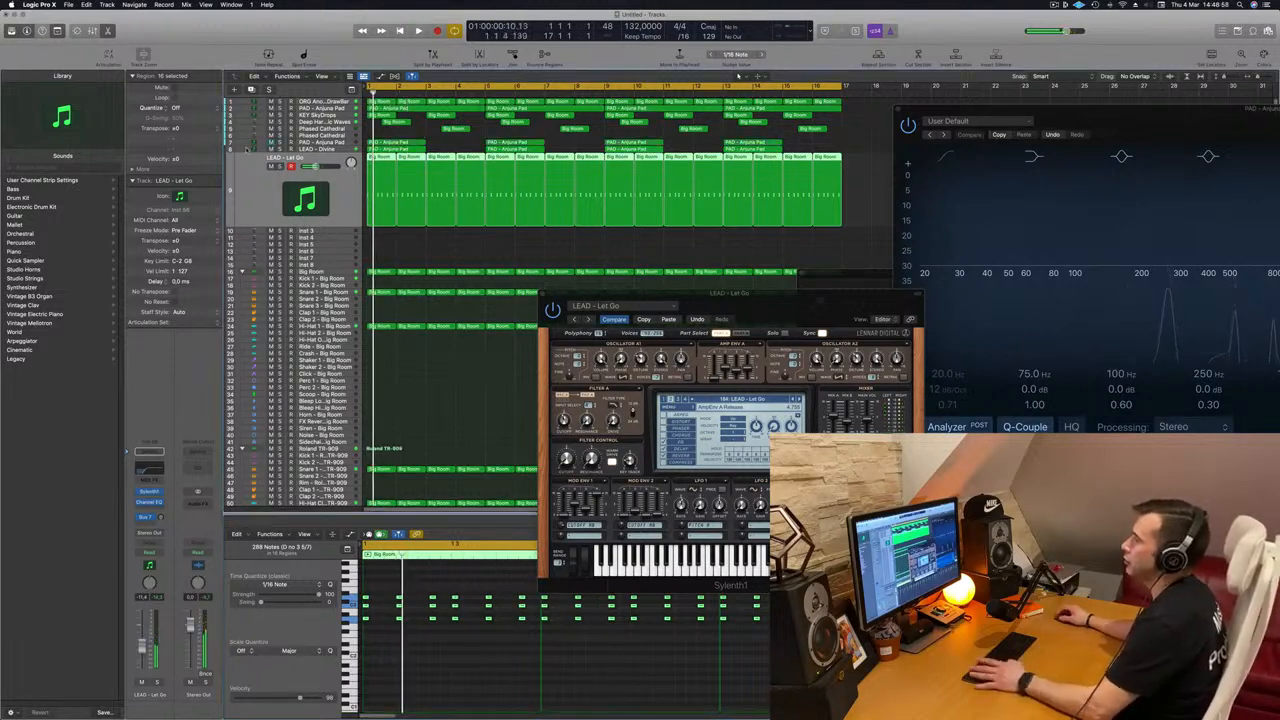
Step: Unmute and select the PAD - Anjuna Pad track above LEAD - Divine, then close the Sylenth1 window
click(275, 141)
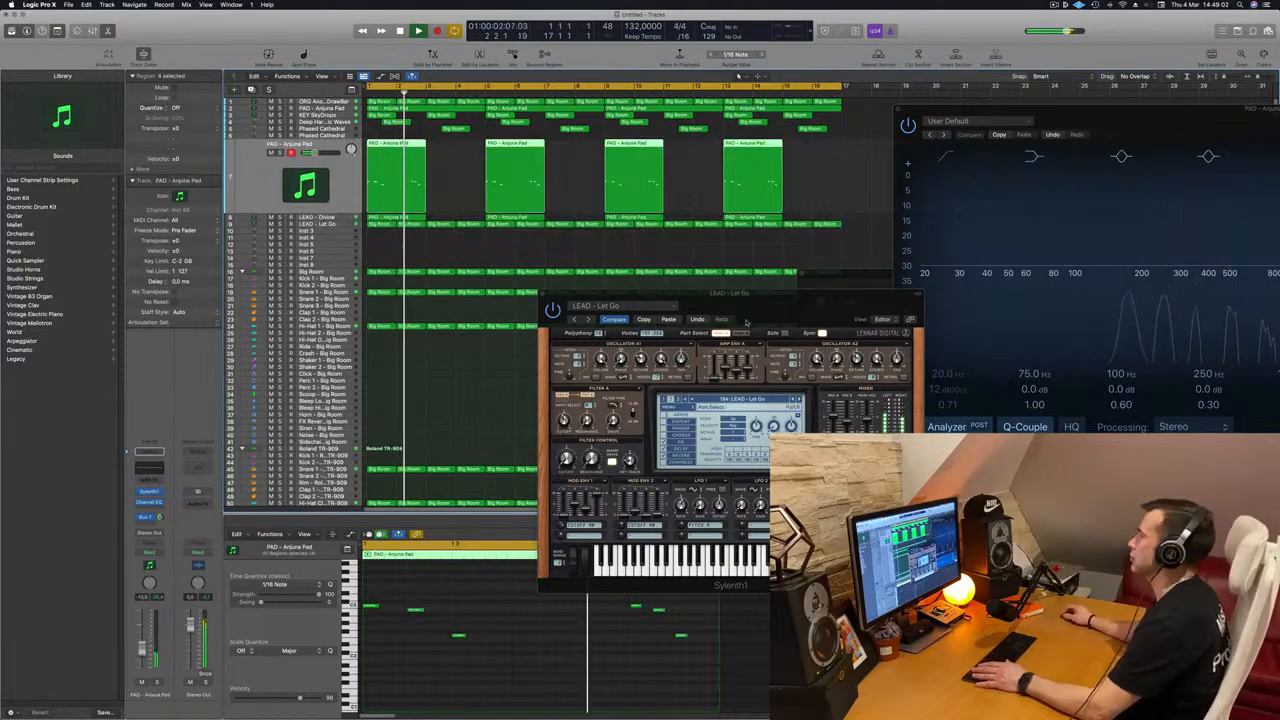
drag(709, 293, 522, 318)
click(353, 319)
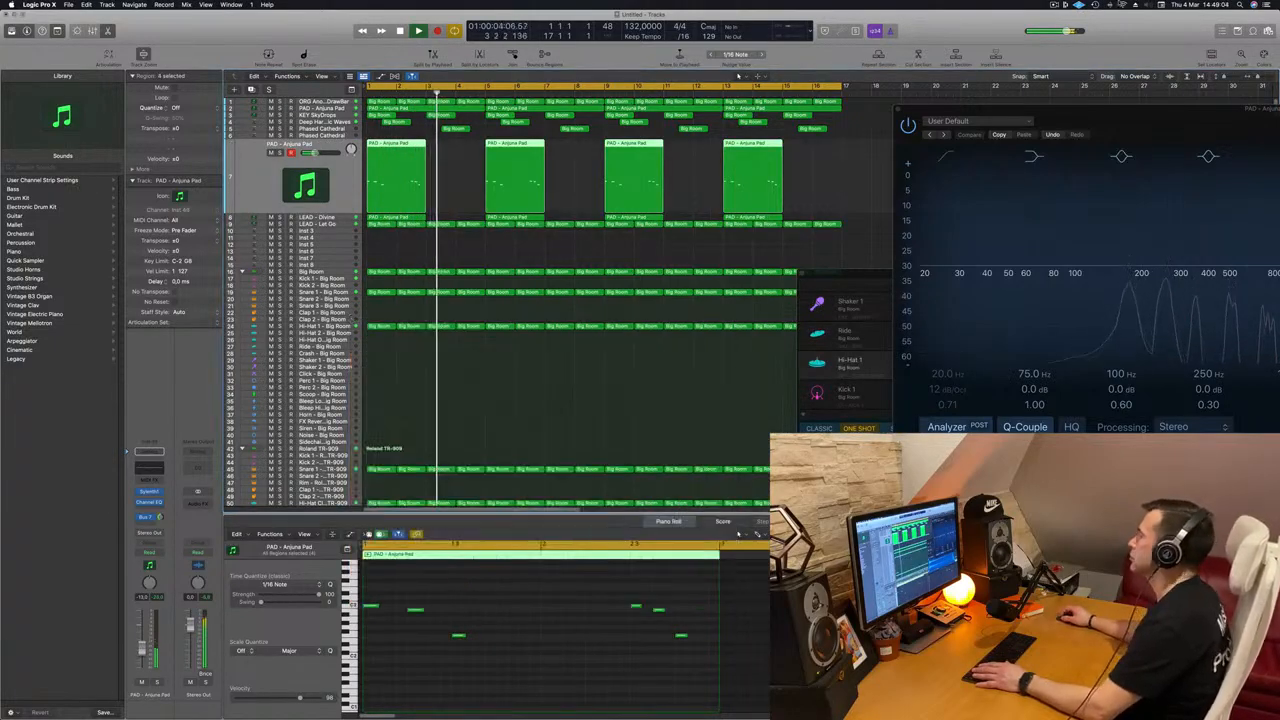
click(1054, 5)
click(960, 36)
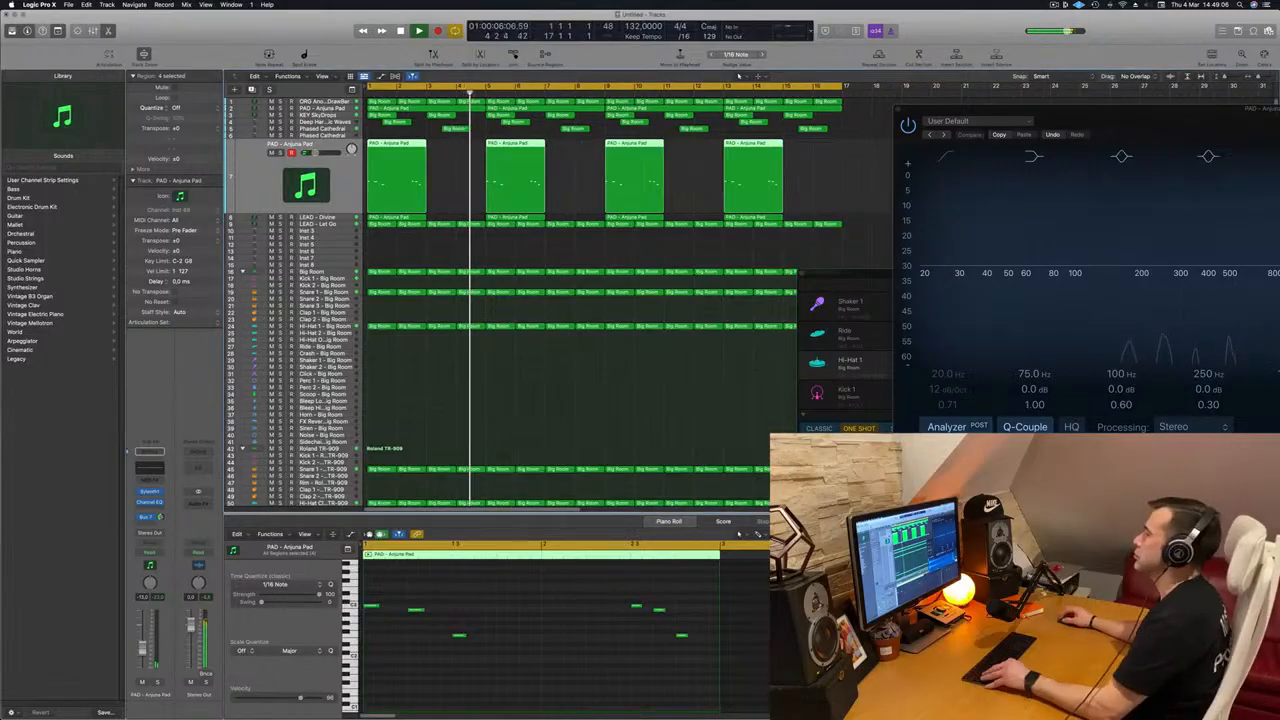
Step: Clear the region selection, listen through the arrangement with PAD - Anjuna Pad playing, and restart playback from the beginning
key(super+Left)
key(super+Left)
click(389, 252)
scroll(457, 268, up, 3)
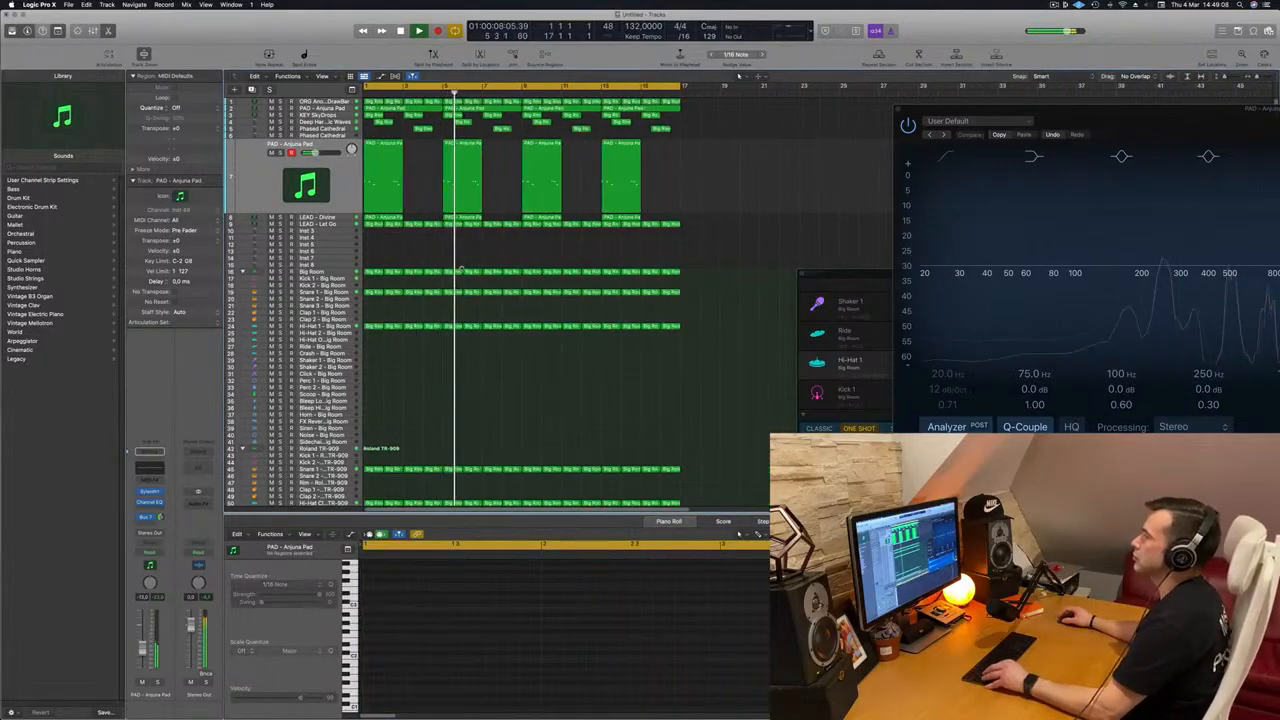
scroll(457, 268, down, 1)
scroll(422, 277, down, 1)
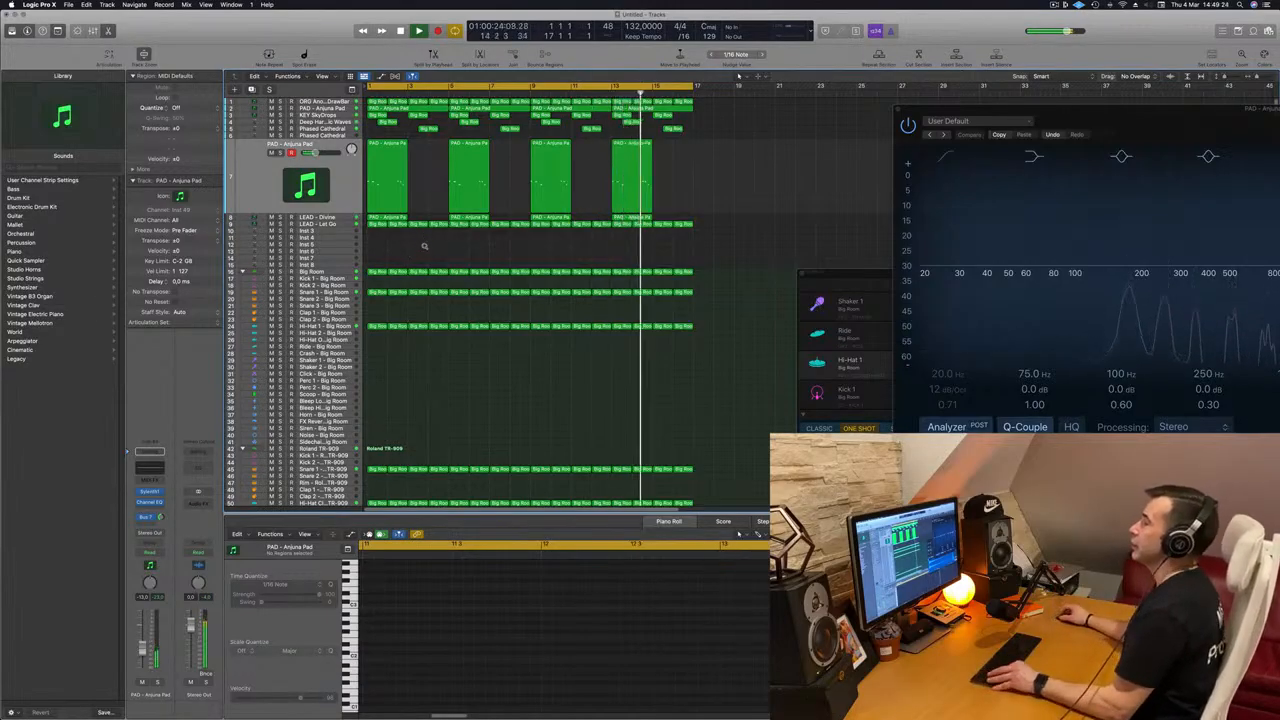
scroll(446, 251, up, 1)
scroll(446, 251, down, 4)
key(space)
key(space)
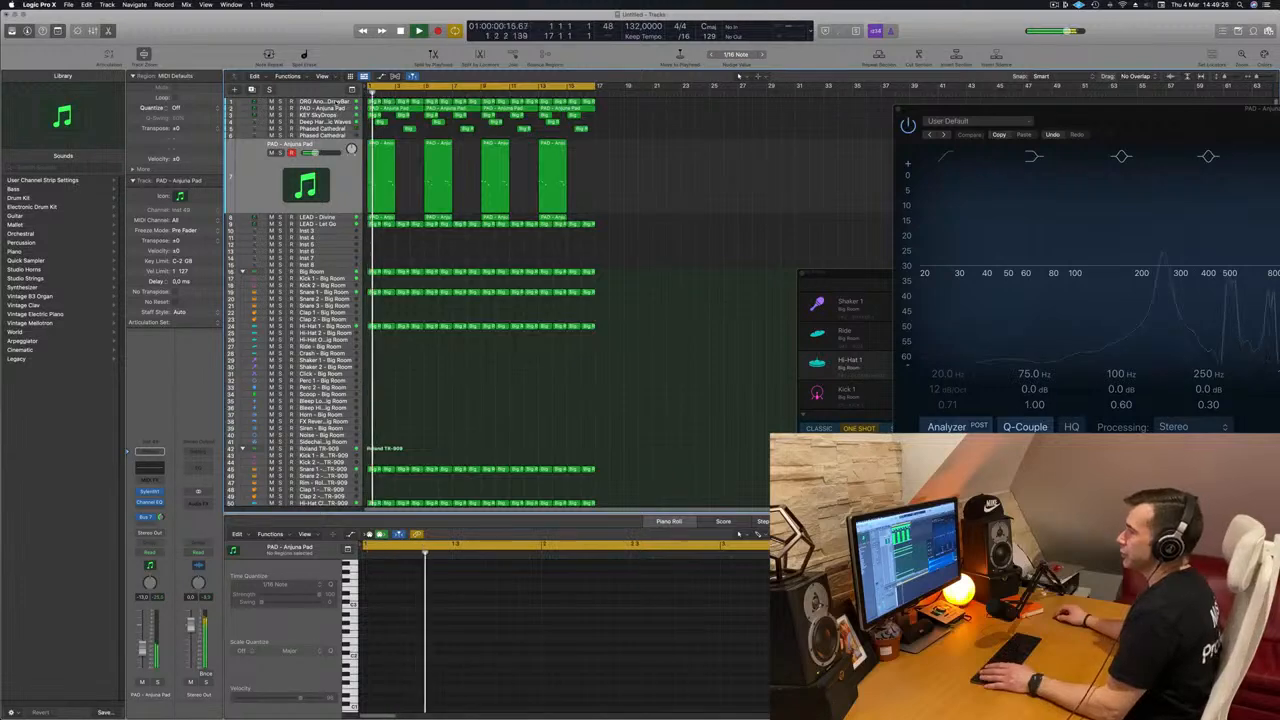
Step: Select the ORG Another DrawBar track, replay from the start, and mute and unmute it to compare the mix
click(300, 102)
key(space)
key(space)
click(270, 113)
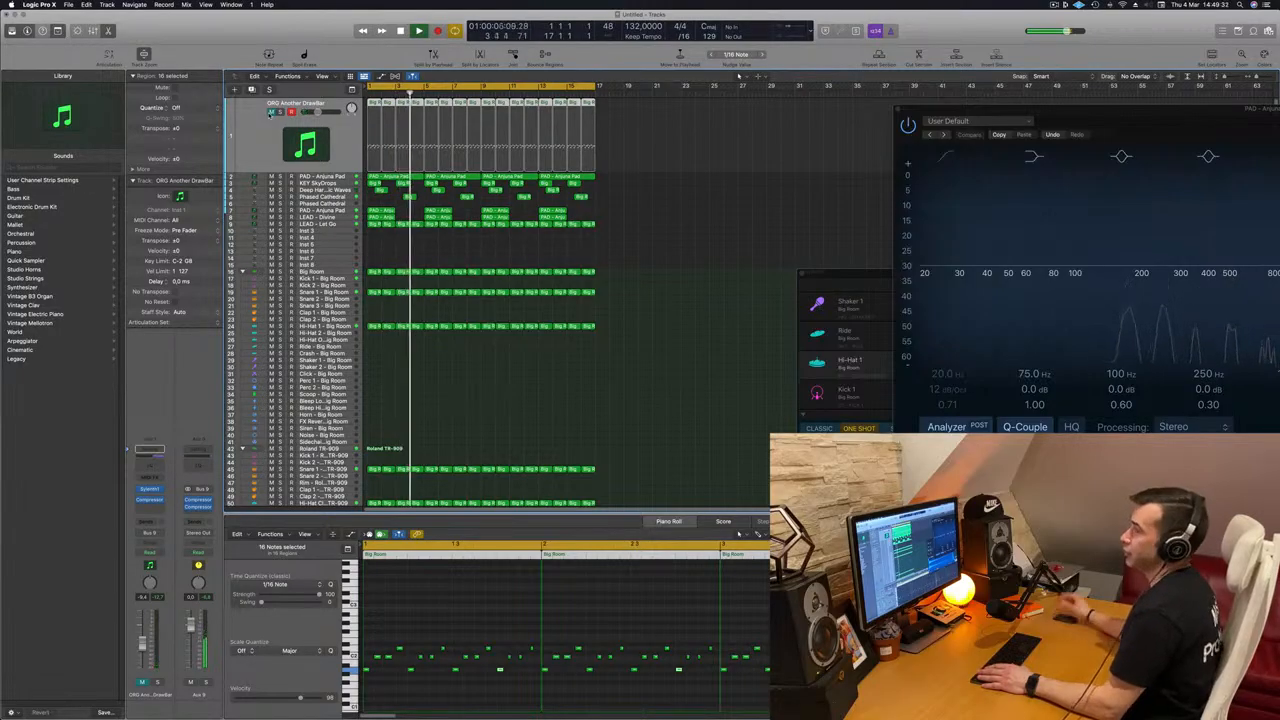
click(270, 113)
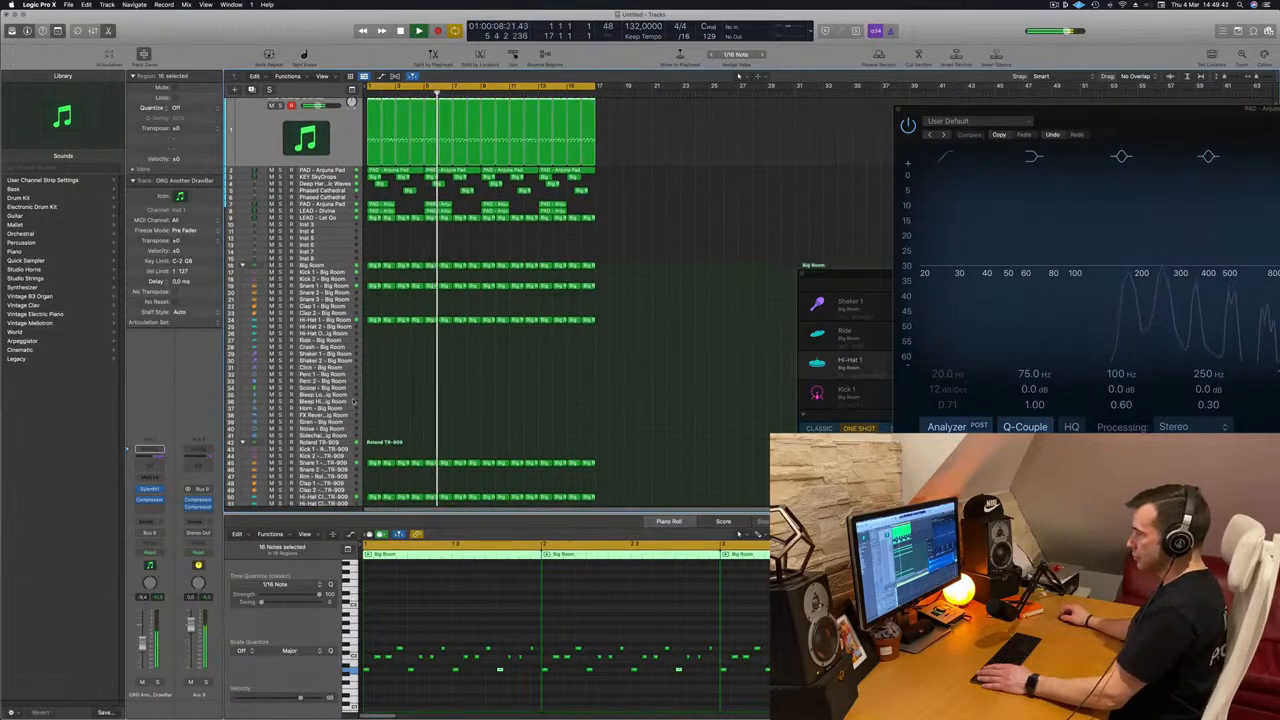
Step: Select the Snare 1 - Roland TR-909 track, replay from the start, and add a third send routed to Bus 9
scroll(328, 410, down, 3)
key(space)
click(330, 410)
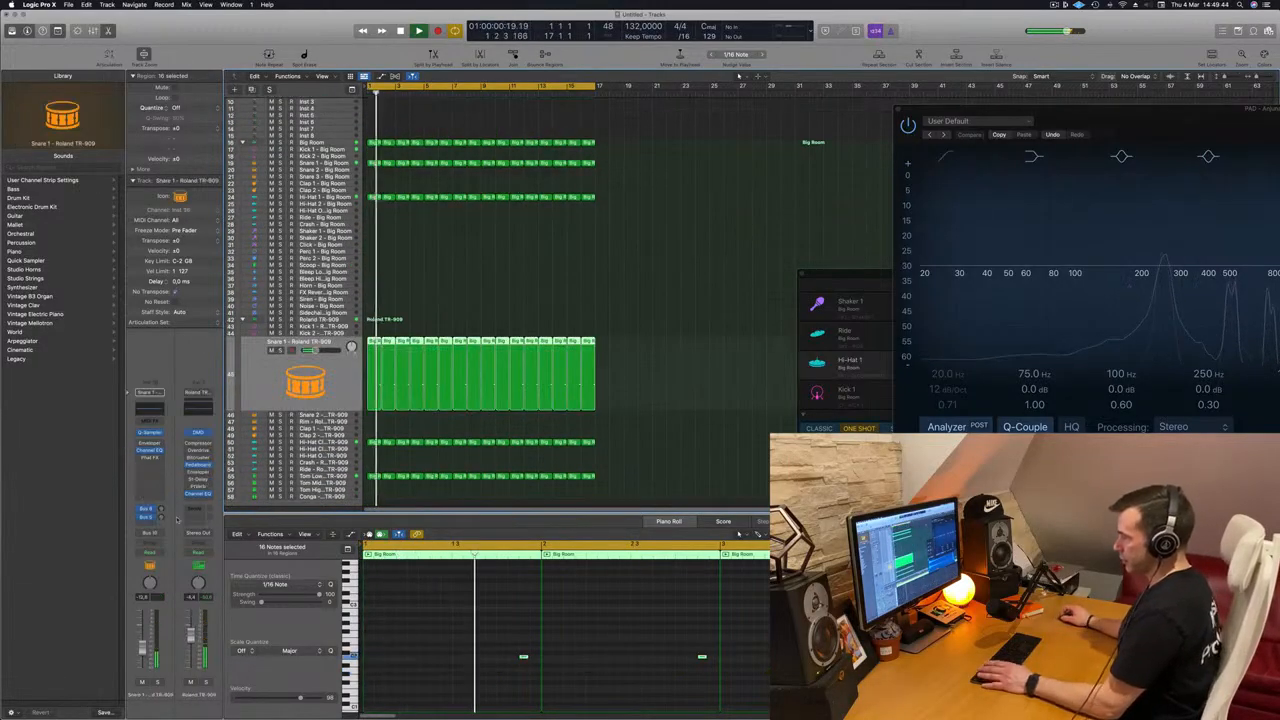
key(space)
key(space)
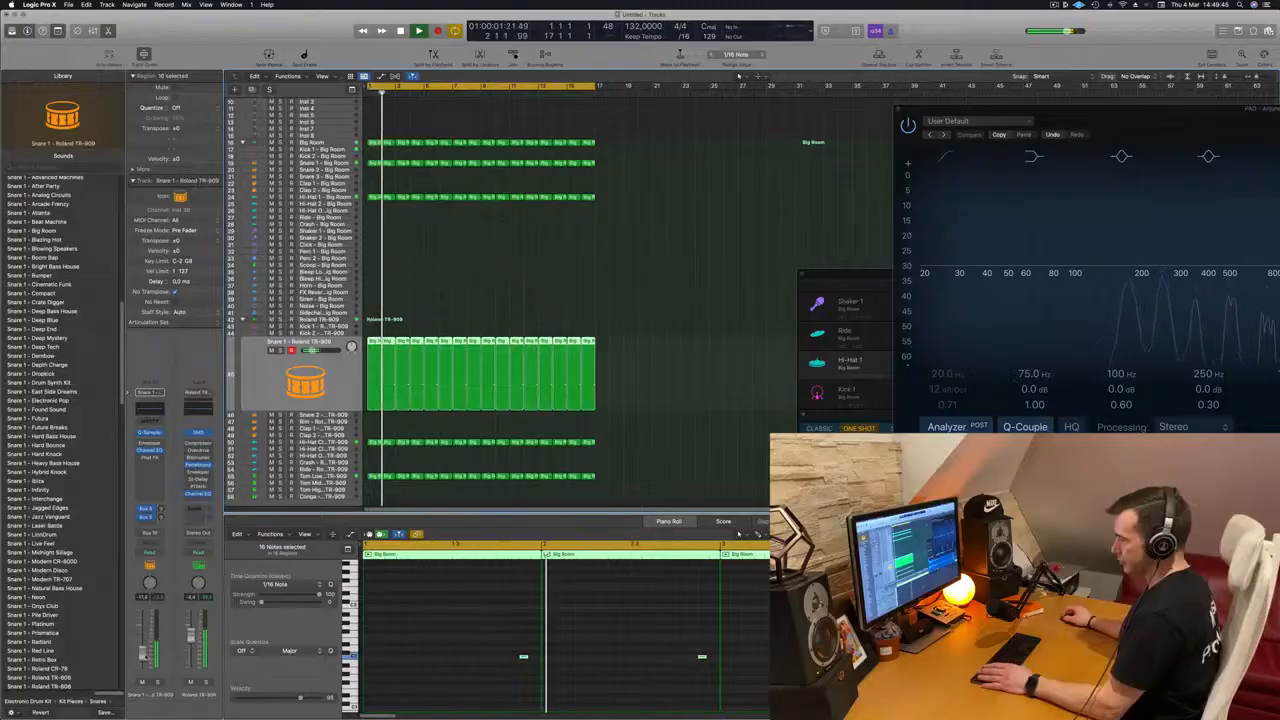
click(141, 525)
mouse_move(150, 536)
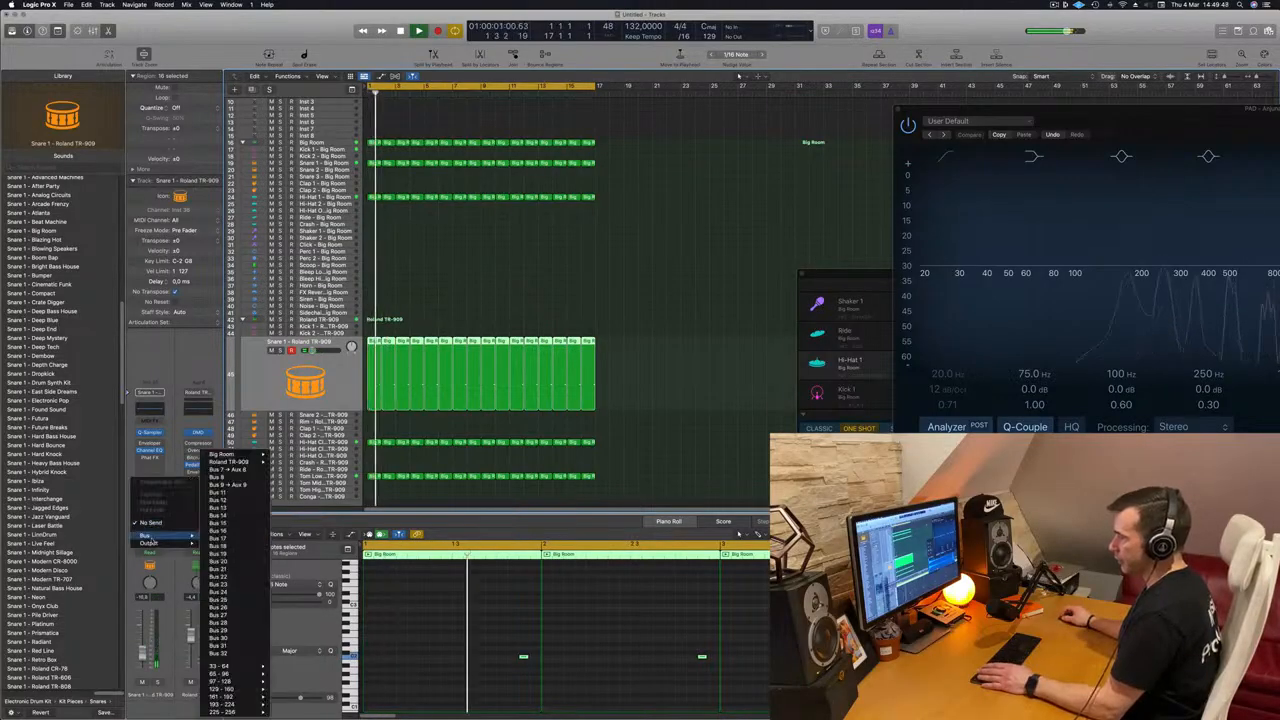
click(230, 484)
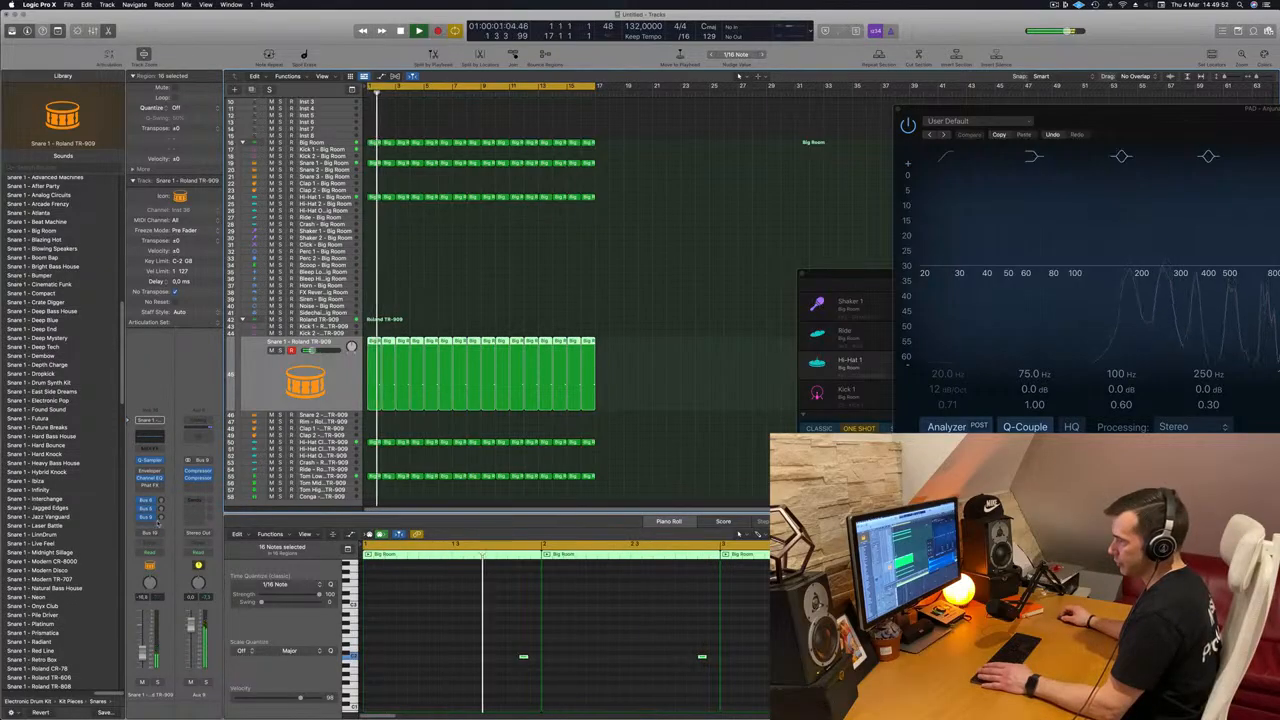
Step: Reroute the snare's new send, trying Bus 8 and settling on Bus 7
click(150, 517)
mouse_move(171, 585)
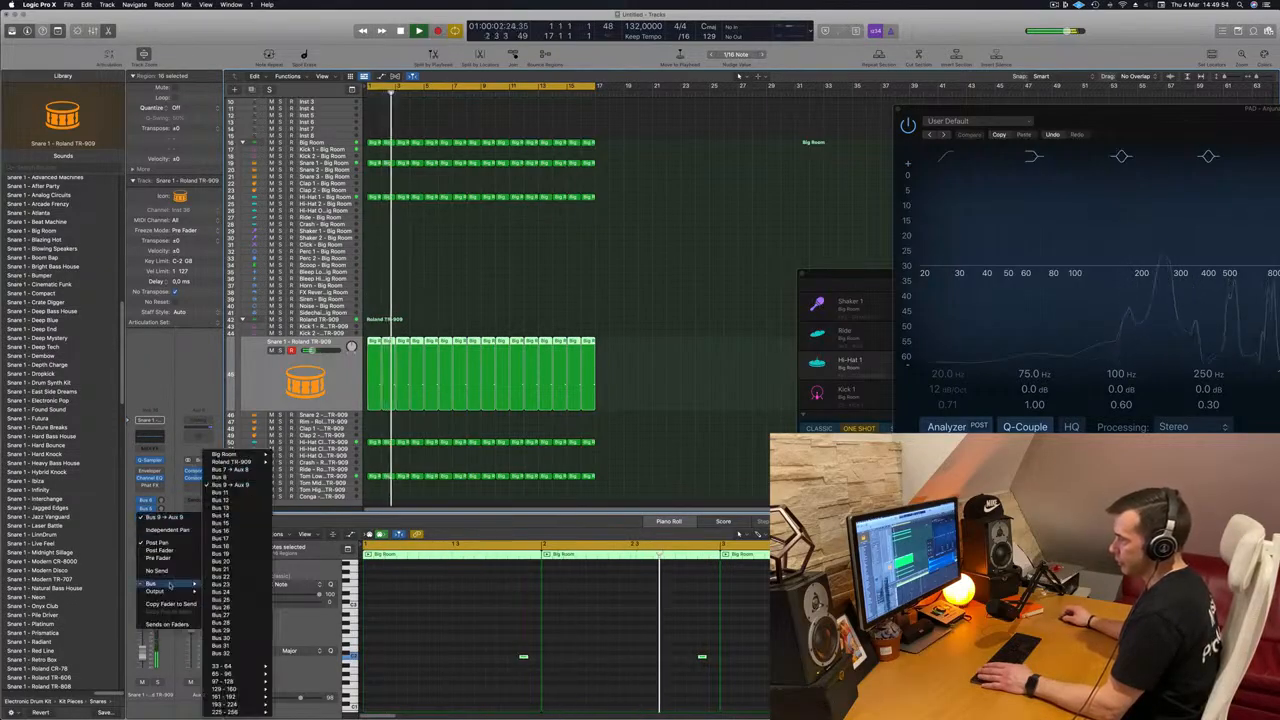
click(237, 479)
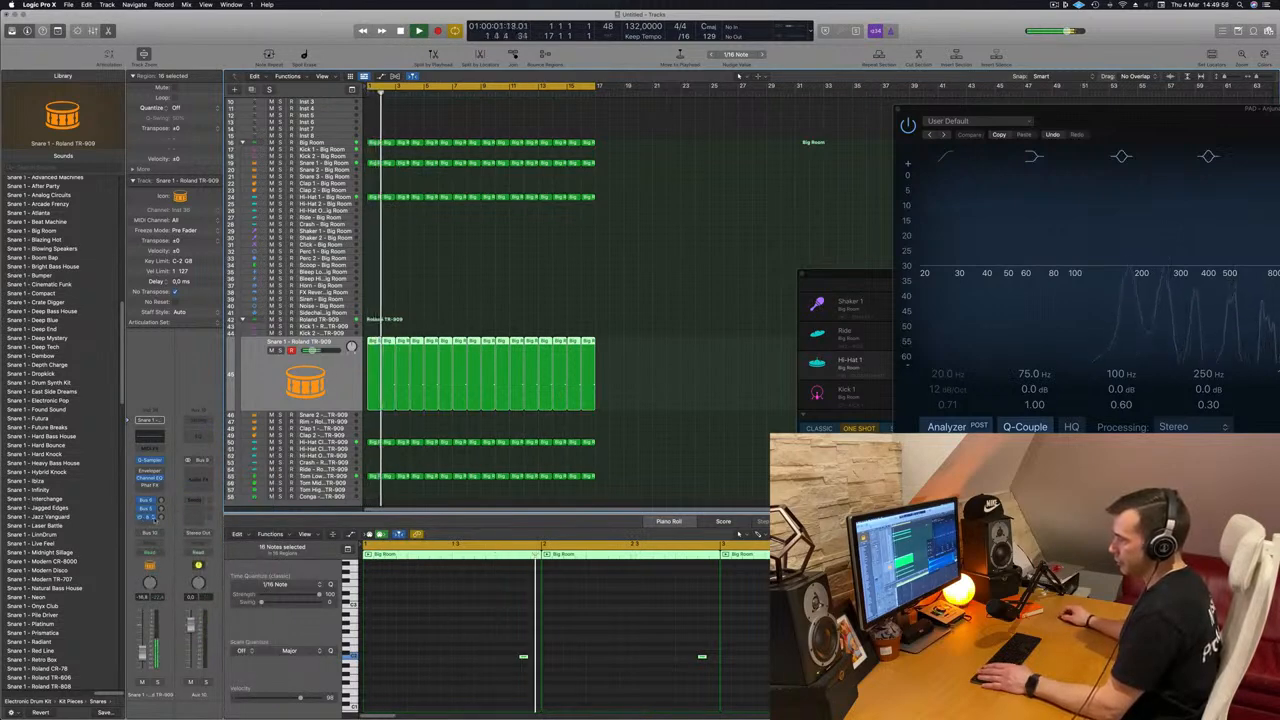
click(150, 516)
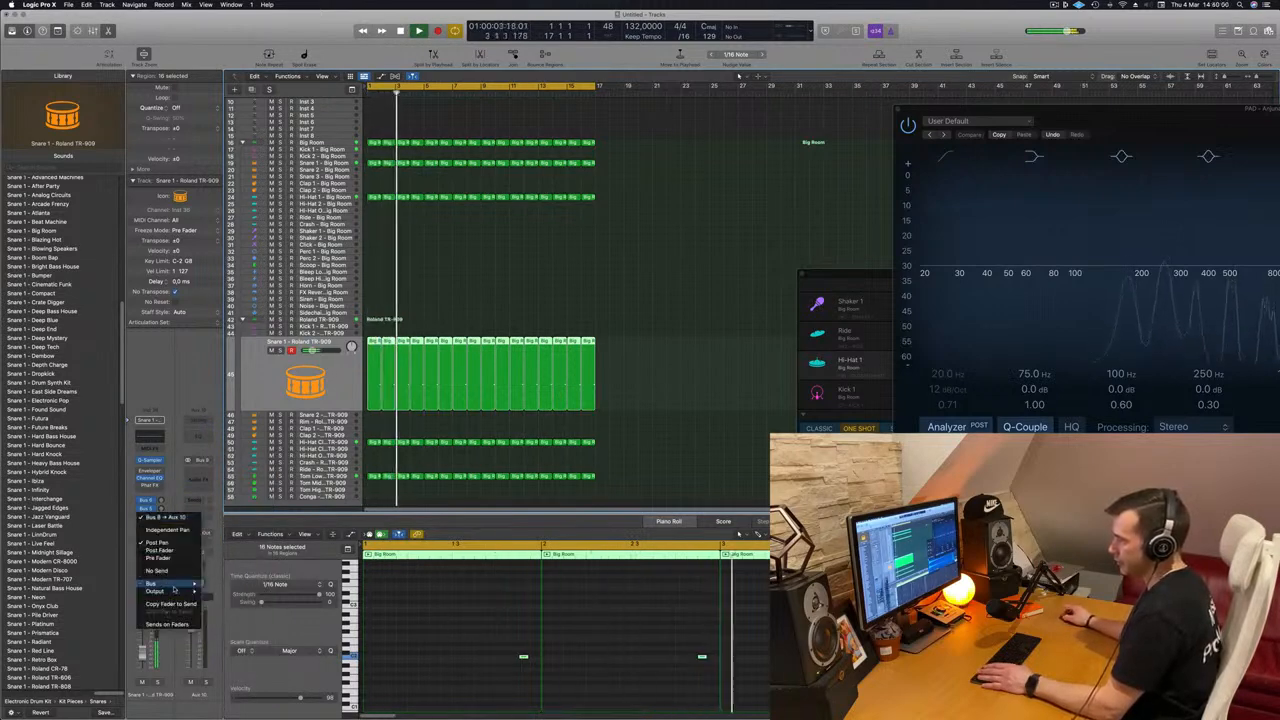
mouse_move(173, 589)
click(235, 477)
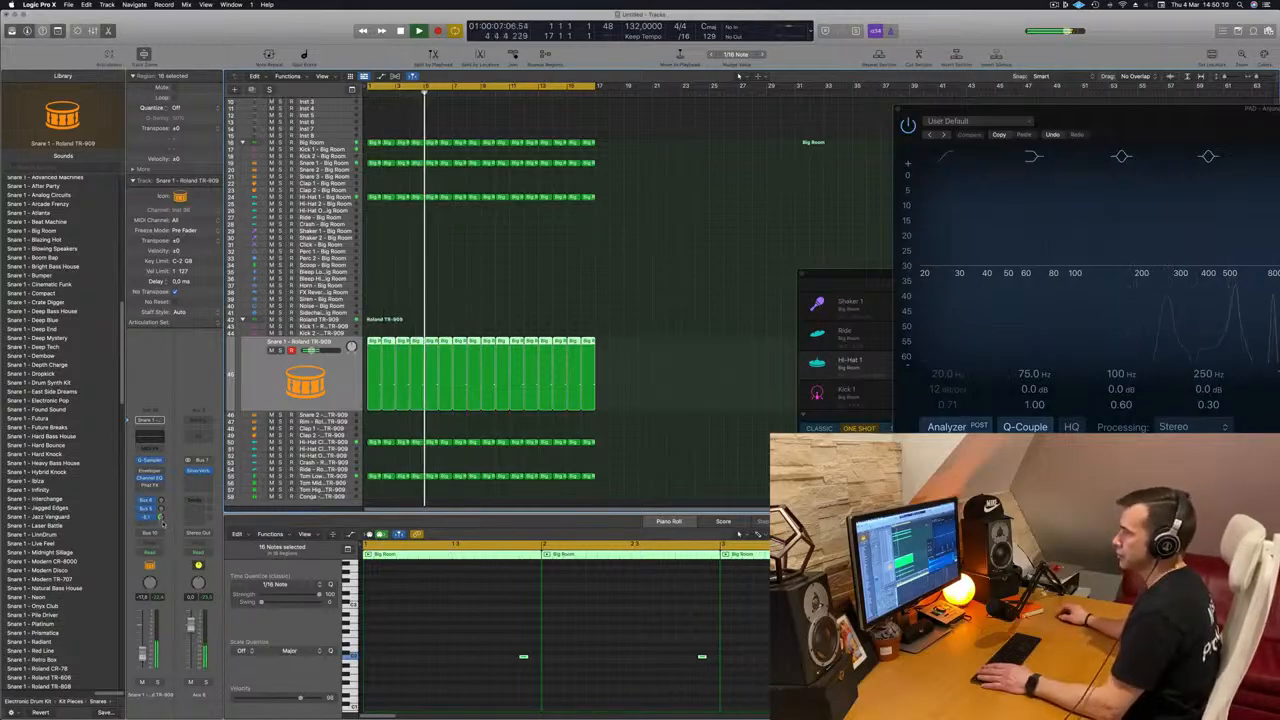
Step: Clear the region selection, bring the whole arrangement into view and replay it from the start
scroll(521, 287, up, 3)
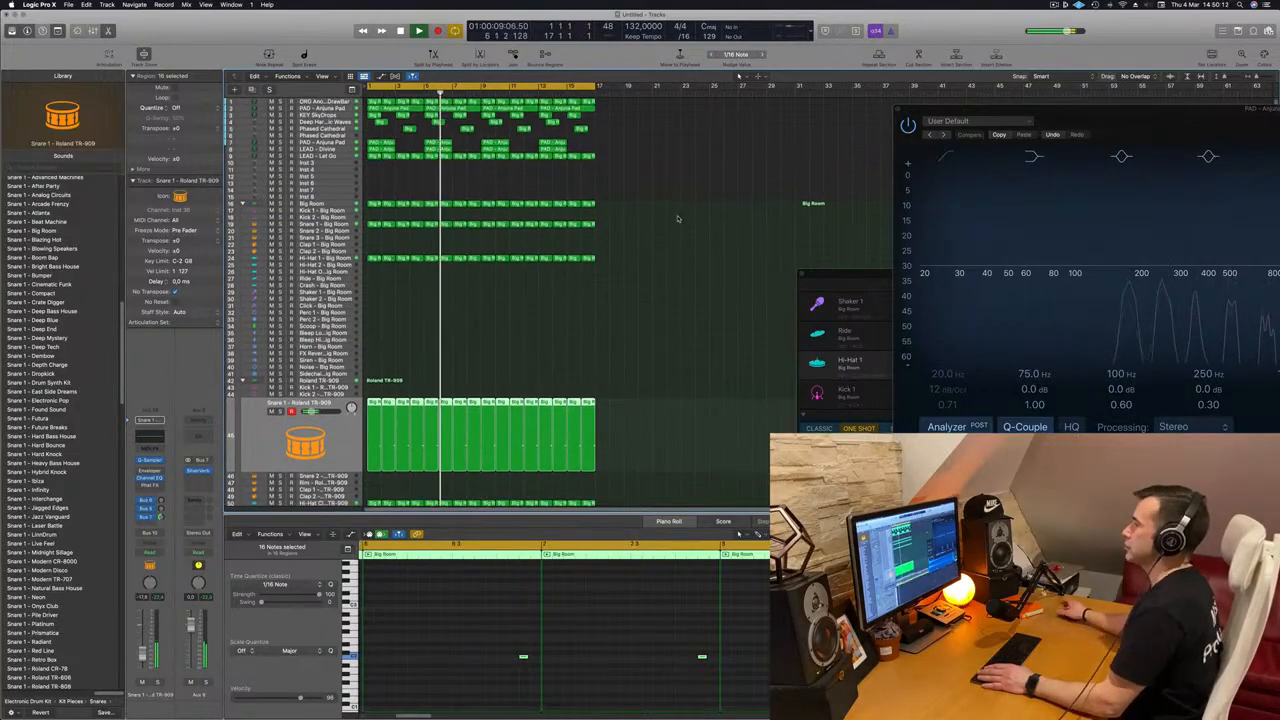
click(536, 198)
scroll(397, 208, up, 5)
scroll(397, 209, down, 2)
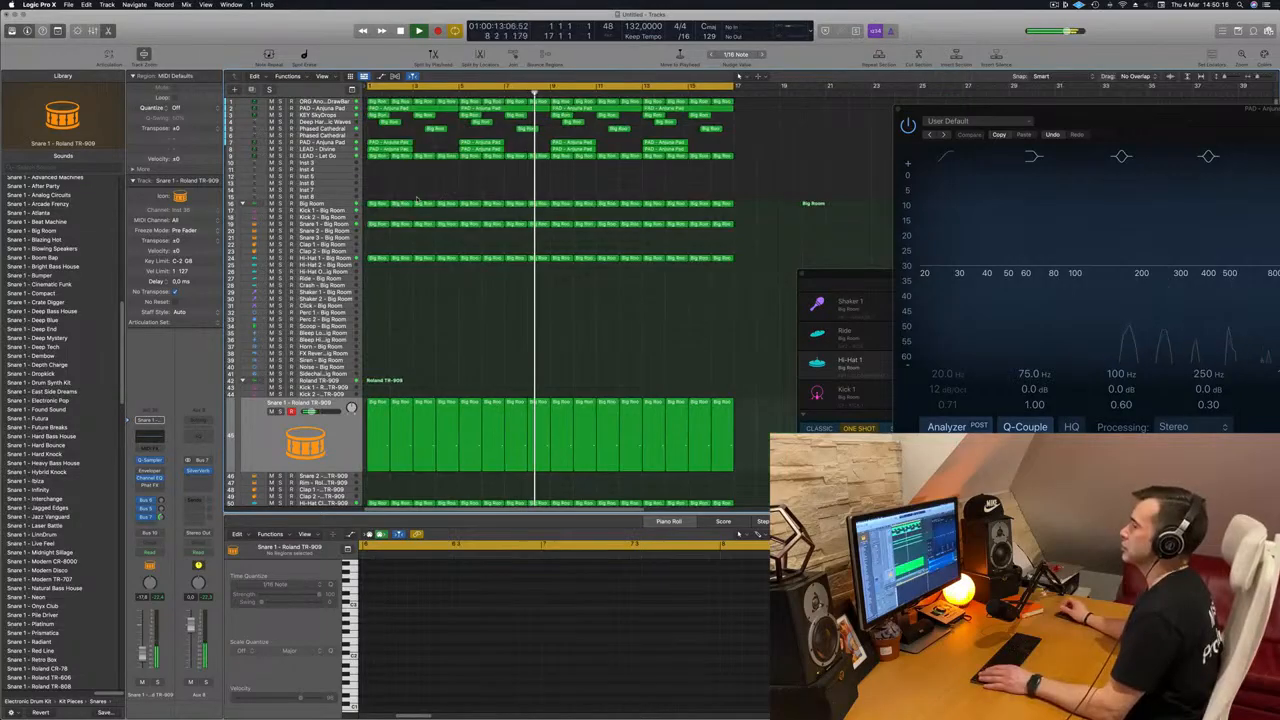
scroll(421, 199, down, 3)
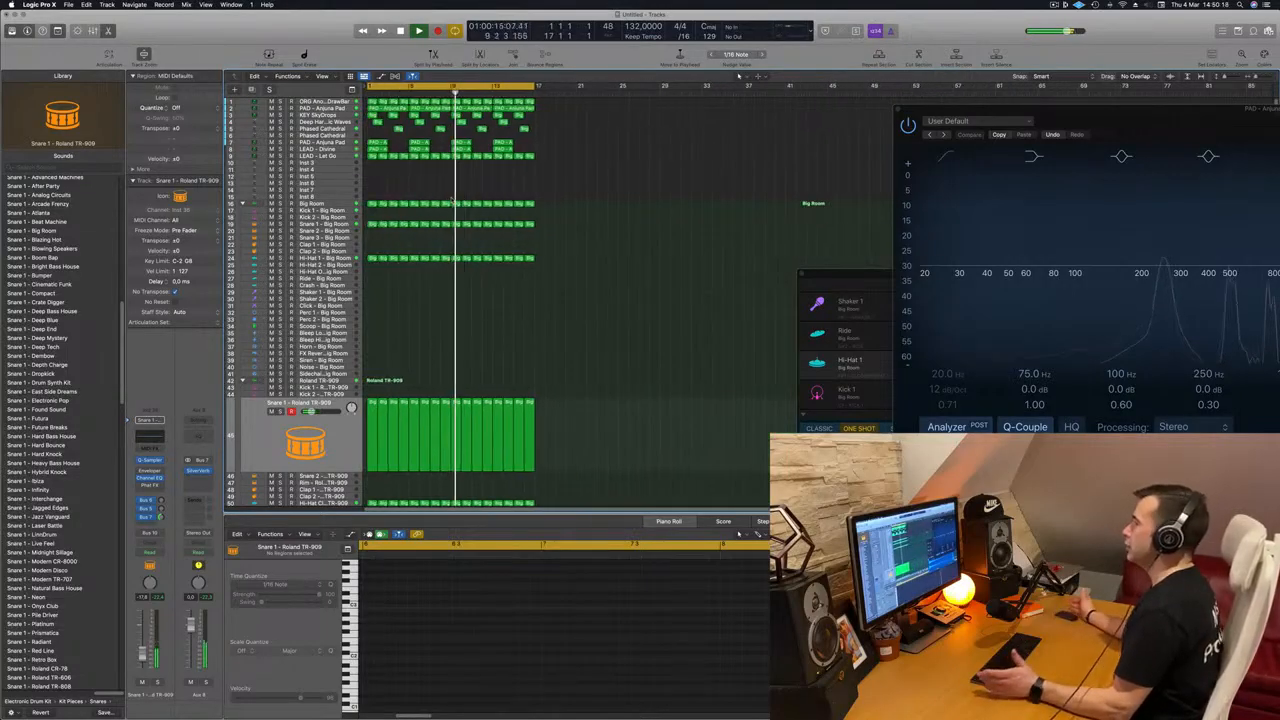
key(Return)
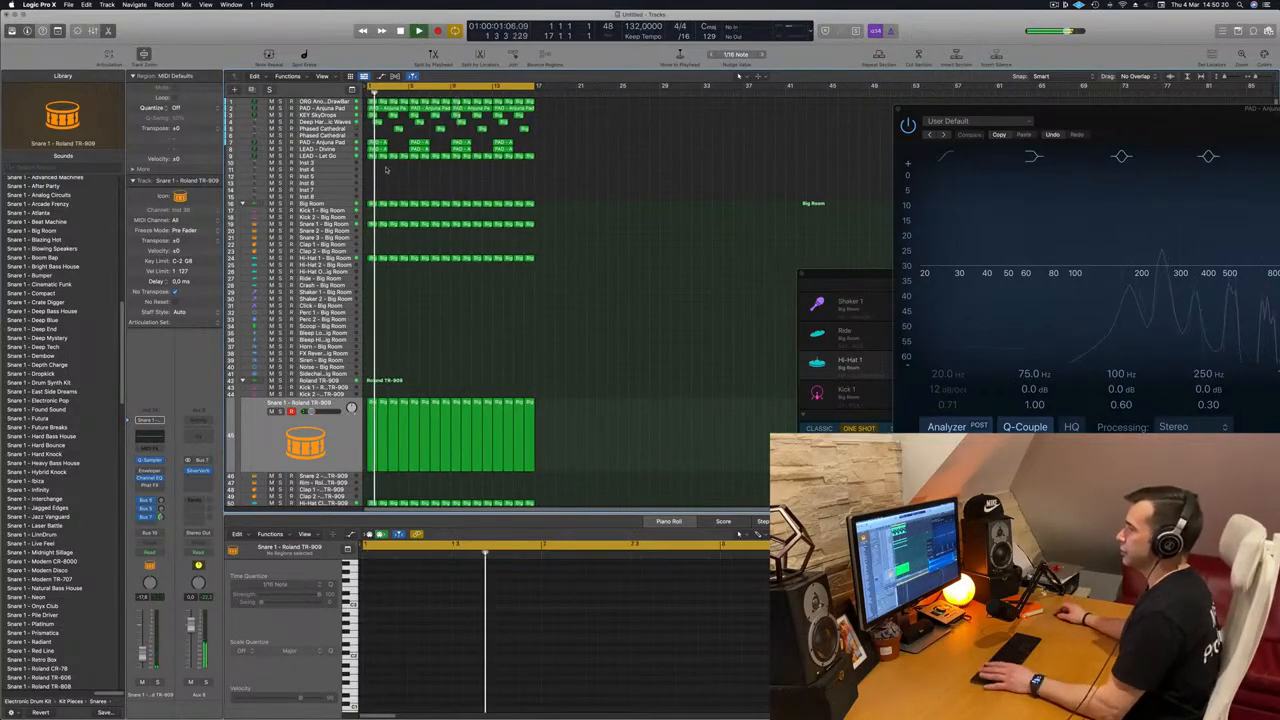
key(Return)
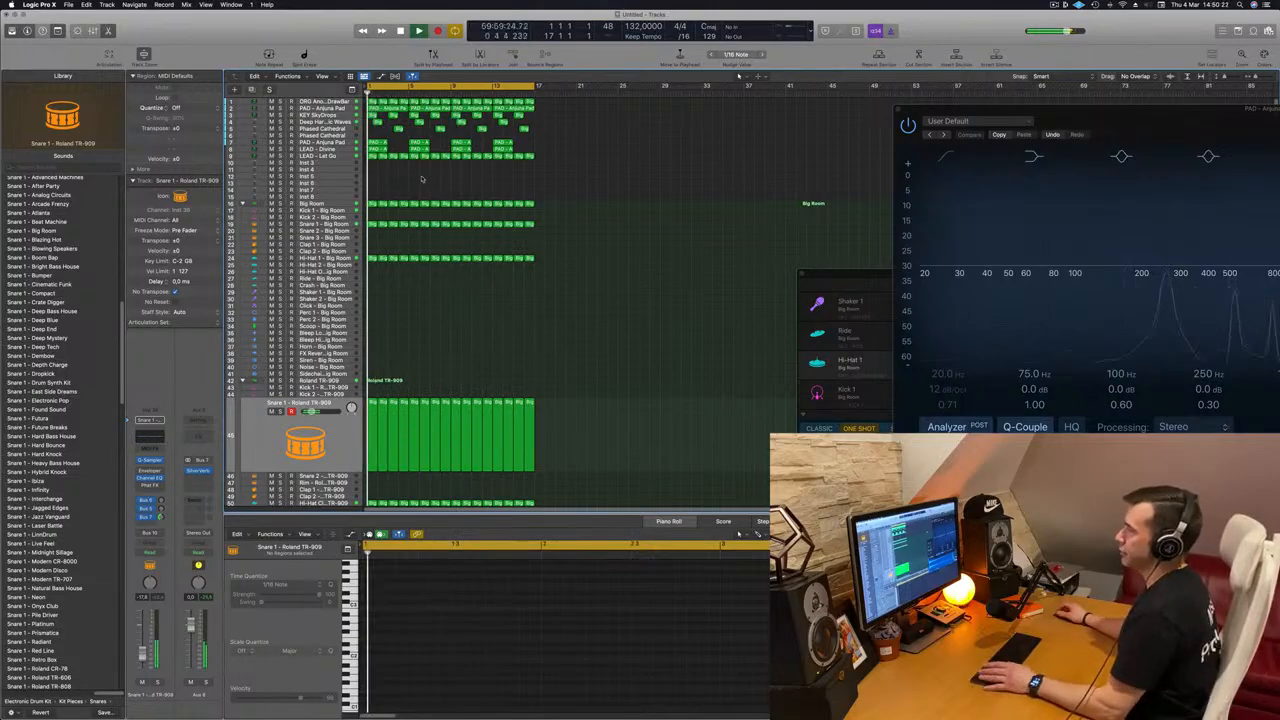
Step: Select all regions, repeat them once after the originals, and extend the cycle range to bar 33
key(super+a)
key(super+r)
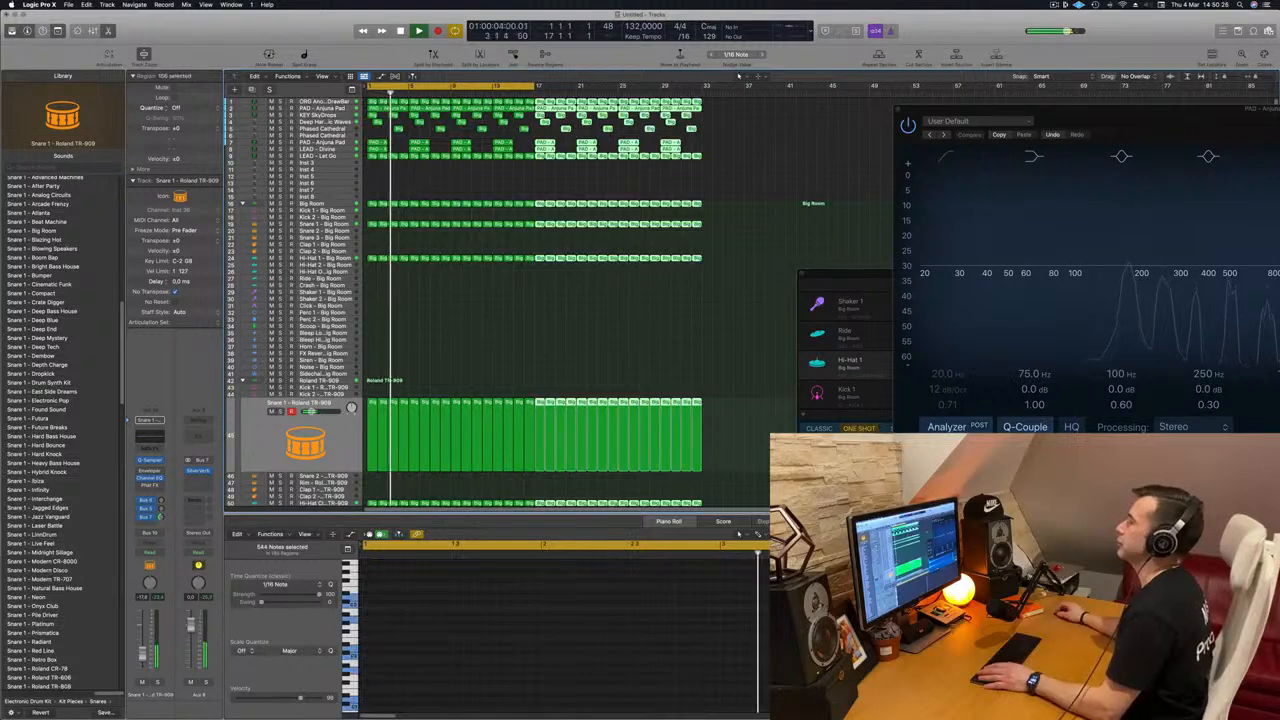
drag(535, 86, 702, 87)
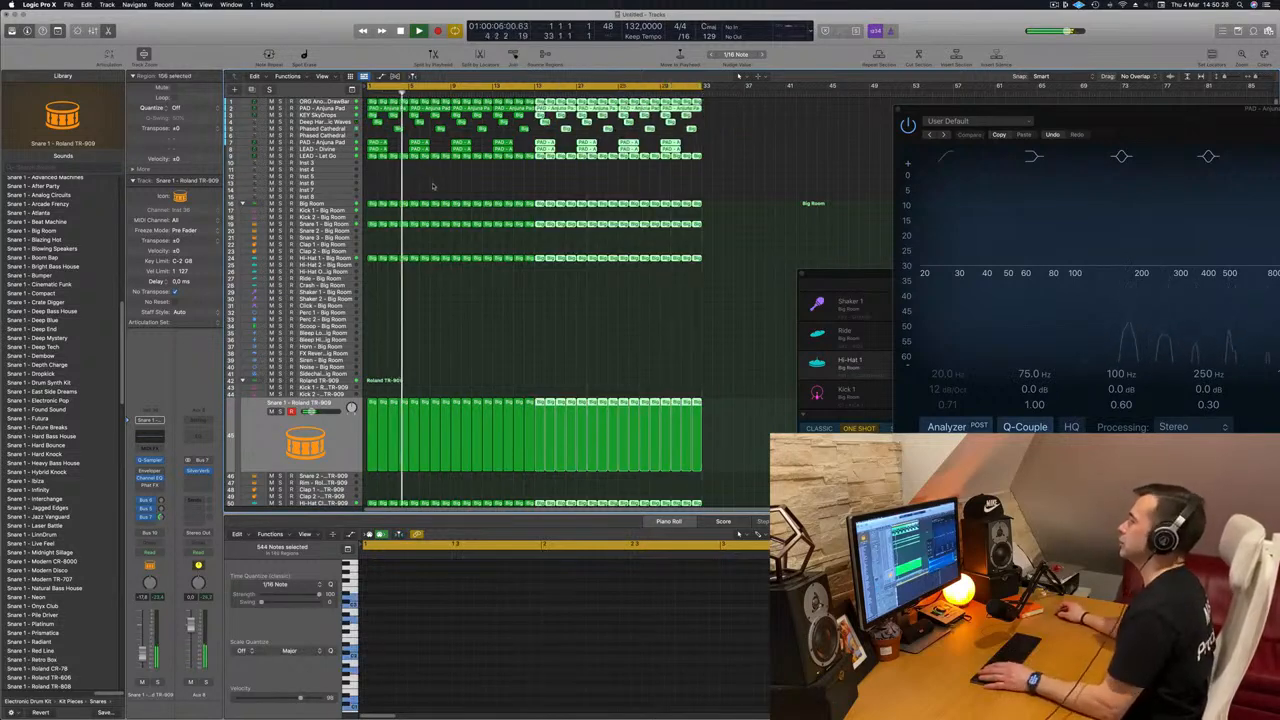
scroll(433, 185, up, 10)
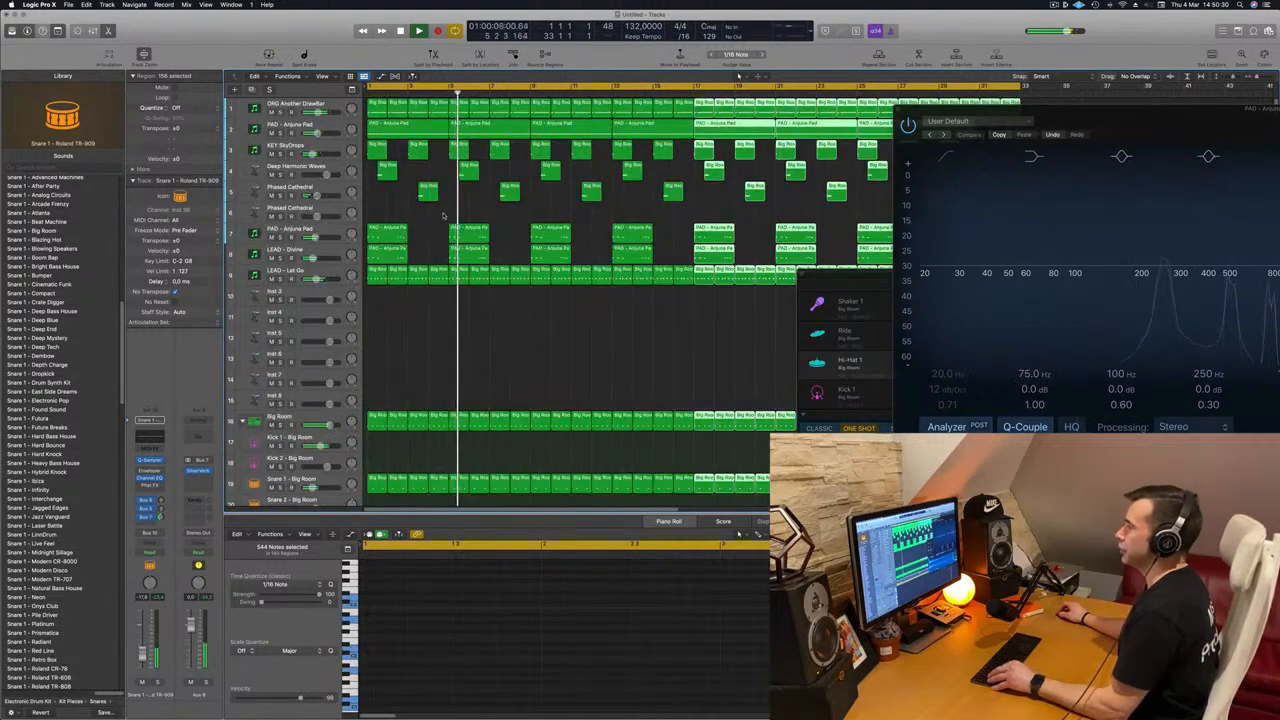
scroll(438, 213, down, 5)
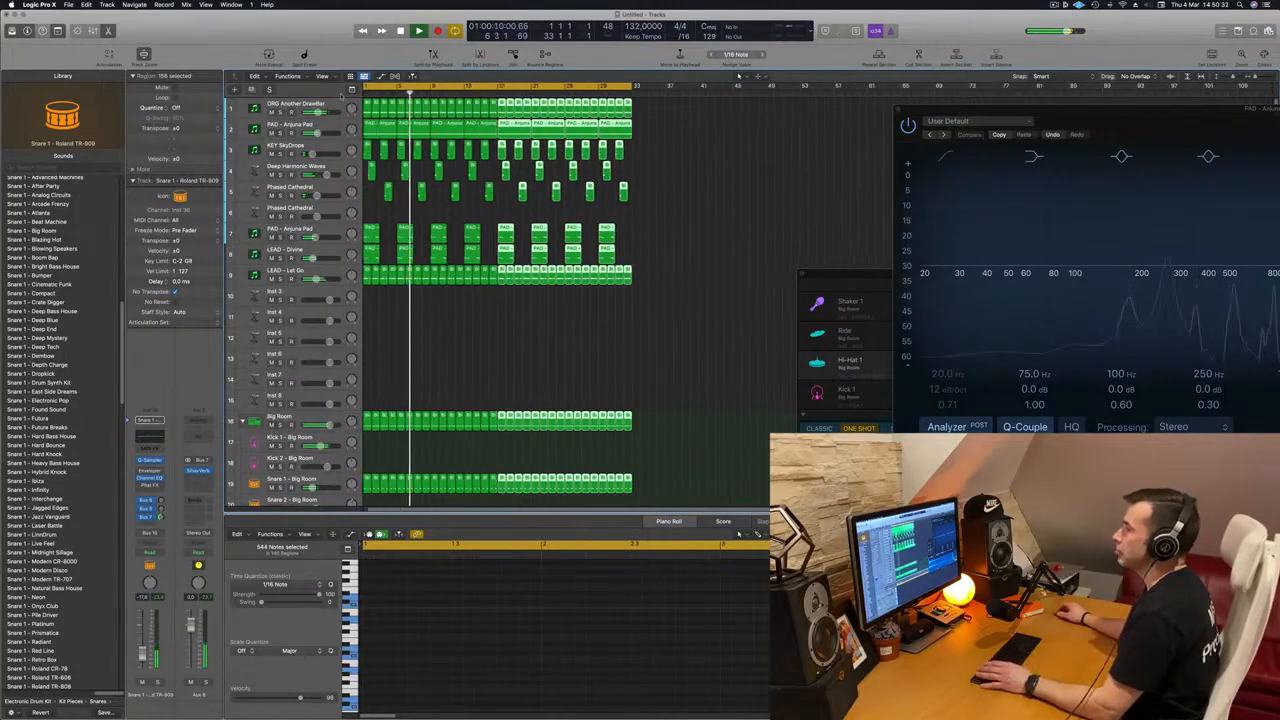
Step: Duplicate the upper PAD - Anjuna Pad track with its settings and place the new empty track below LEAD - Let Go
click(309, 125)
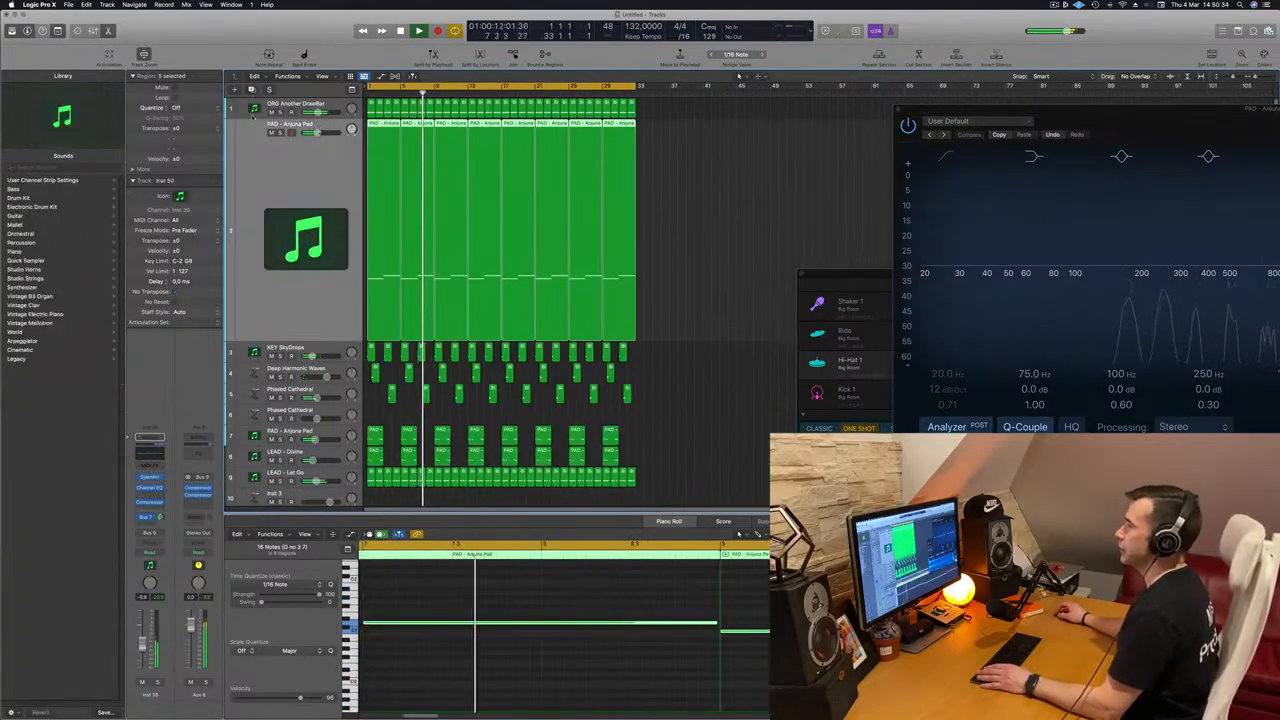
key(super+d)
drag(316, 276, 318, 462)
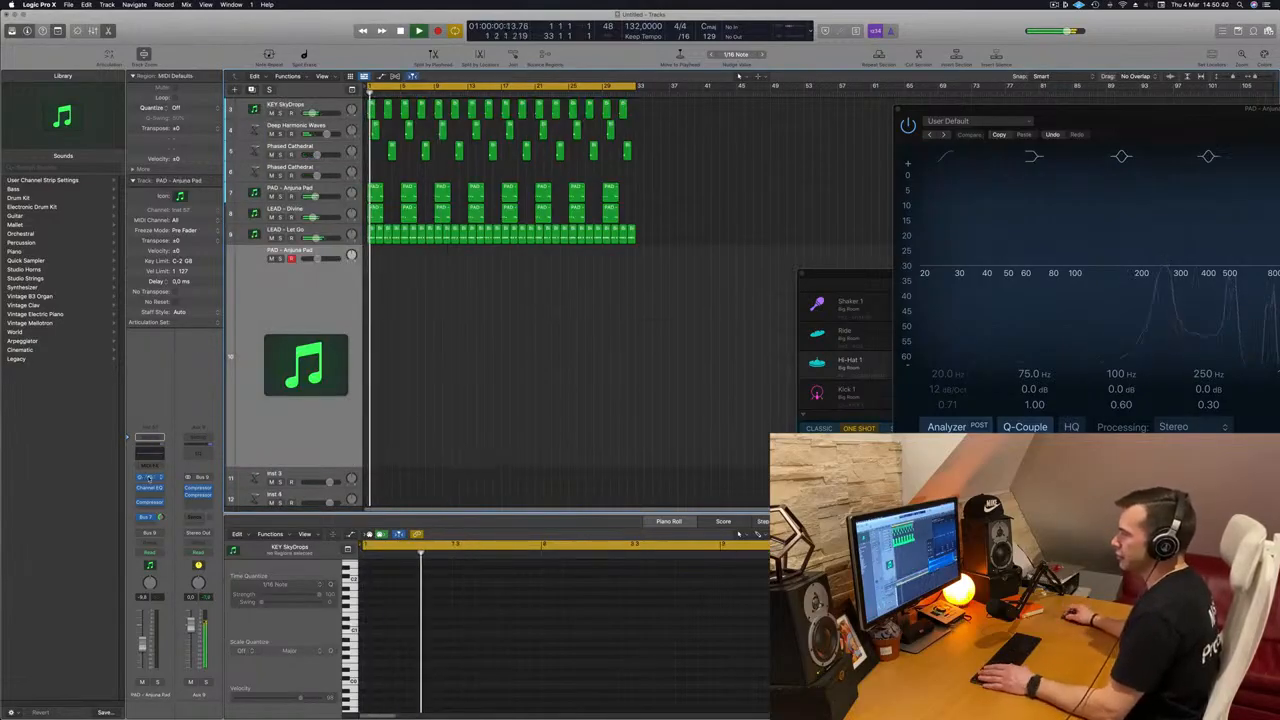
Step: Open Sylenth1 on the new track, show the Musical Typing keyboard, arrange both windows and audition pad notes over the track
click(149, 478)
drag(656, 122, 755, 225)
key(super+k)
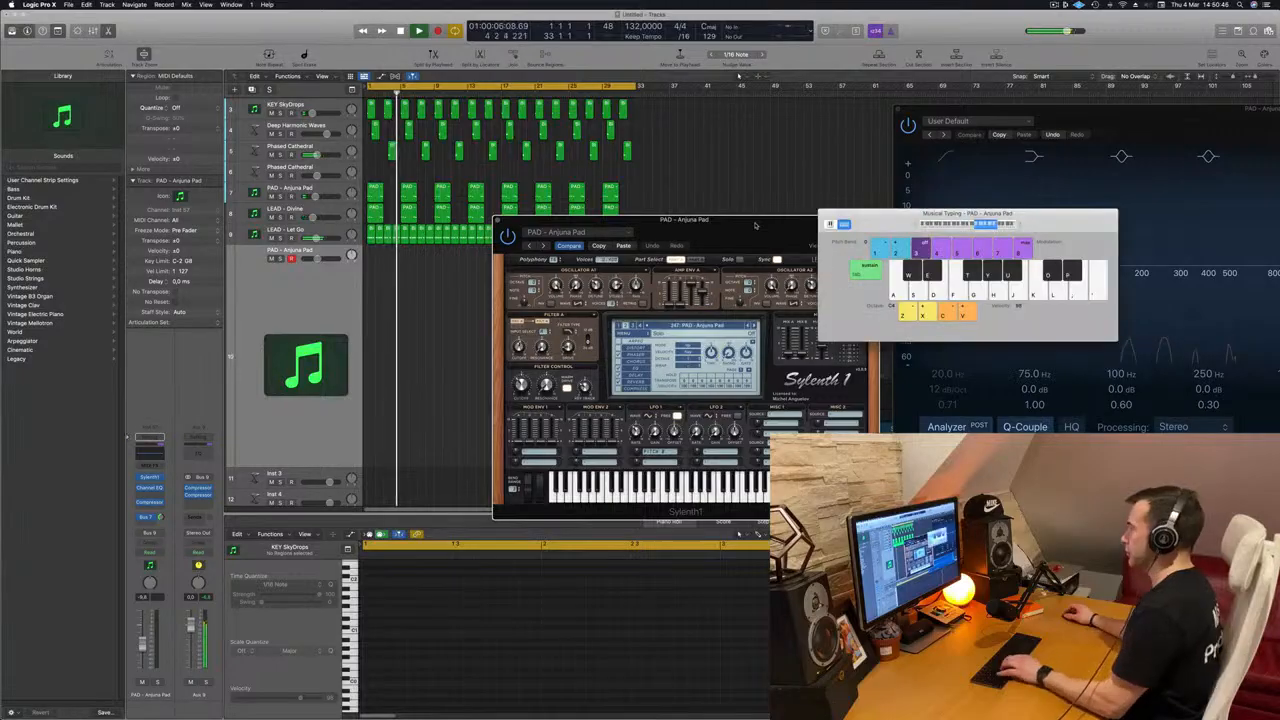
drag(739, 232, 592, 252)
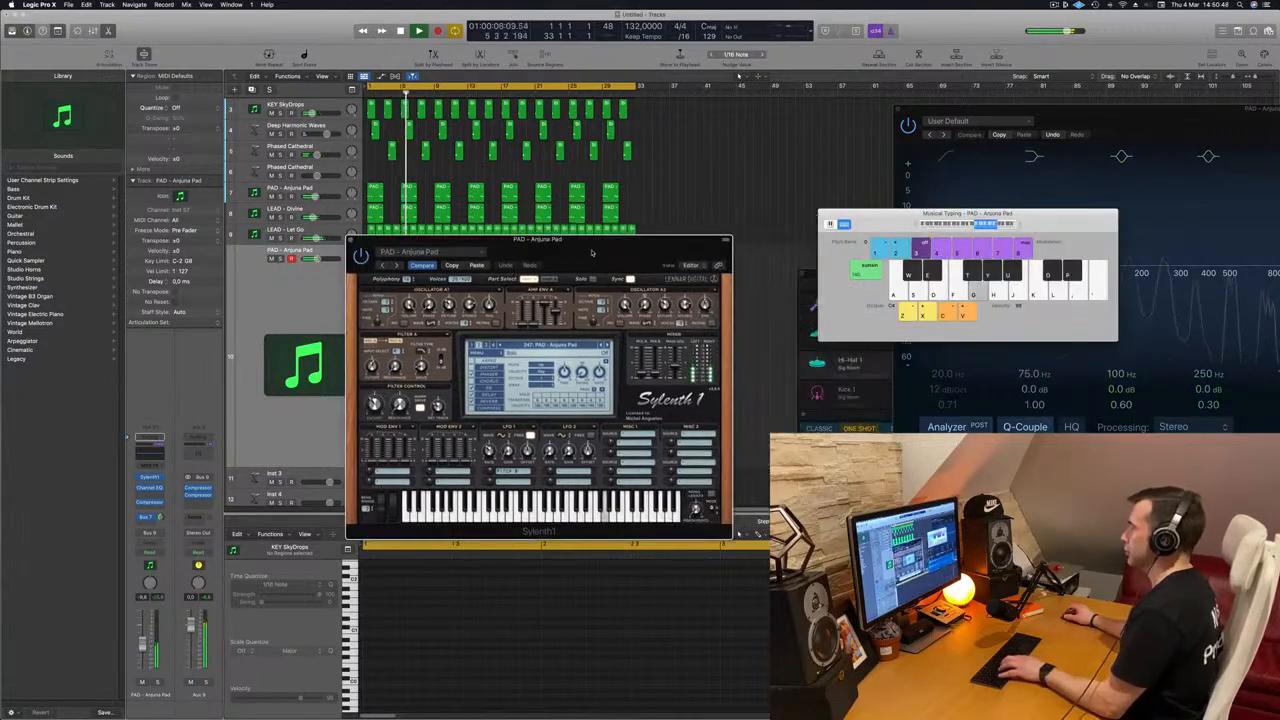
key(k)
mouse_move(602, 240)
mouse_down()
mouse_move(686, 181)
mouse_move(597, 248)
mouse_up()
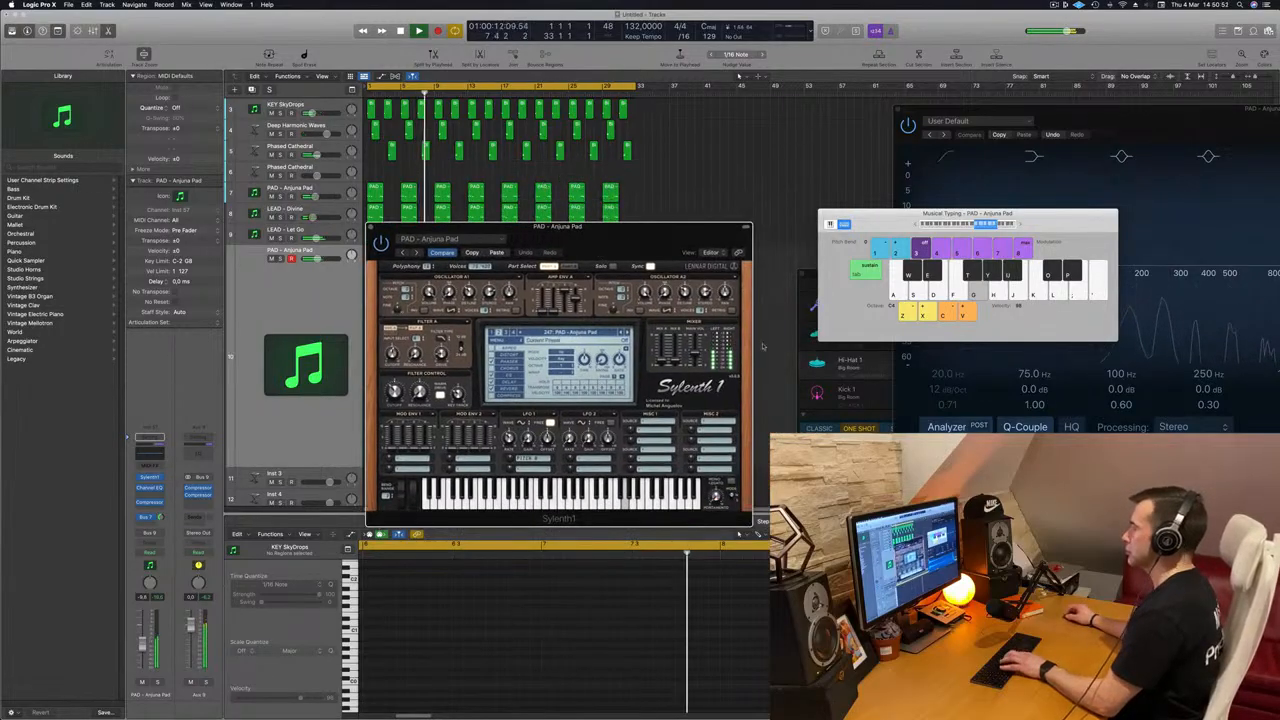
key(k)
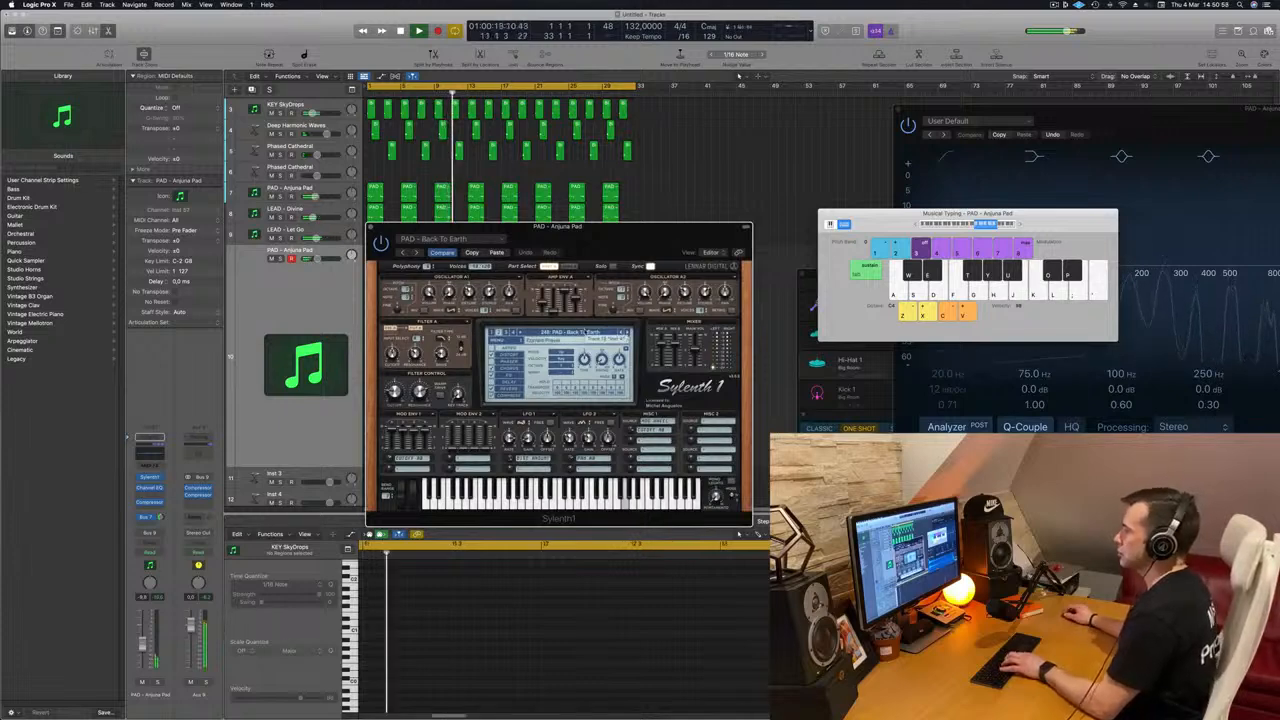
Step: Load the LEAD - Basic Super Saw preset, lower Musical Typing by one octave and audition notes while replaying the track
click(567, 332)
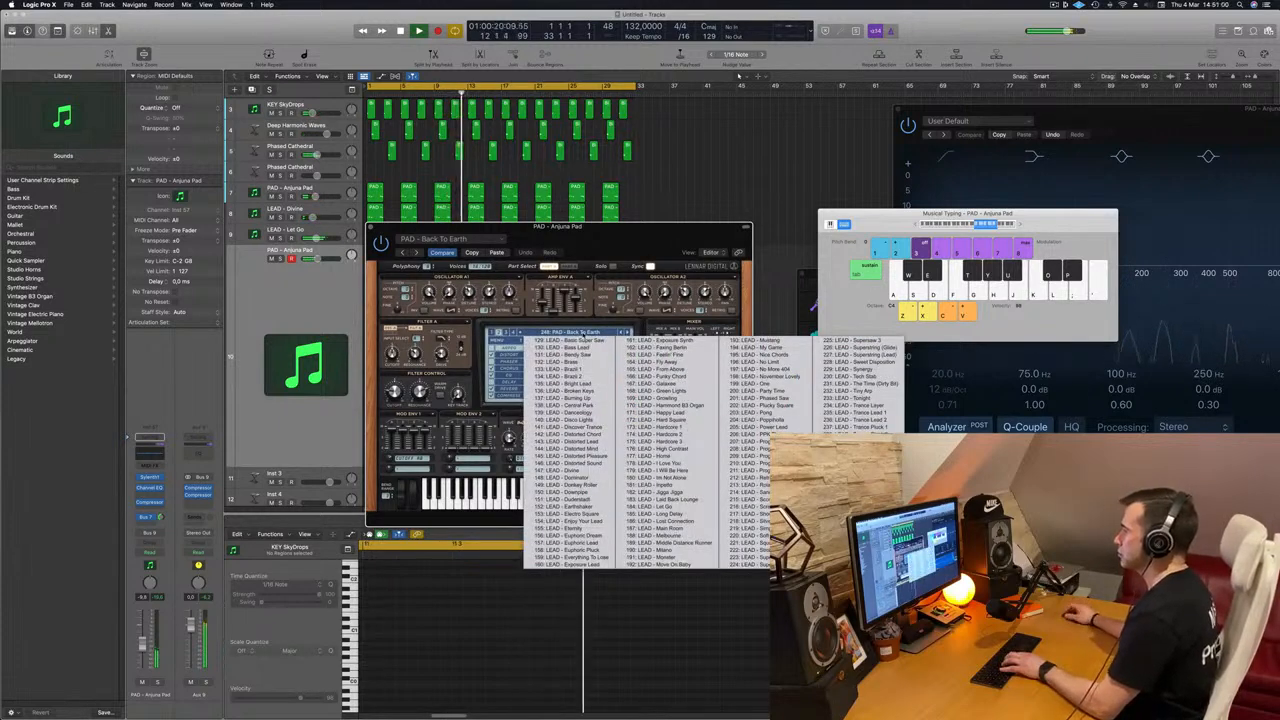
click(583, 341)
drag(597, 227, 677, 201)
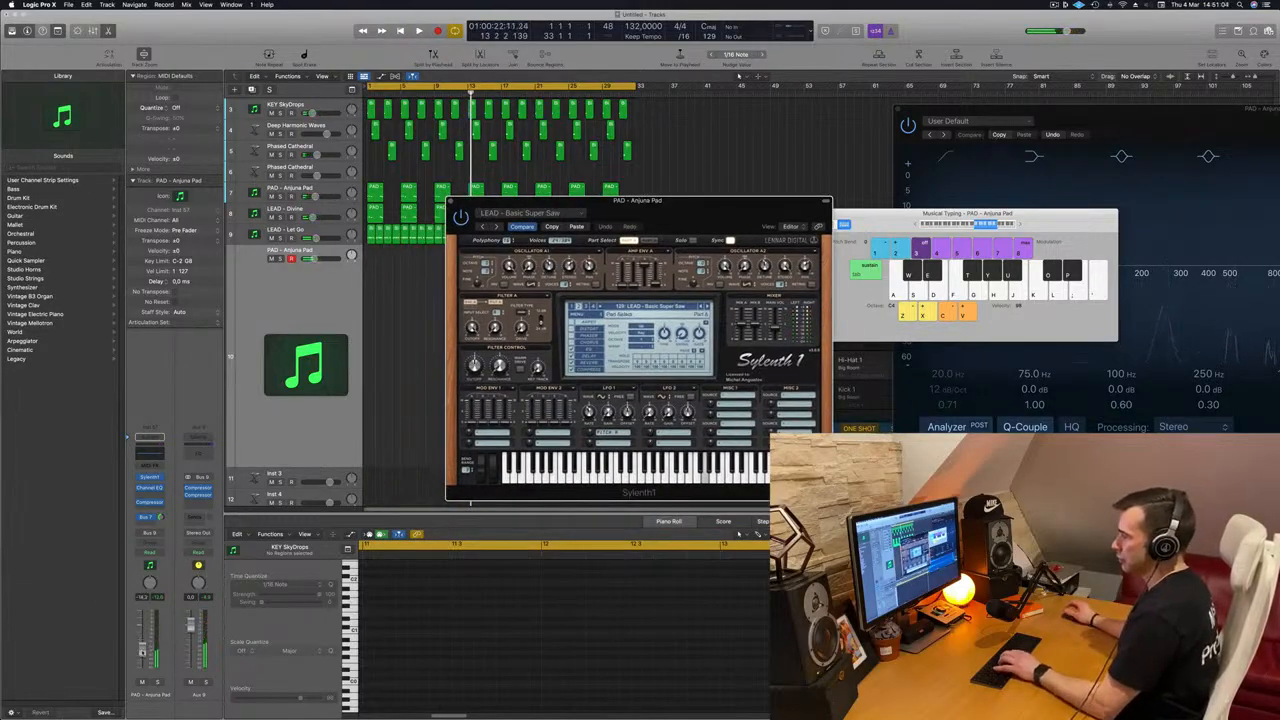
key(space)
key(f)
click(977, 225)
key(f)
key(g)
drag(755, 201, 642, 173)
key(h)
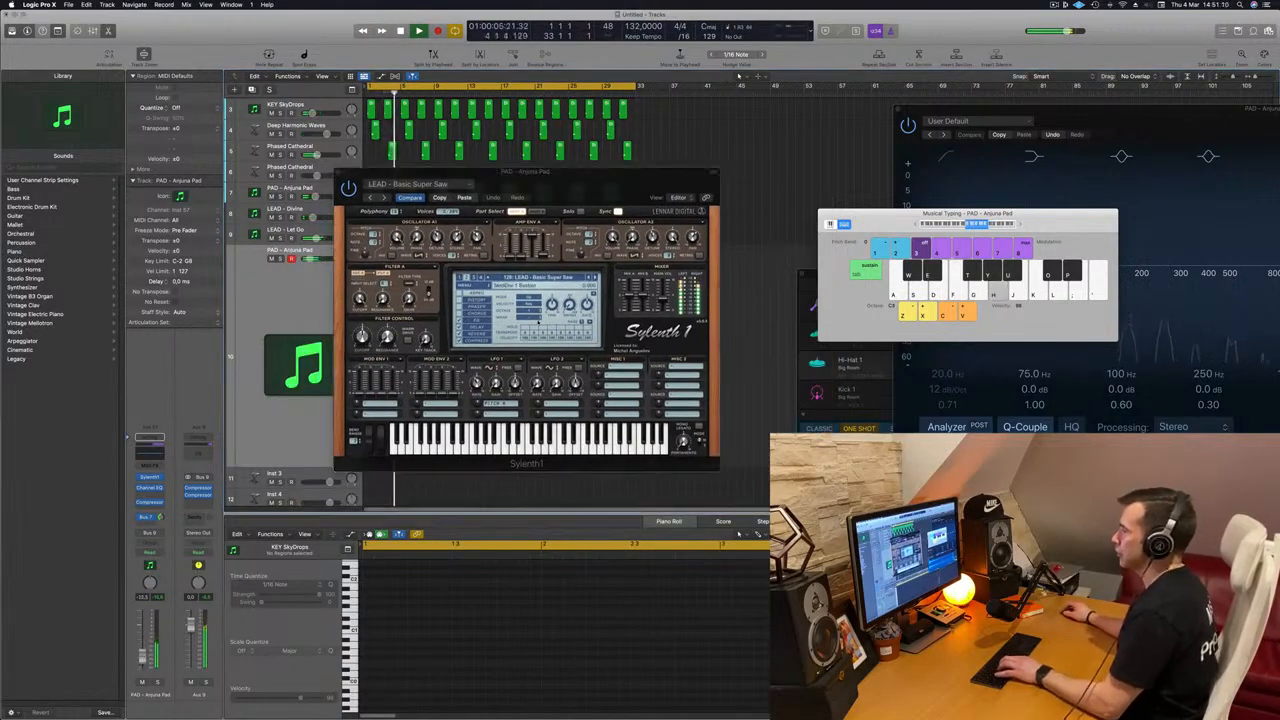
Step: Step forward through the Sylenth1 presets from LEAD - Bass Lead towards LEAD - Brass, auditioning each with a note
click(596, 279)
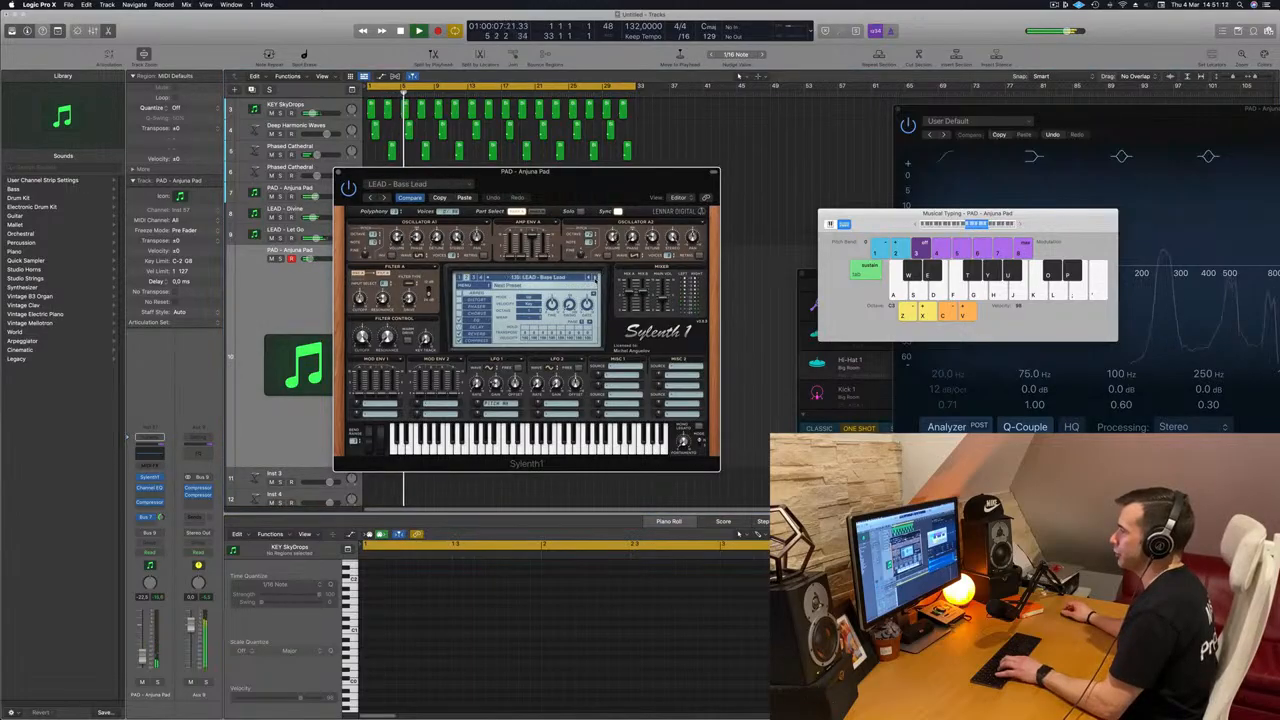
key(f)
click(596, 279)
key(f)
Step: Load the LEAD - 80's Cop preset in Sylenth1 and adjust its filter control cutoff
click(538, 279)
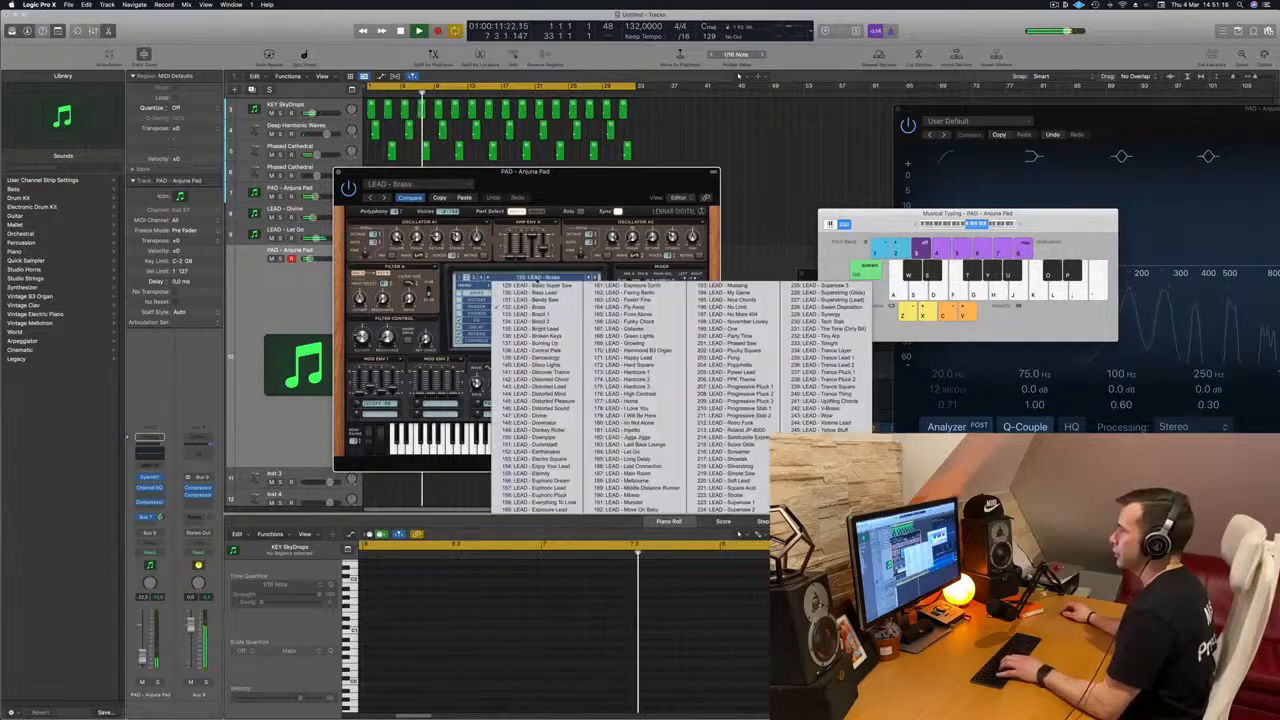
click(459, 278)
click(538, 279)
click(828, 473)
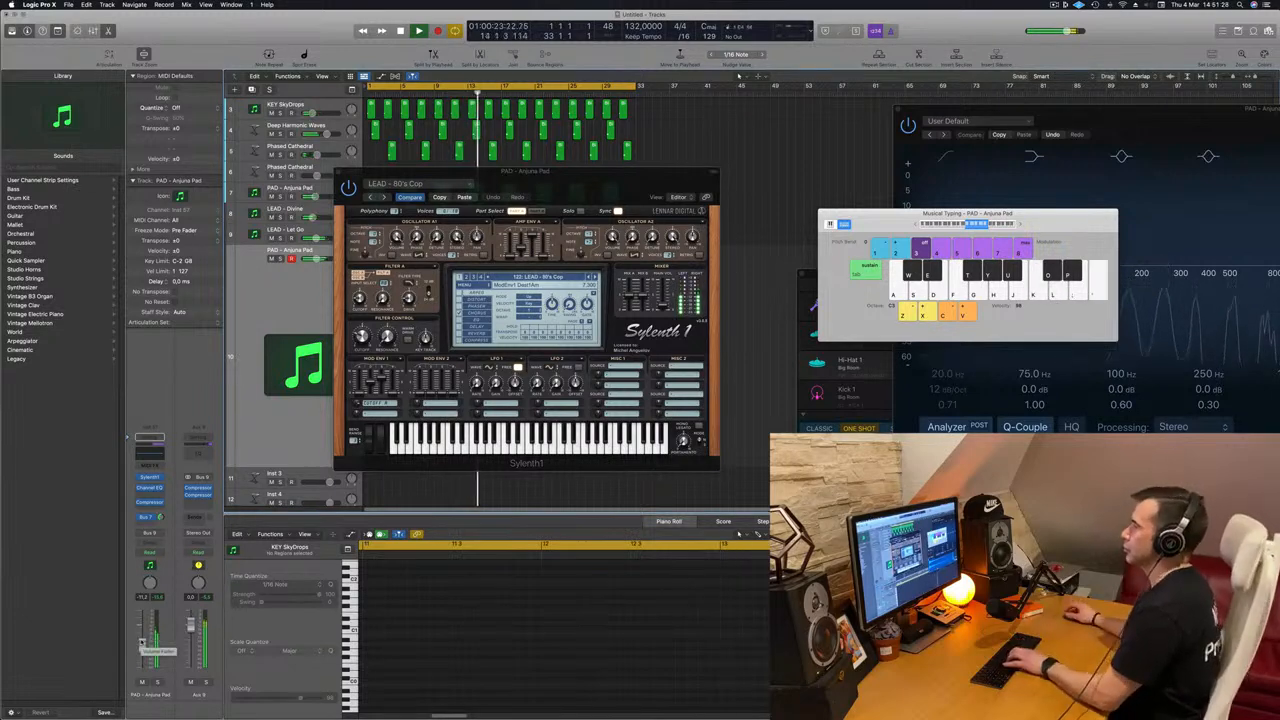
click(359, 337)
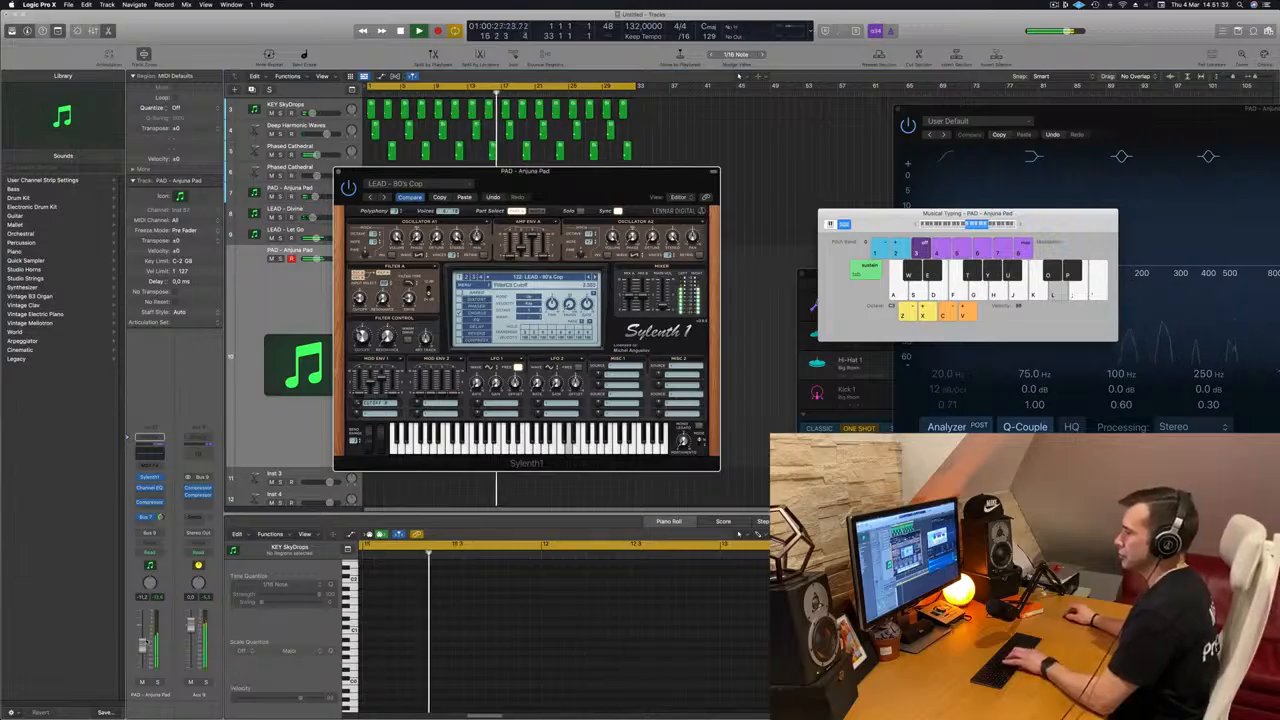
Step: Lower the volume of the new lead track and audition notes of the 80's Cop sound over the restarted playback
key(semicolon)
click(145, 656)
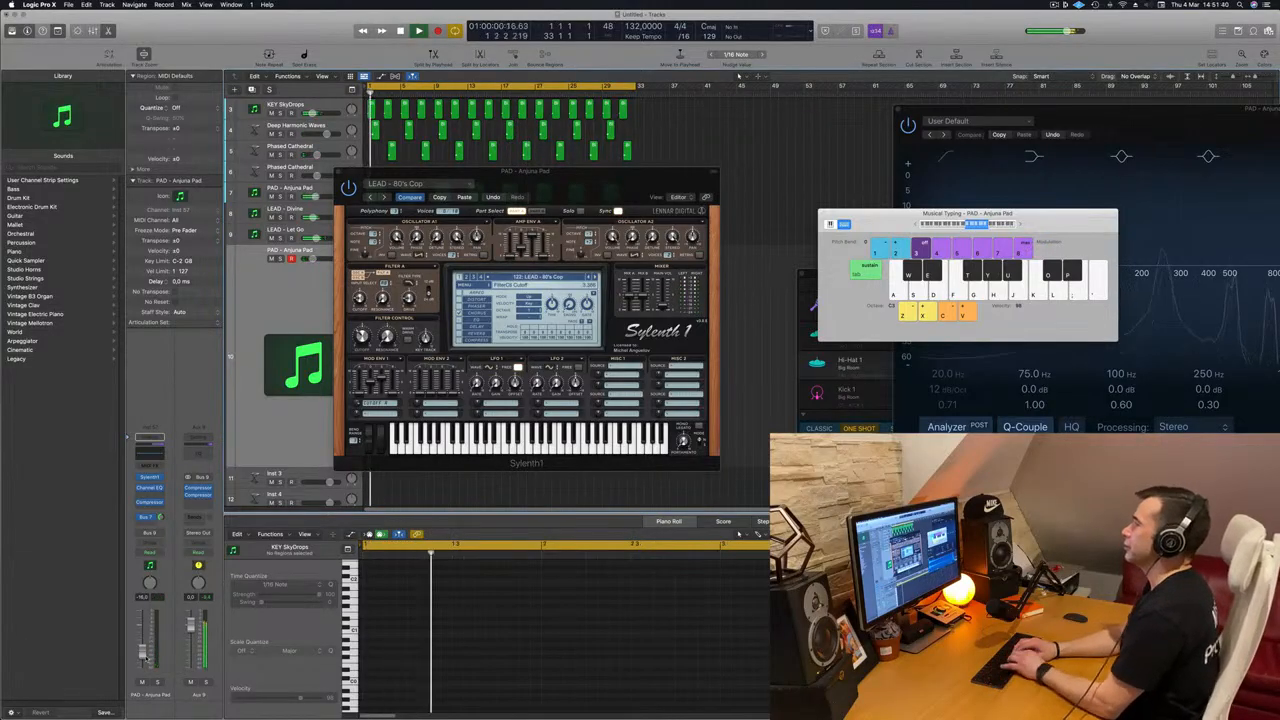
key(semicolon)
key(k)
key(l)
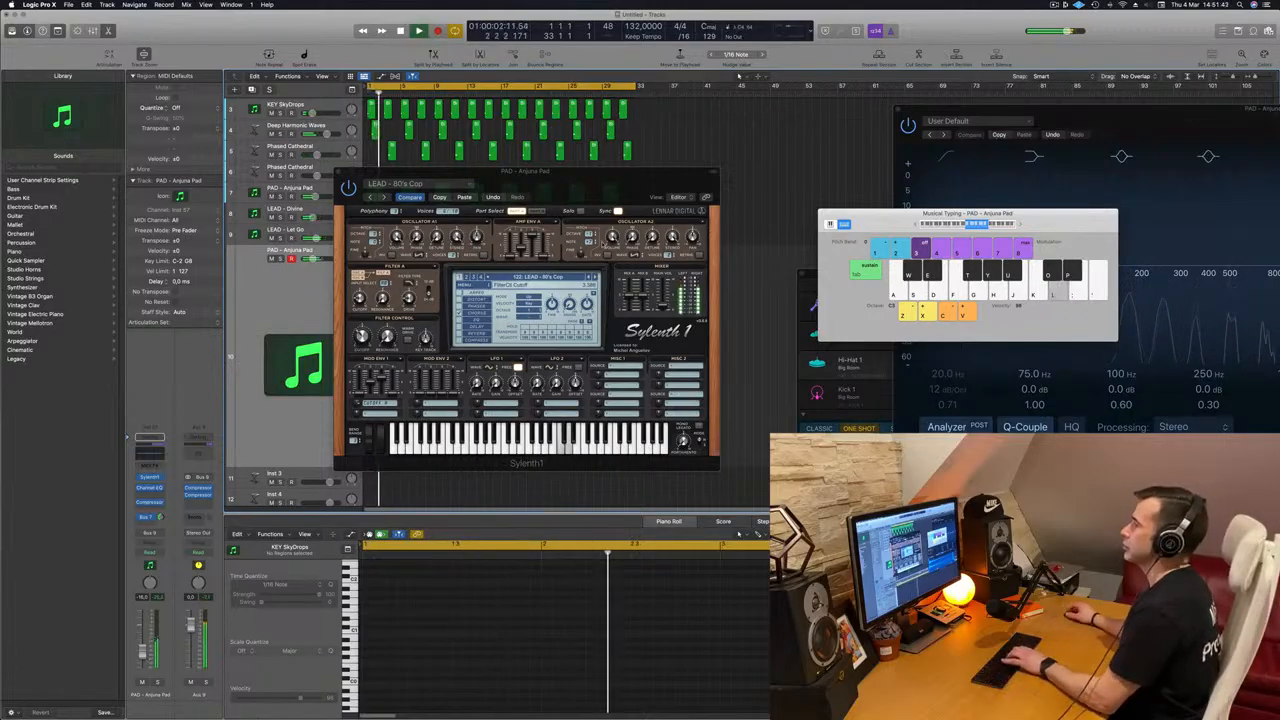
Step: Move the Sylenth1 window off the arrangement and mute the upper PAD - Anjuna Pad track and the LEAD - Divine track
drag(613, 191, 868, 224)
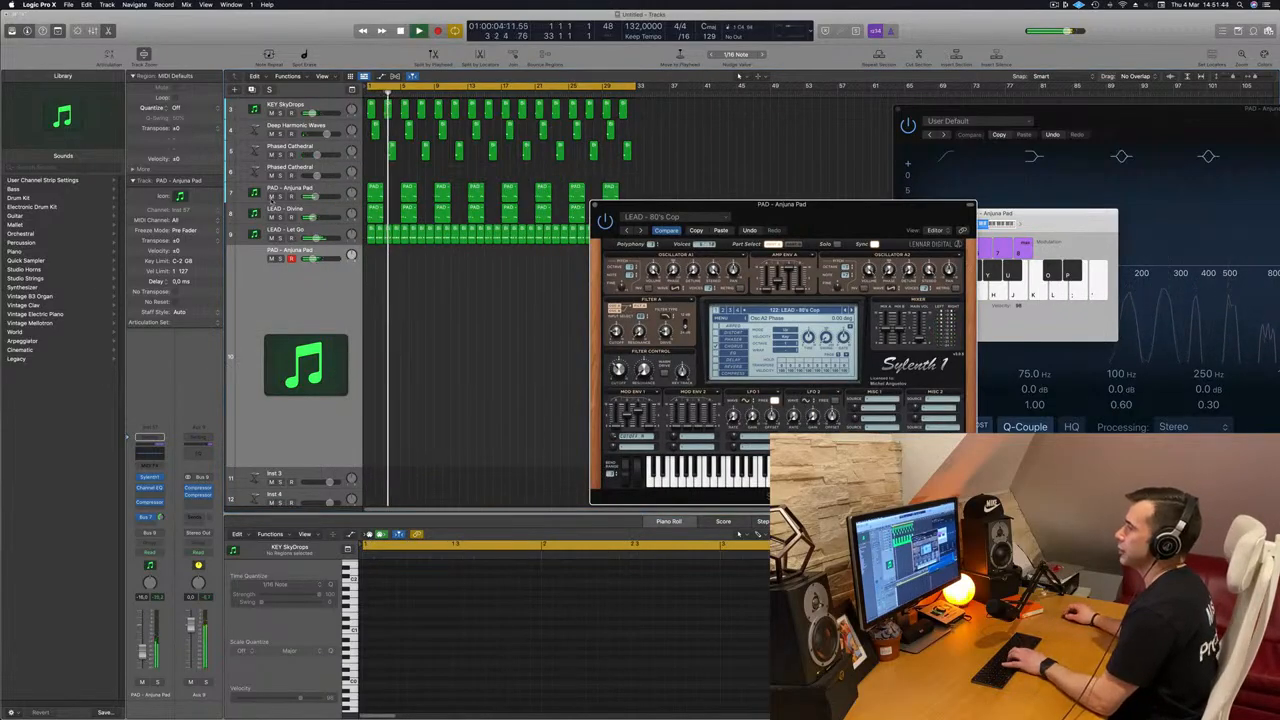
click(271, 197)
click(271, 217)
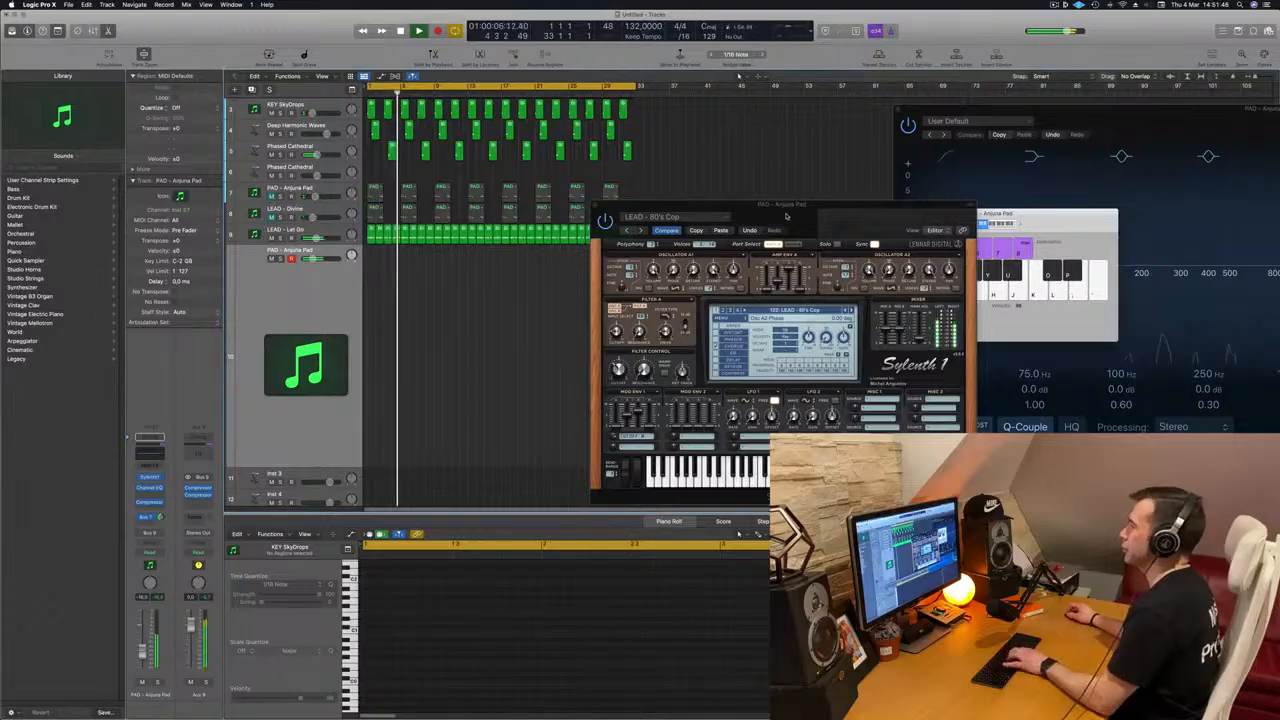
drag(786, 215, 691, 212)
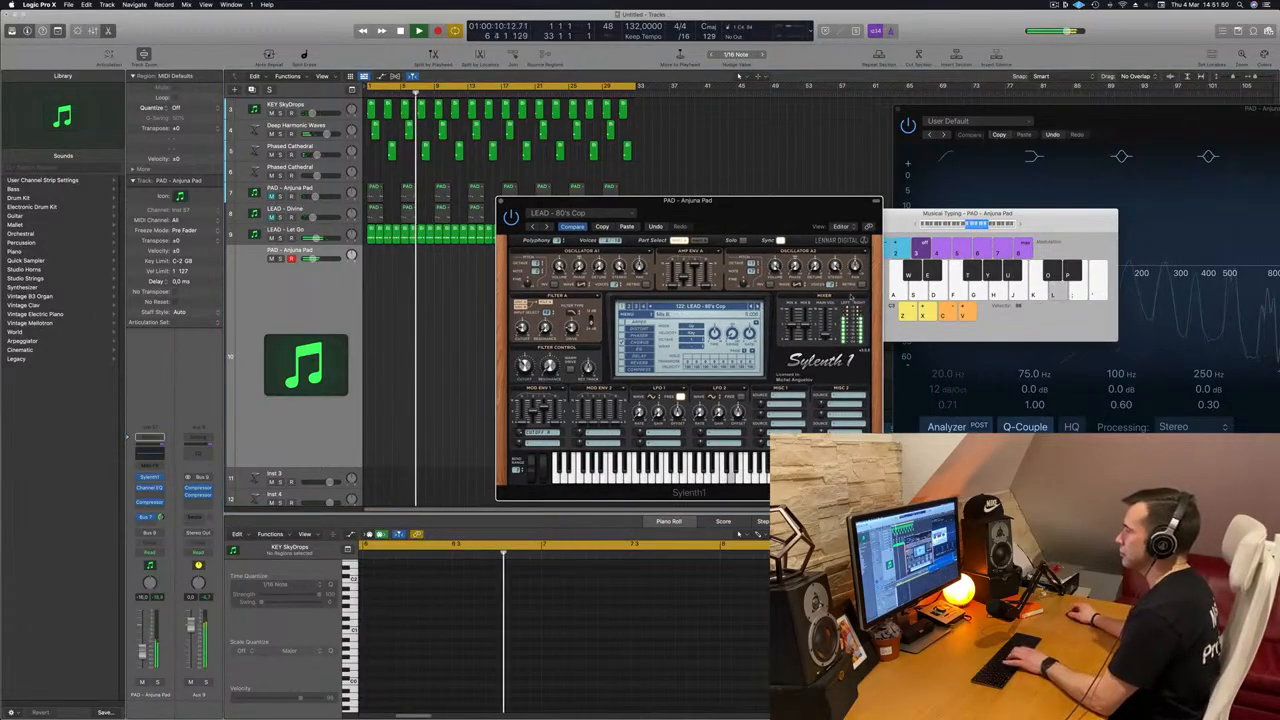
Step: Load the LEAD - 80's Lead preset in Sylenth1, audition it with a few notes and lower the track's volume further
click(757, 307)
key(k)
key(l)
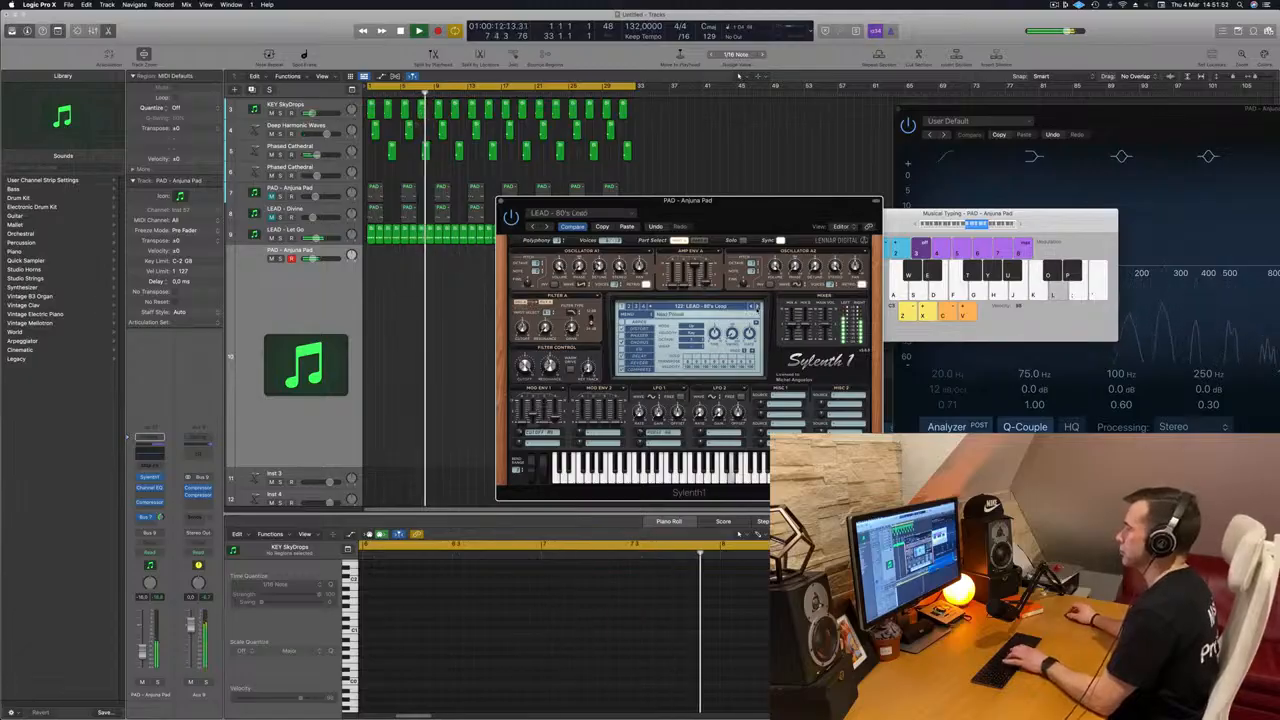
drag(747, 210, 684, 175)
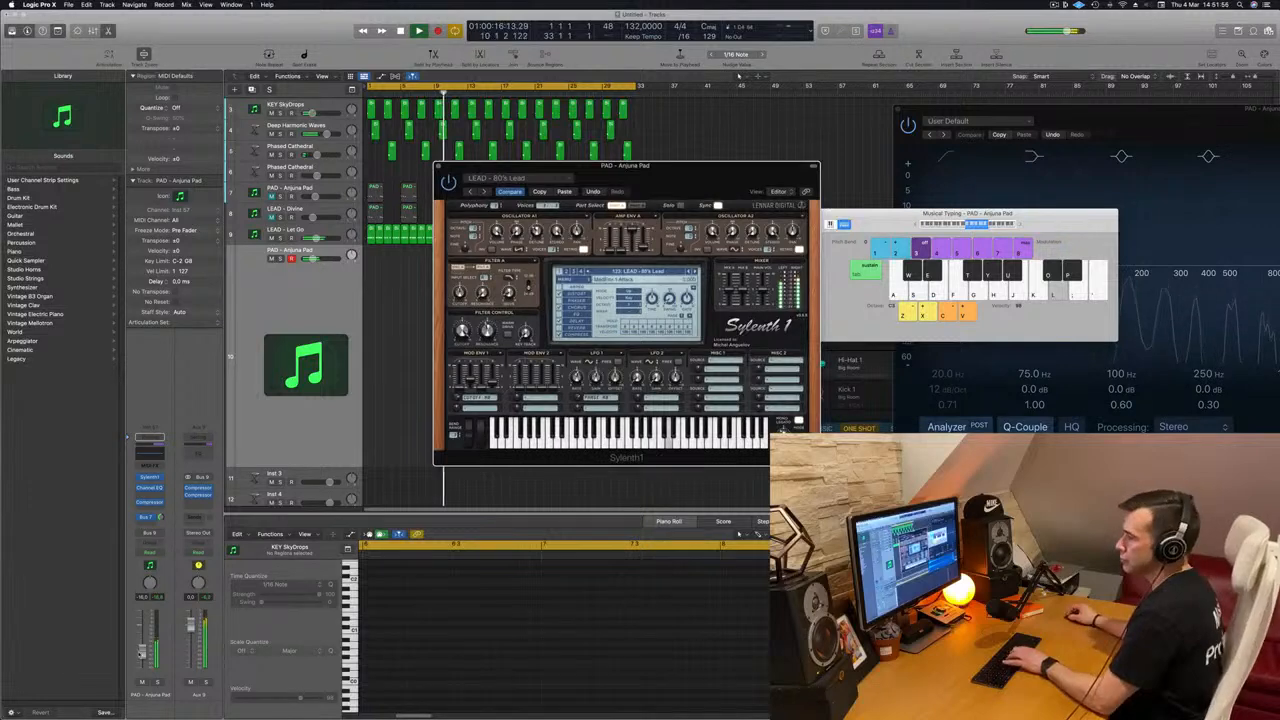
click(142, 659)
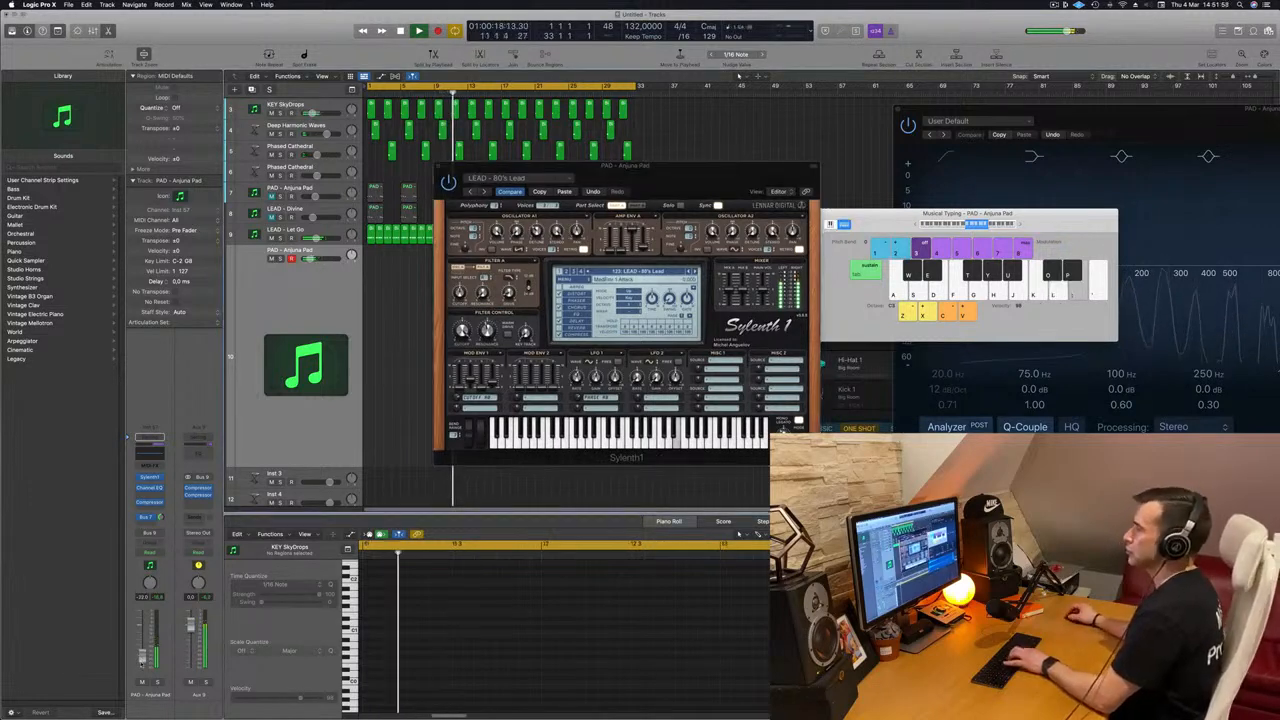
Step: Rehearse a lead melody with Musical Typing using the 80's Lead sound while the track plays
key(k)
key(l)
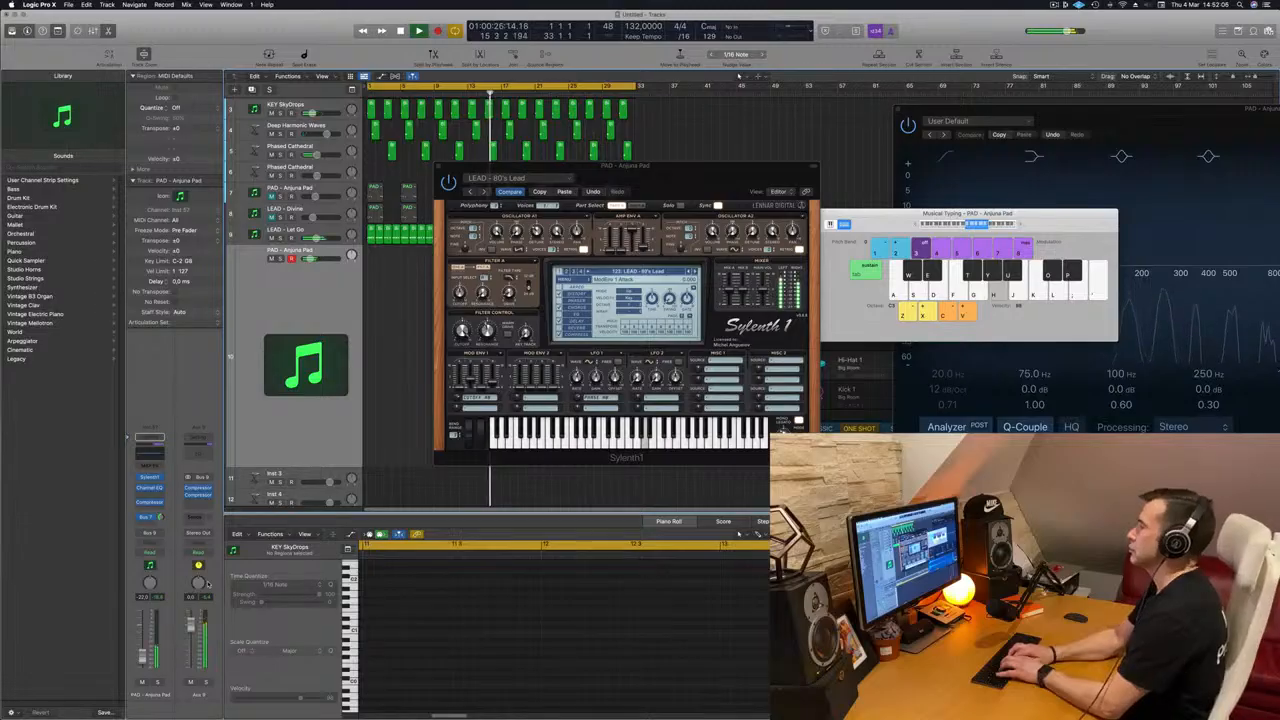
key(k)
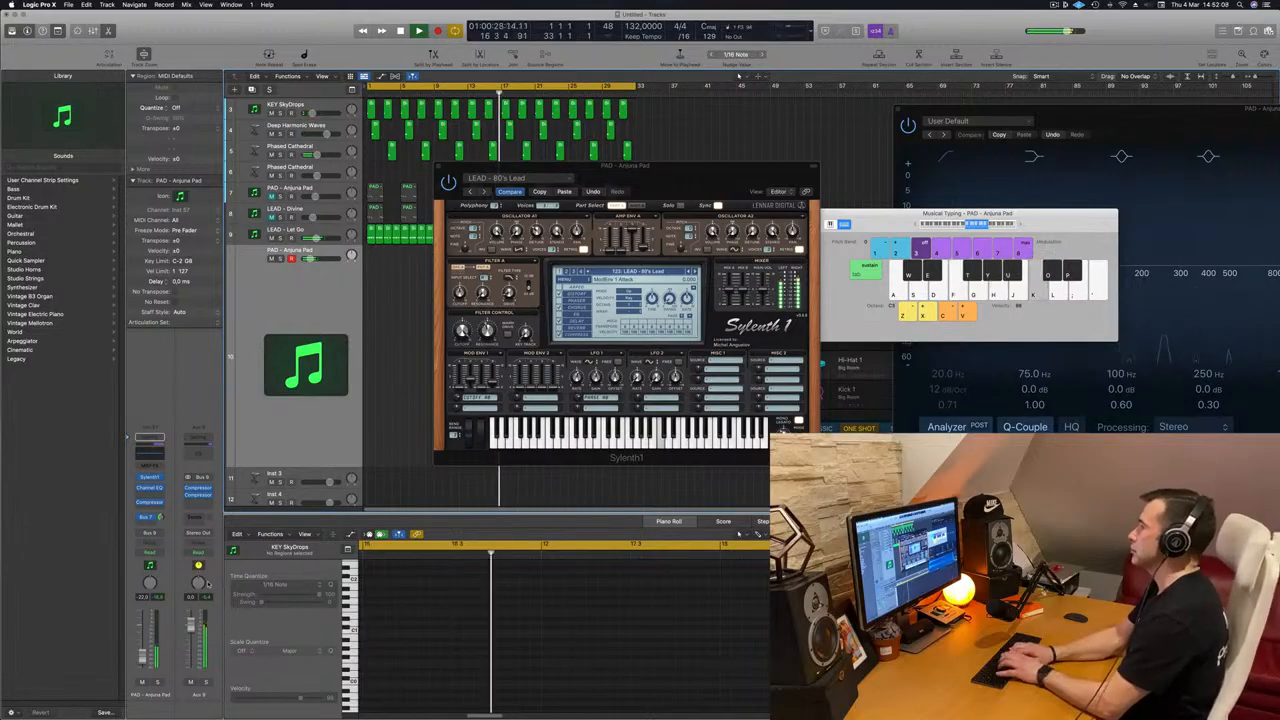
key(k)
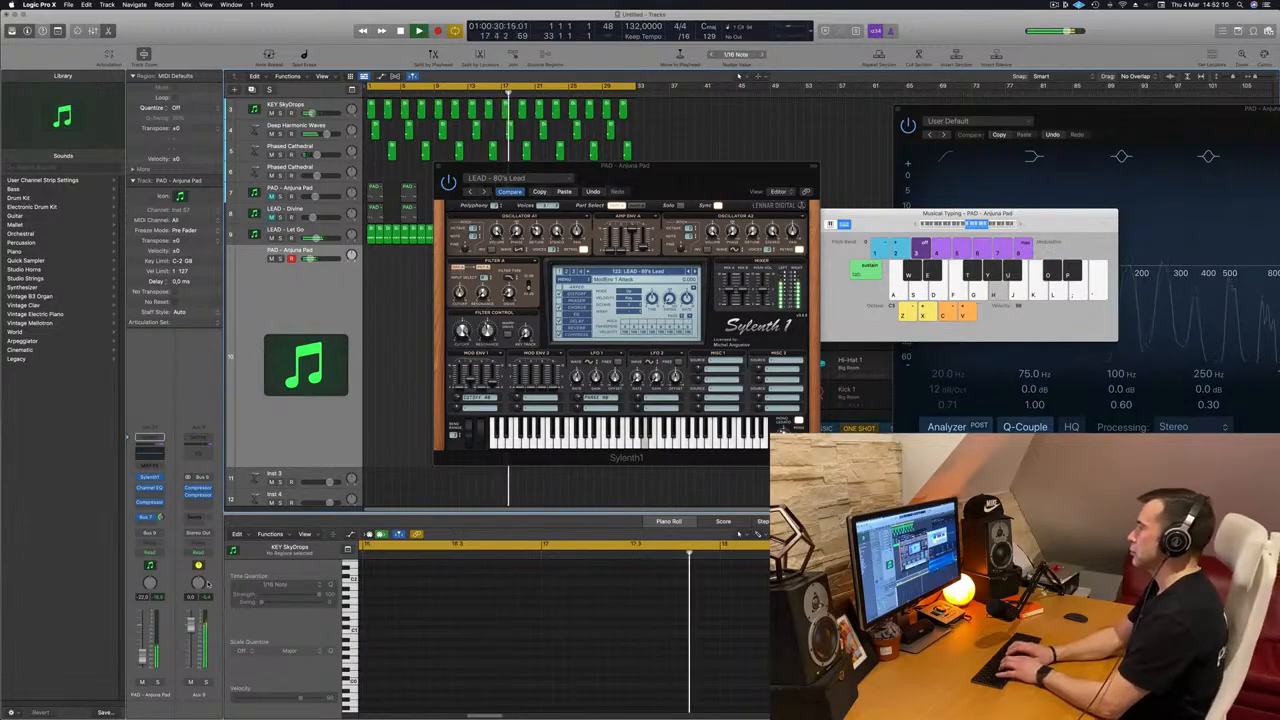
key(l)
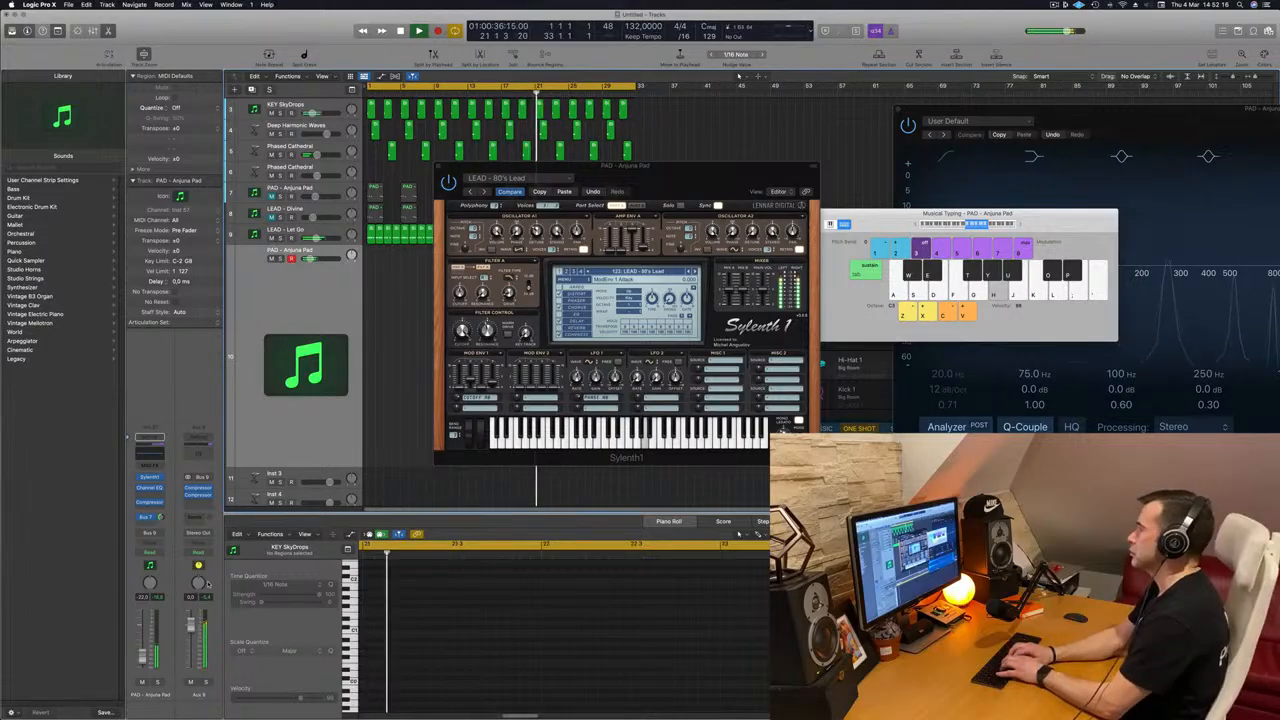
key(k)
key(h)
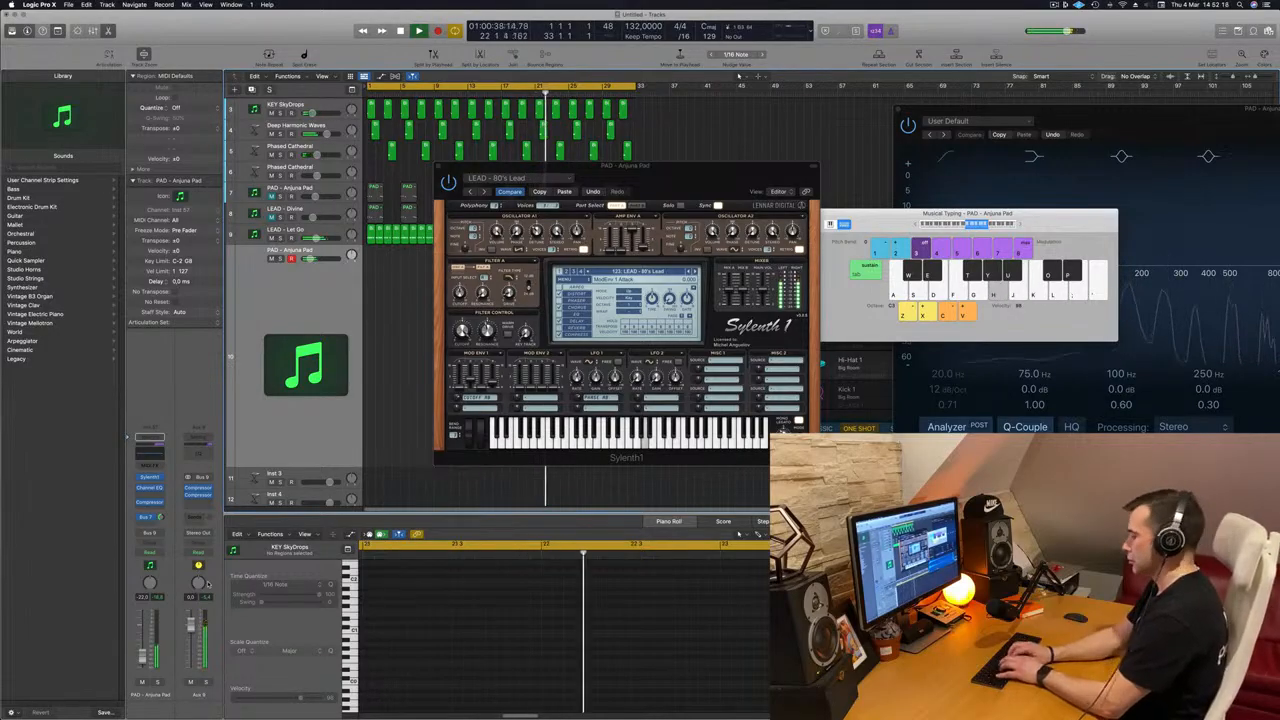
Step: Record the lead melody on the new track over the last eight bars of the cycle
key(r)
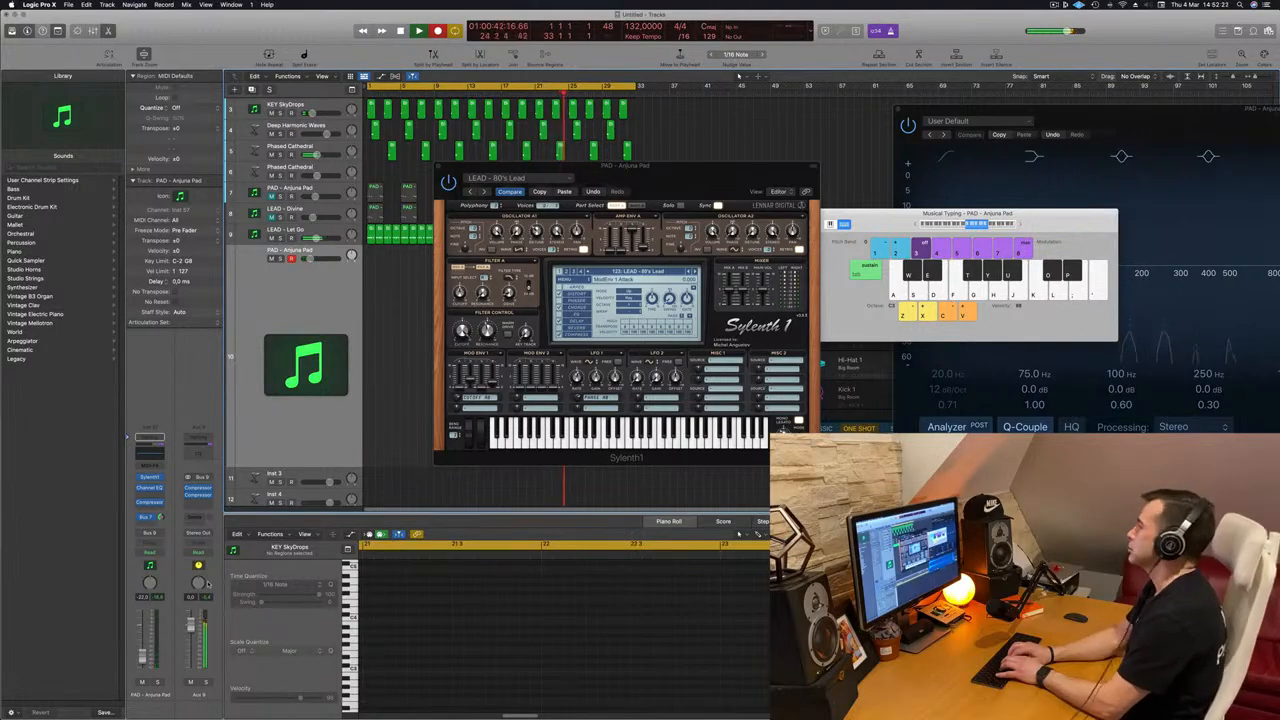
key(l)
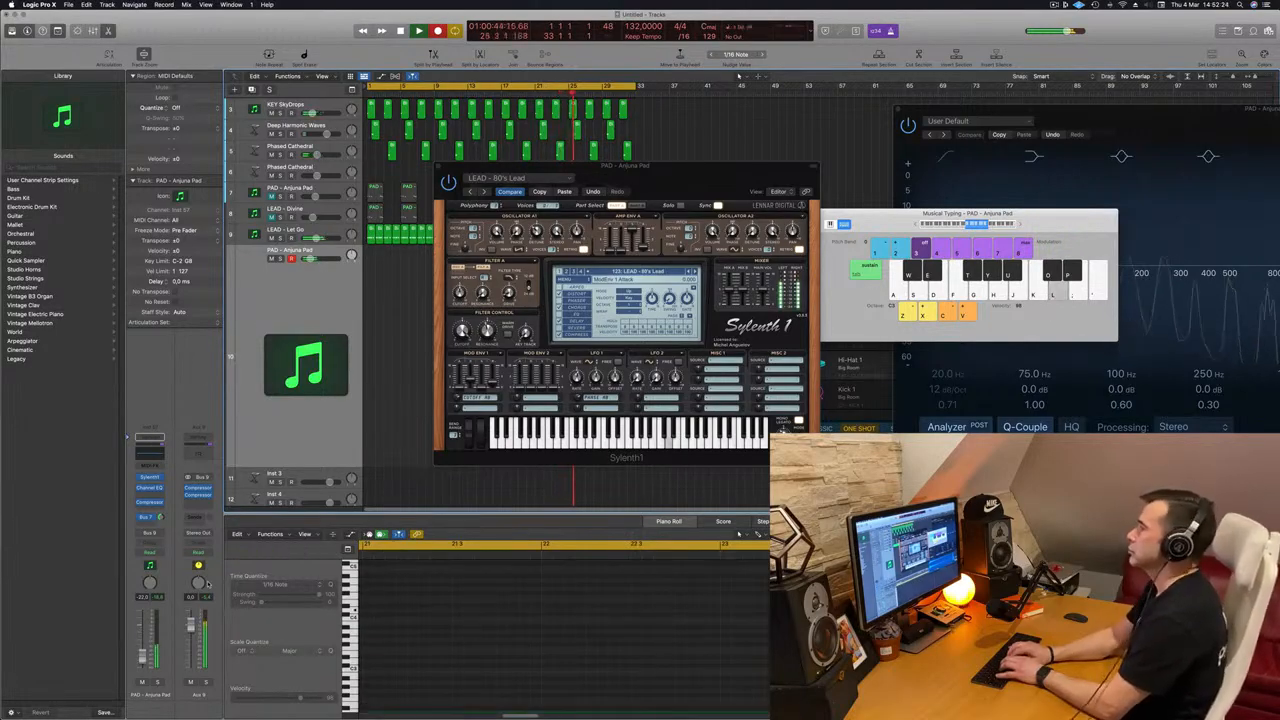
key(k)
key(j)
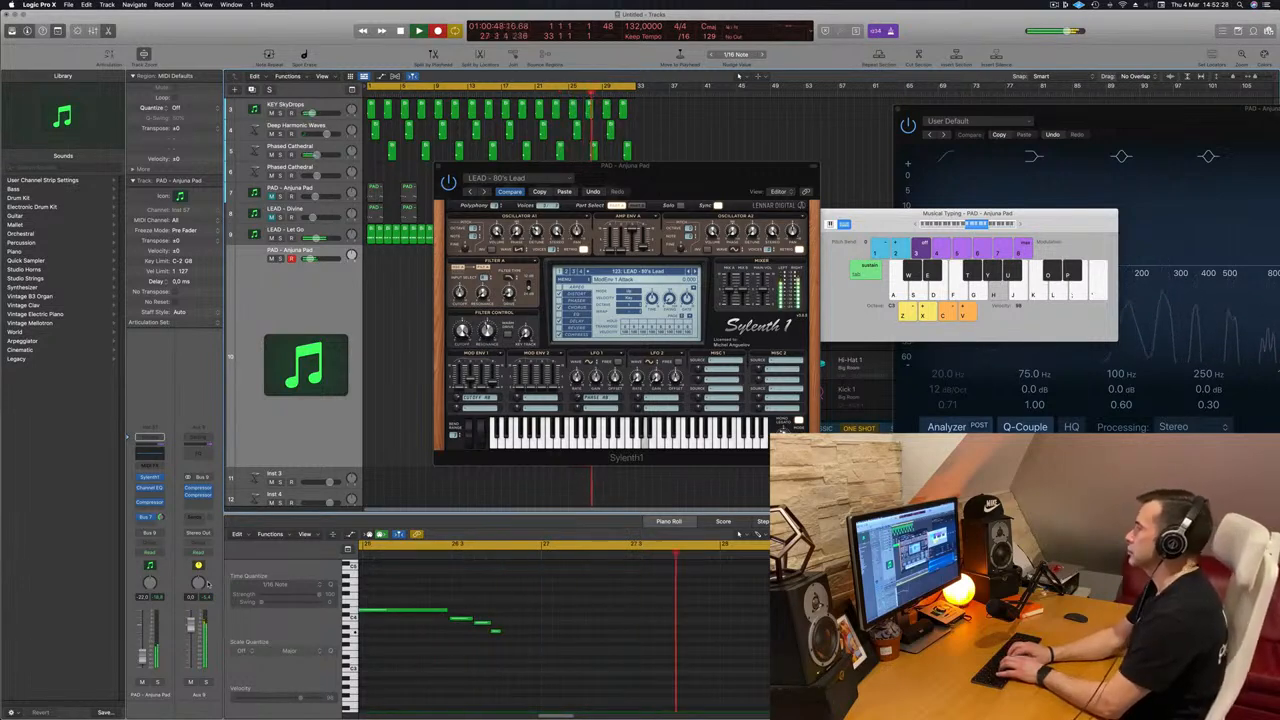
key(h)
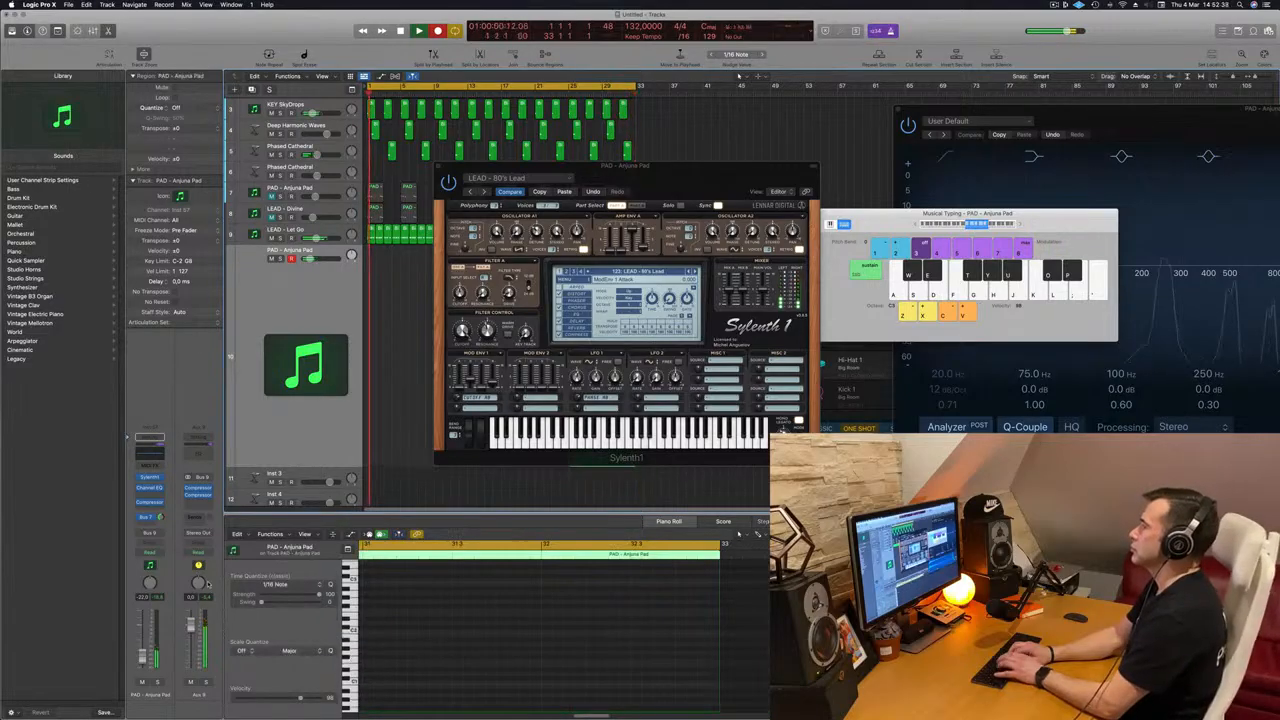
Step: Stop the recording, move the Sylenth1 window aside and shift the recorded region to the start at bar 1
drag(648, 166, 950, 156)
click(568, 95)
key(space)
drag(592, 264, 391, 264)
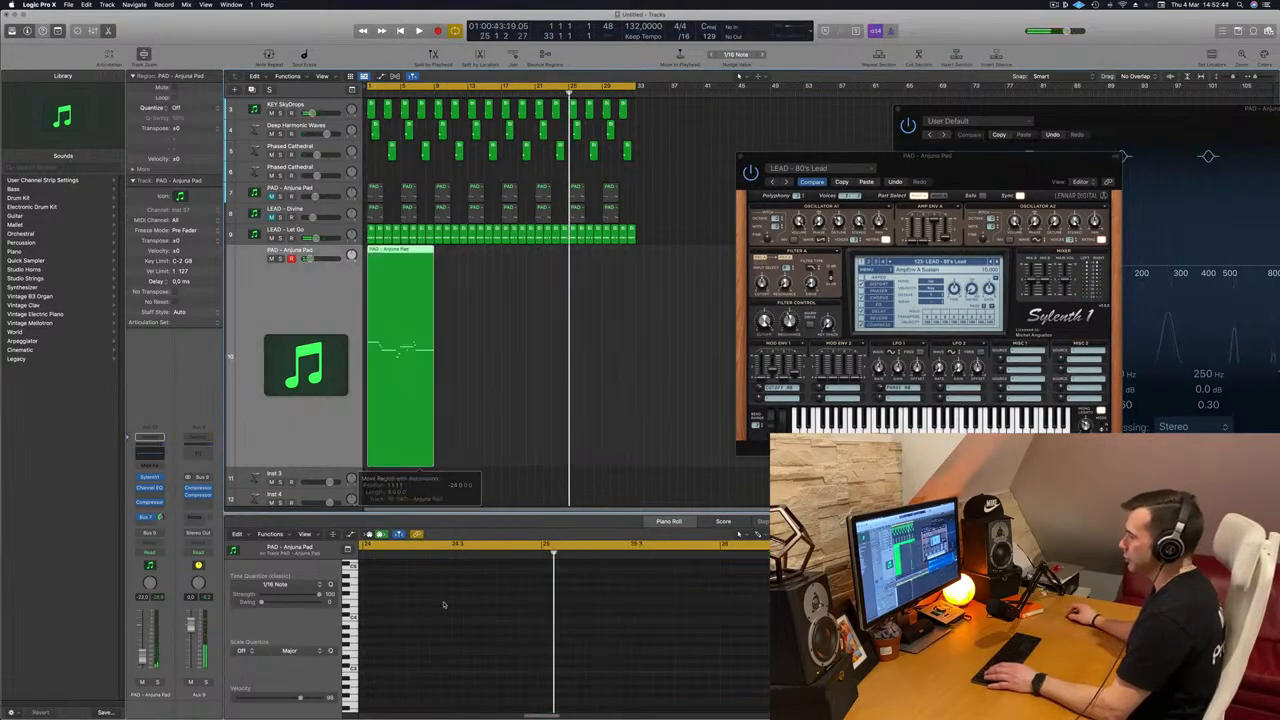
Step: Play the moved lead region from the start and open it in the Piano Roll
double_click(387, 250)
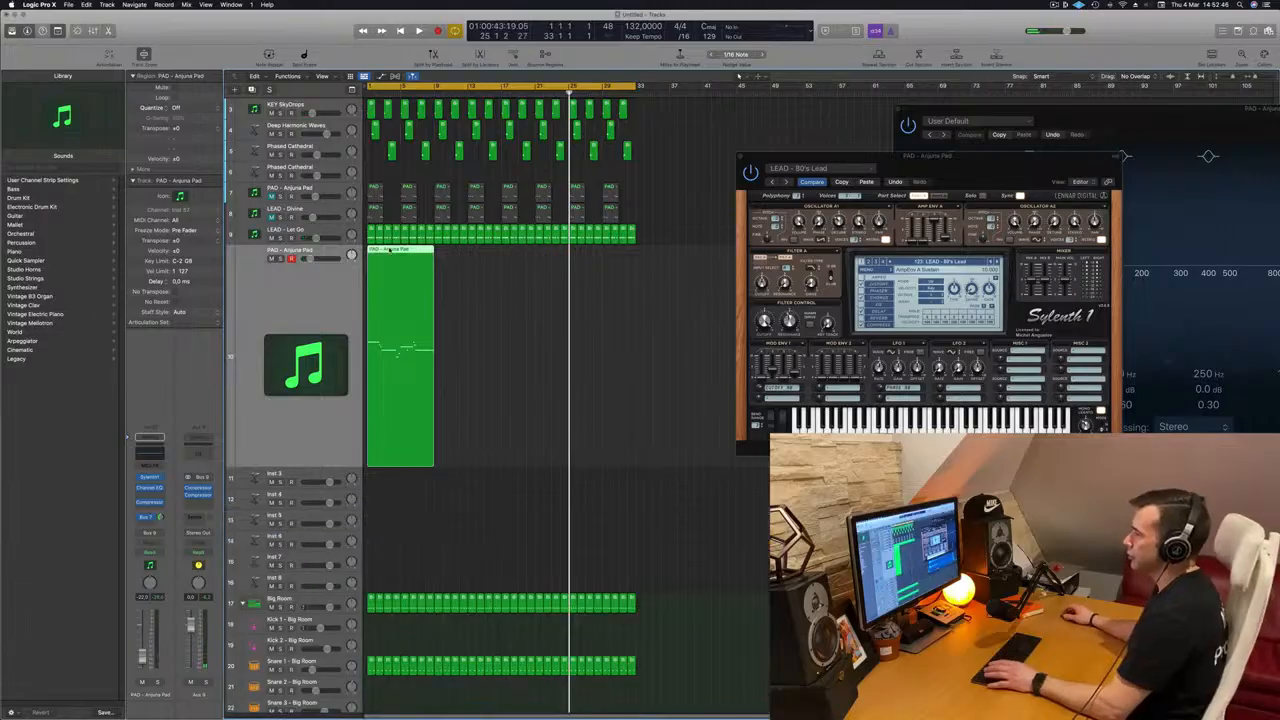
key(space)
key(super+Right)
key(super+Right)
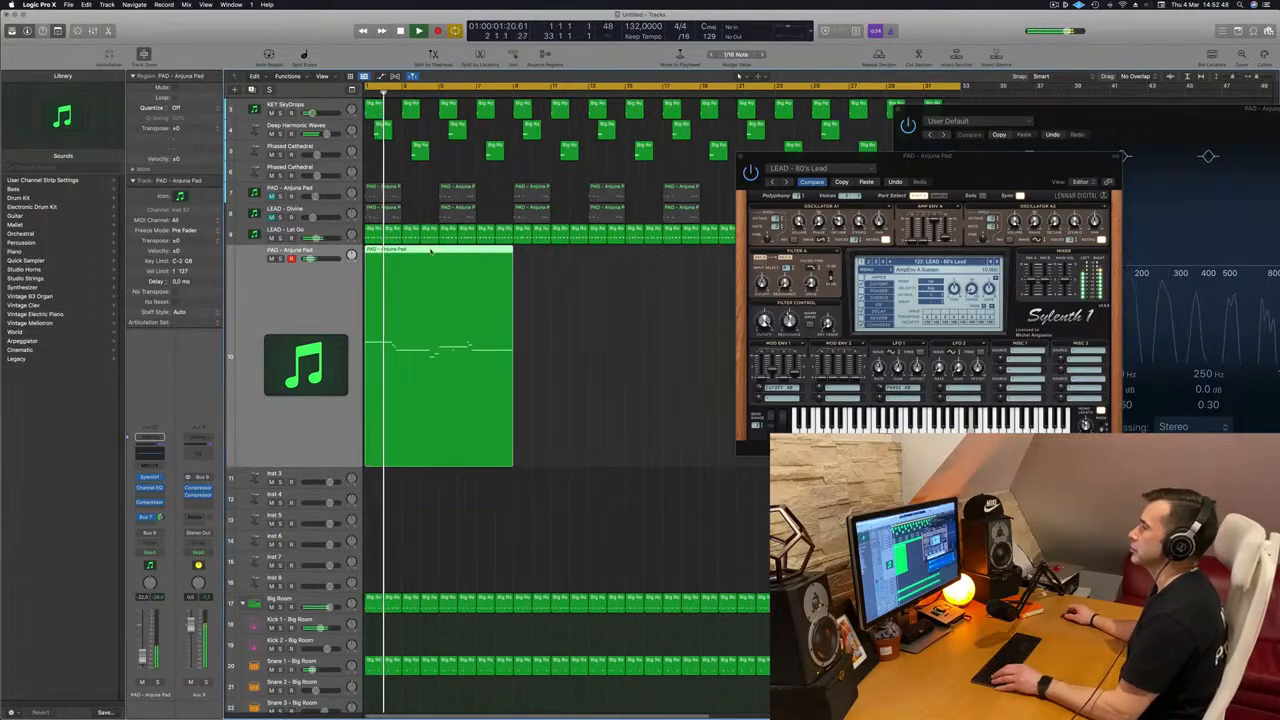
double_click(431, 252)
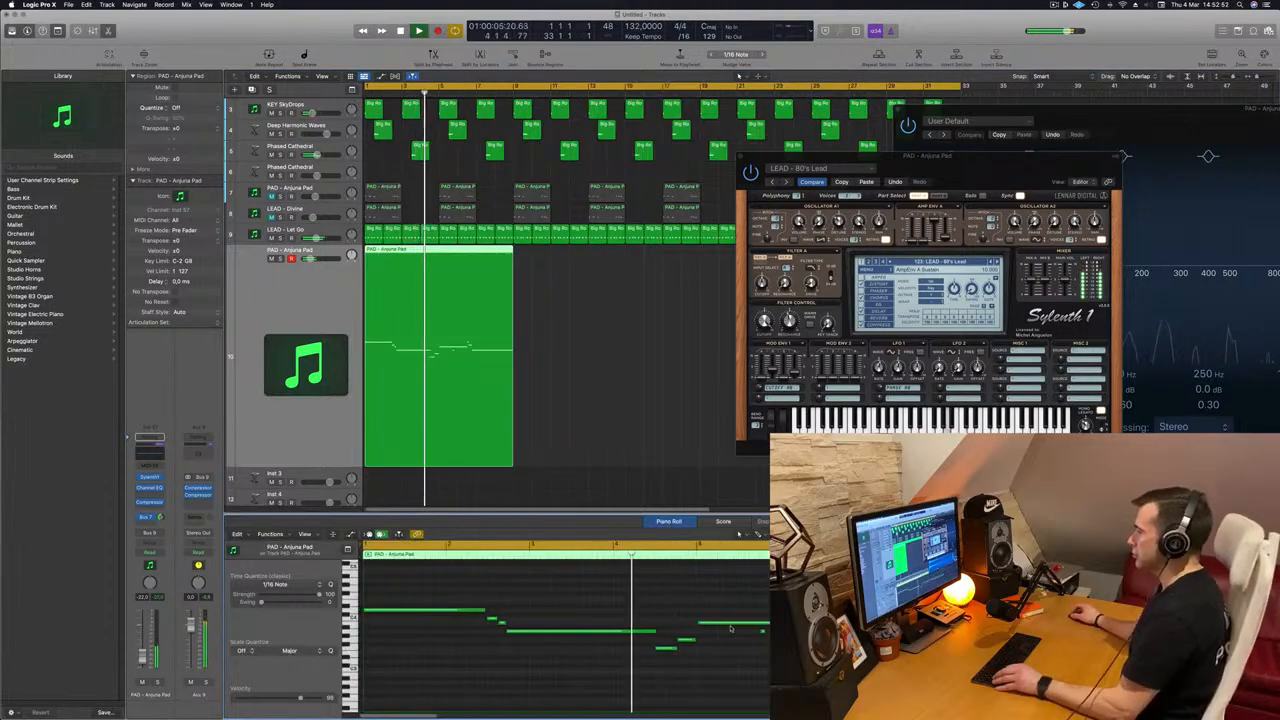
Step: Delete the recorded notes from bar 5 onward and copy the first four-bar phrase there, starting playback
key(space)
drag(652, 600, 795, 669)
key(Delete)
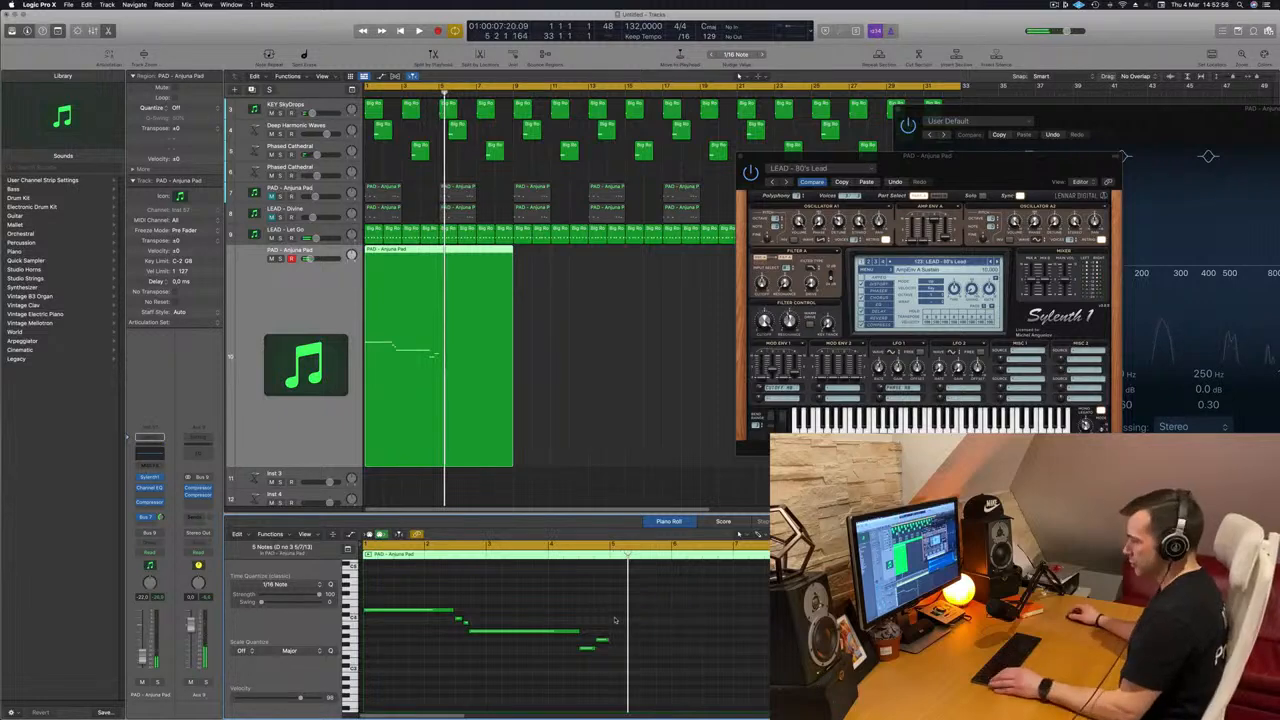
drag(416, 612, 660, 615)
key(space)
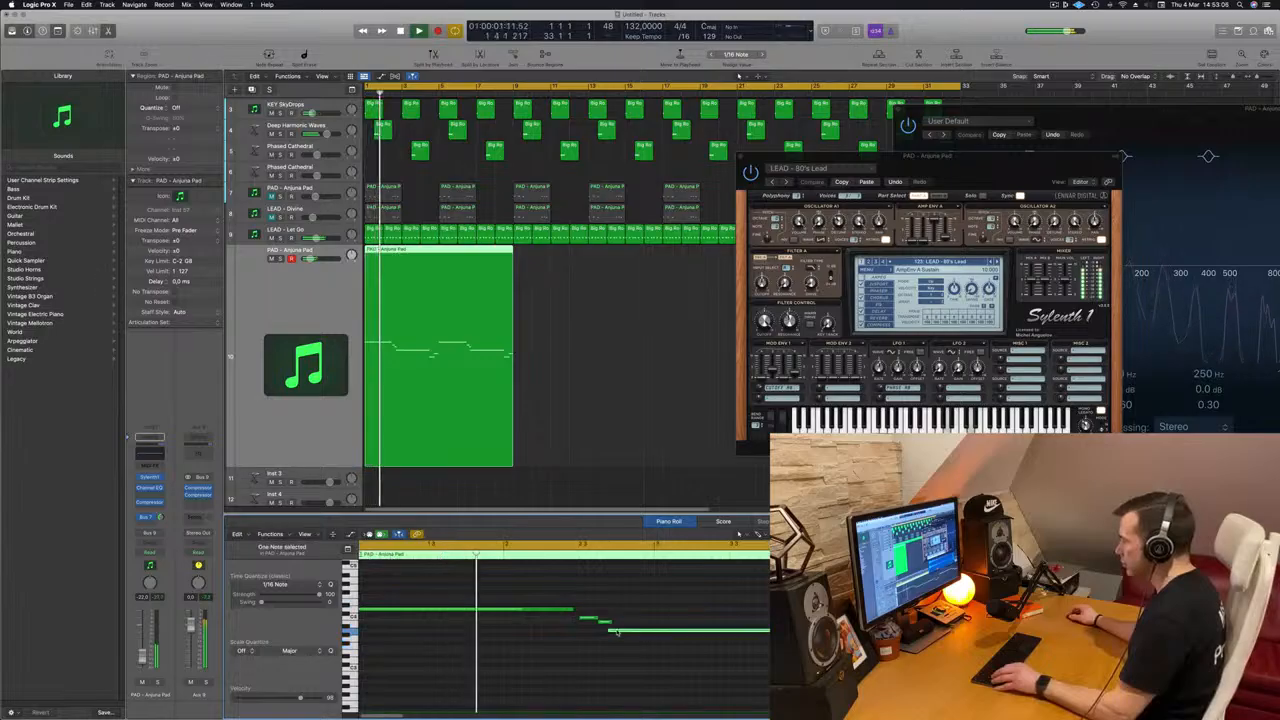
Step: Adjust the long notes at the start of the lead phrase in the Piano Roll while listening to the melody
drag(611, 631, 532, 611)
scroll(589, 640, left, 3)
scroll(482, 648, left, 3)
scroll(500, 648, left, 2)
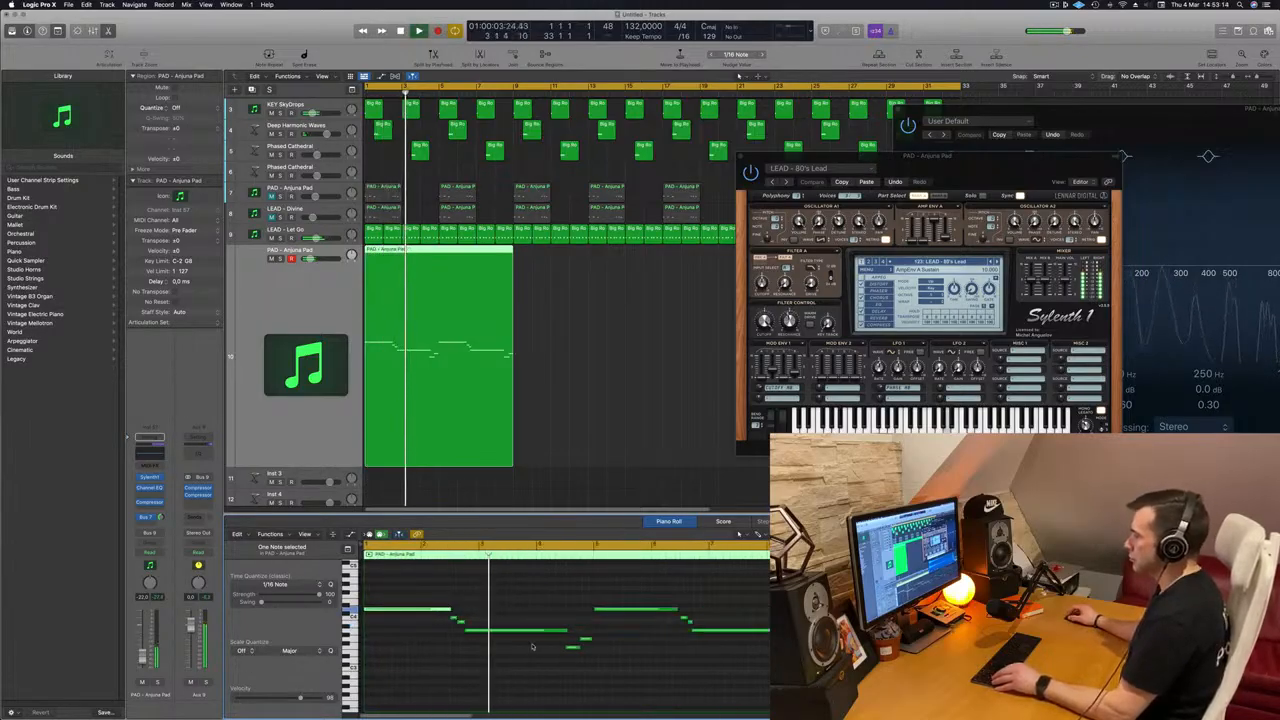
scroll(537, 646, left, 1)
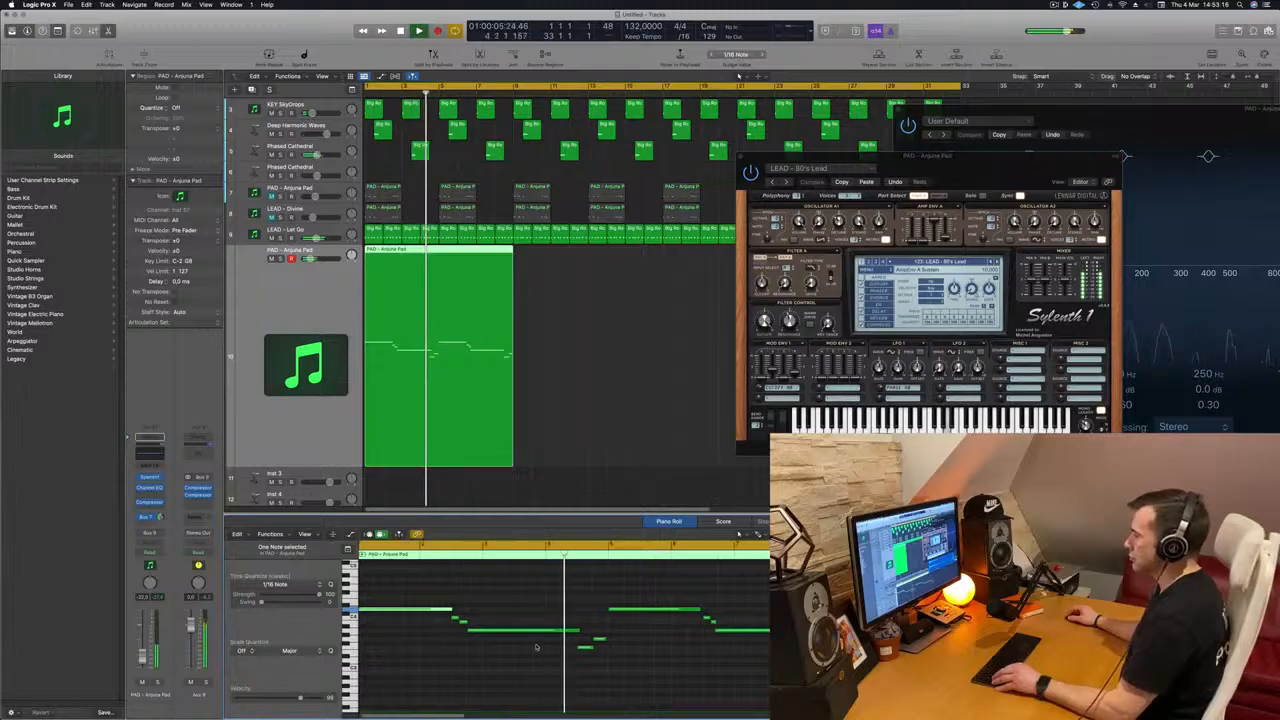
scroll(537, 646, left, 2)
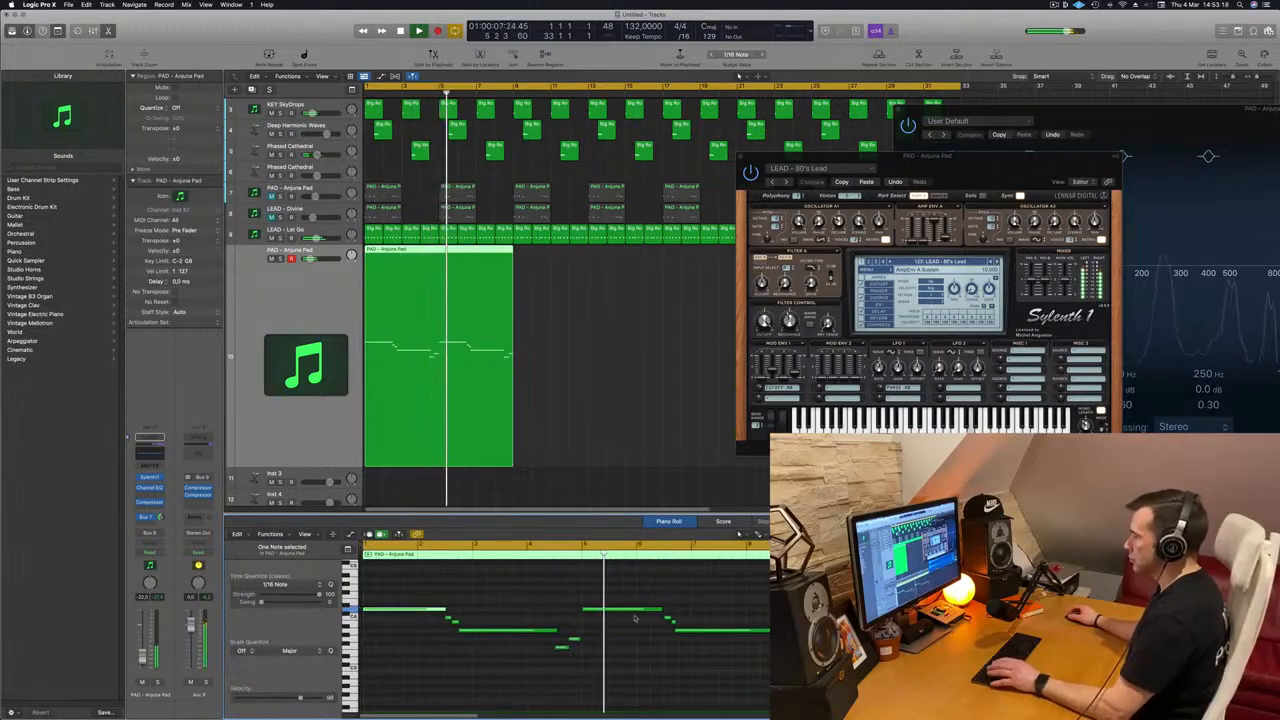
Step: Lower the long note at bar 5 to just below the short notes preceding it and replay the melody
key(Return)
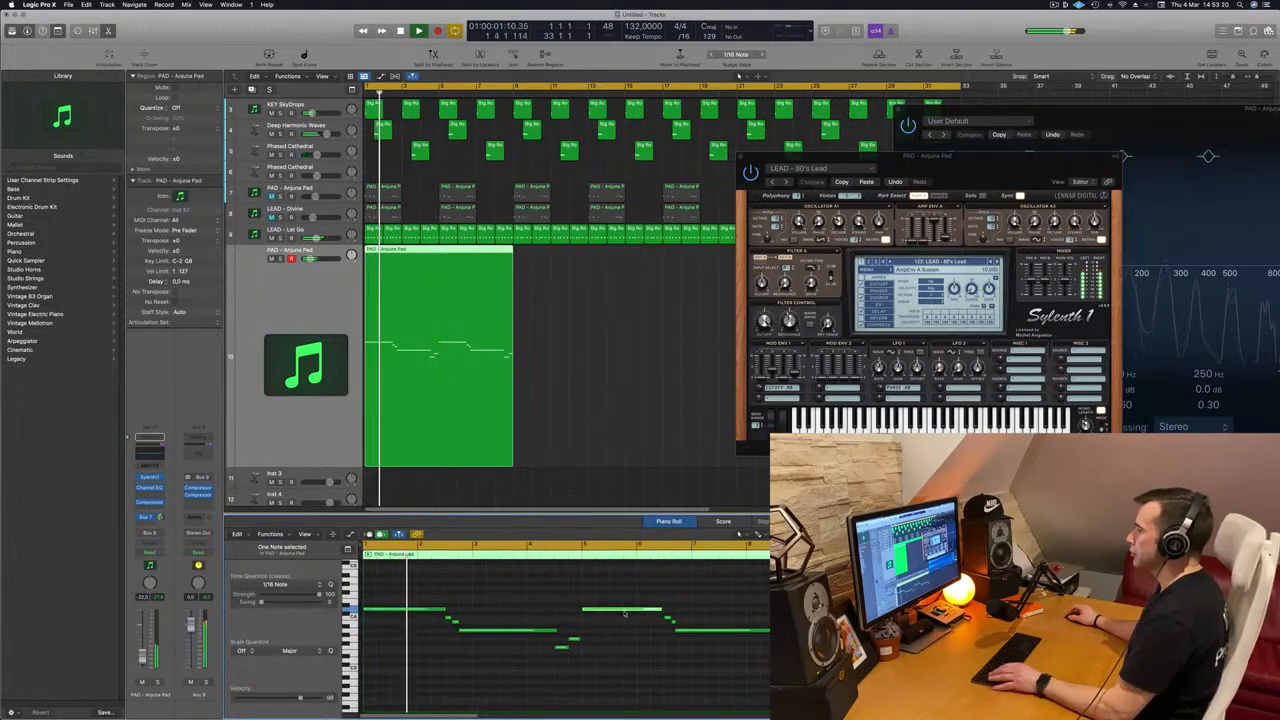
drag(624, 611, 625, 654)
scroll(546, 608, down, 5)
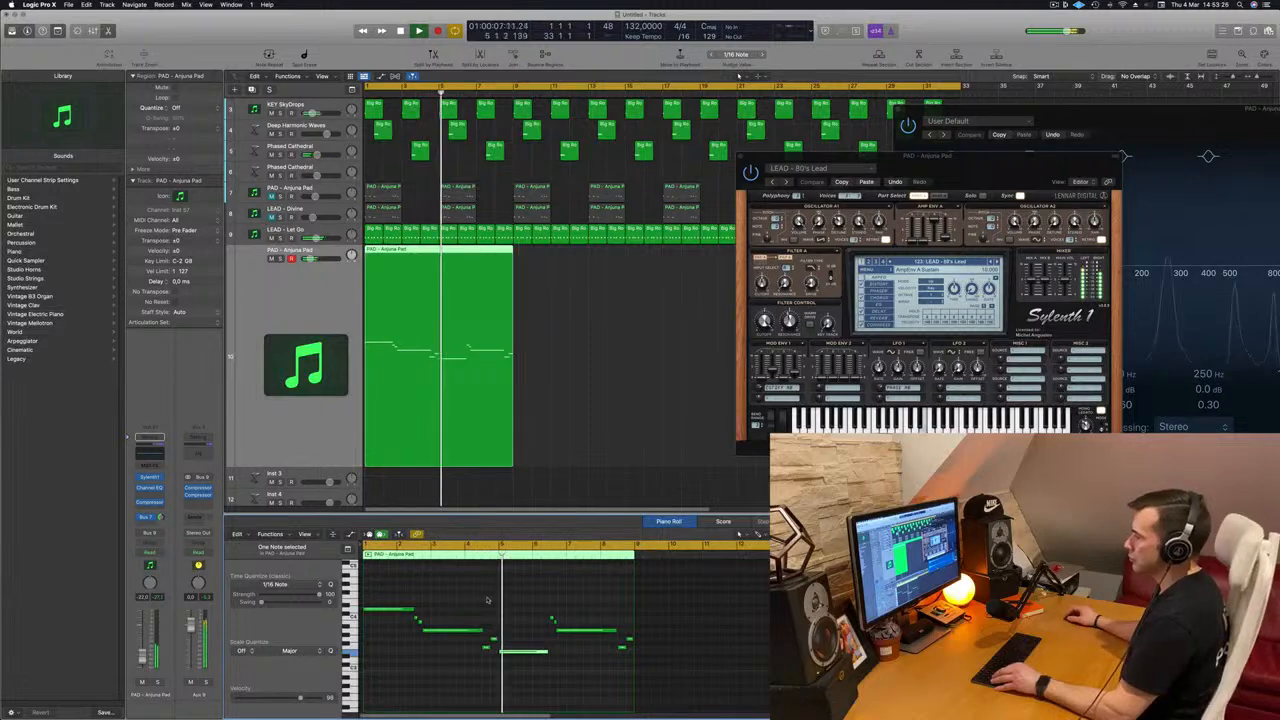
scroll(497, 598, up, 3)
scroll(562, 617, up, 3)
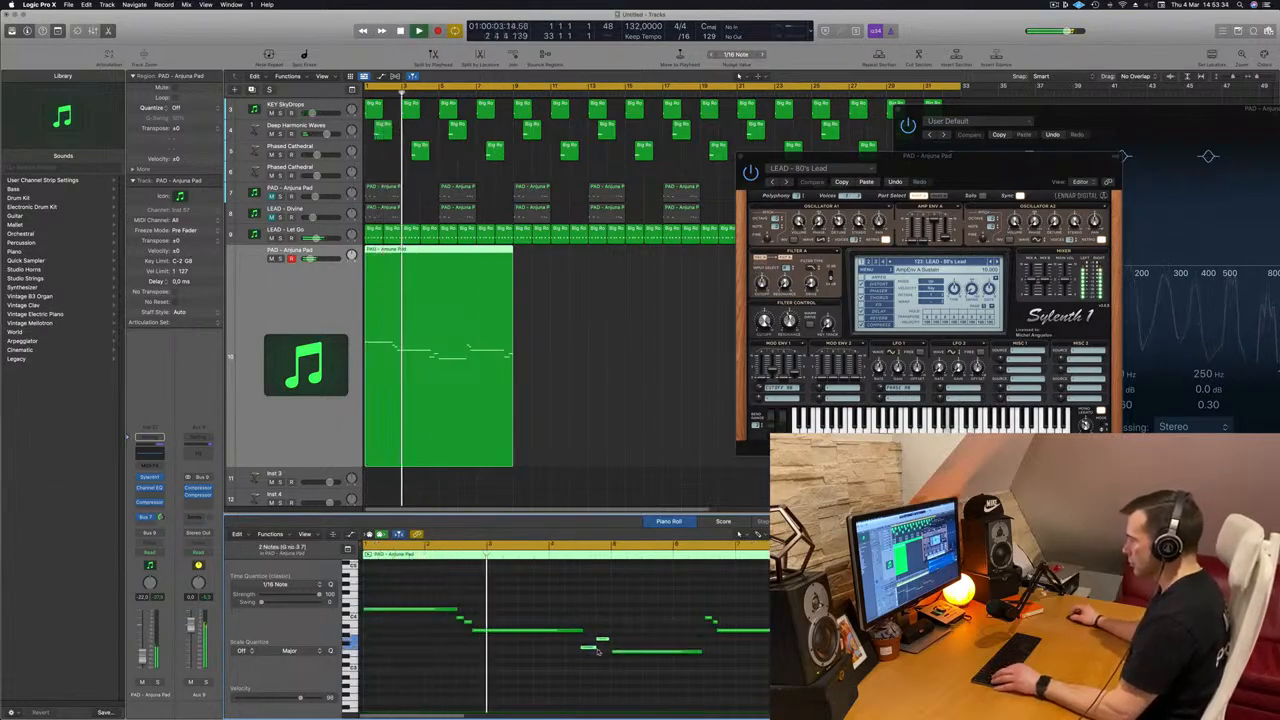
Step: Copy the two short rising notes before bar 5 to lead into the second phrase's last long note, replacing its two descending notes
drag(598, 647, 714, 650)
key(super+Left)
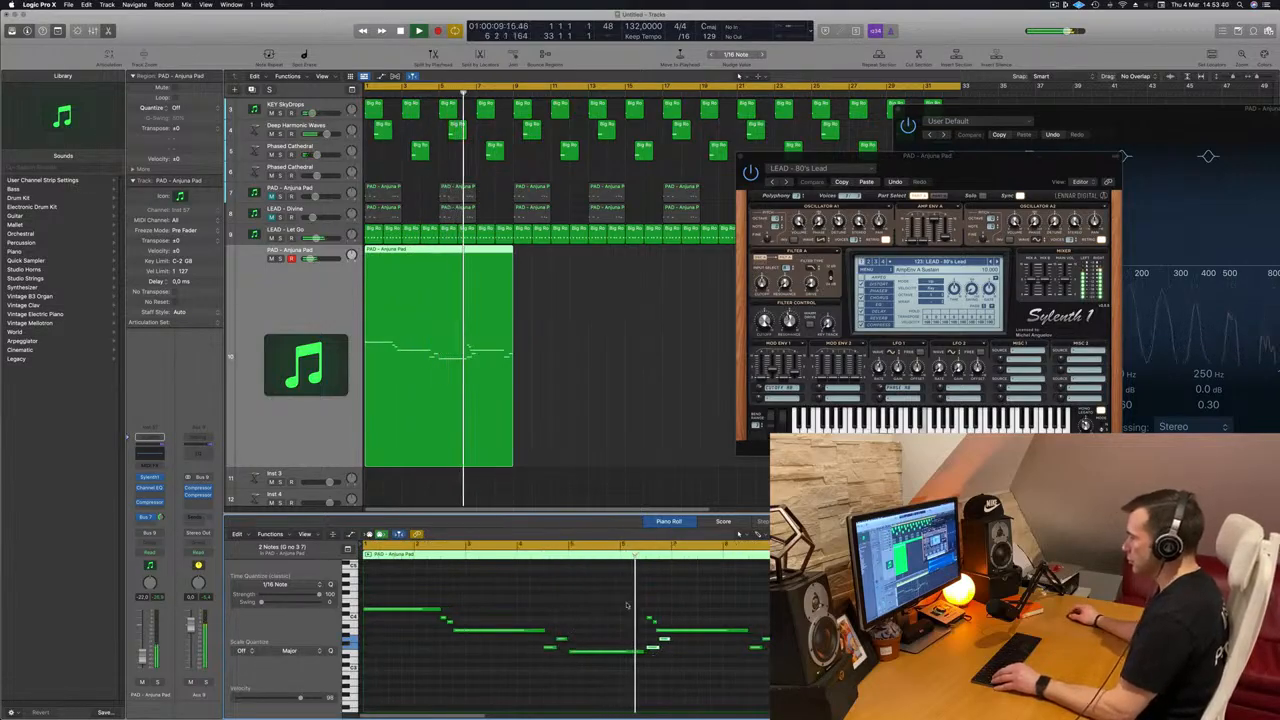
drag(621, 608, 656, 623)
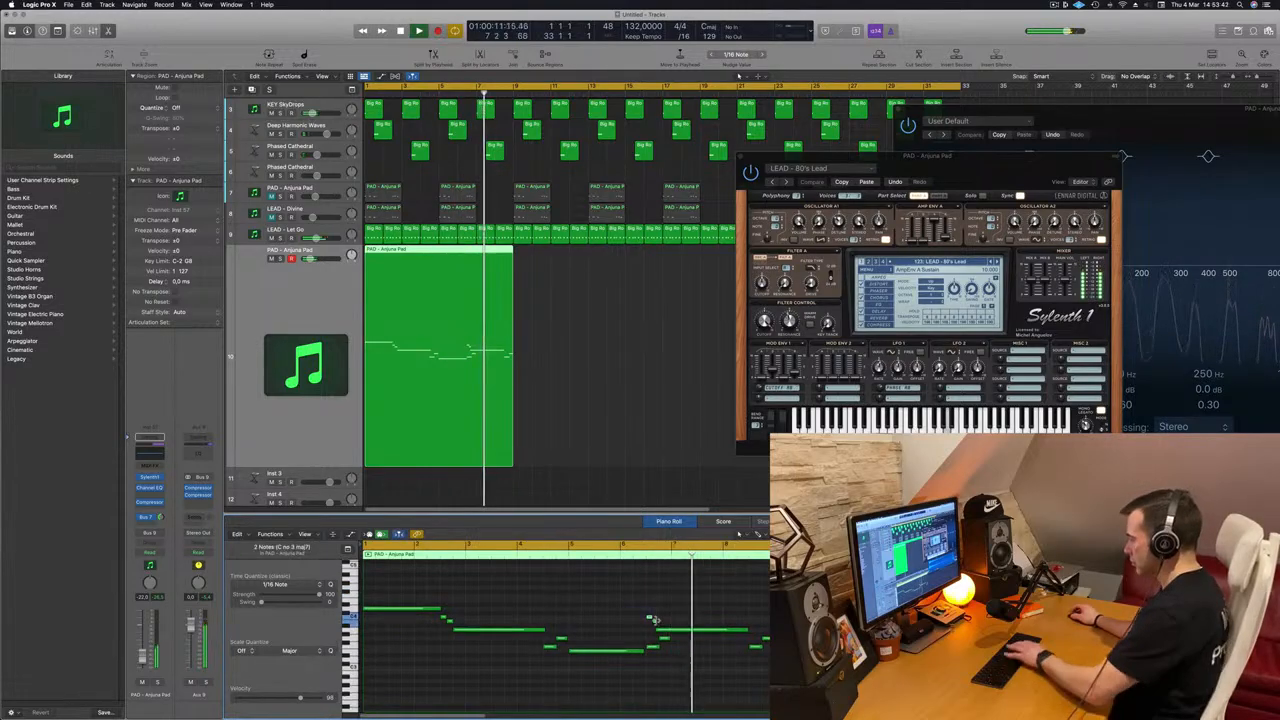
key(super+Left)
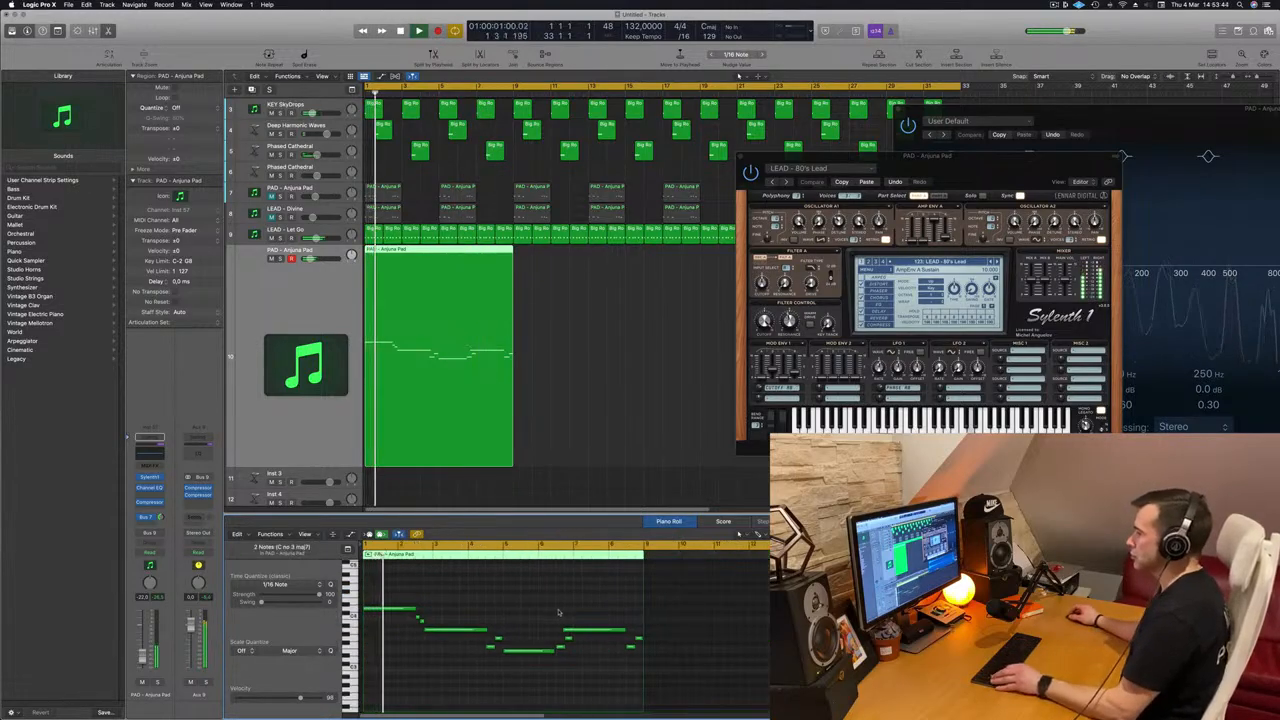
Step: Replay the edited lead melody from the start and check its notes in the Piano Roll
key(super+Left)
key(Return)
key(super+Right)
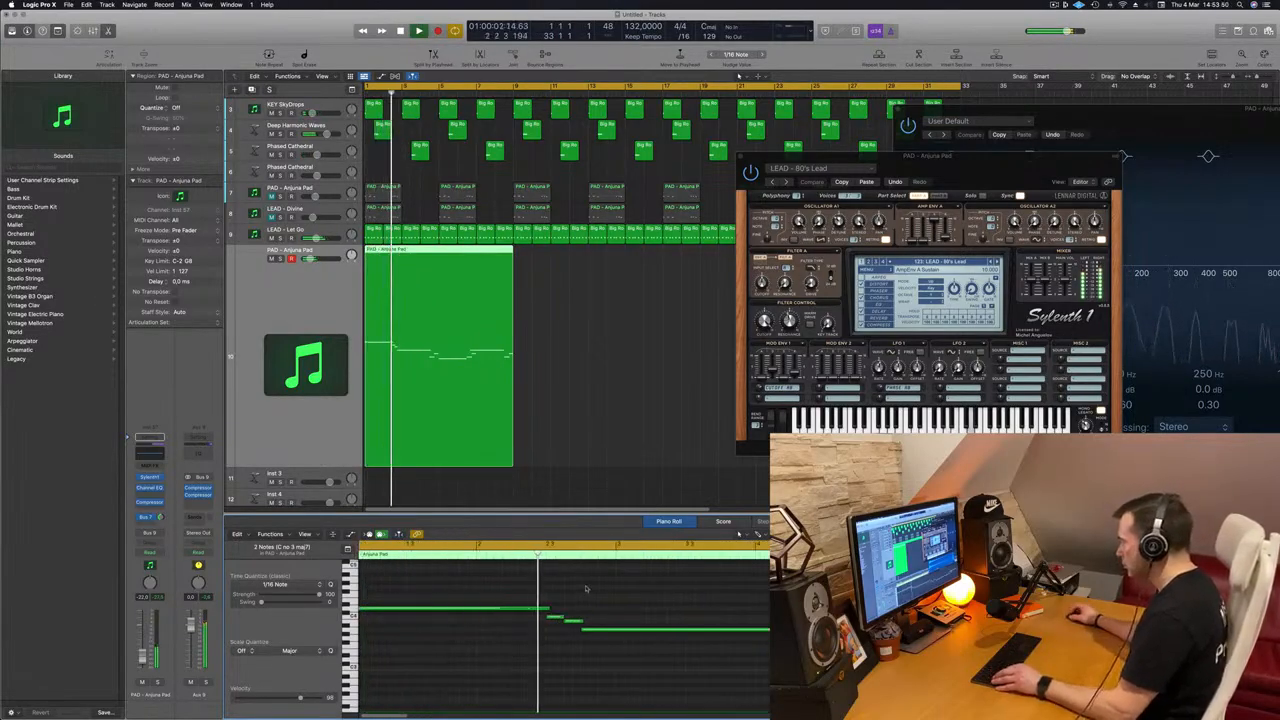
key(super+Left)
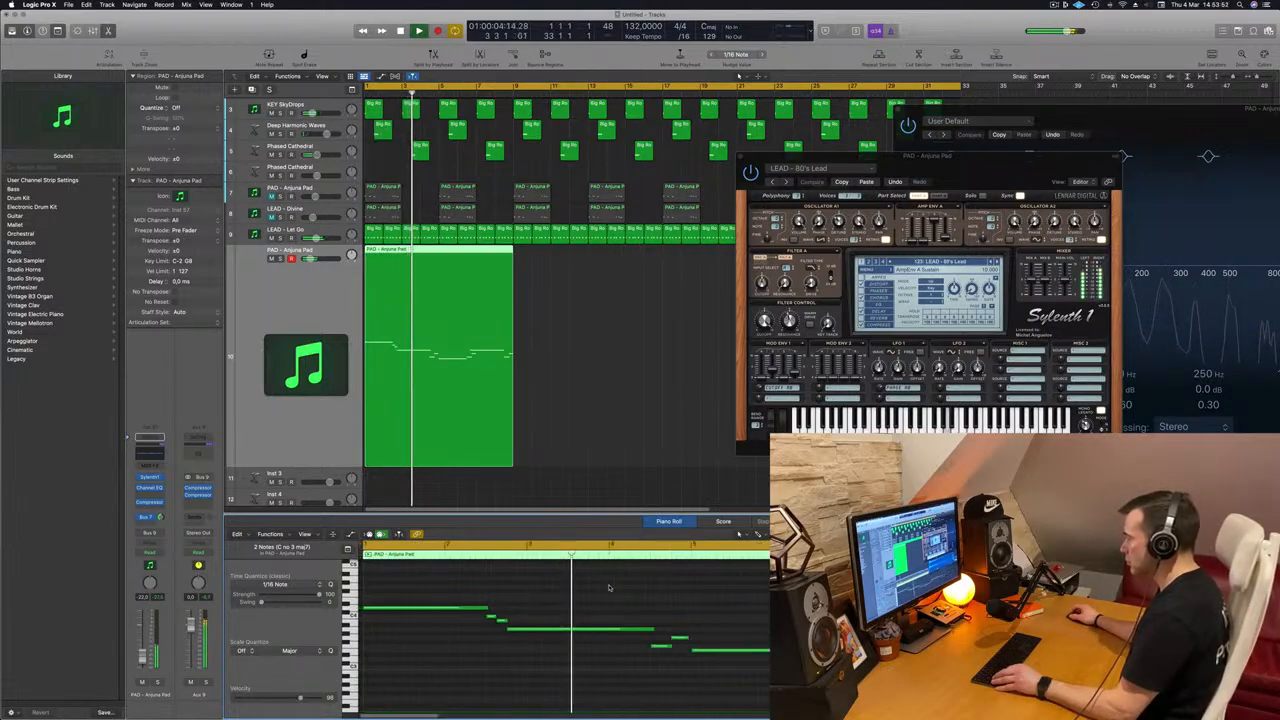
key(super+Left)
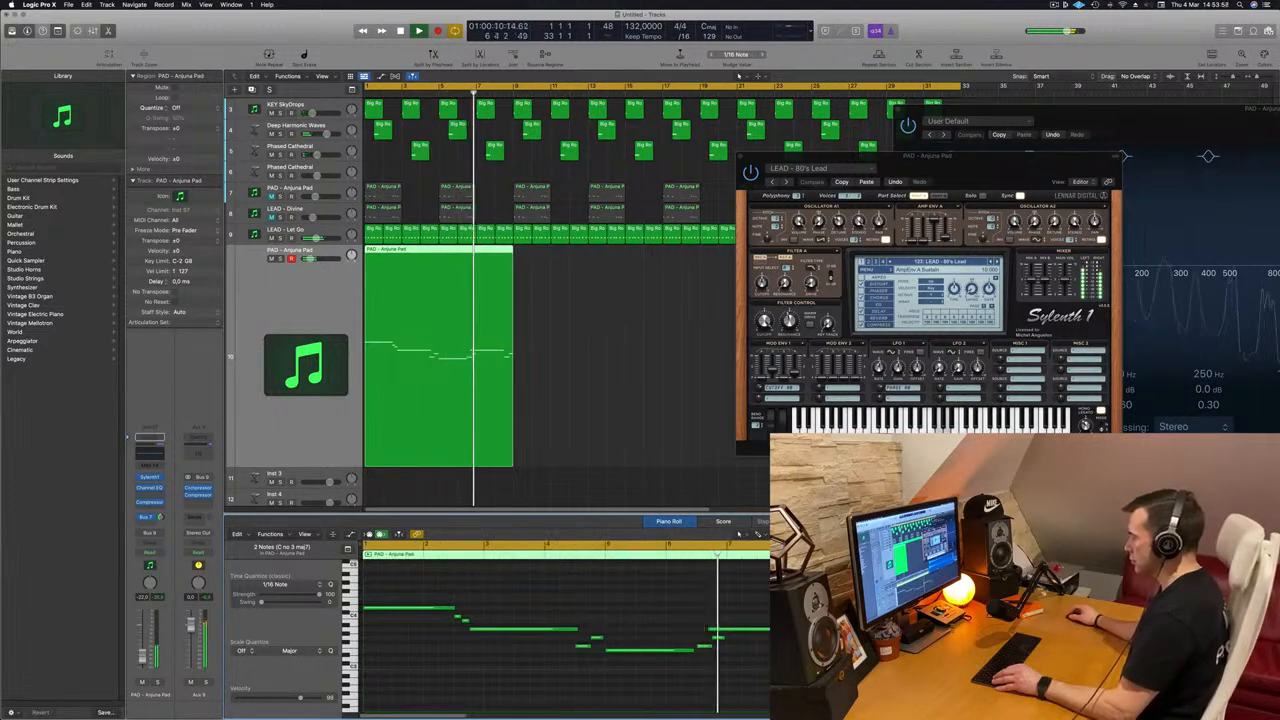
Step: Trim the start of the last long lead note in bar 7 so it begins right after the two short rising notes
drag(711, 629, 732, 629)
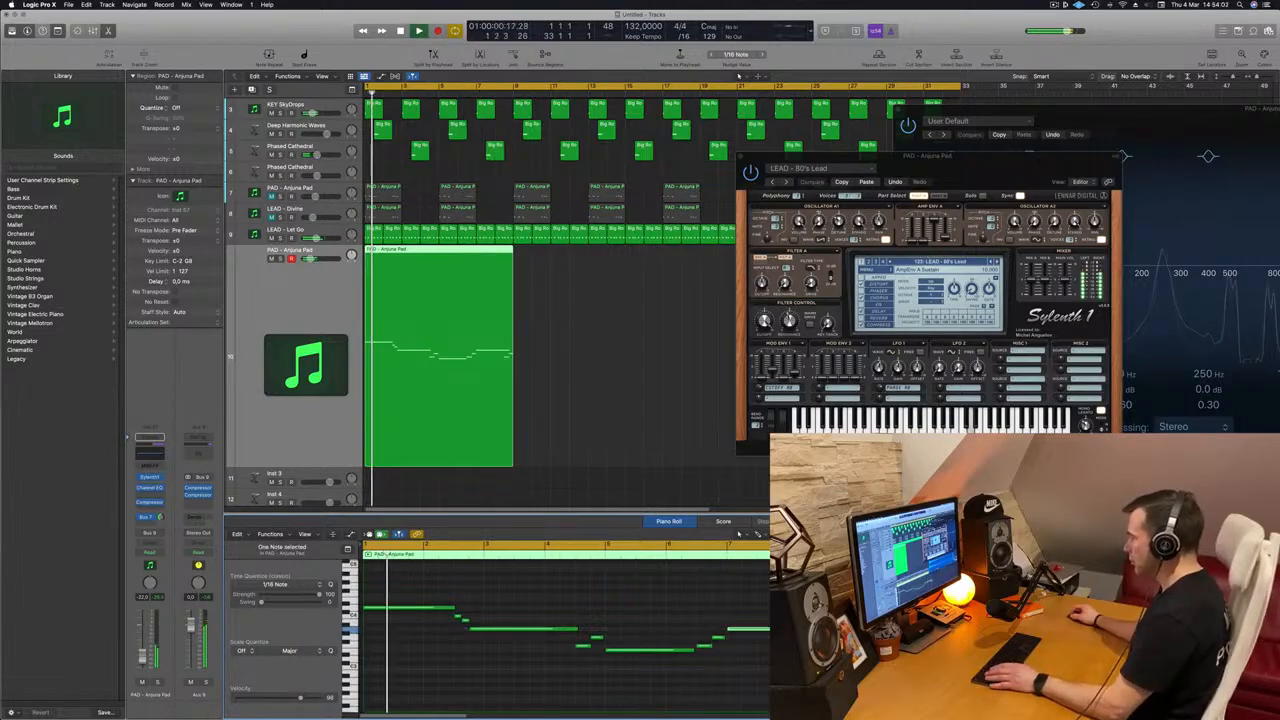
scroll(628, 624, down, 3)
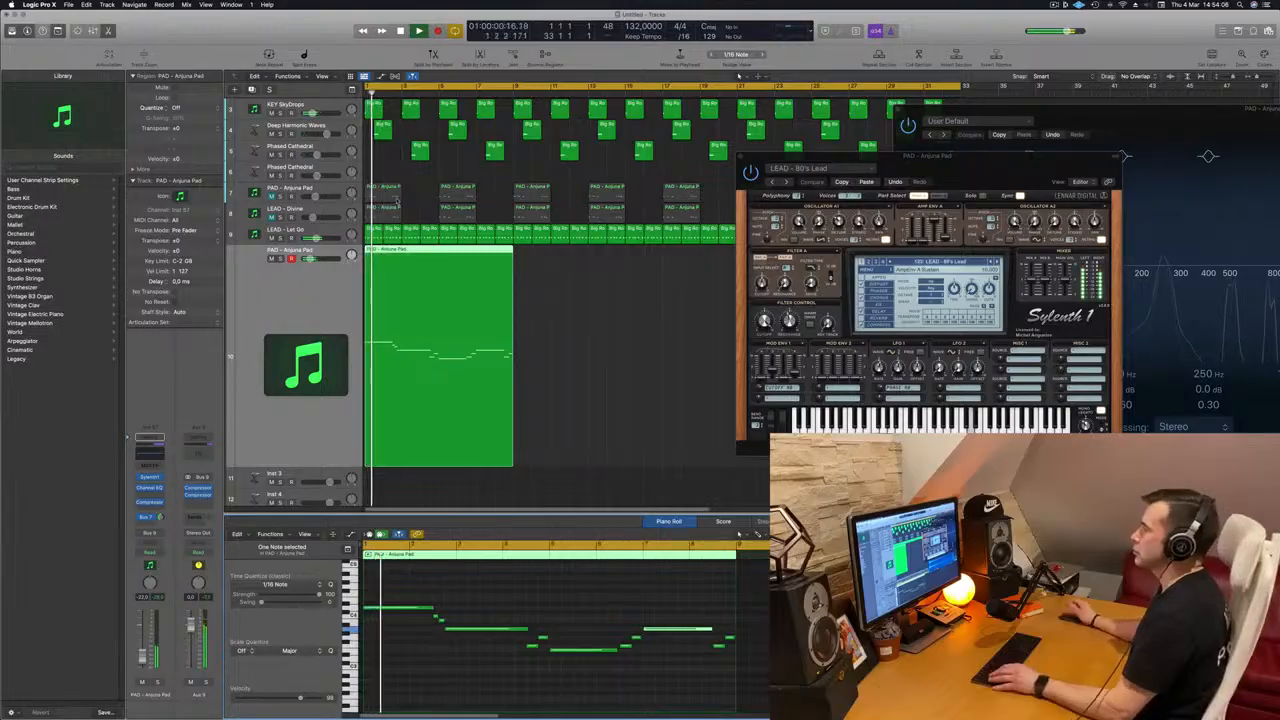
Step: Copy the eight-bar lead melody region to bar 9 on the same track and play the arrangement from the start
drag(932, 166, 846, 172)
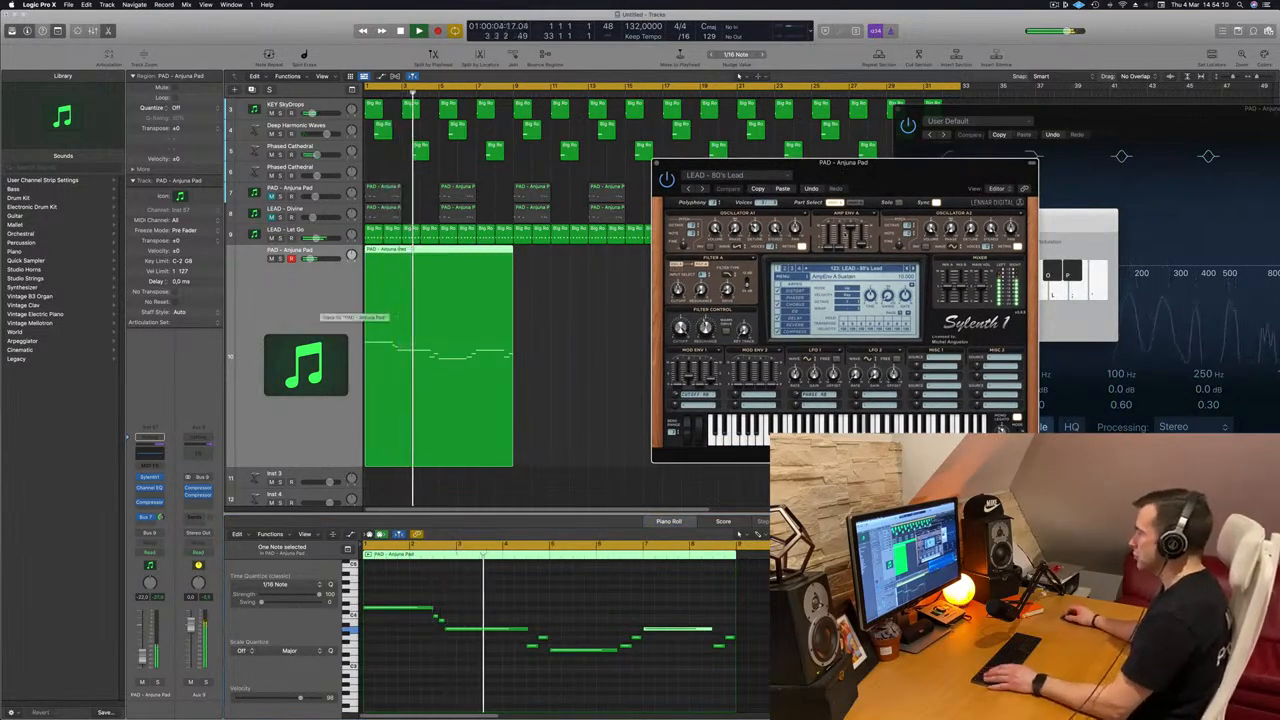
drag(925, 170, 1279, 234)
key(space)
drag(470, 262, 620, 261)
key(space)
key(super+Left)
key(super+Left)
key(super+Left)
Step: Audition the Sylenth1 lead presets next to 80's Lead, including Acid and Altra 1, against the track
drag(1090, 224, 674, 232)
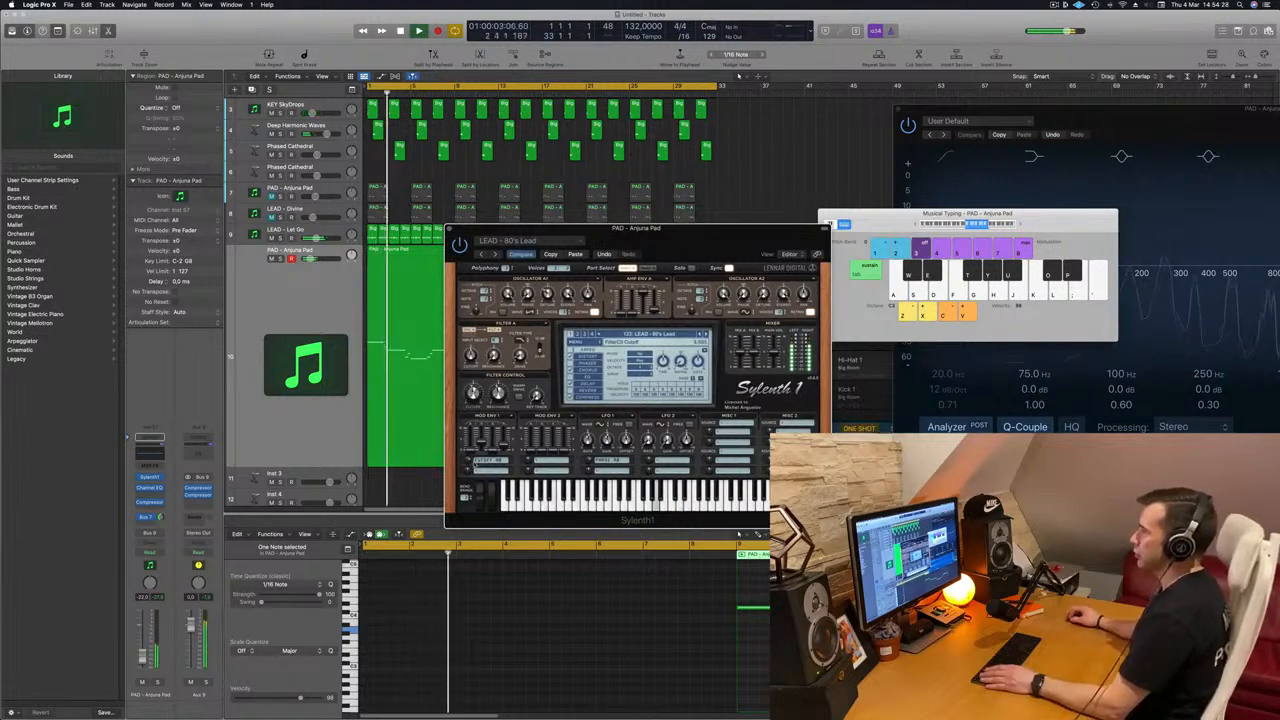
key(space)
drag(668, 234, 773, 217)
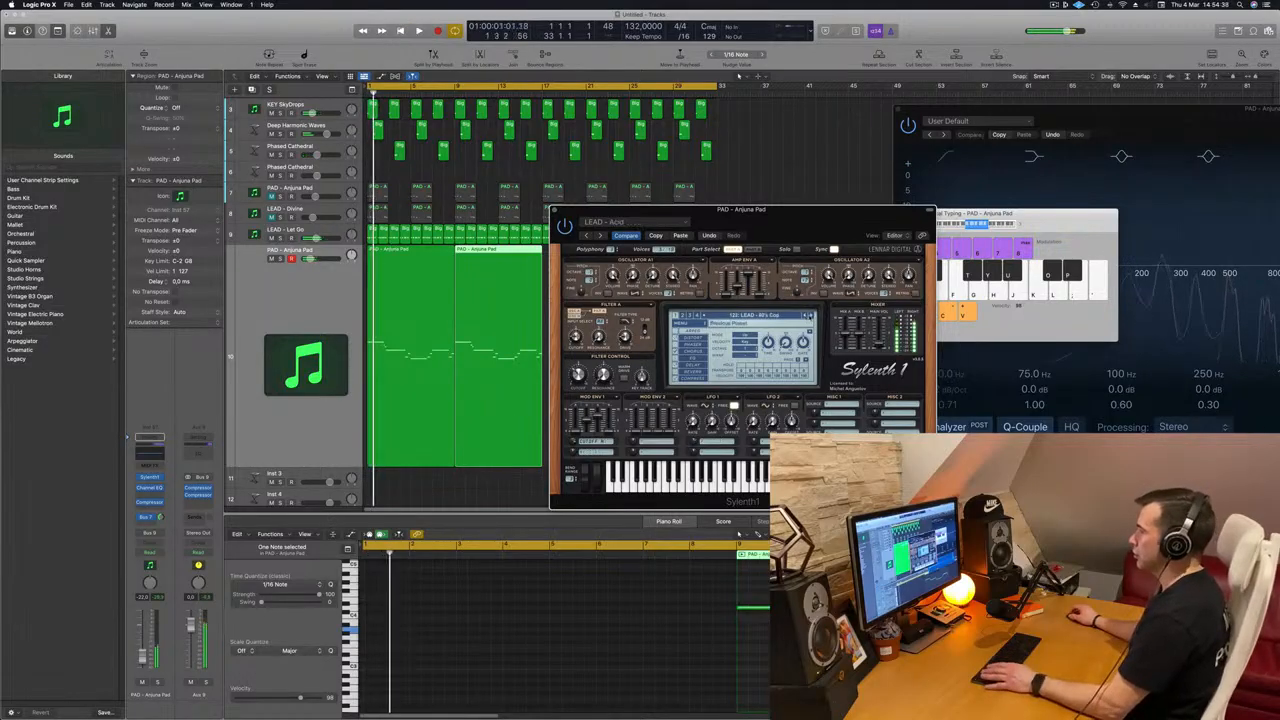
click(810, 316)
click(811, 316)
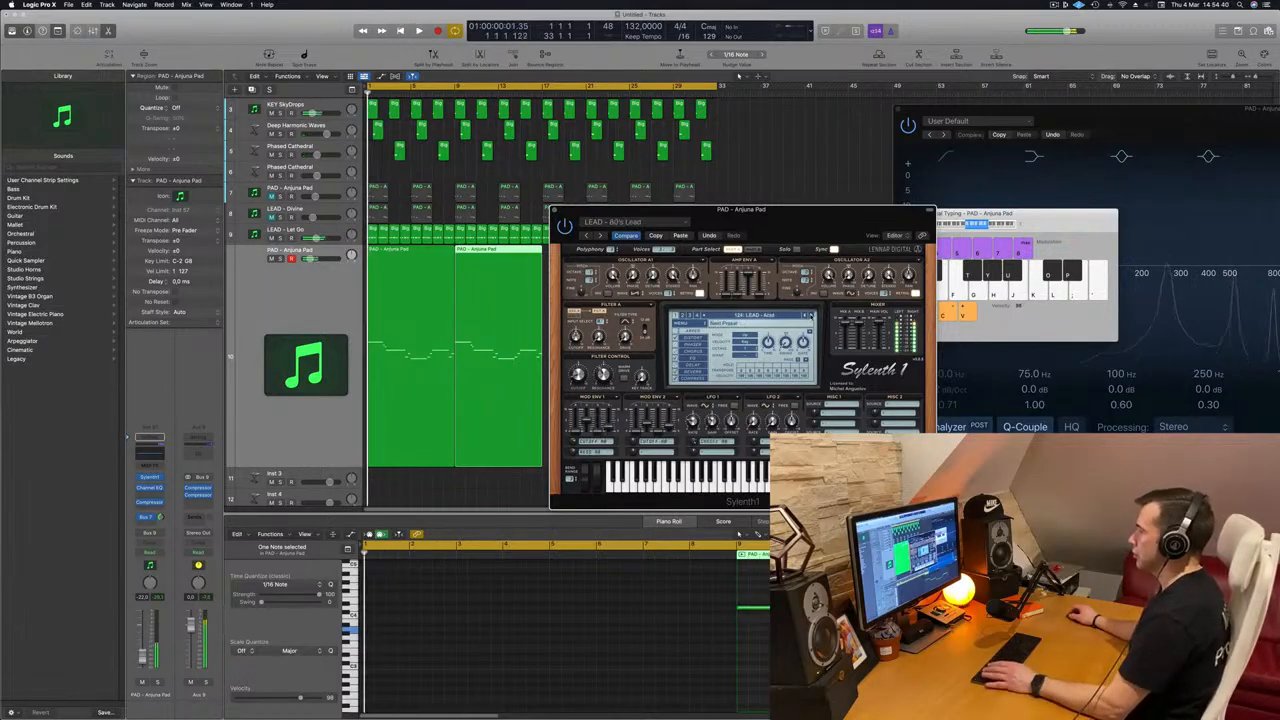
click(810, 316)
click(810, 316)
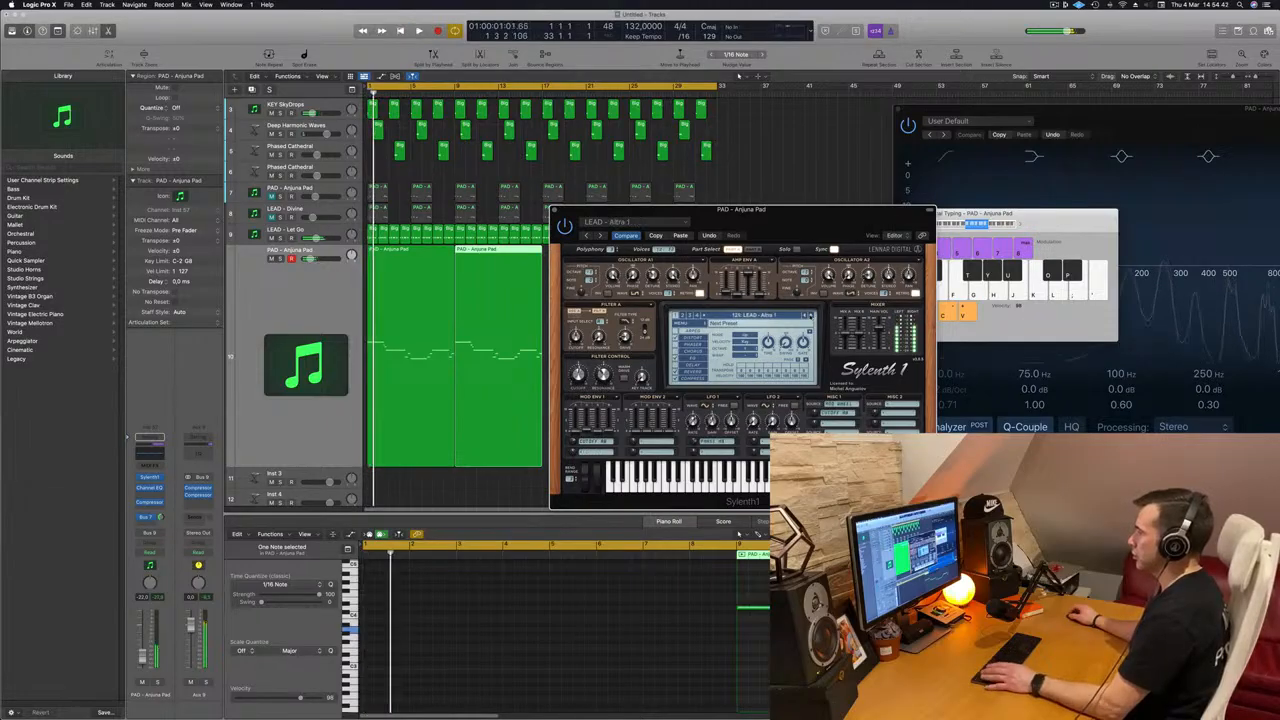
click(810, 316)
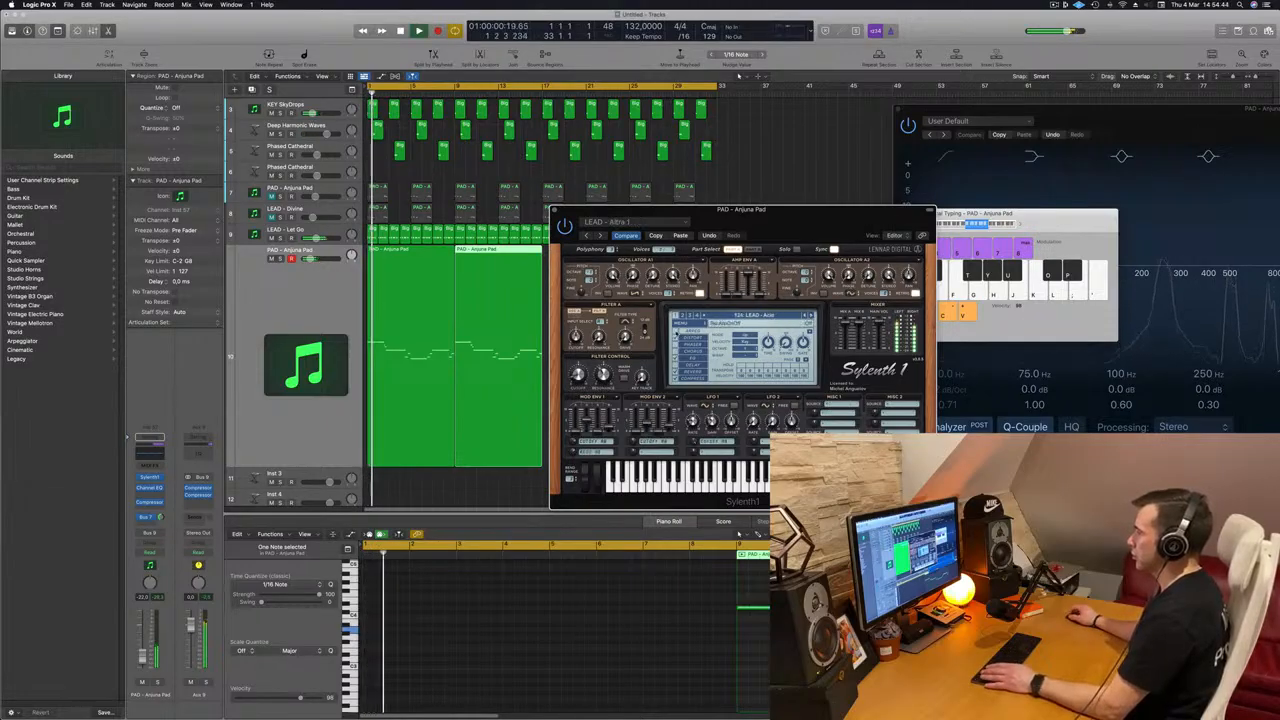
Step: Step forward through the following lead presets, including Altra 2, up to Bright Lead while the melody plays
drag(777, 229, 693, 305)
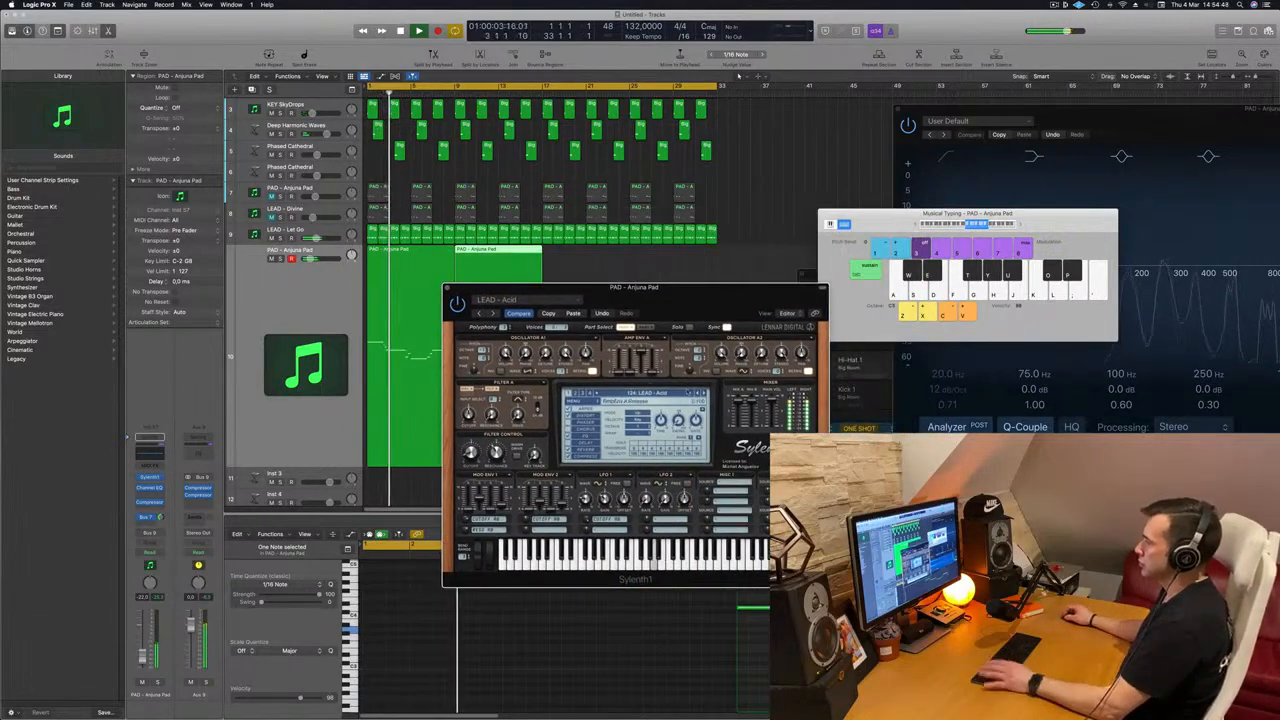
click(703, 393)
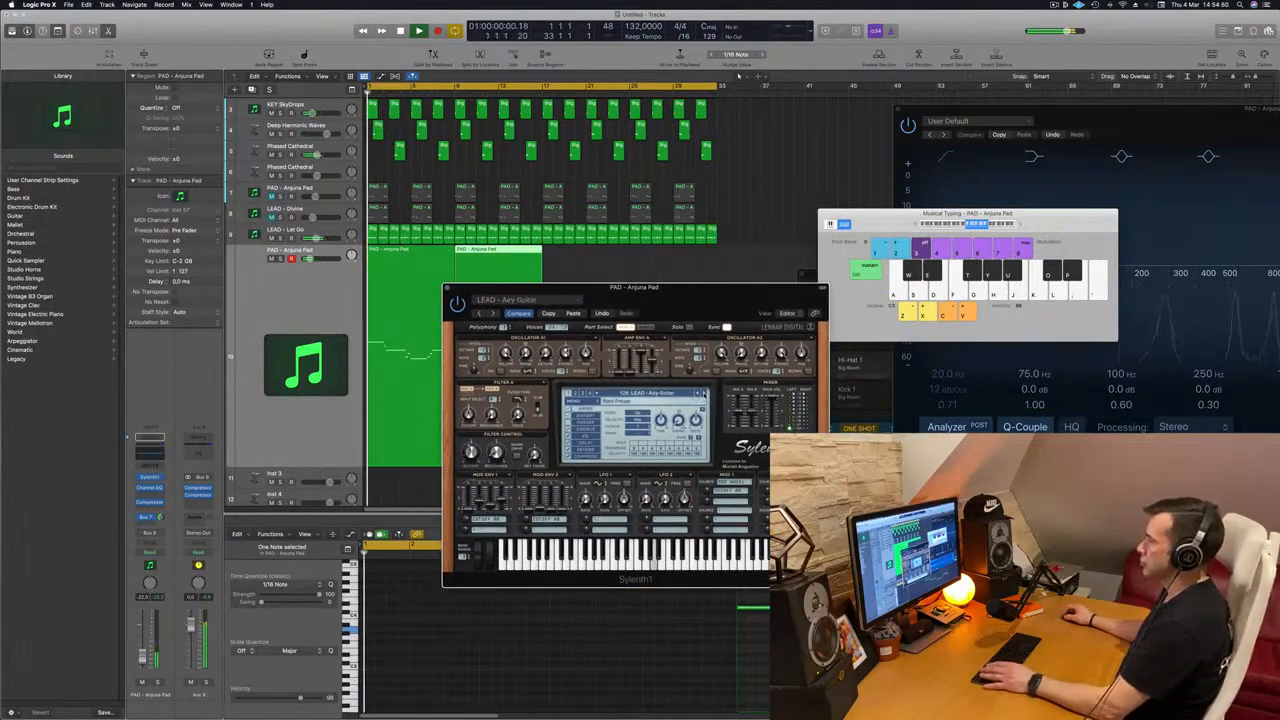
click(703, 393)
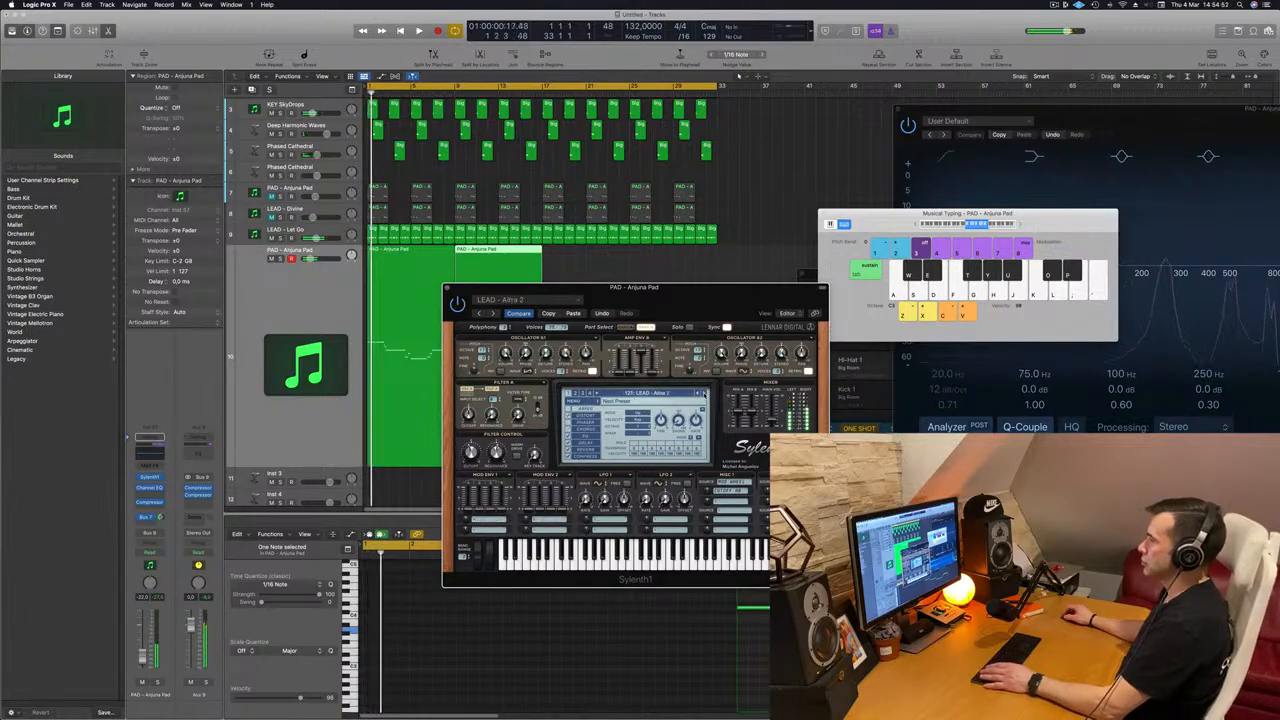
click(703, 393)
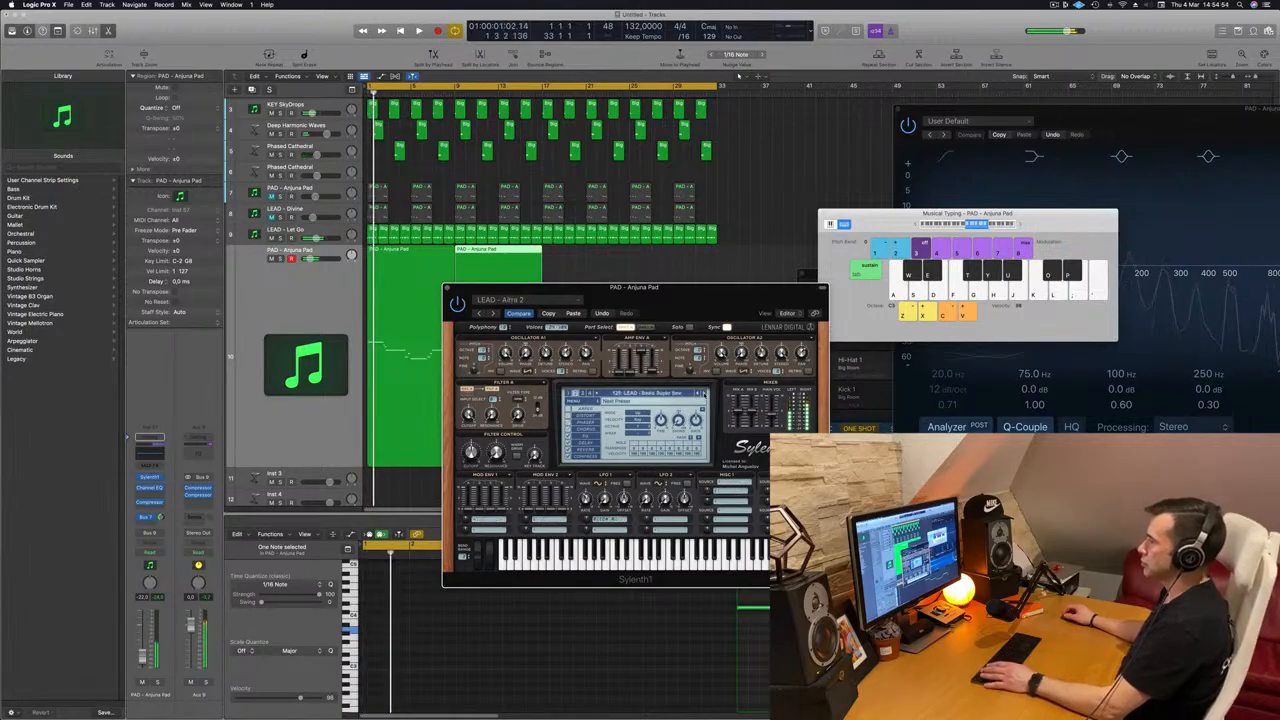
click(703, 393)
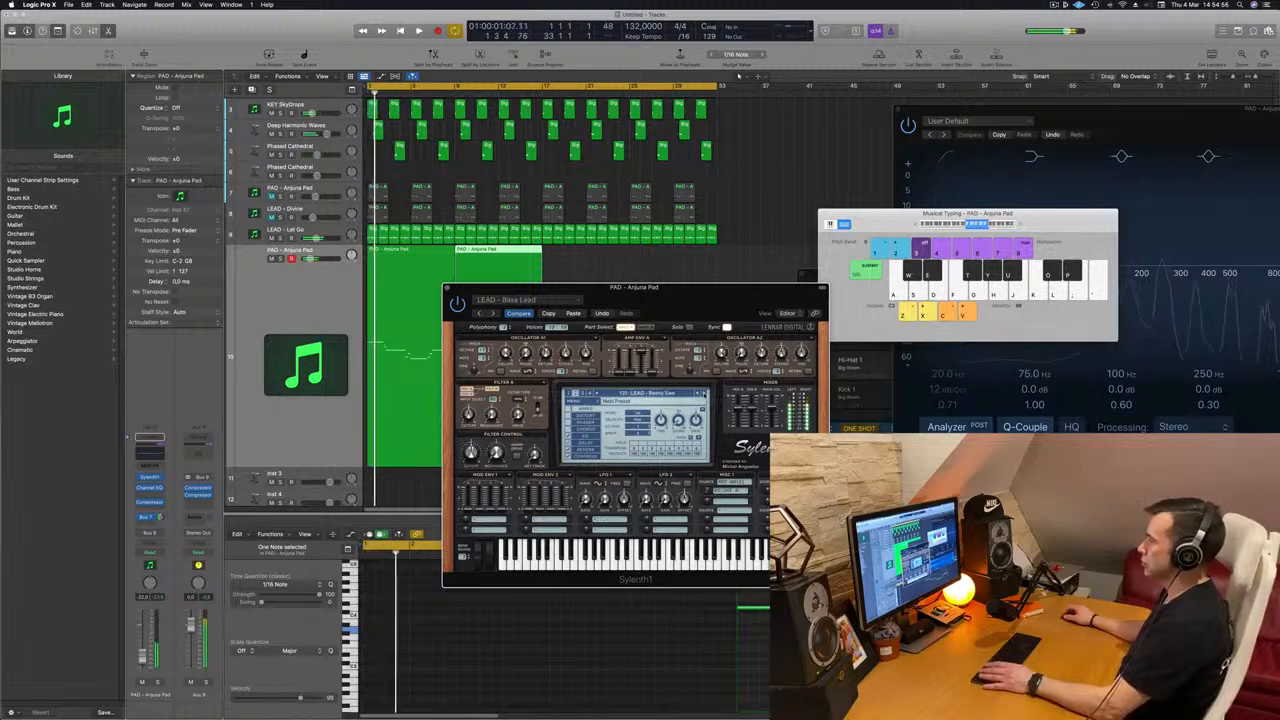
key(space)
click(703, 393)
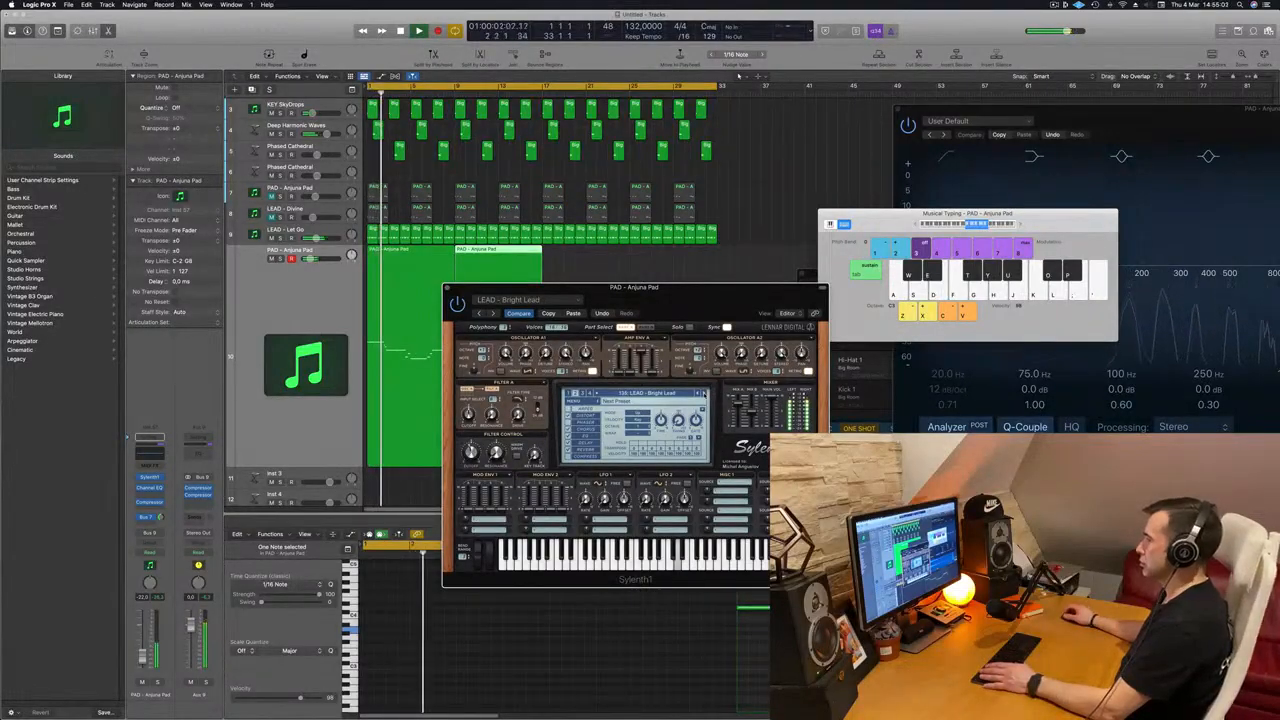
Step: Load the LEAD - Supersaw 1 preset for the melody and listen to it
click(668, 393)
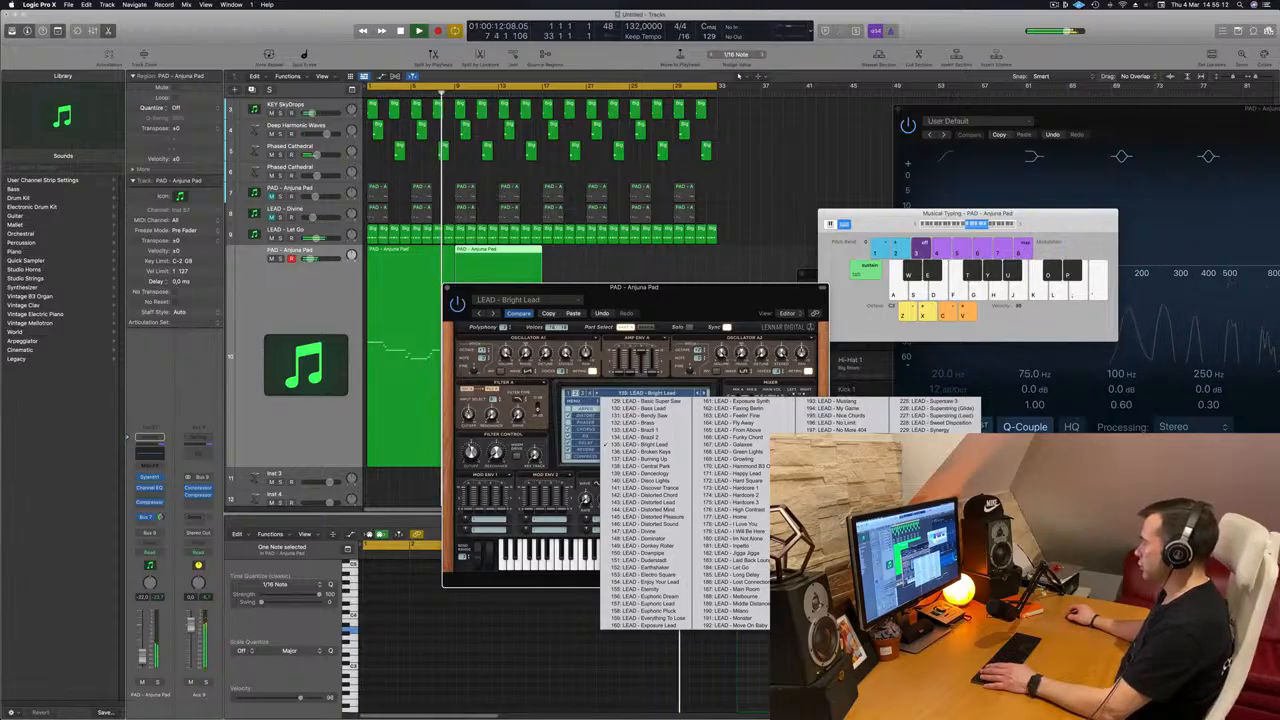
click(832, 618)
drag(750, 286, 781, 274)
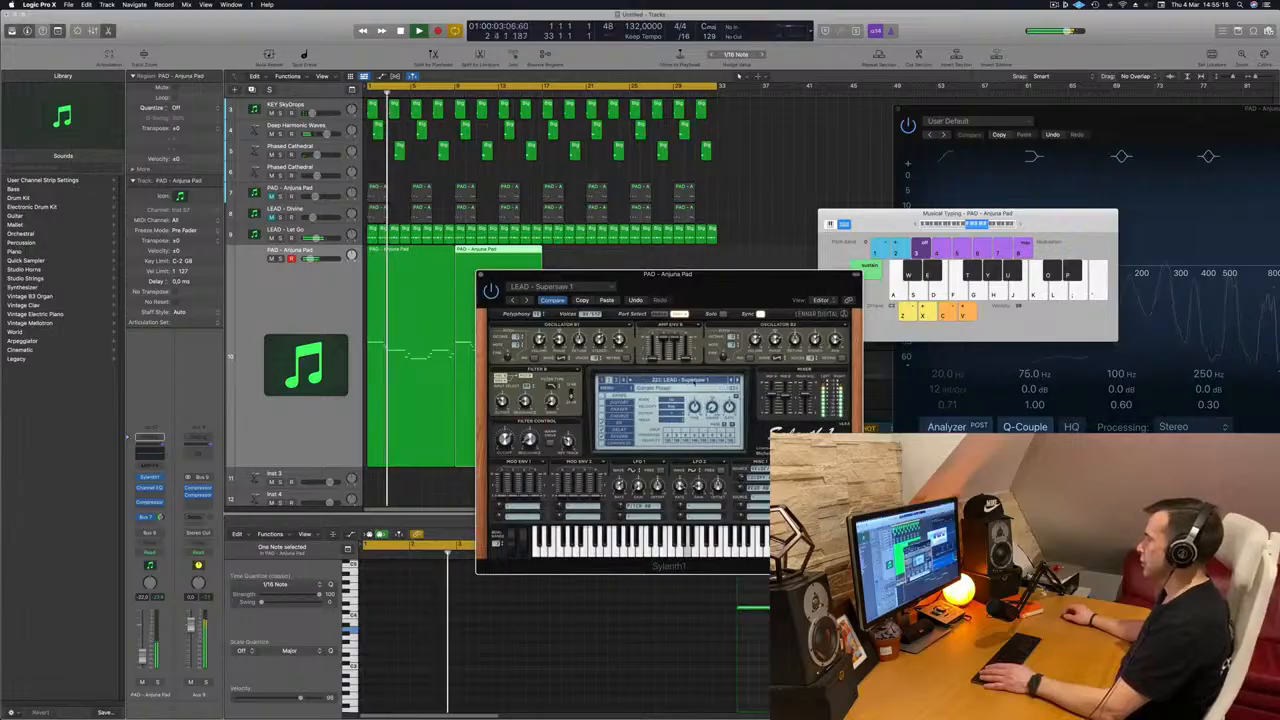
Step: Load the LEAD - Wow preset and step back through Uplifting Chords to Trance Square while the melody plays
click(695, 381)
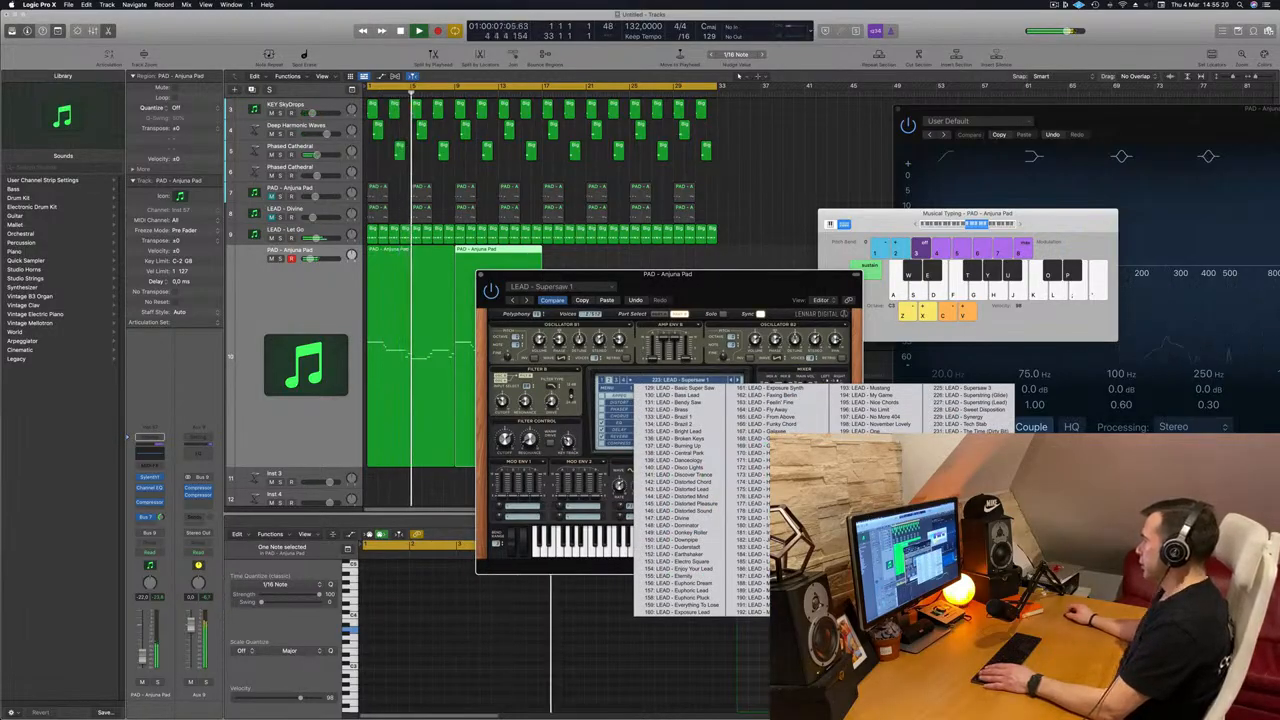
click(960, 518)
drag(772, 275, 887, 287)
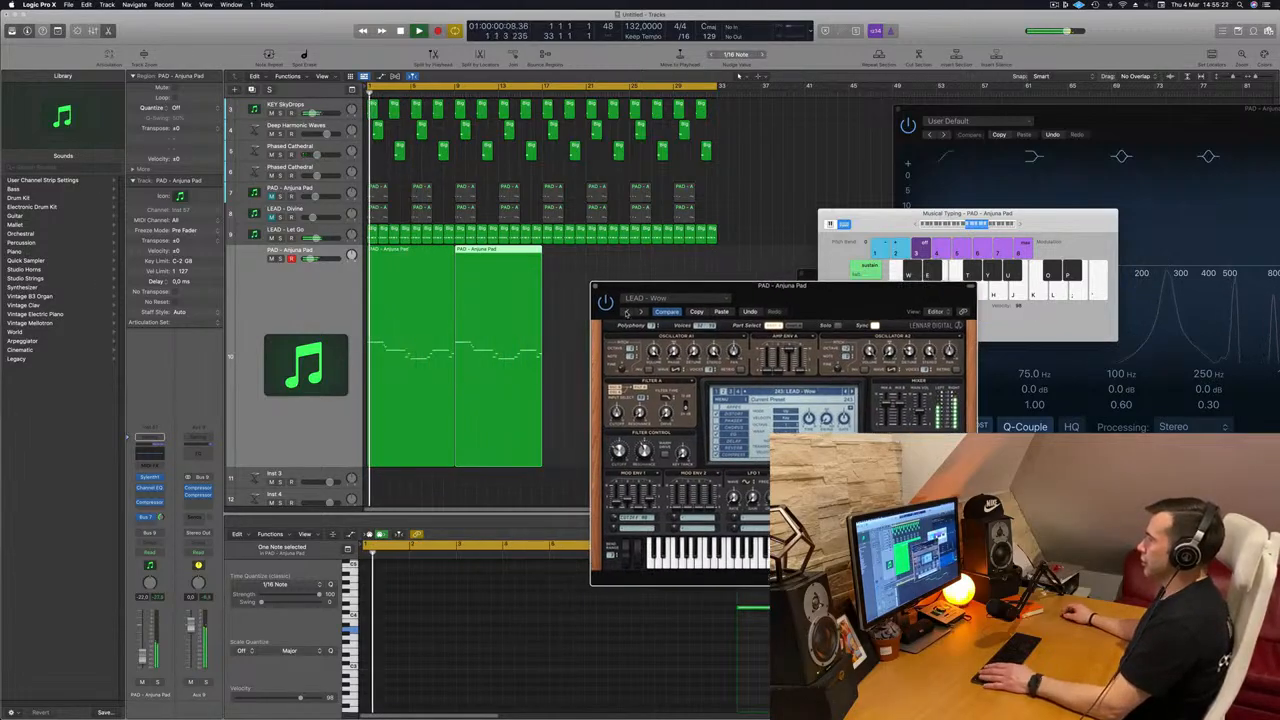
click(628, 312)
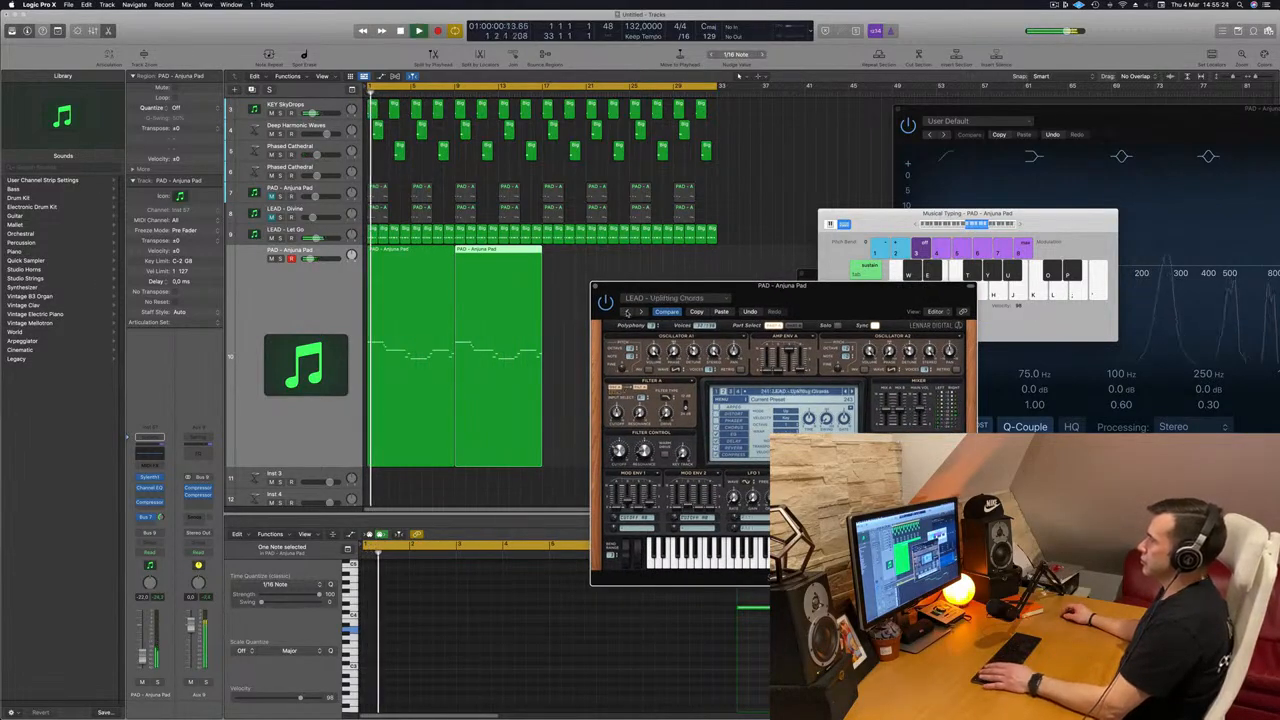
click(628, 312)
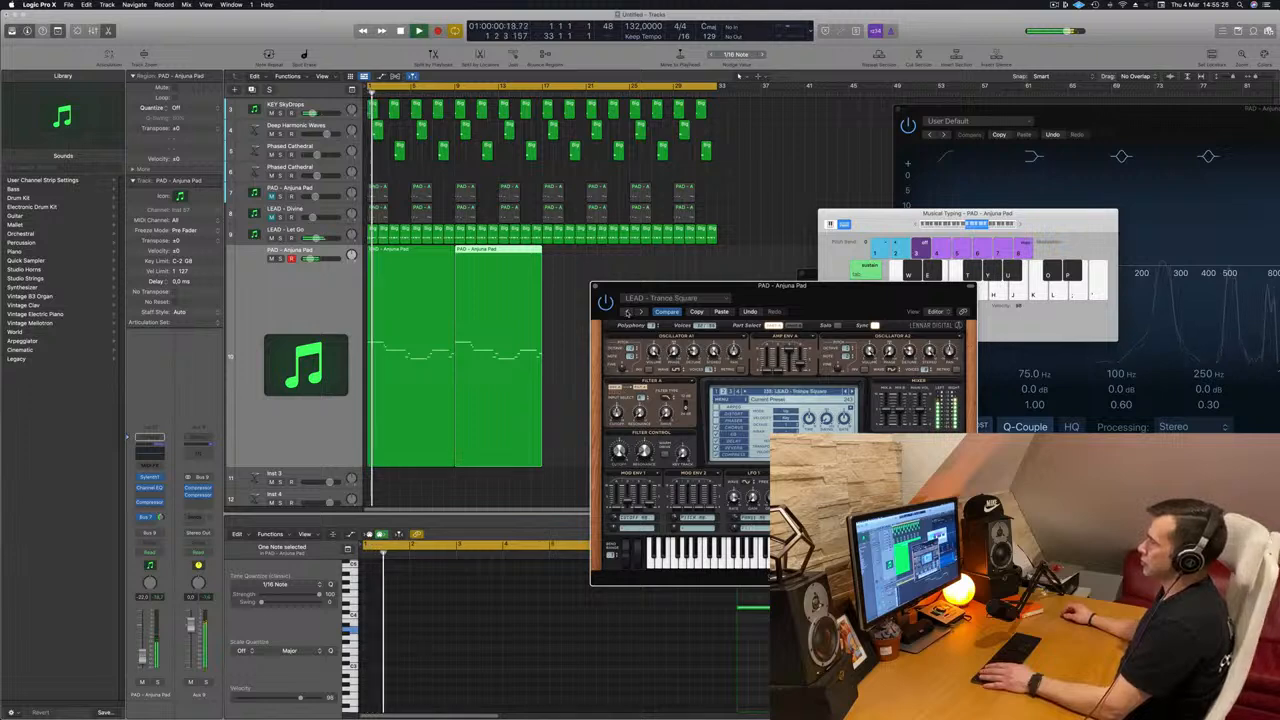
drag(810, 298, 801, 298)
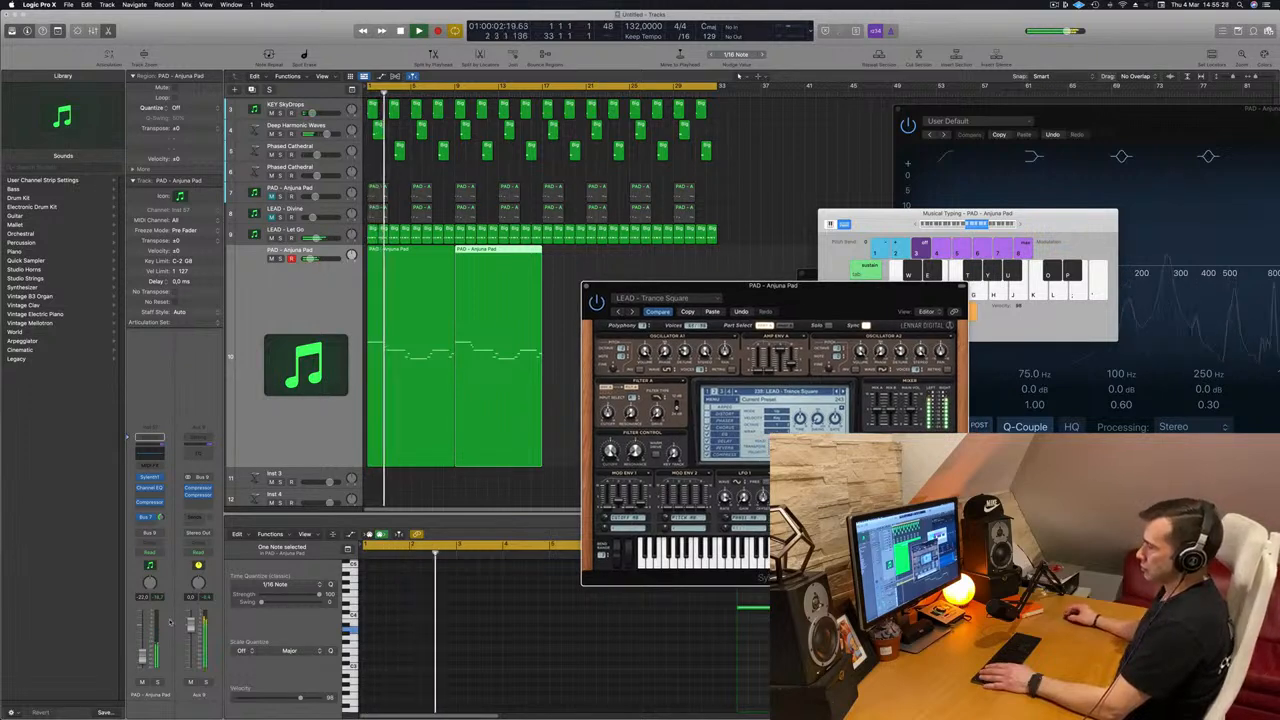
Step: Step back past Trance Pluck 2 to the LEAD - Tonight preset and replay the melody from the start
key(space)
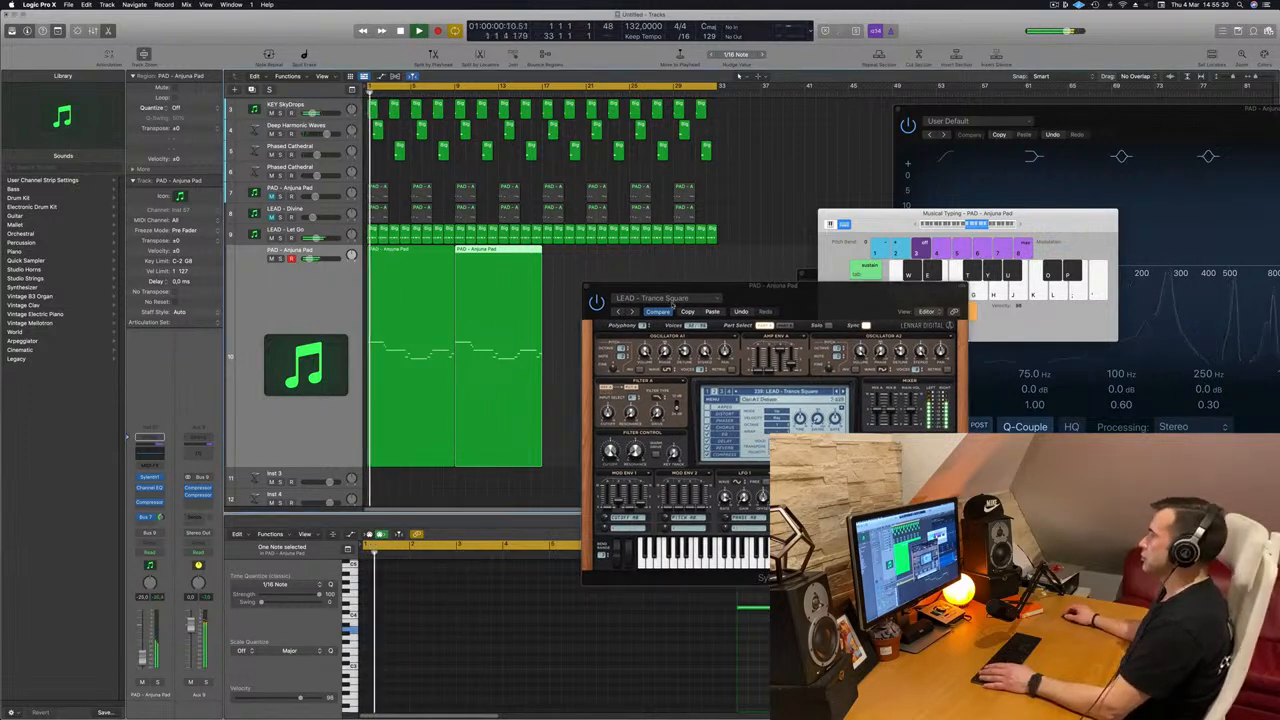
click(619, 312)
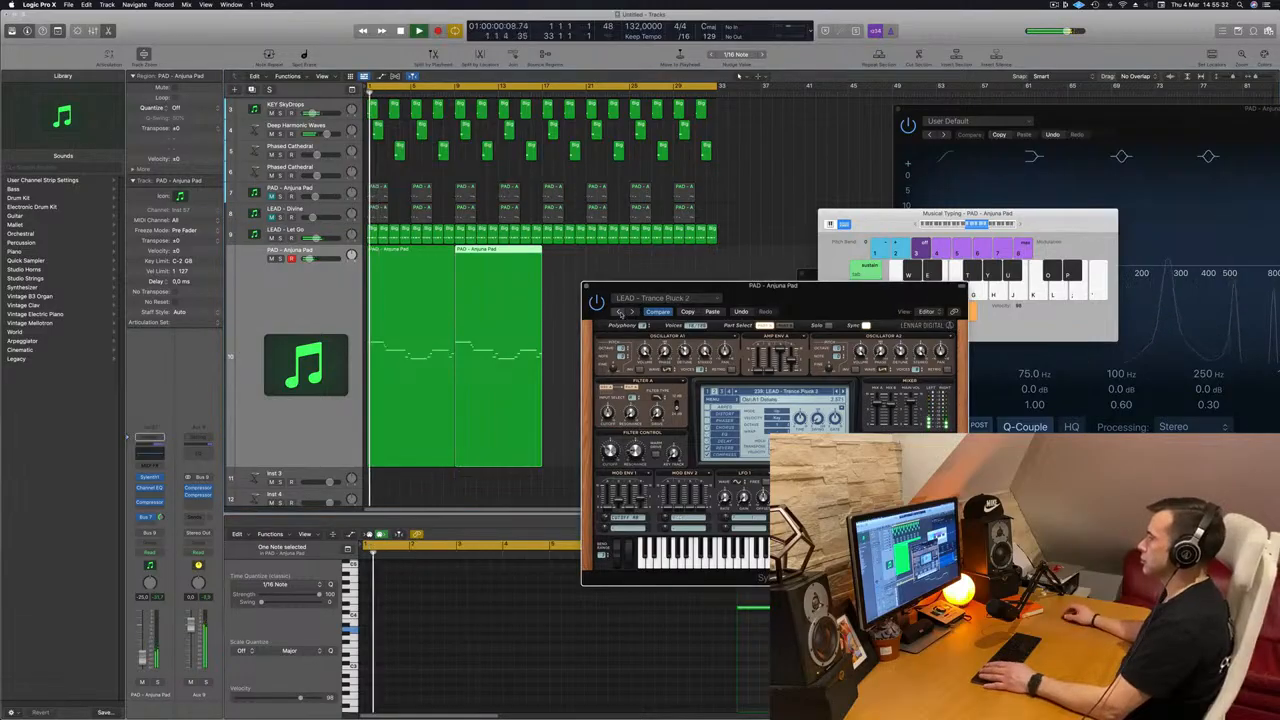
click(619, 312)
drag(745, 297, 751, 221)
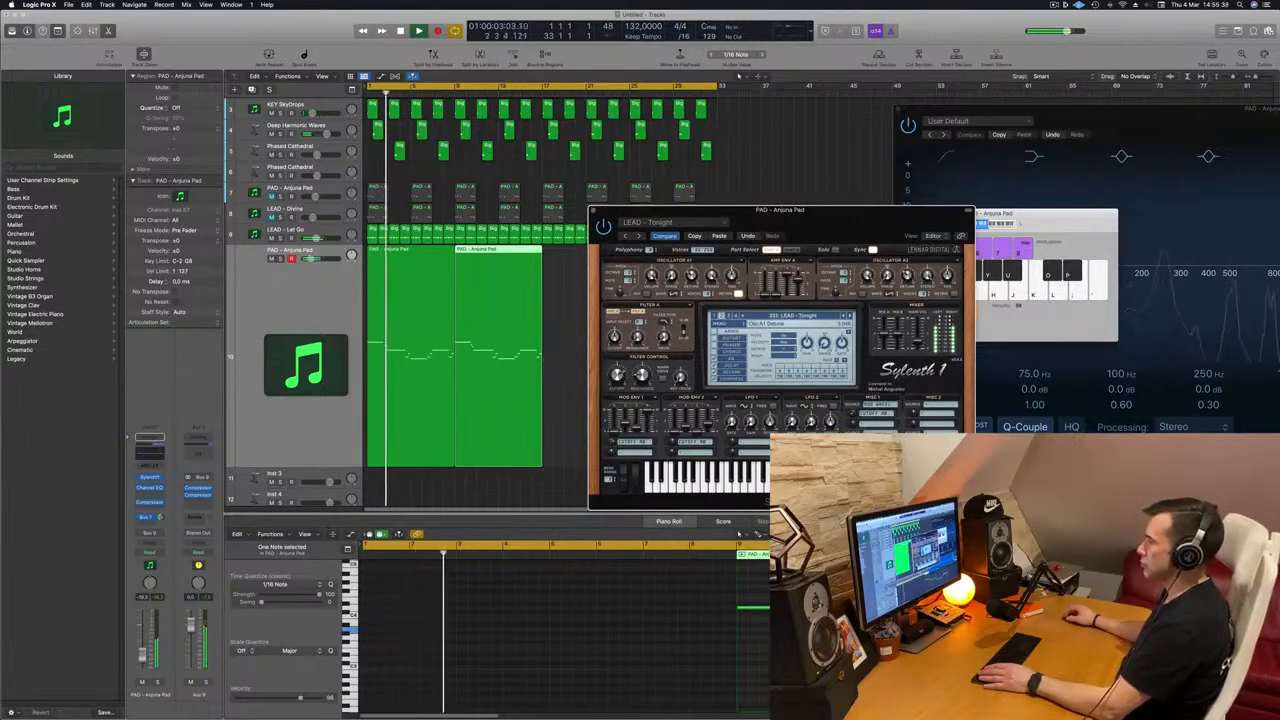
click(565, 539)
key(Return)
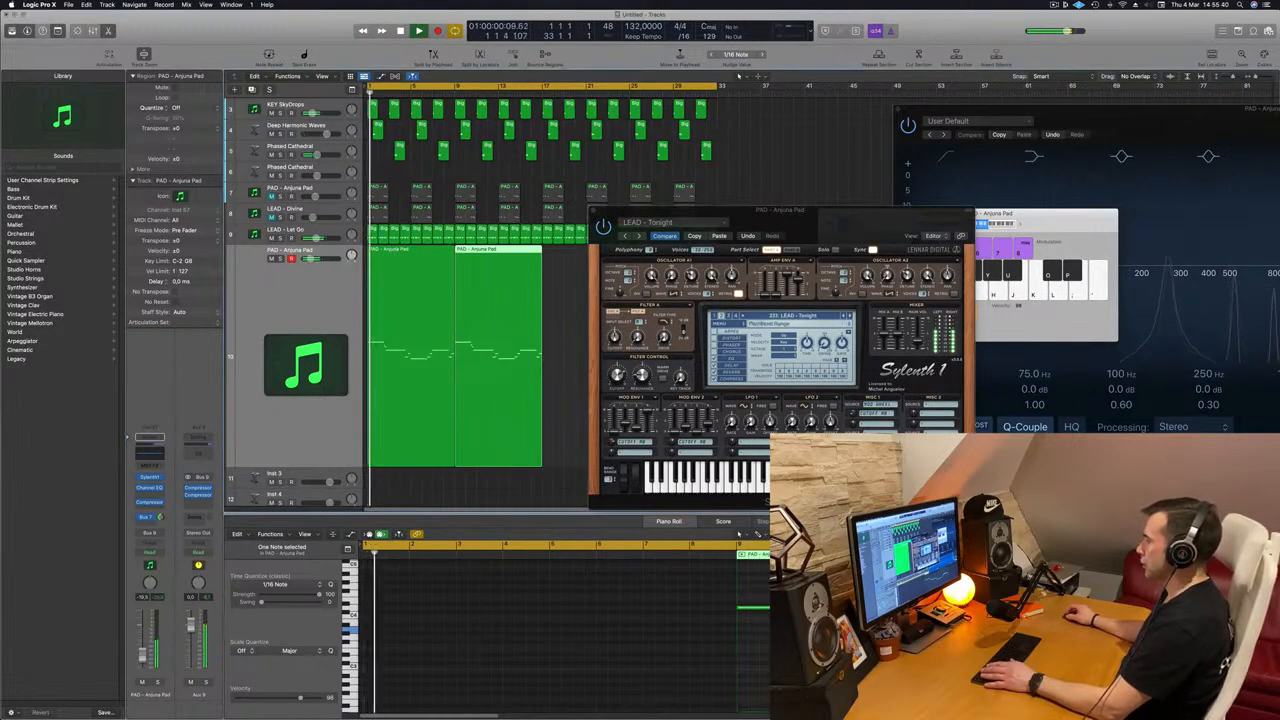
Step: Select all notes in both lead regions and transpose them down one octave
drag(573, 341, 434, 379)
click(565, 588)
key(Return)
key(super+a)
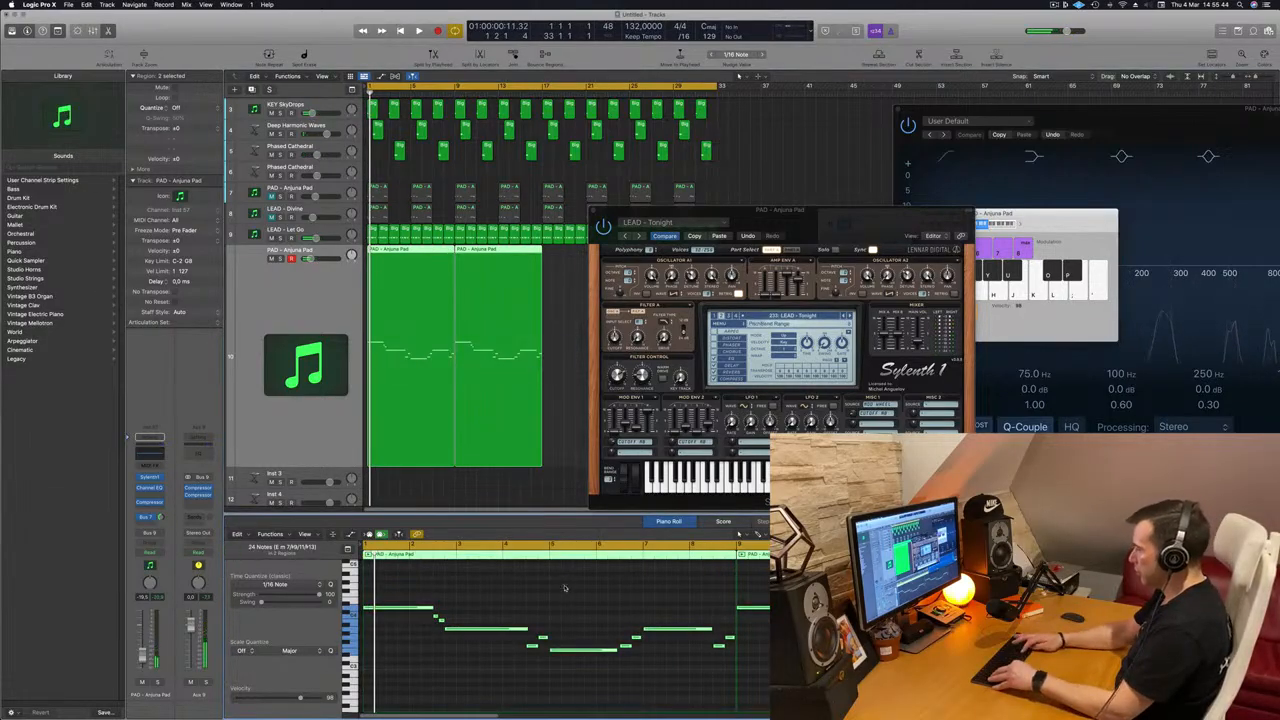
key(shift+alt+Down)
Step: Step back to the LEAD - Tiny Arp preset and play the melody with it
drag(716, 212, 788, 139)
drag(943, 149, 780, 227)
click(790, 327)
key(space)
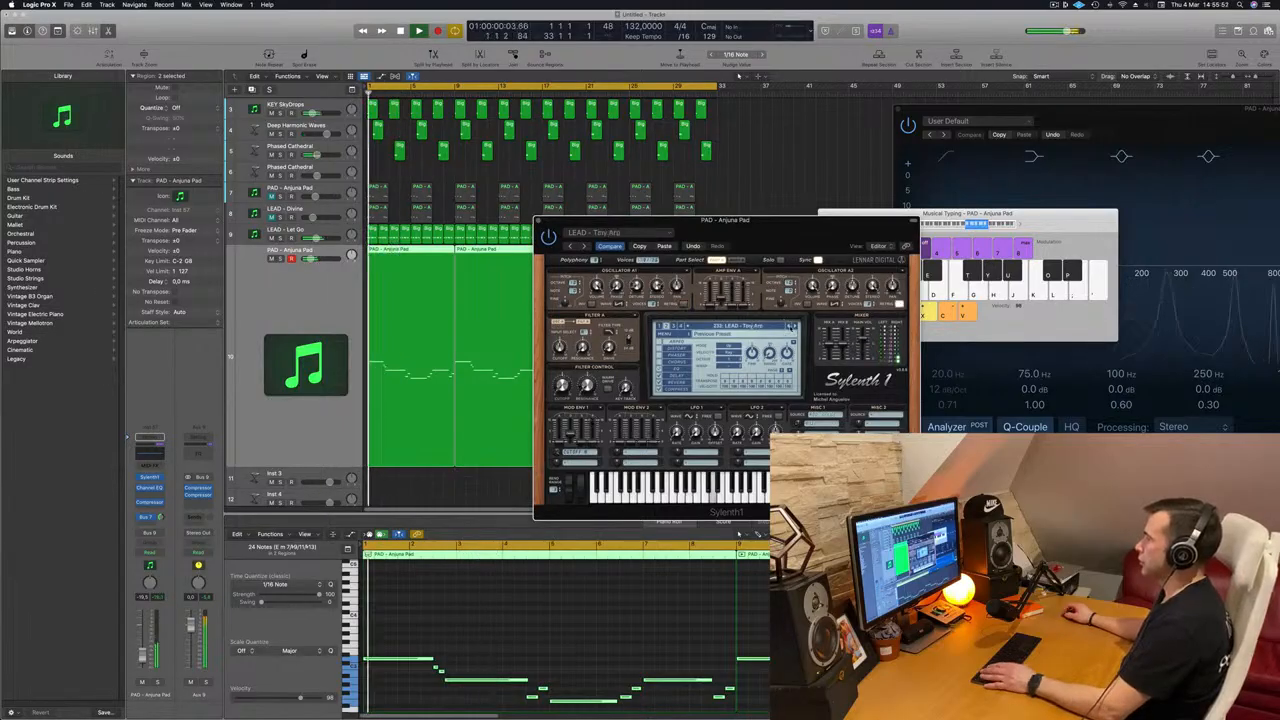
Step: Raise all notes in both lead regions back up one octave and replay the melody
scroll(652, 586, down, 3)
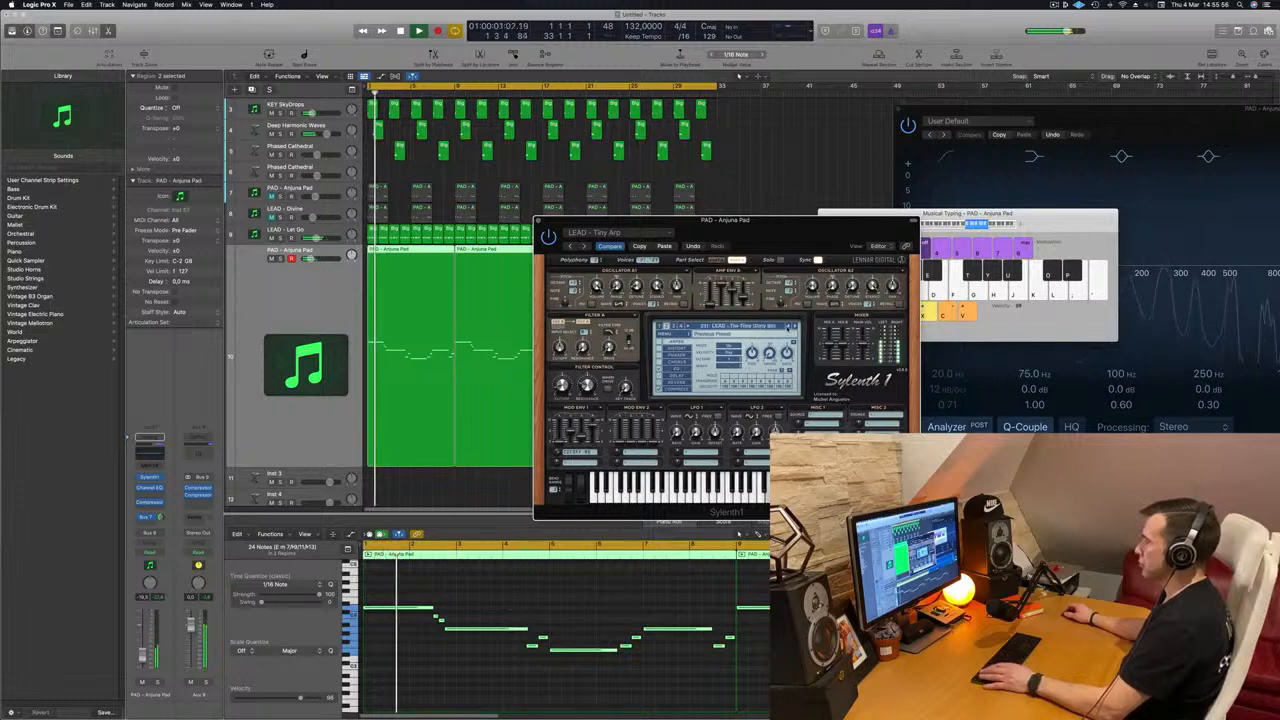
key(space)
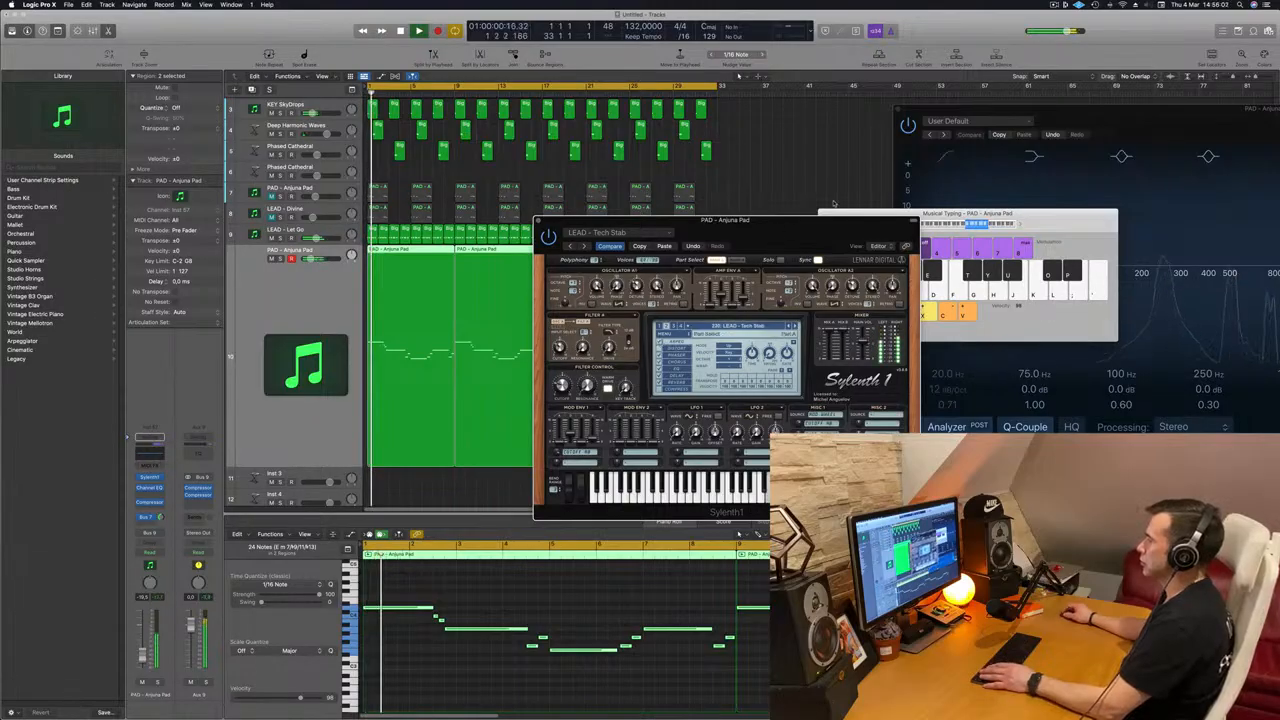
Step: Step back from Tech Stab to the LEAD - Sweet Disposition preset while the melody plays
drag(818, 214, 879, 184)
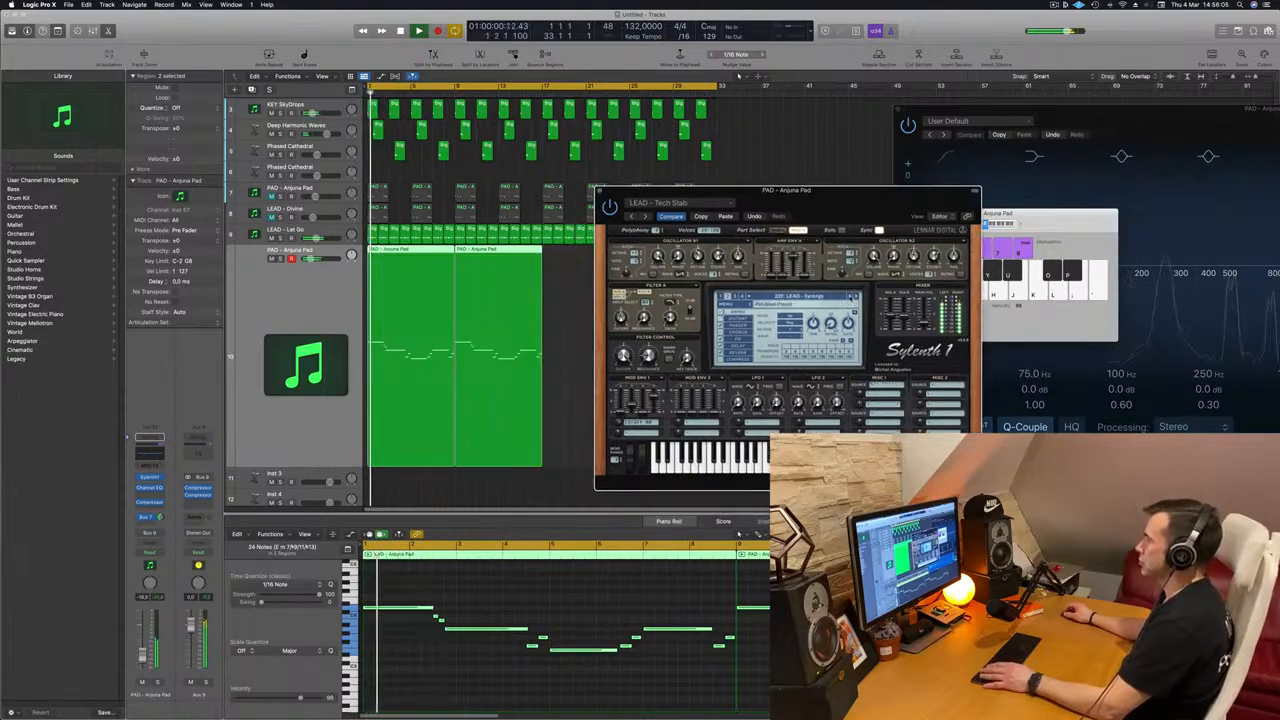
click(851, 297)
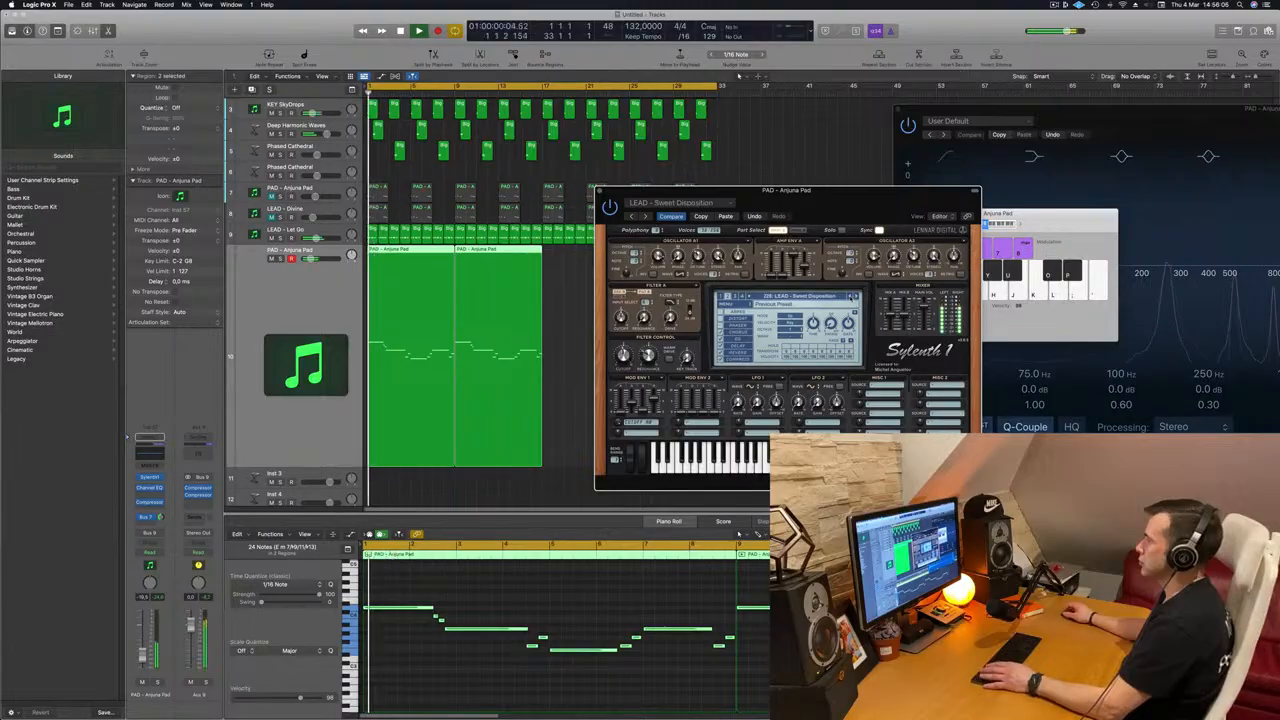
drag(847, 206, 703, 235)
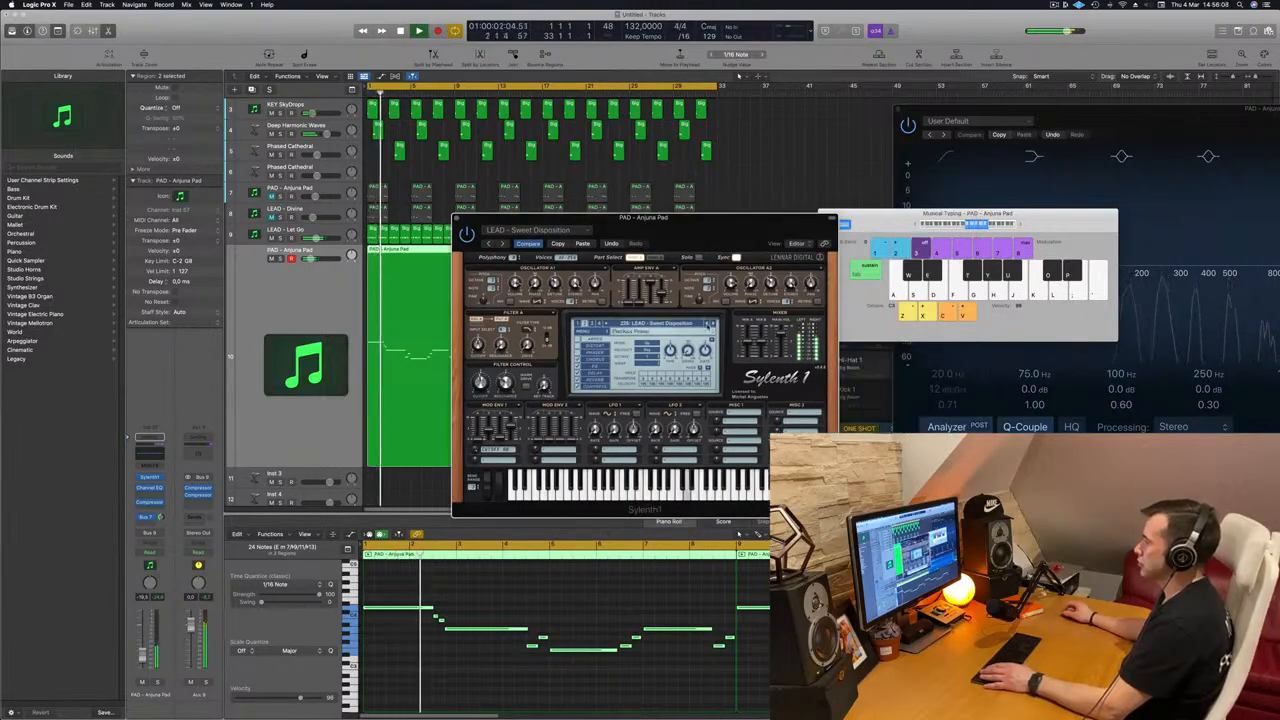
Step: Step back through the Sylenth1 lead presets from Sweet Disposition to LEAD - Silverstring, replaying the melody with them
click(708, 325)
key(Return)
click(708, 325)
key(Return)
click(708, 325)
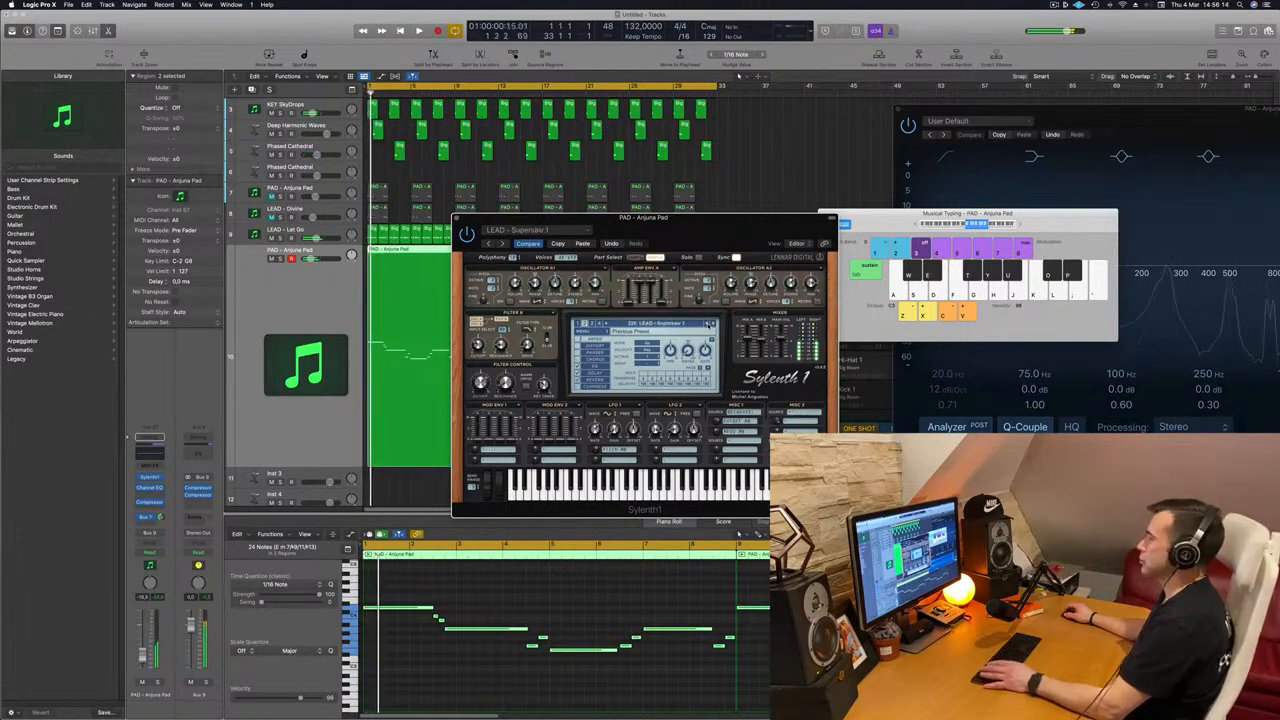
click(708, 325)
key(Return)
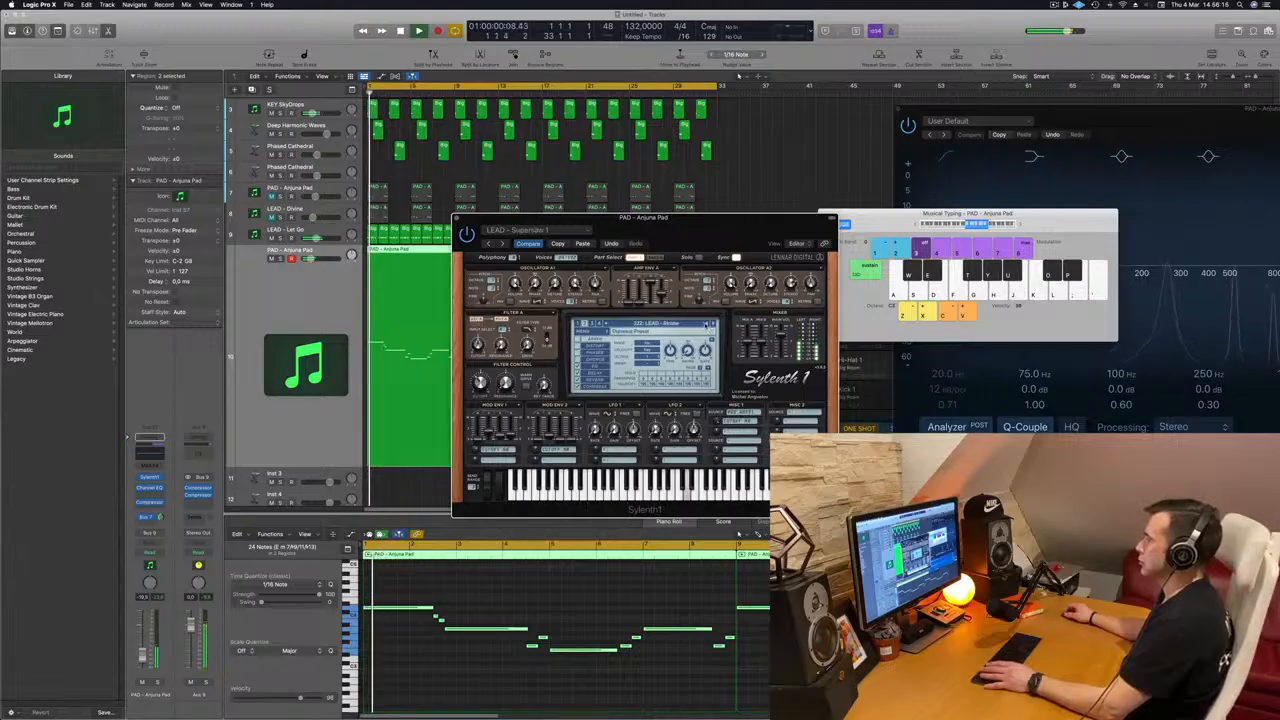
click(707, 325)
click(708, 325)
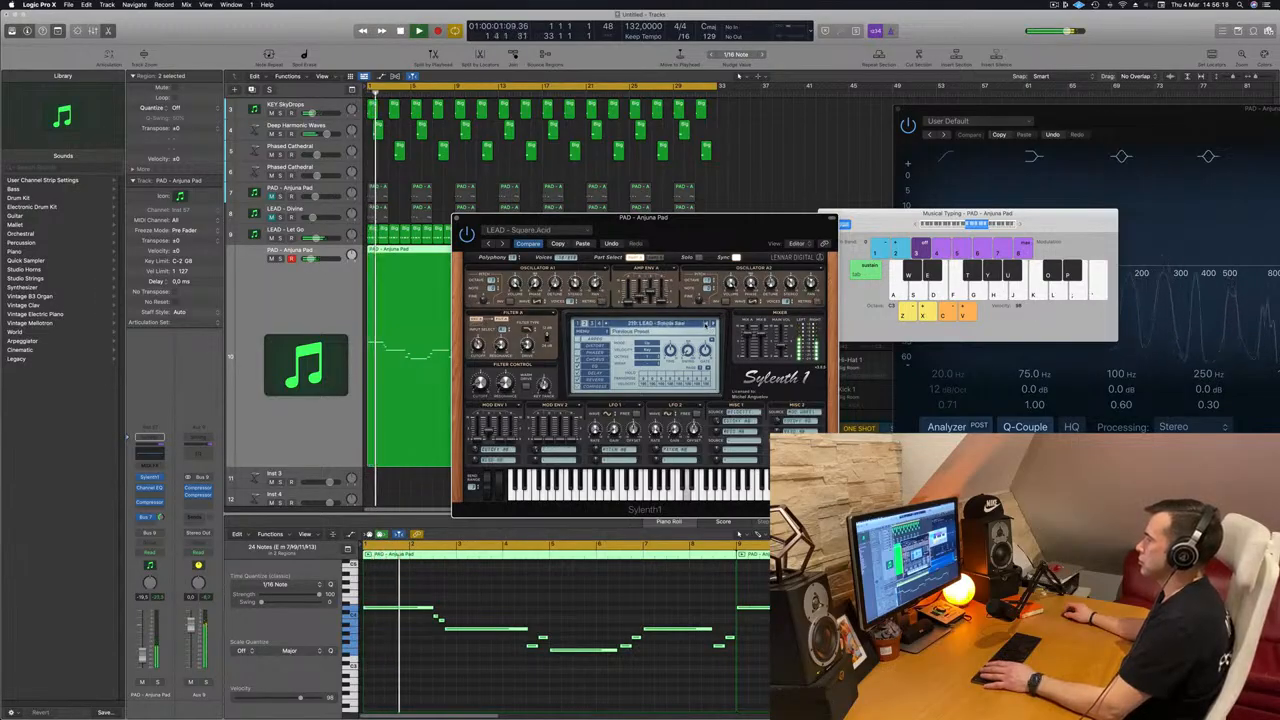
click(707, 325)
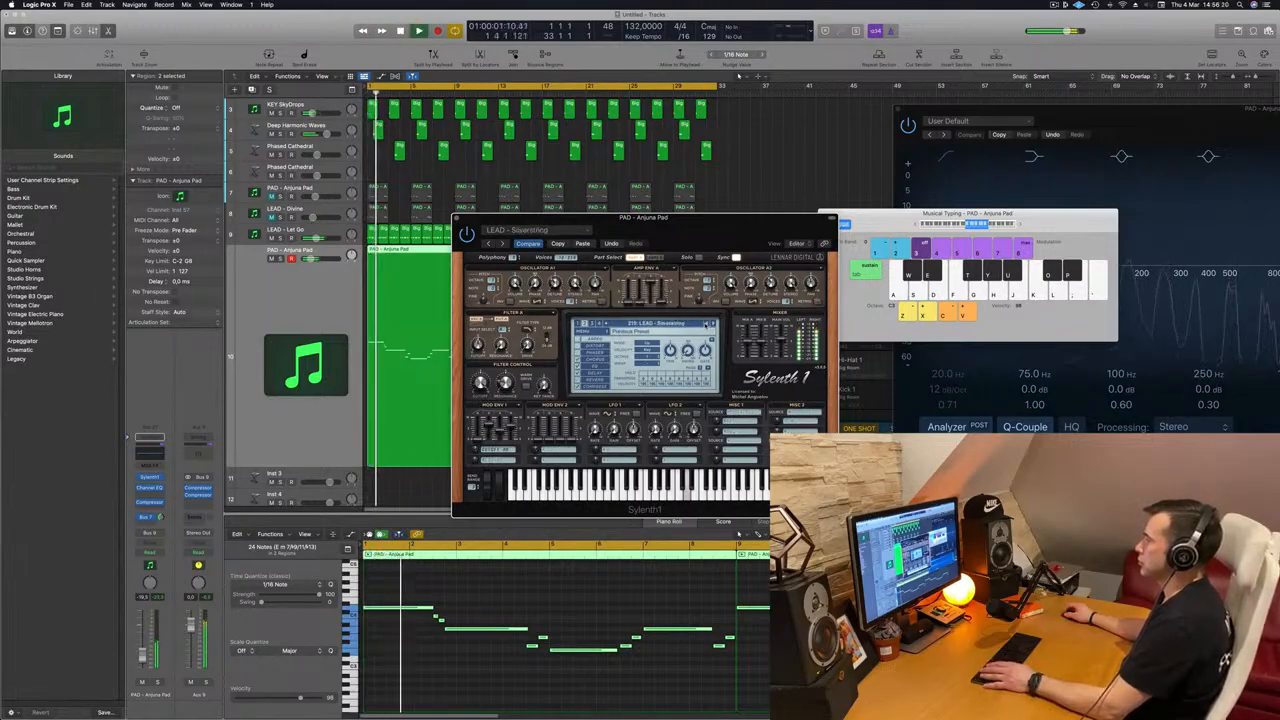
drag(704, 237, 818, 199)
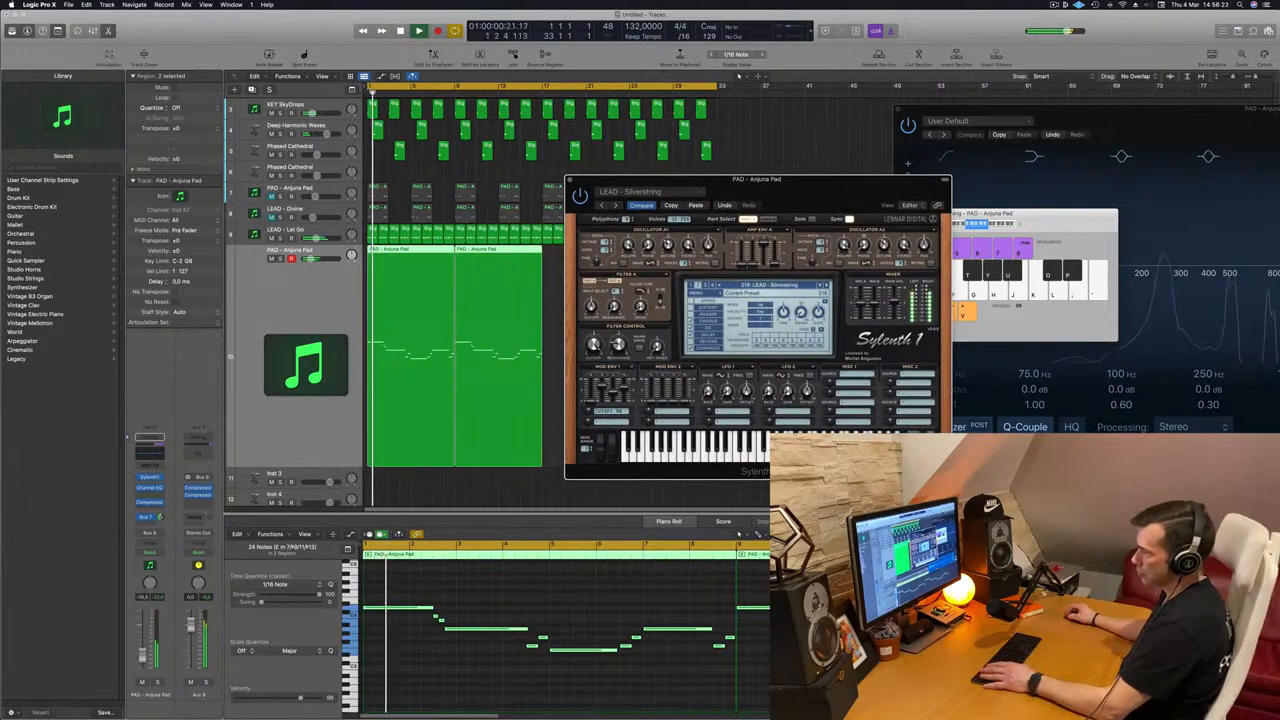
Step: Lower the lead track's volume to about -23 dB and load the LEAD - 80's Lead preset in Sylenth1
click(157, 655)
click(820, 287)
click(765, 285)
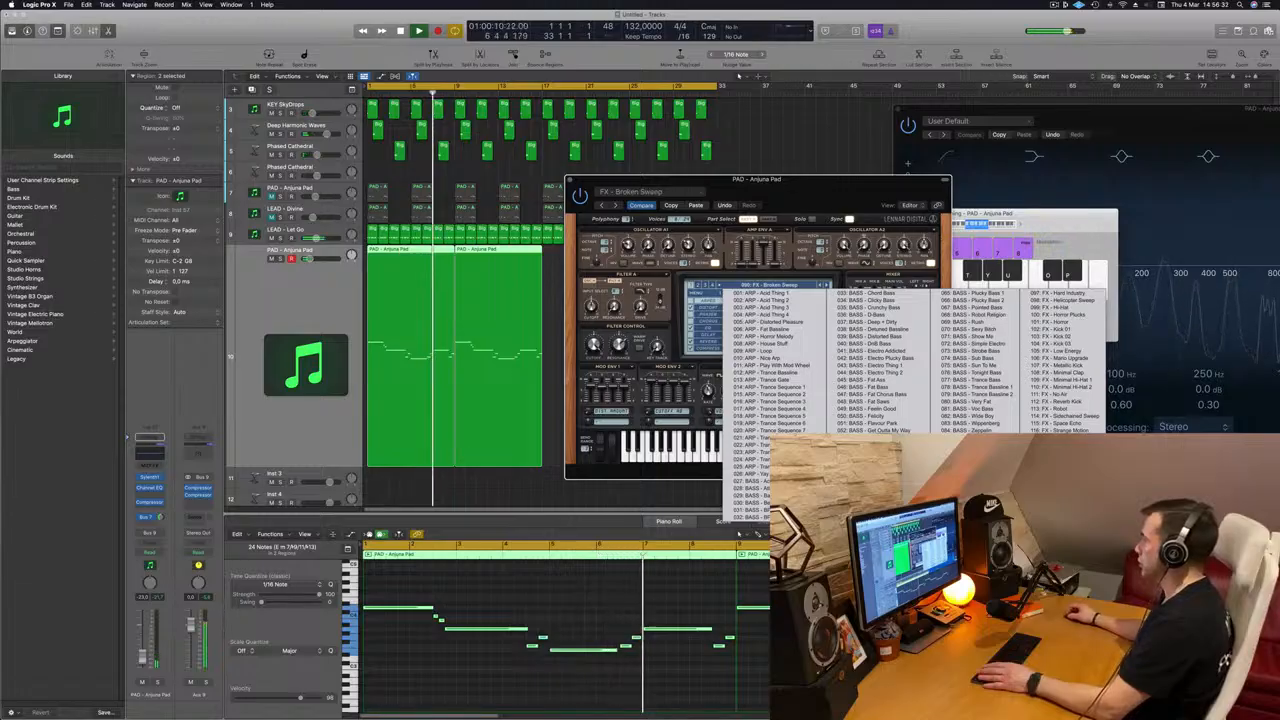
click(1064, 474)
drag(830, 191, 791, 199)
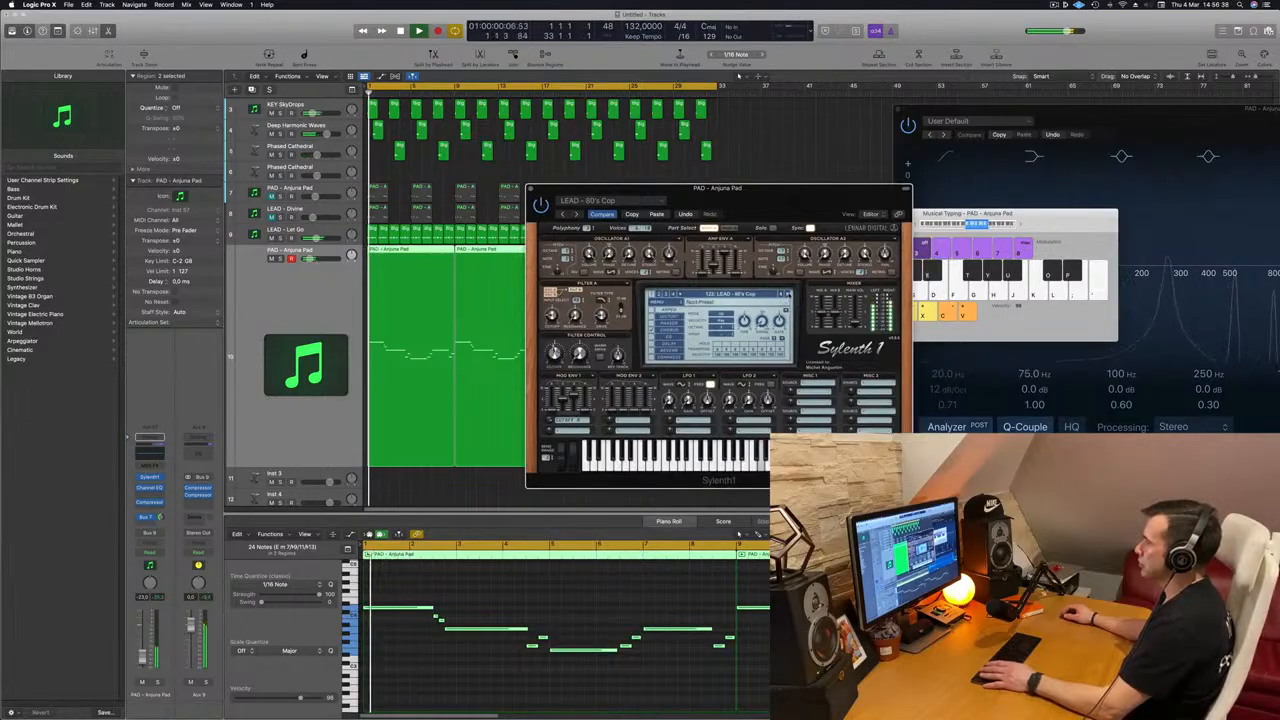
mouse_move(810, 208)
mouse_down()
mouse_move(841, 201)
mouse_move(800, 194)
mouse_up()
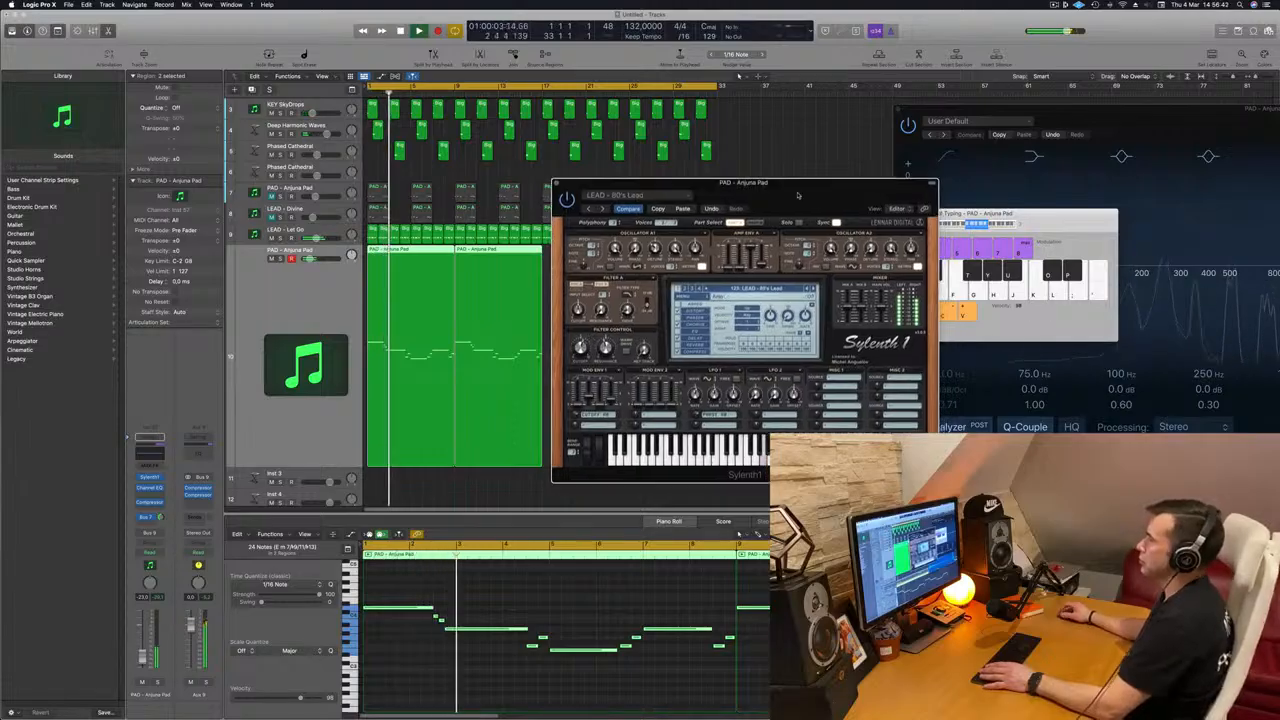
click(558, 185)
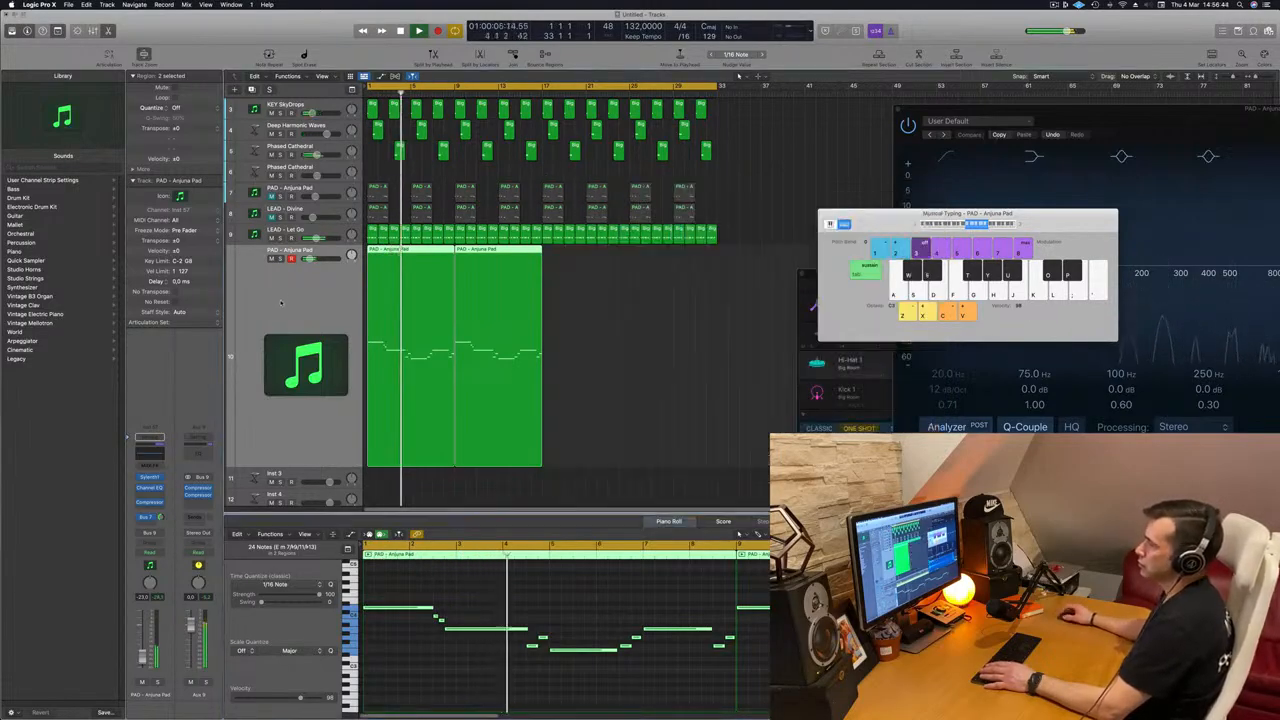
Step: Duplicate both lead regions directly behind the originals to fill the 32 bars and play from the start
key(super+r)
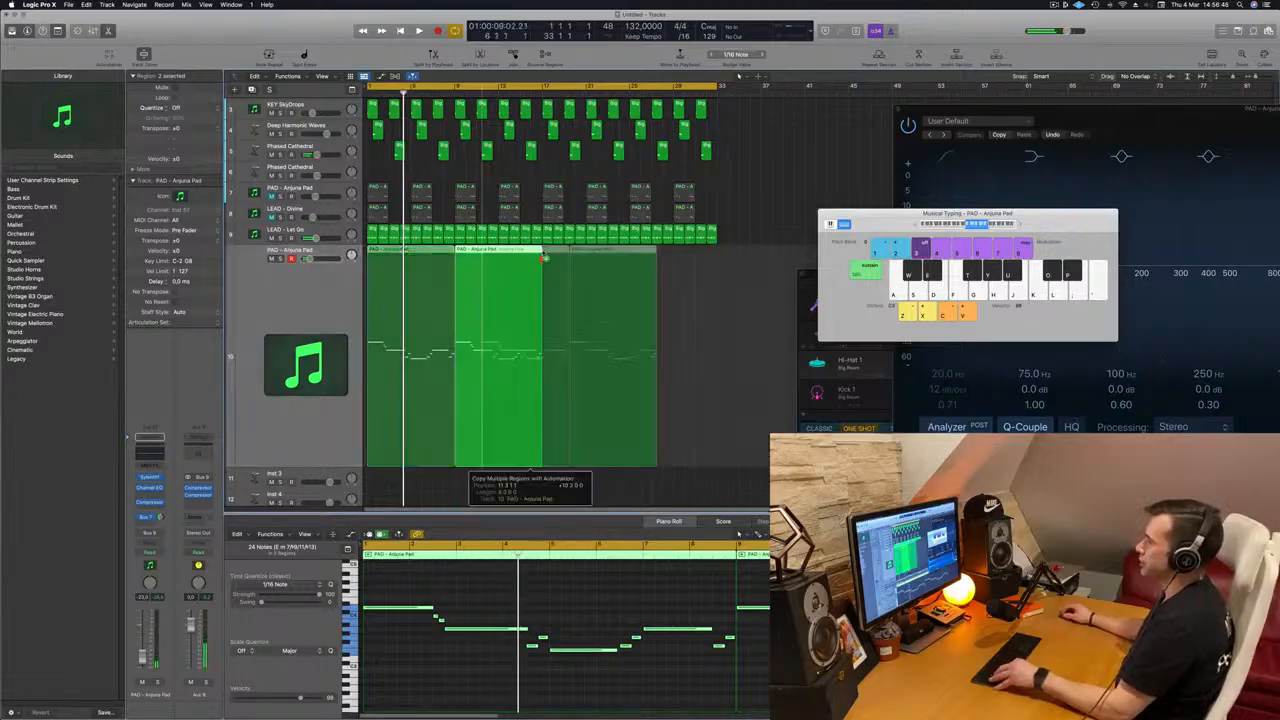
key(Return)
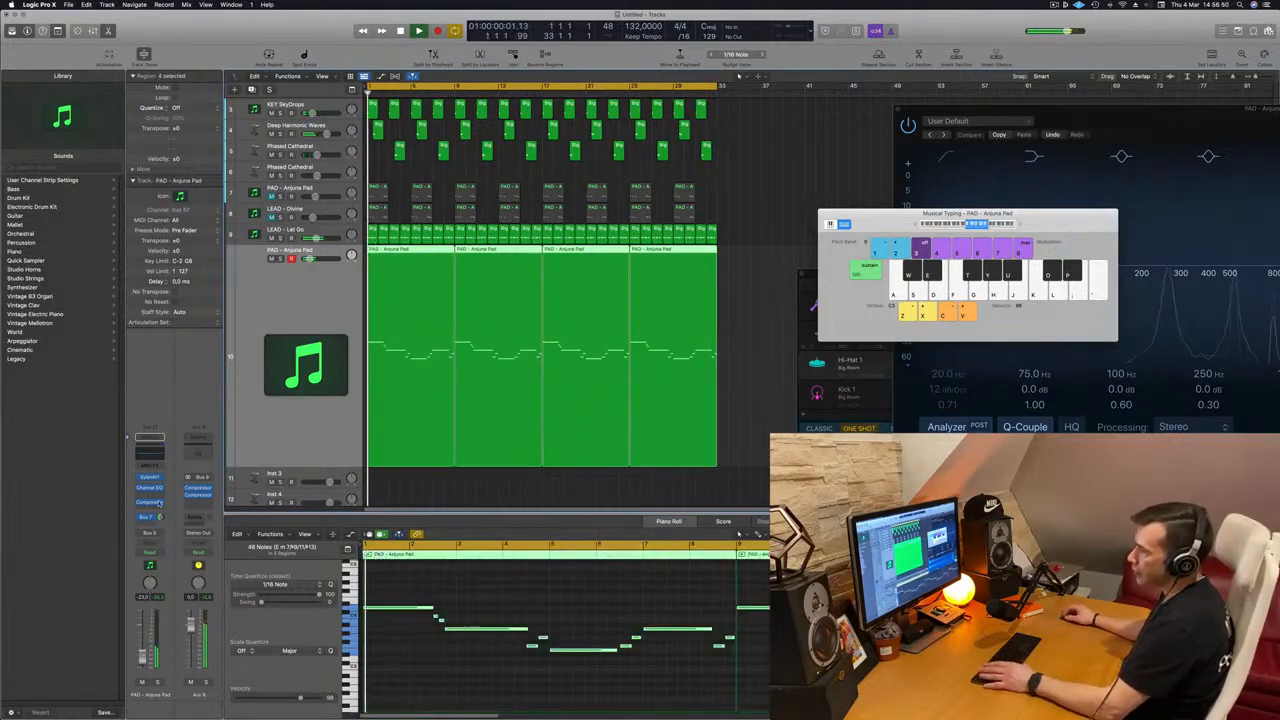
Step: Insert a stereo Step FX multi-effect after the compressor on the lead track
click(152, 508)
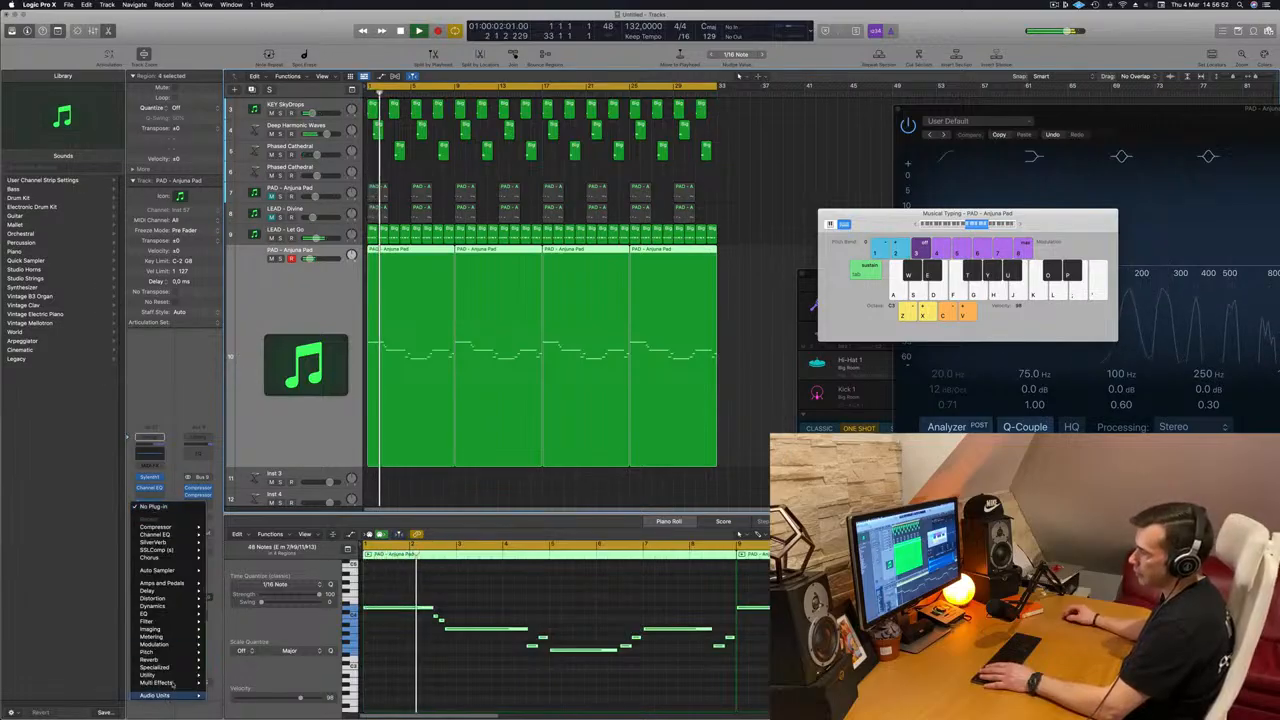
mouse_move(173, 684)
mouse_move(230, 691)
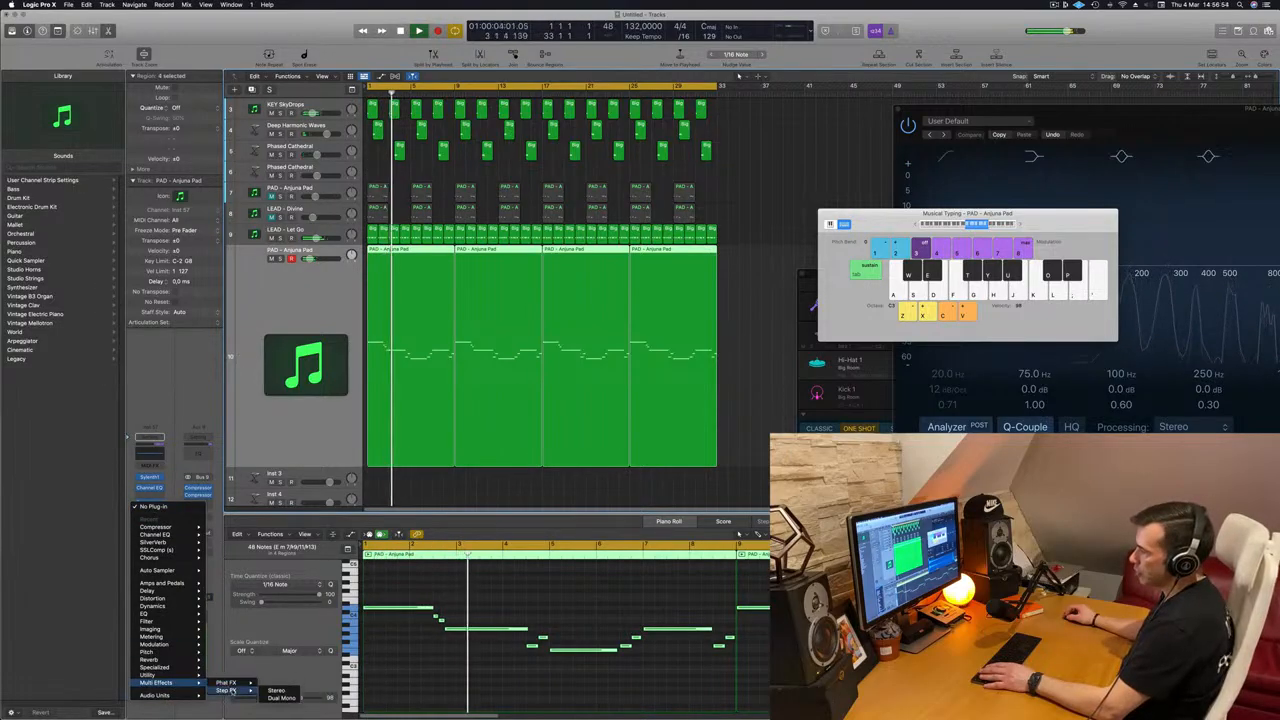
click(277, 691)
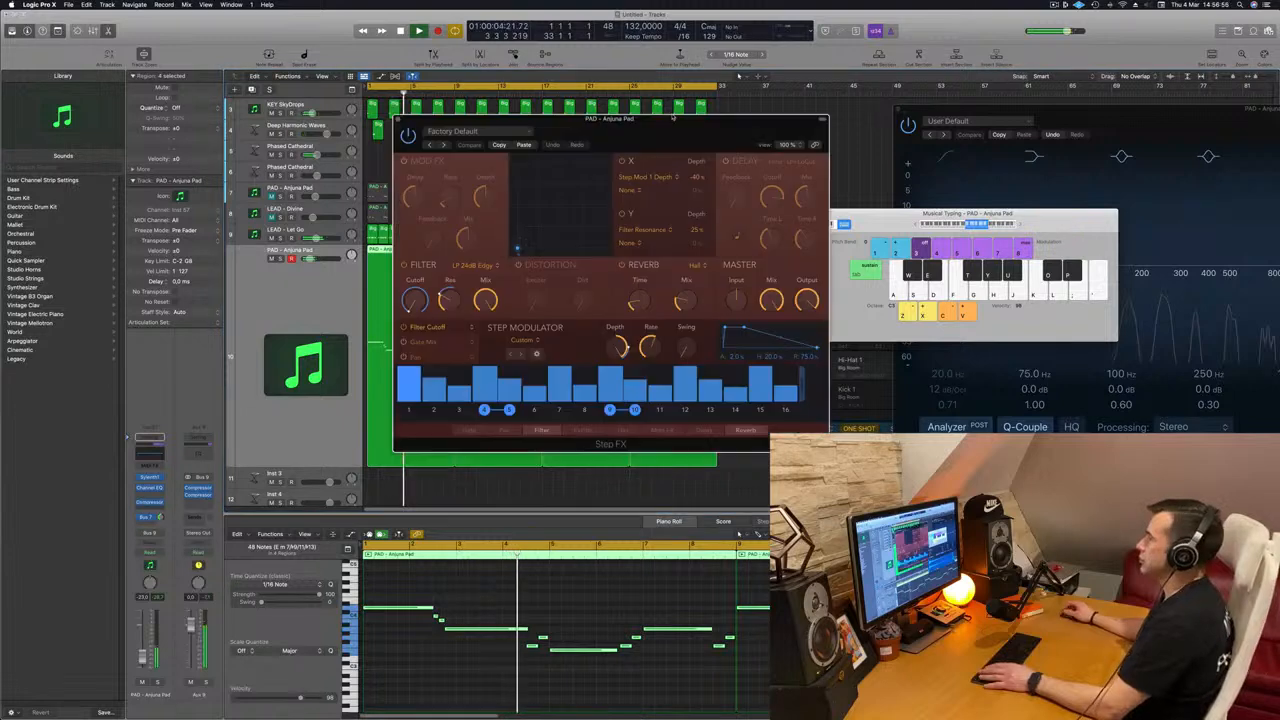
drag(669, 123, 644, 156)
Step: Try the Step FX presets Brittle Spike, Broken Echoes and Bubbling Shimmer on the playing lead
click(496, 181)
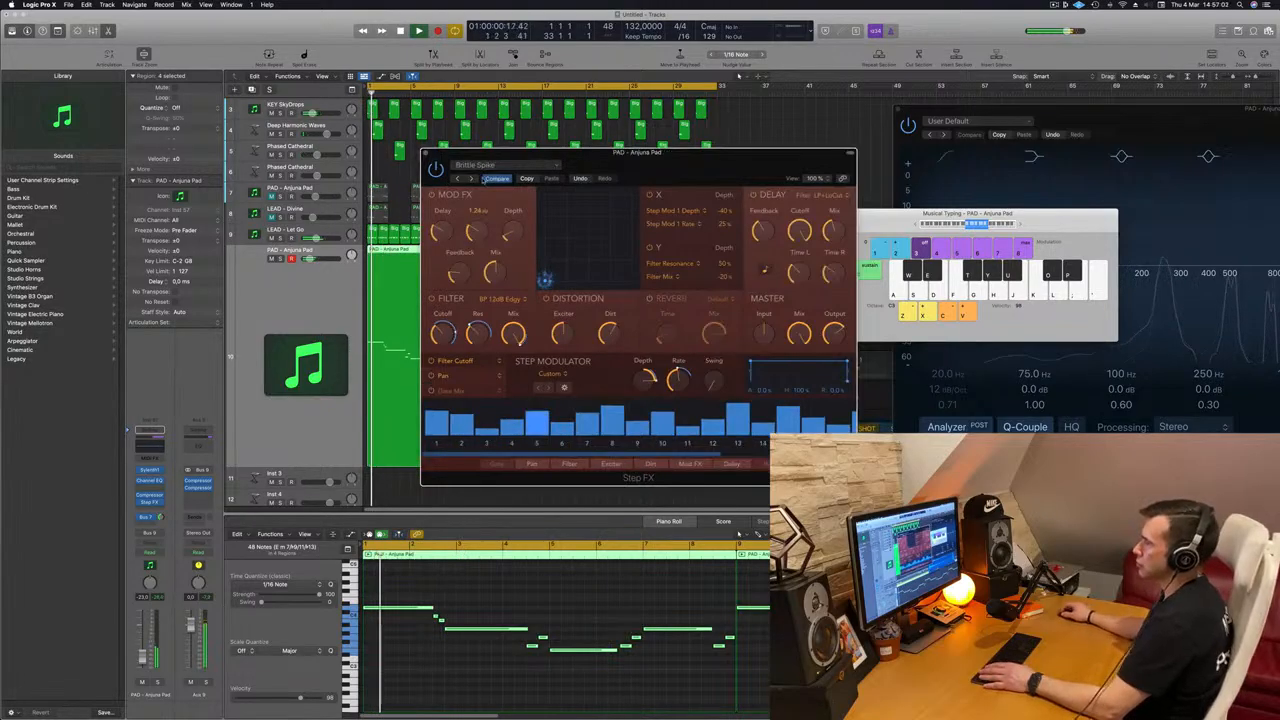
click(470, 178)
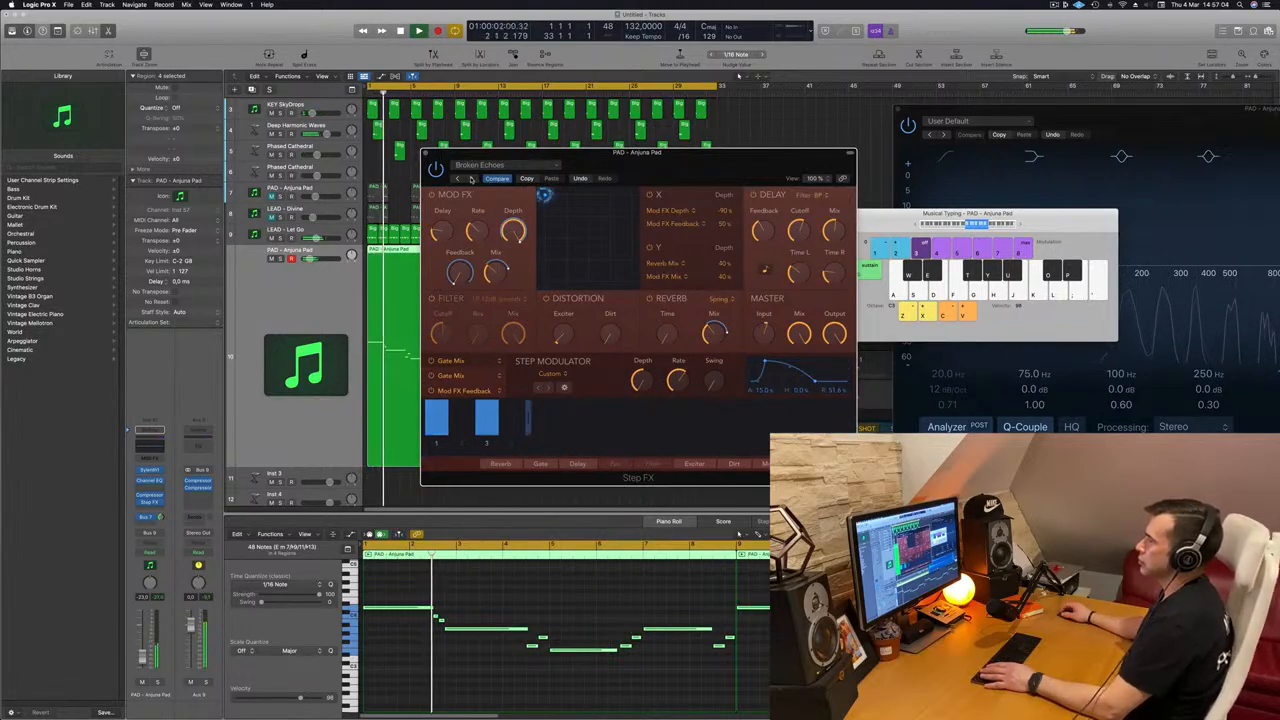
click(473, 178)
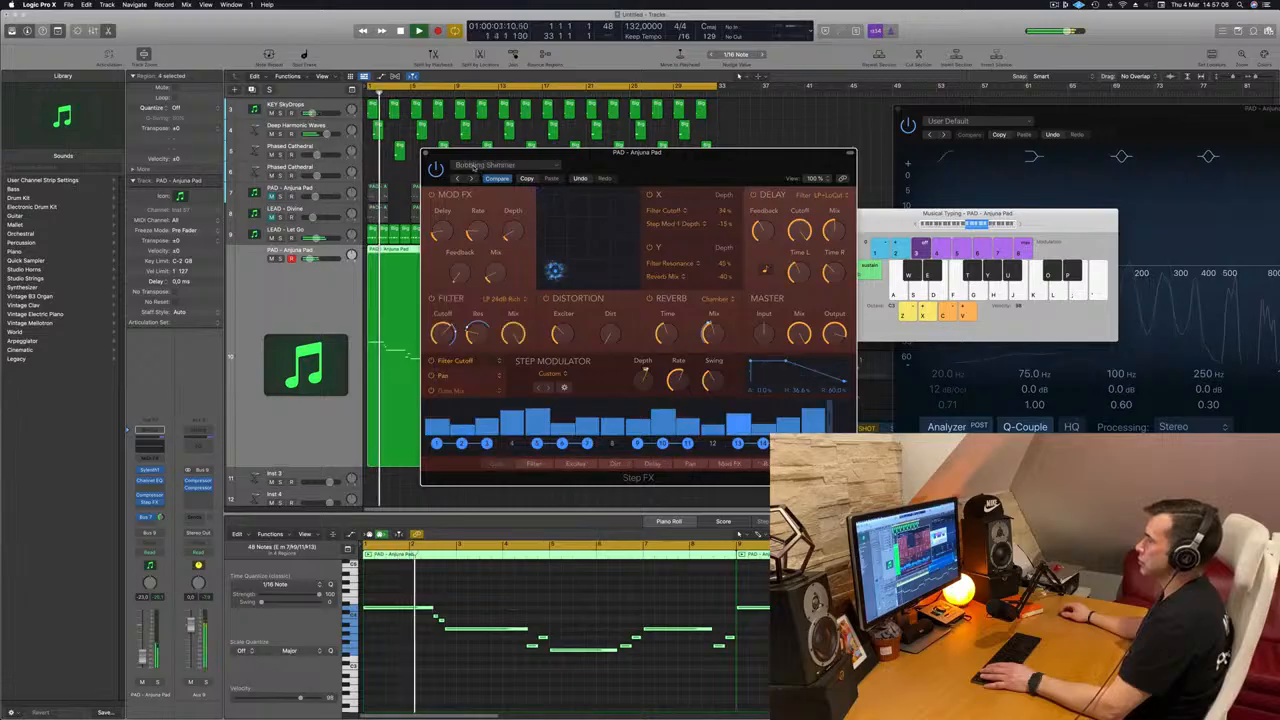
Step: Load the Deep Space preset from the Step FX ambiences and try a different master mix amount
click(487, 165)
mouse_move(545, 329)
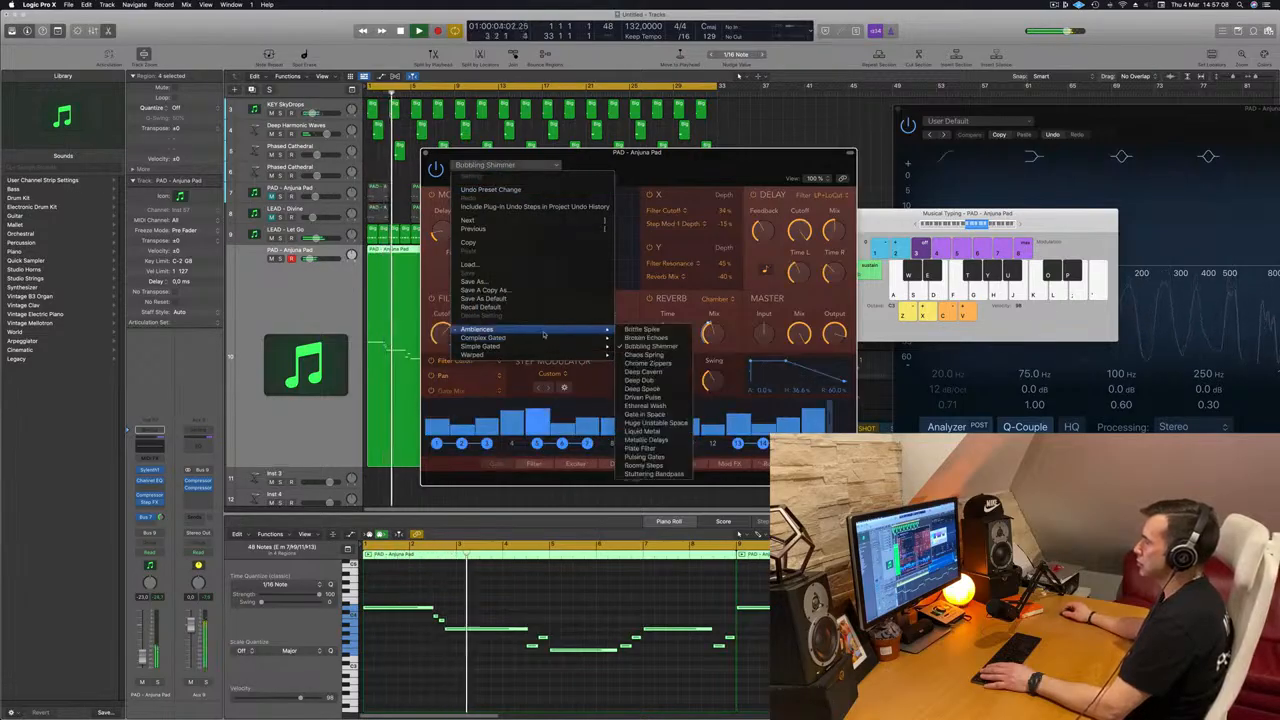
click(641, 389)
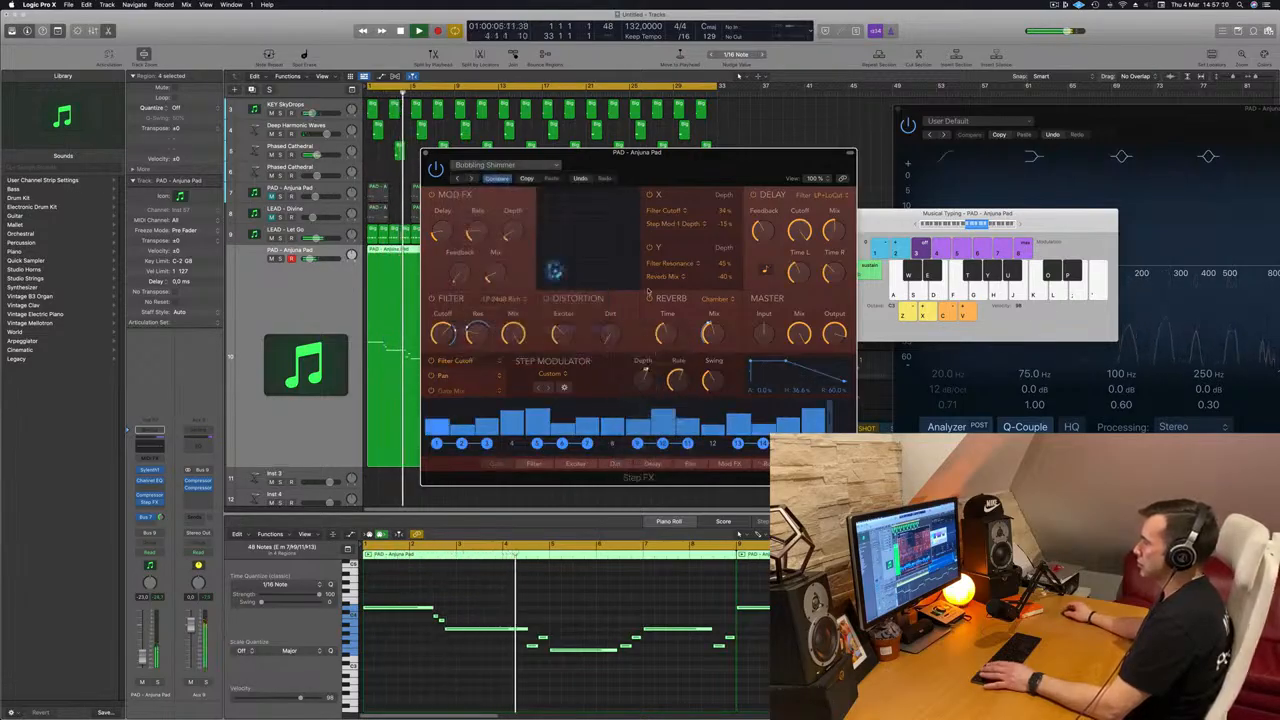
mouse_move(700, 156)
mouse_down()
mouse_move(657, 158)
mouse_move(714, 155)
mouse_up()
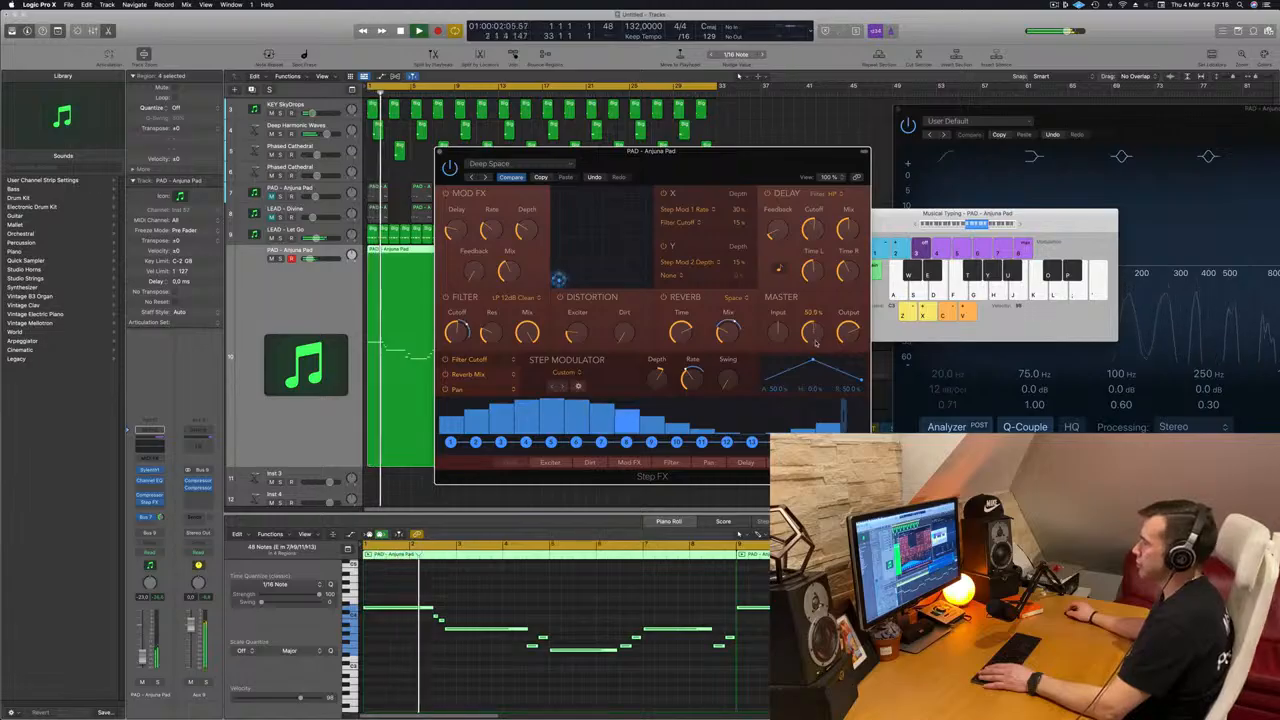
drag(812, 334, 812, 352)
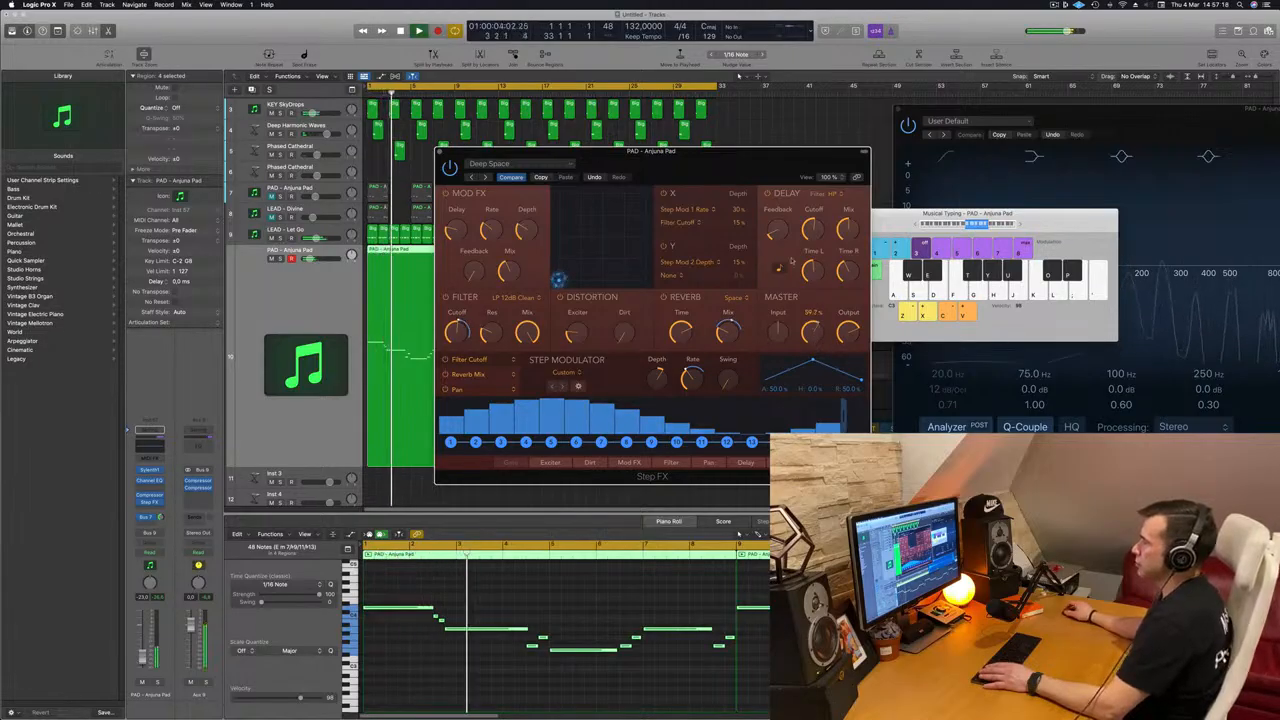
Step: Switch Step FX to the Driven Pulse preset, adjust its master mix and set the lead track's volume to about -20 dB
click(486, 177)
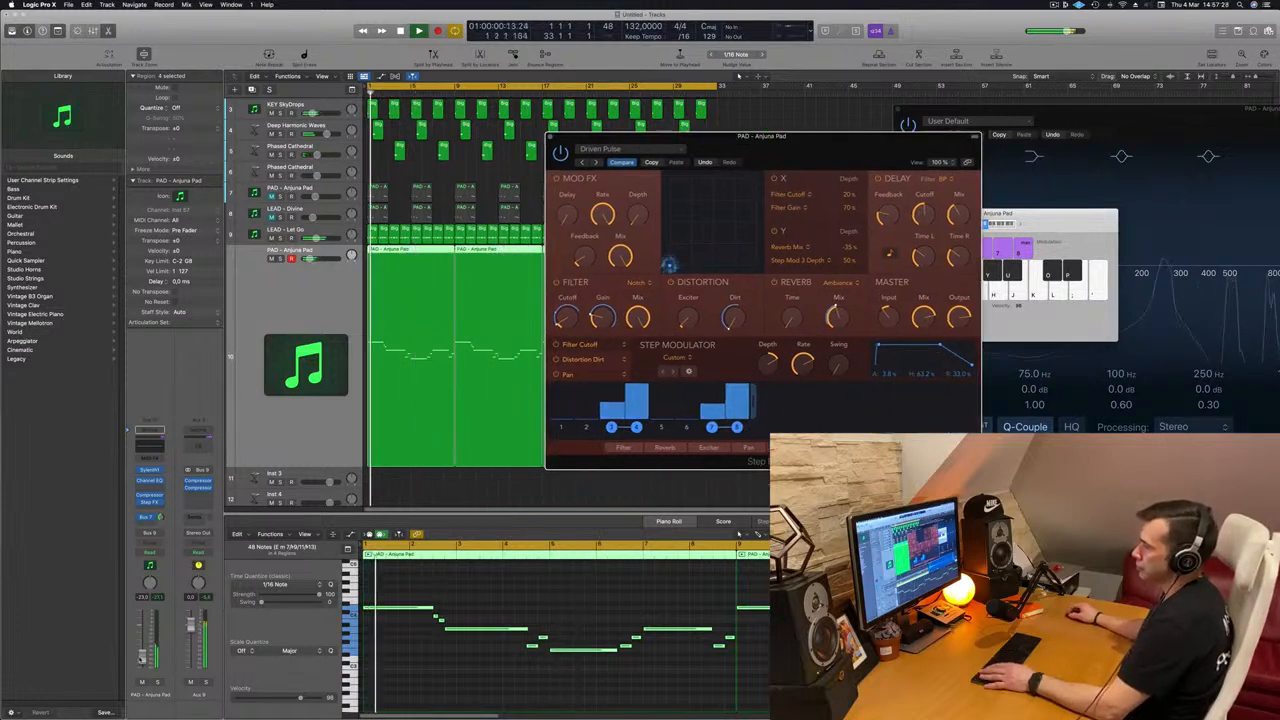
drag(143, 653, 143, 654)
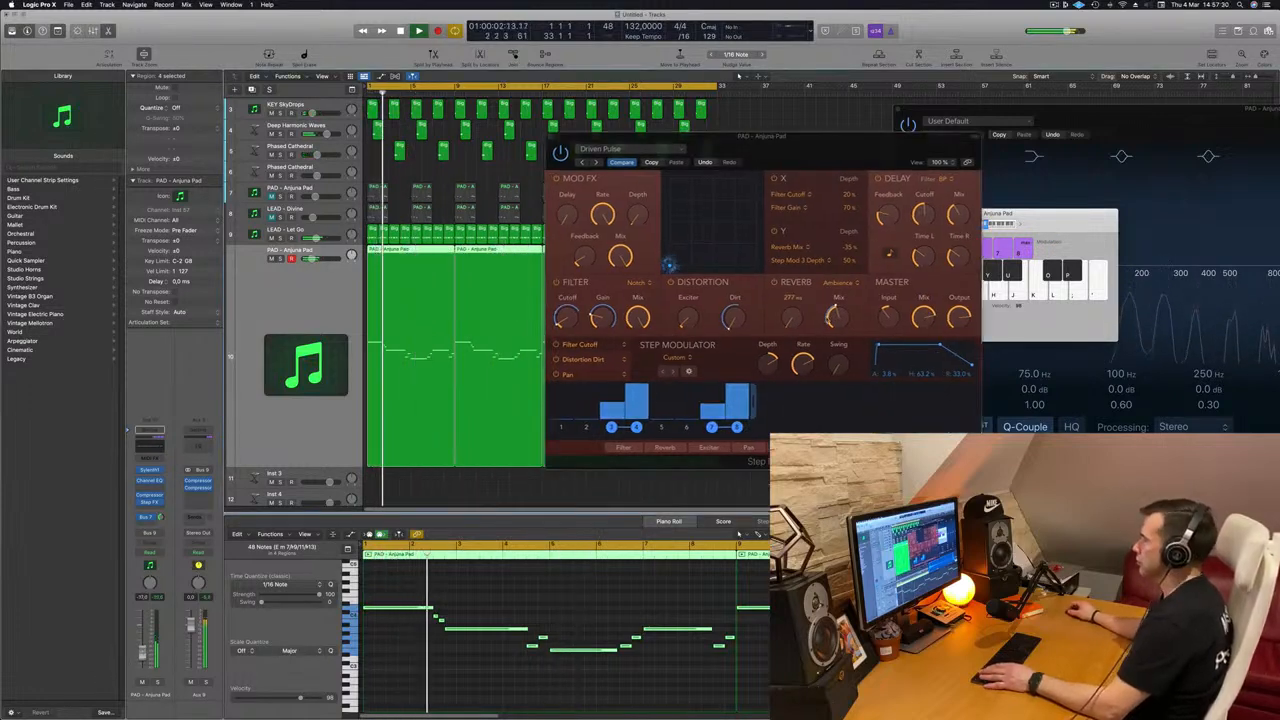
click(926, 318)
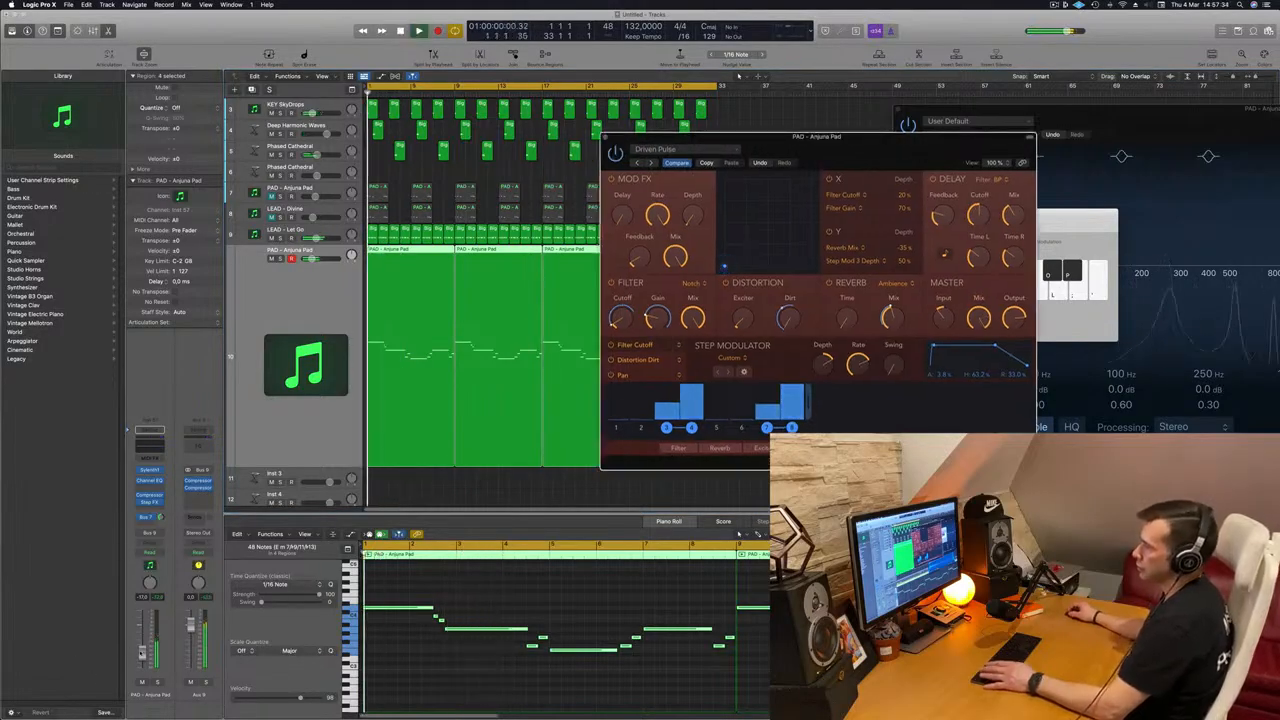
drag(141, 653, 141, 658)
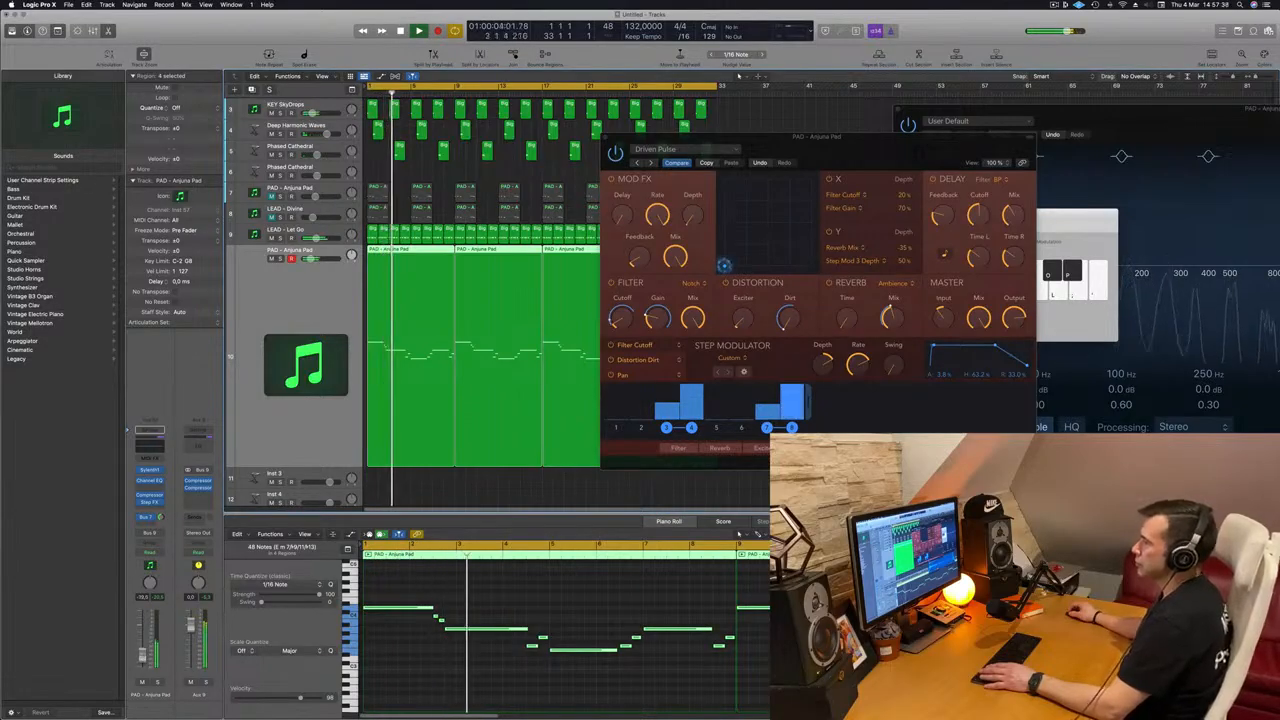
drag(838, 137, 655, 150)
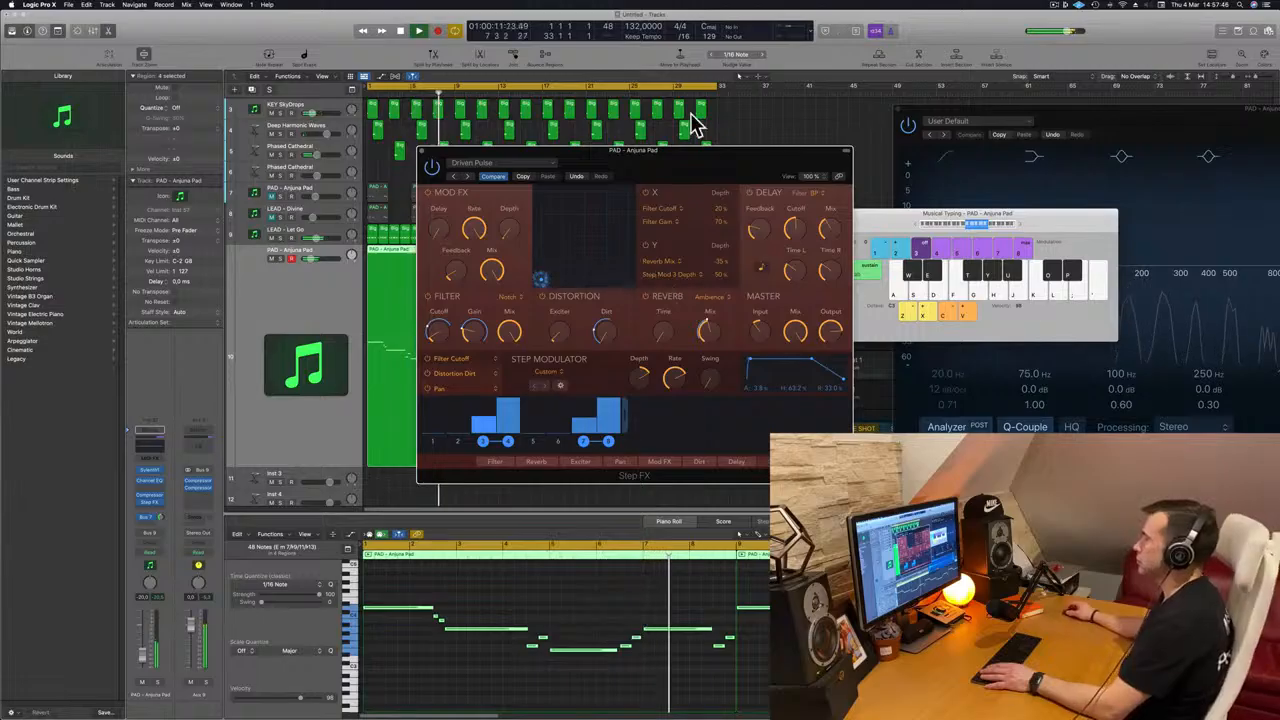
drag(715, 168, 734, 167)
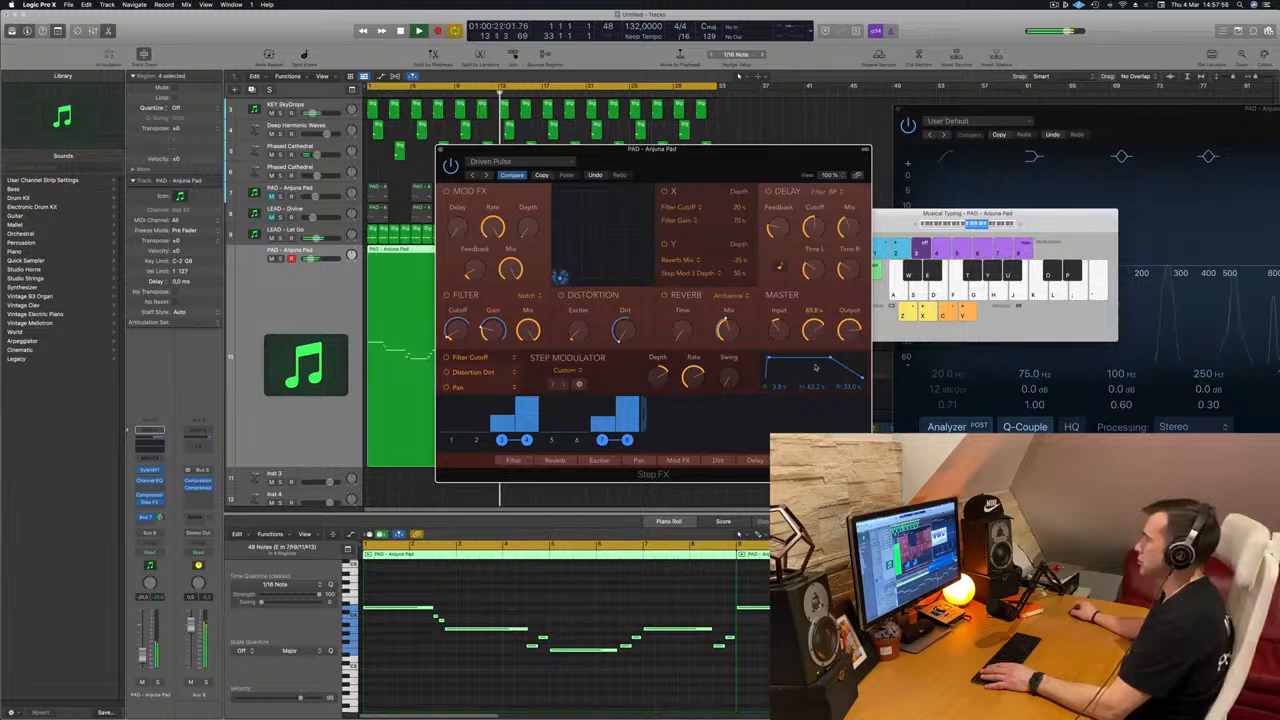
drag(727, 179, 757, 172)
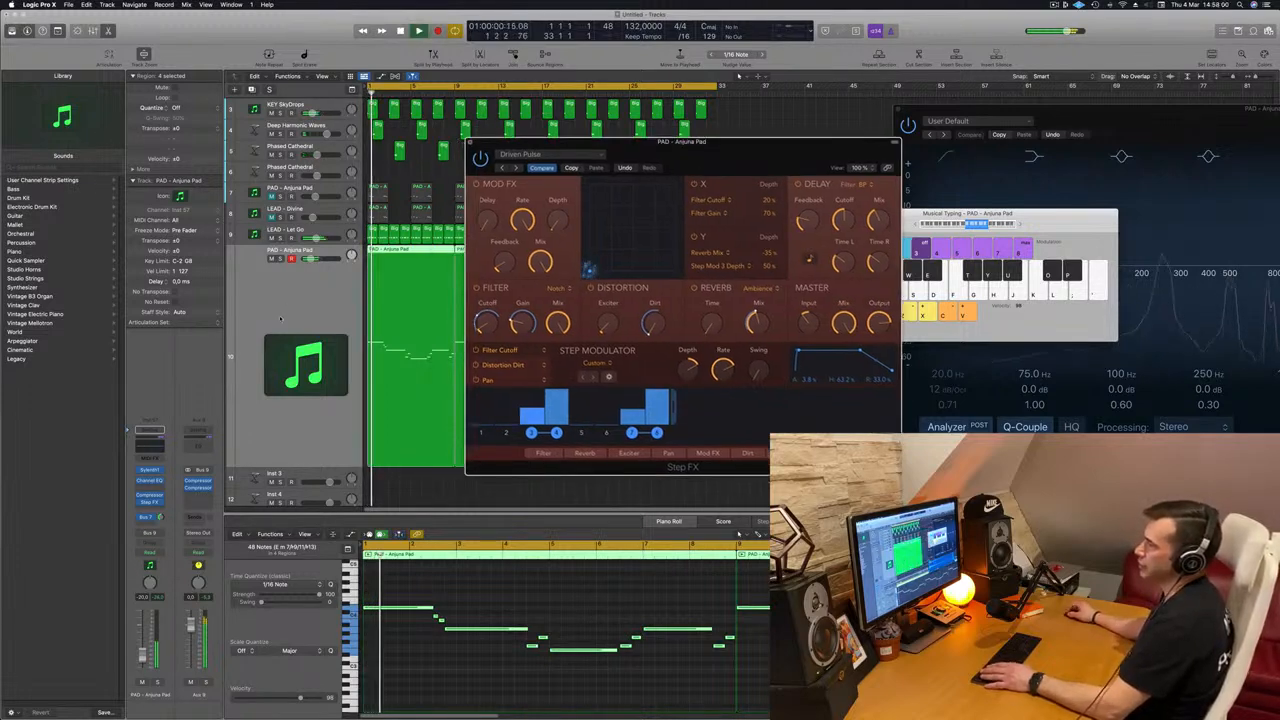
Step: Close the Step FX window and zoom out the arrangement to review all instrument and drum tracks over the 32 bars
key(super+w)
key(super+Left)
scroll(300, 311, up, 3)
key(super+Up)
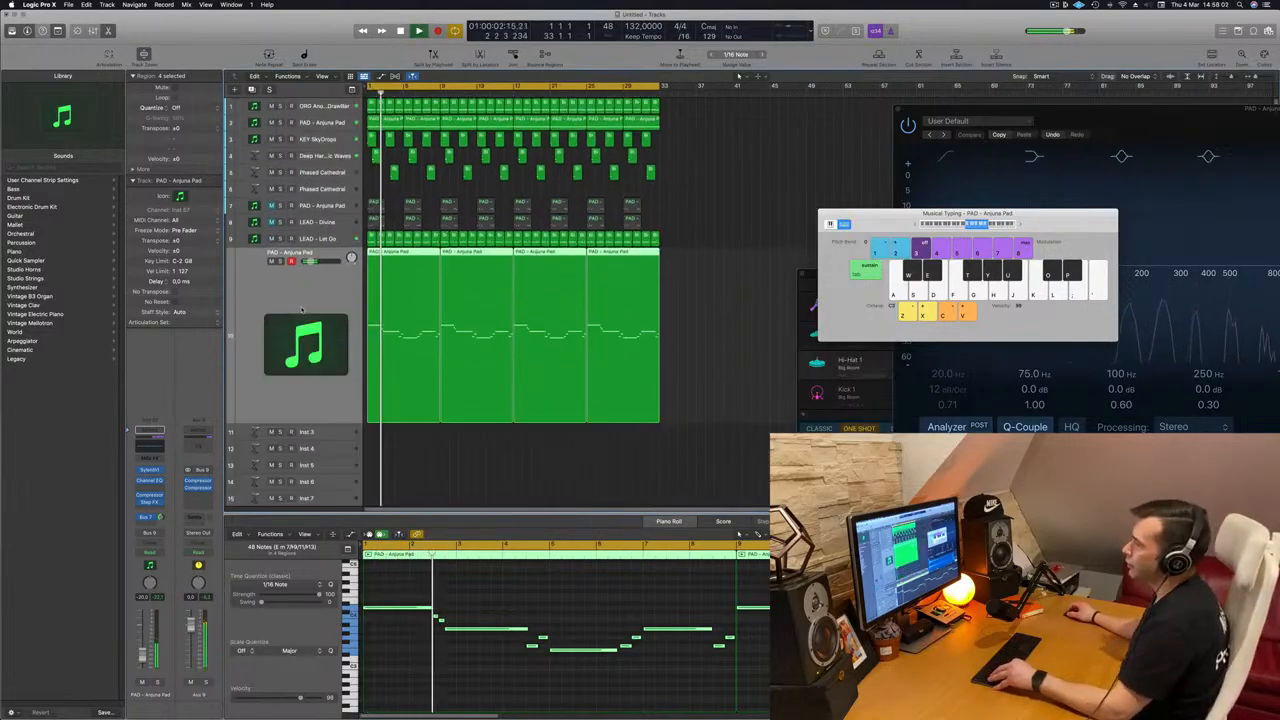
key(super+Up)
key(super+Up)
key(super+Up)
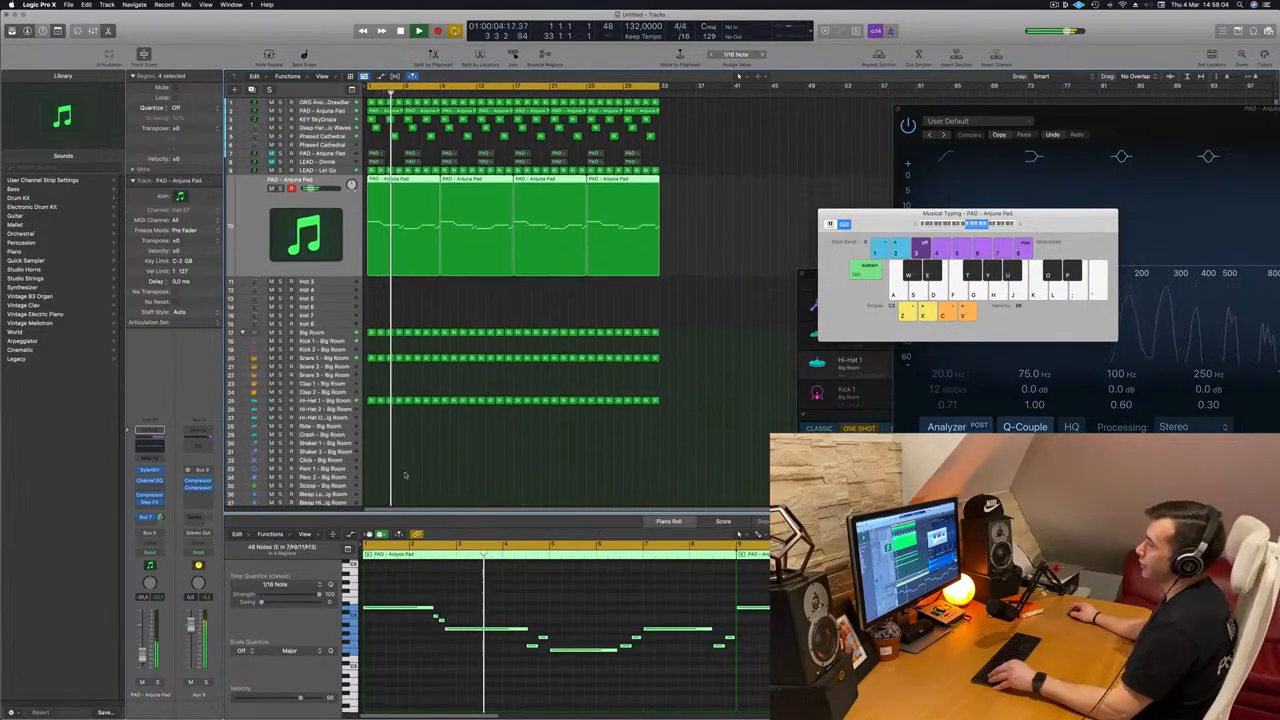
key(super+Up)
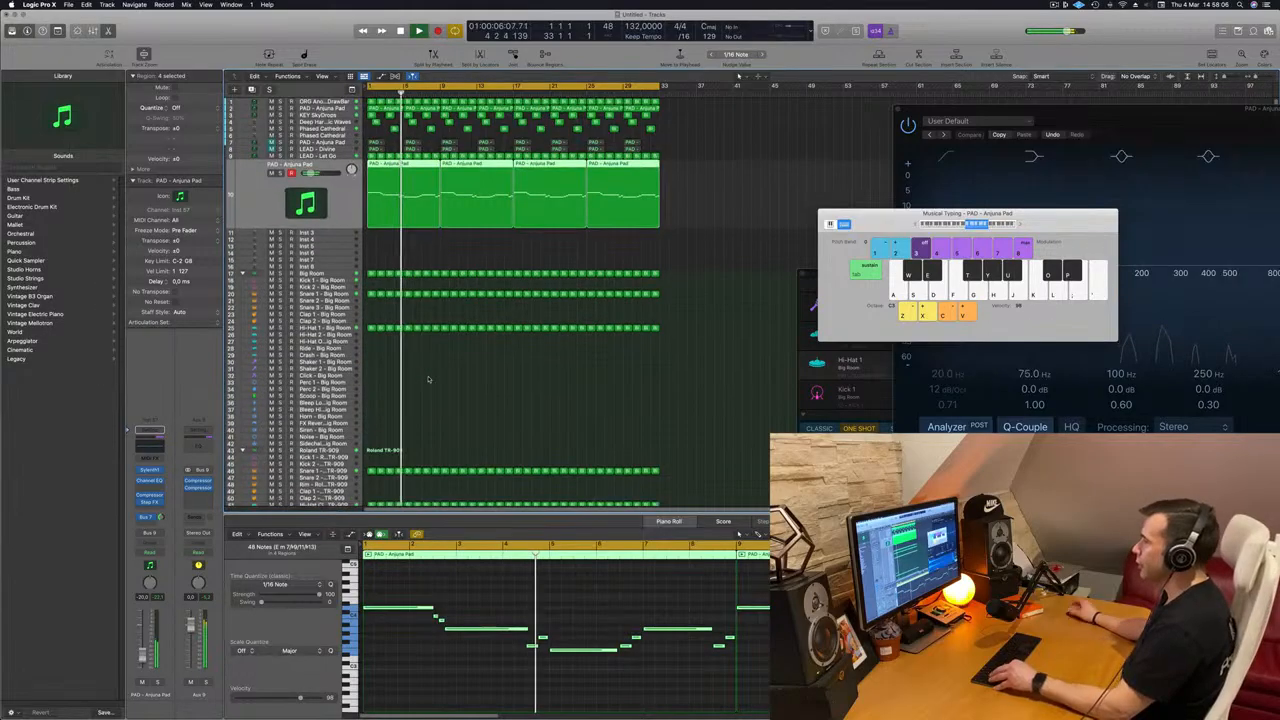
key(super+Up)
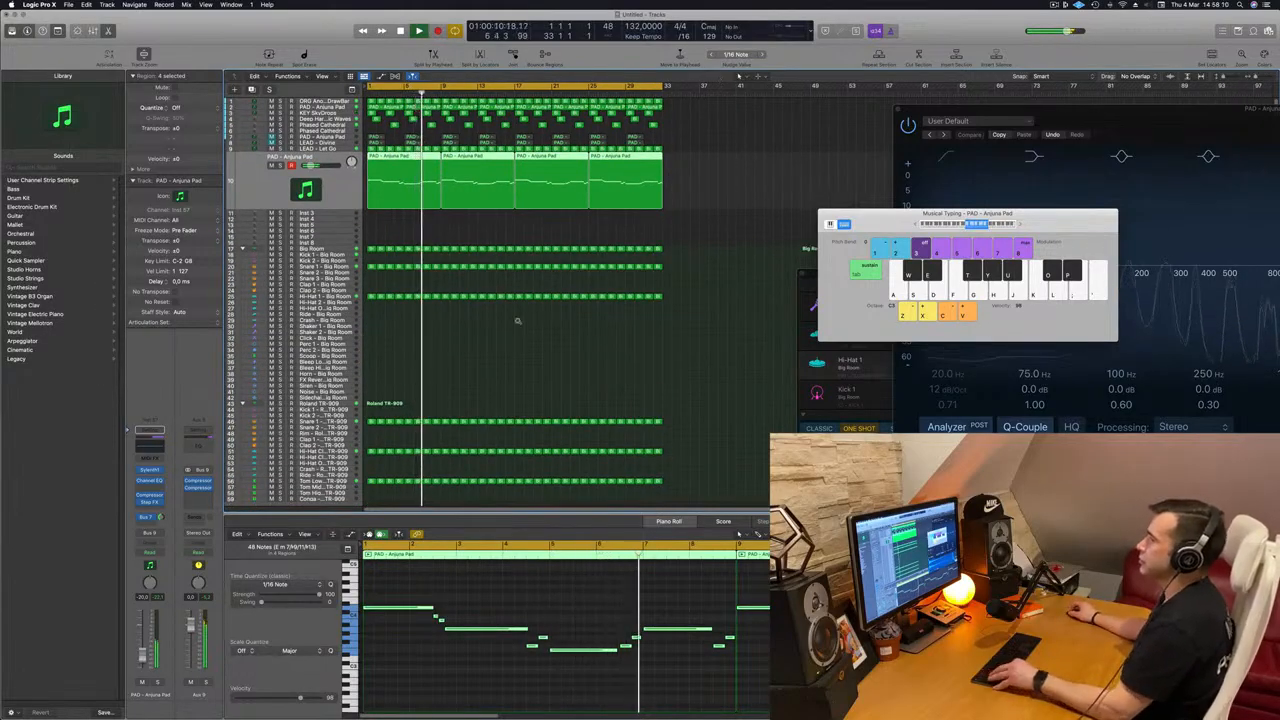
key(super+Left)
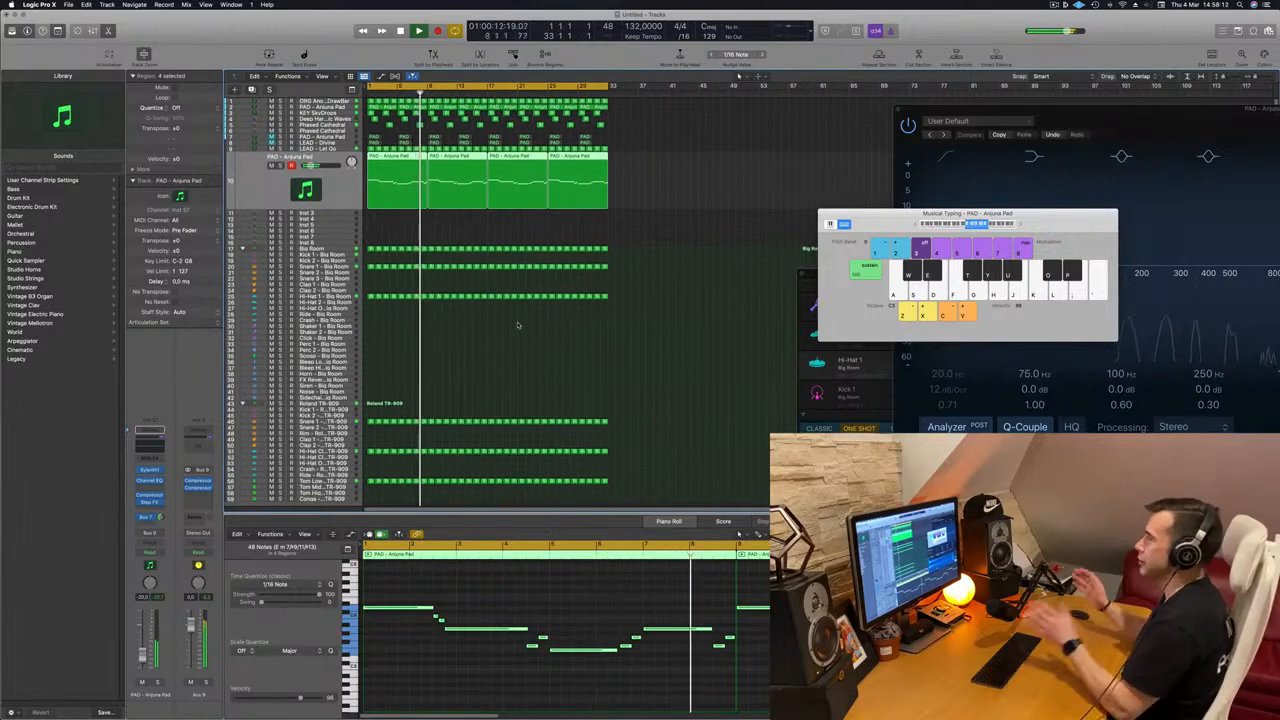